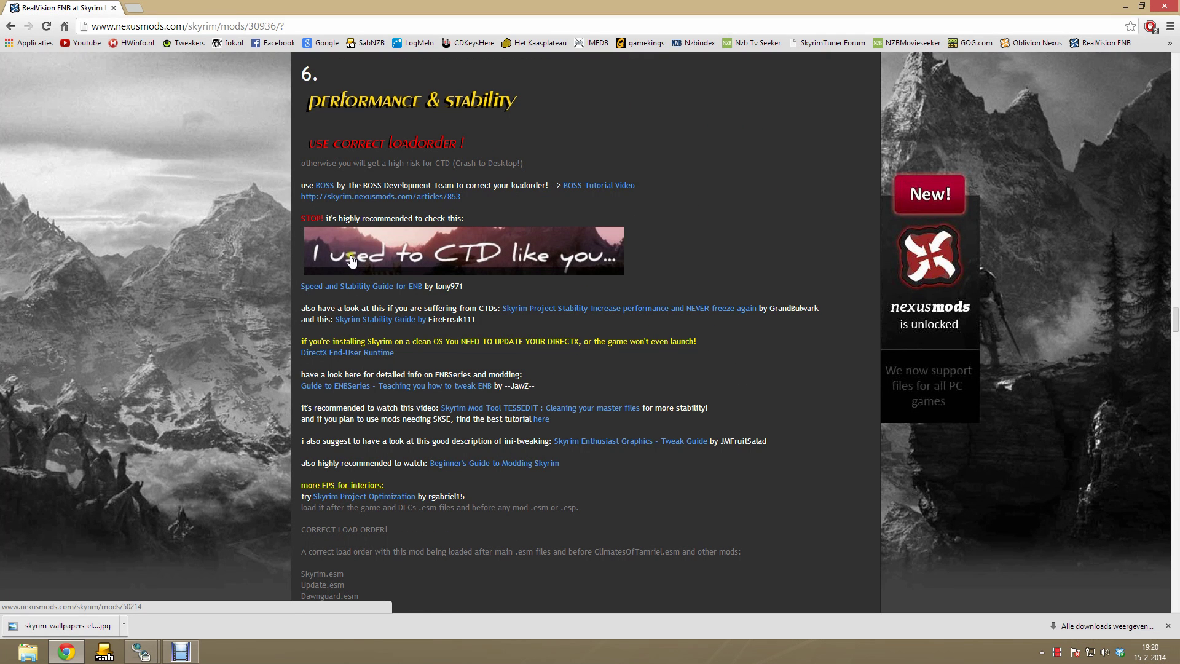
scroll(345, 262, down, 1)
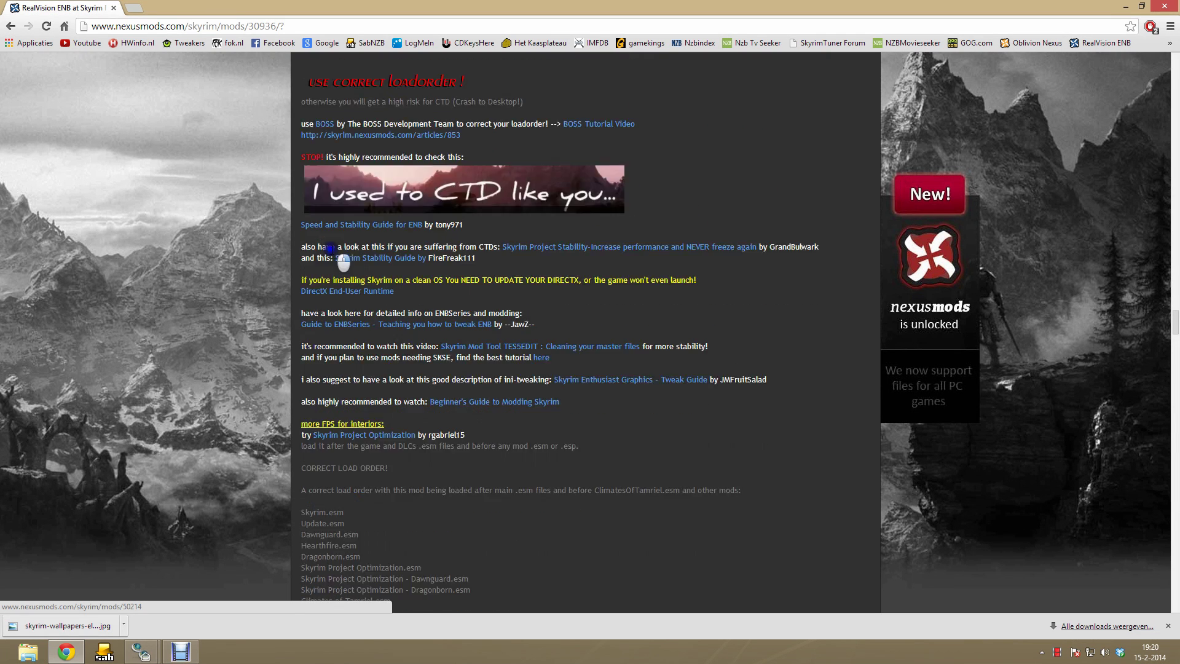
scroll(343, 263, down, 1)
right_click(340, 262)
right_click(324, 180)
click(216, 207)
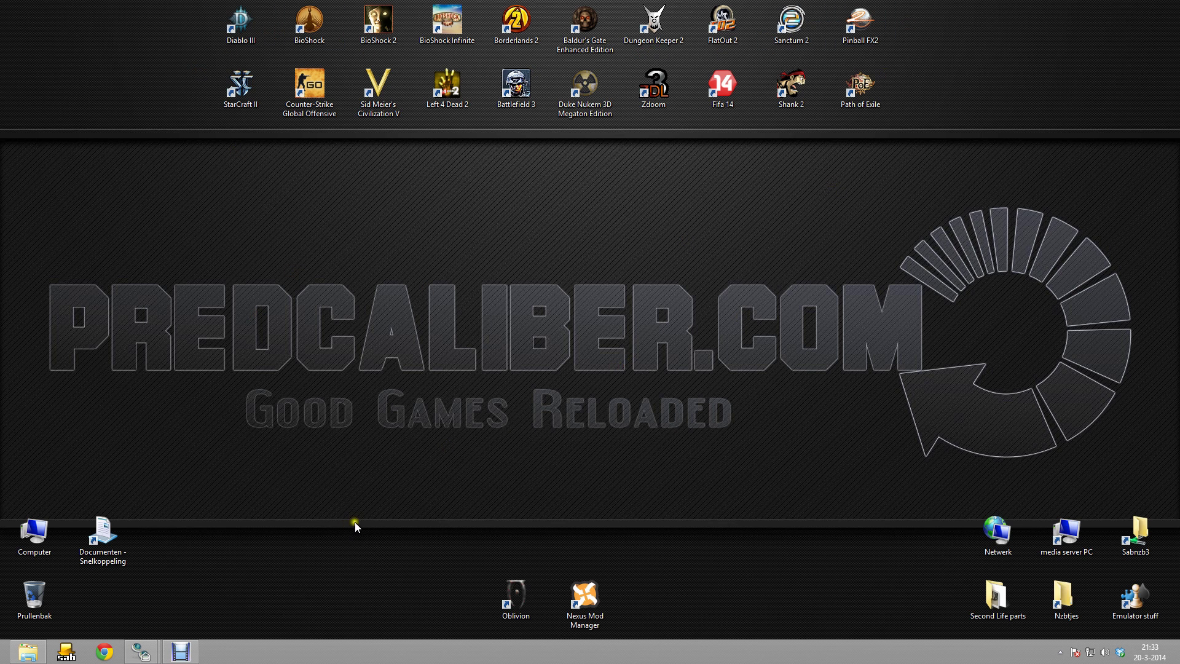
- Open the Steam library, bring up the options for The Elder Scrolls V: Skyrim, and close Steam
click(1060, 652)
right_click(1040, 589)
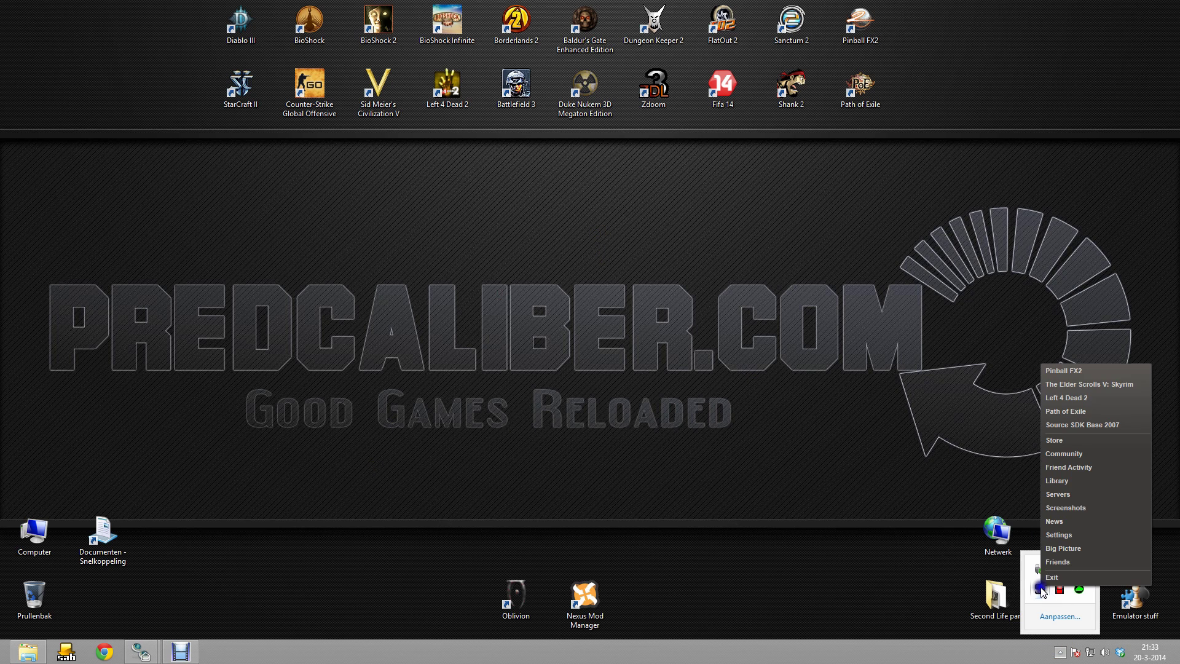
click(1092, 478)
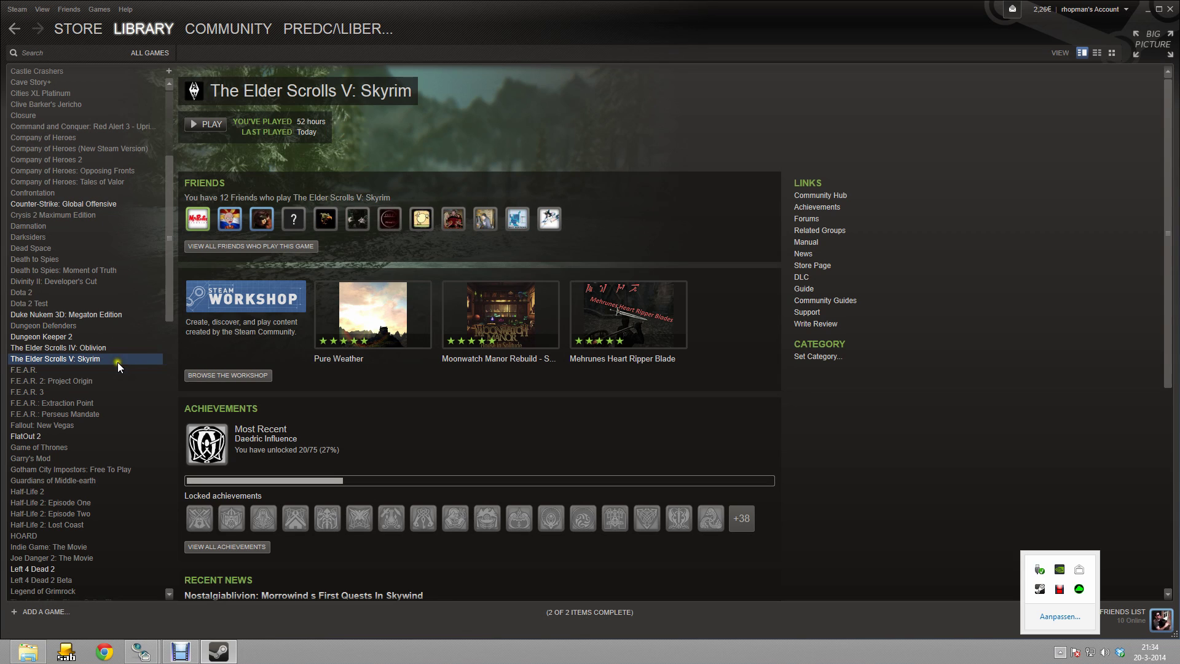
right_click(118, 364)
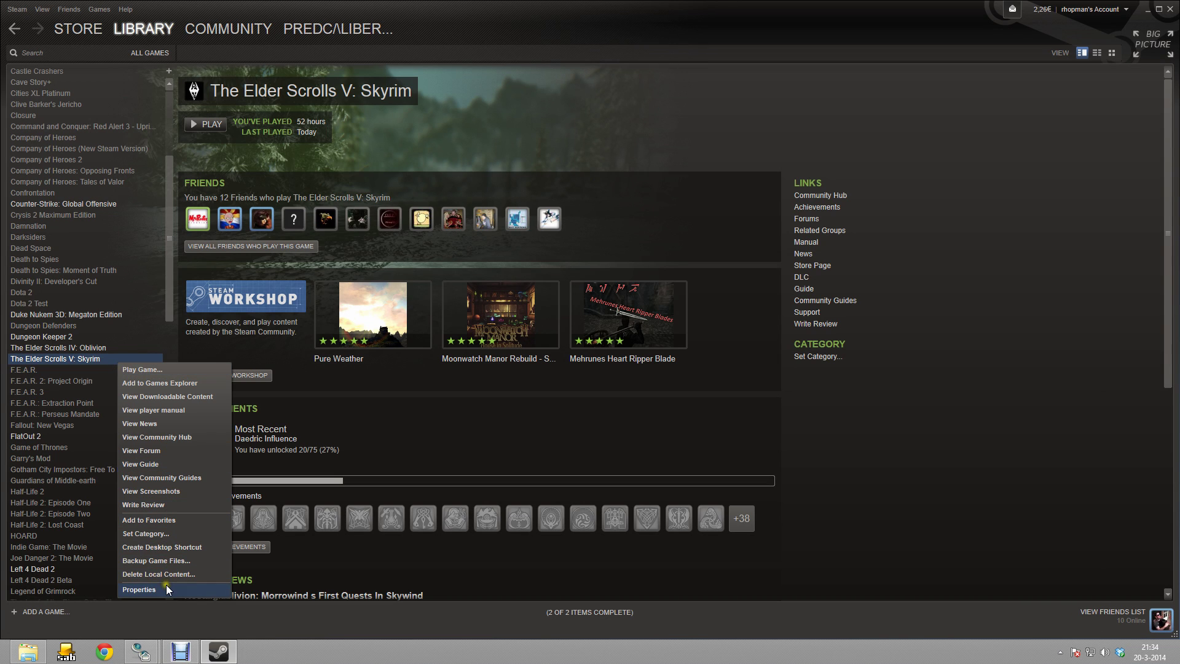
click(1174, 6)
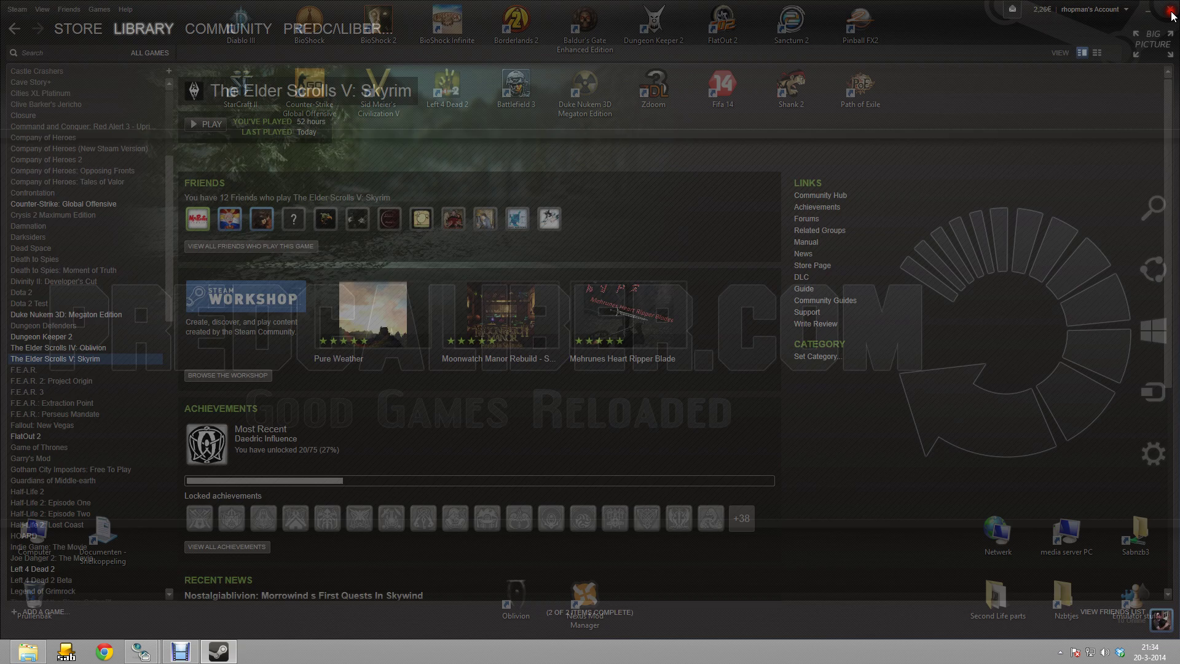
- Open the Skyrim game folder in File Explorer and create a shortcut to TESV.exe
click(22, 655)
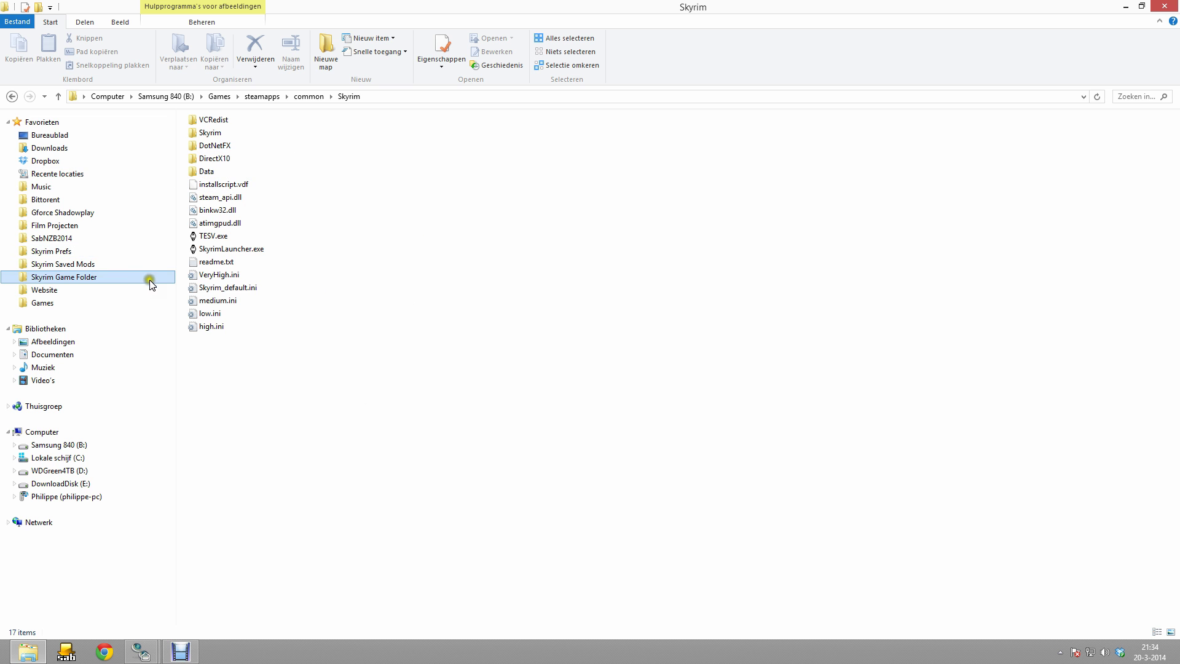
click(118, 249)
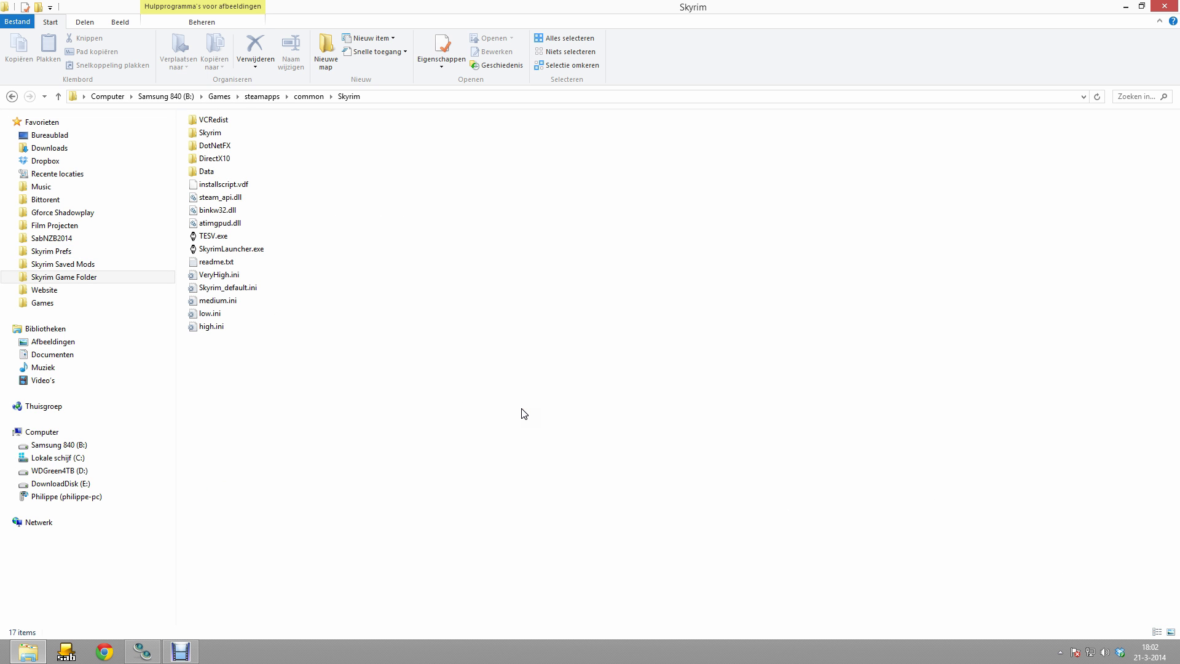
click(459, 264)
right_click(209, 238)
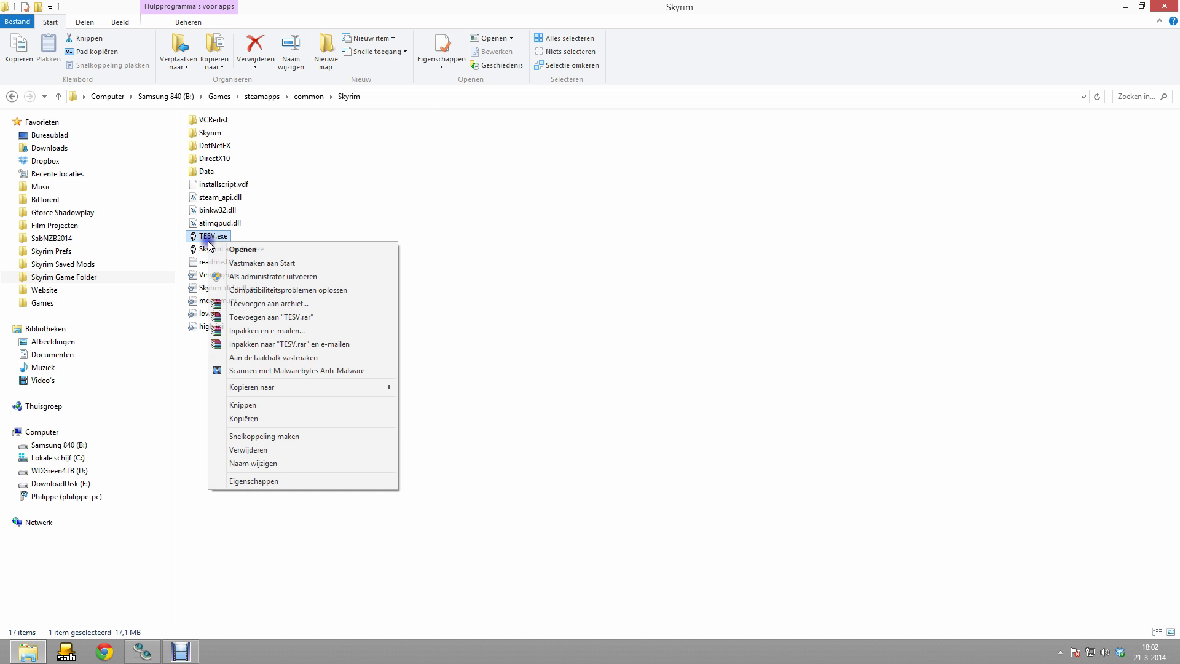
click(319, 434)
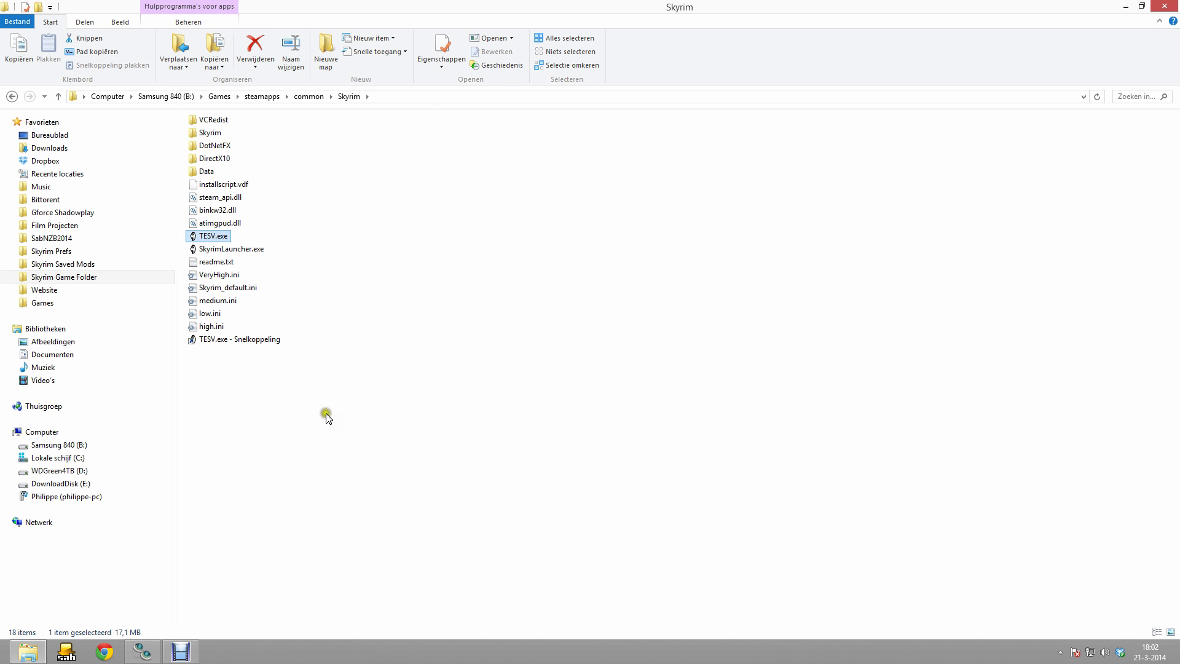
- Copy the TESV.exe shortcut to the desktop and place it beside the Nexus Mod Manager icon
click(247, 275)
key(ctrl+c)
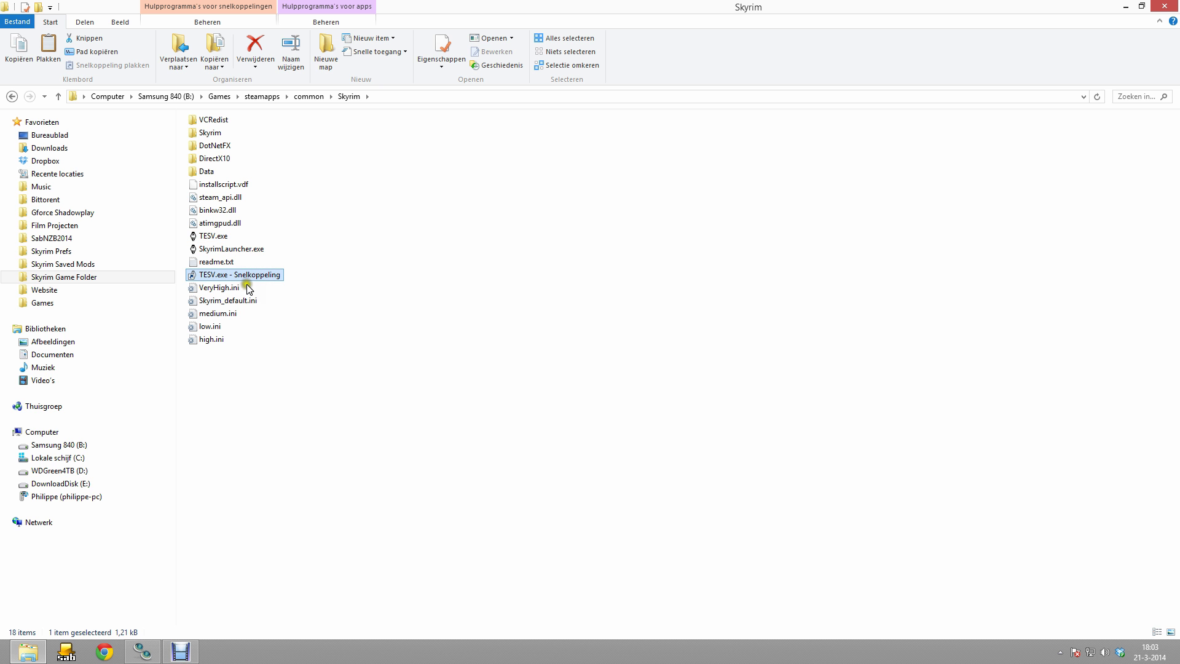
key(super+d)
key(ctrl+v)
drag(22, 6, 642, 582)
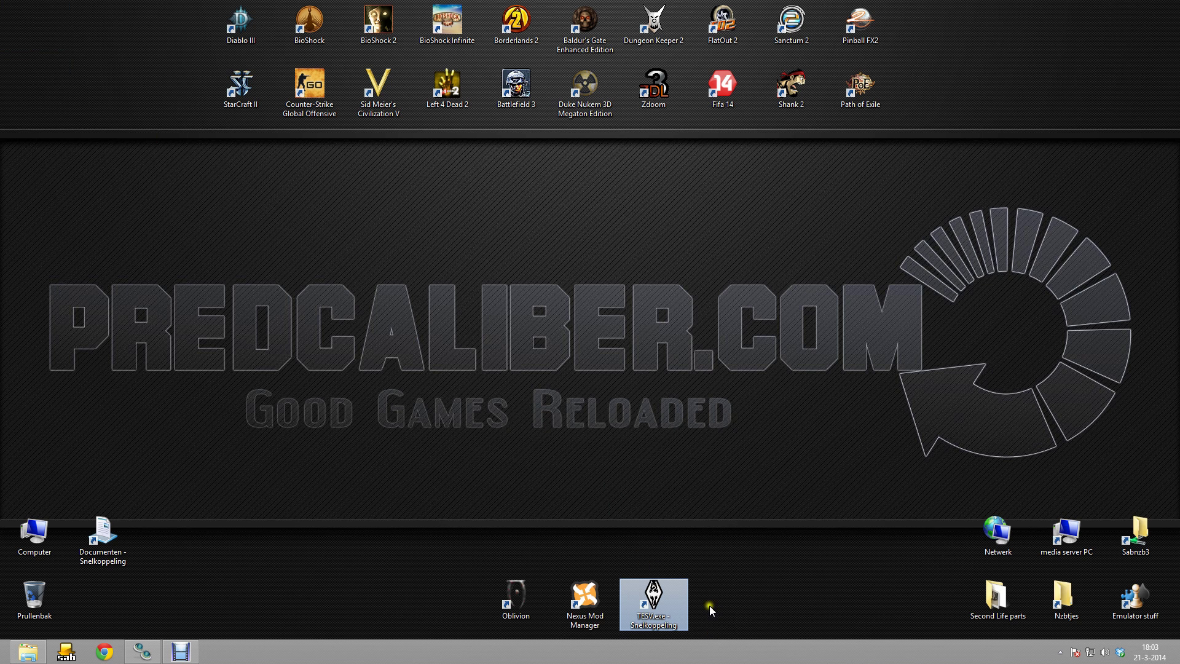
click(771, 579)
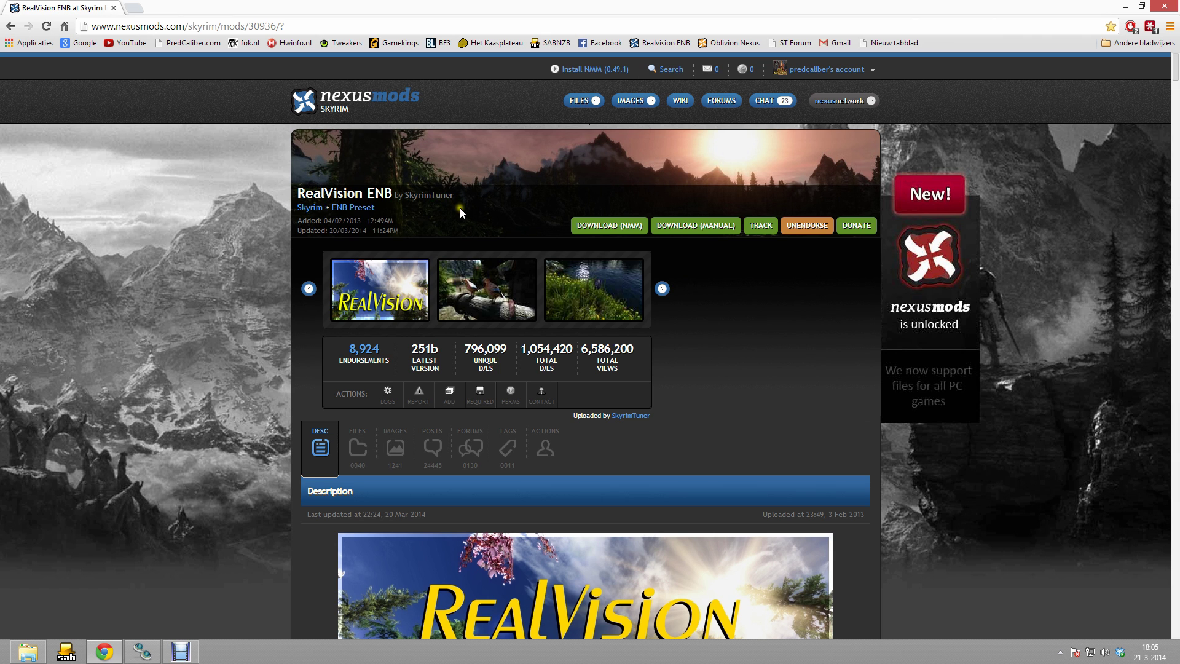
- Try to download the Nexus Mod Manager 0.49.1 installer from its page on Nexus Mods
click(579, 101)
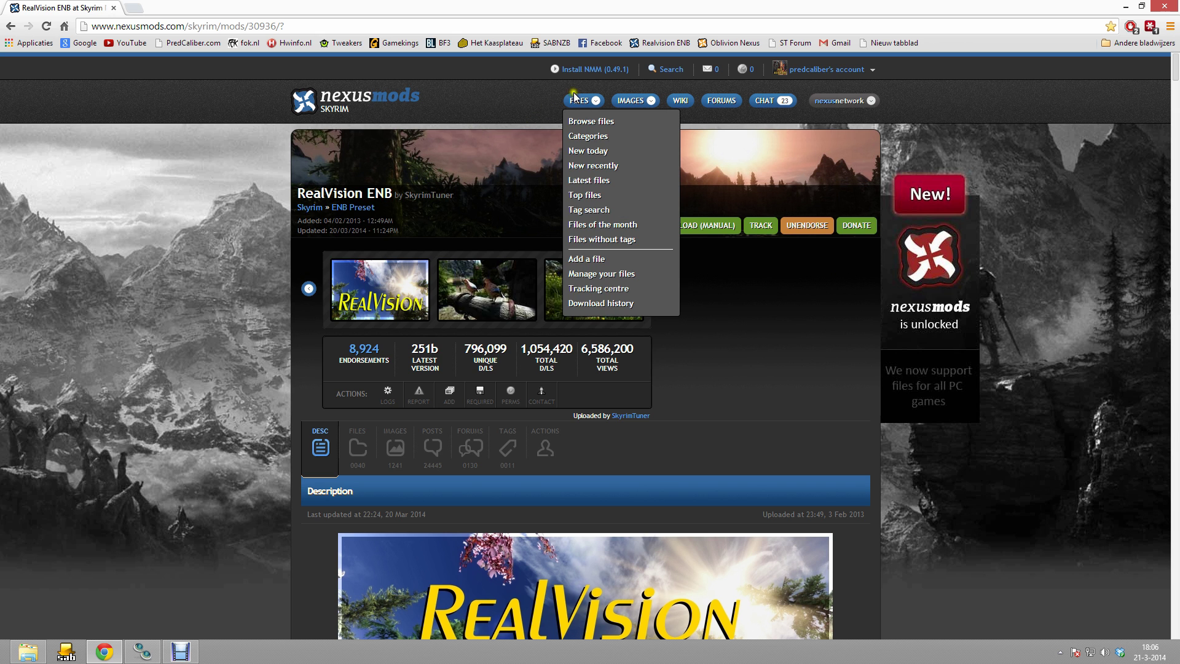
click(615, 70)
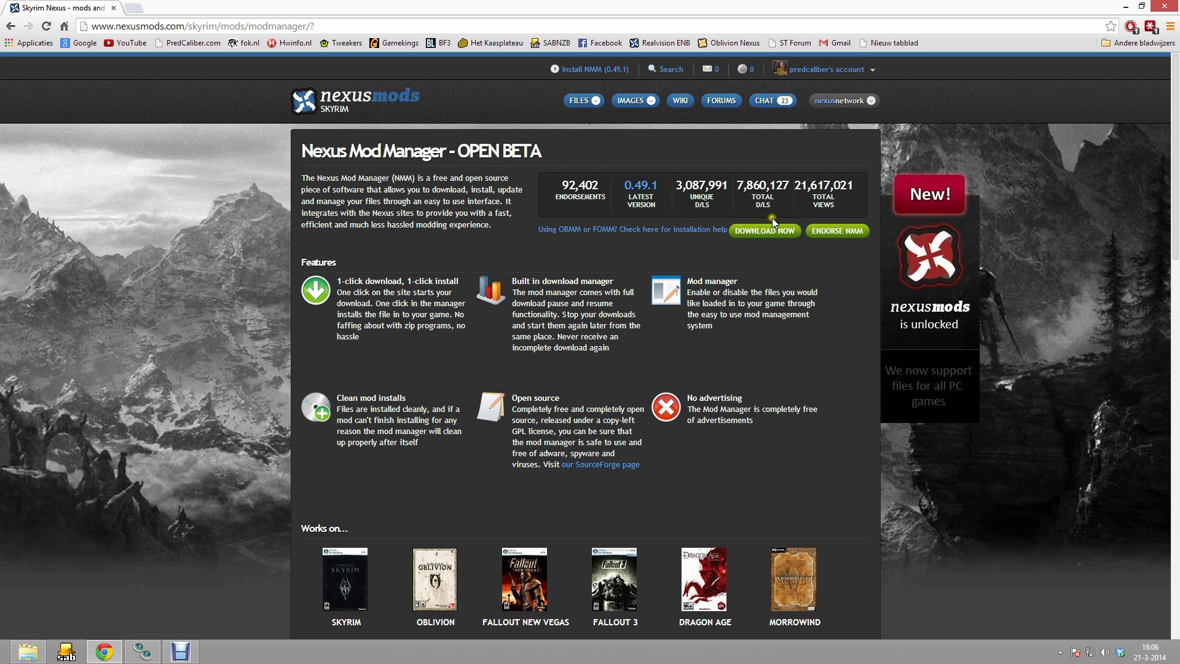
click(766, 234)
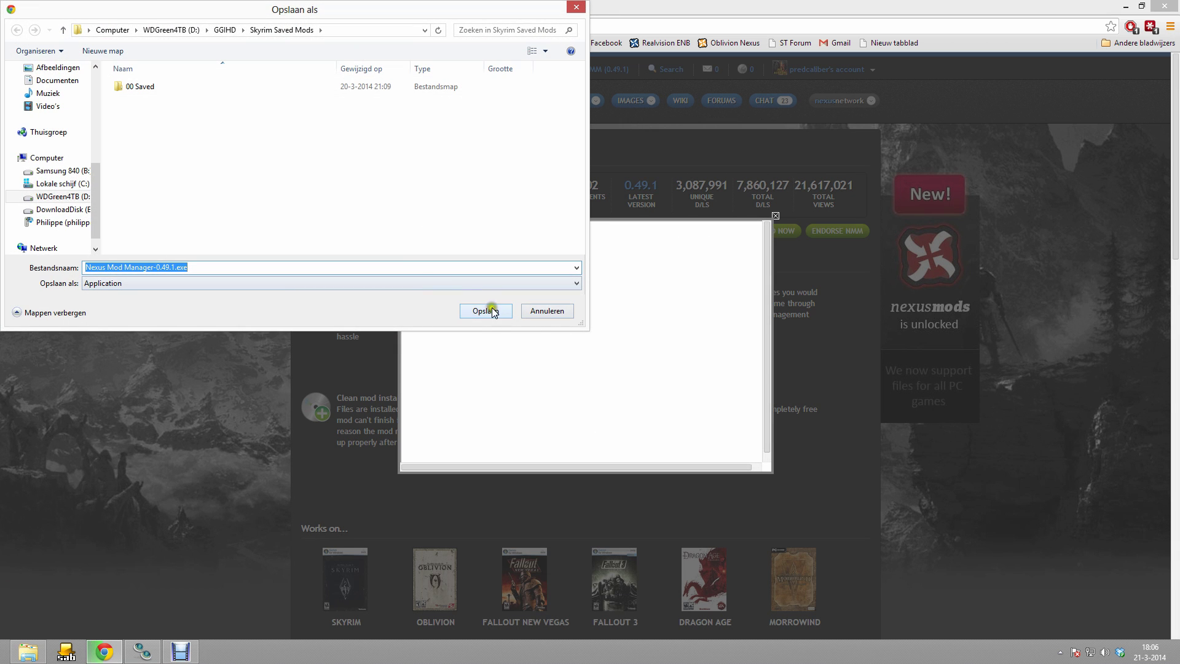
click(544, 313)
click(776, 219)
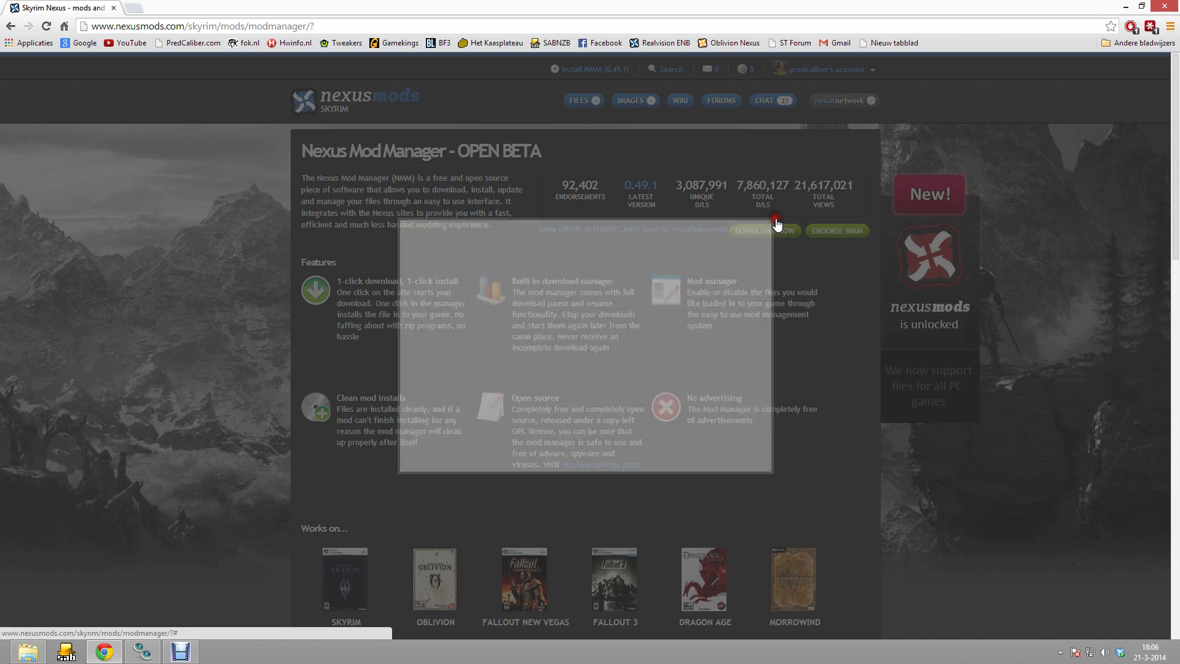
- Launch Nexus Mod Manager from the desktop and rescan the computer for installed games
key(super+d)
double_click(597, 587)
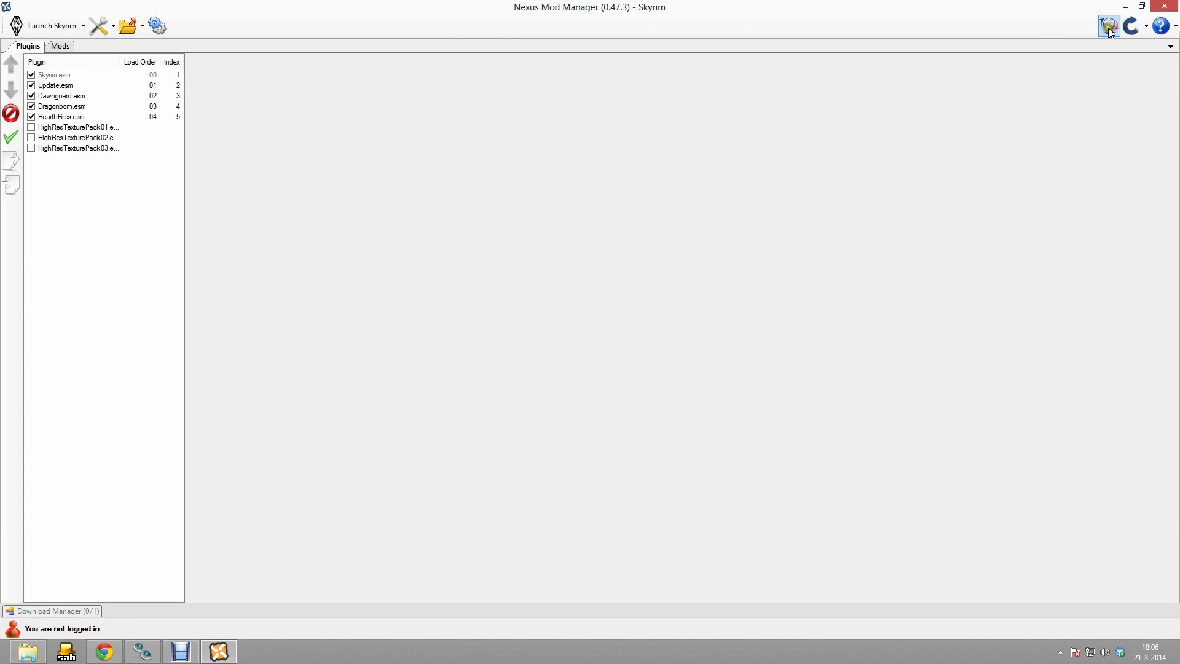
click(1108, 28)
click(1131, 116)
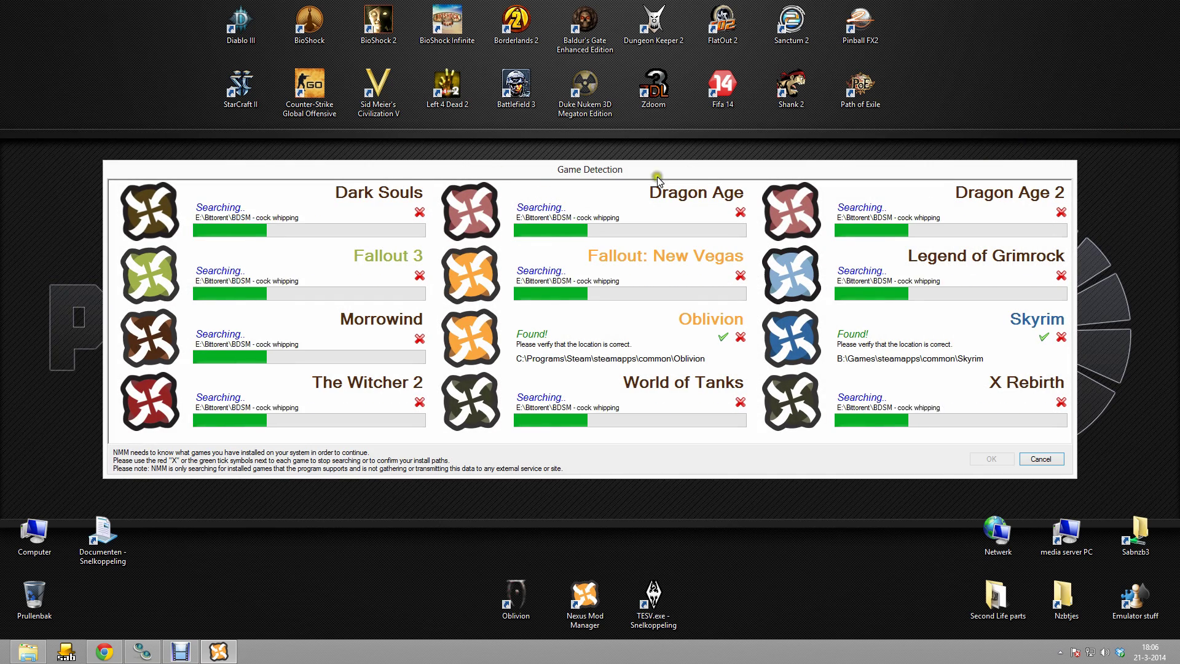
- Stop the game detection for Dark Souls, Fallout 3, Morrowind, The Witcher 2, Dragon Age and Fallout: New Vegas
click(419, 212)
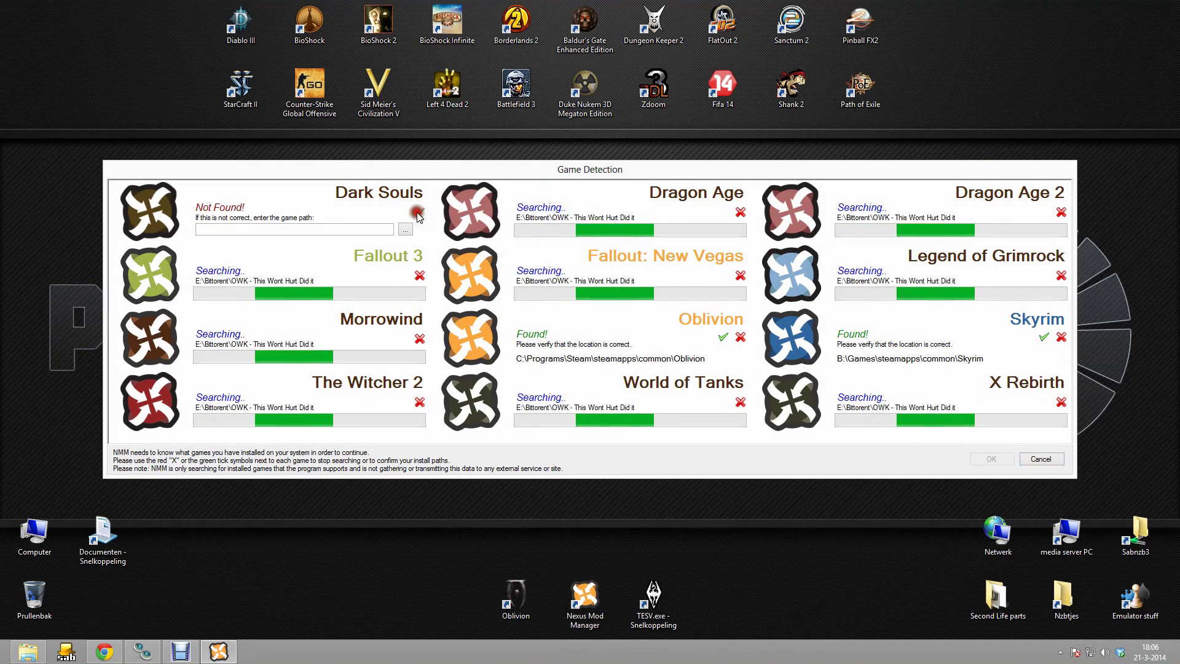
click(419, 275)
click(419, 340)
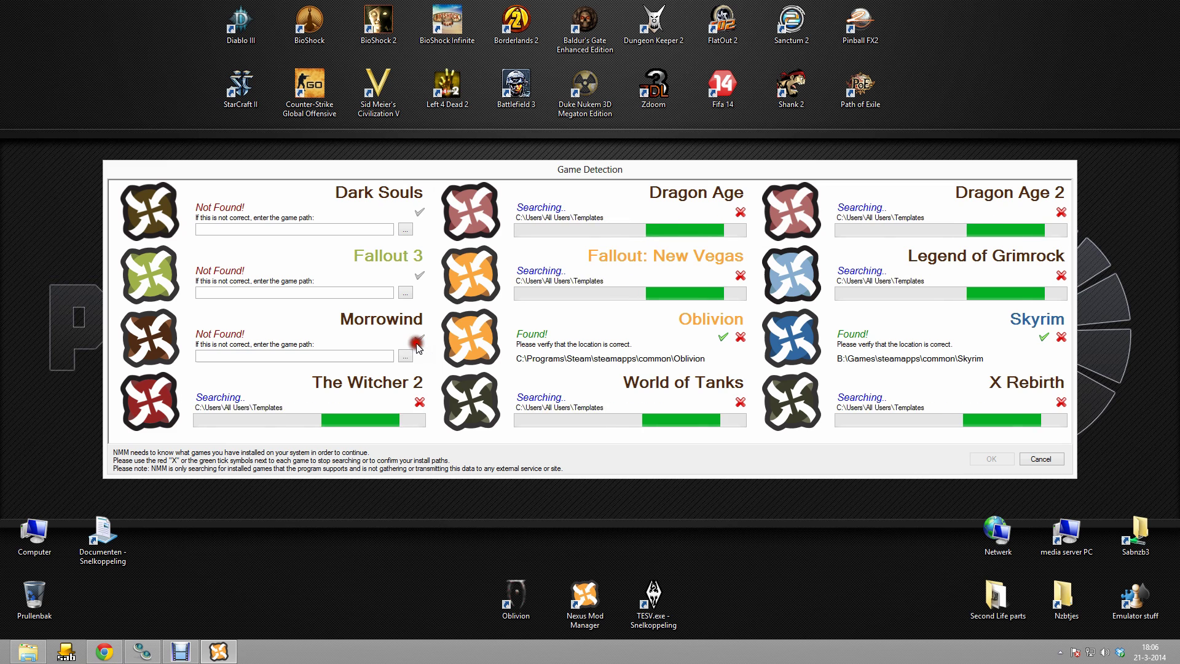
click(420, 402)
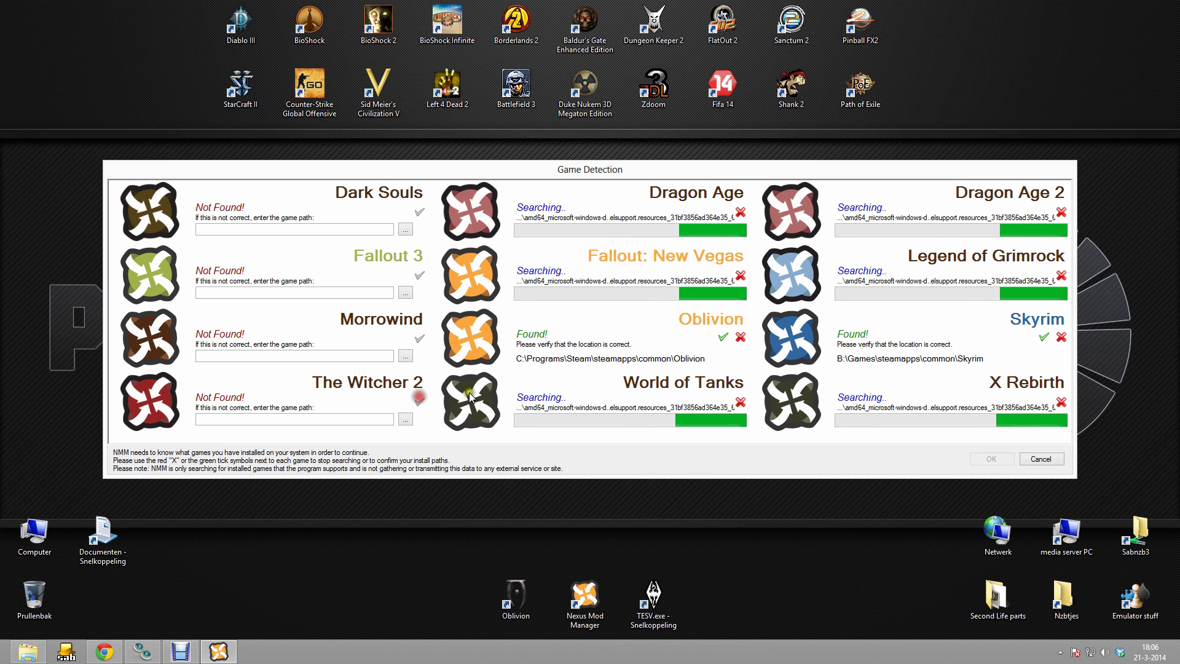
click(741, 212)
click(740, 275)
- Confirm the Oblivion and Skyrim locations, stop detecting World of Tanks, Dragon Age 2, Legend of Grimrock and X Rebirth, and accept the detection
click(724, 337)
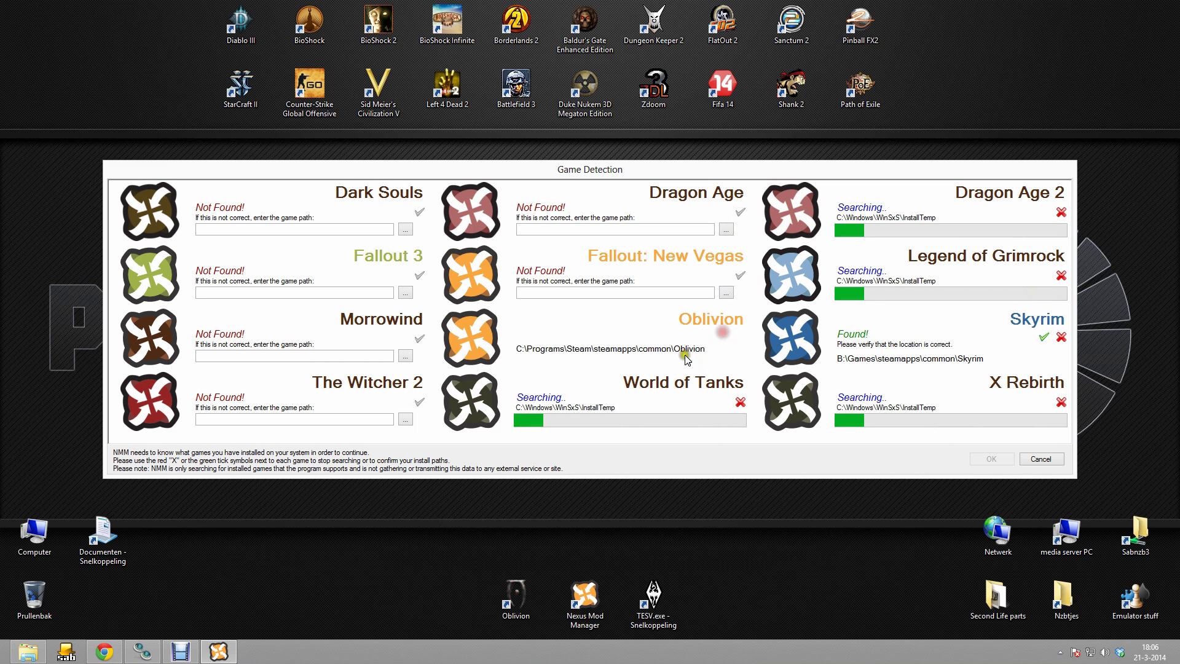
click(740, 403)
click(1062, 212)
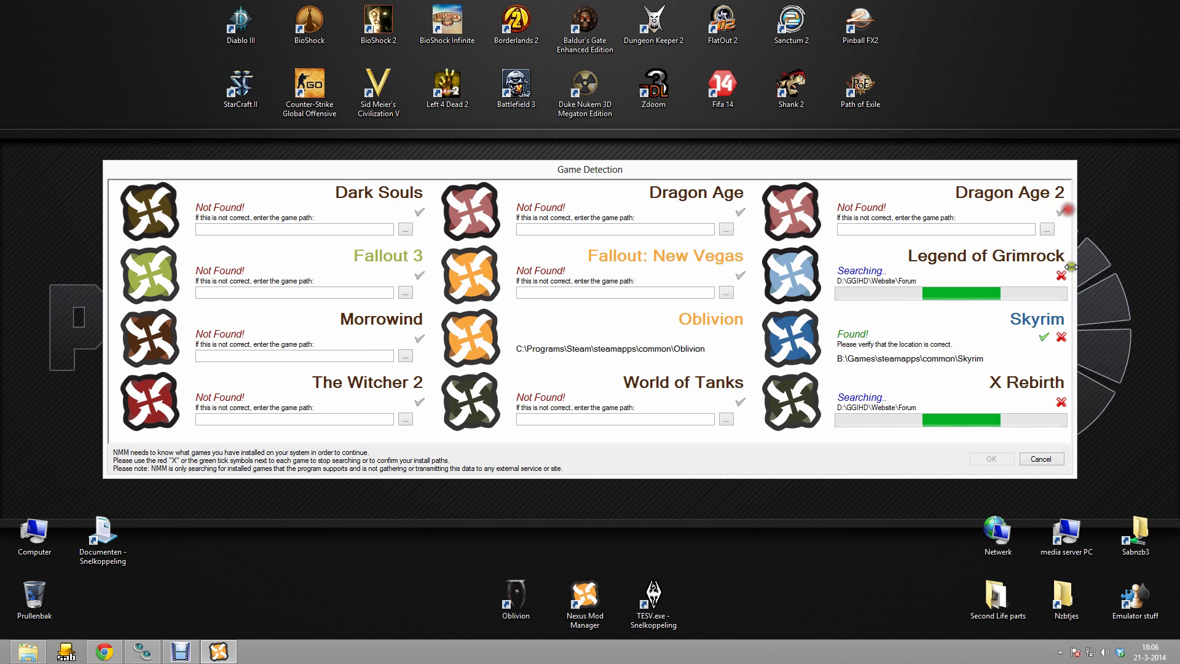
click(1062, 275)
click(1044, 336)
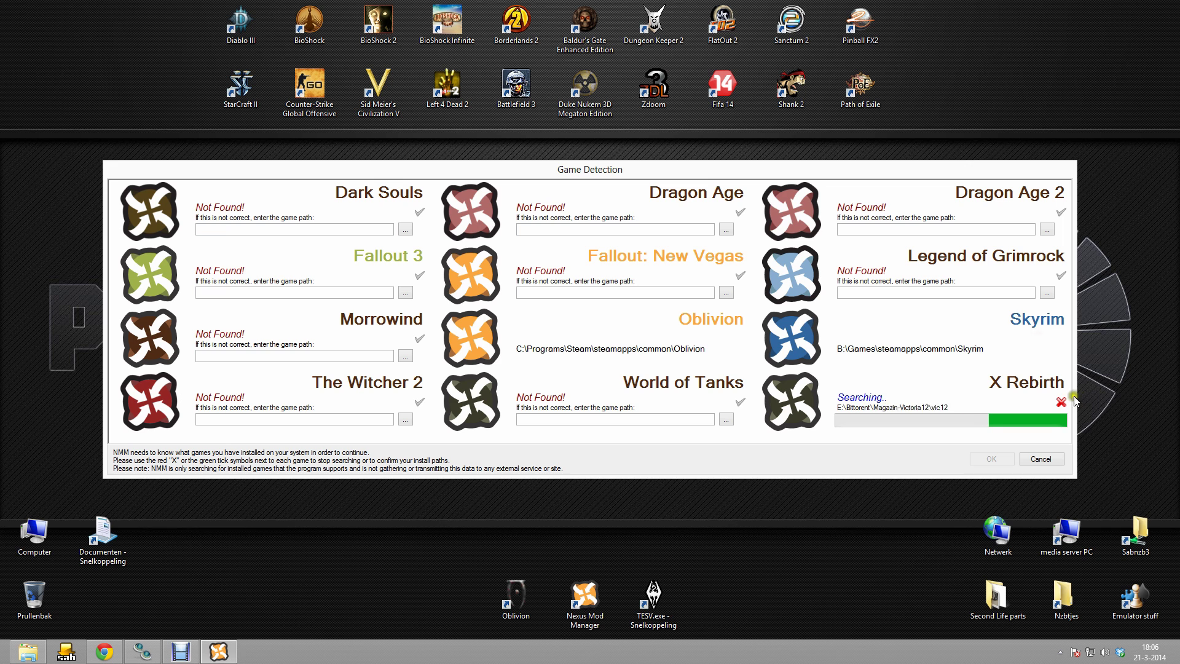
click(1061, 402)
click(1000, 459)
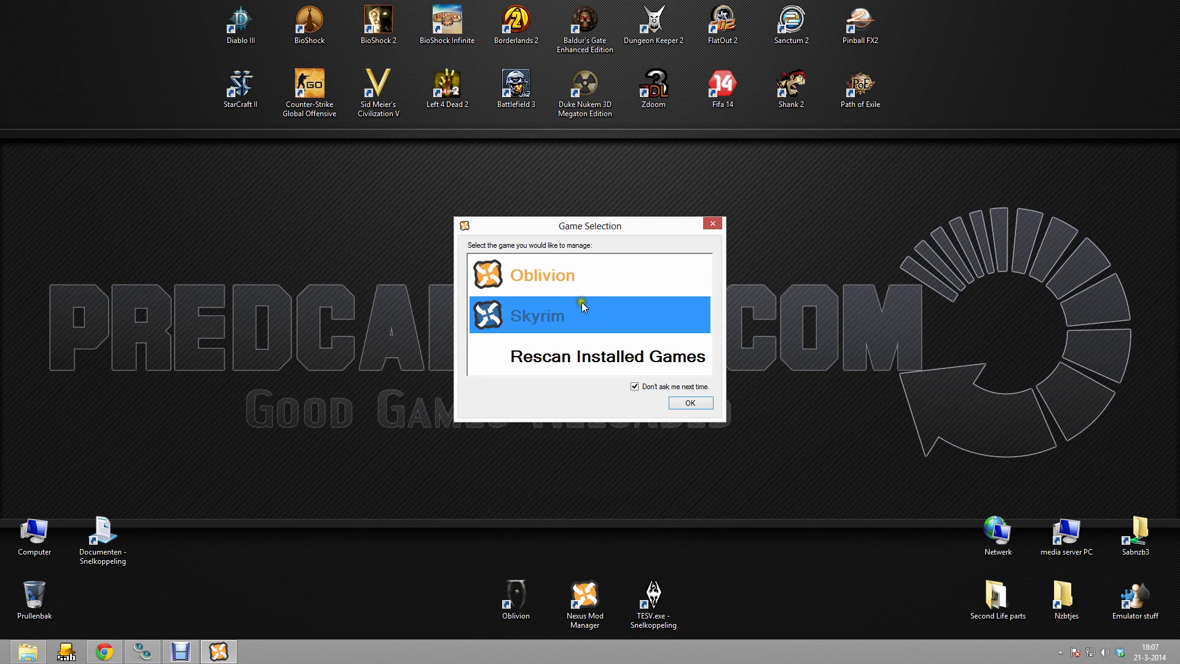
- Choose Skyrim as the game to manage and look over its plugin and mod lists
double_click(596, 316)
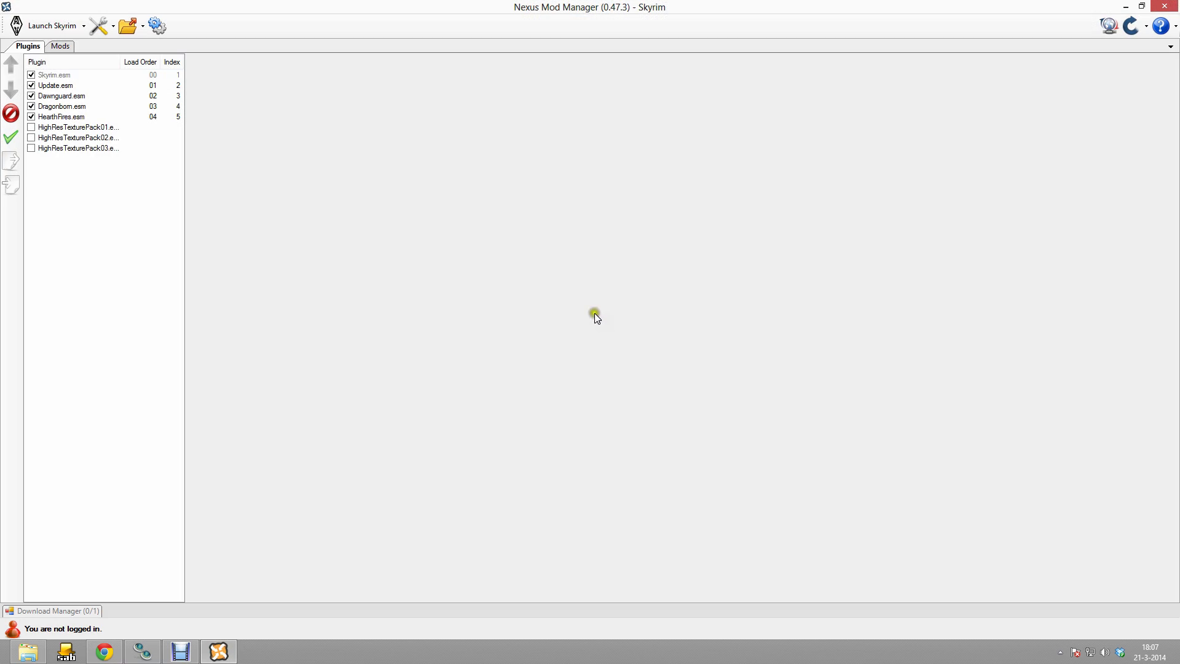
click(67, 46)
click(28, 50)
click(68, 46)
click(37, 74)
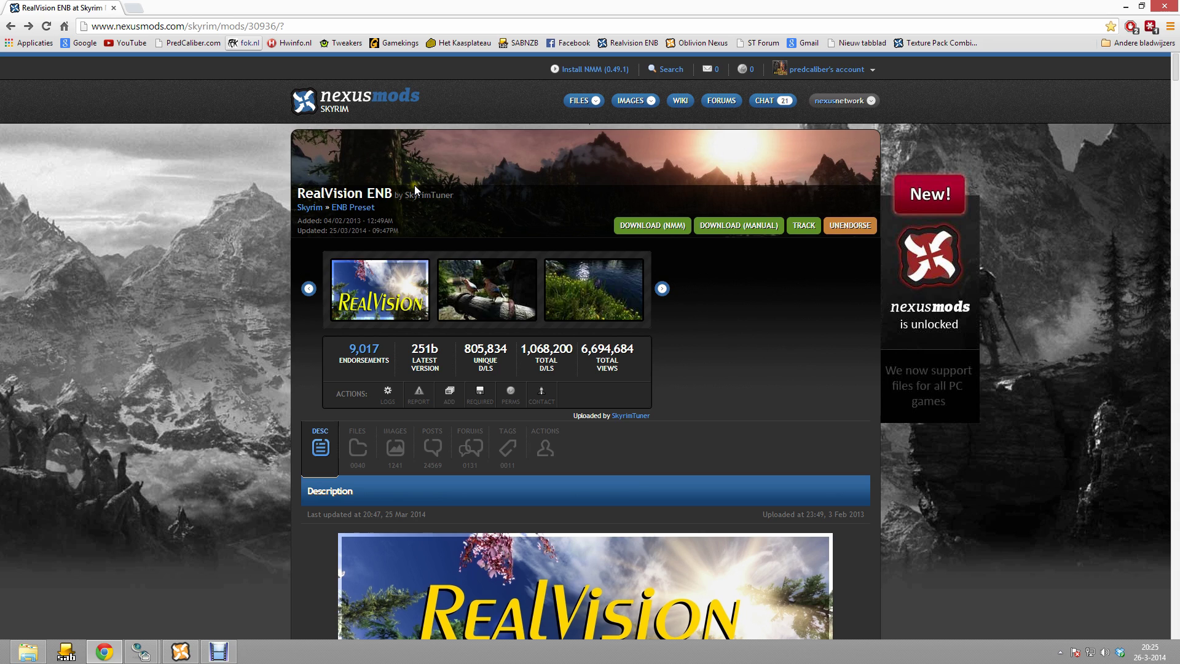
- Open Ruins Clutter Improved from RealVision ENB's recommended mods in a new browser tab and show its manual download files
scroll(410, 186, down, 20)
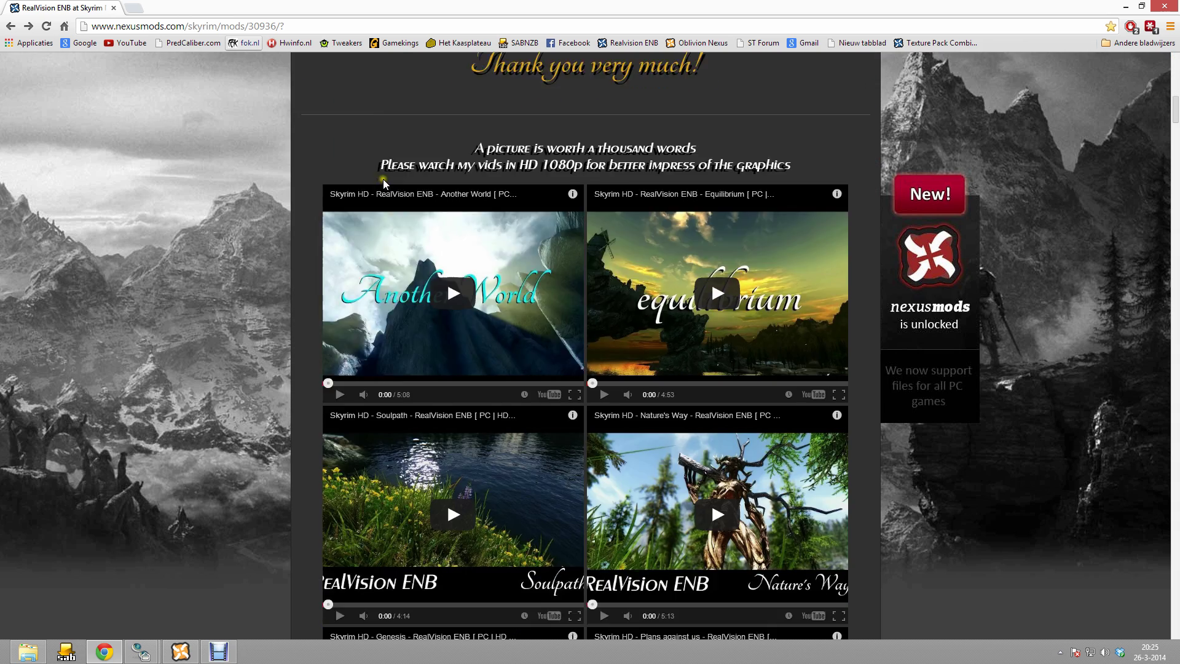
scroll(383, 183, down, 4)
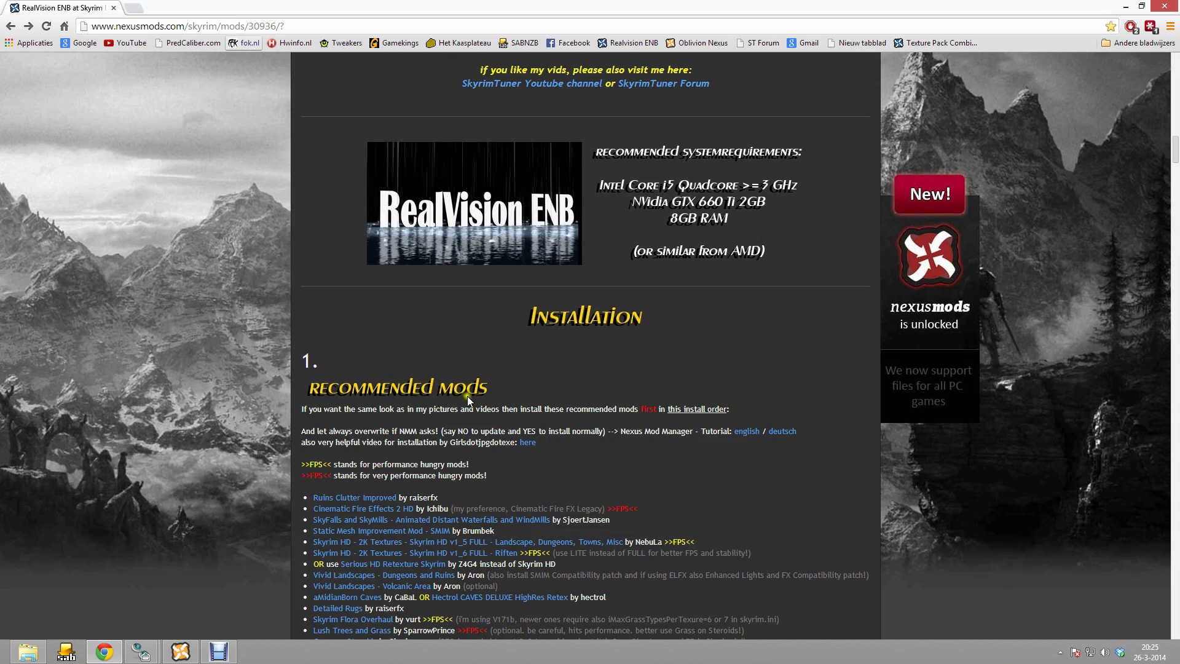
scroll(573, 340, down, 5)
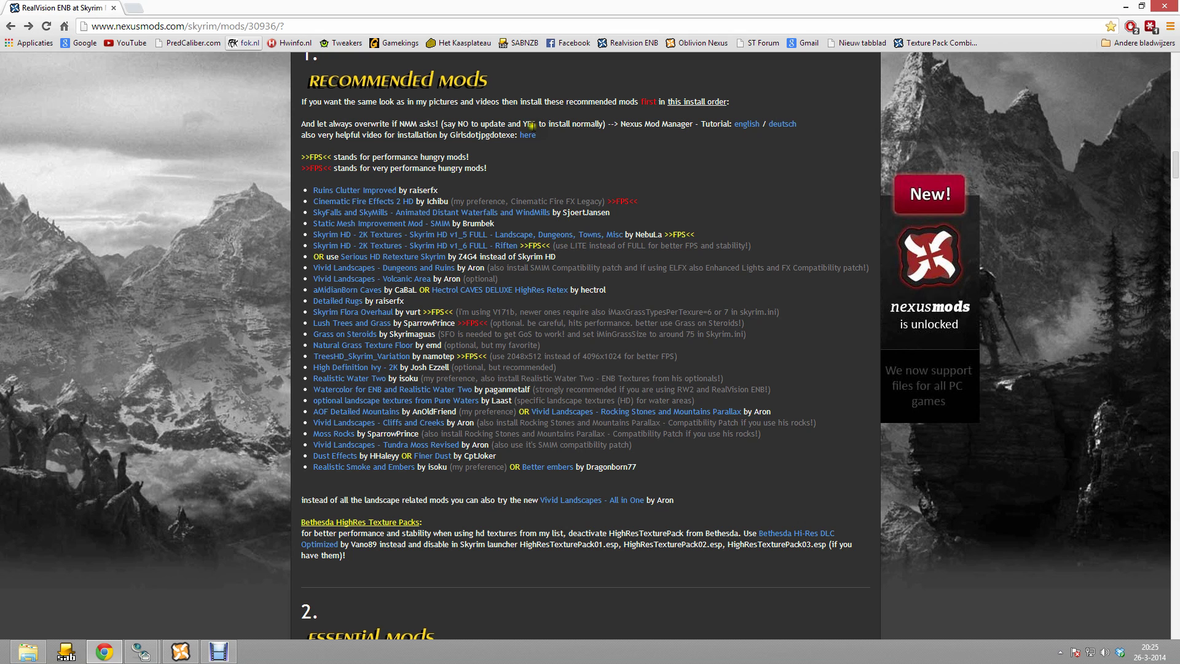
right_click(375, 196)
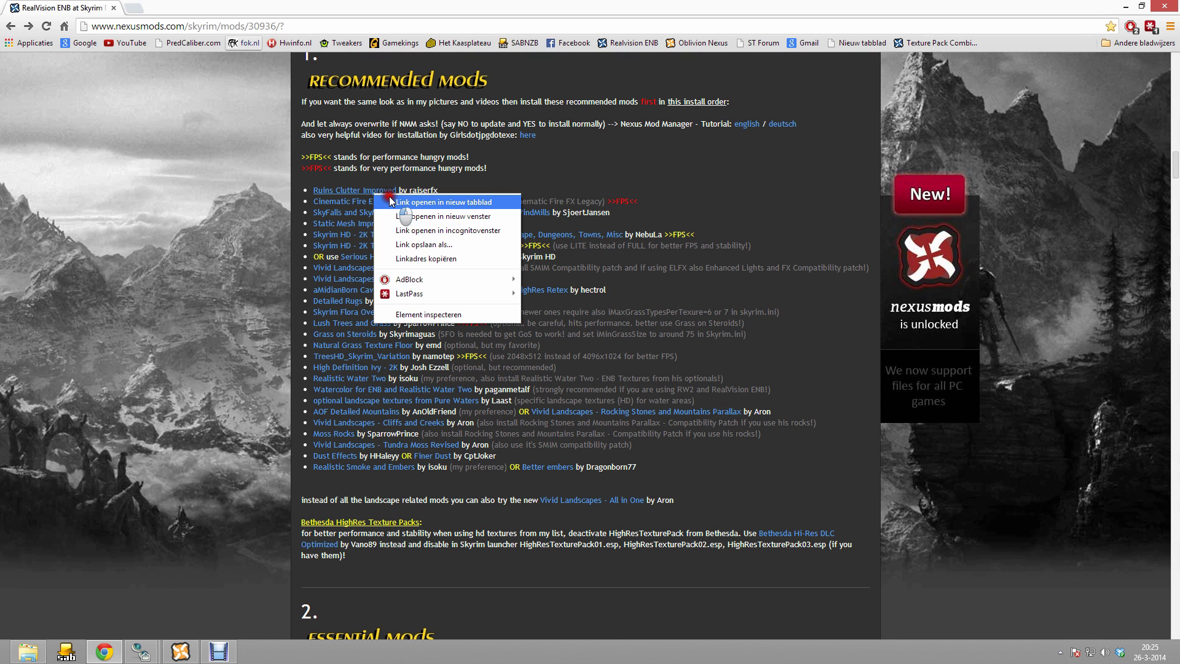
click(386, 200)
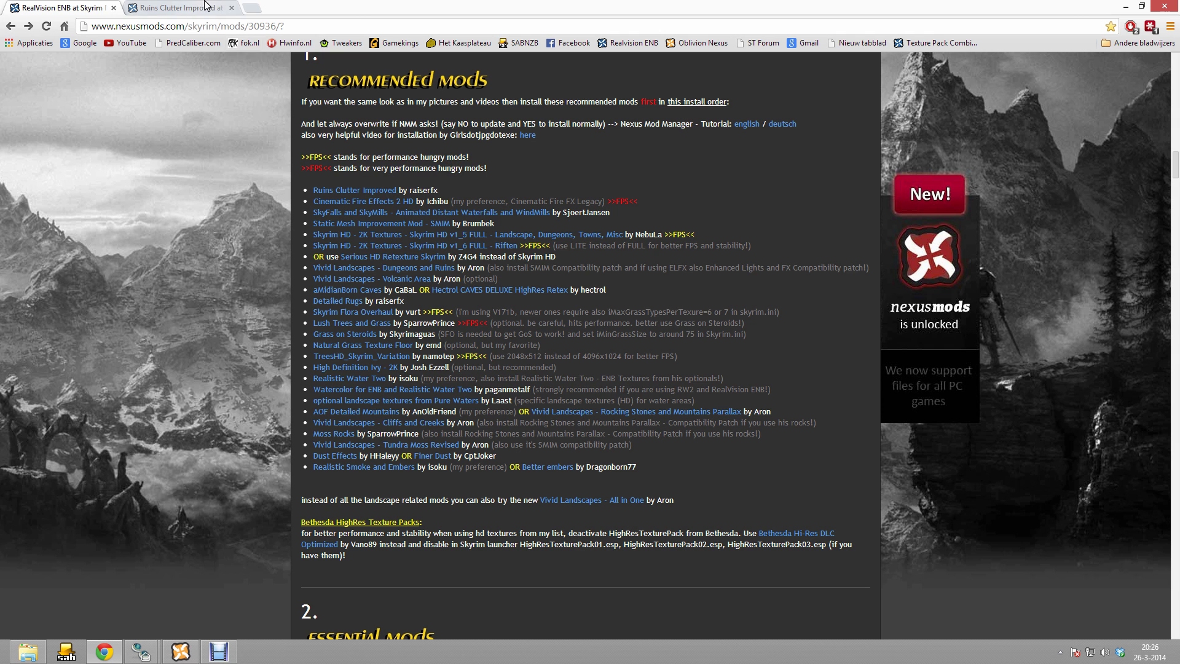
click(184, 6)
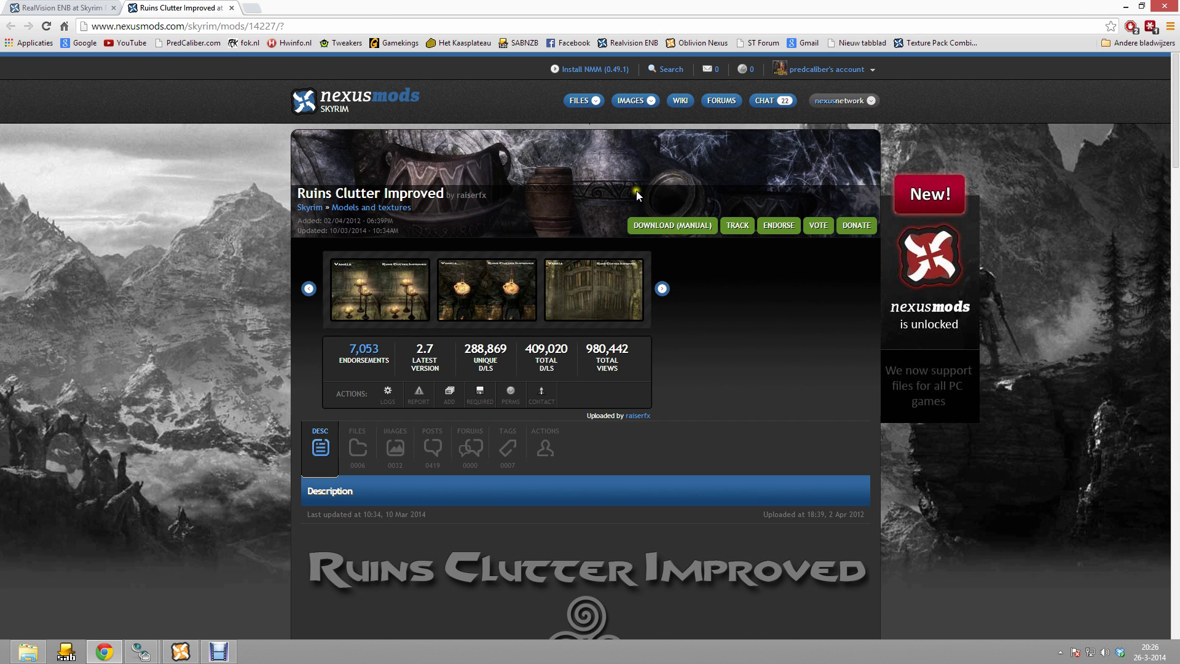
click(672, 226)
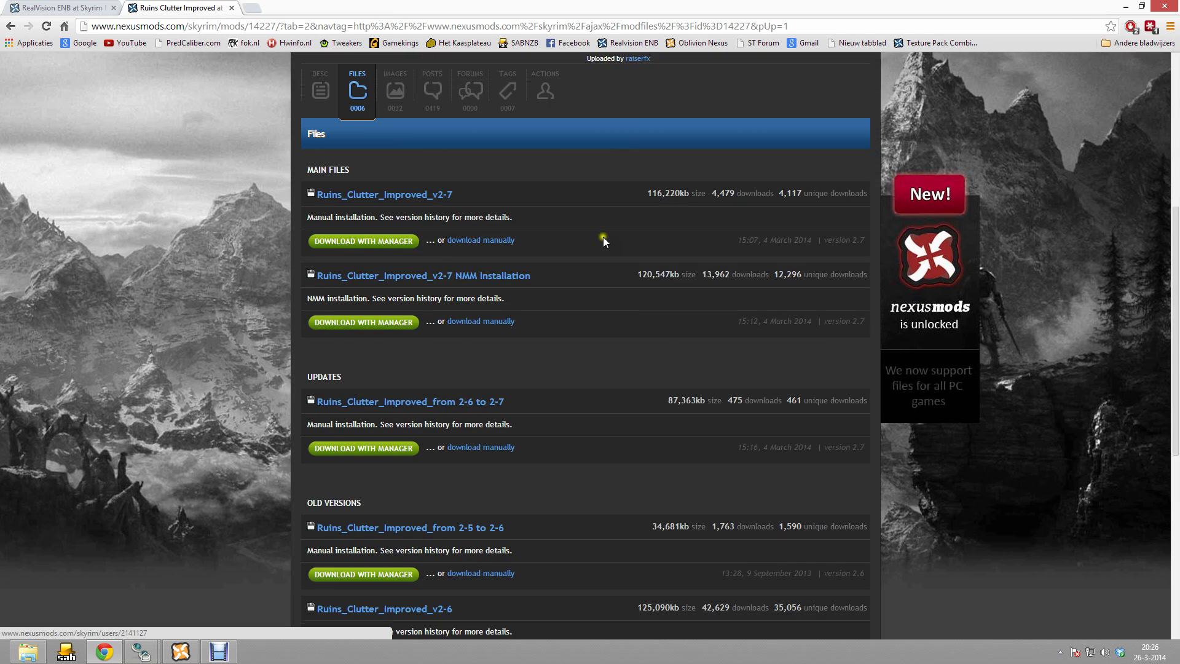
- Manually download Ruins_Clutter_Improved_v2-7 NMM Installation from the London (N1) server and save it in the Skyrim Saved Mods folder
click(509, 278)
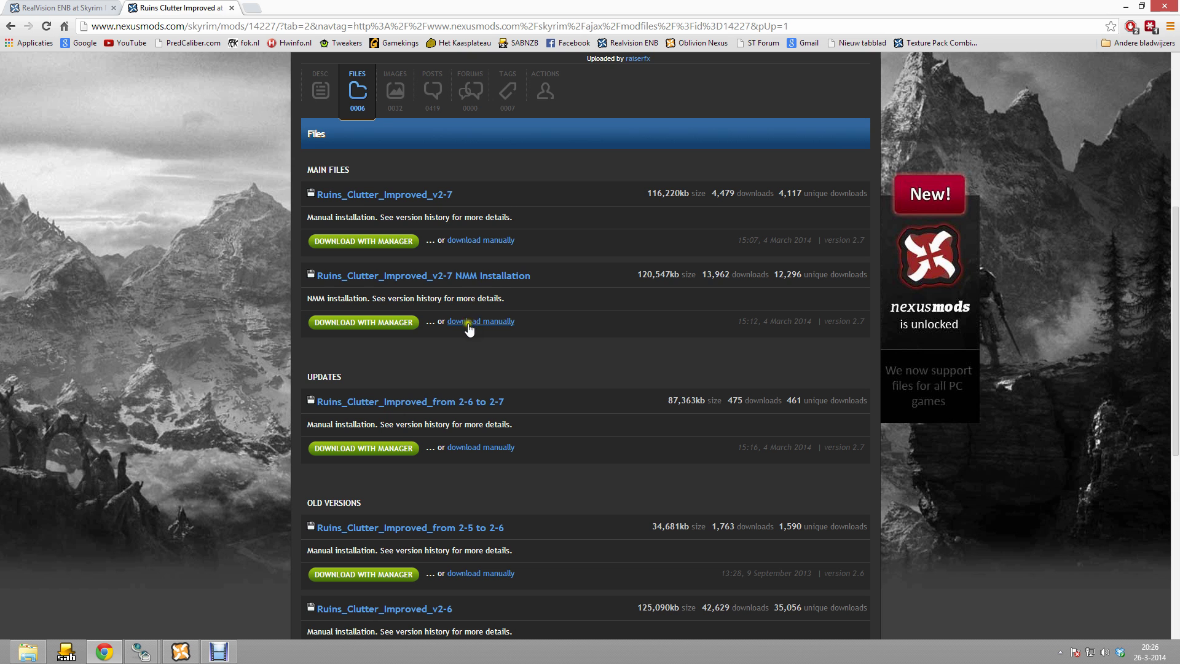
click(395, 318)
click(497, 323)
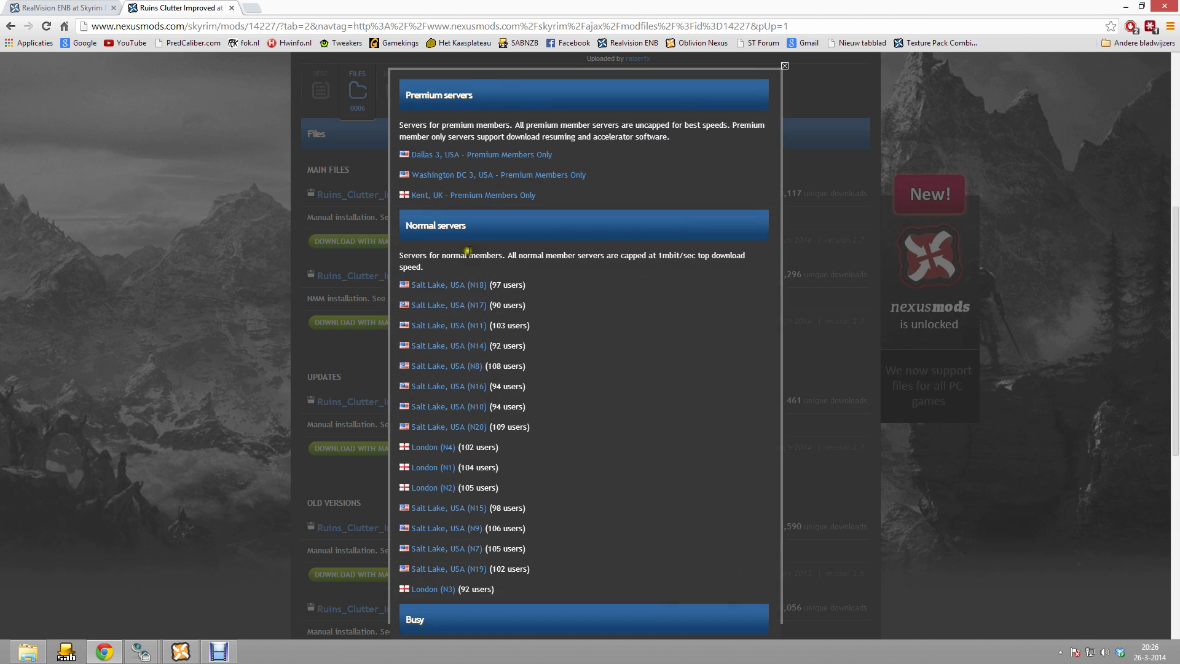
click(431, 469)
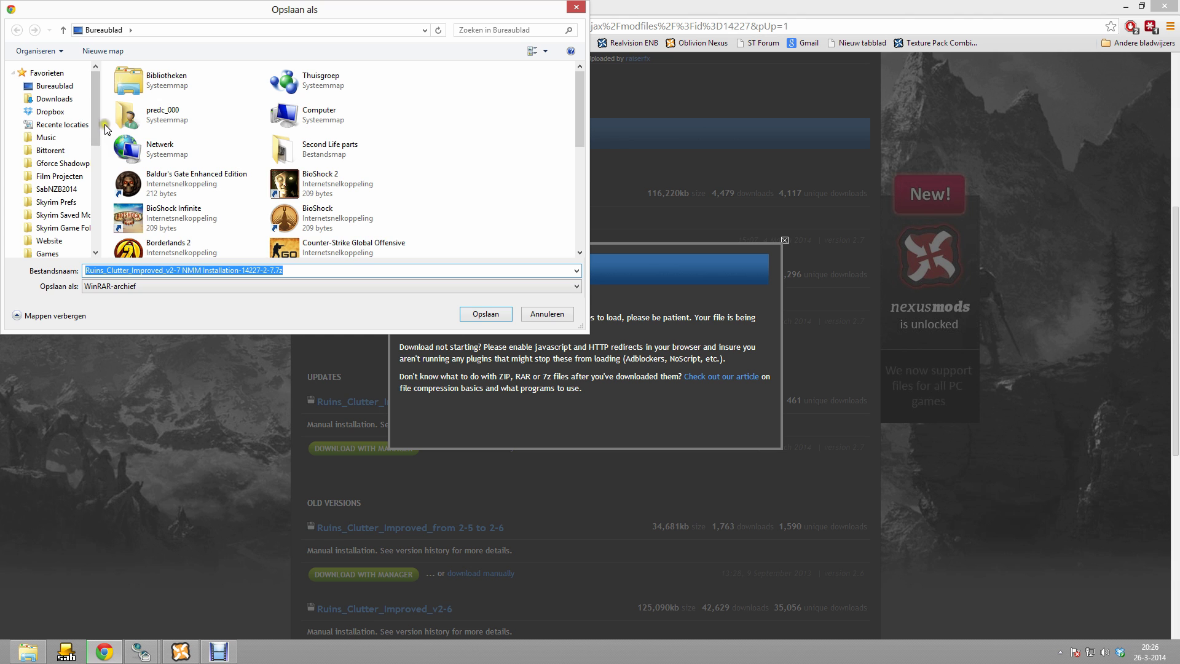
drag(101, 124, 169, 134)
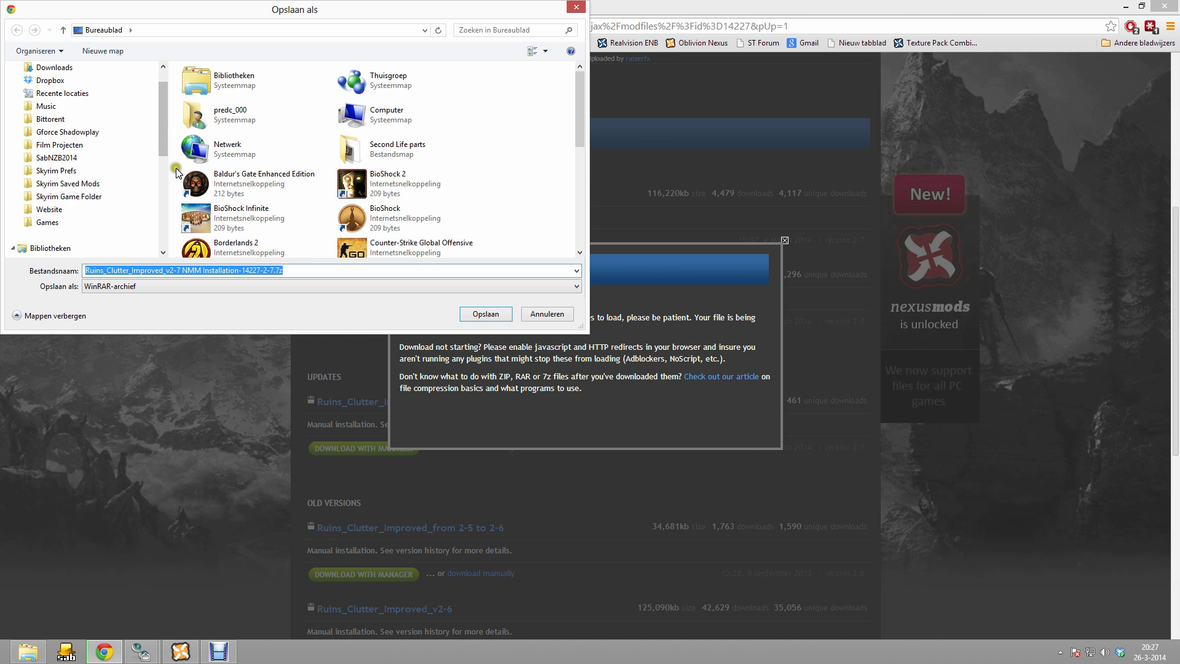
click(100, 184)
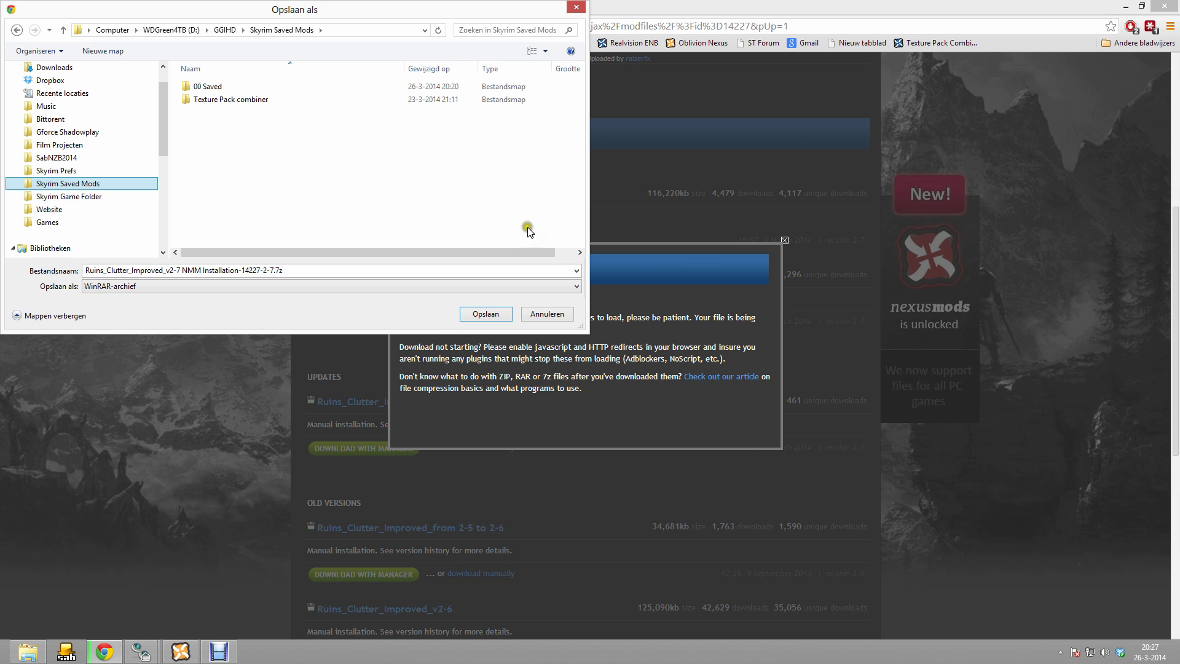
click(481, 316)
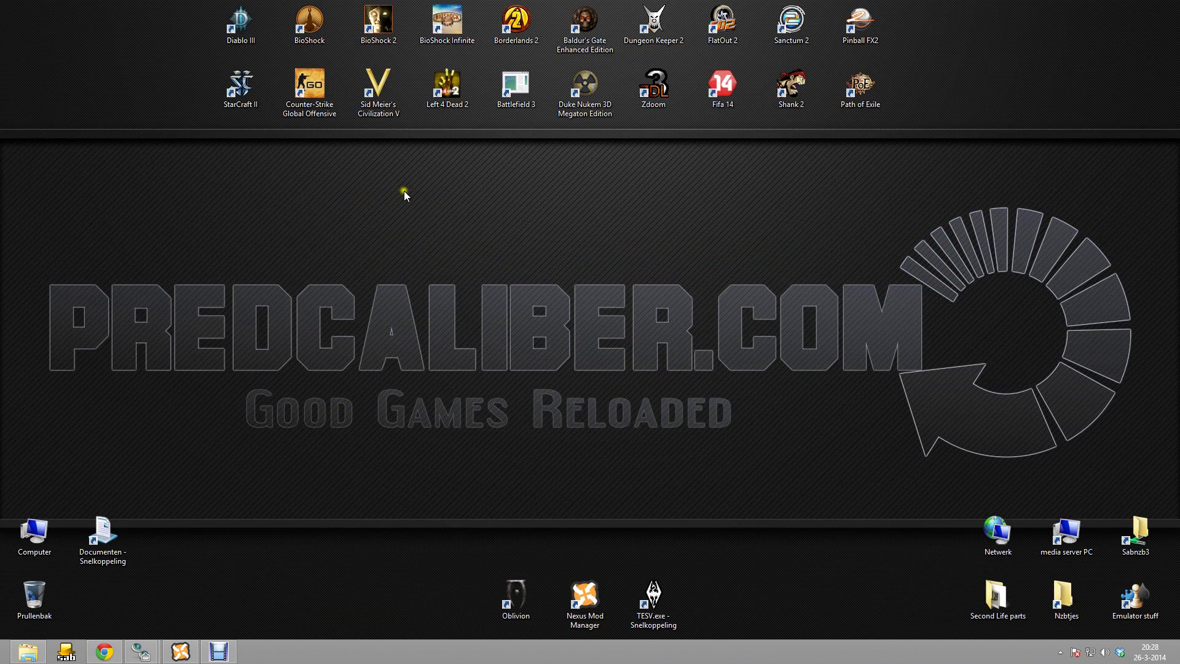
- Switch to Nexus Mod Manager and add the Ruins_Clutter_Improved_v2-7 NMM Installation-14227-2-7.7z archive from Skyrim Saved Mods
click(181, 651)
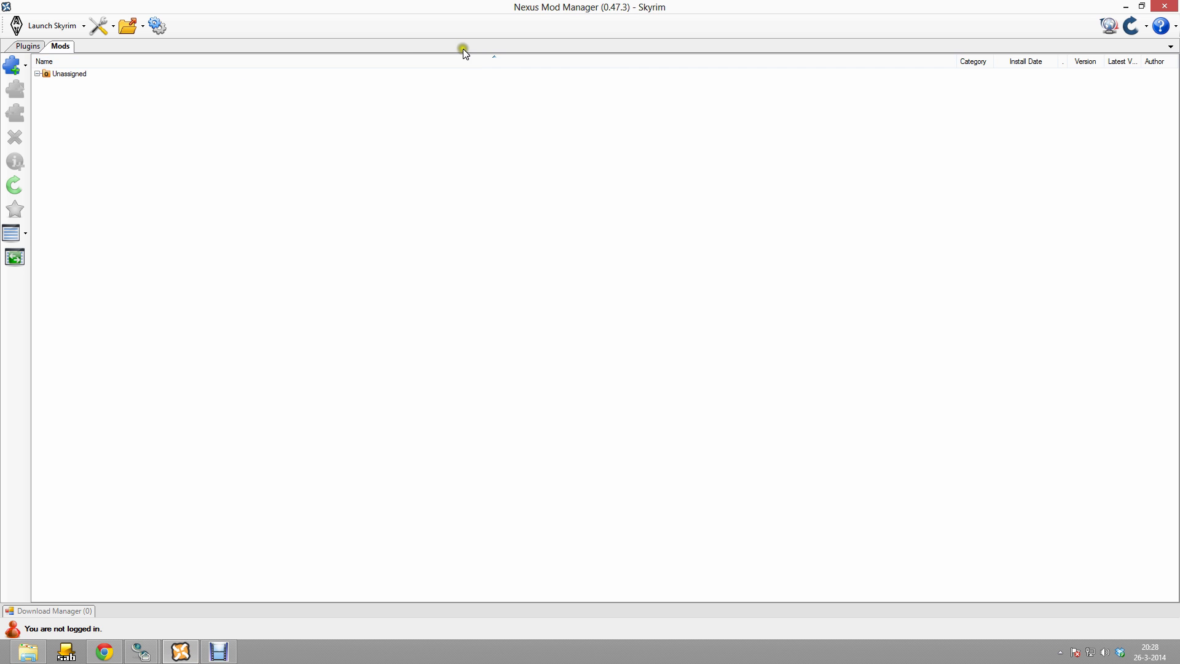
click(14, 64)
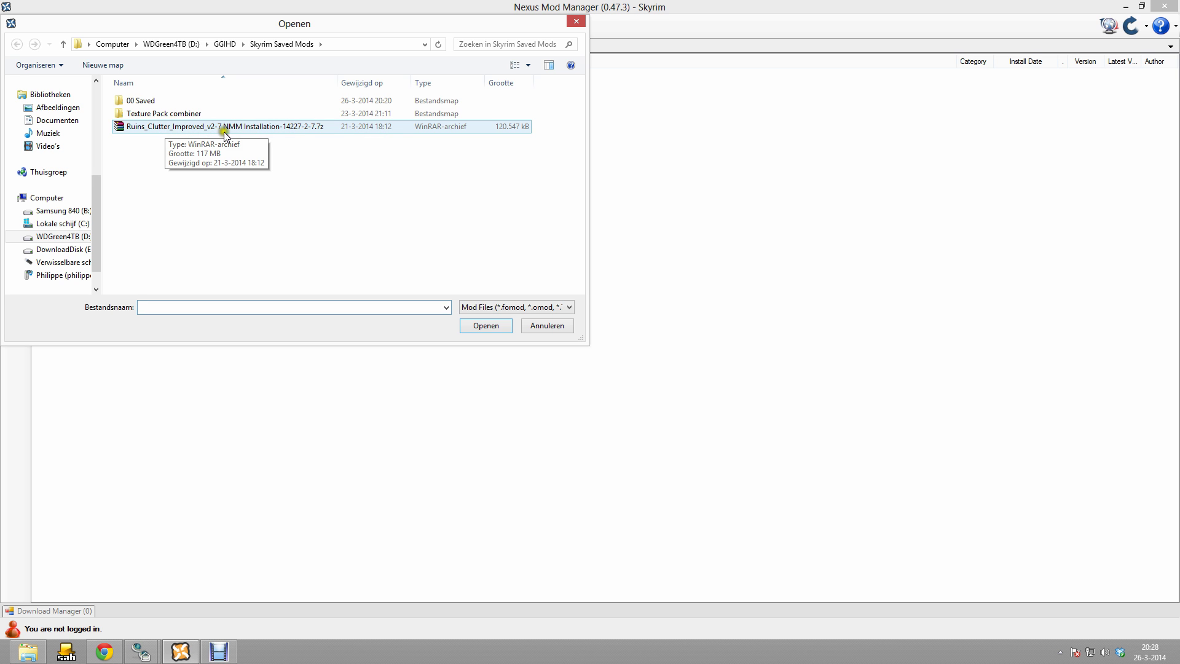
double_click(207, 128)
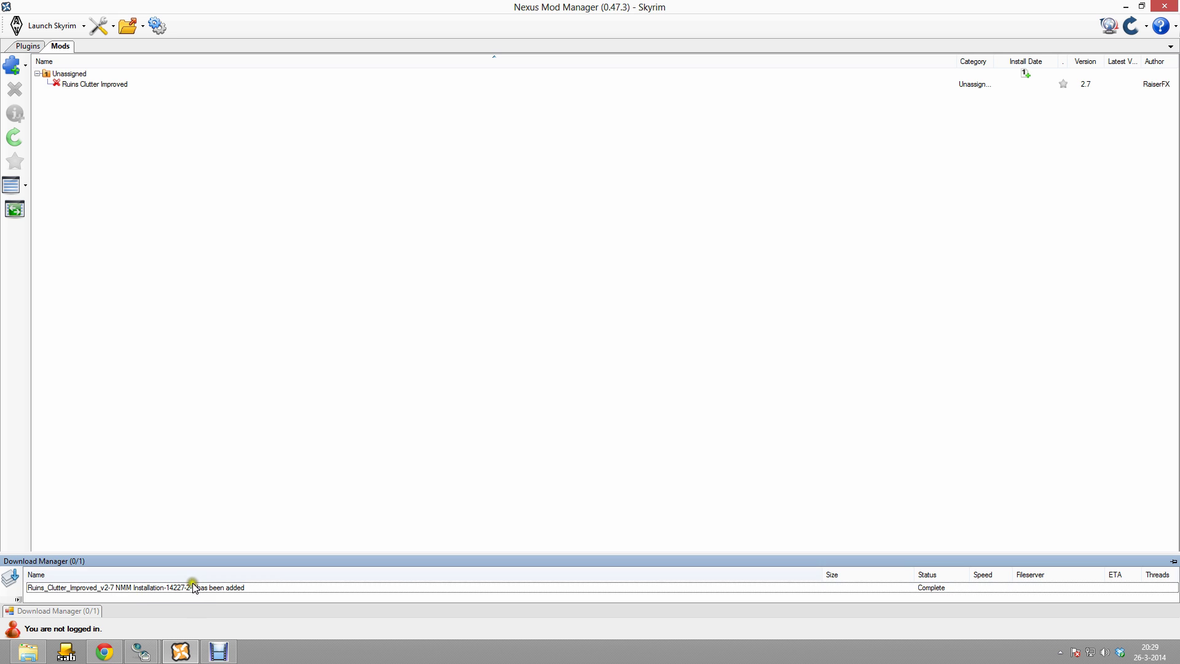
- Activate the Ruins Clutter Improved mod with the Install Everything option
click(84, 86)
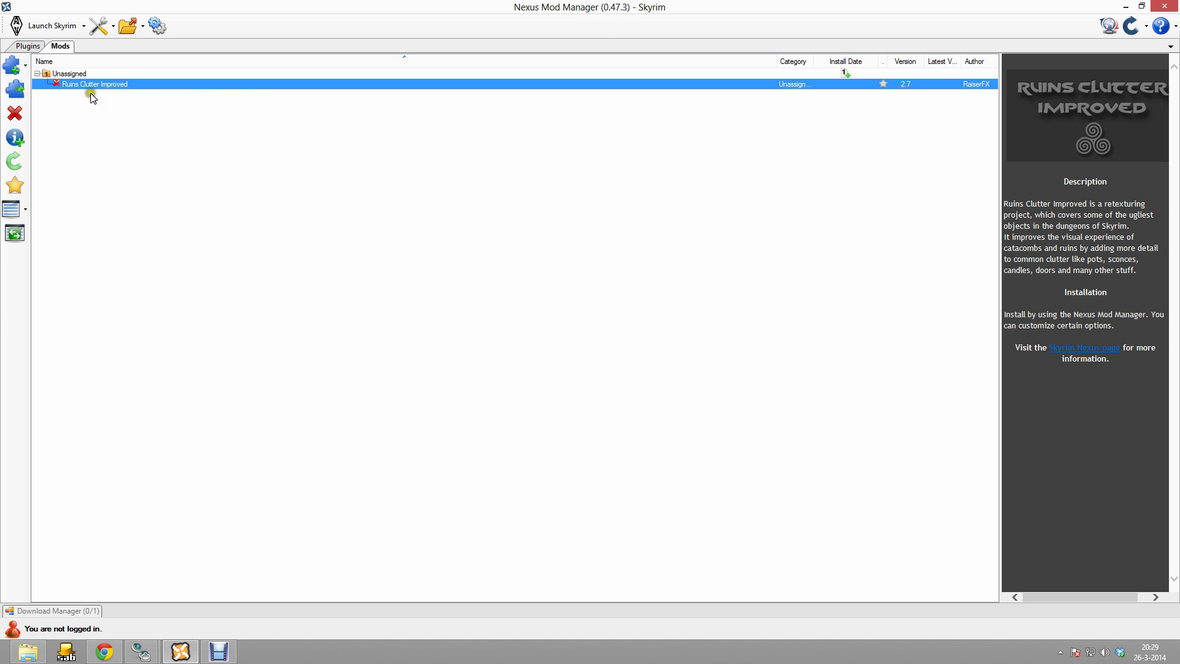
click(15, 90)
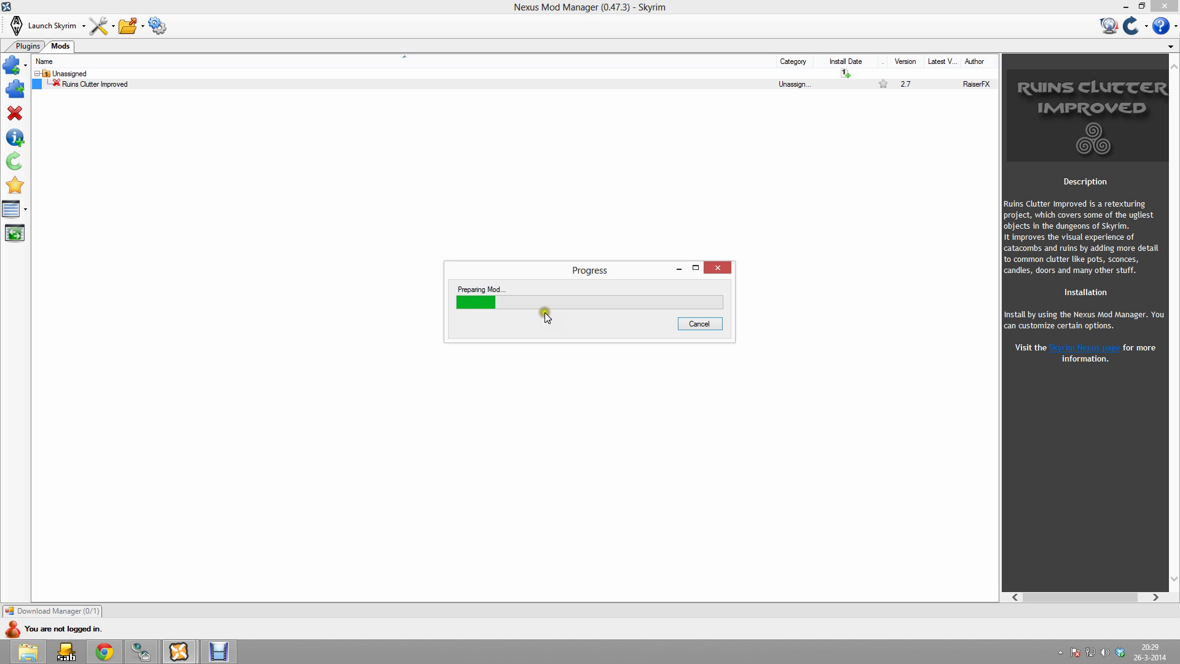
click(601, 299)
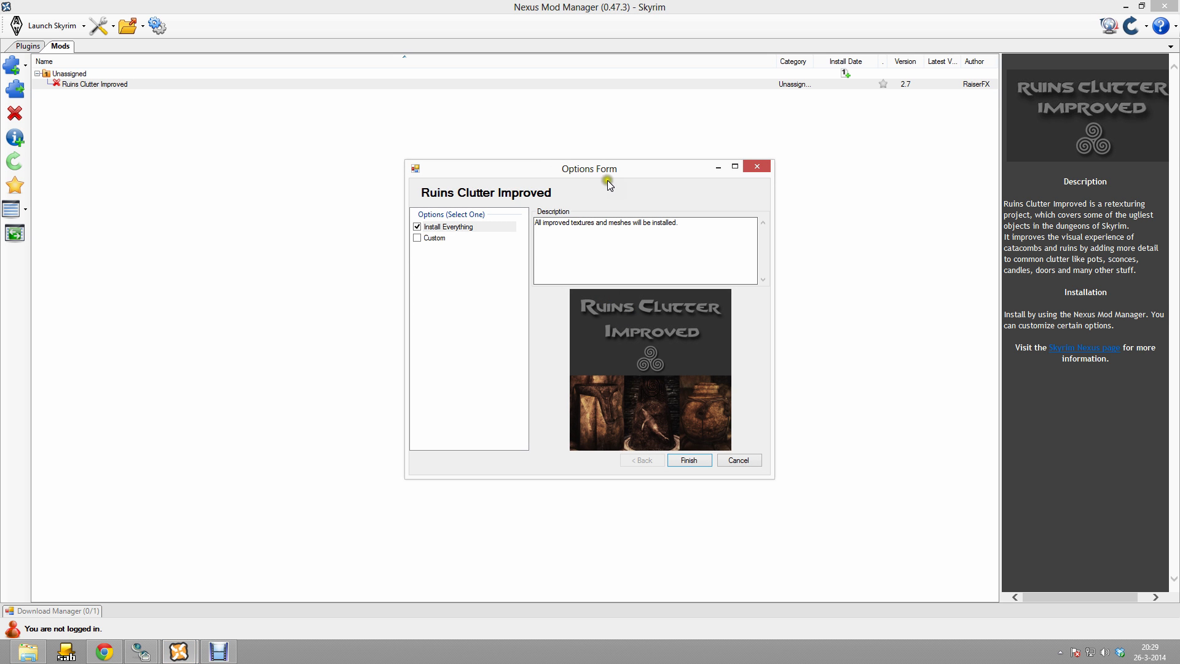
click(453, 227)
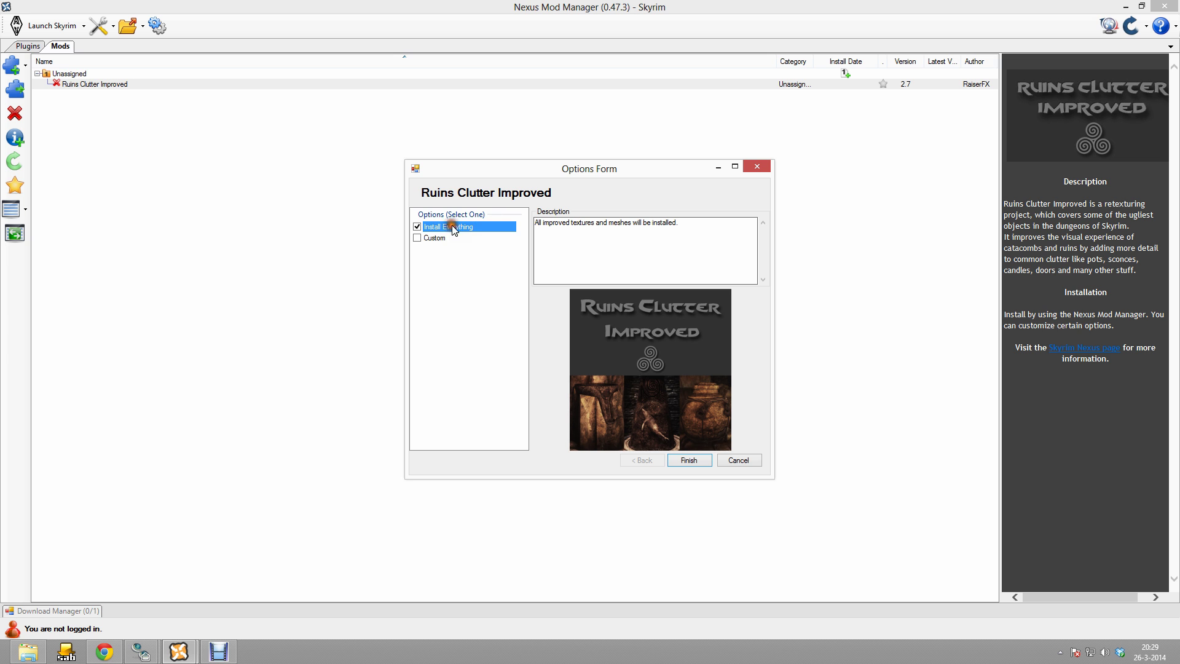
click(688, 460)
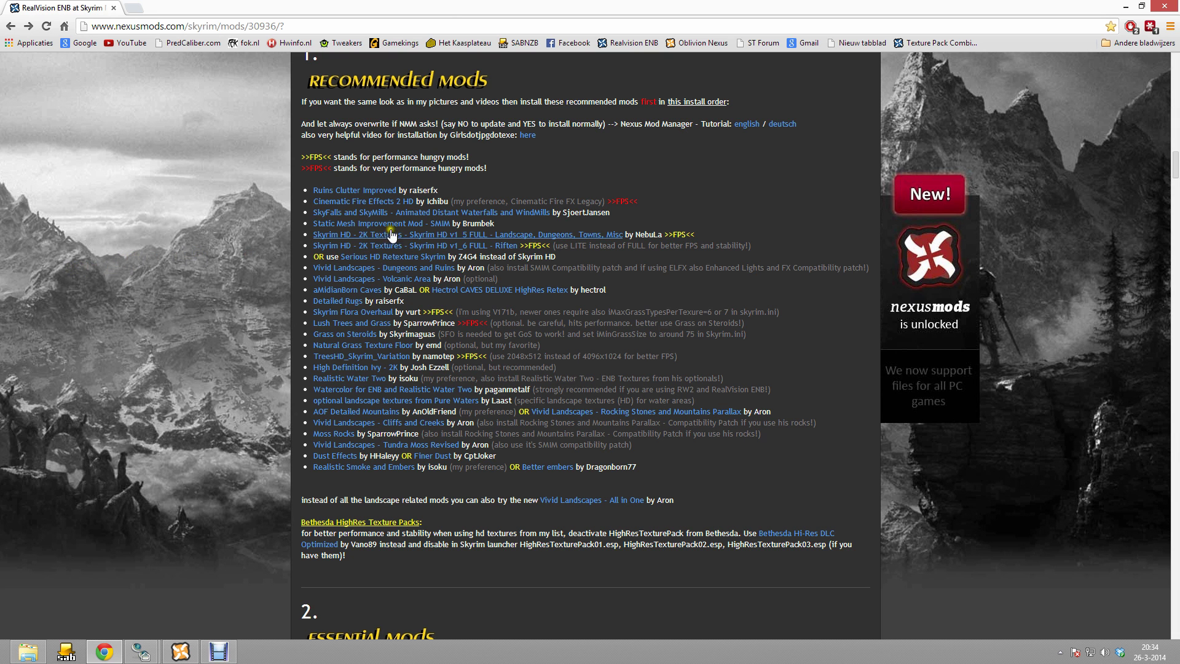
- Open Cinematic Fire Effects 2 HD from the recommended mods in a new browser tab and show its manual download files
right_click(393, 191)
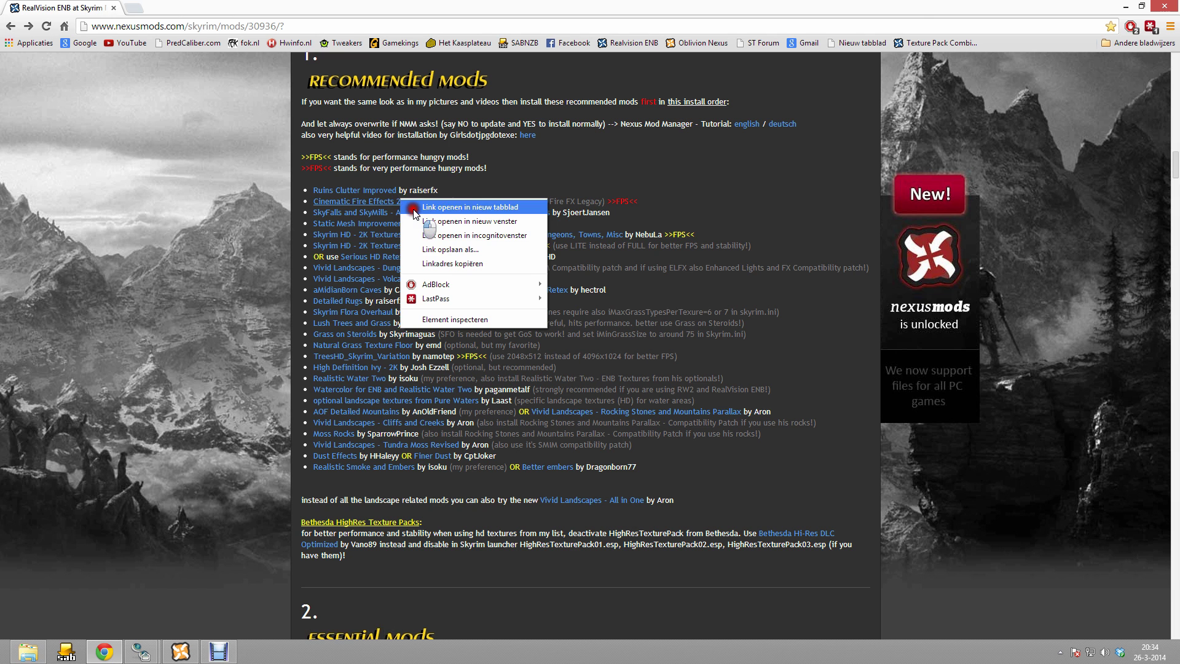
click(409, 198)
key(ctrl+Tab)
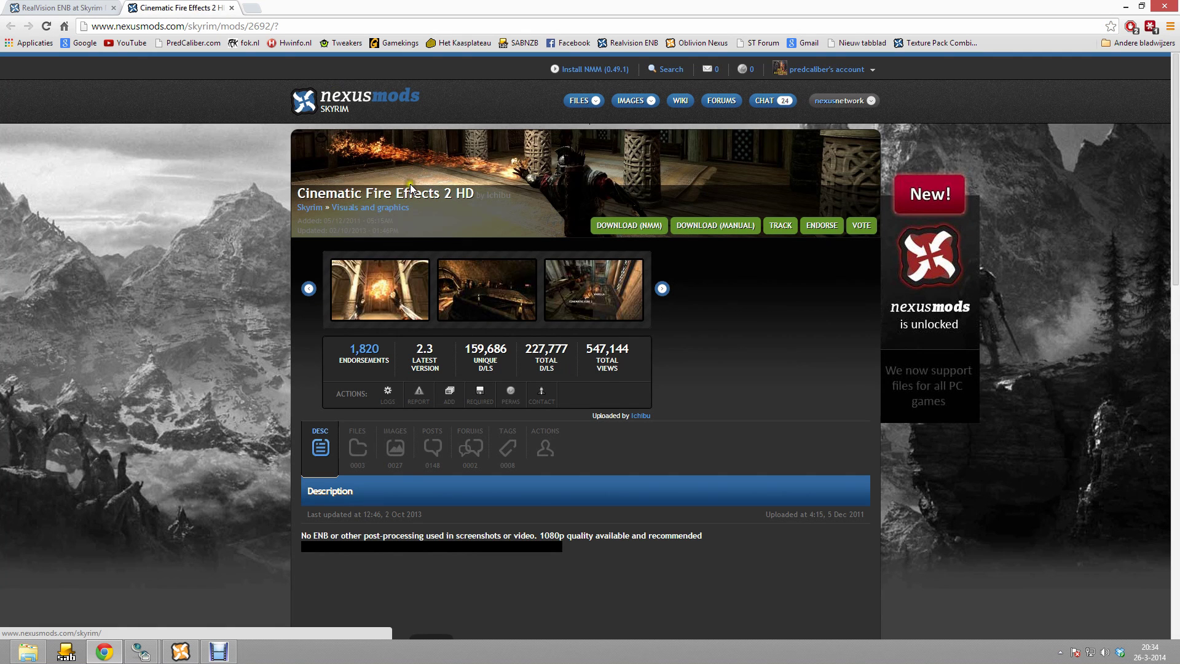
click(713, 225)
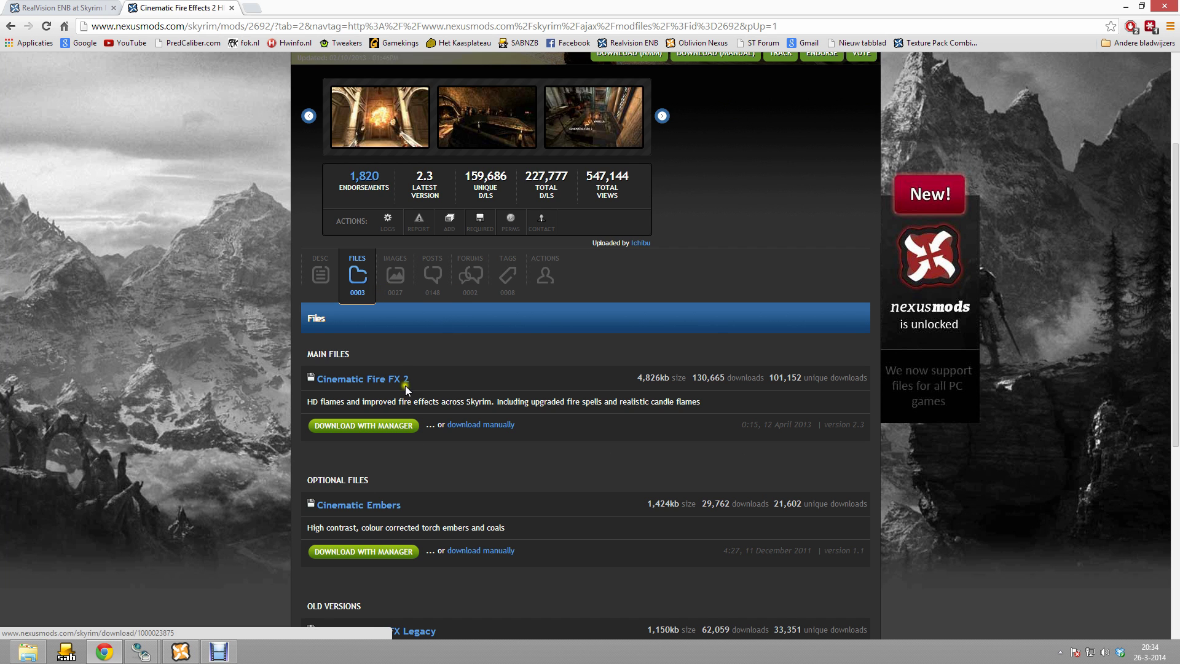
- Manually download Cinematic Fire FX 2 from the London (N2) server, save it in Skyrim Saved Mods, and close the download notice
click(487, 430)
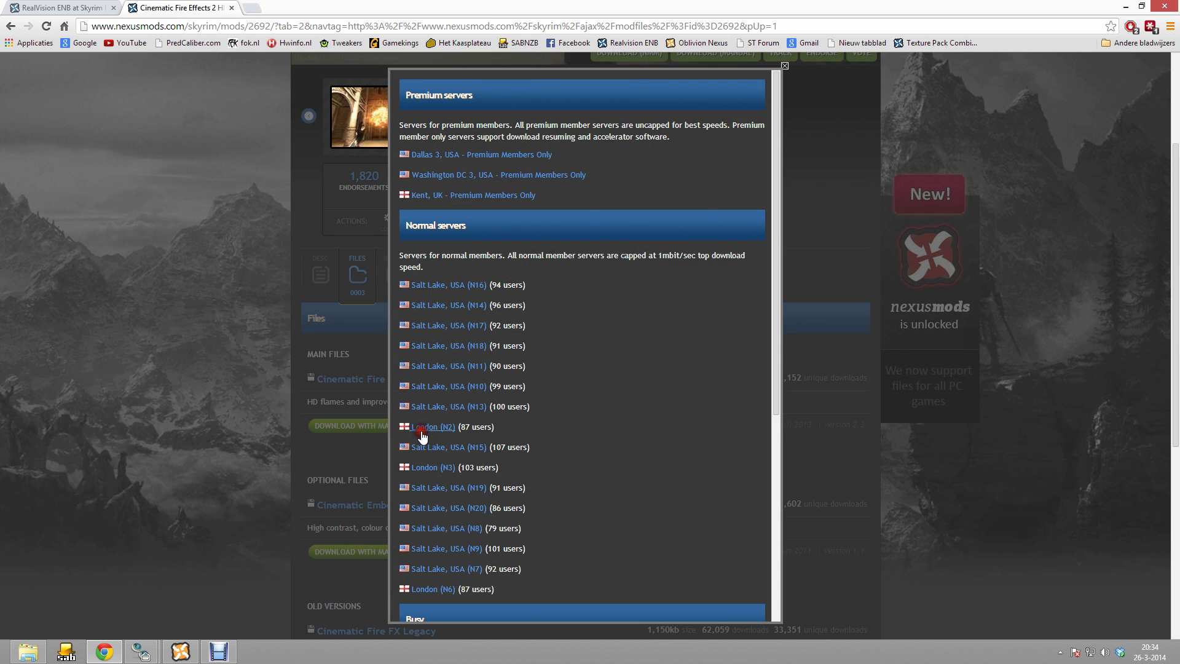
click(424, 430)
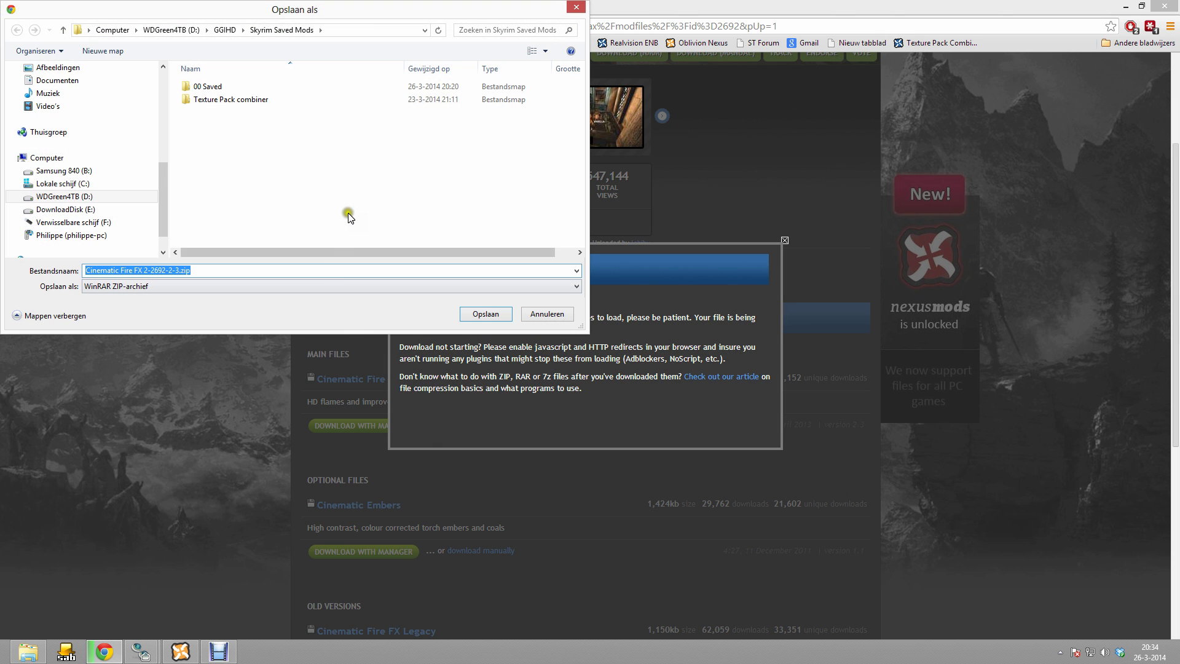
click(486, 314)
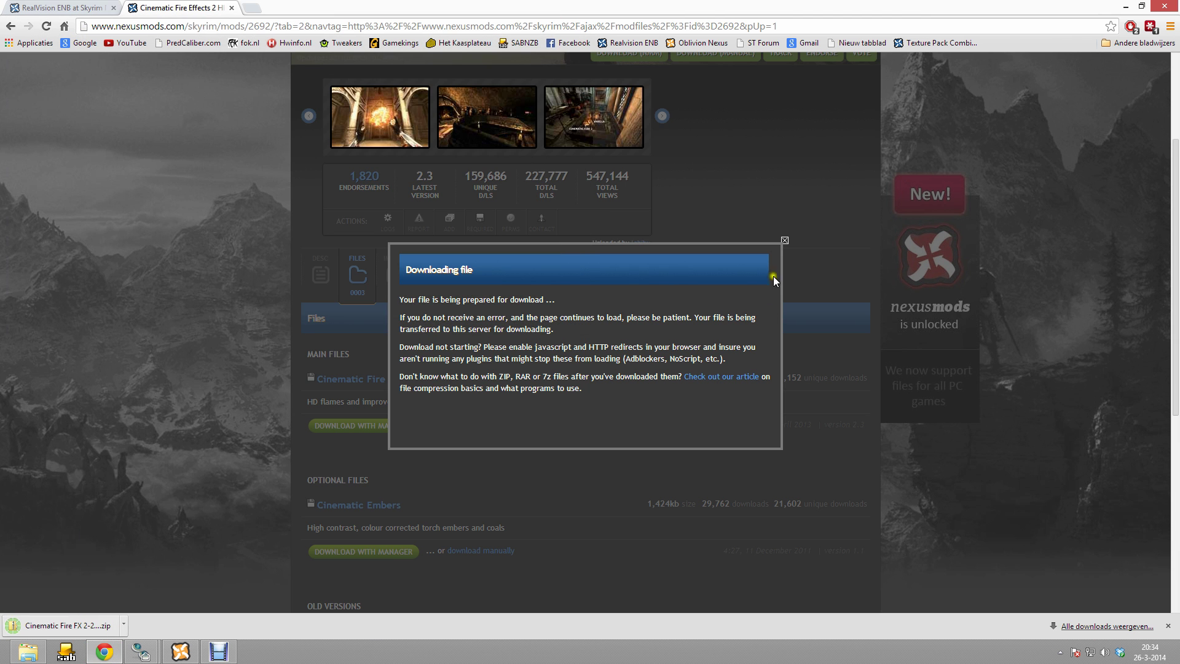
click(785, 241)
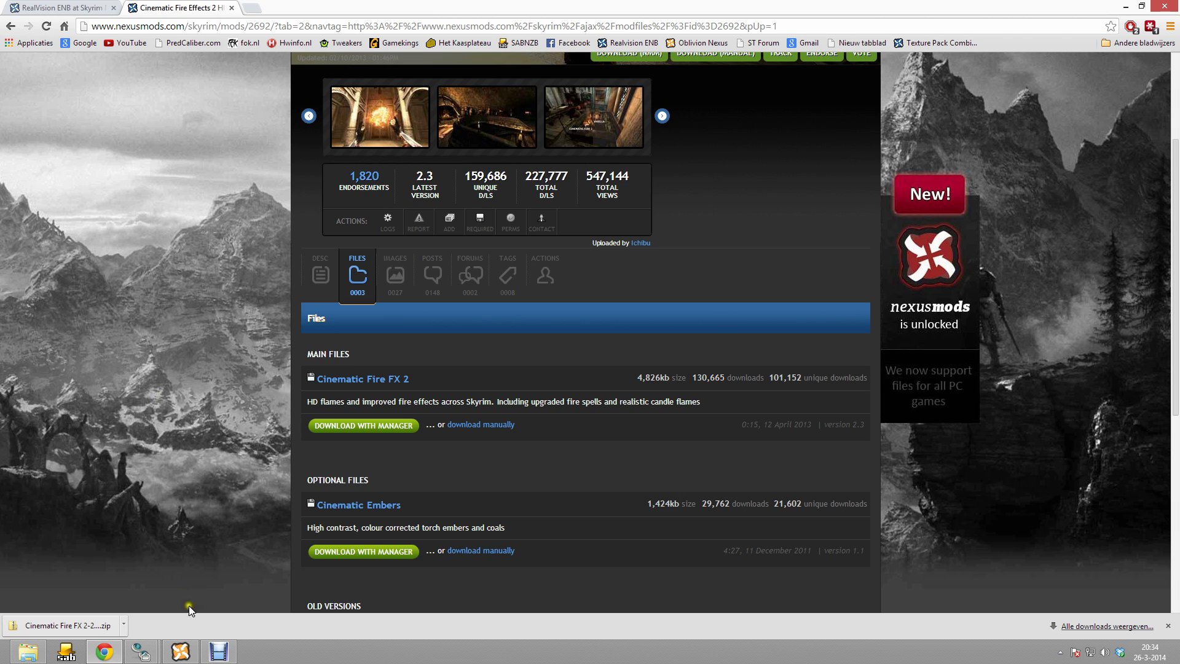
- Switch to Nexus Mod Manager, add the Cinematic Fire FX 2-2692-2-3.zip archive, and activate the mod
click(180, 652)
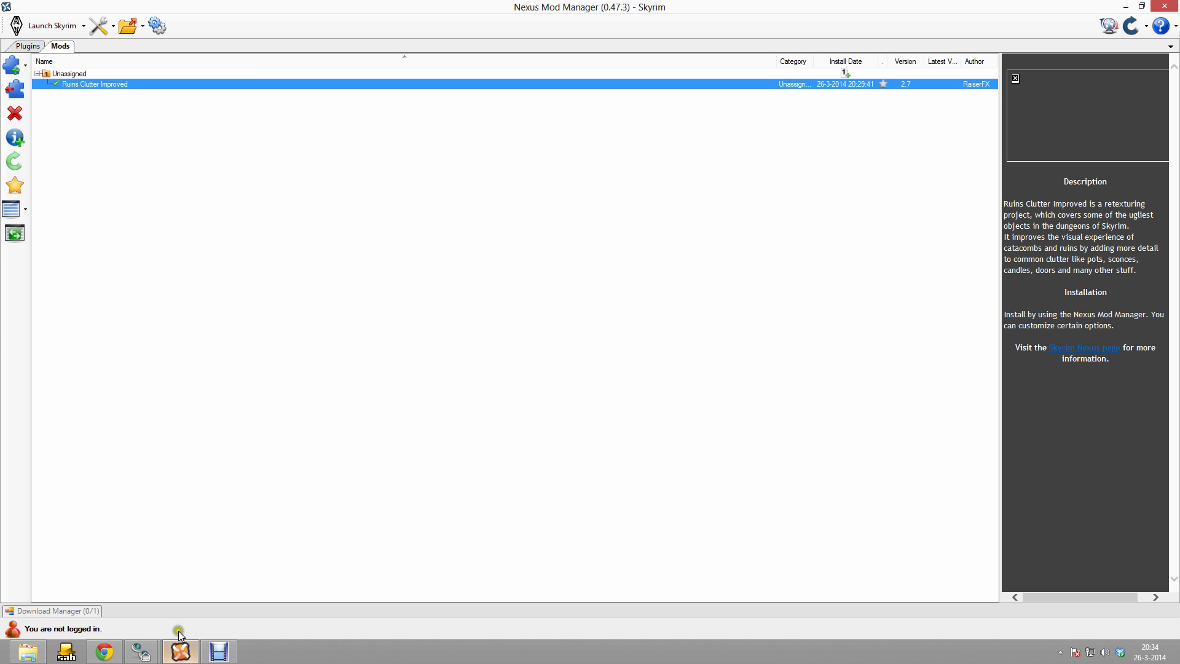
click(11, 65)
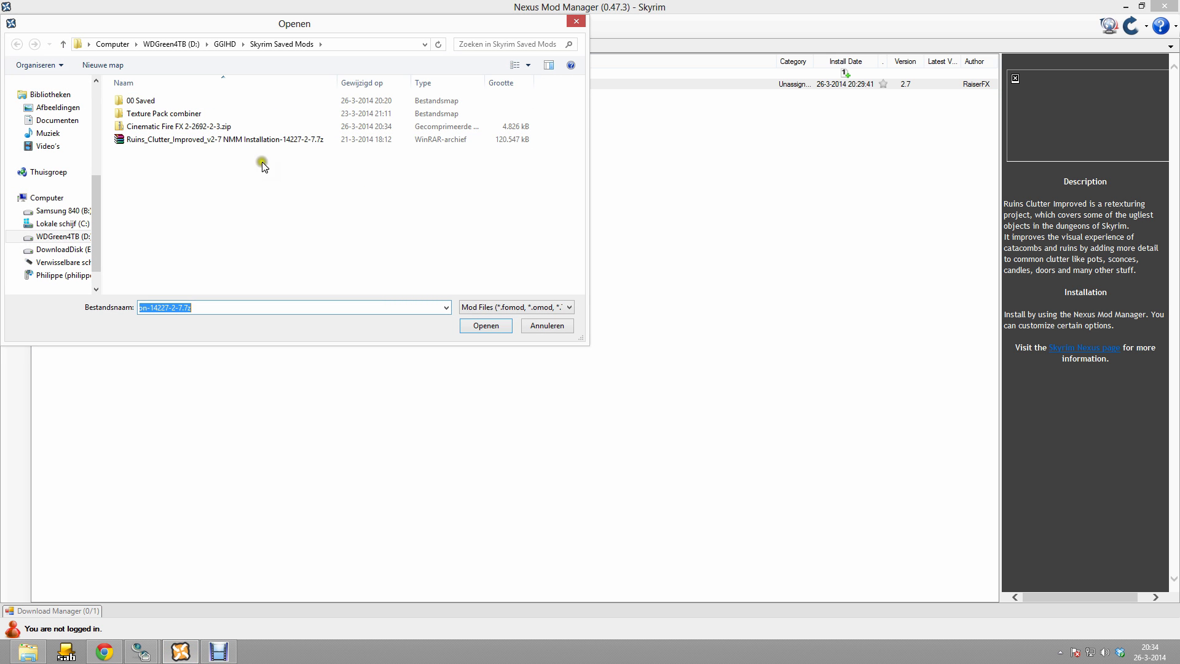
double_click(207, 129)
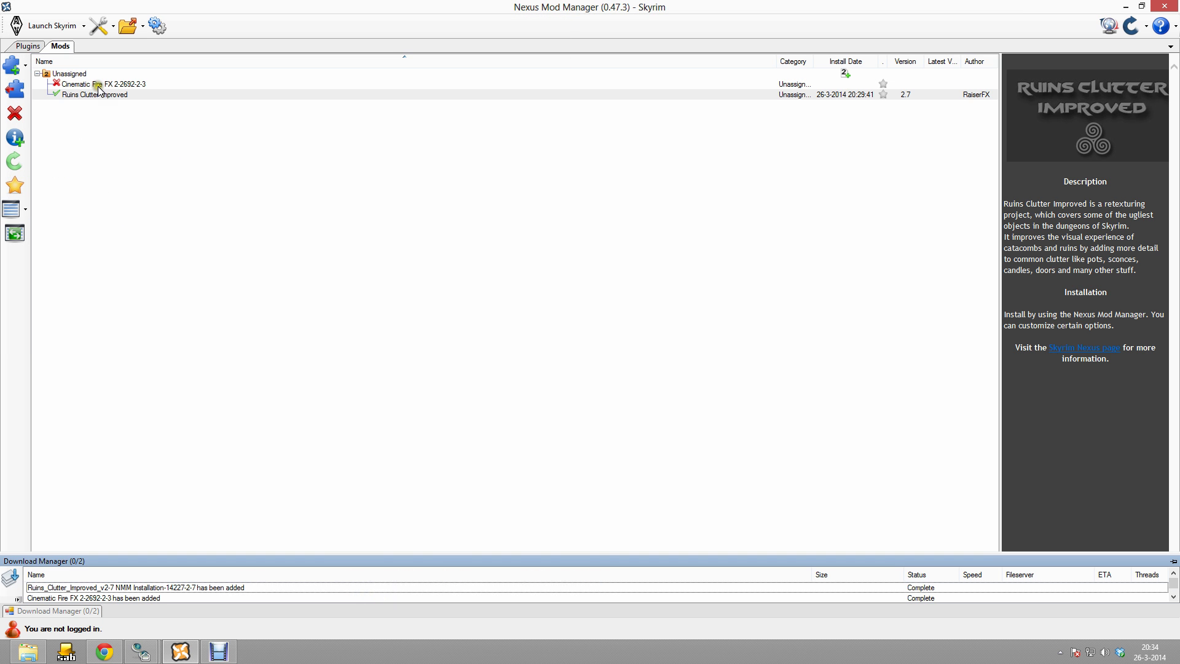
click(98, 85)
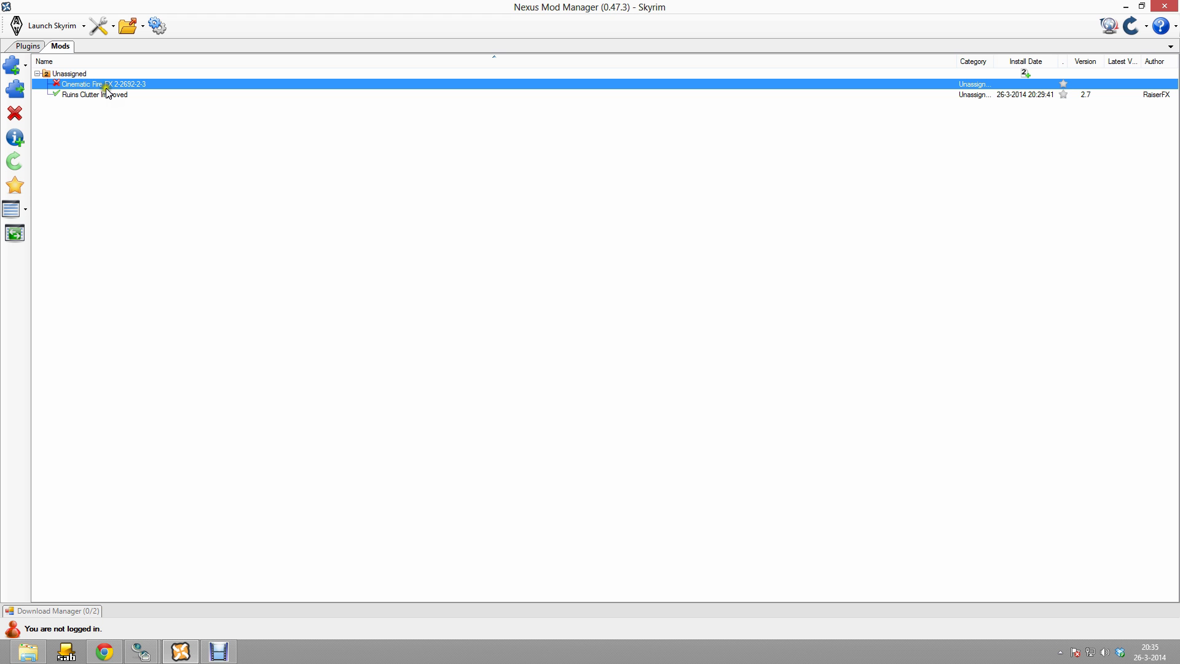
click(19, 90)
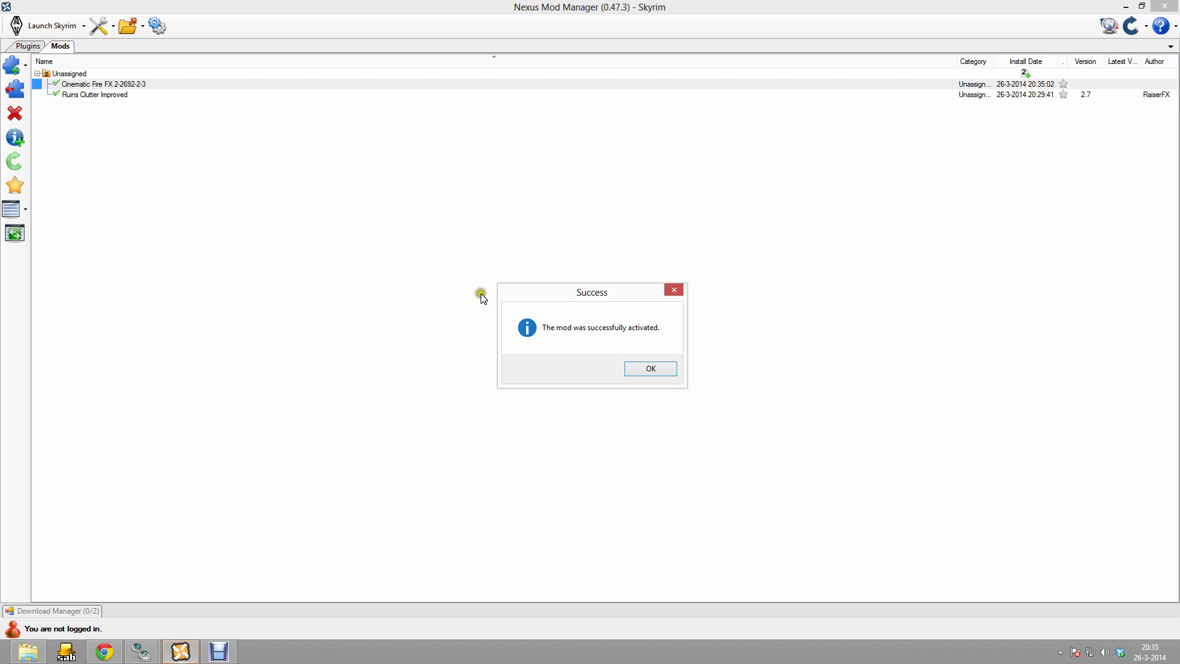
click(651, 369)
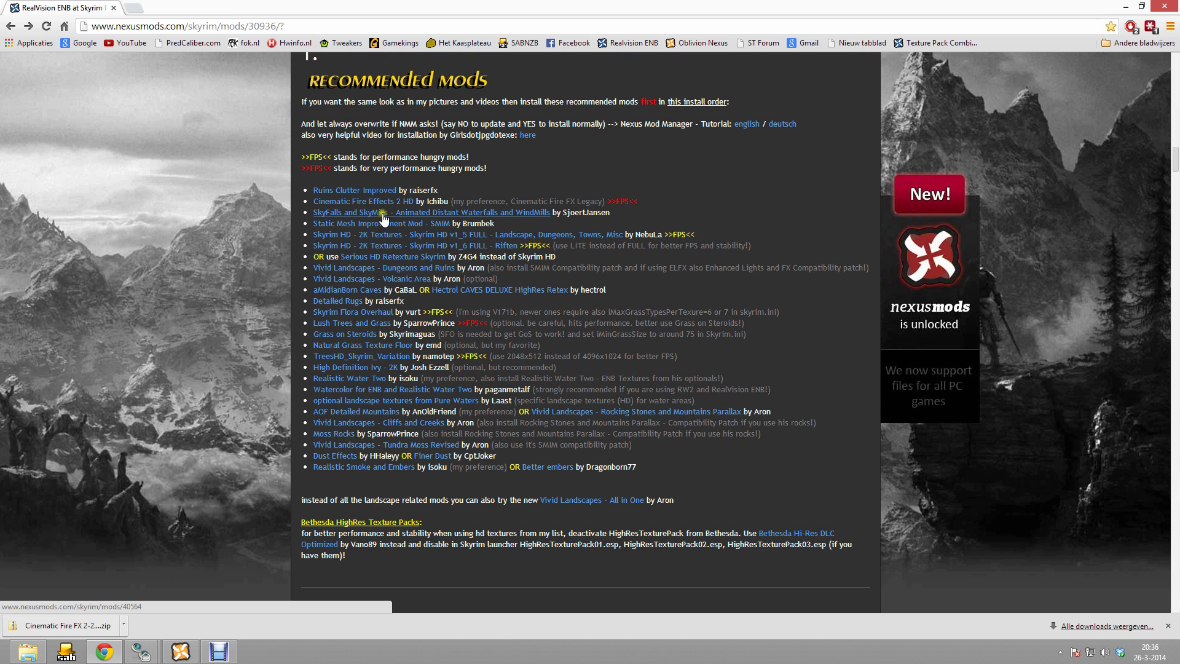
click(495, 213)
click(501, 213)
click(519, 217)
- Open Static Mesh Improvement Mod - SMIM from the recommended mods in a new browser tab and show its manual download files
right_click(387, 226)
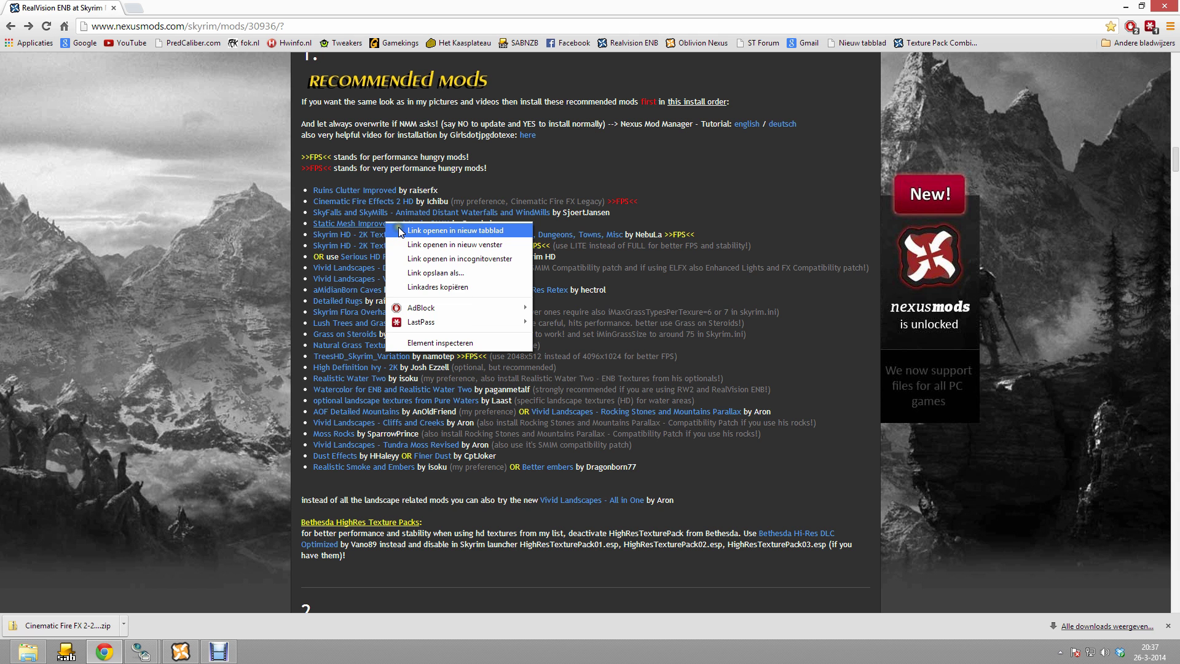
click(398, 228)
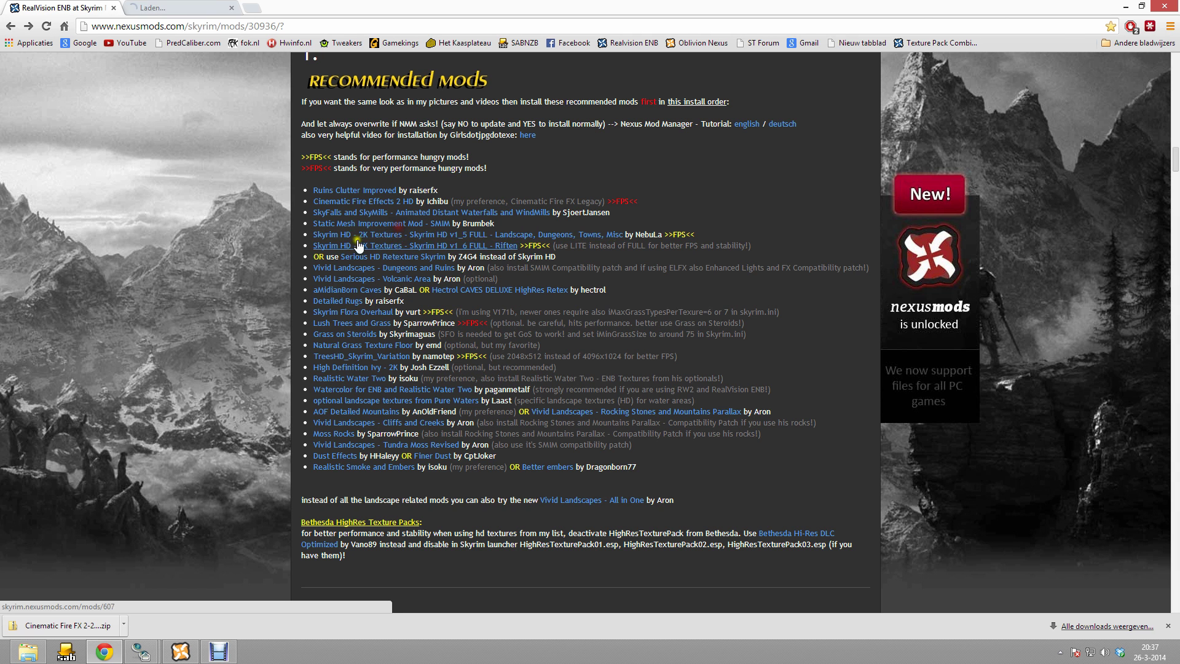
click(171, 6)
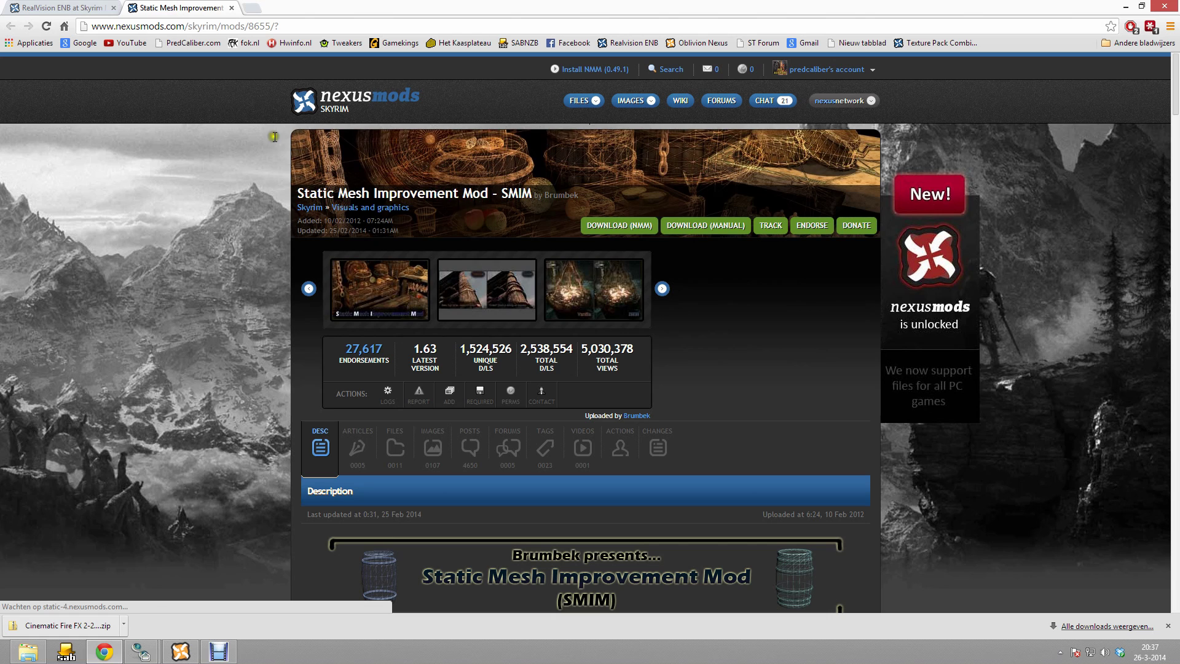
scroll(462, 211, down, 3)
scroll(692, 215, up, 3)
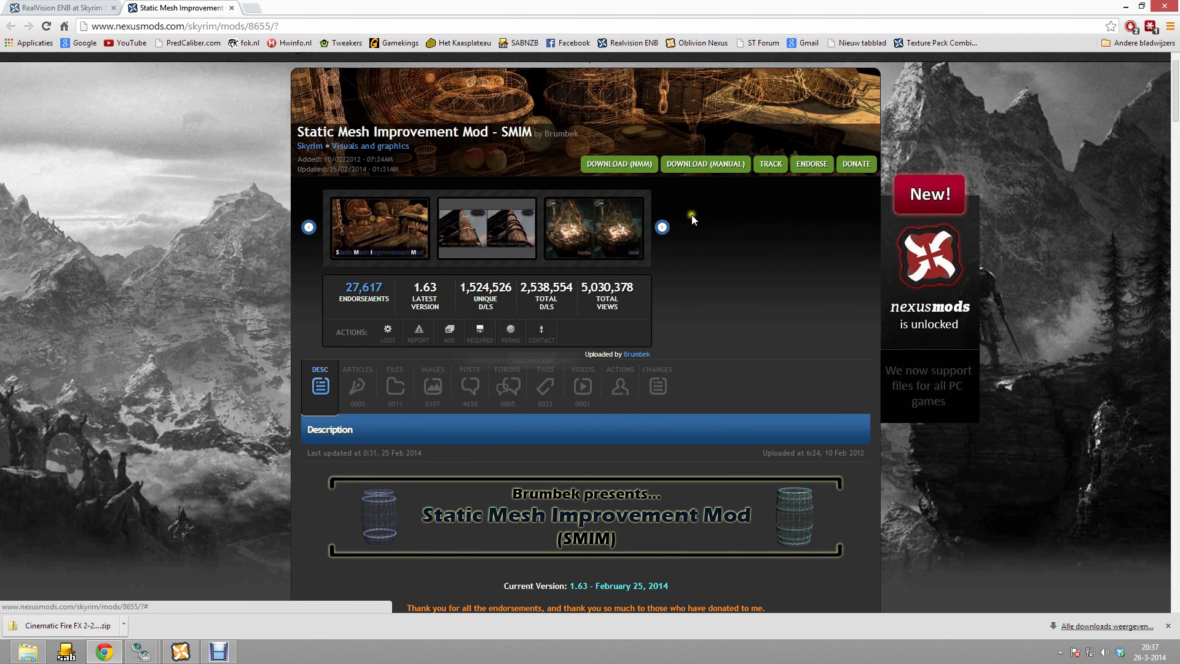
click(704, 164)
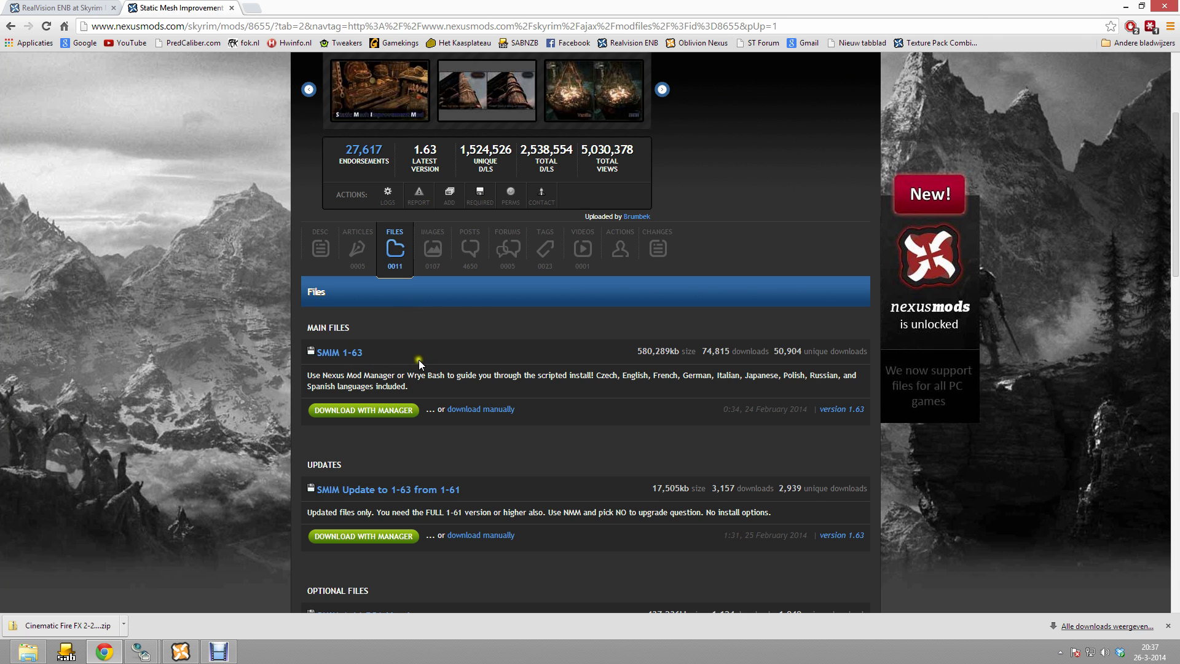
- Start the manual download of the SMIM 1-63 main file, saving it as SMIM 1-63-8655-1-63.7z in the Skyrim Saved Mods folder
click(470, 409)
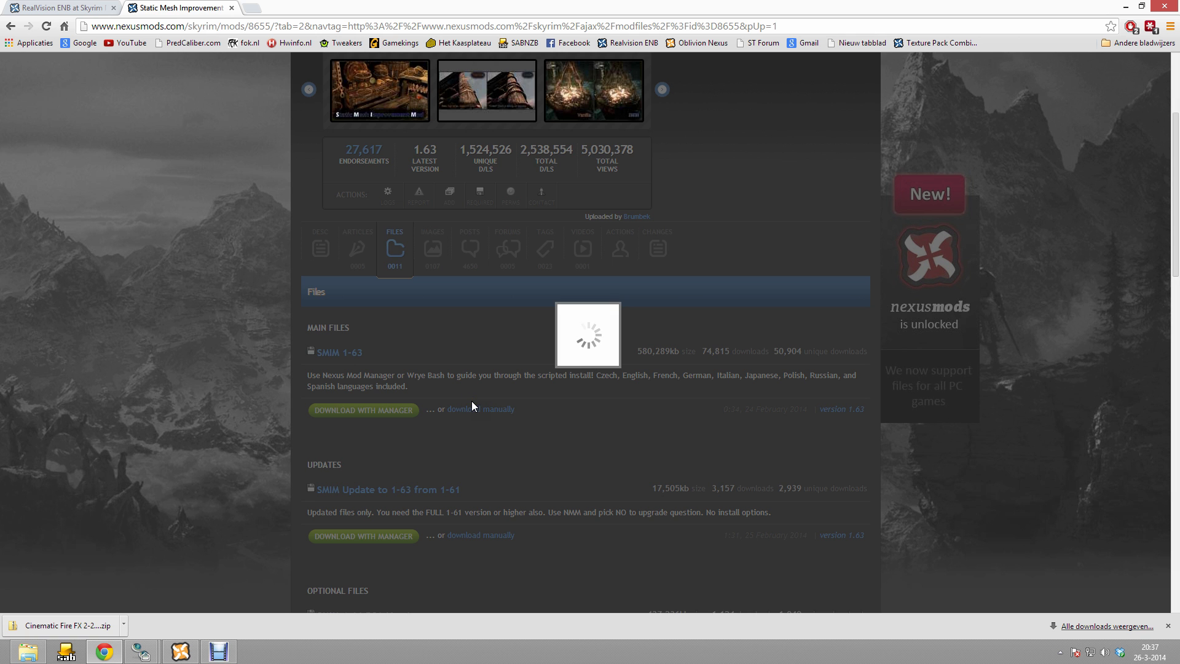
click(429, 385)
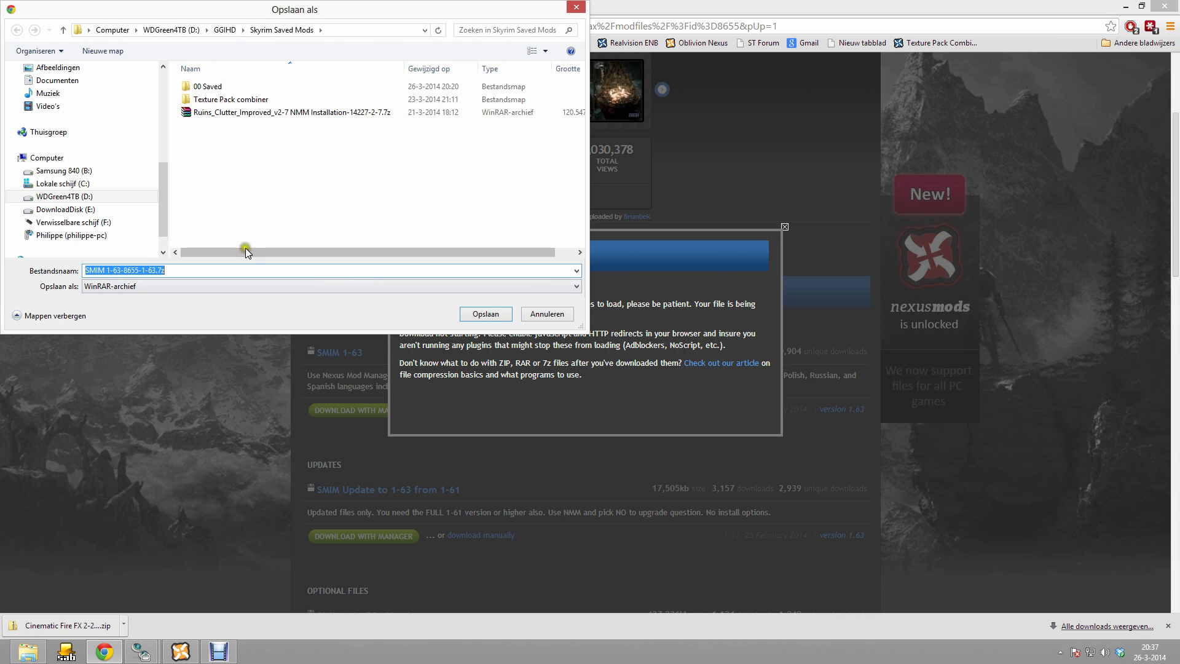
click(485, 315)
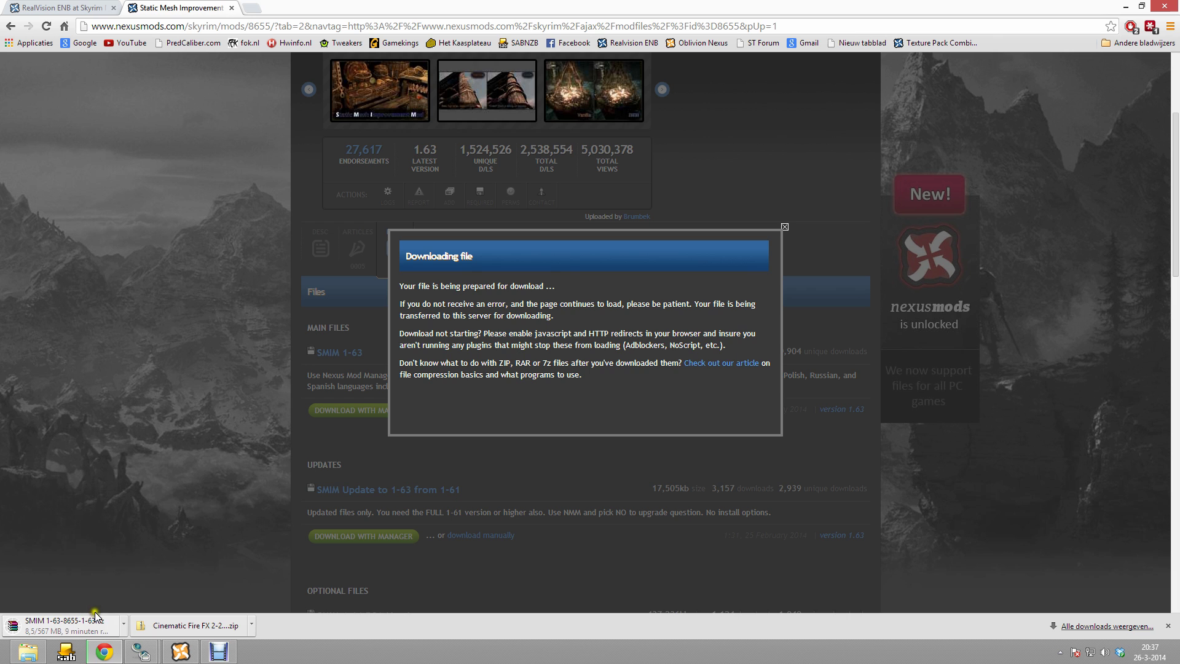
- Cancel the running download of SMIM 1-63-8655-1-63.7z and close the download notice
click(124, 627)
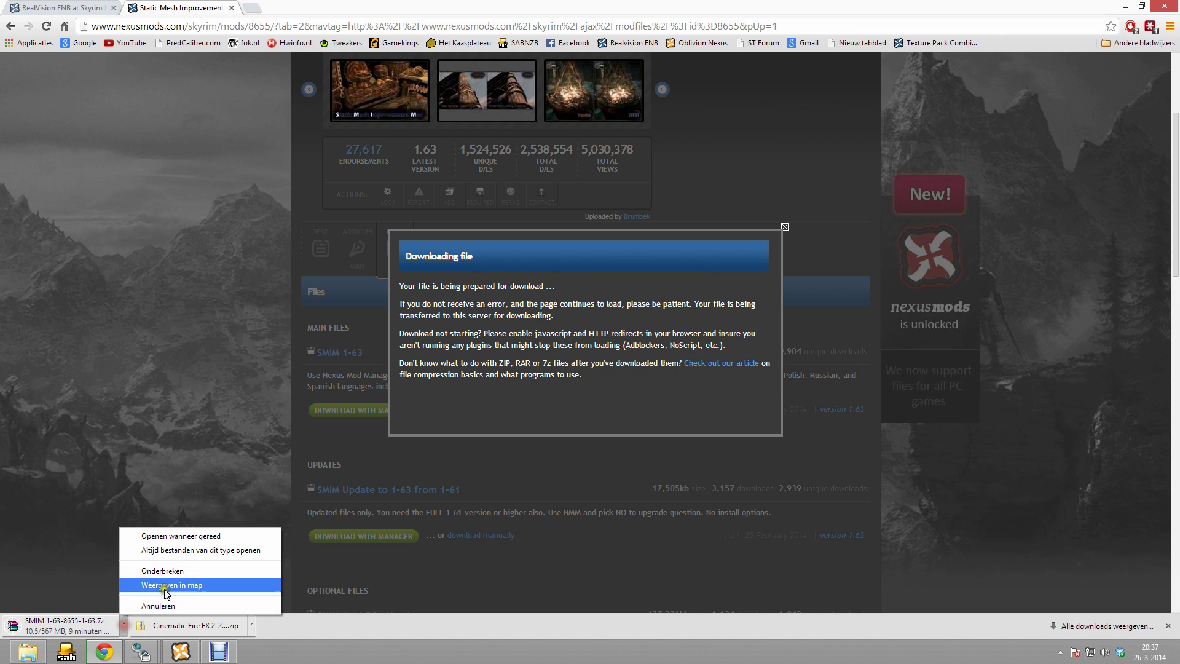
click(159, 605)
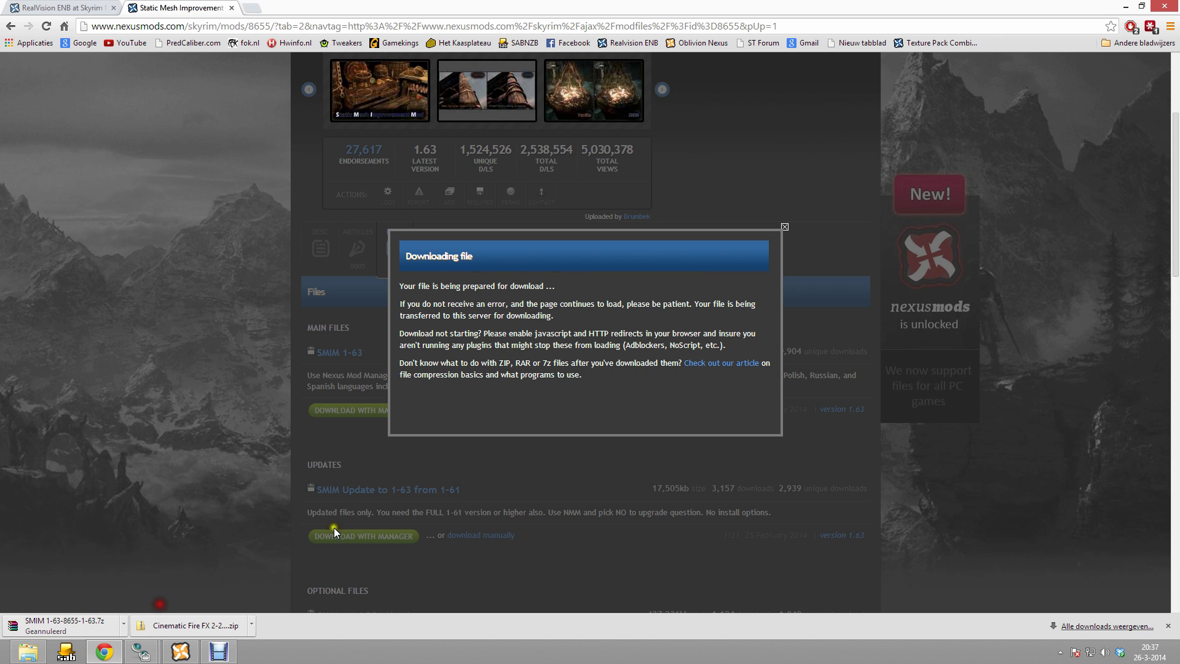
click(785, 227)
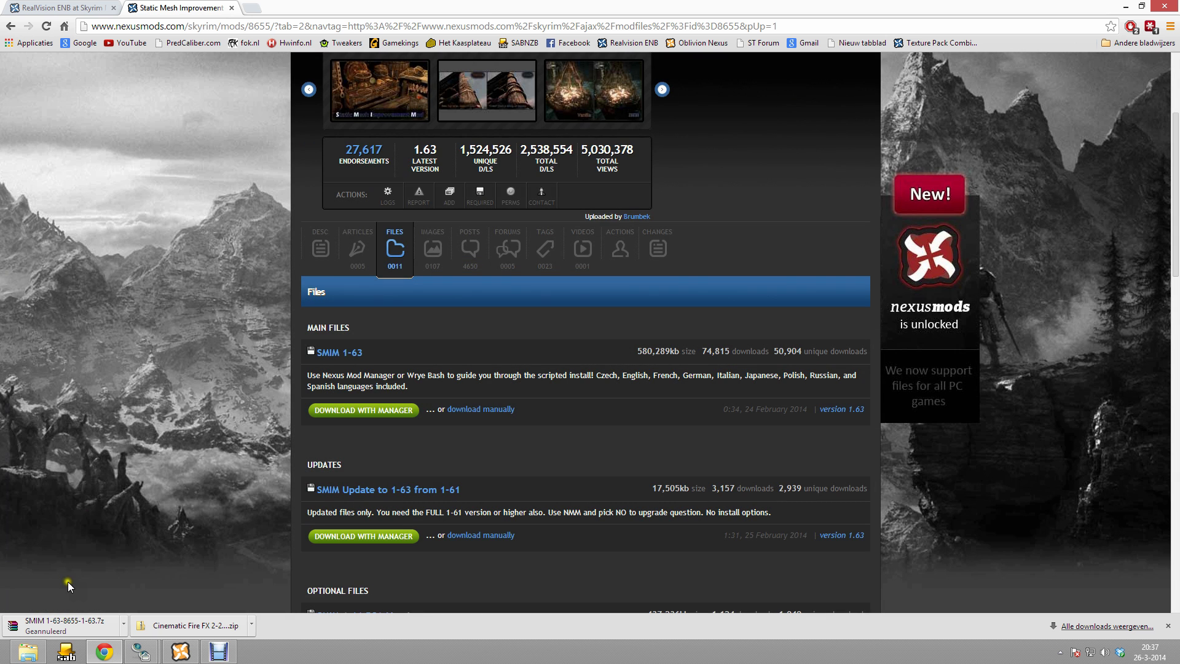
- Switch to File Explorer and copy SMIM 1-63-8655-1-63.7z from the 00 Saved folder into the Skyrim Saved Mods folder
click(31, 654)
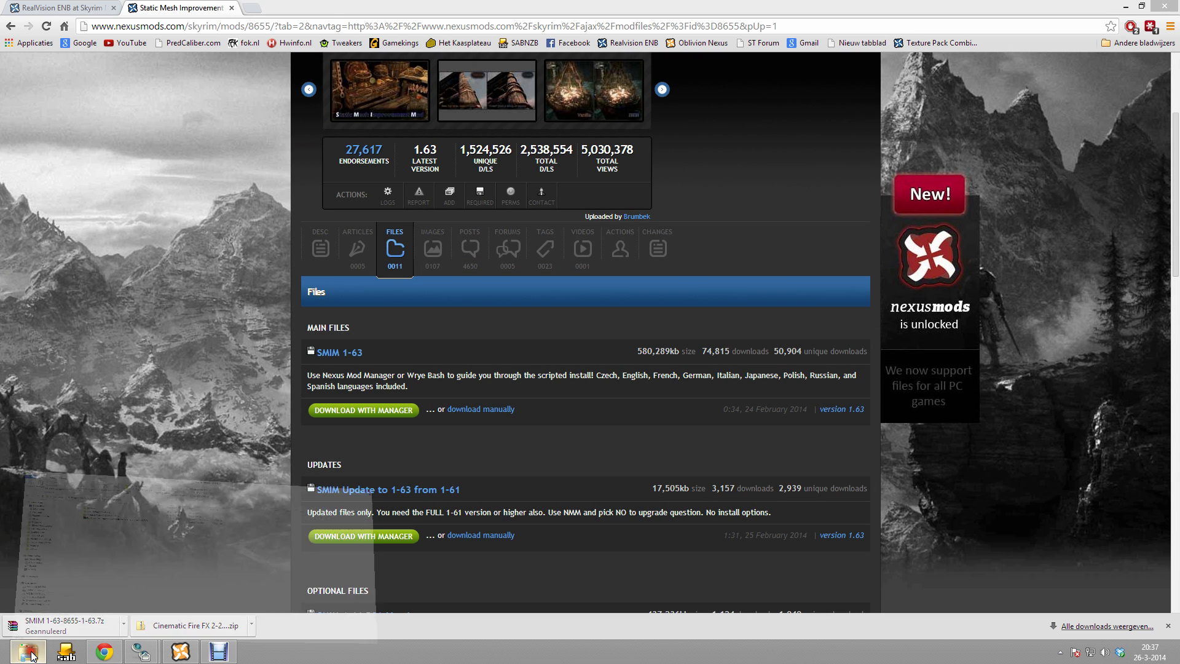
double_click(220, 135)
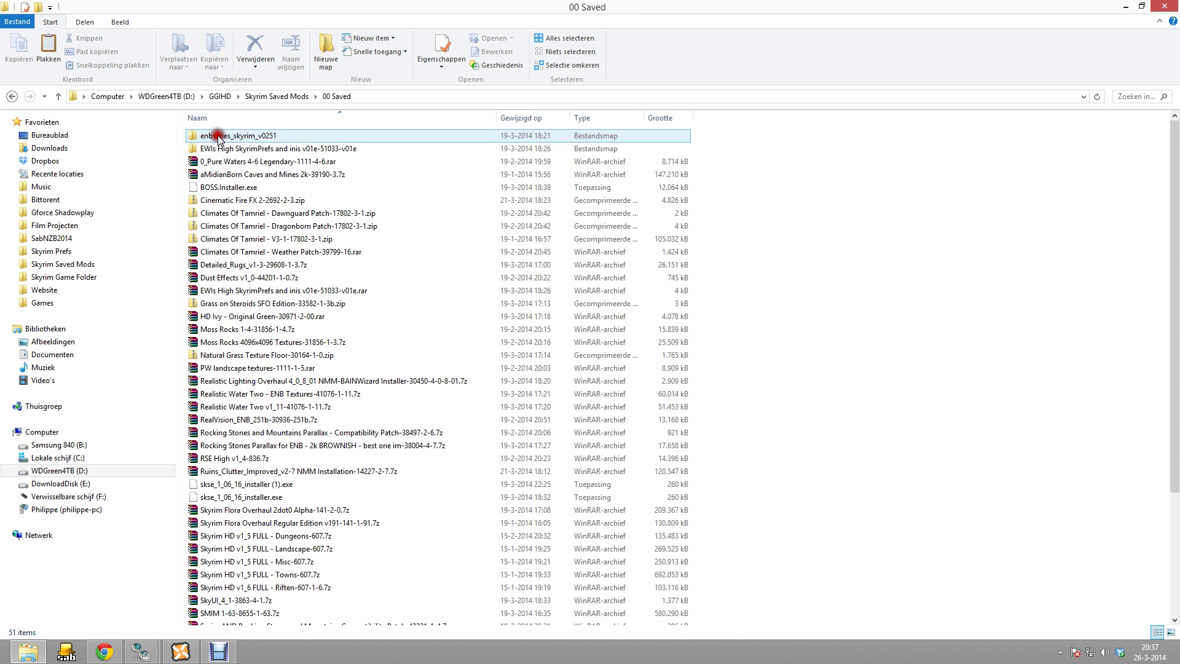
click(233, 290)
scroll(227, 308, down, 5)
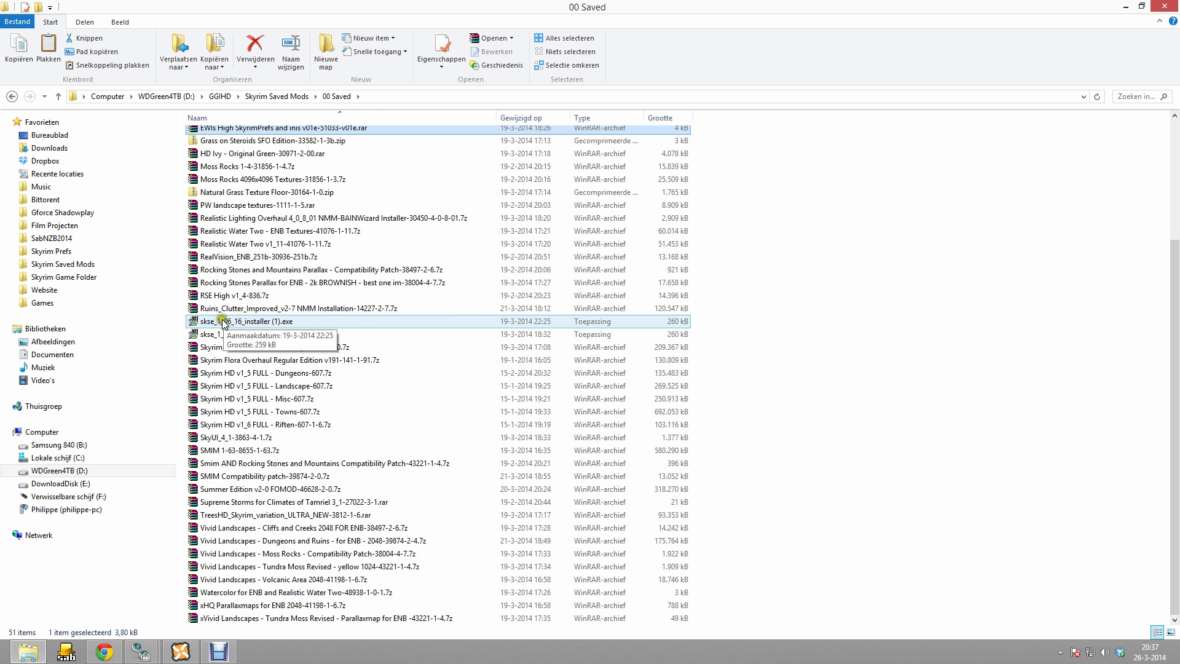
click(223, 322)
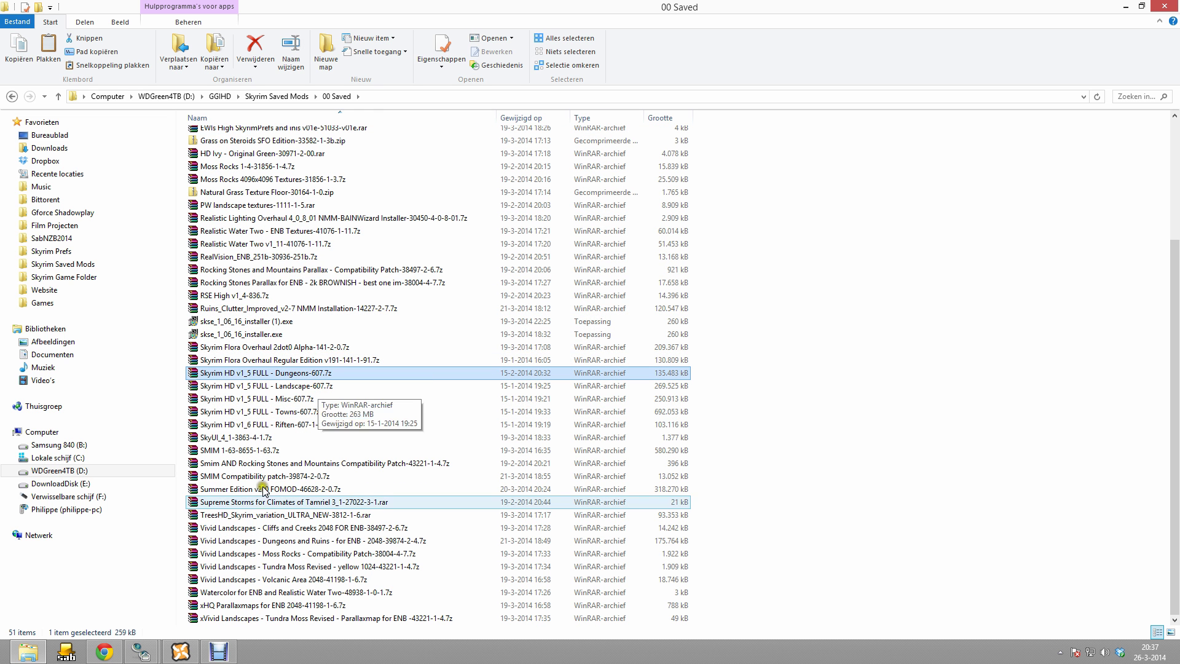
right_click(269, 451)
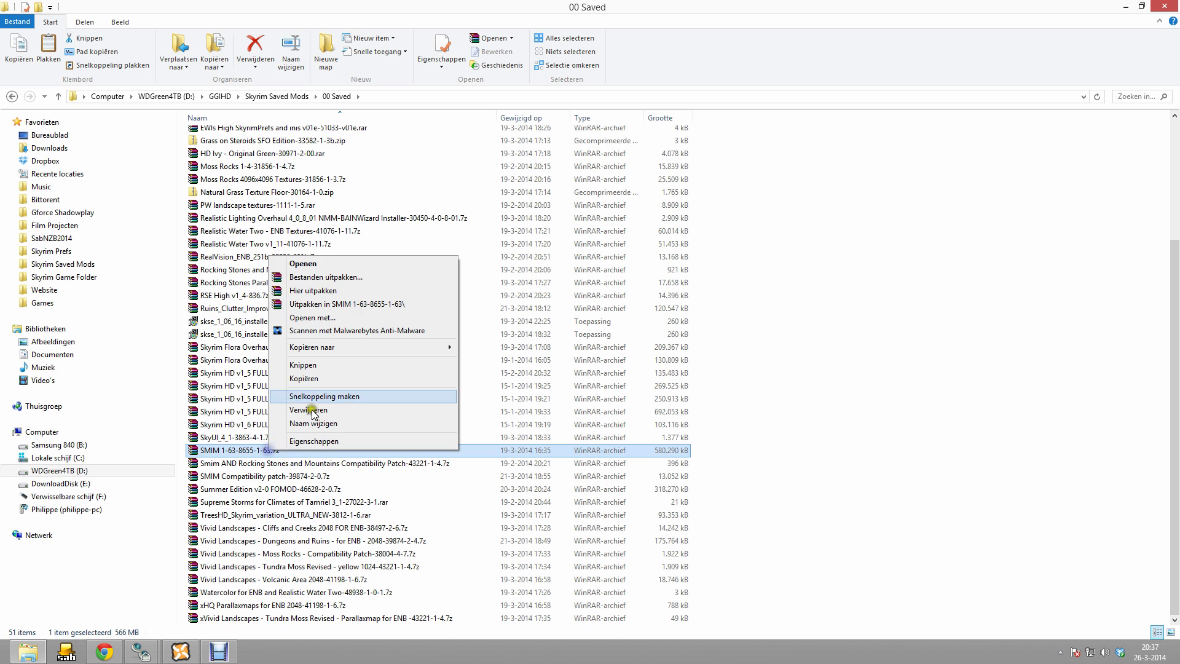
click(314, 410)
click(286, 97)
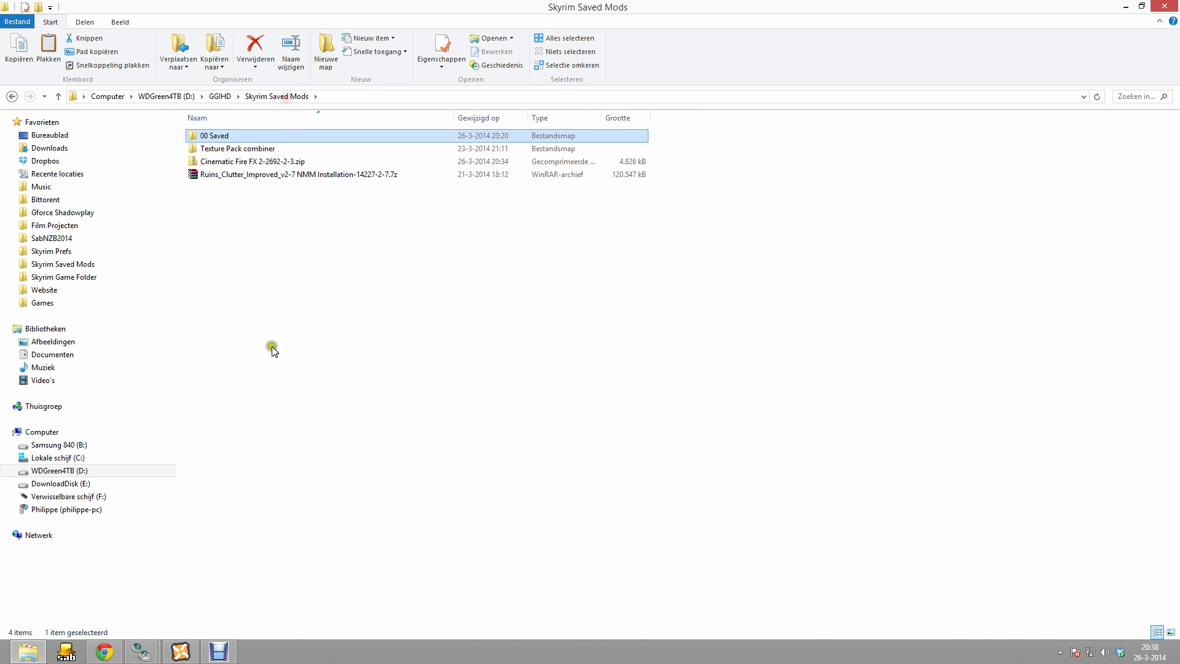
right_click(247, 307)
click(324, 395)
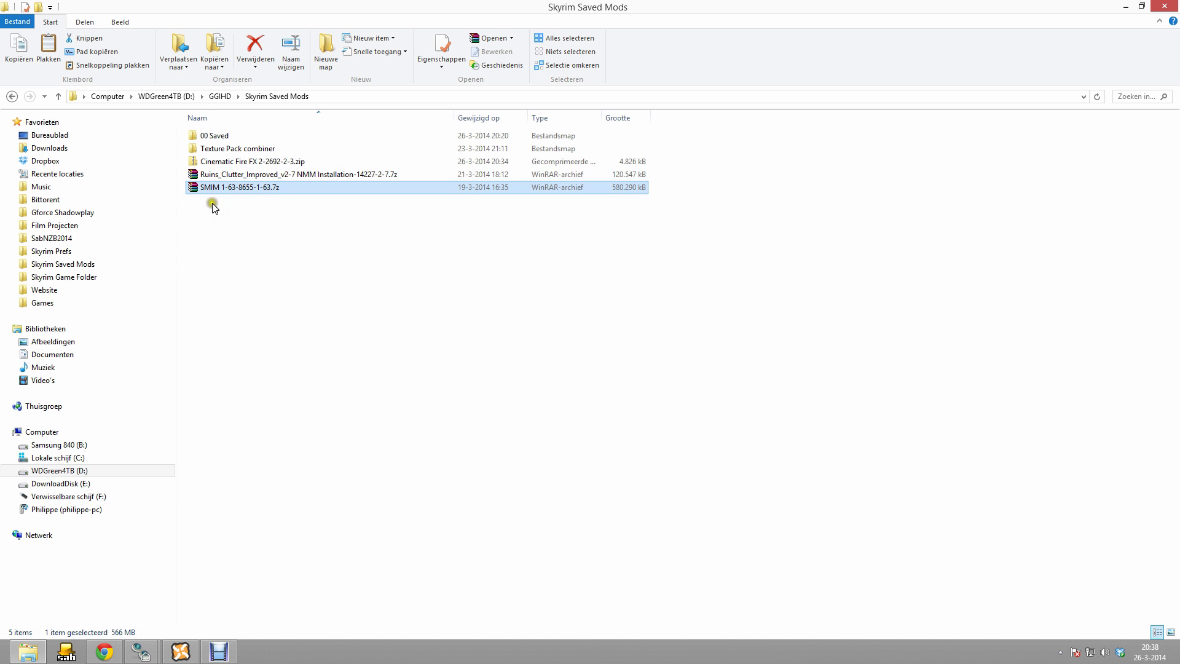
- Switch to Nexus Mod Manager and add the SMIM 1-63-8655-1-63.7z archive to the mod list
click(180, 651)
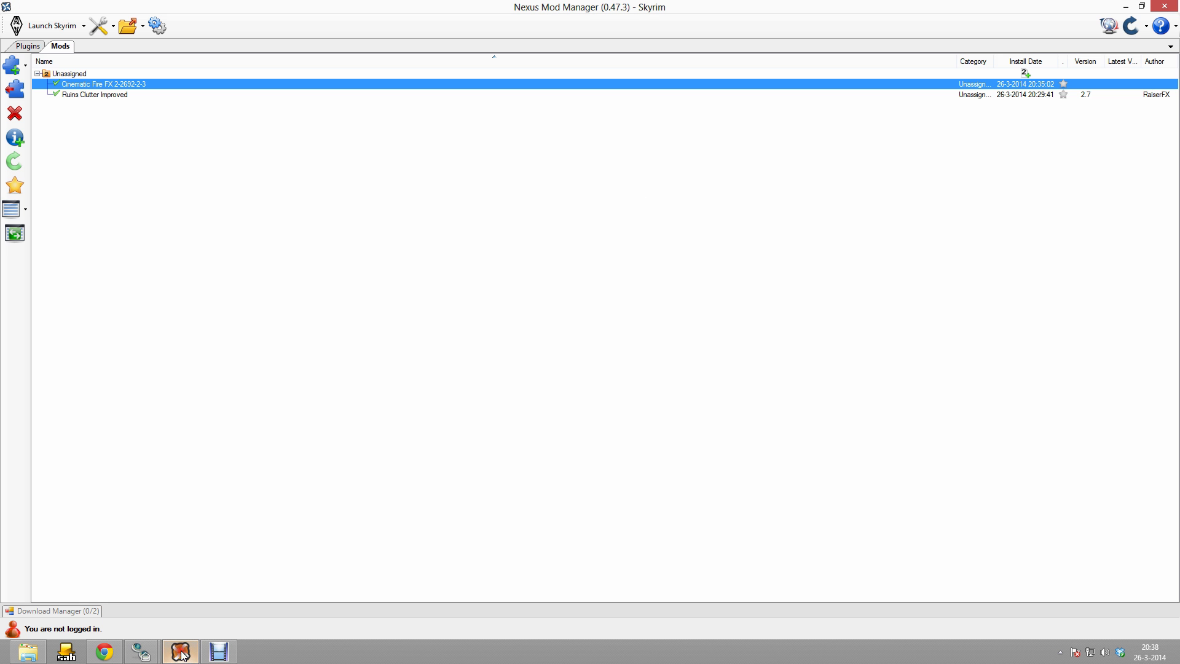
click(12, 64)
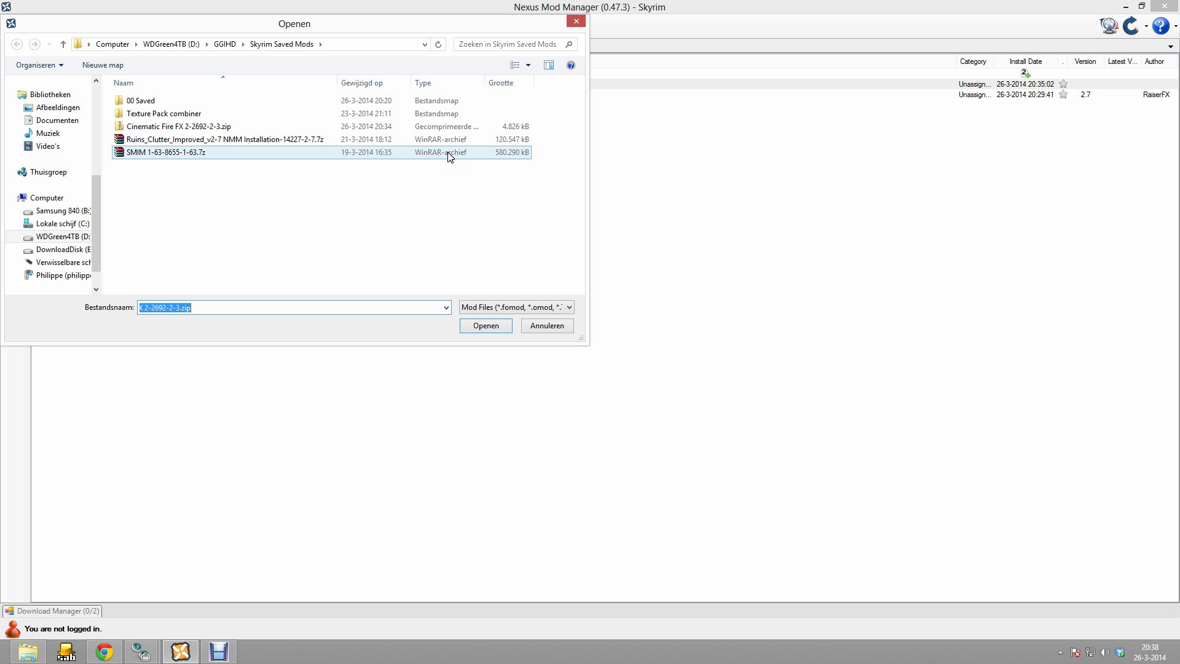
double_click(198, 156)
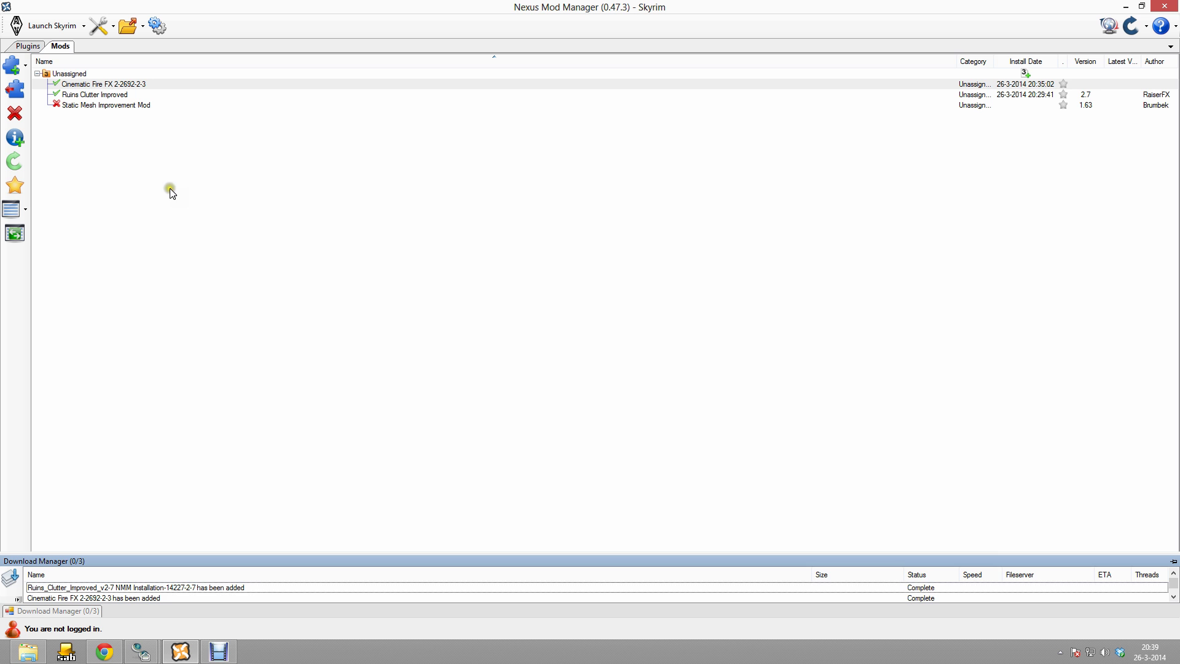
- Activate Static Mesh Improvement Mod with everything installed including Dragonborn, overwrite all conflicting files, and dismiss the completion notice
click(114, 105)
click(16, 90)
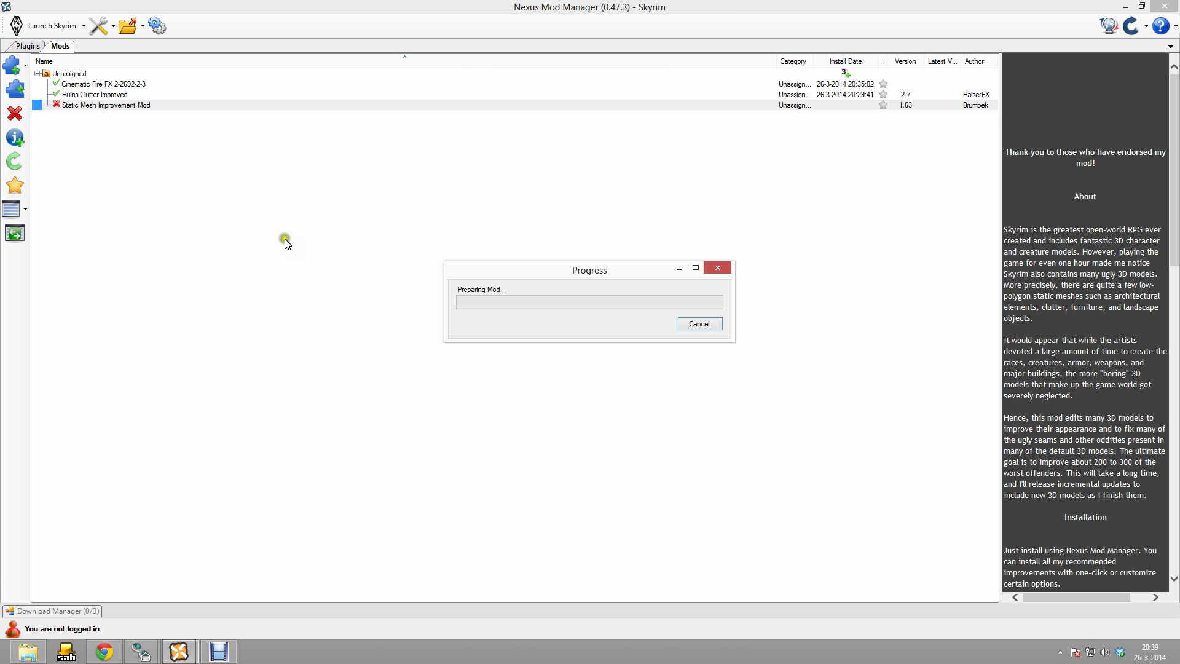
click(394, 305)
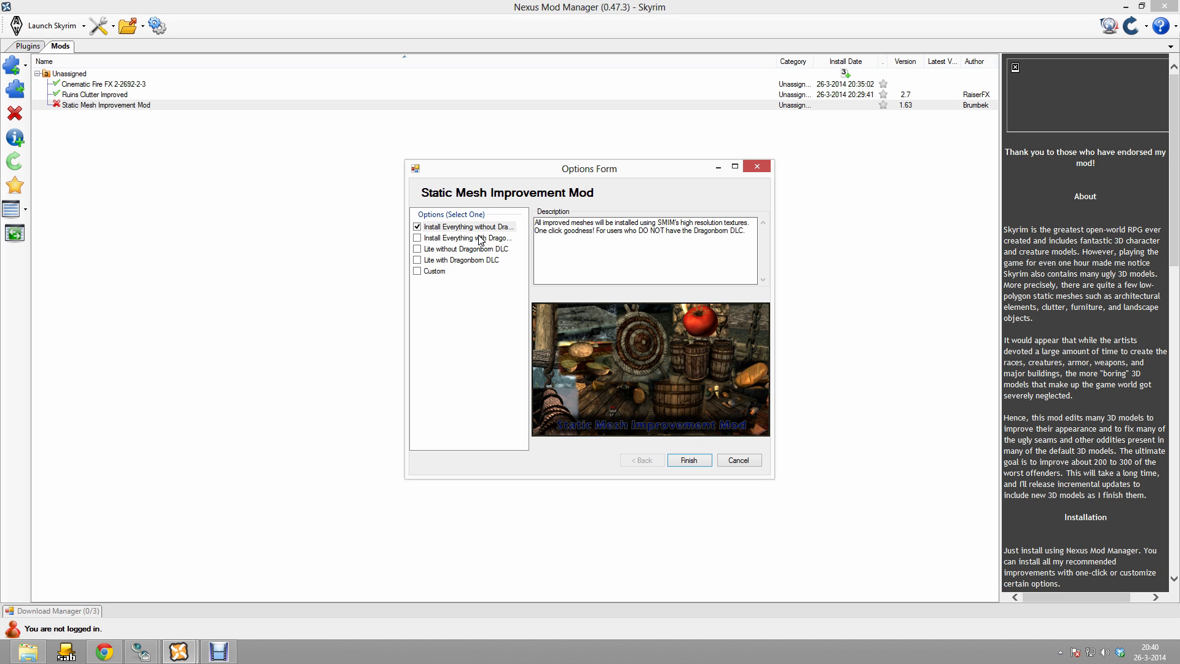
click(483, 241)
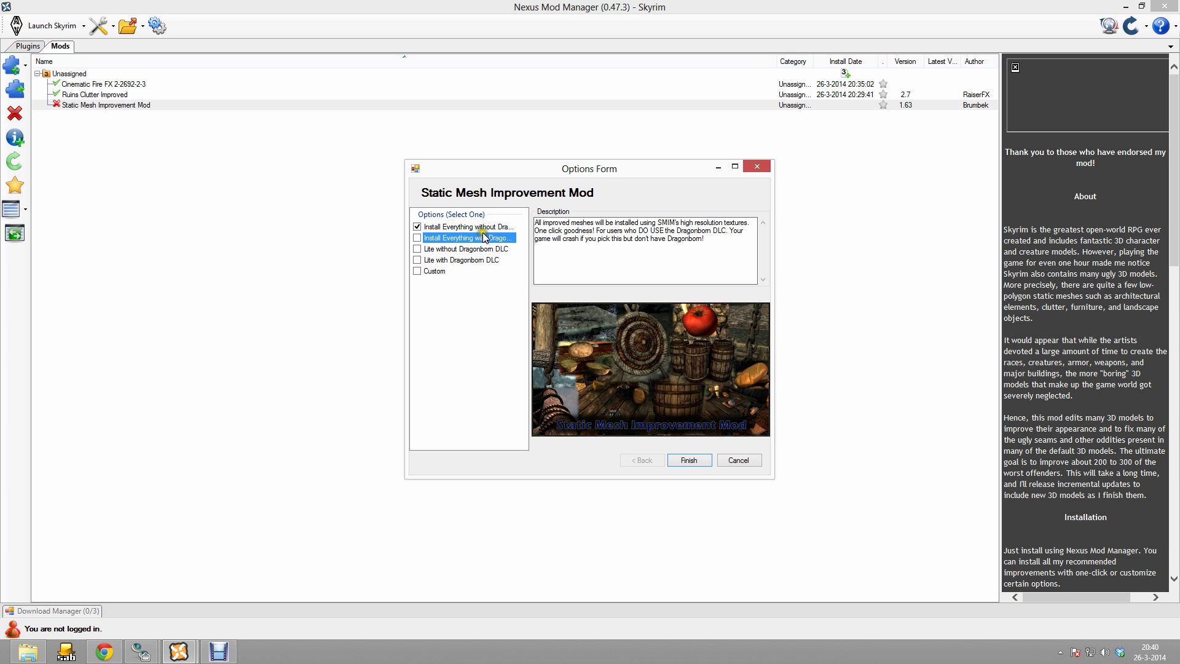
click(417, 238)
click(417, 227)
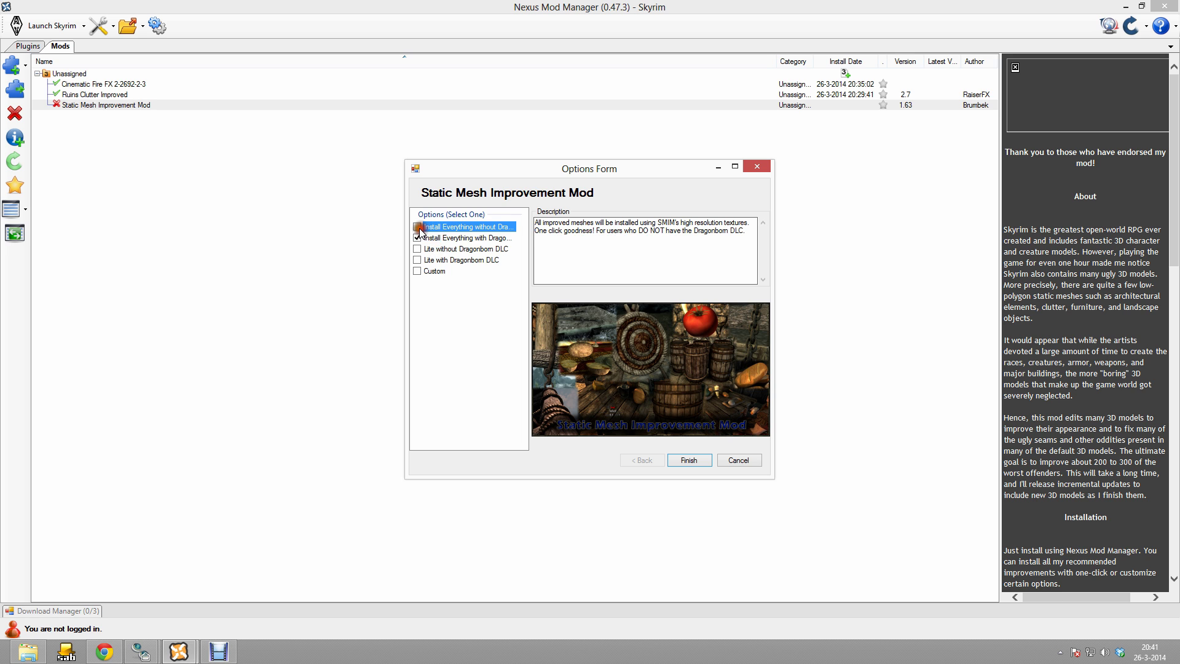
click(469, 240)
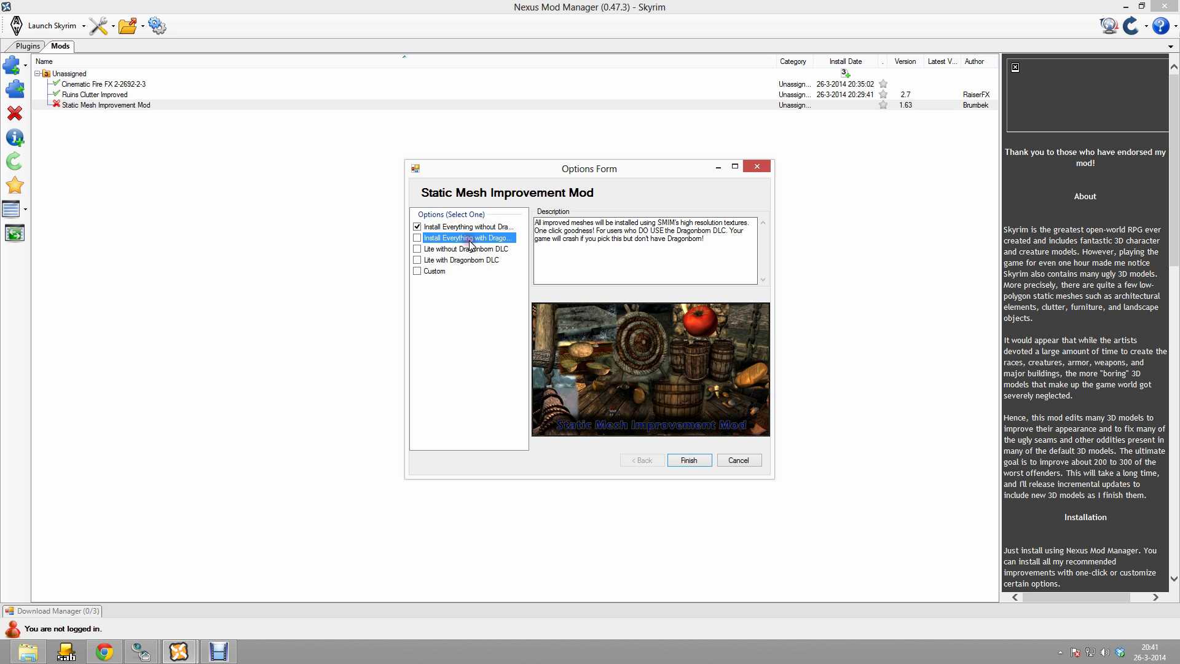
click(418, 238)
click(690, 459)
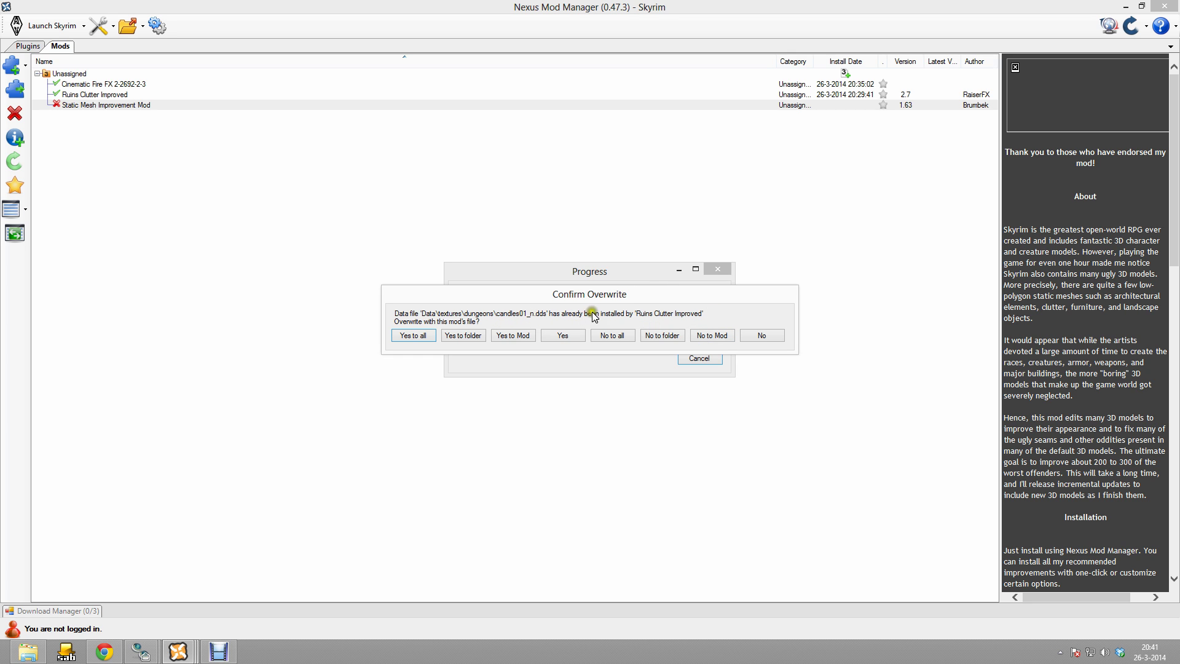
click(418, 338)
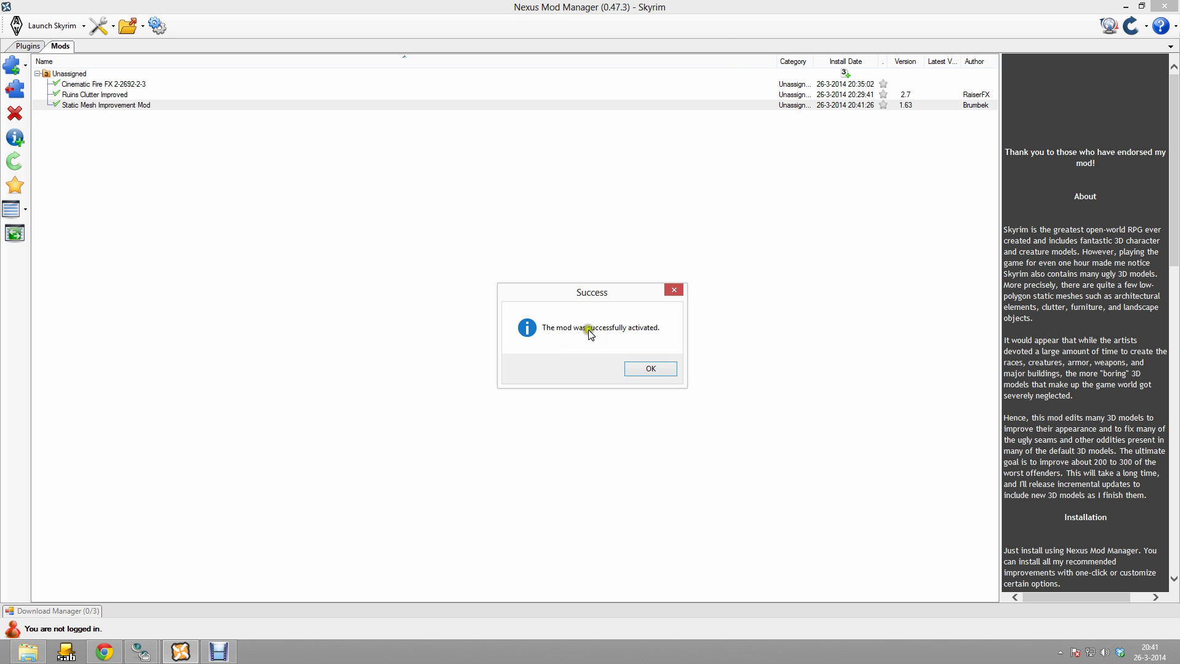
click(651, 368)
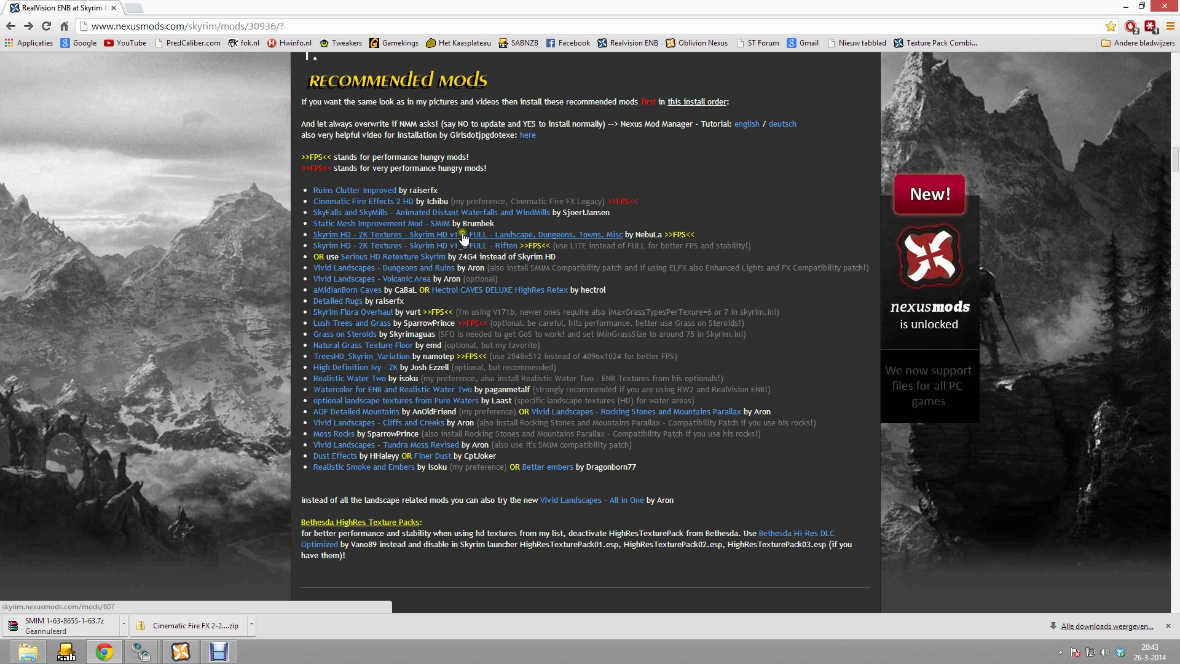
- Open Skyrim HD - 2K Textures v1_5 FULL from the recommended mods in a new browser tab and show its files
right_click(433, 243)
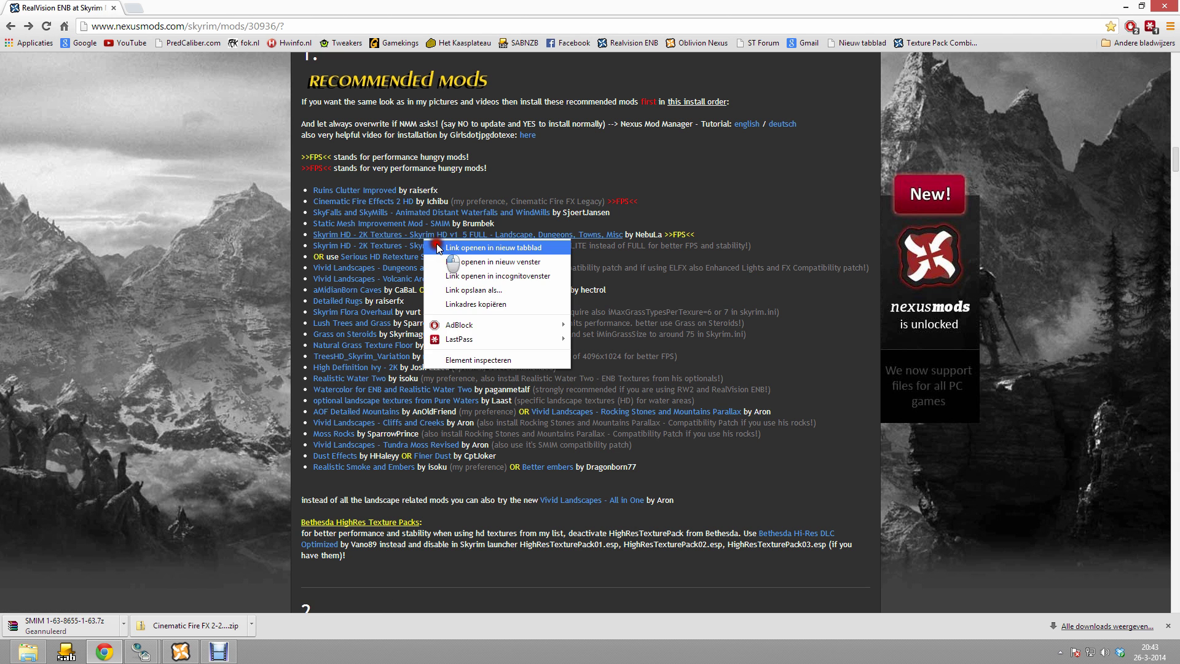
click(436, 246)
click(176, 7)
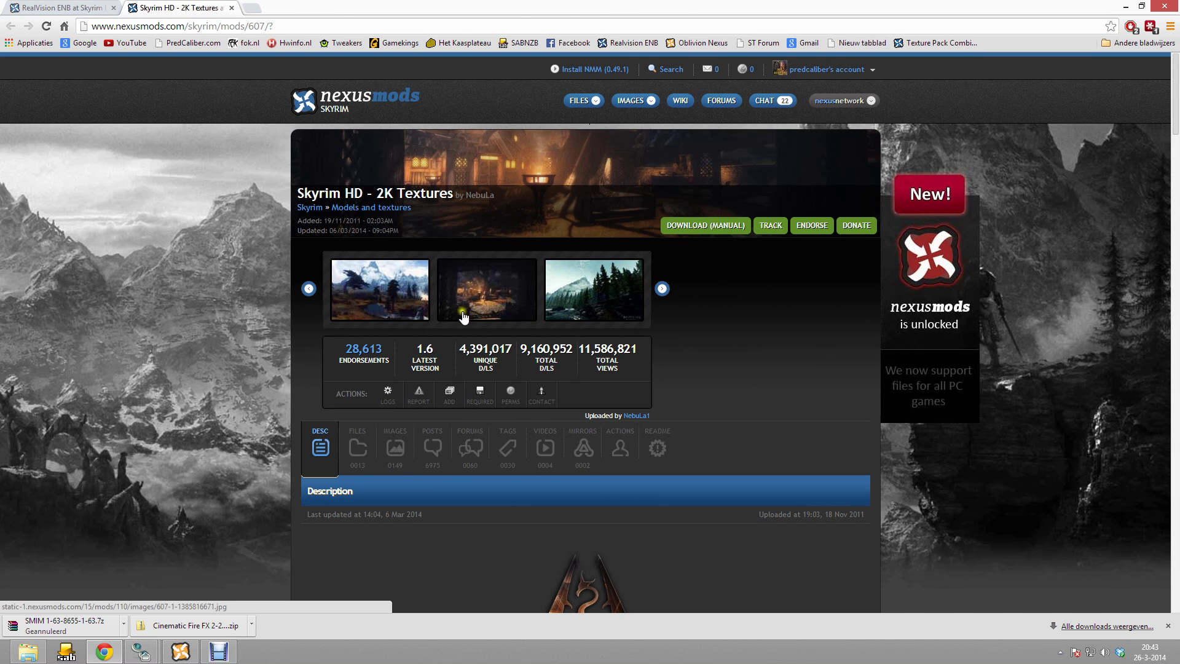
scroll(359, 335, down, 3)
click(377, 257)
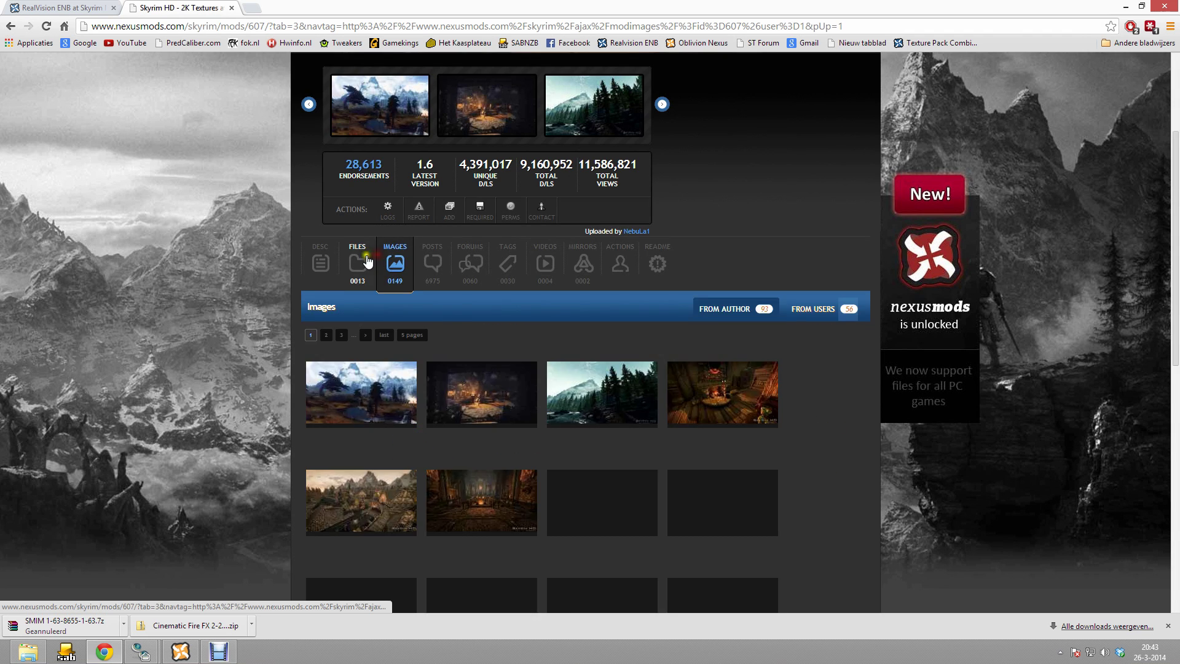
click(366, 257)
- Examine the Skyrim HD main files, comparing the SHD FULL and SHD LITE packages for Dungeons, Landscape, Misc, Riften and Towns
scroll(517, 245, up, 3)
scroll(386, 330, down, 2)
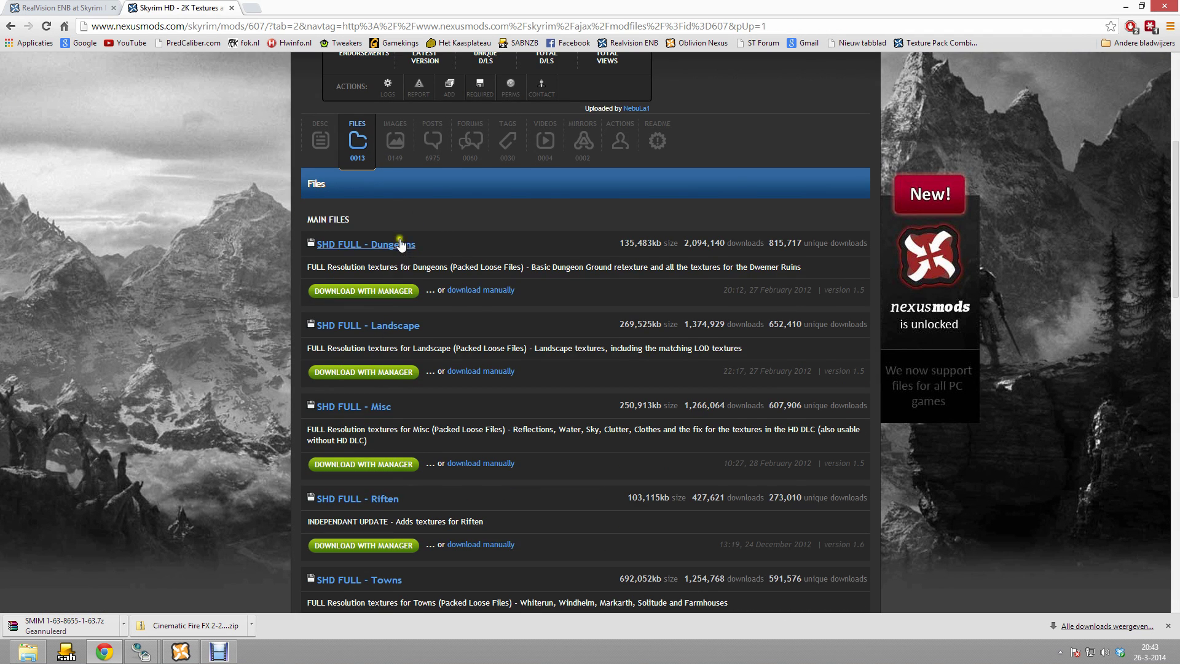
scroll(401, 260, down, 1)
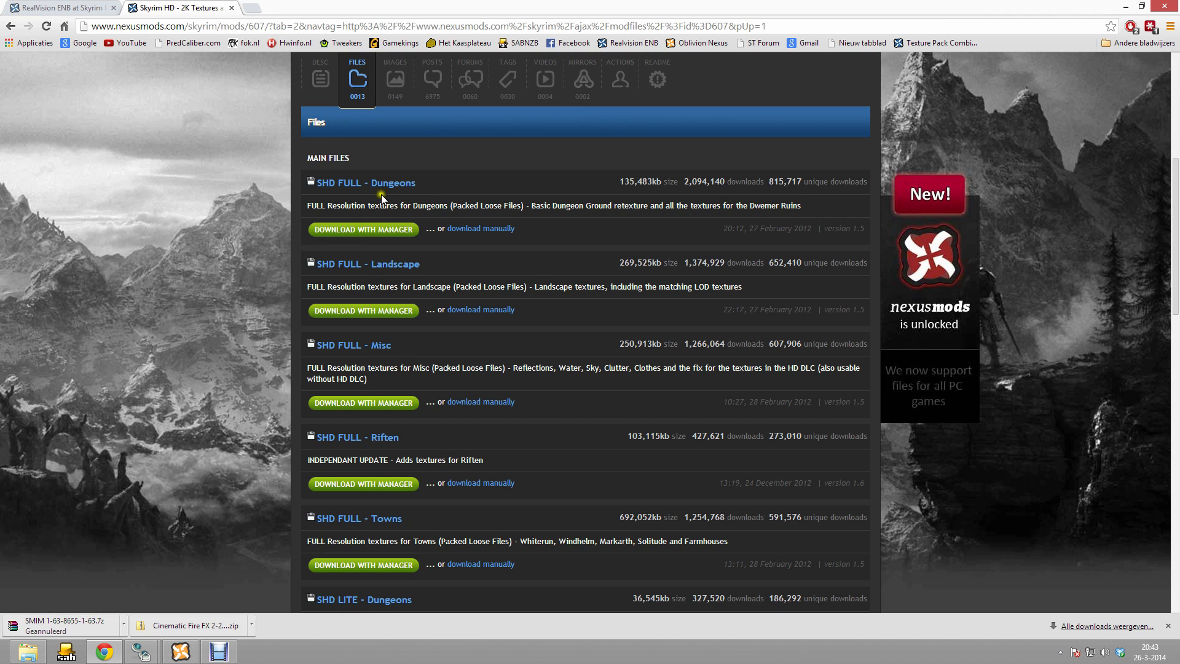
scroll(394, 232, down, 3)
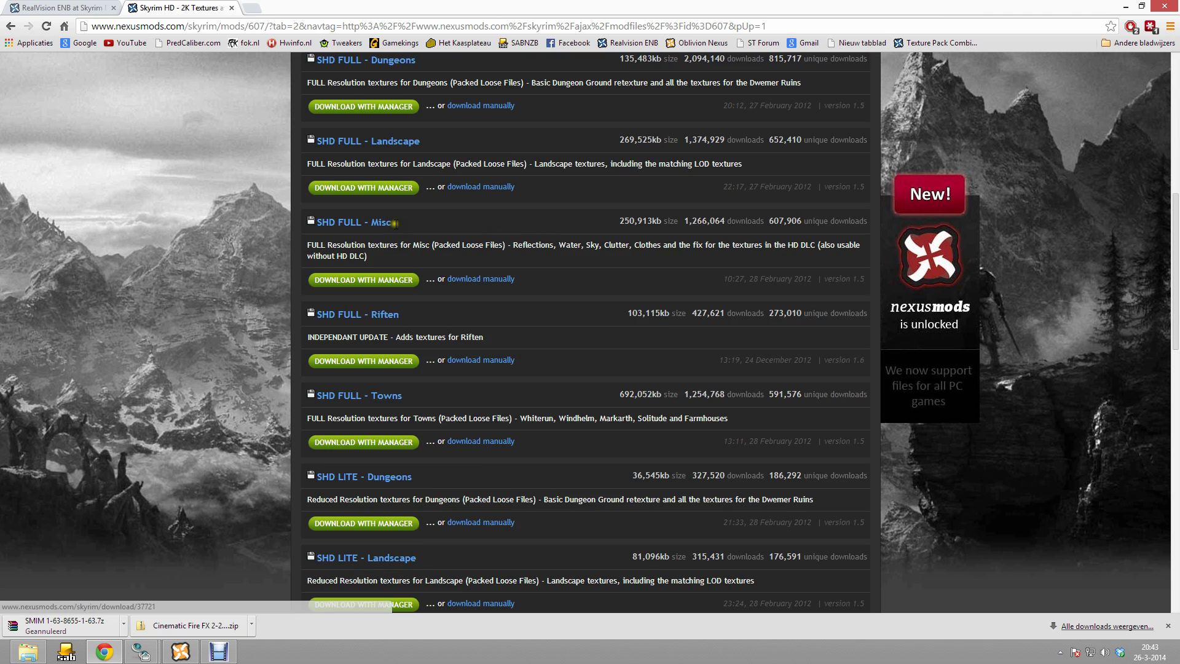
scroll(355, 404, up, 3)
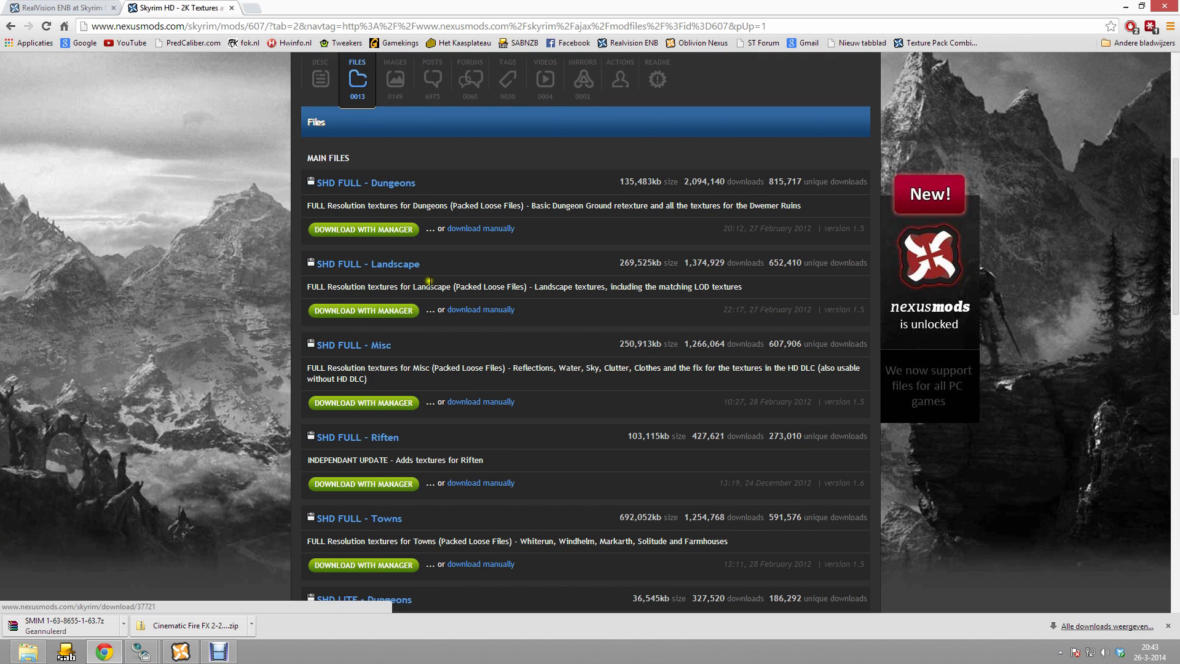
scroll(409, 203, down, 2)
scroll(401, 226, up, 1)
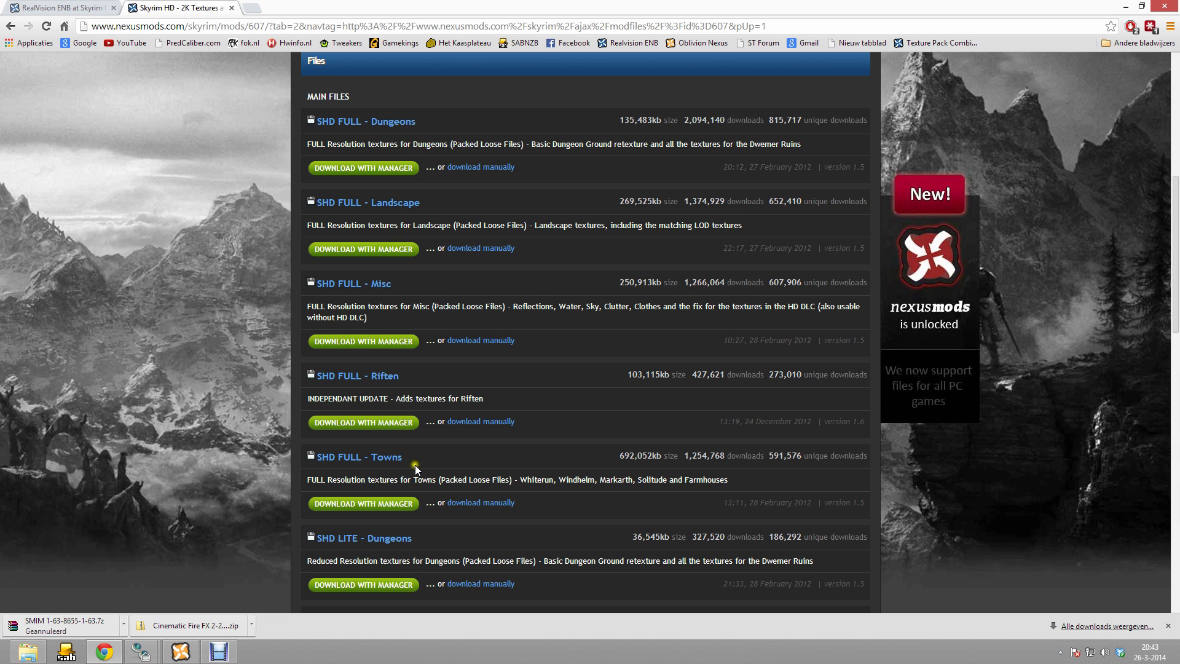
scroll(402, 453, down, 3)
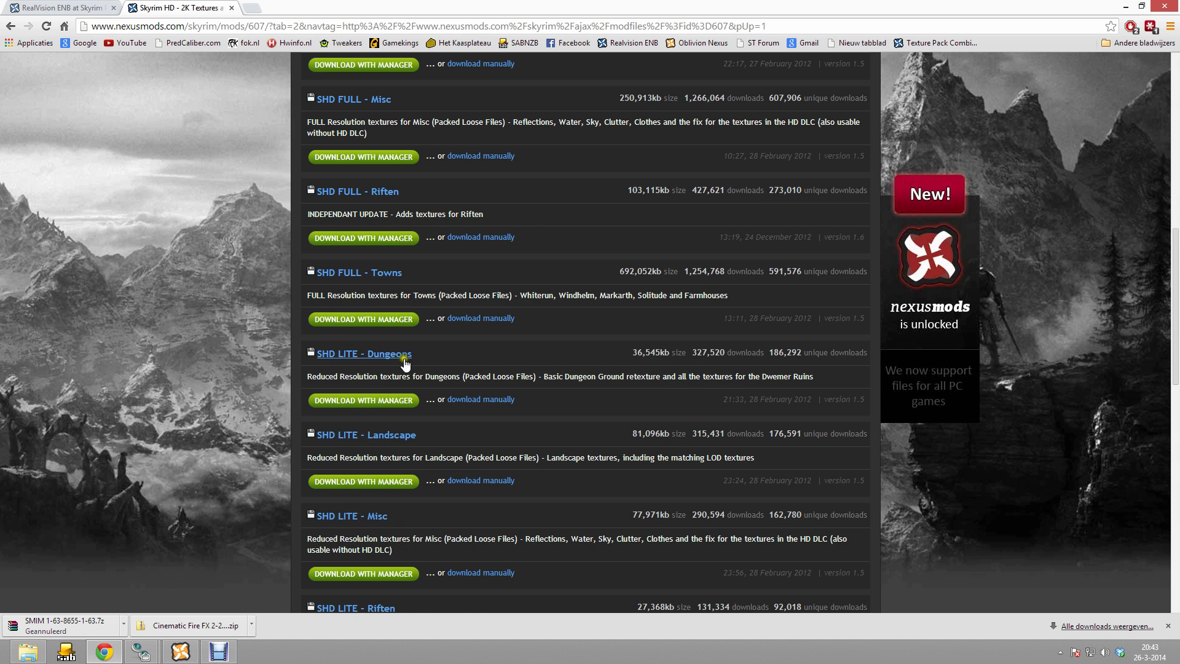
scroll(370, 422, down, 4)
scroll(349, 404, up, 10)
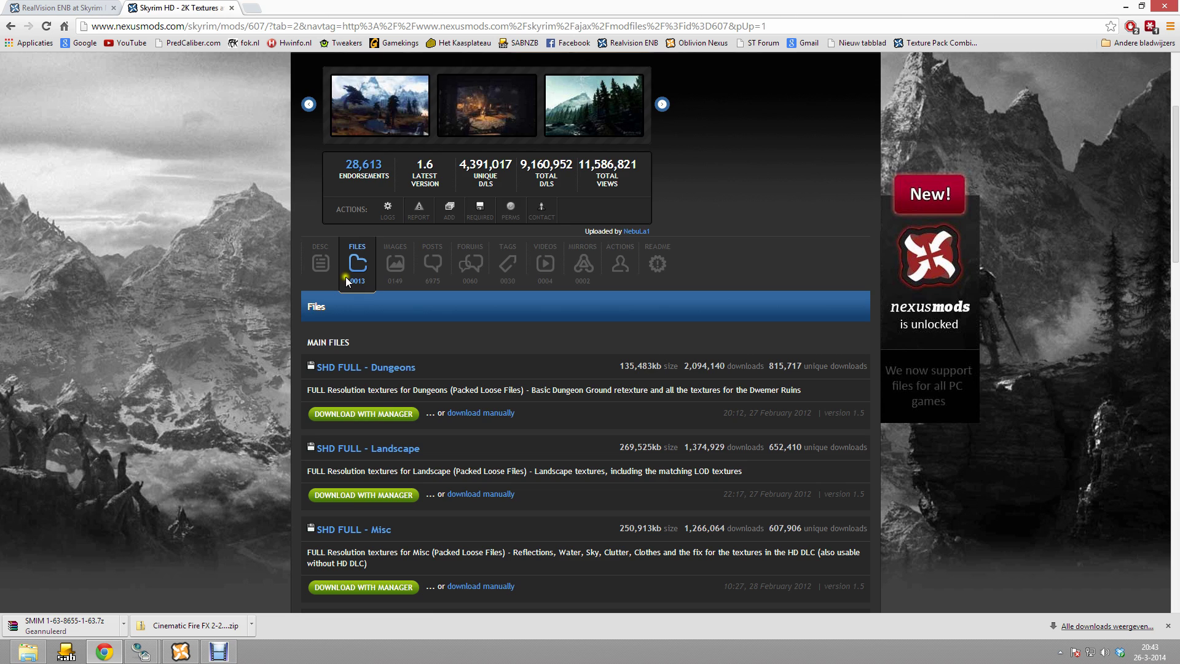
scroll(350, 394, down, 2)
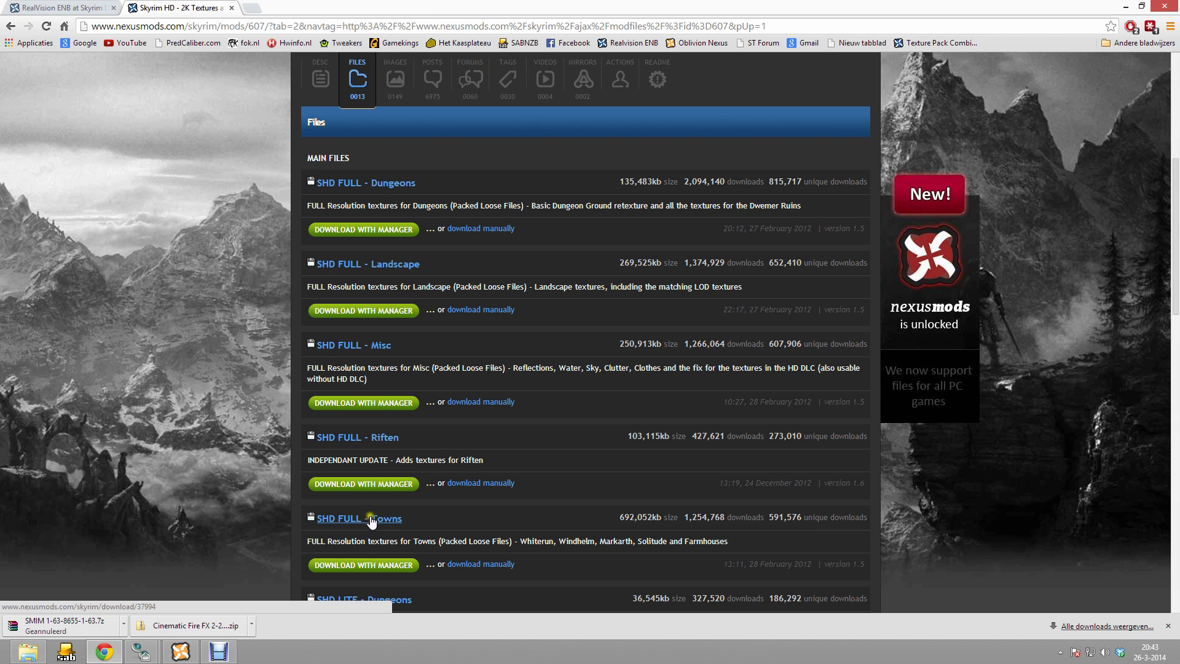
click(485, 233)
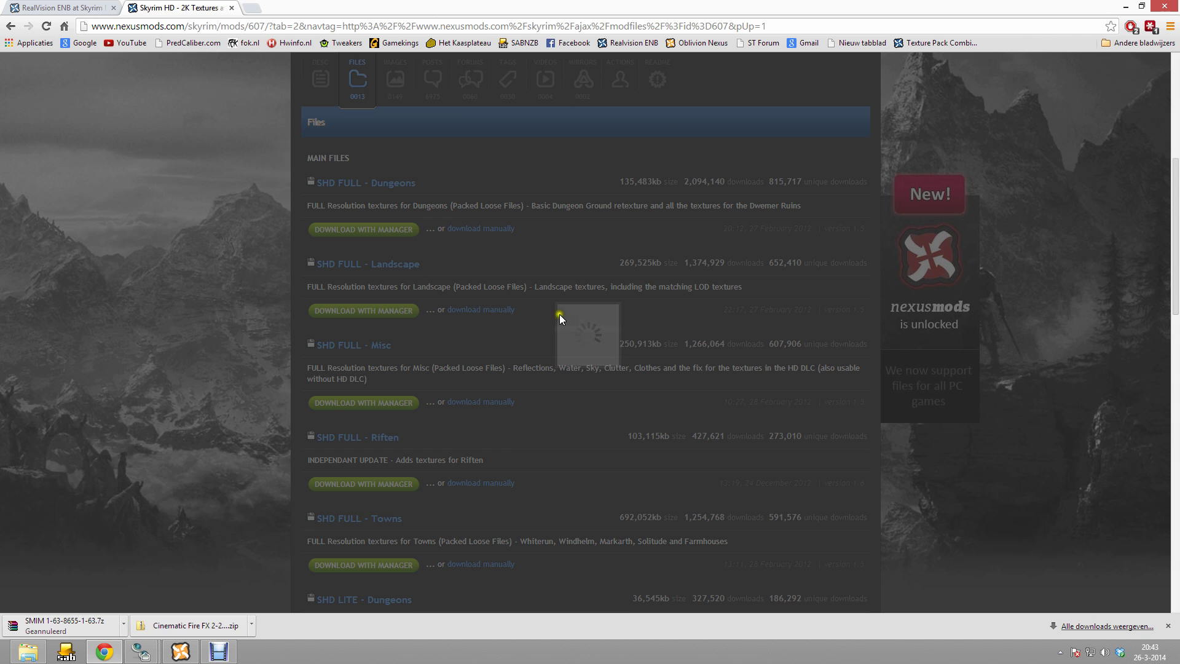
click(429, 427)
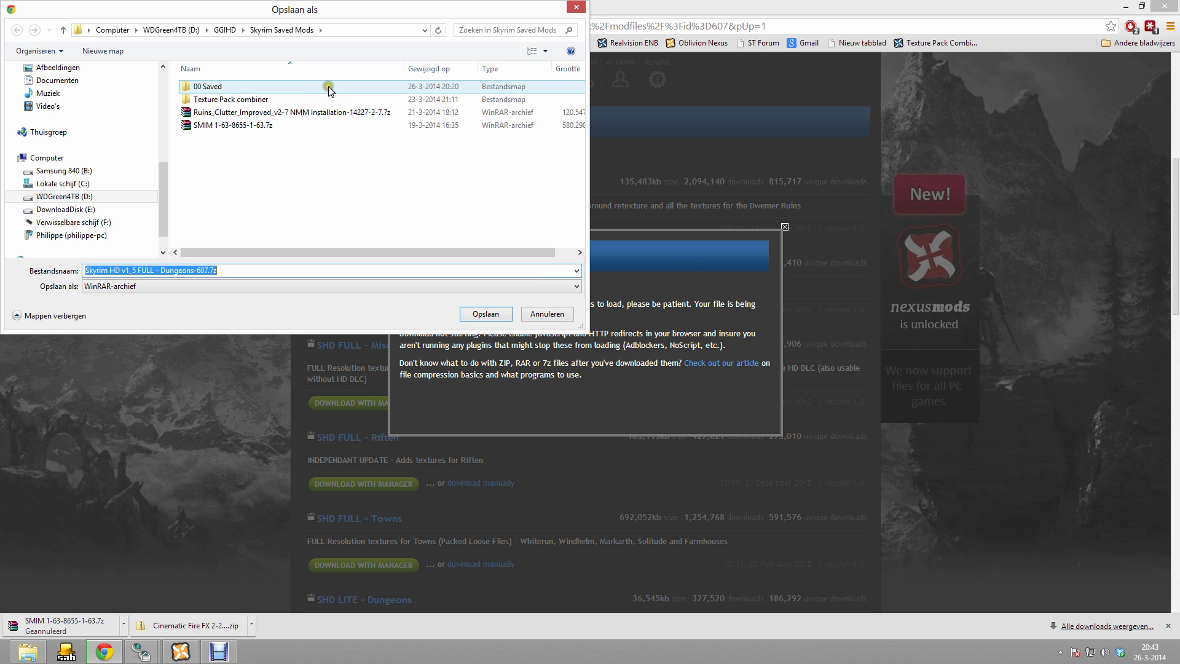
click(544, 314)
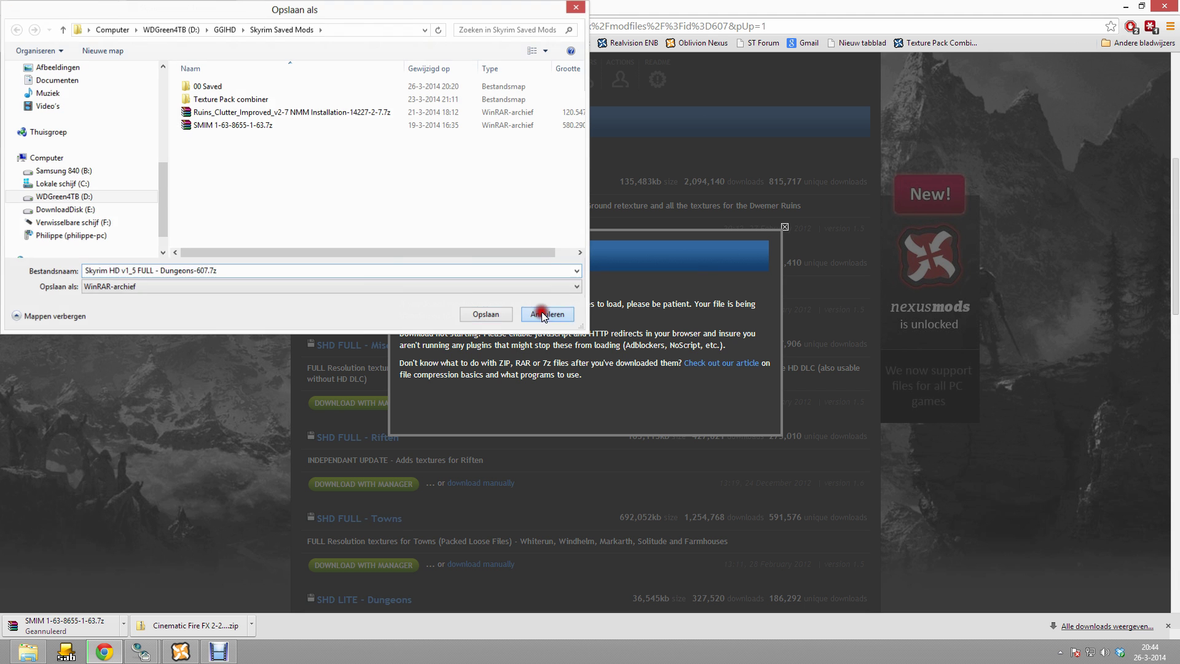
click(785, 227)
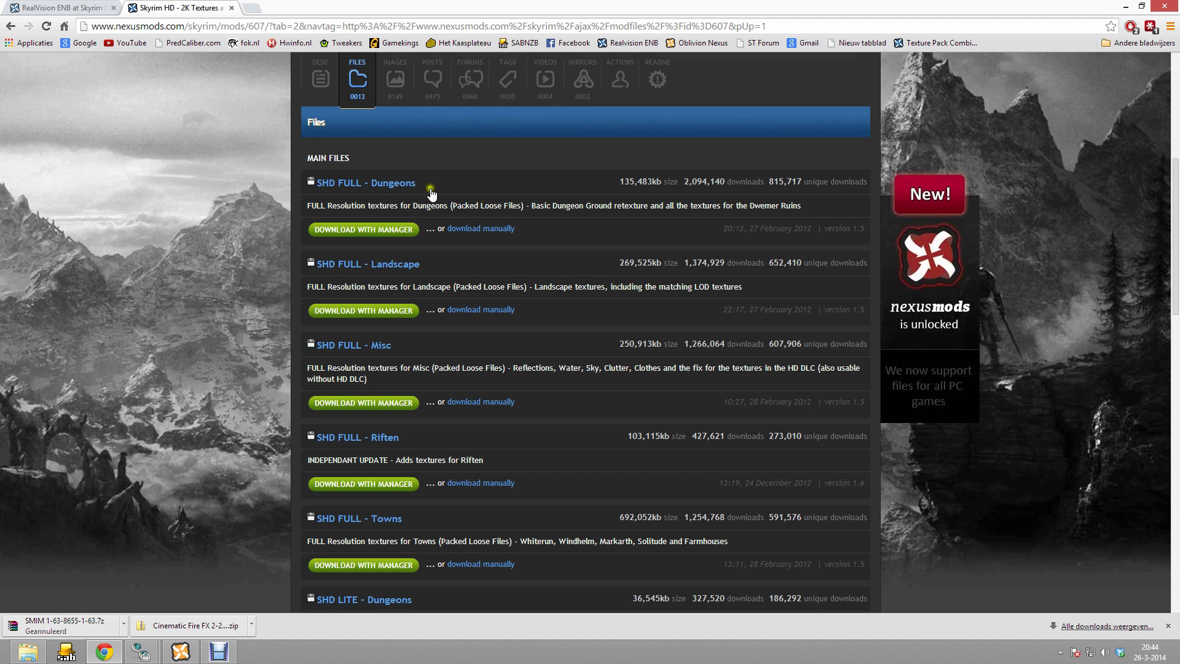
click(498, 312)
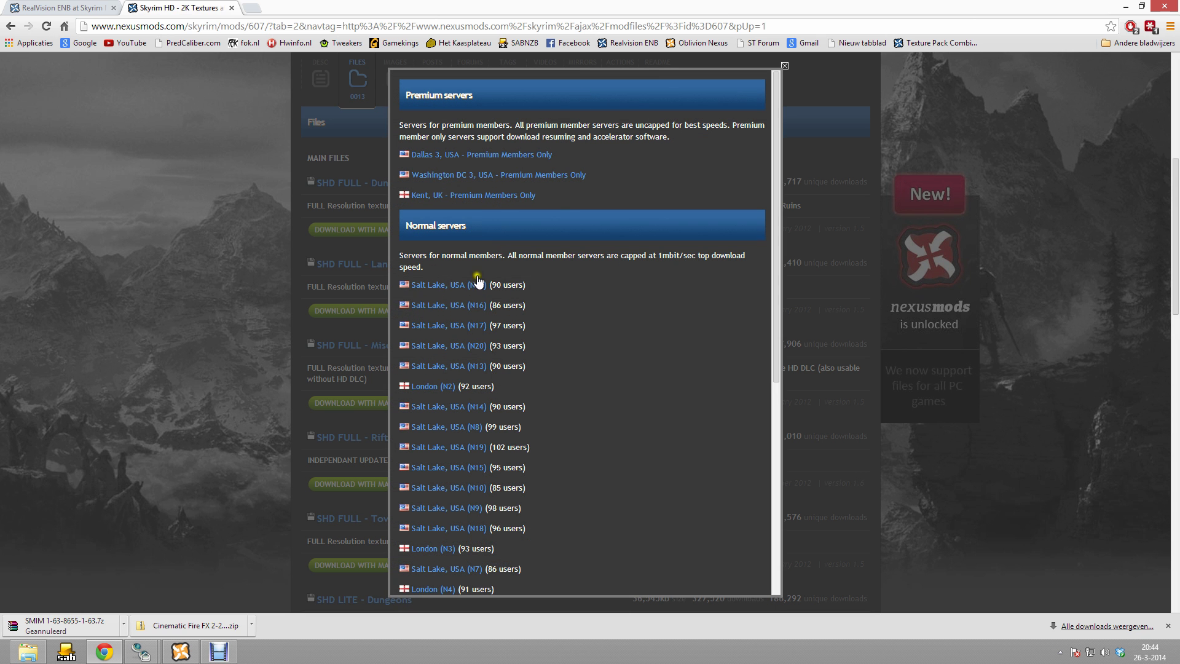
click(785, 66)
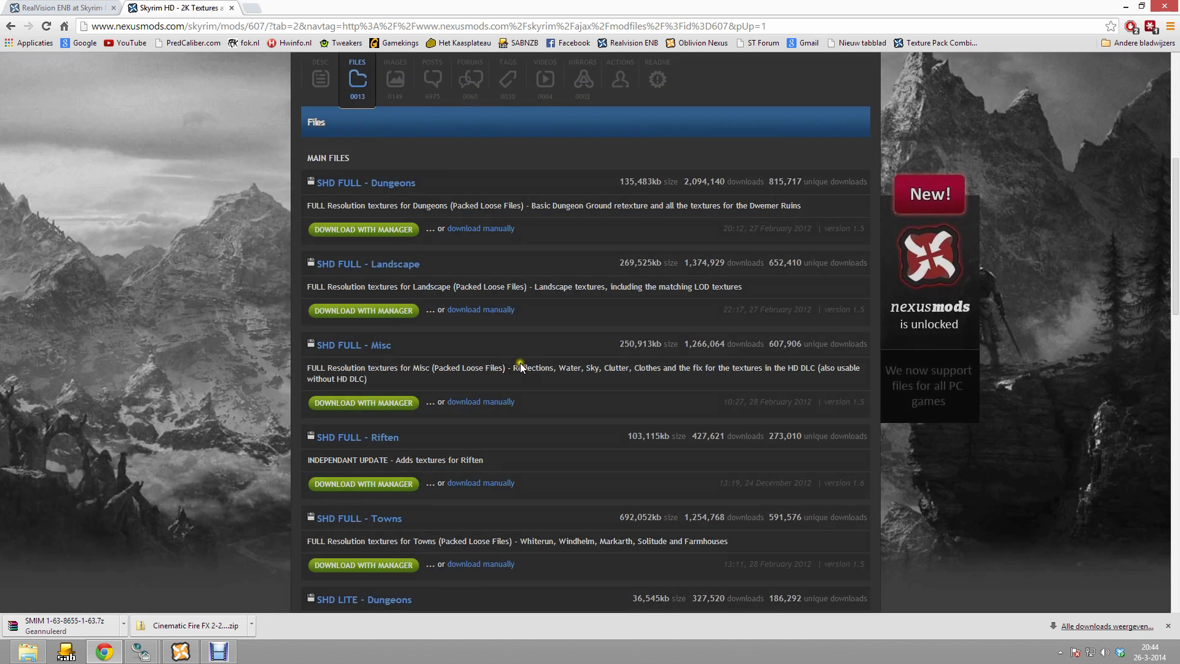
scroll(444, 289, down, 1)
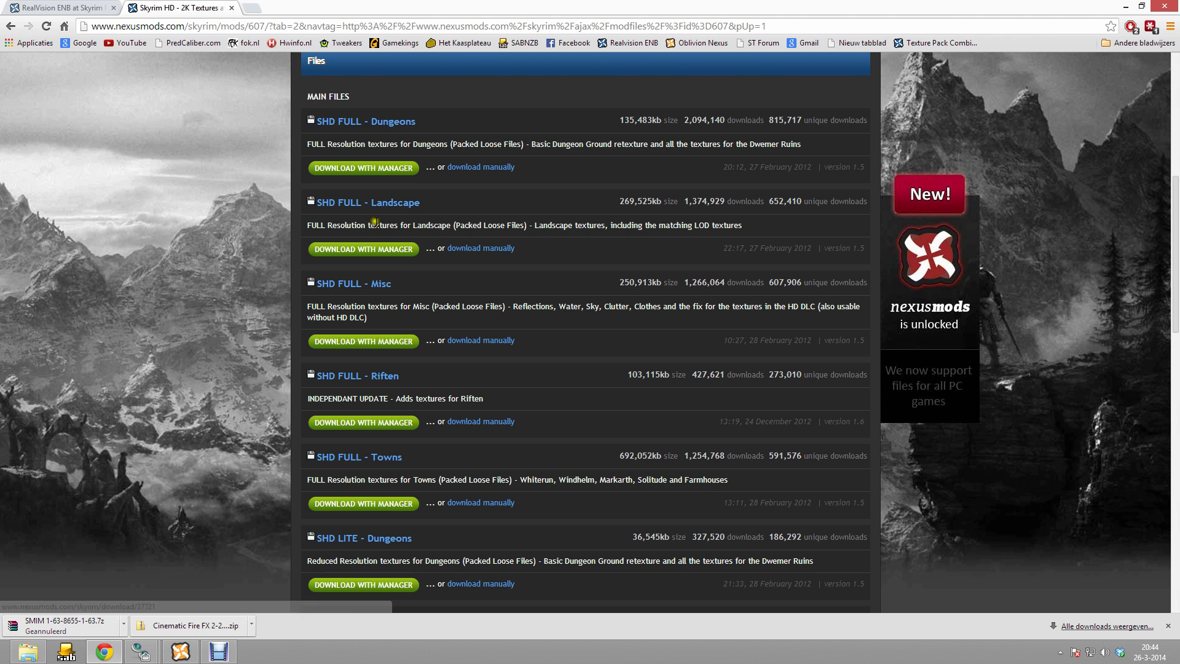
- Switch to File Explorer, look through the 00 Saved folder for the stored mod archives, and return to Skyrim Saved Mods
click(42, 628)
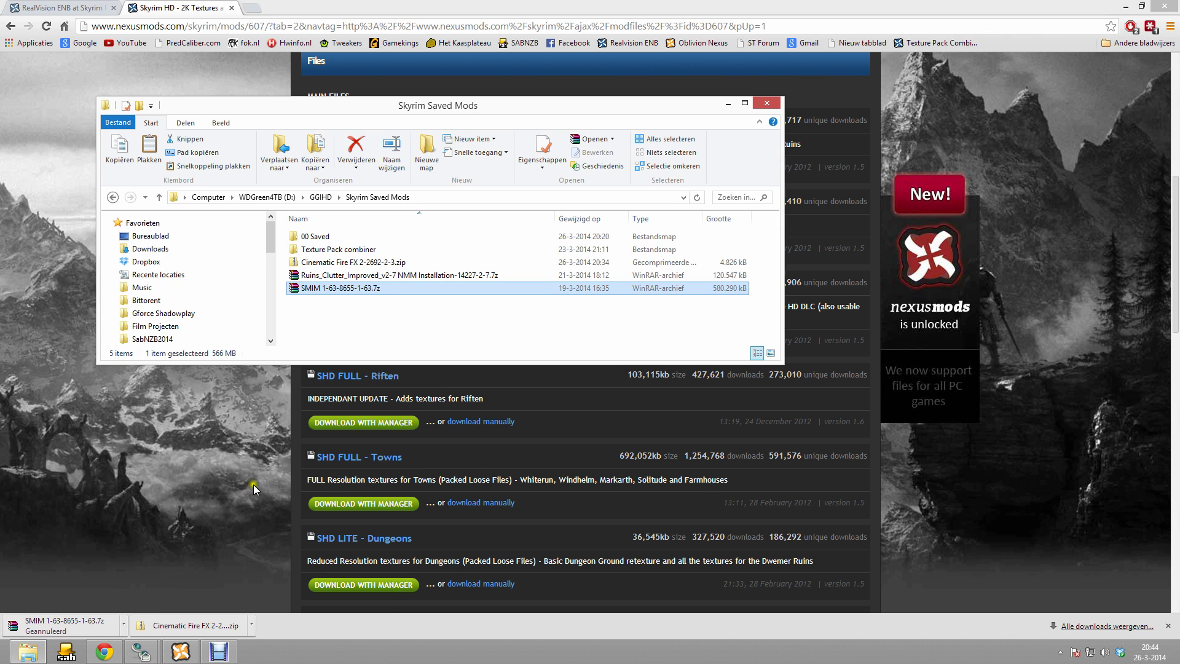
double_click(371, 102)
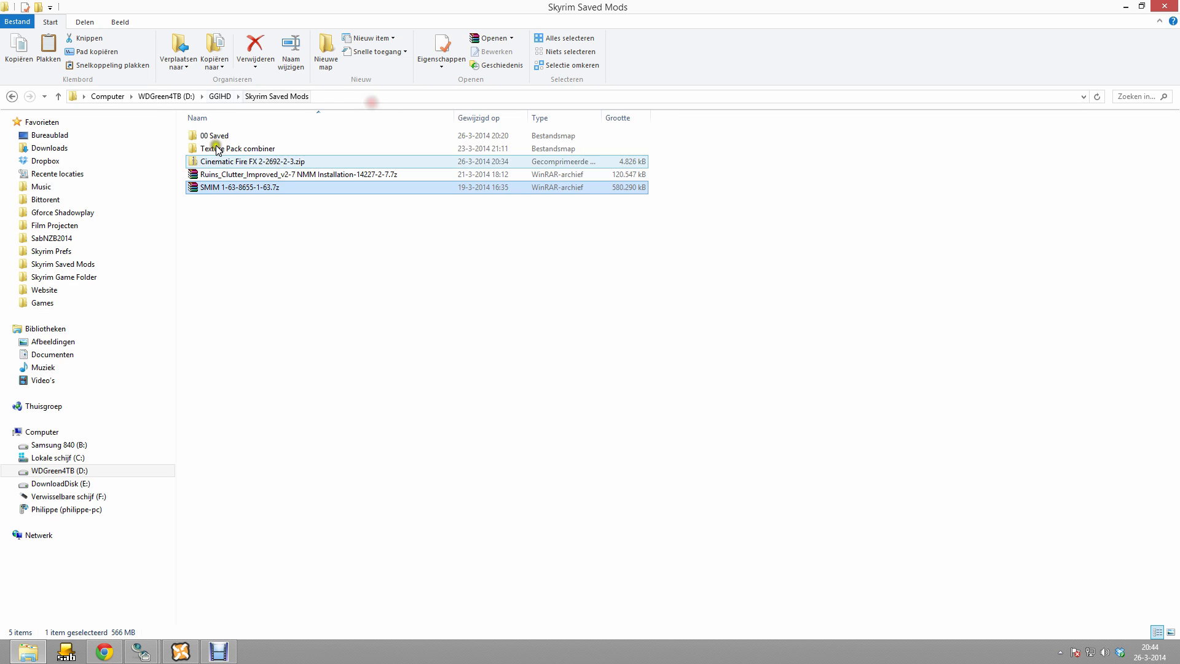
double_click(241, 140)
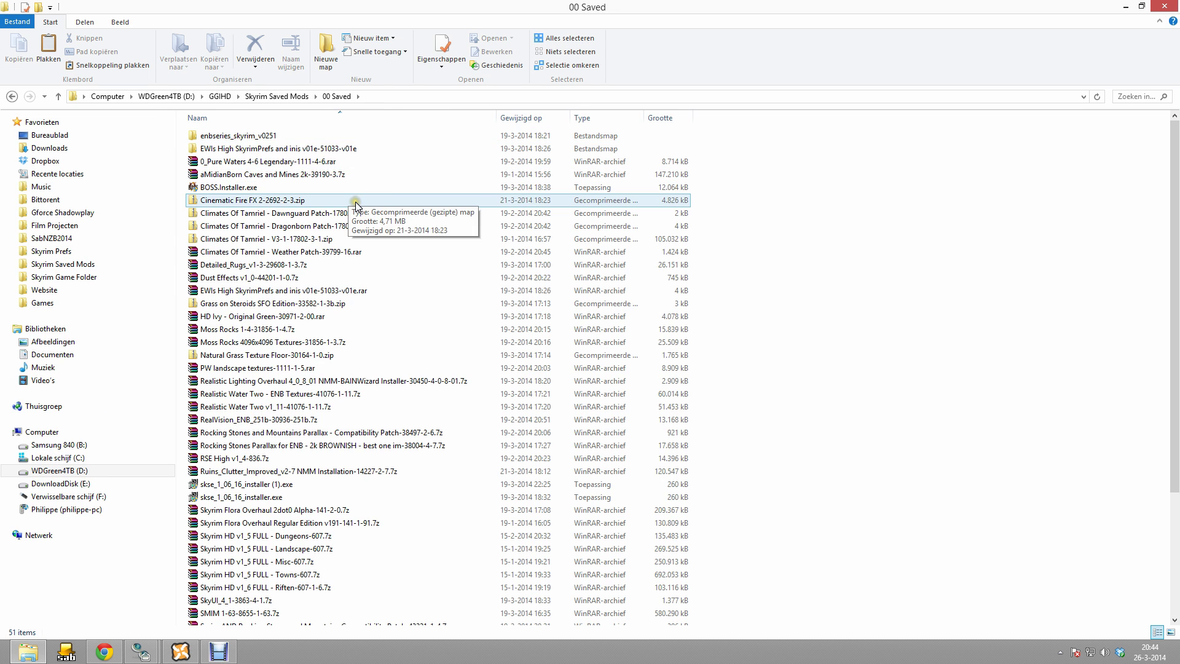
scroll(254, 344, down, 4)
scroll(254, 344, up, 4)
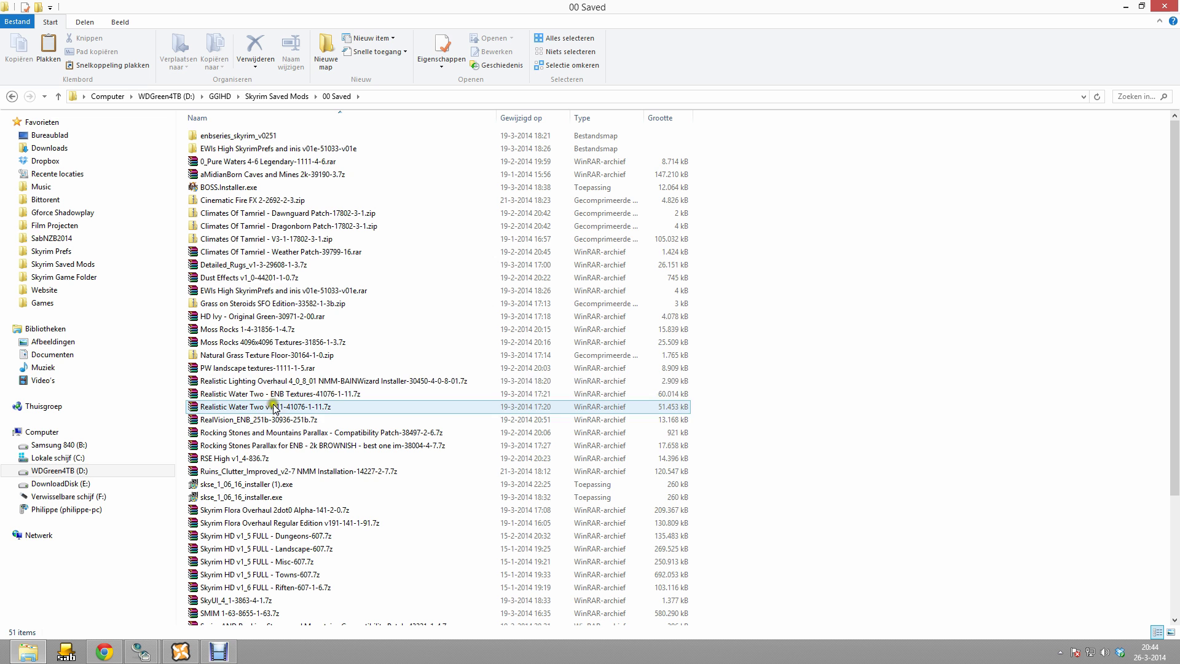
click(284, 96)
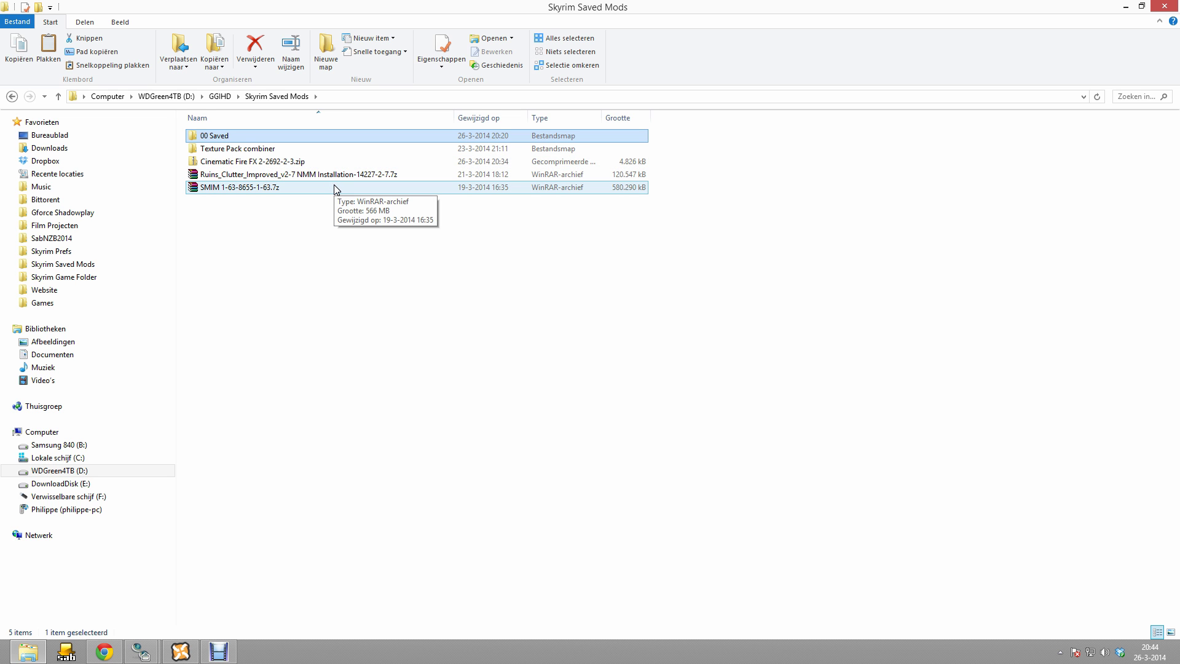
- Copy the five Skyrim HD FULL archives (Dungeons, Landscape, Misc, Towns, Riften) from 00 Saved into the Skyrim Saved Mods folder
double_click(237, 135)
scroll(387, 266, down, 3)
click(294, 278)
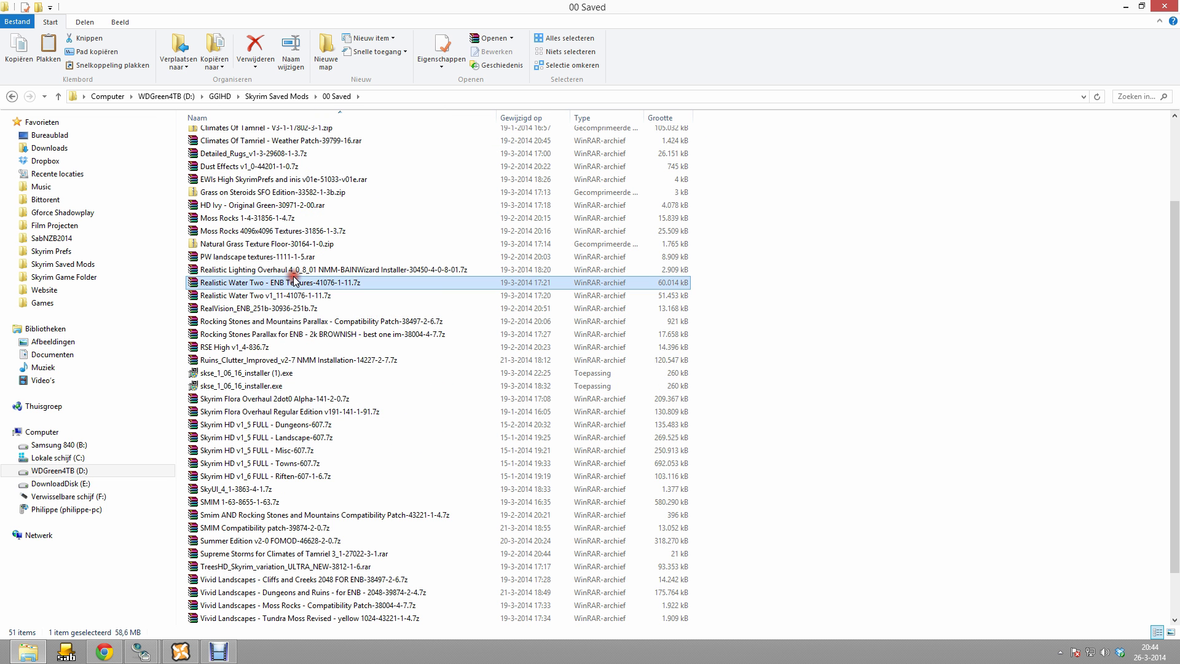
scroll(290, 344, down, 2)
click(242, 373)
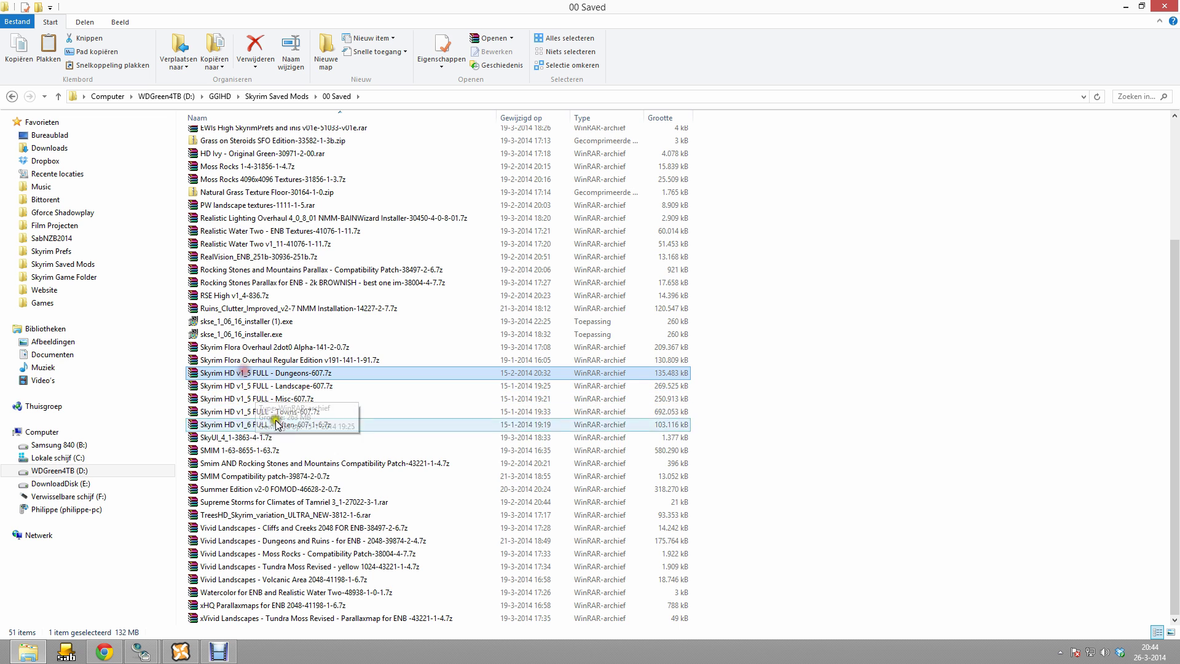
shift+click(277, 426)
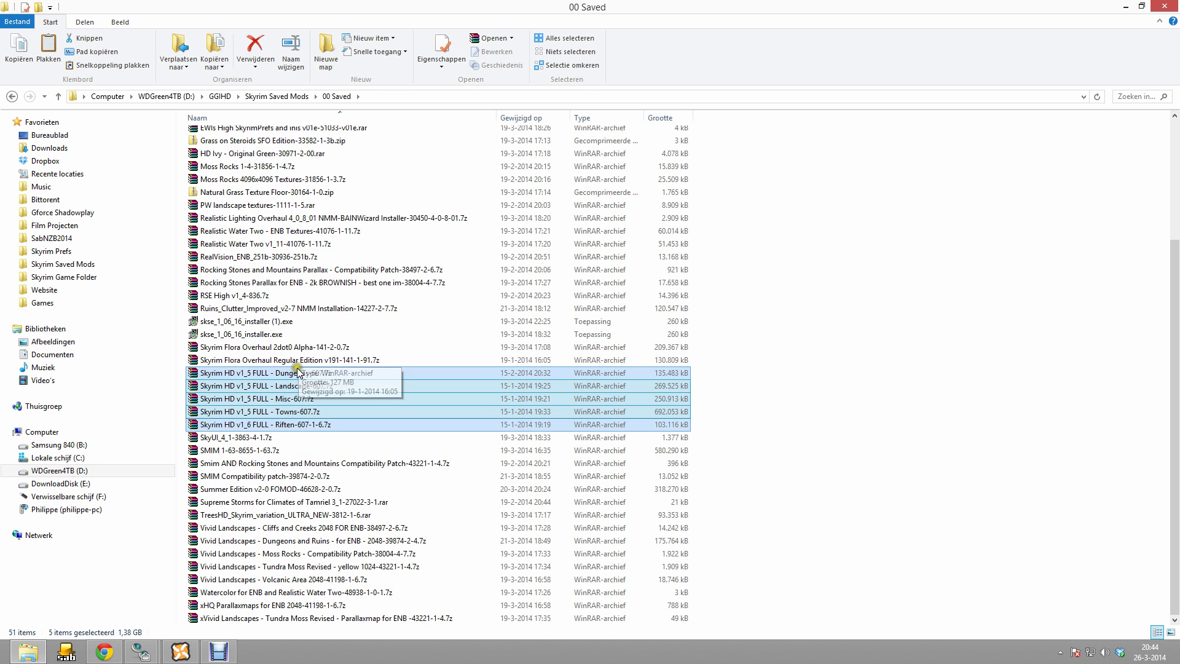
right_click(286, 387)
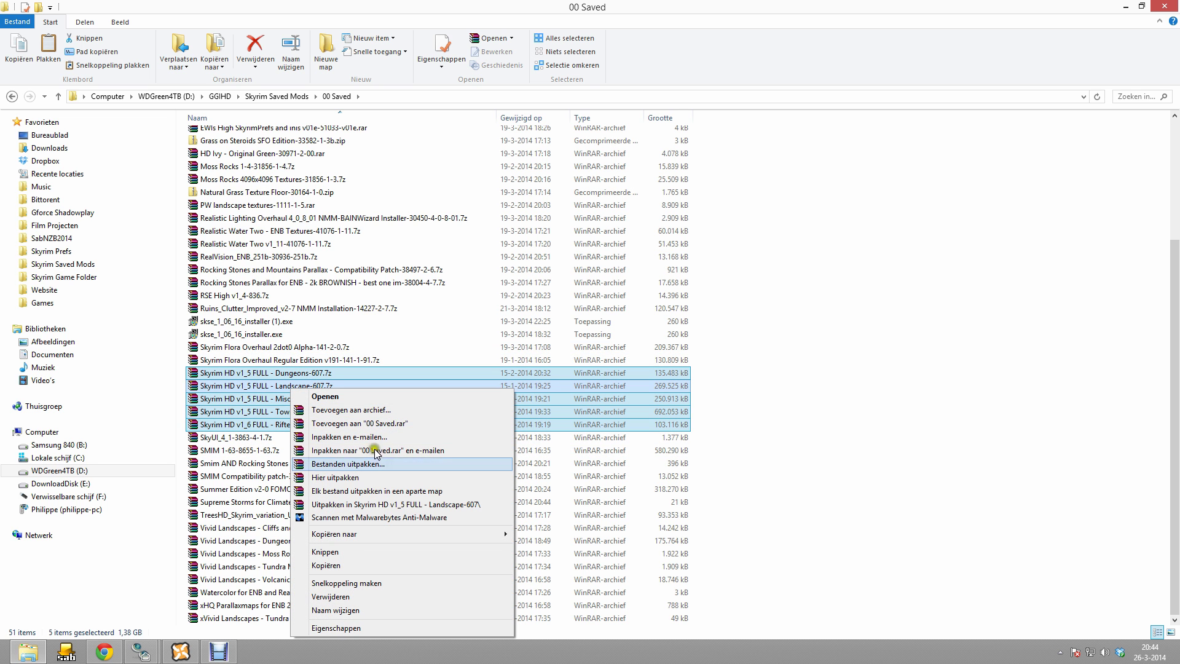
click(335, 564)
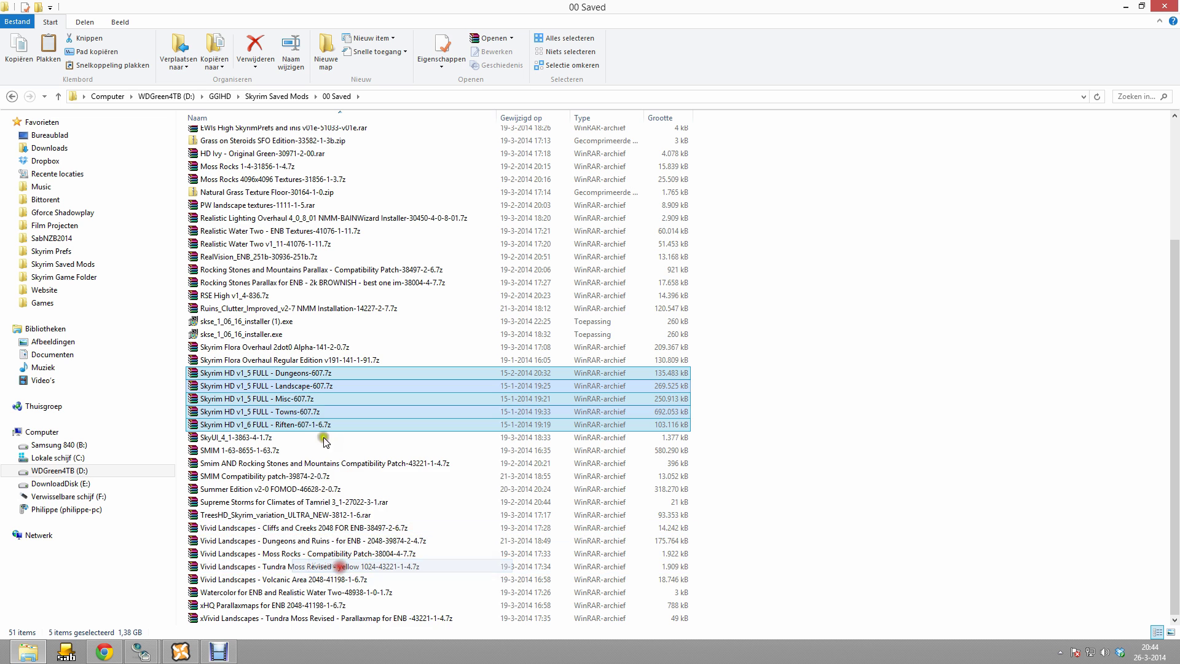
click(279, 96)
right_click(272, 305)
click(330, 391)
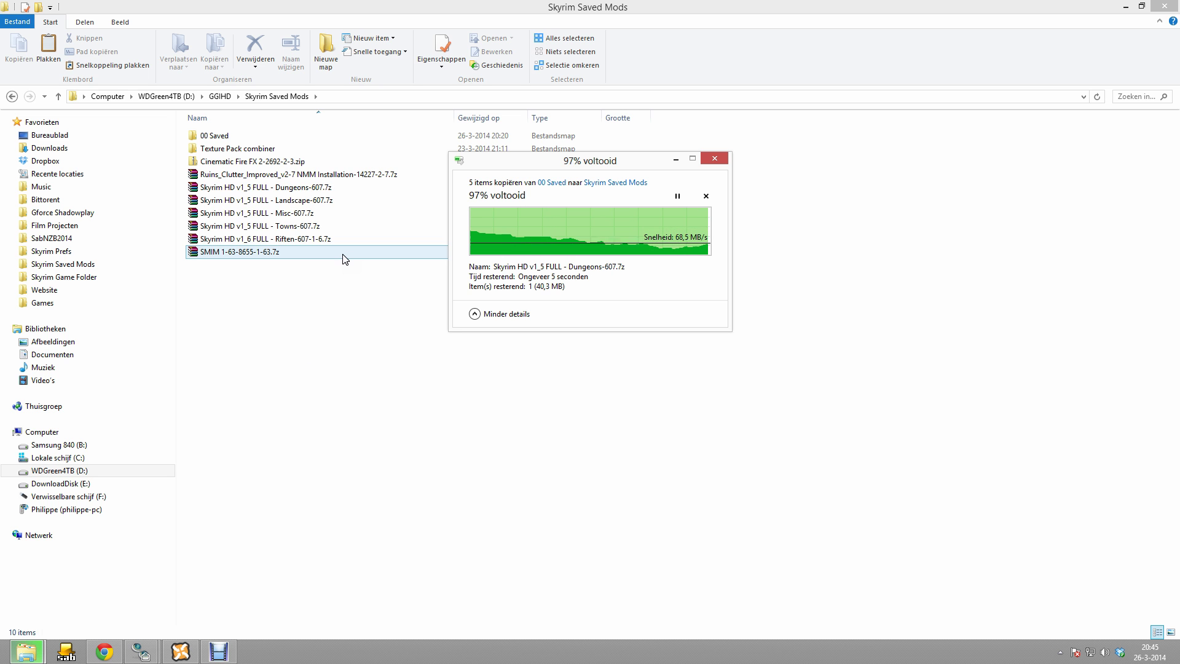
click(372, 344)
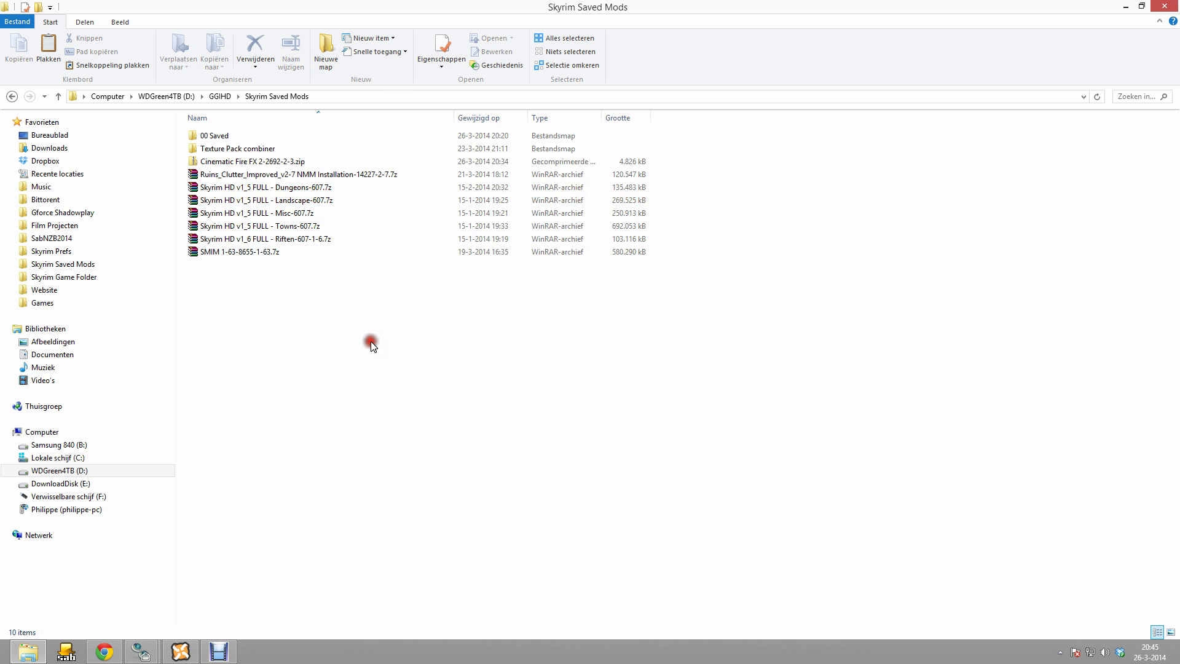
- Switch to Nexus Mod Manager, add Skyrim HD v1_5 FULL - Dungeons-607.7z, activate it and dismiss the completion notice
click(179, 653)
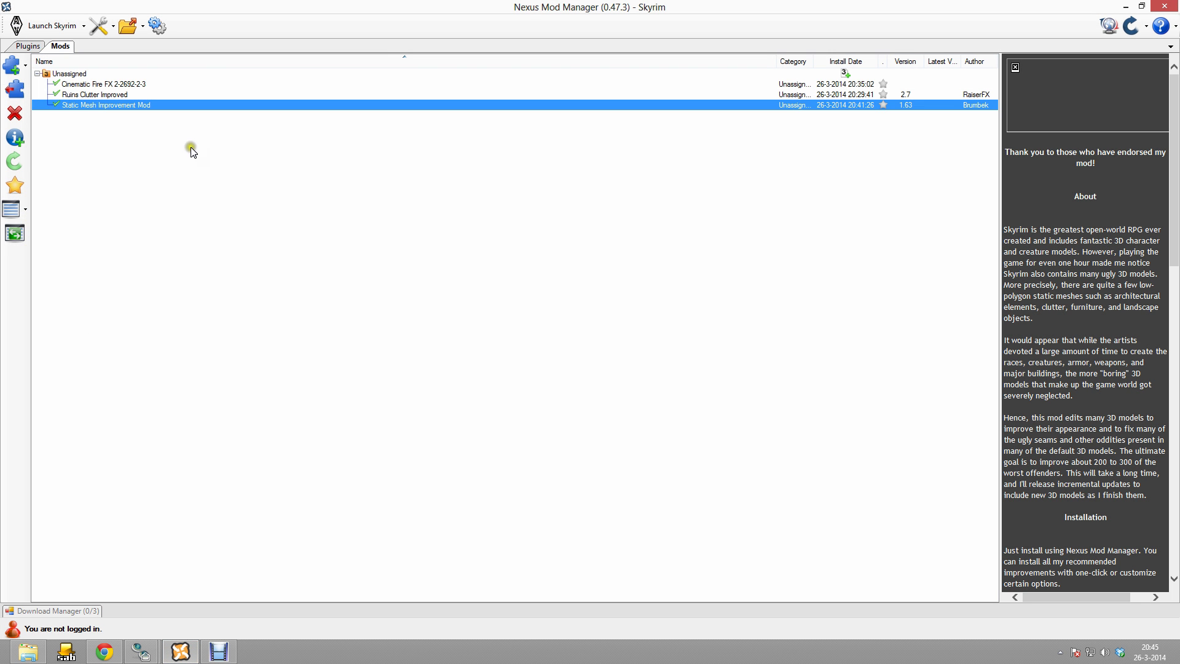
click(11, 64)
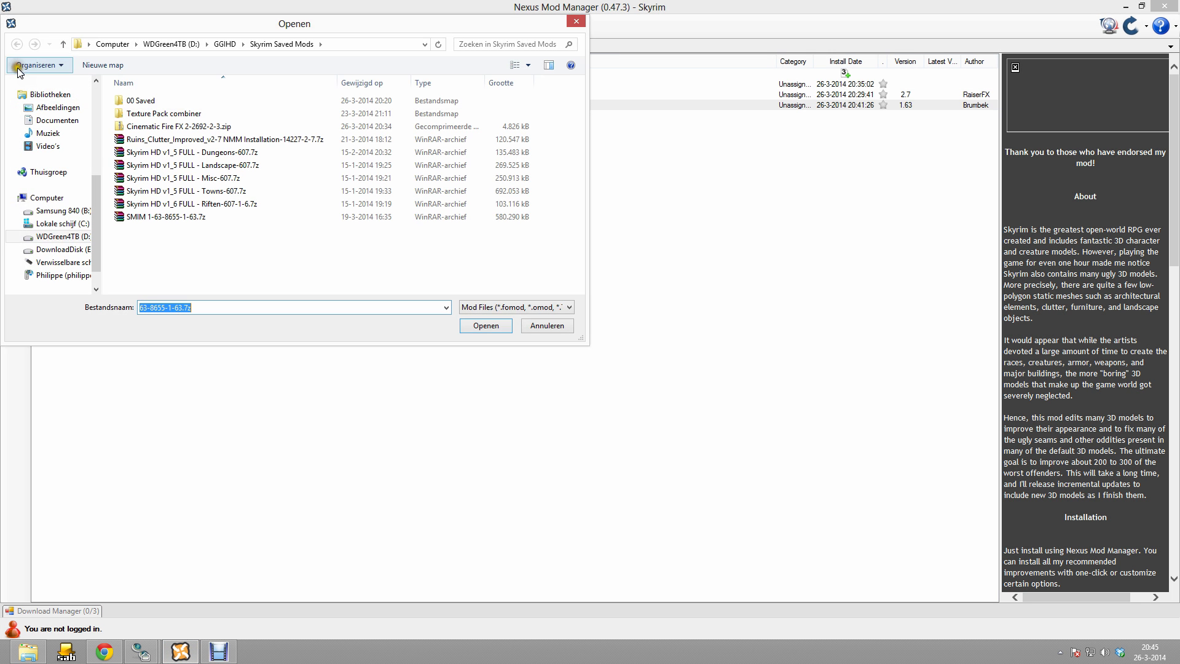
click(228, 154)
double_click(227, 154)
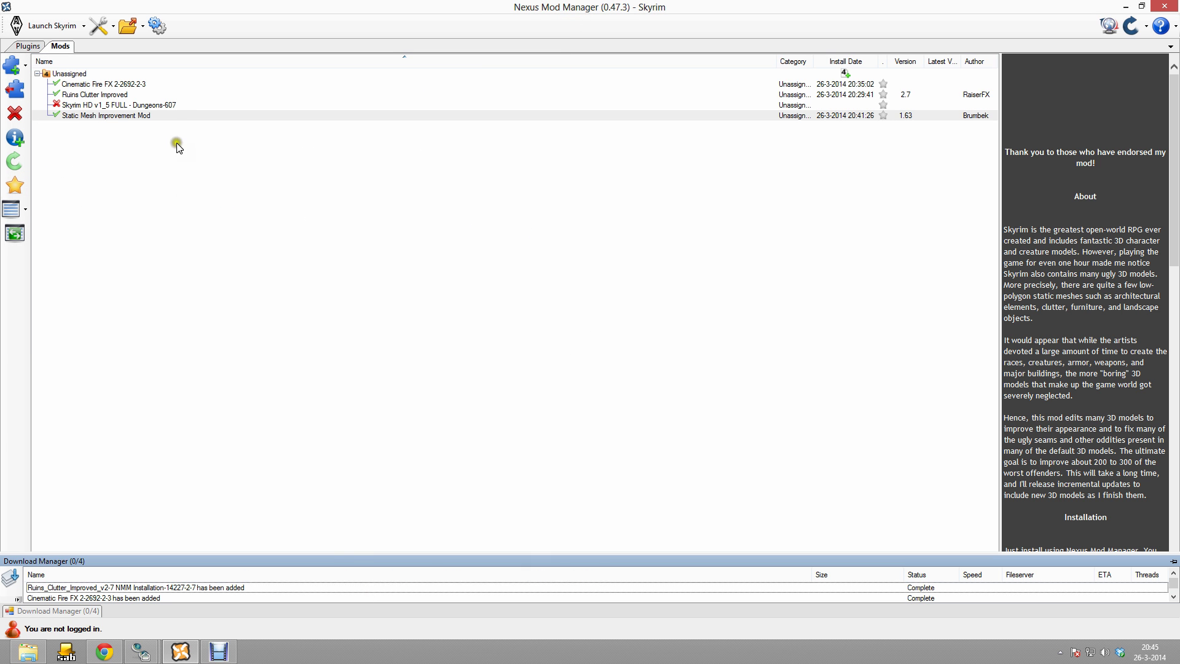
double_click(142, 108)
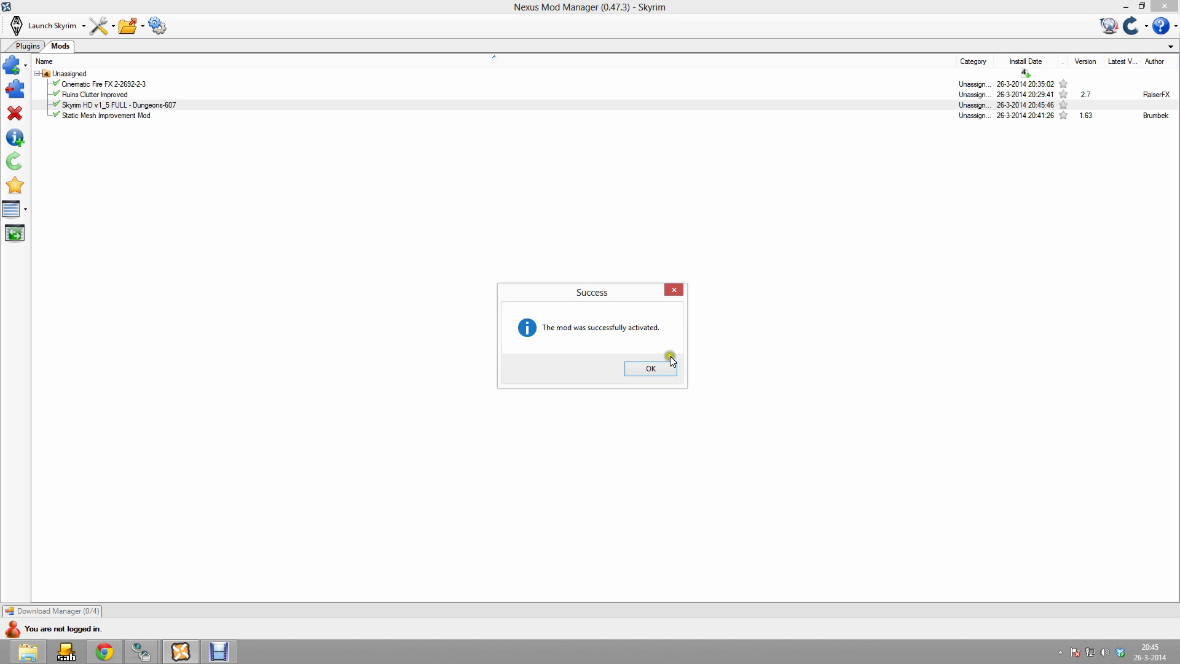
click(648, 366)
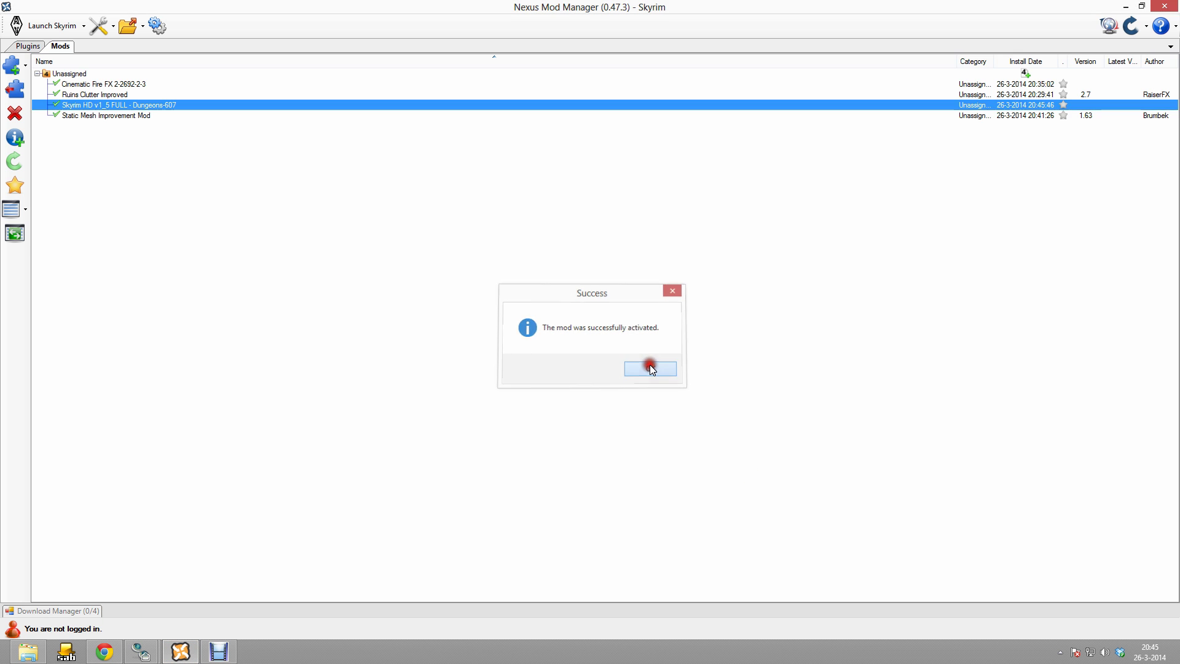
- Add Skyrim HD v1_5 FULL - Landscape-607.7z and activate it as a normal install, declining the upgrade of the Dungeons mod
click(12, 67)
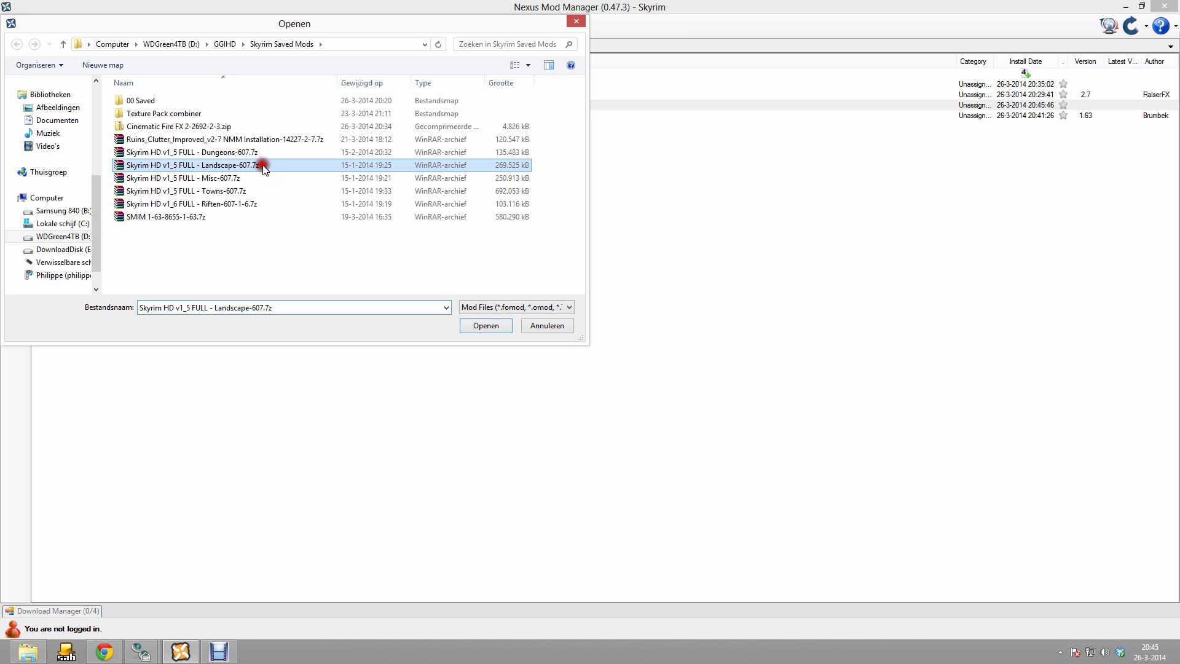
double_click(263, 164)
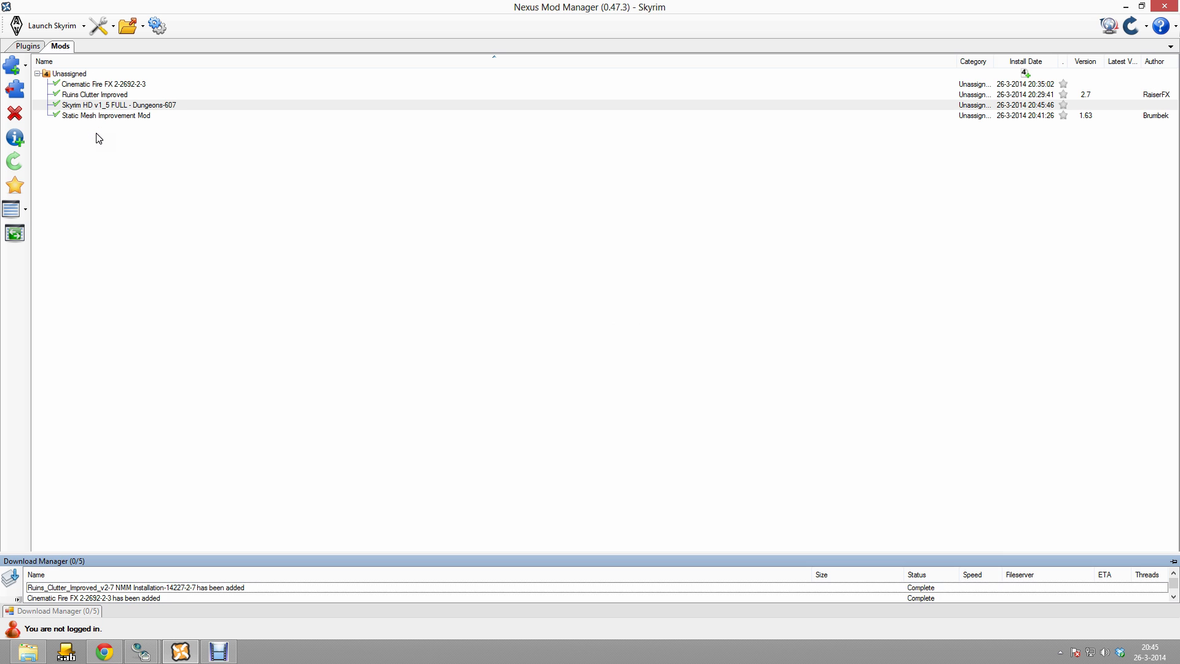
click(90, 115)
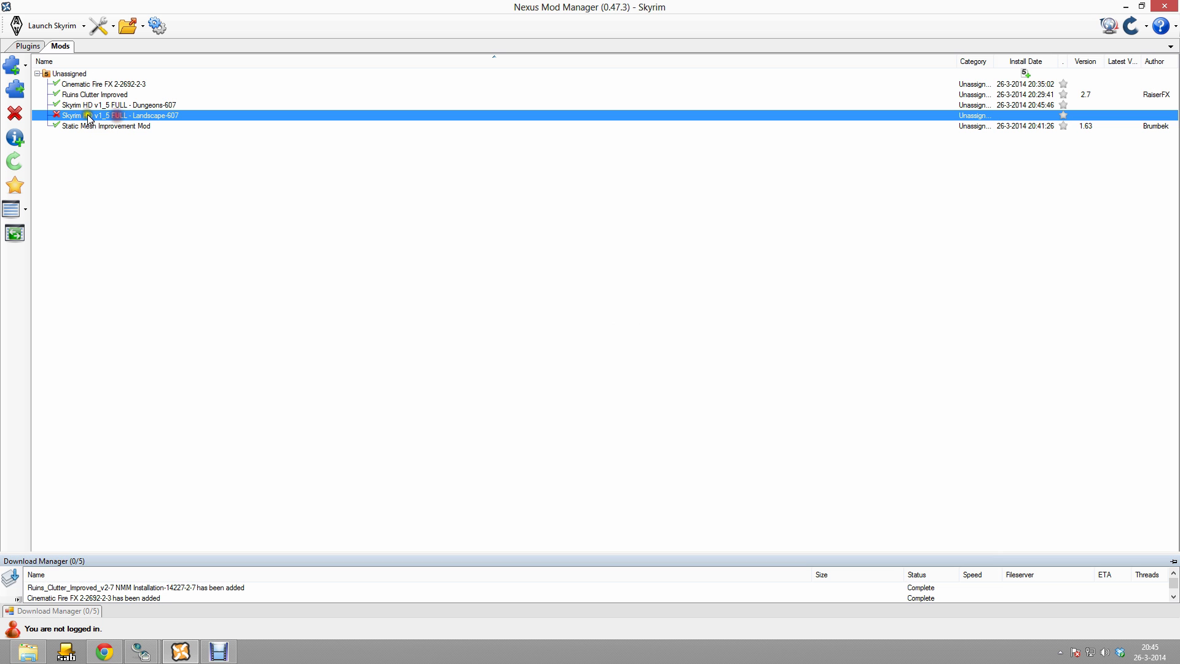
click(15, 90)
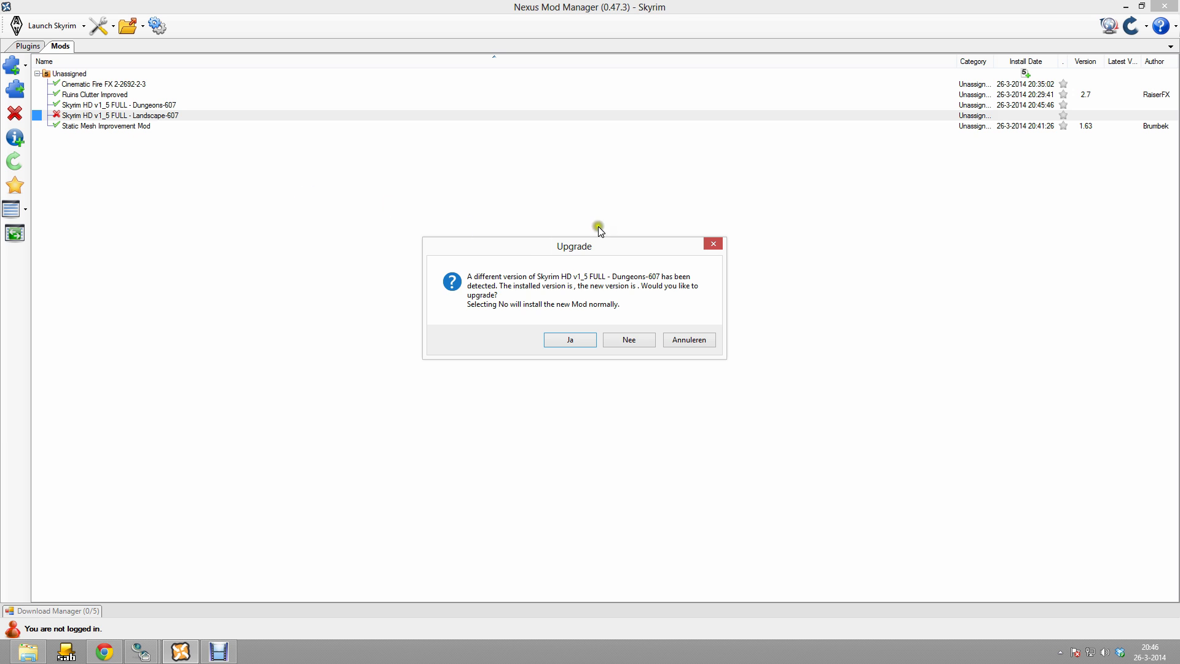
click(630, 343)
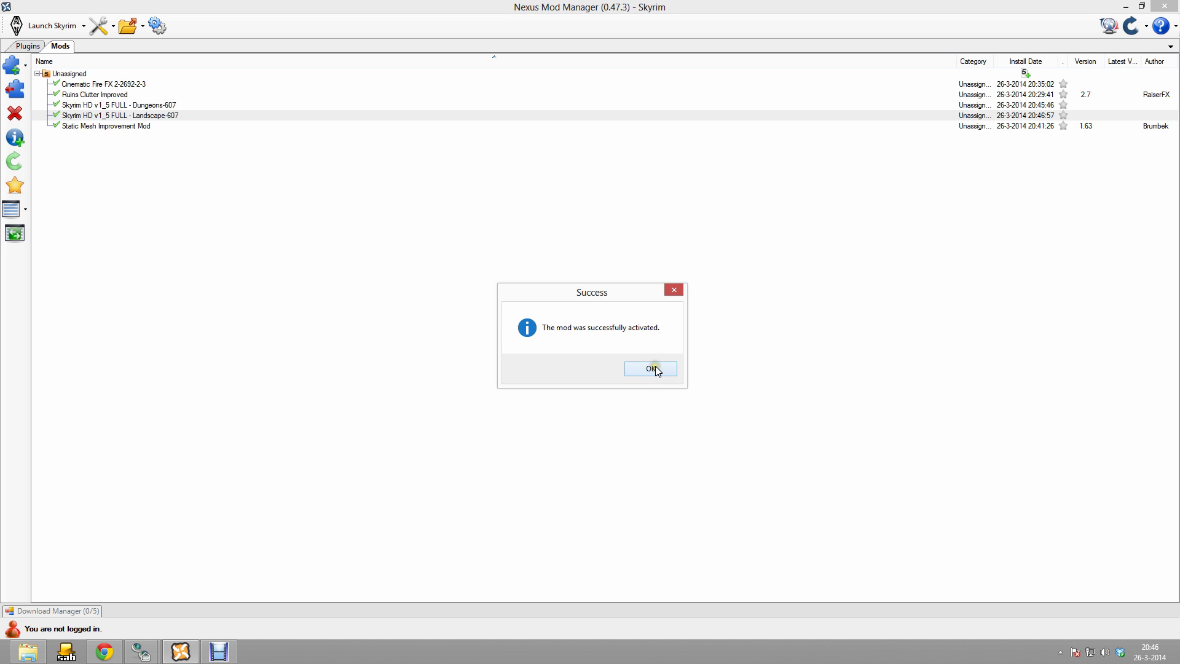
click(653, 369)
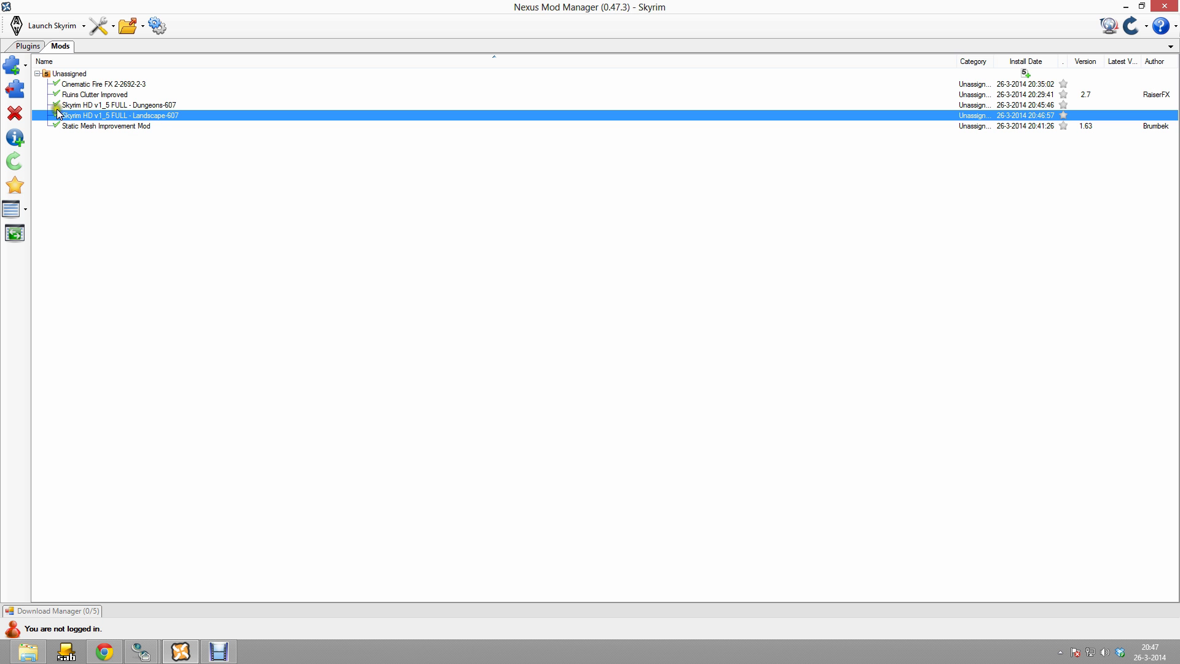
- Add and activate Skyrim HD v1_5 FULL - Misc-607.7z, declining the upgrade of the Landscape mod and overwriting all conflicting files
click(12, 64)
double_click(237, 175)
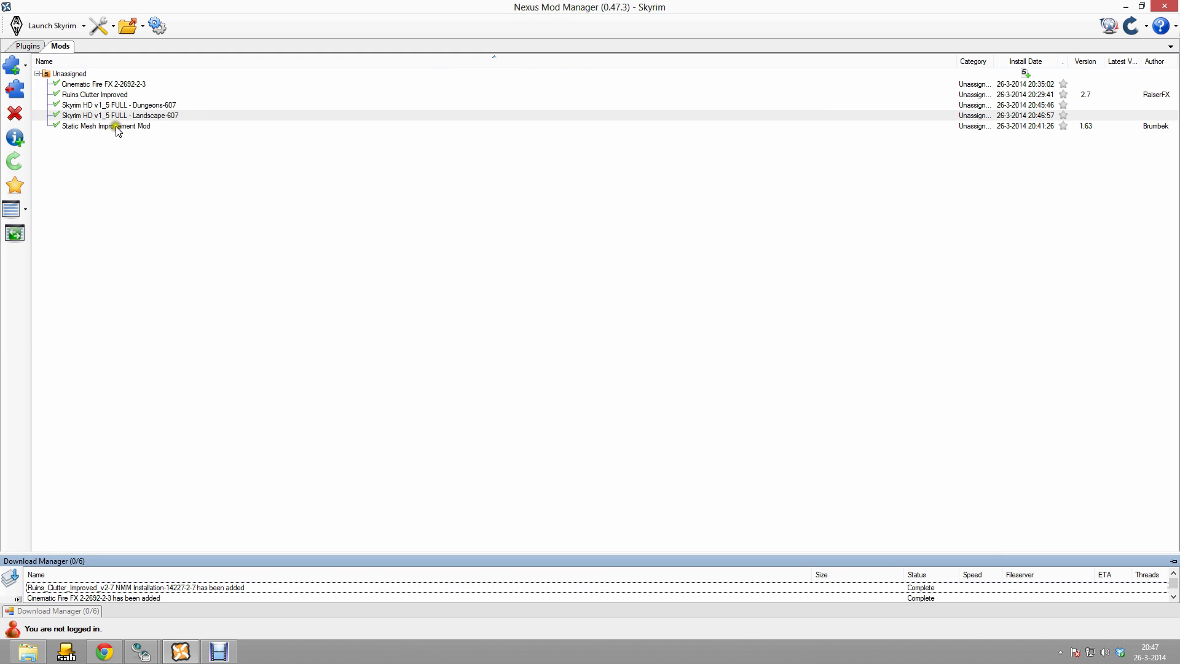
click(131, 126)
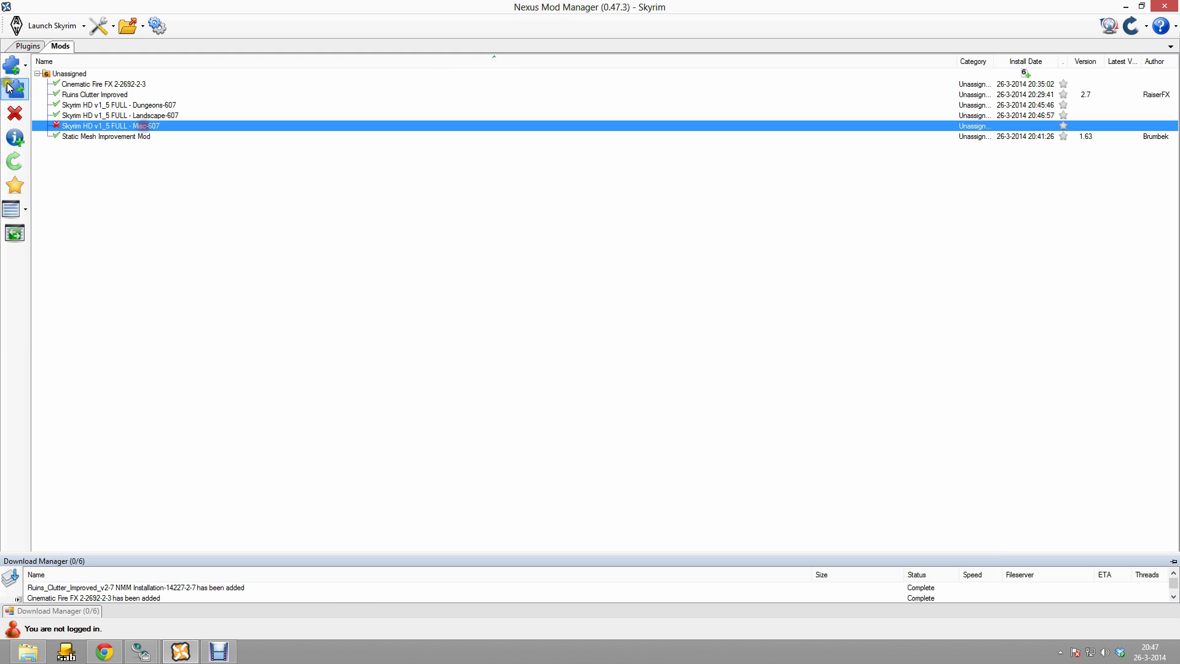
click(17, 89)
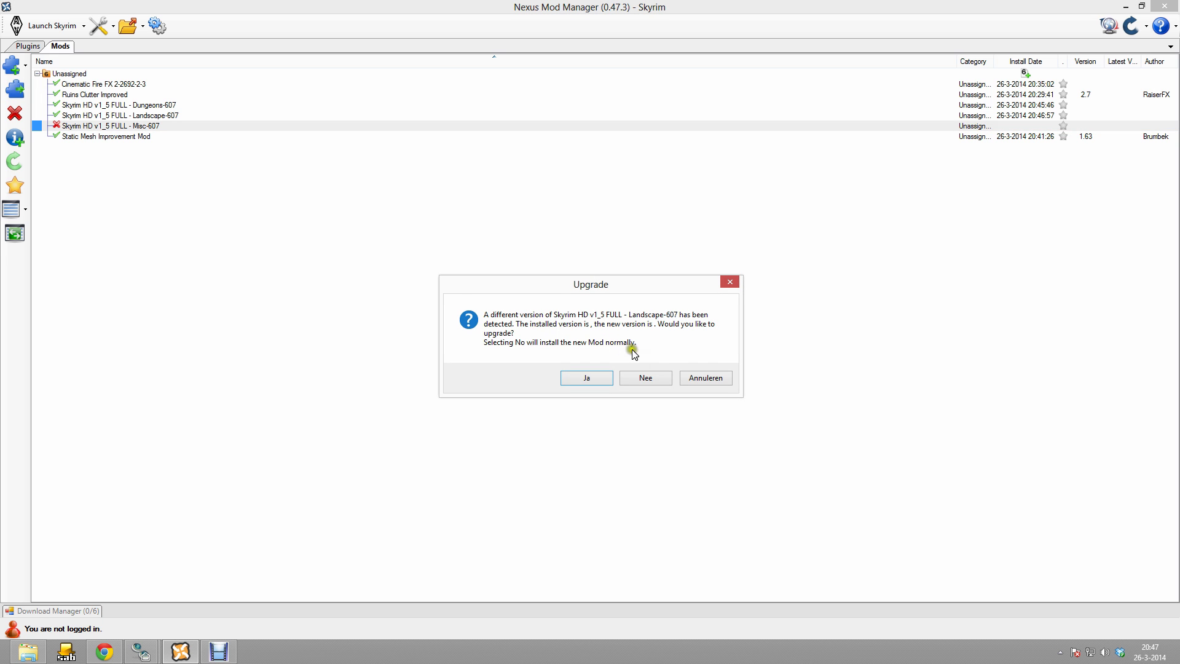
click(640, 378)
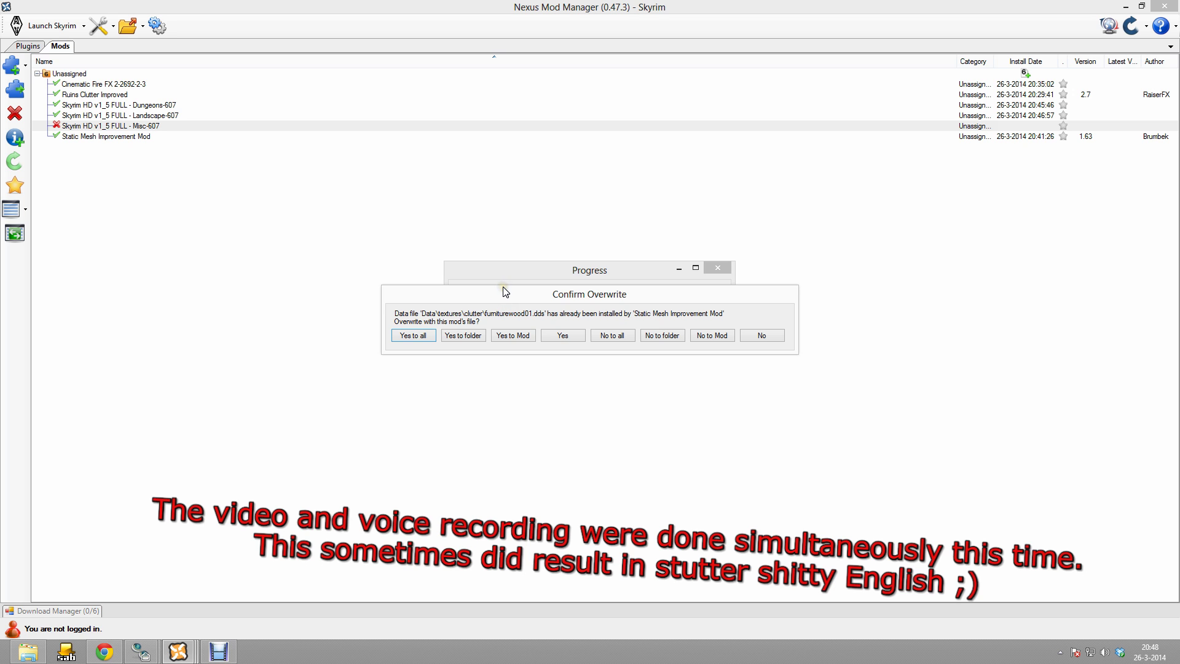
click(410, 337)
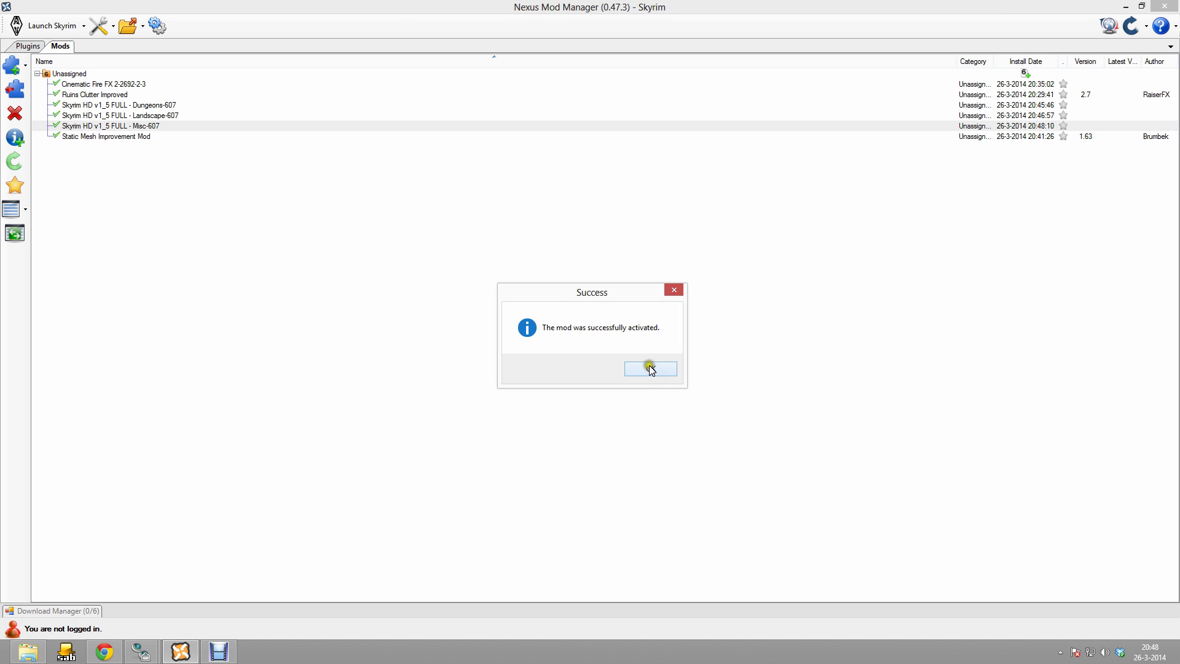
click(647, 371)
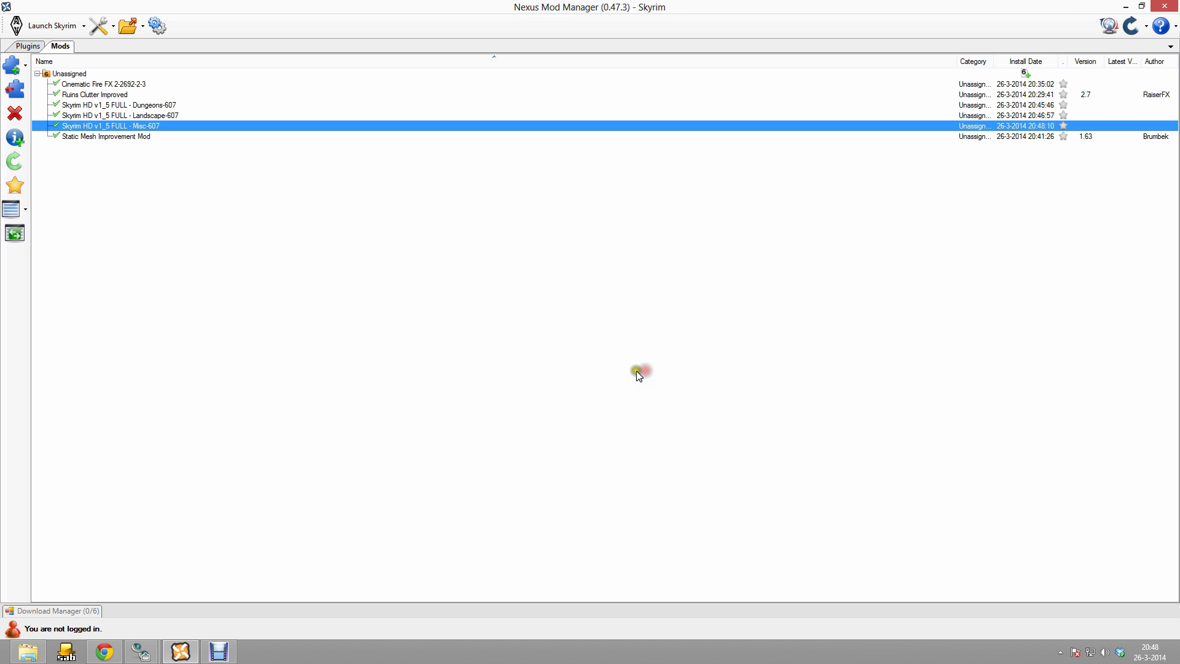
- Add the Skyrim HD v1_5 FULL - Towns-607.7z archive to the mod list
click(15, 67)
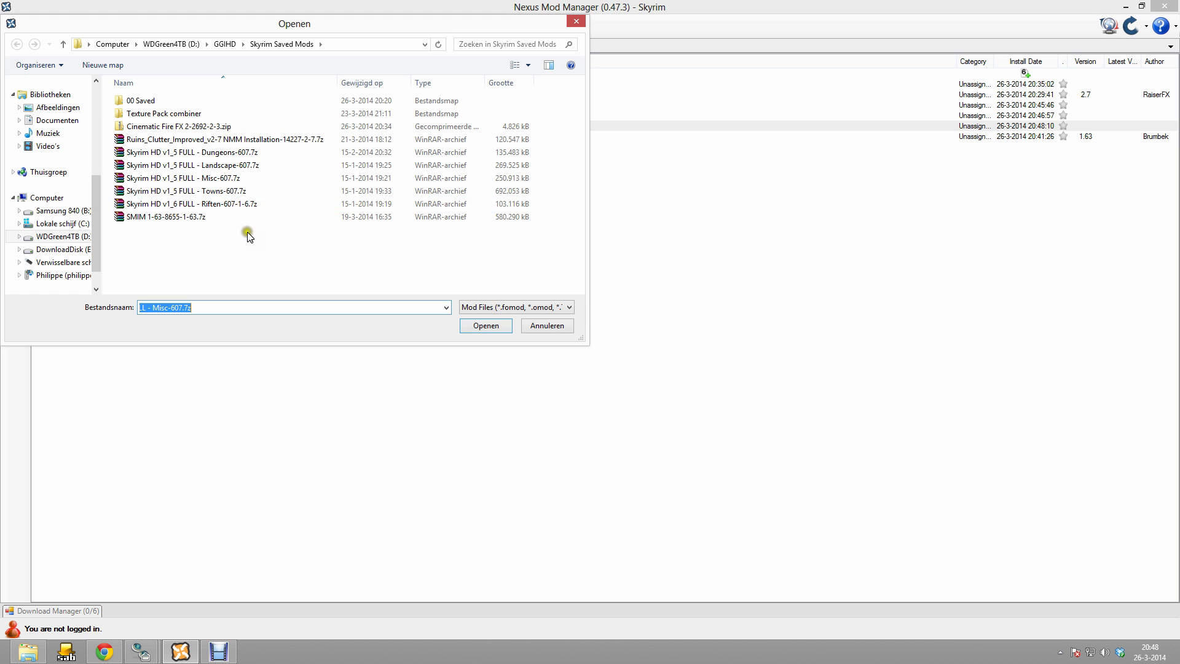
click(263, 190)
double_click(263, 191)
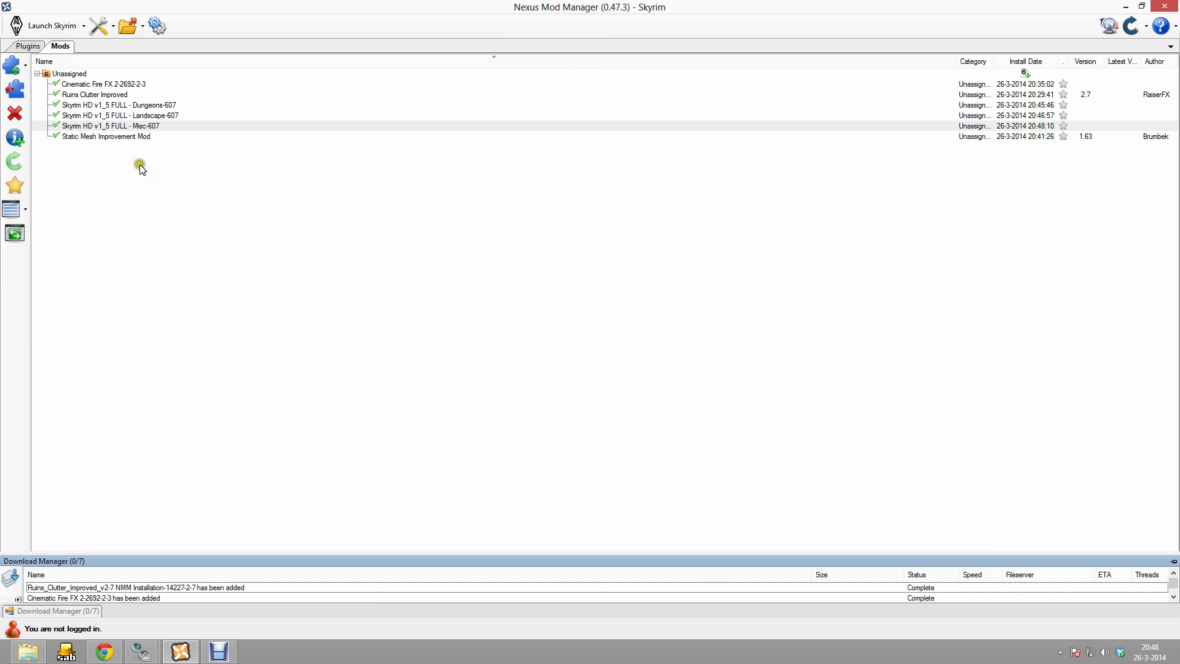
- Activate Skyrim HD v1_5 FULL - Towns-607 as a normal install, declining the Landscape upgrade and overwriting all conflicting files
click(168, 135)
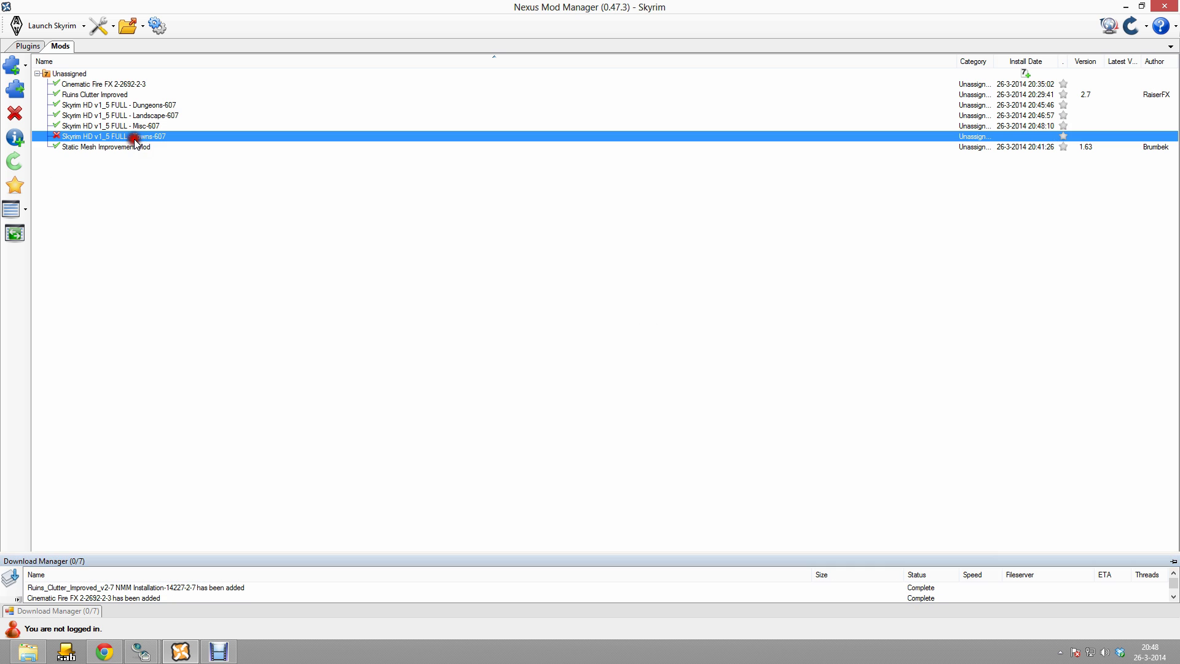
click(21, 86)
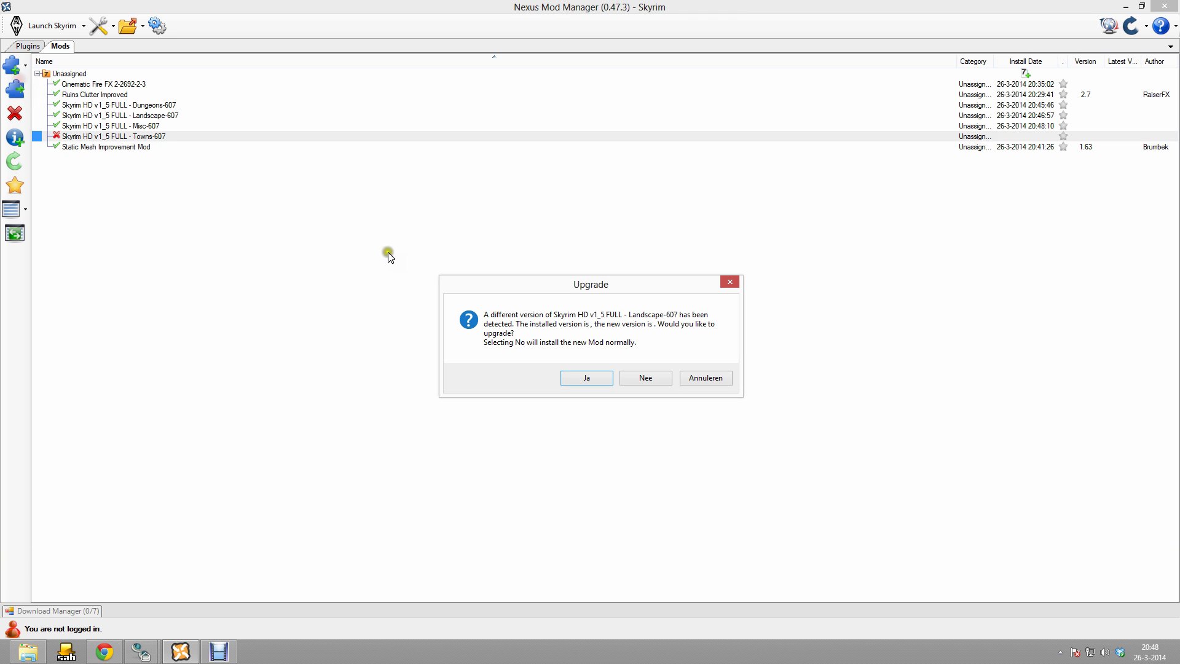
click(649, 381)
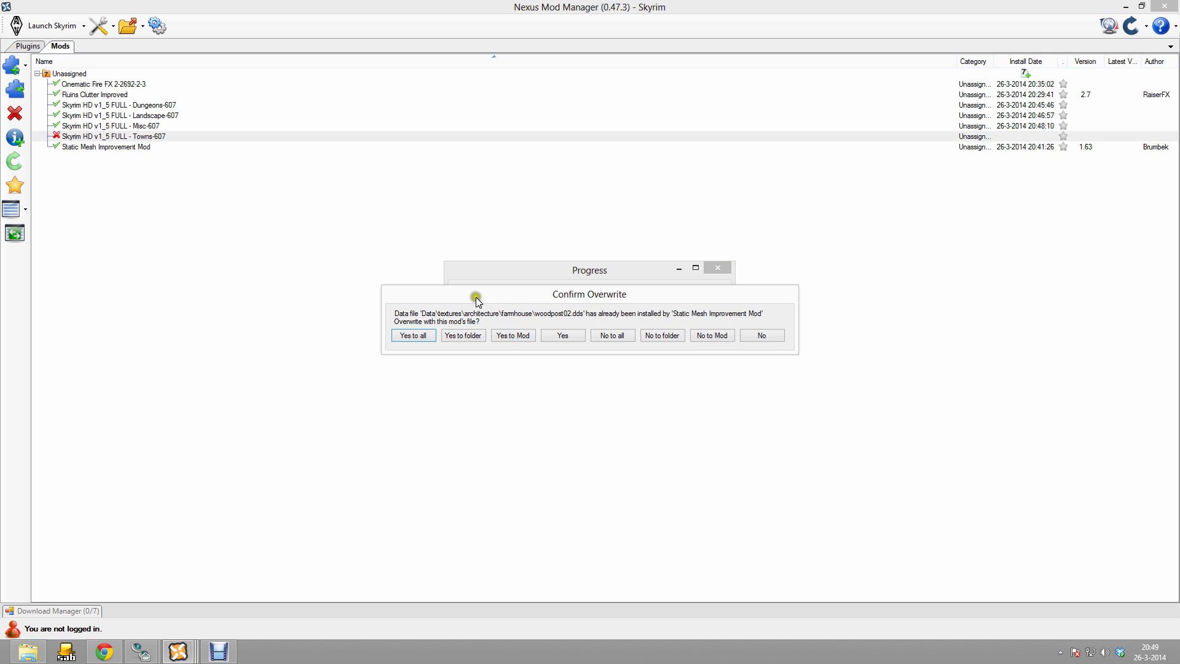
click(426, 335)
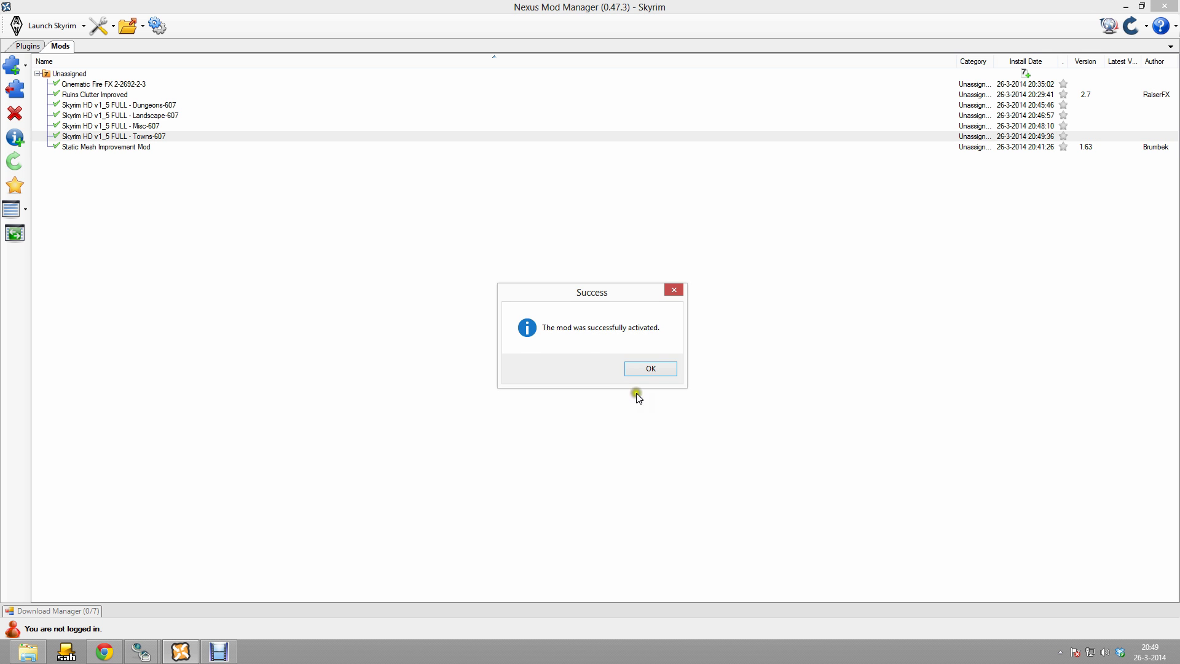
click(651, 369)
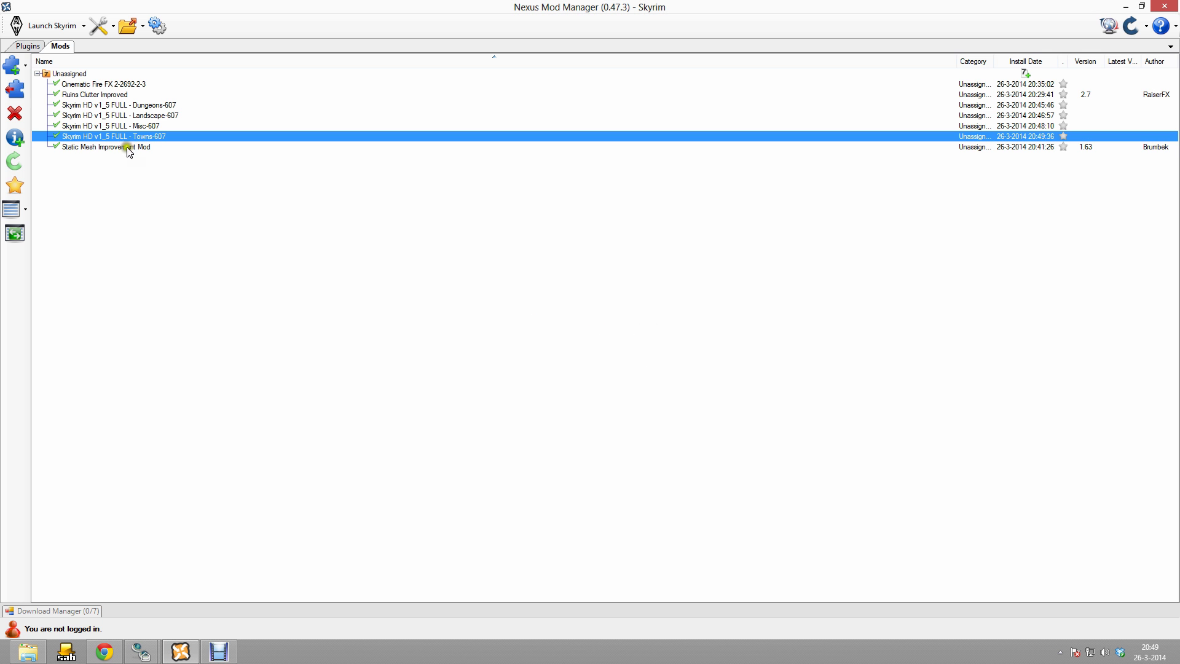
- Add Skyrim HD v1_6 FULL - Riften-607-1-6.7z to the mod list, activate it and dismiss the completion notice
click(19, 61)
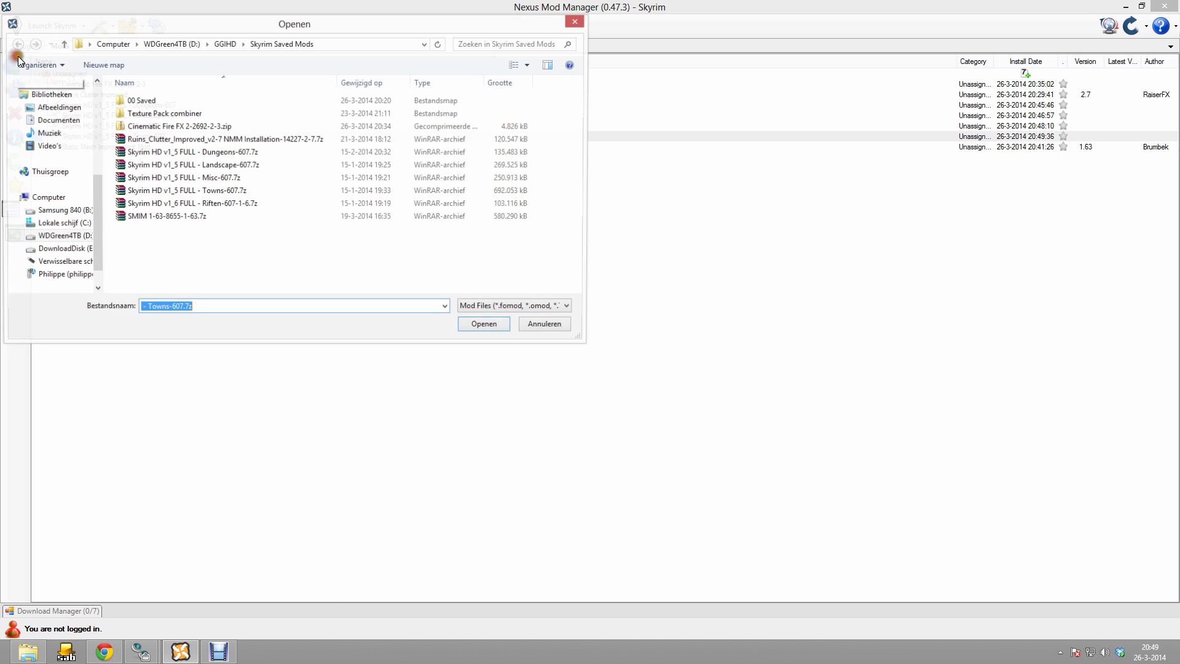
double_click(217, 205)
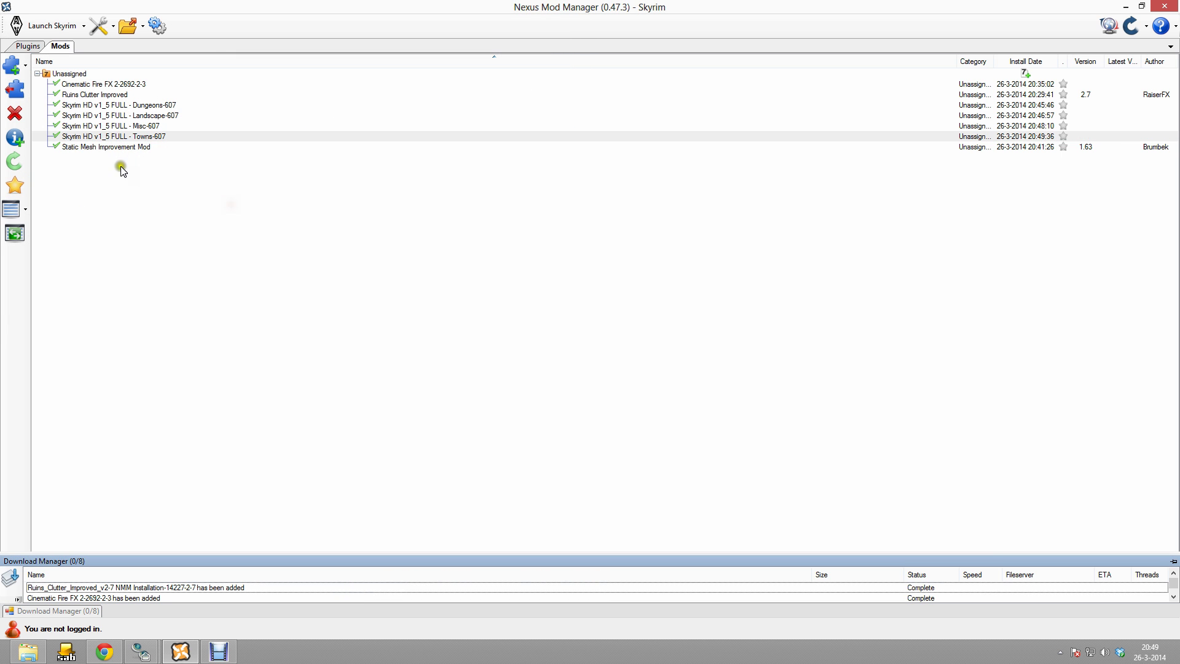
click(87, 147)
click(14, 90)
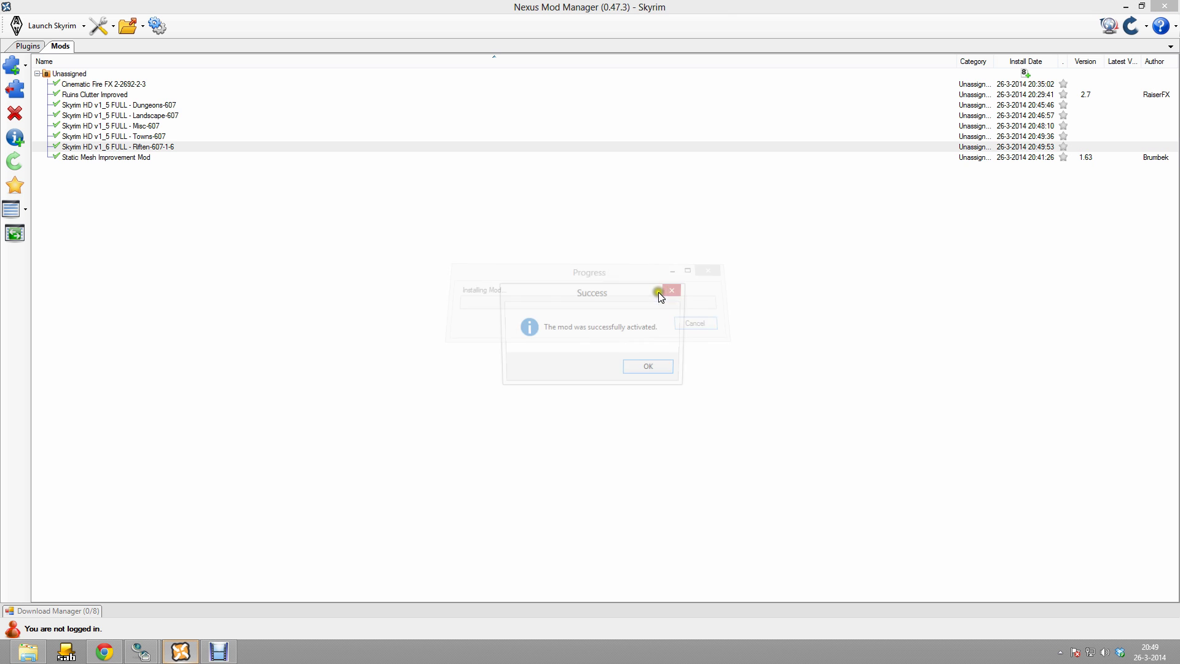
click(654, 371)
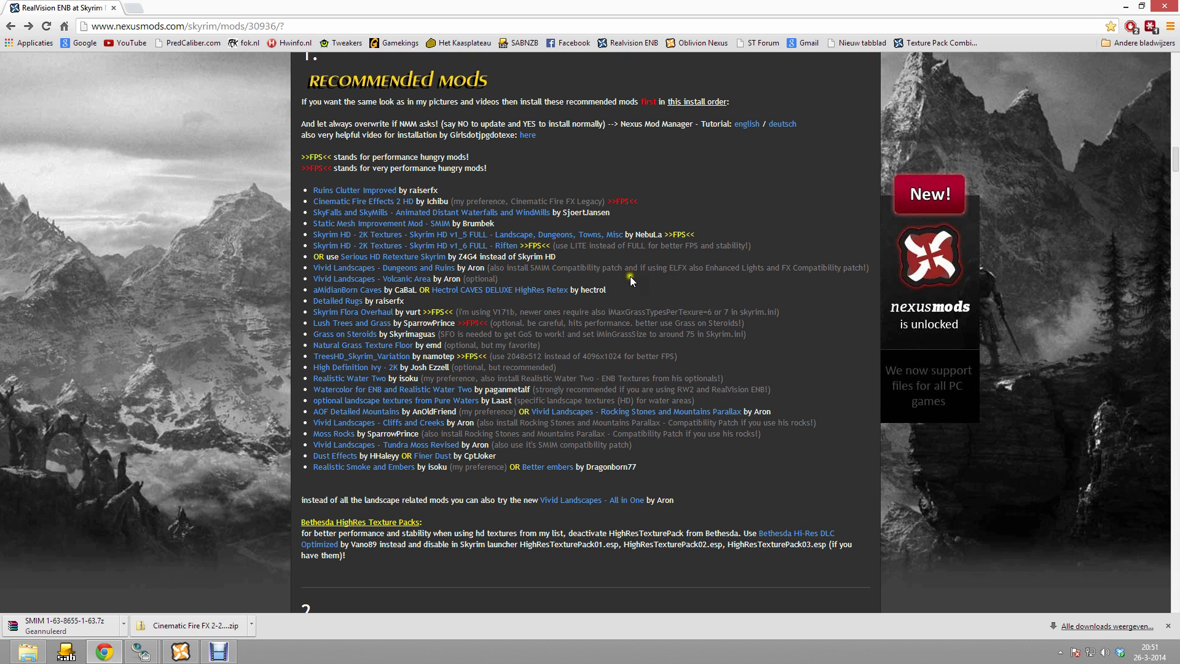
- Open the Vivid Landscapes - Dungeons and Ruins page from the recommended mods in a new tab and show its downloadable files
right_click(415, 273)
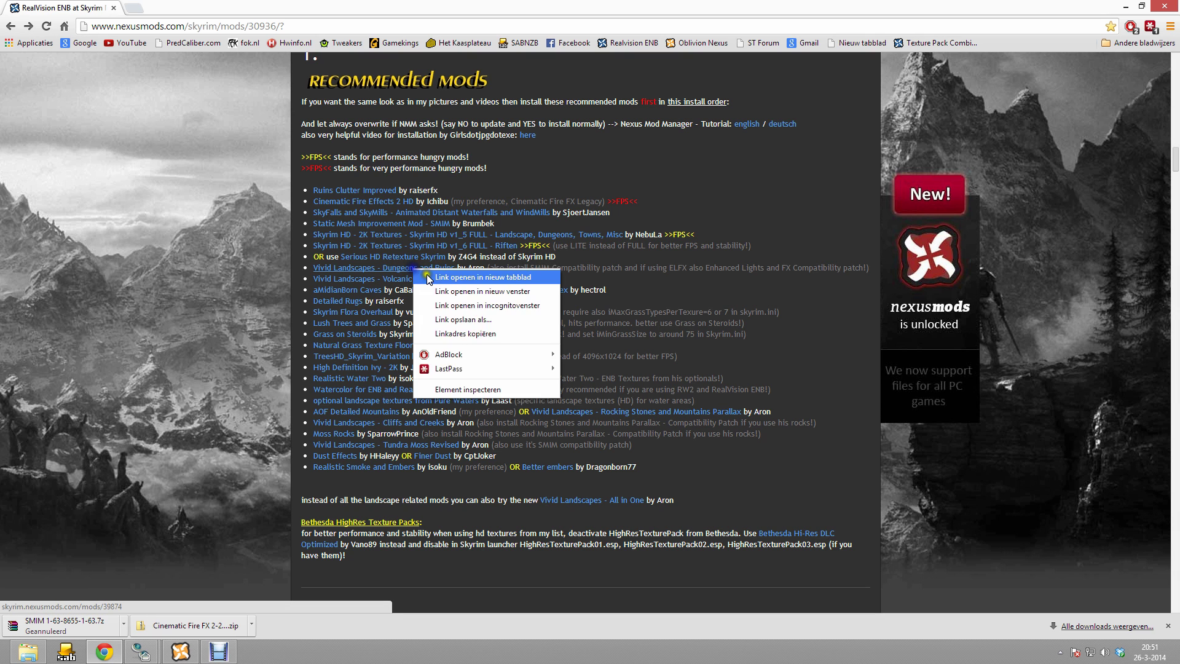
click(430, 274)
key(ctrl+Tab)
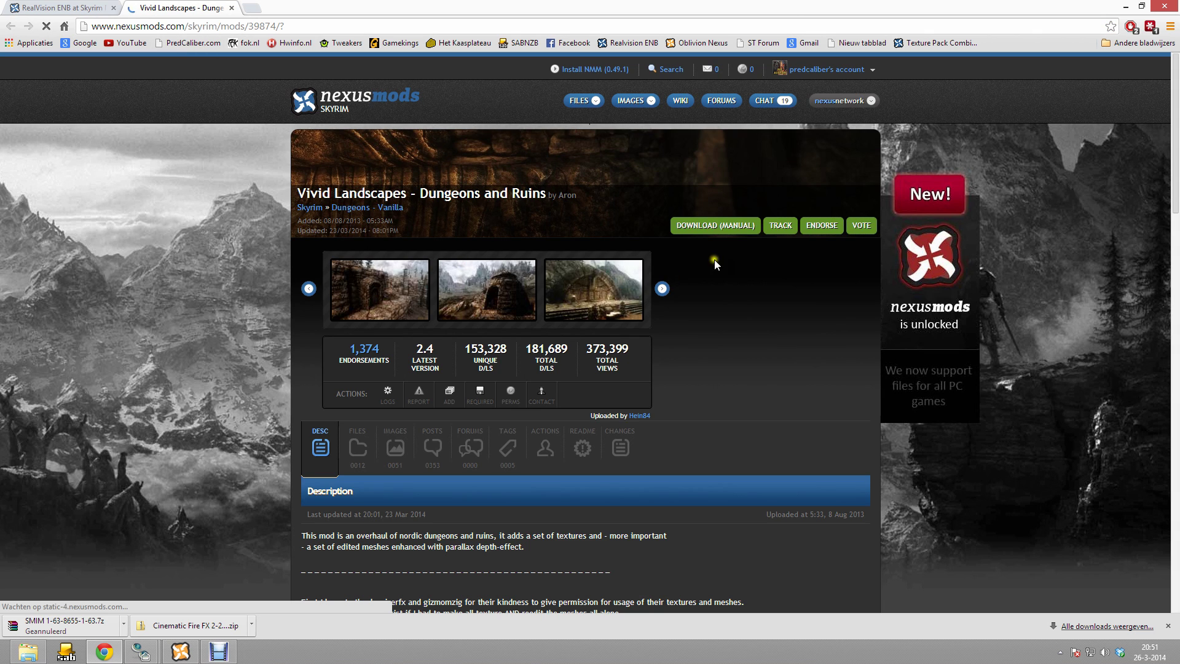
click(729, 225)
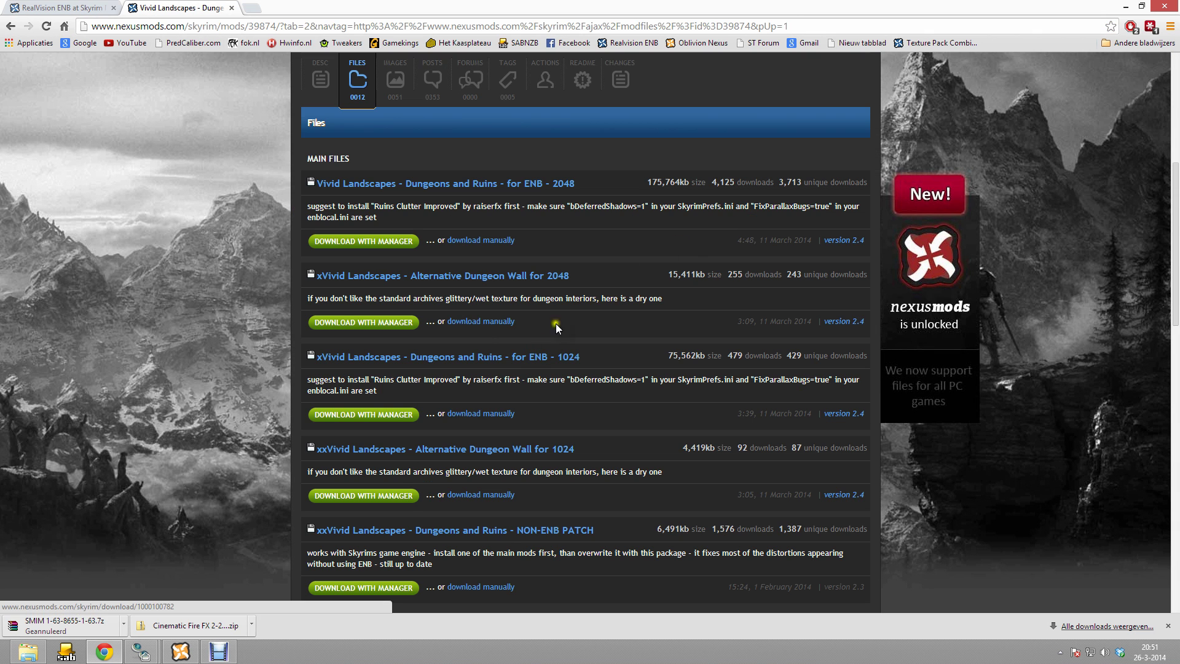
- Start a manual download of Vivid Landscapes - Dungeons and Ruins - for ENB - 2048 from London (N2) into Skyrim Saved Mods, and cancel it
right_click(528, 185)
click(230, 206)
right_click(459, 183)
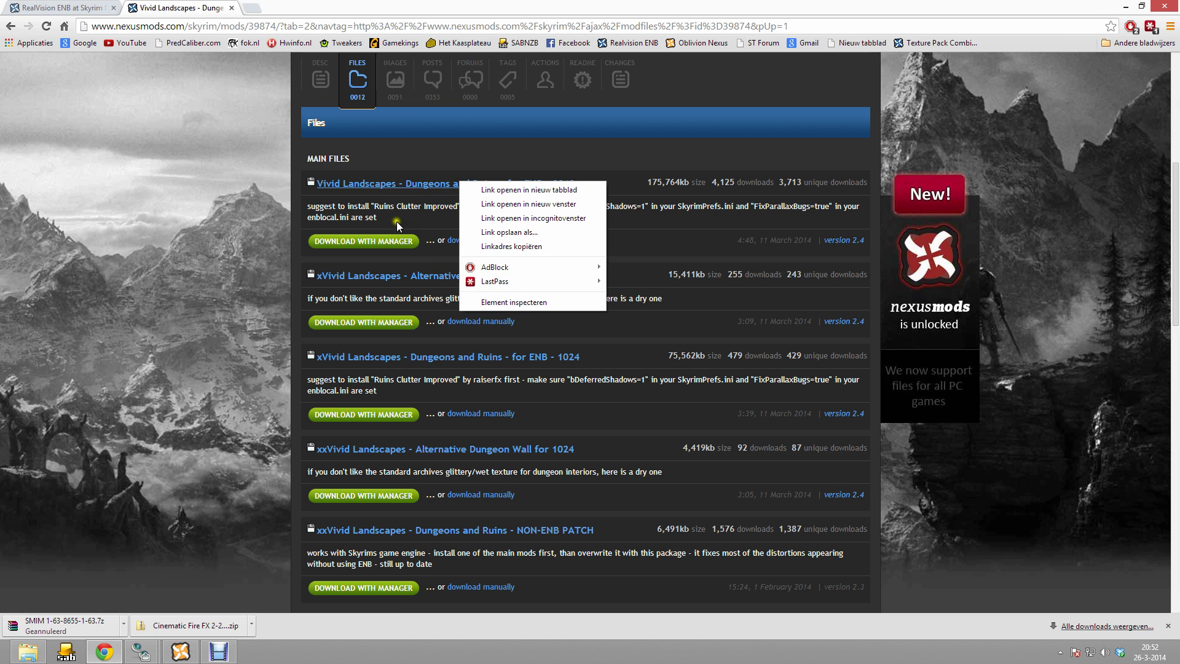
click(412, 209)
click(472, 240)
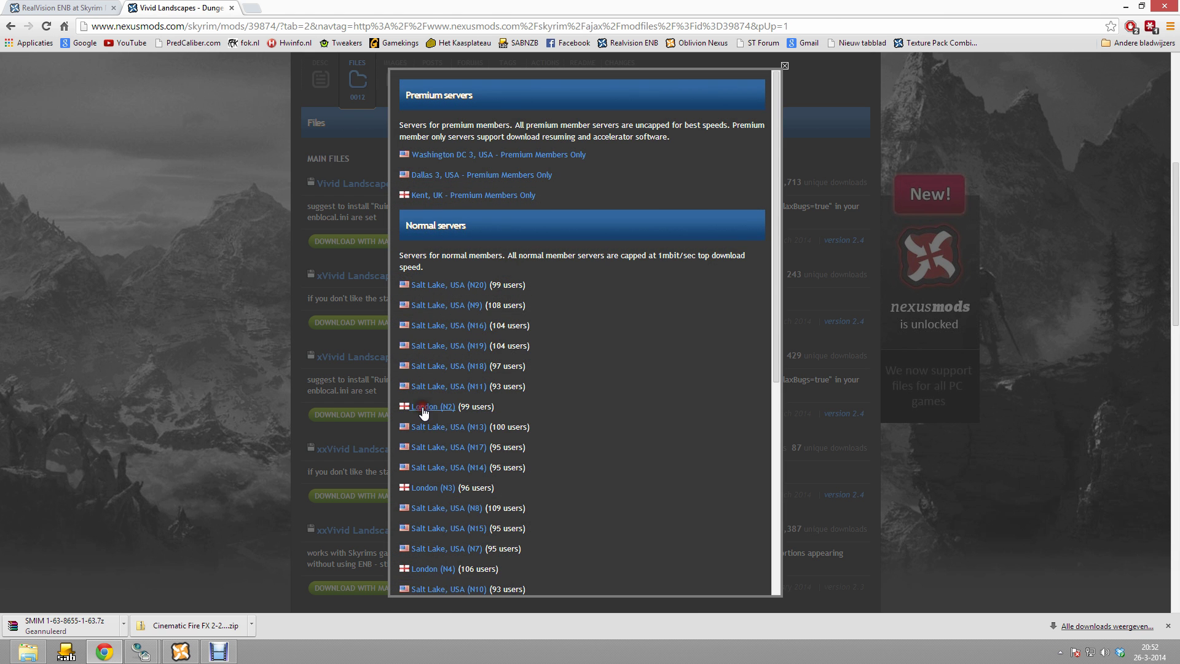
click(423, 407)
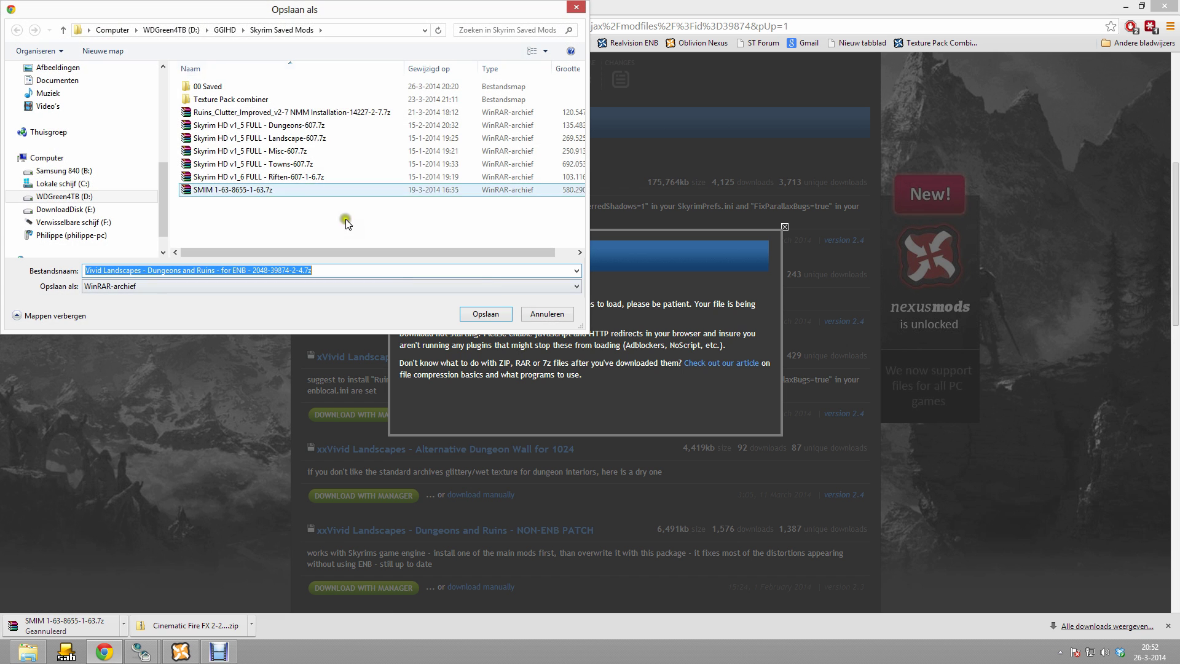
click(483, 316)
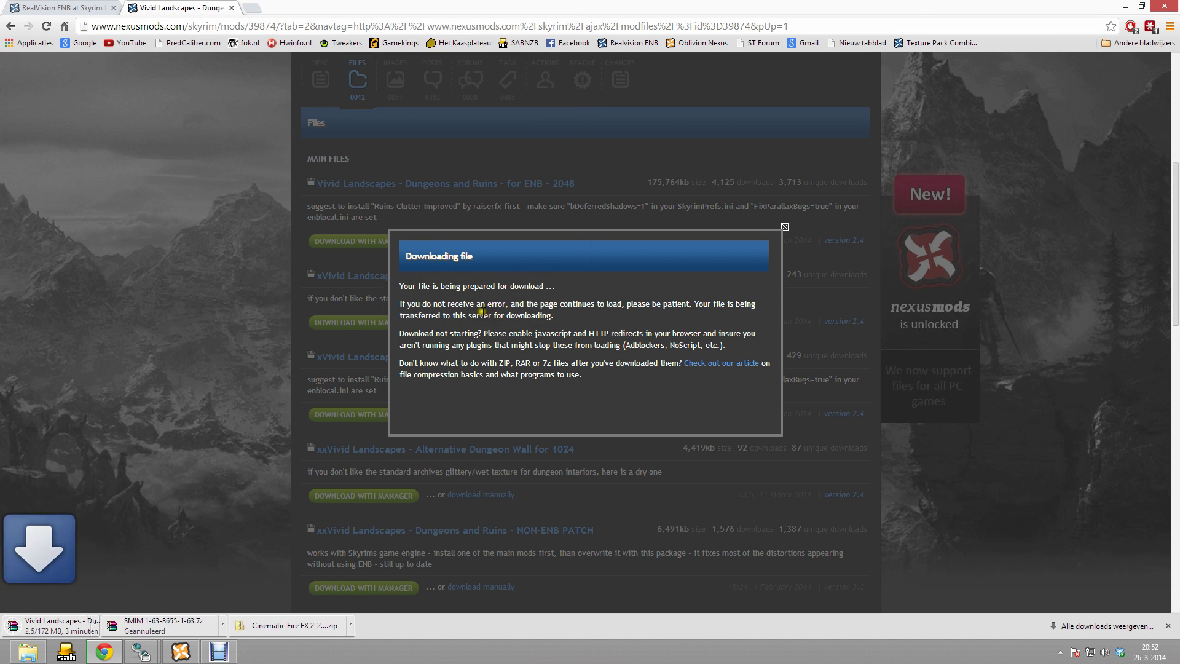
click(124, 623)
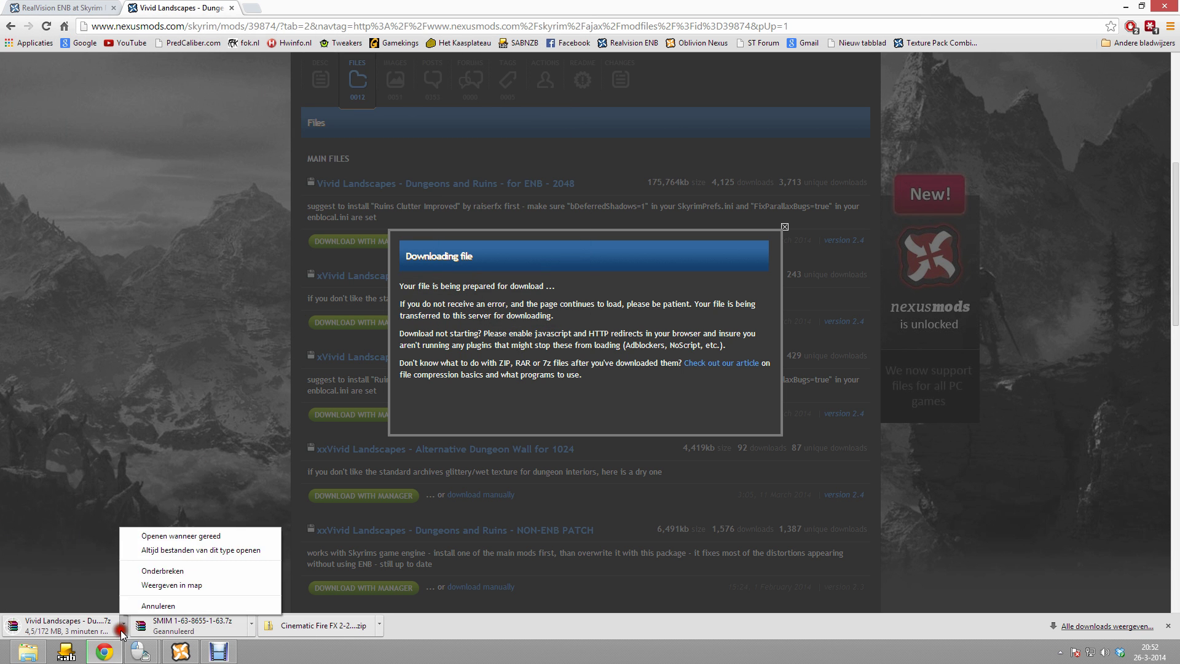
click(127, 607)
click(28, 652)
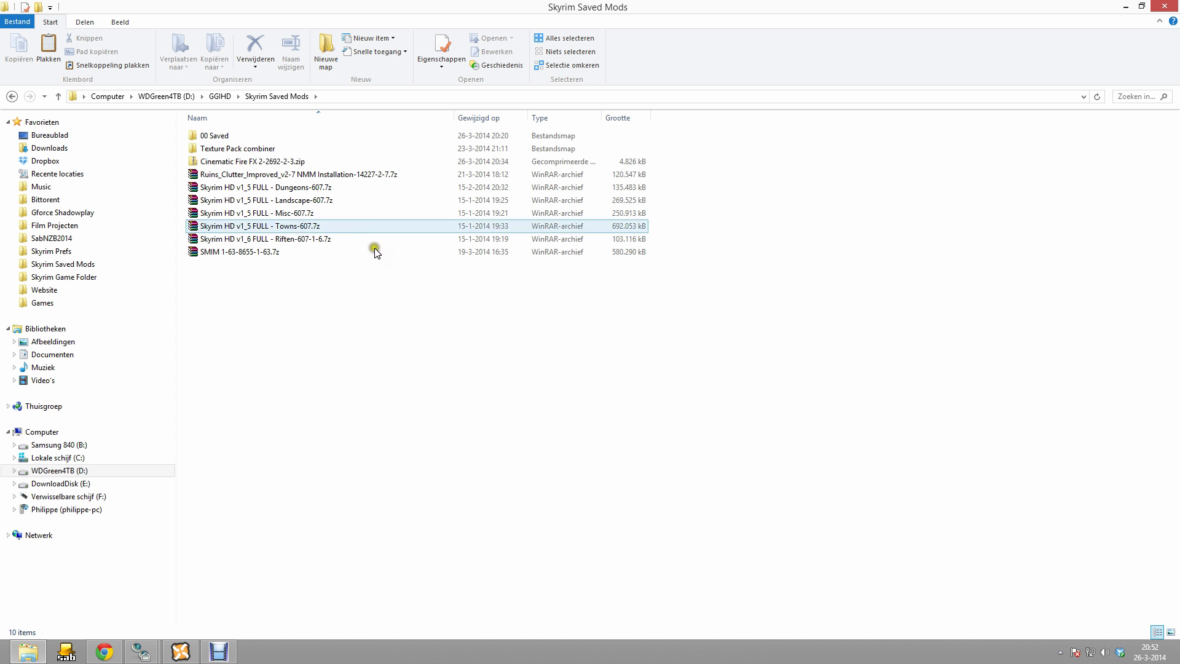
click(223, 153)
double_click(215, 136)
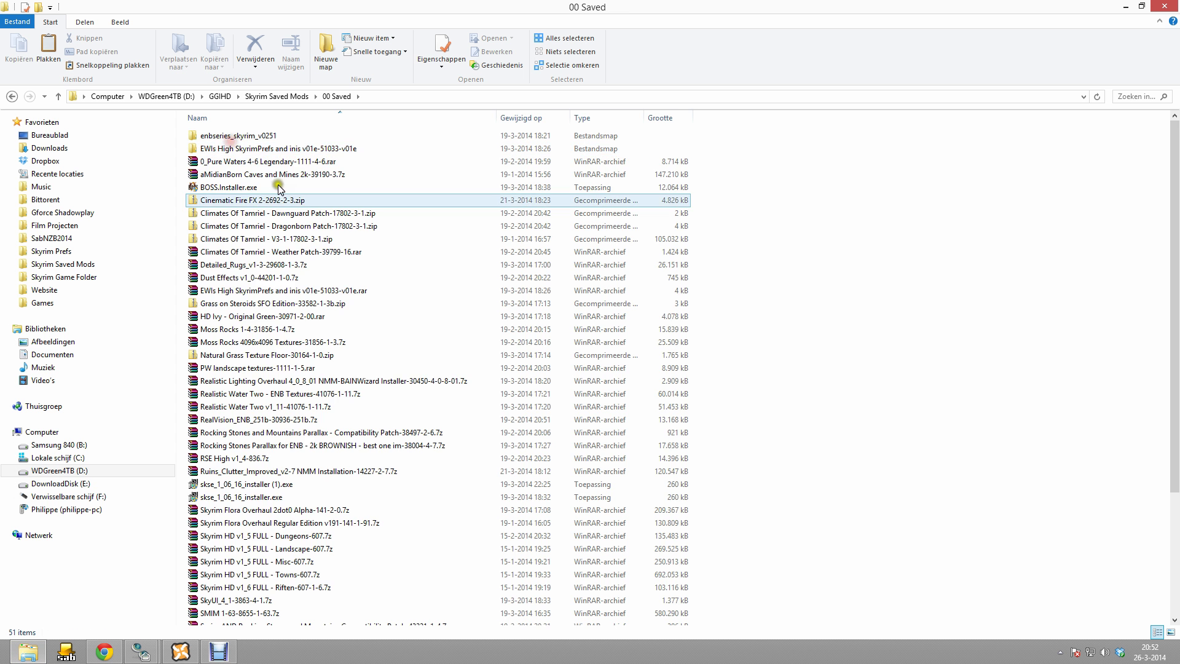
scroll(296, 369, down, 5)
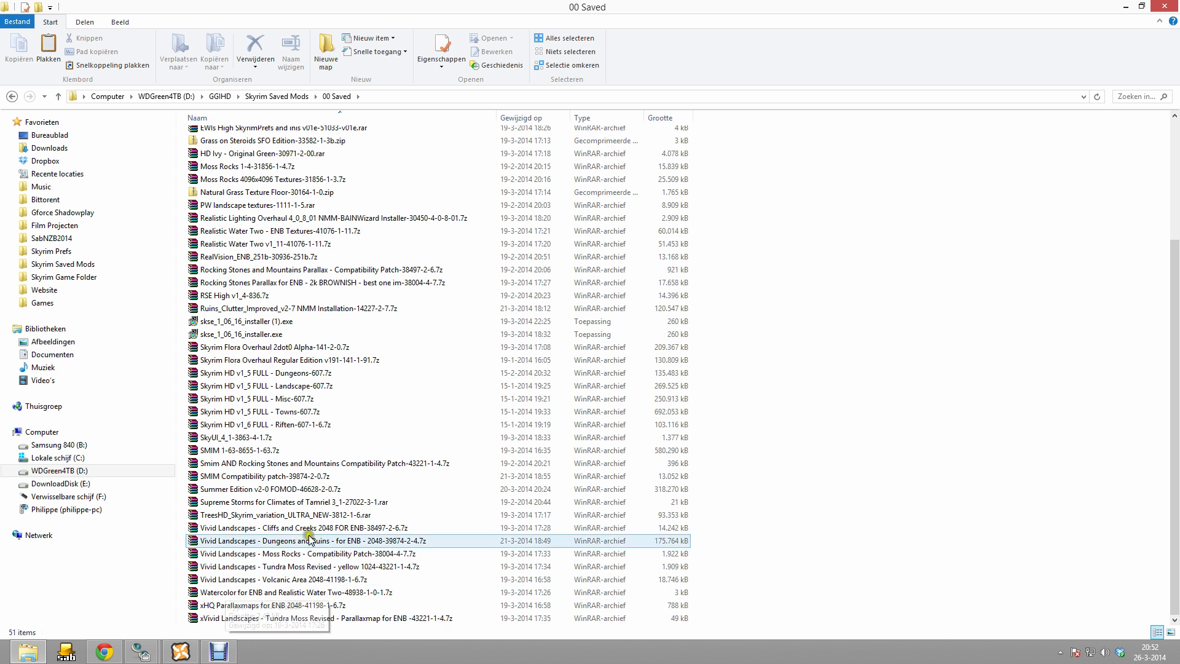
click(326, 544)
right_click(326, 544)
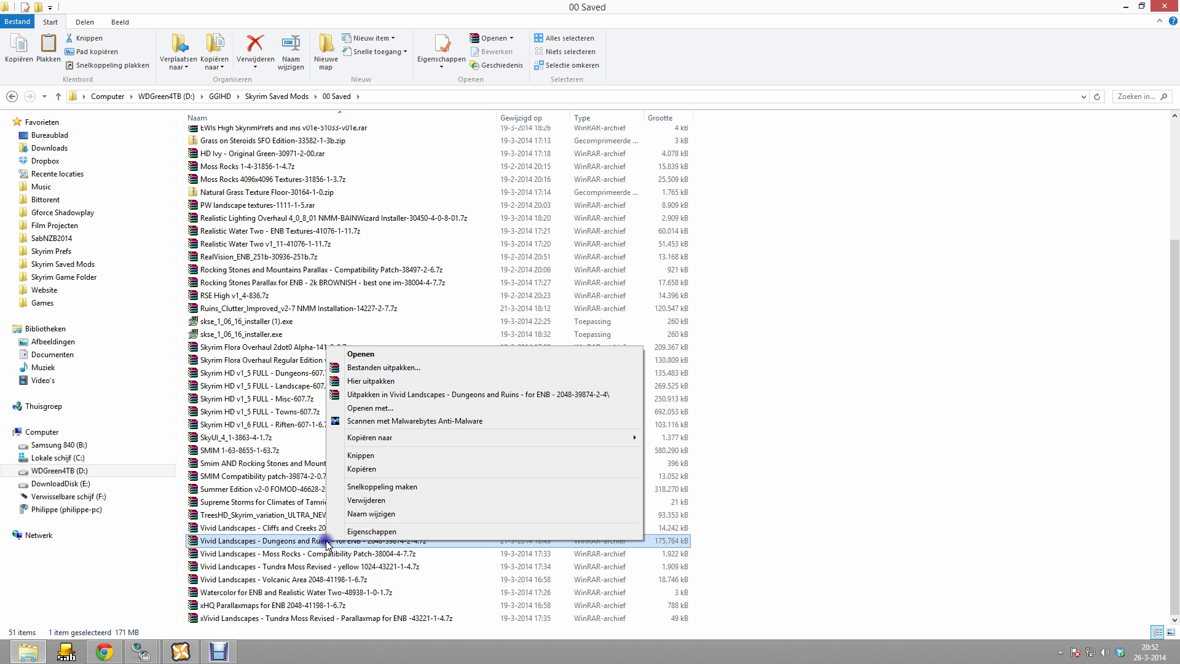
click(384, 466)
click(285, 97)
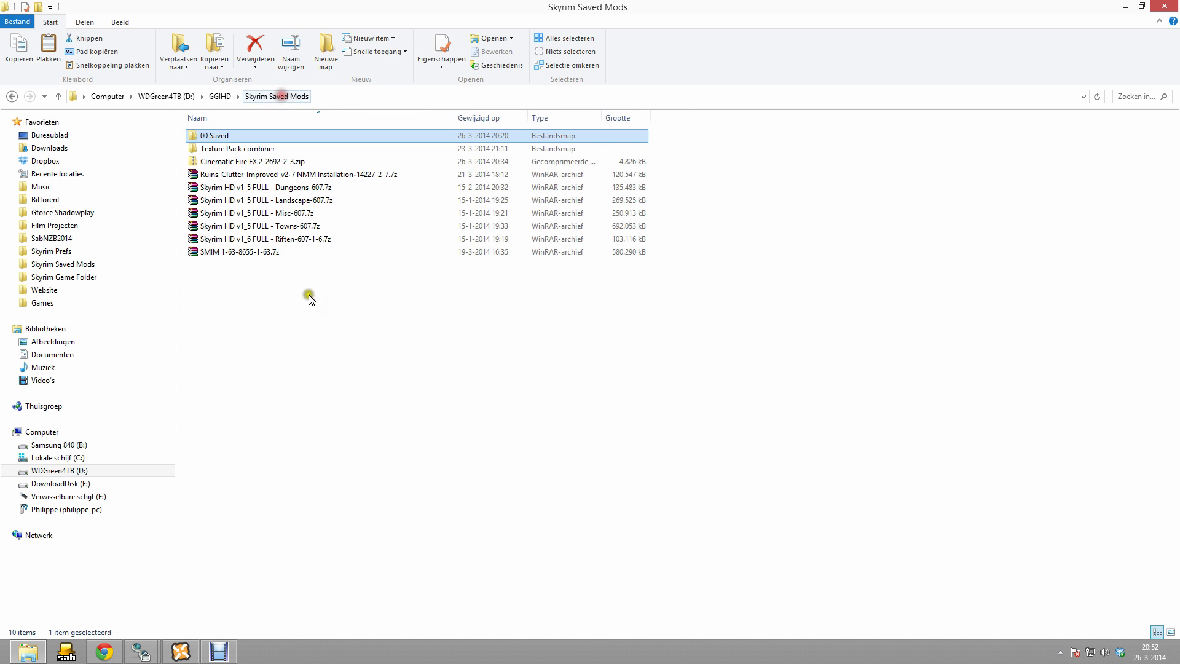
right_click(228, 312)
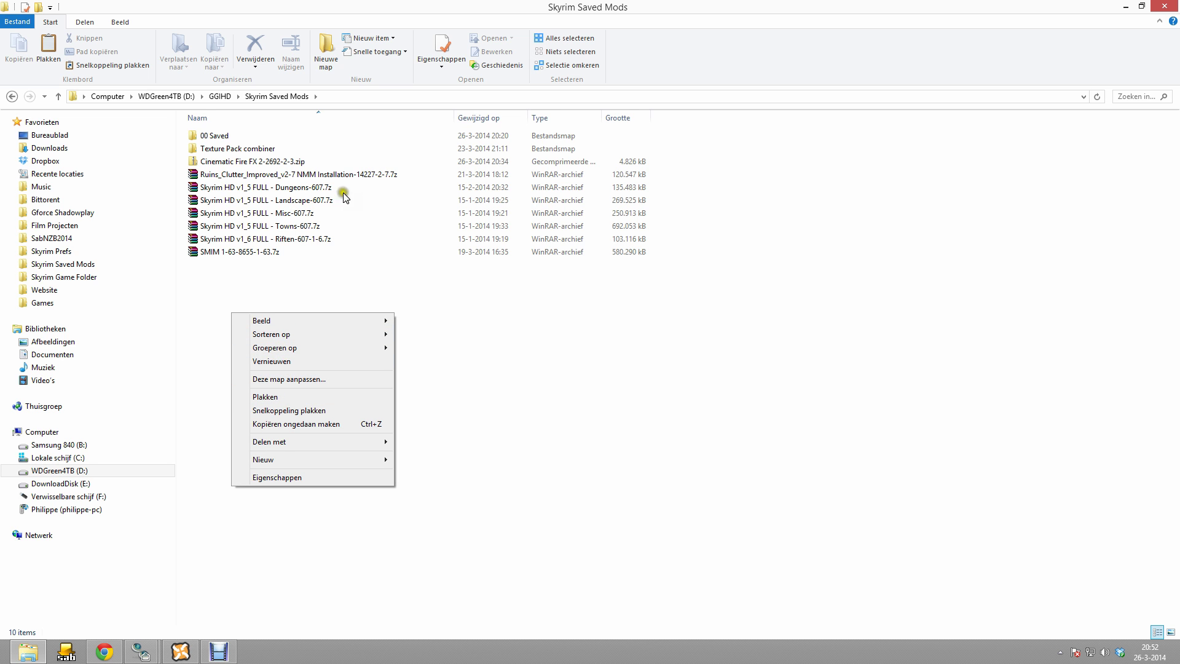
click(270, 397)
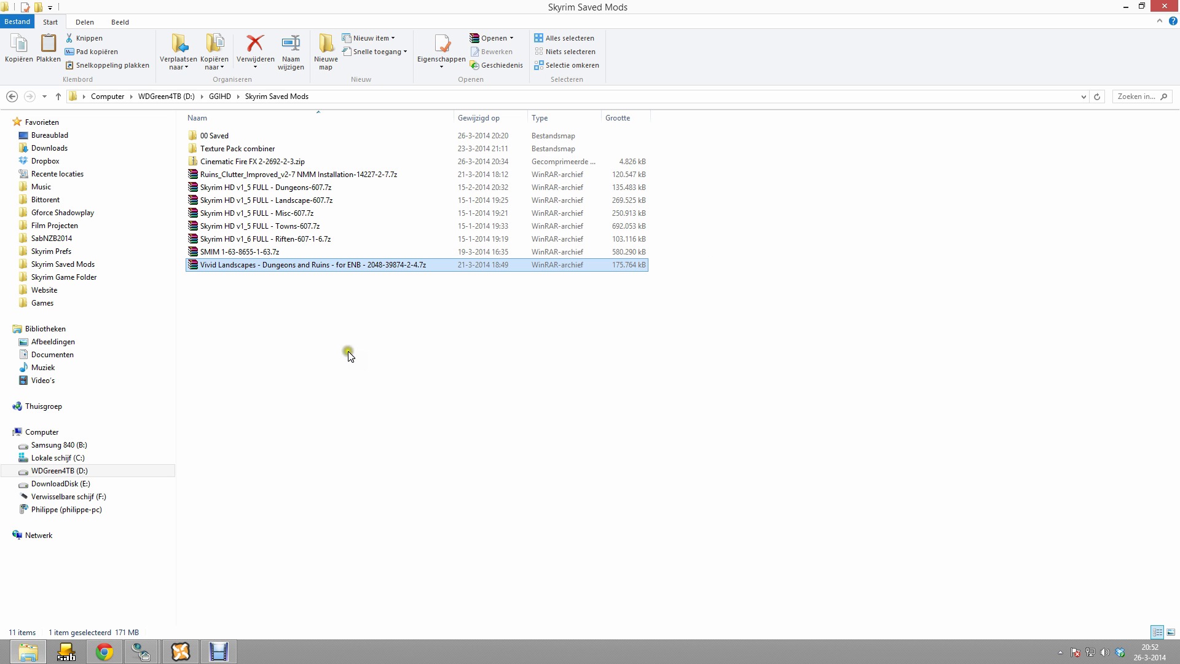
click(256, 350)
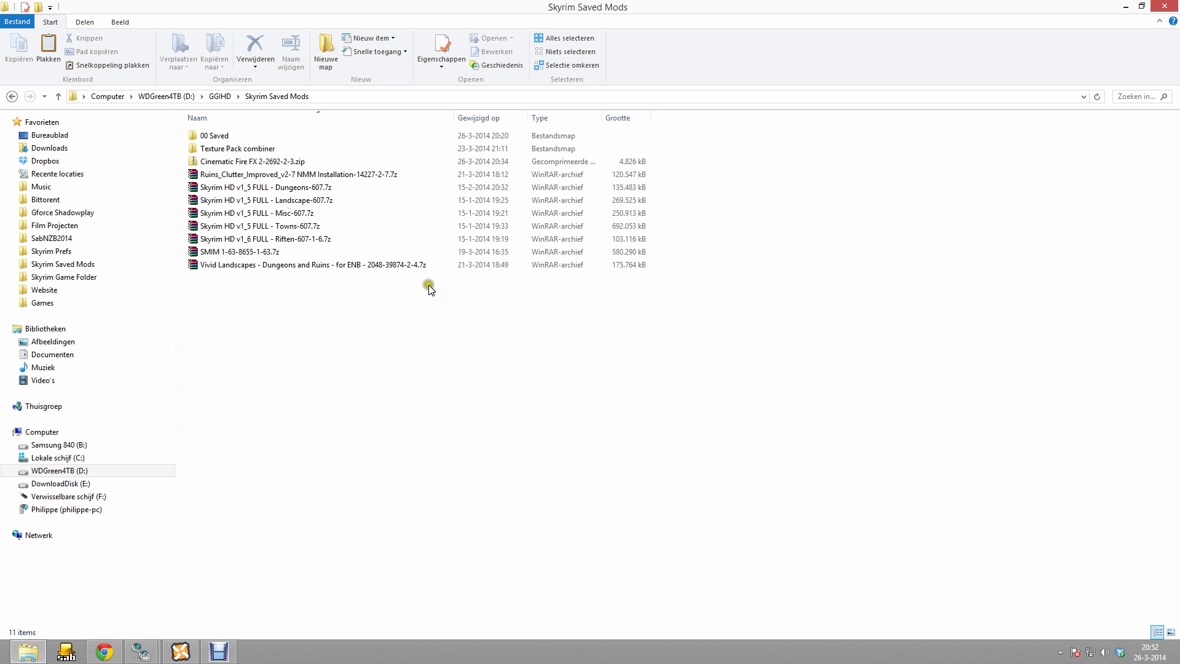
- Switch to Nexus Mod Manager, add the Vivid Landscapes - Dungeons and Ruins 2048 archive and activate it, overwriting all conflicting files
click(181, 651)
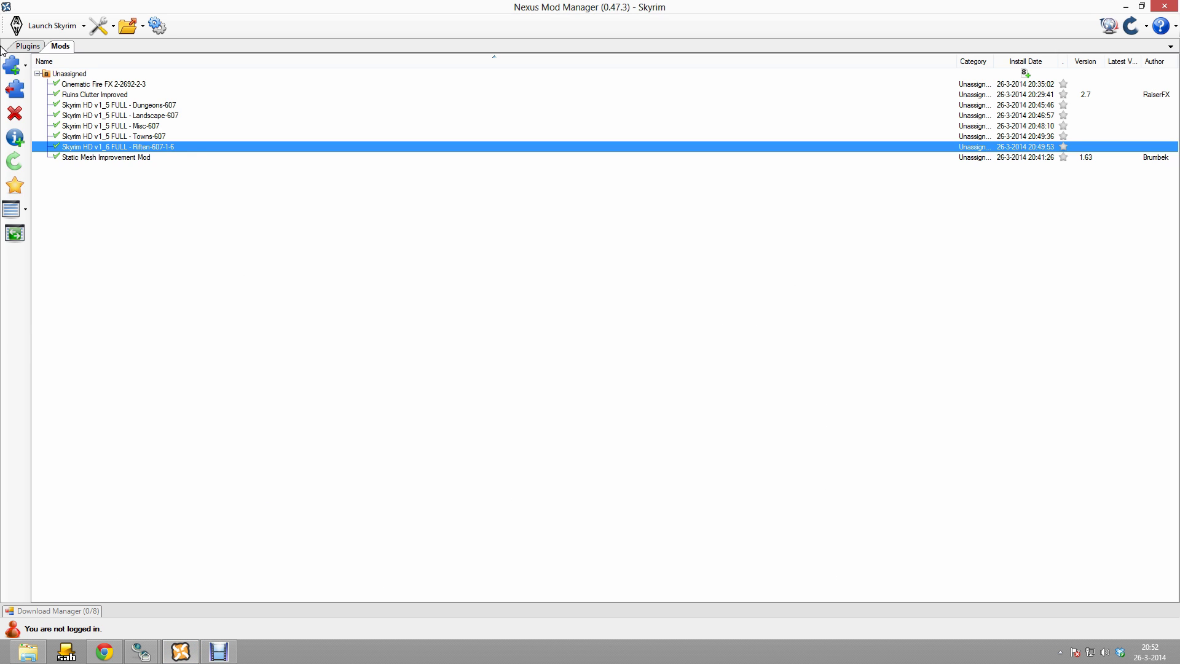
click(17, 67)
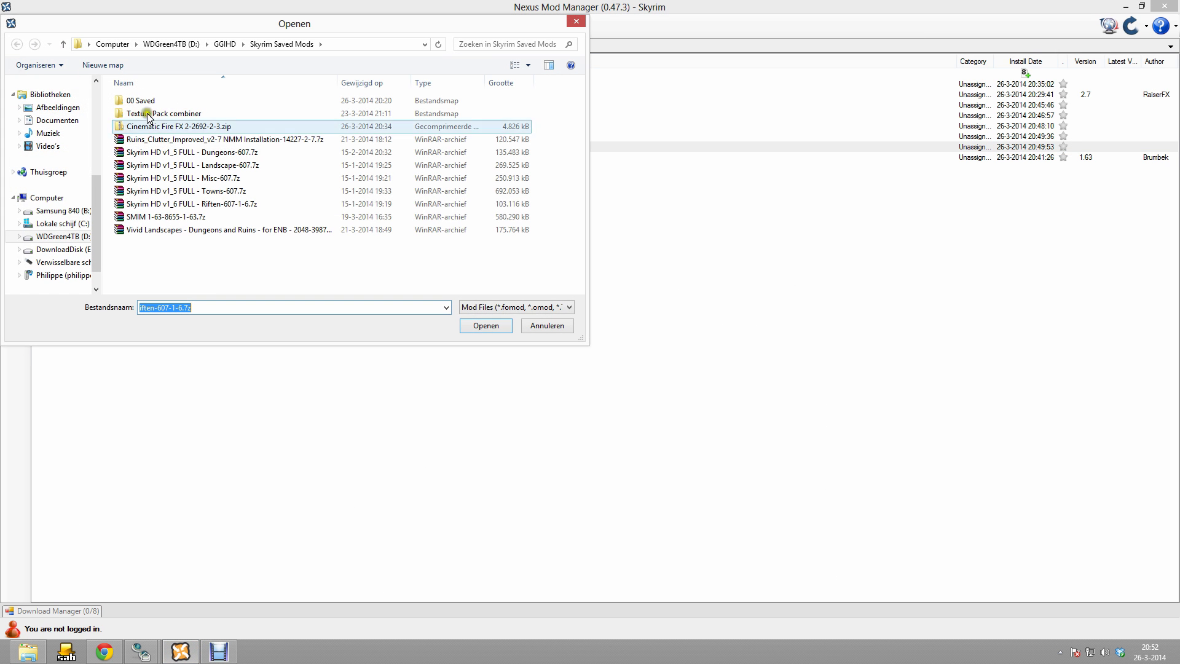
double_click(229, 231)
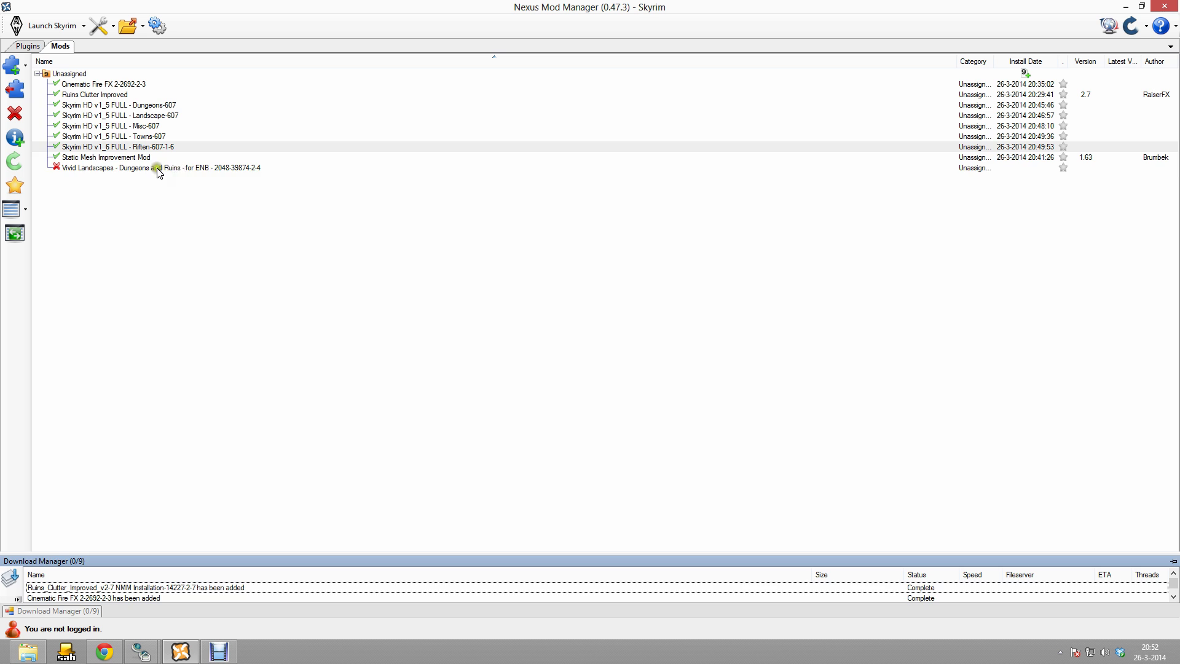
double_click(157, 168)
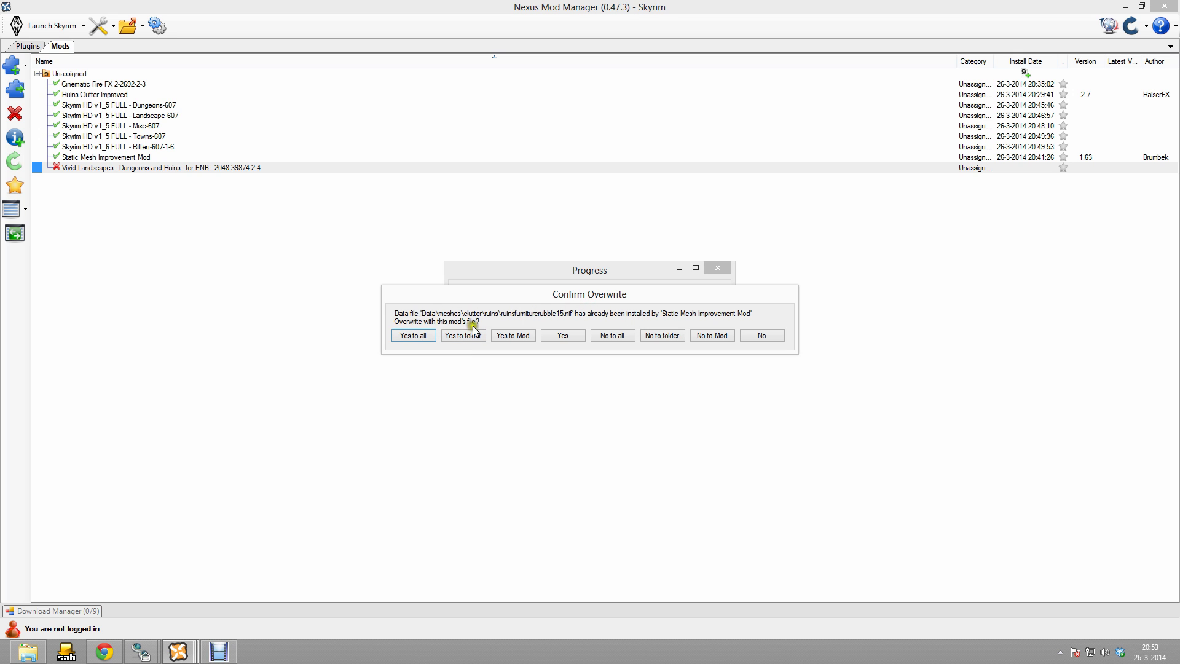
click(426, 335)
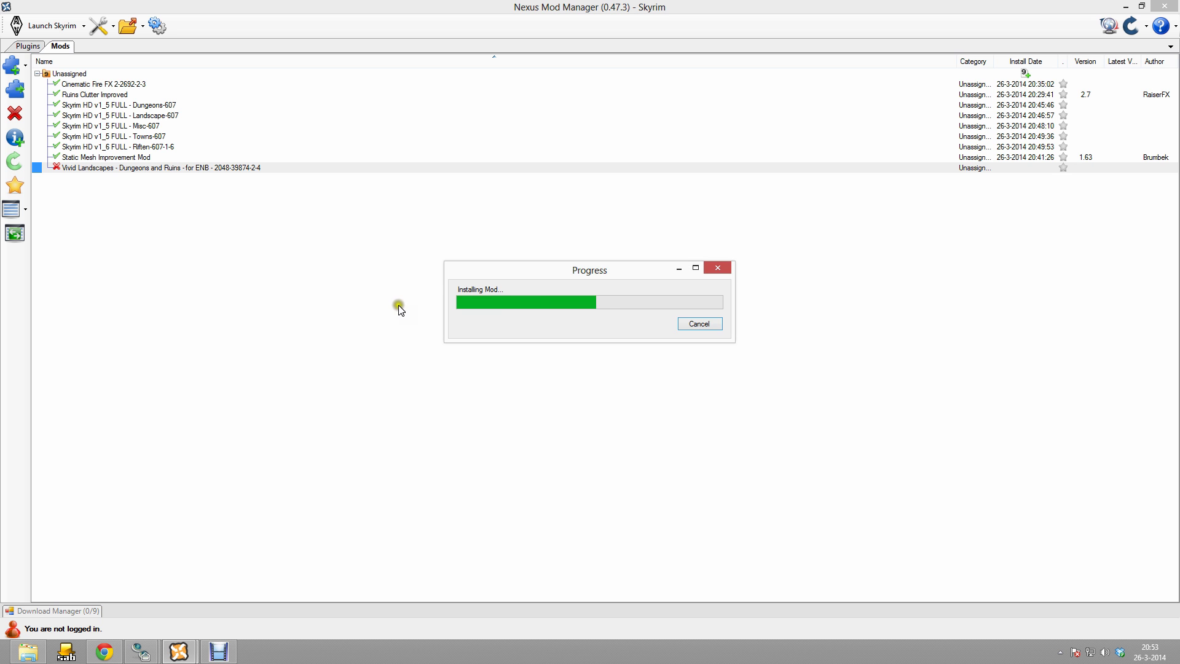
click(646, 368)
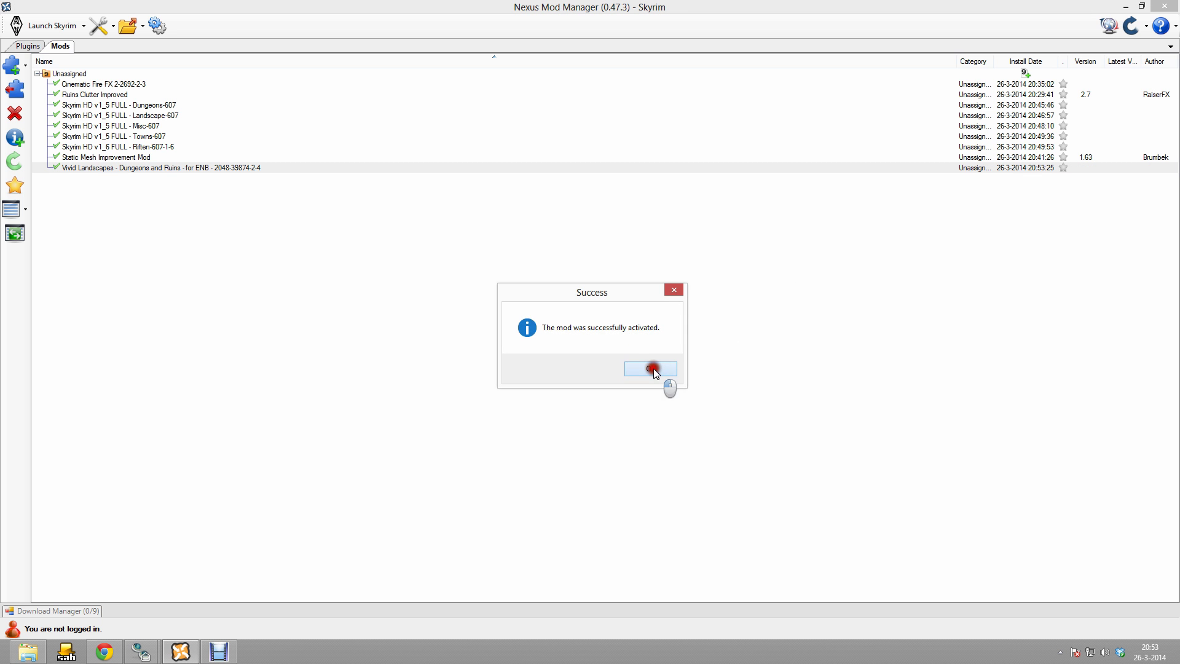
- In Chrome, dismiss the download notice and manually download the SMIM Compatibility patch from London (N2) into Skyrim Saved Mods
click(104, 651)
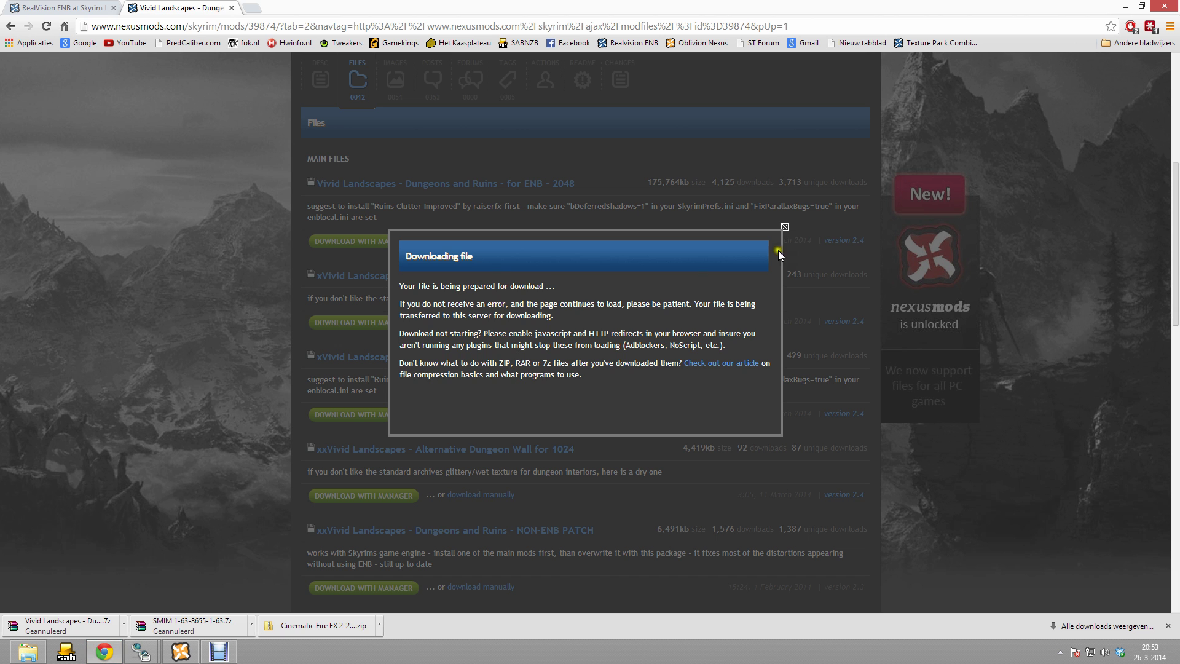
click(785, 229)
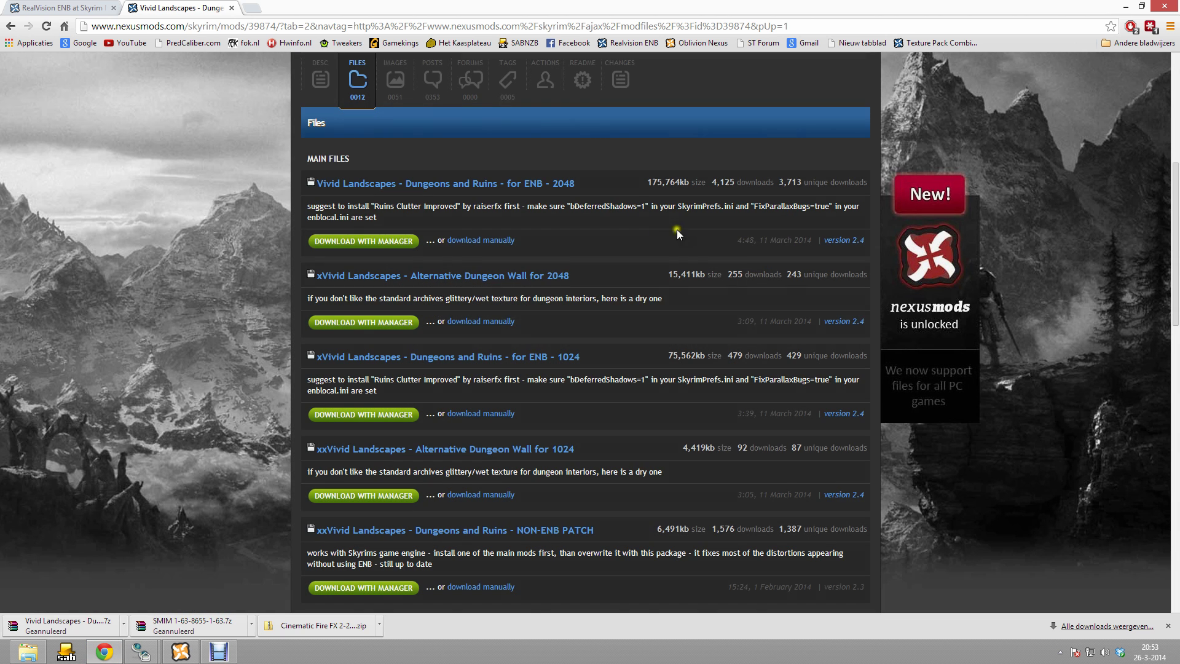
scroll(541, 223, down, 6)
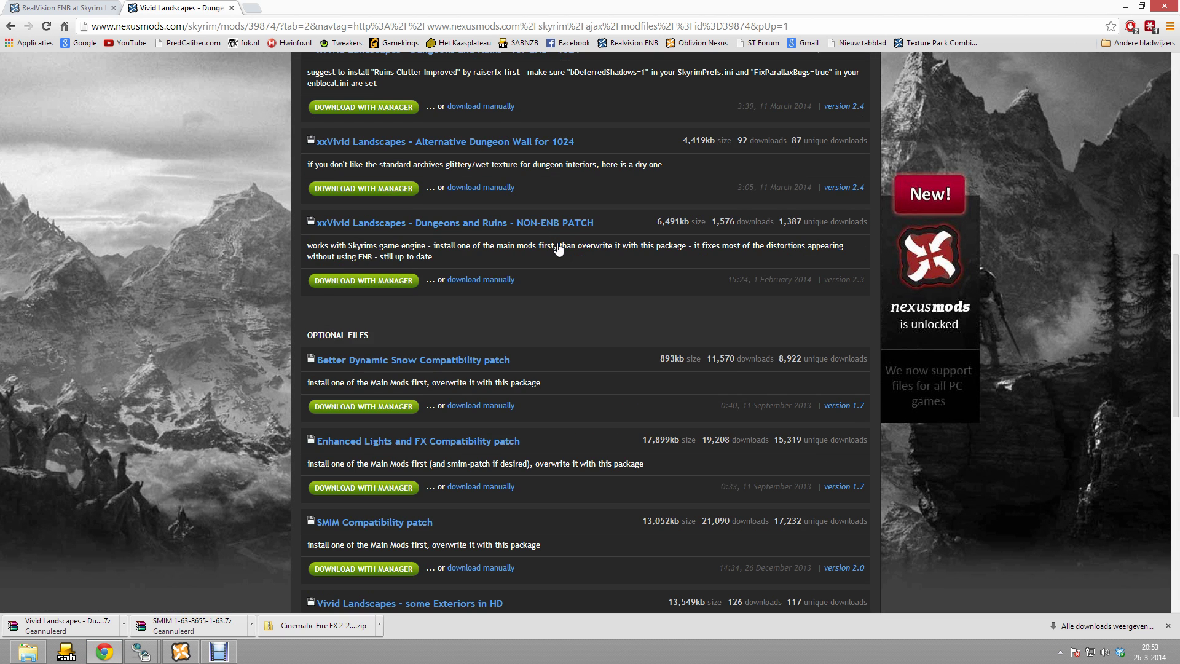
scroll(557, 244, down, 2)
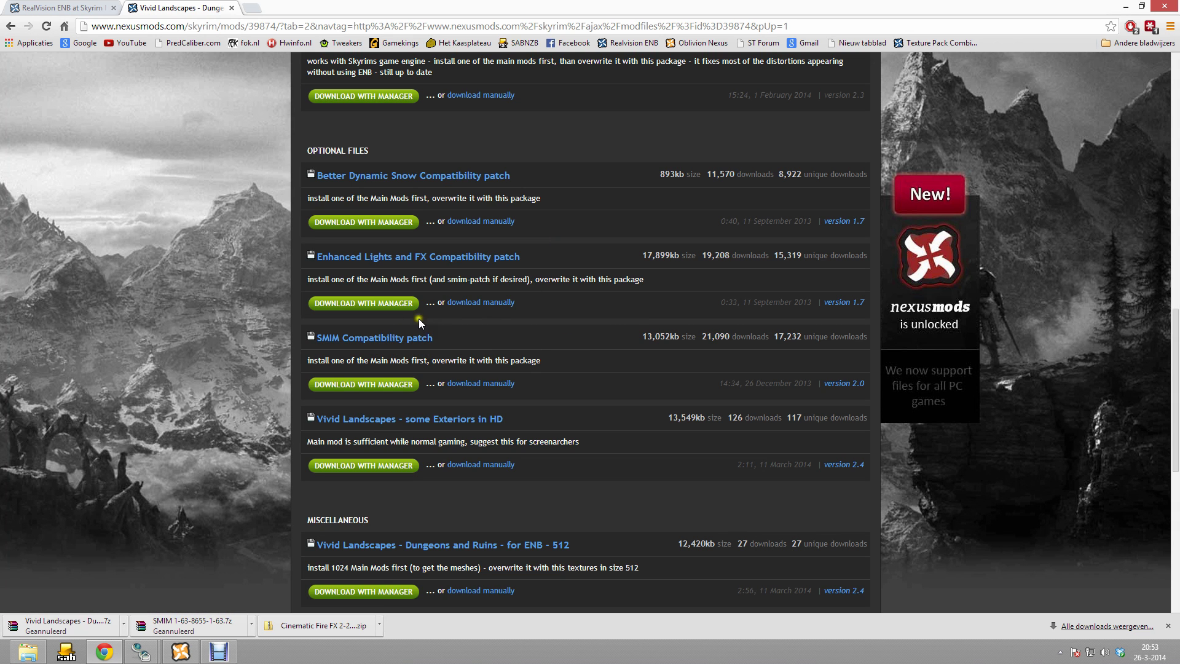
right_click(514, 321)
click(419, 362)
click(483, 381)
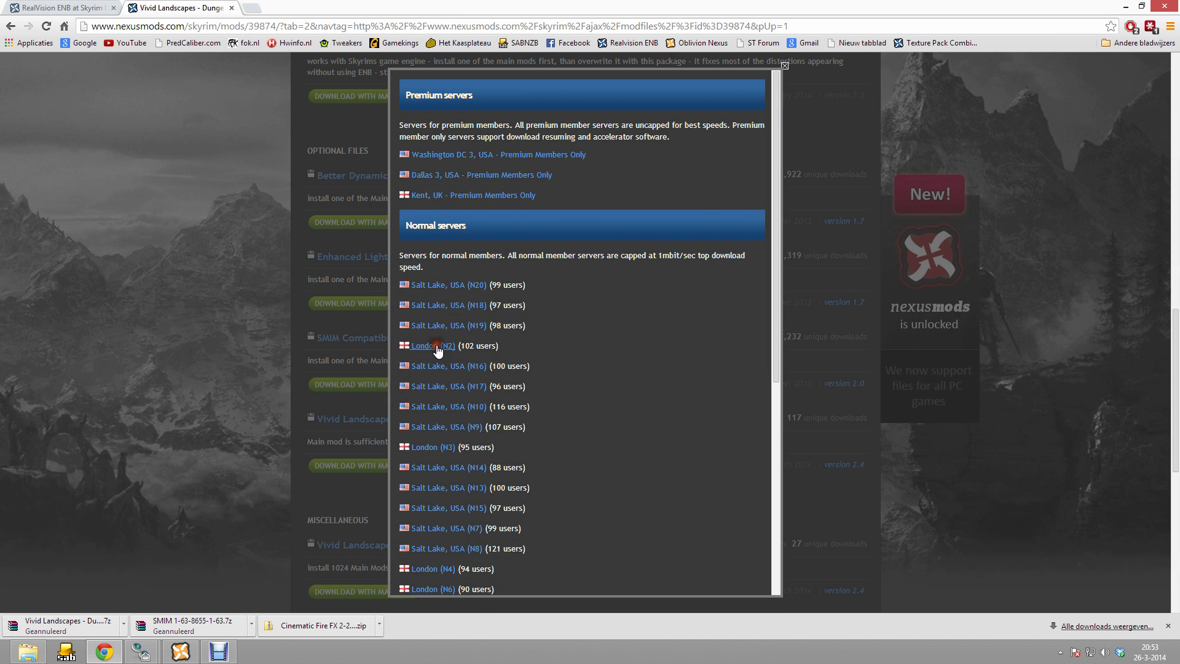
click(437, 347)
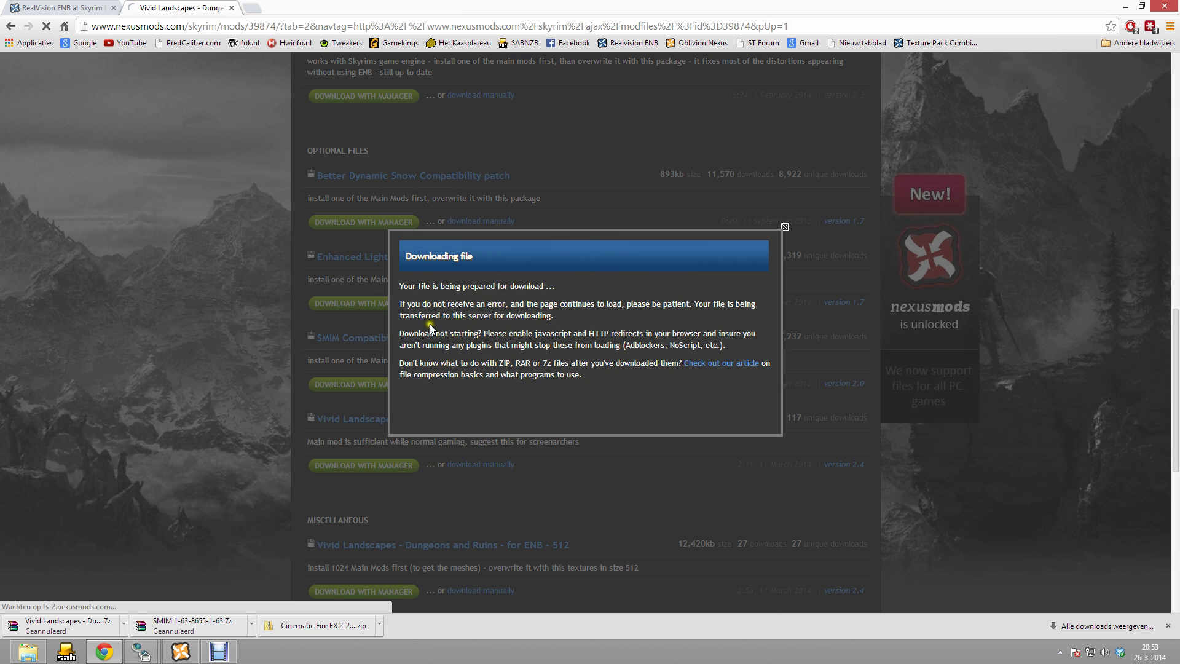
click(492, 314)
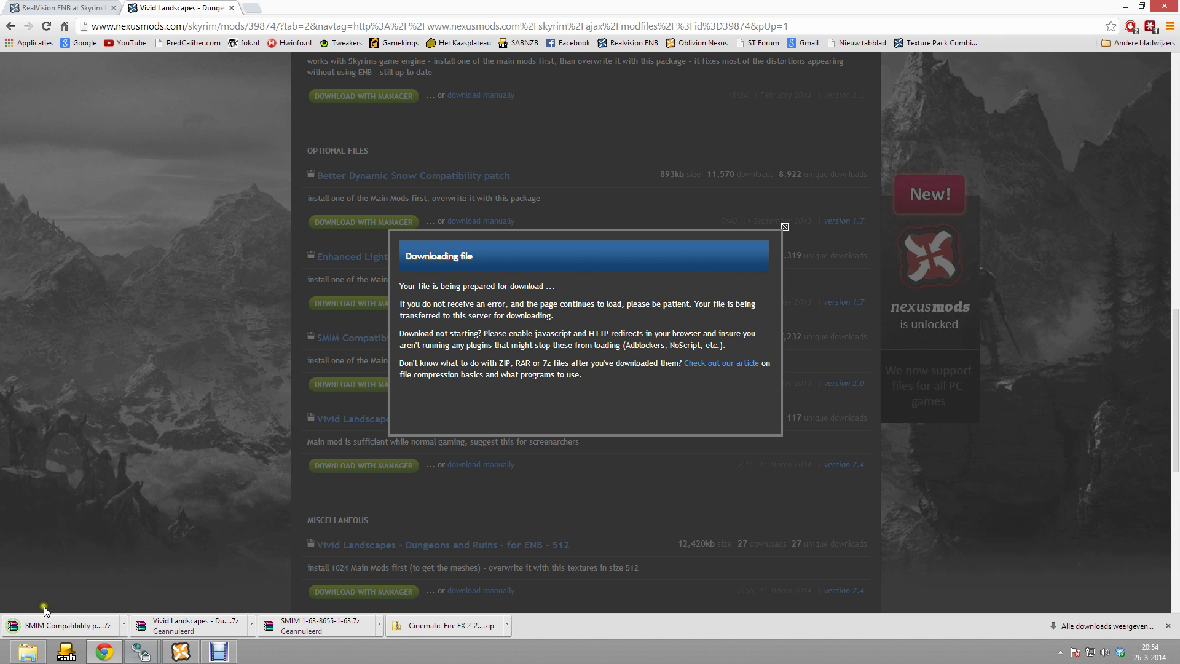
- Switch to Nexus Mod Manager, add SMIM Compatibility patch-39874-2-0.7z and activate it, overwriting all conflicting files
click(180, 651)
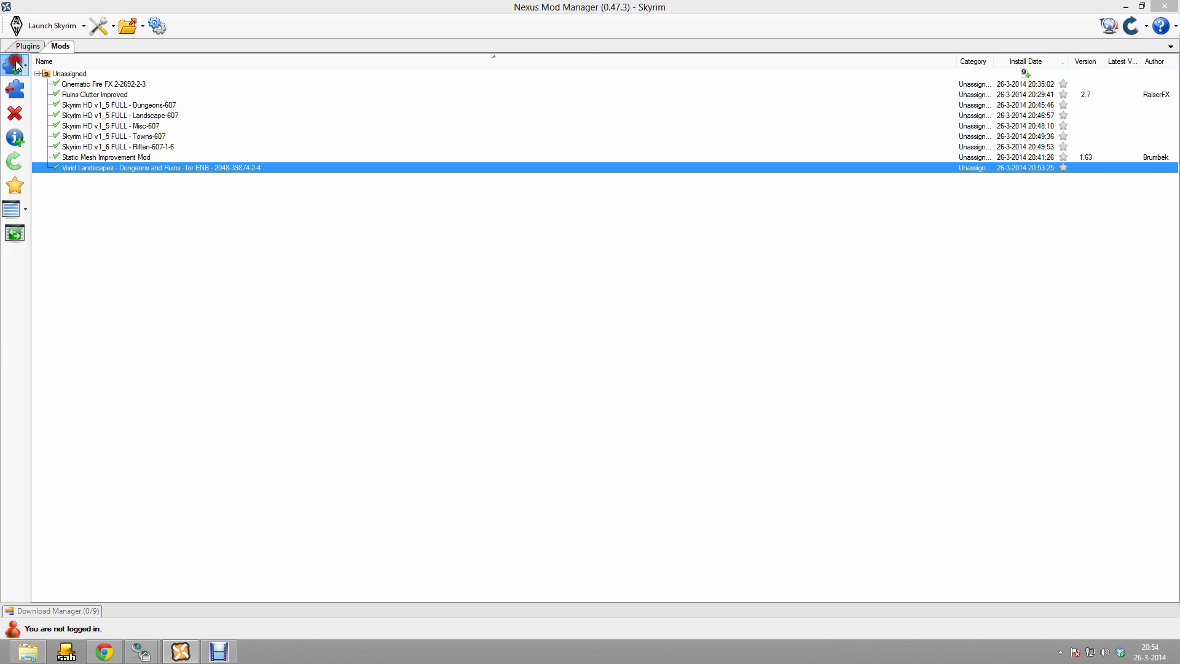
click(16, 64)
click(227, 231)
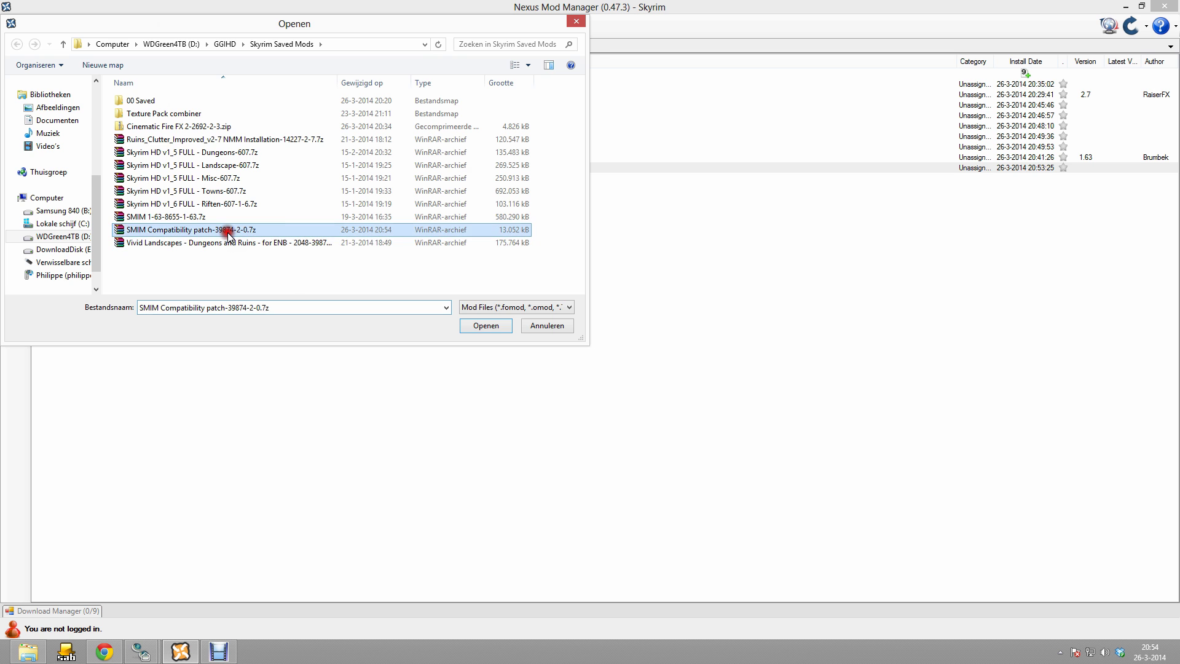
double_click(227, 231)
double_click(123, 157)
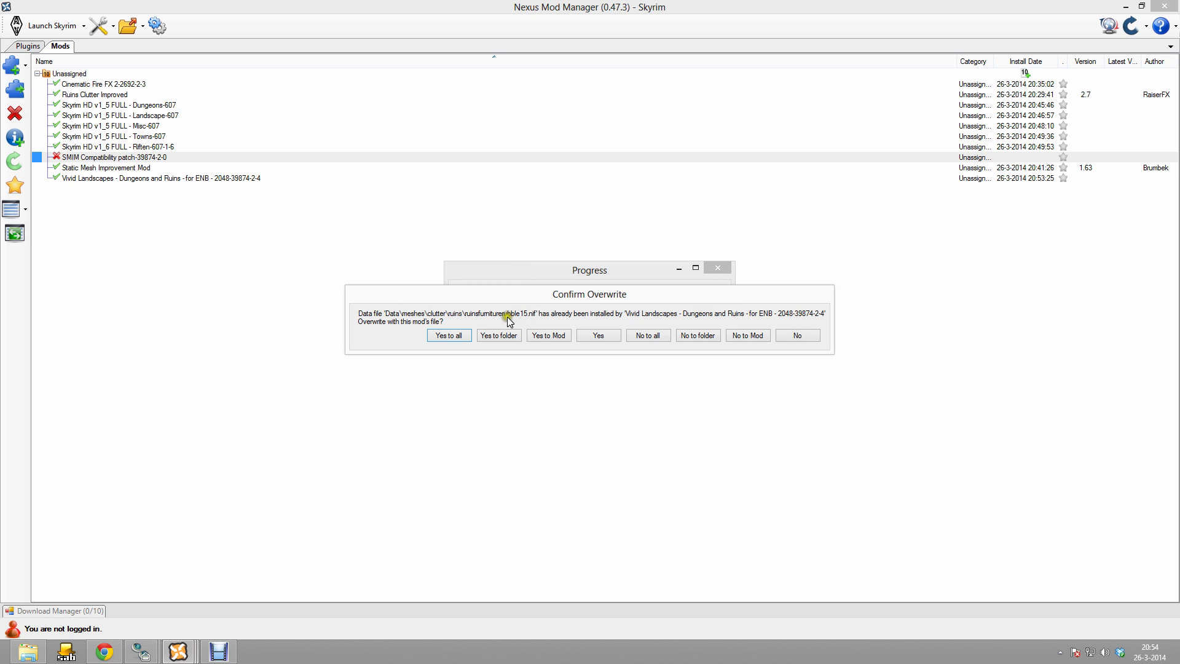
click(456, 336)
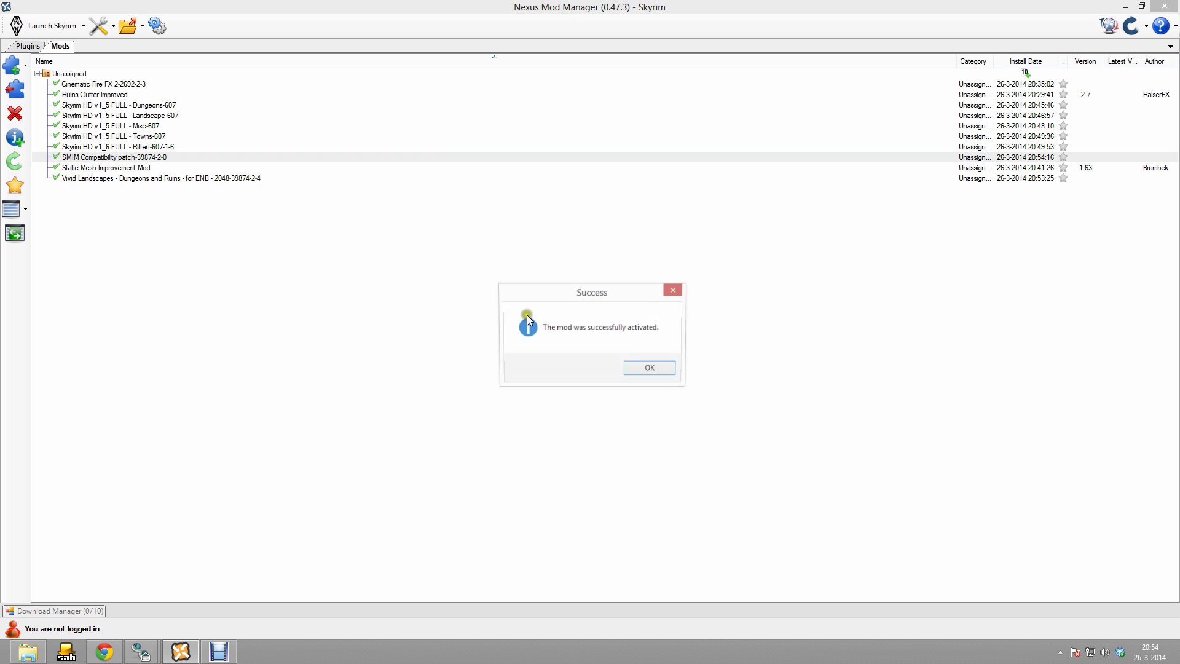
click(658, 370)
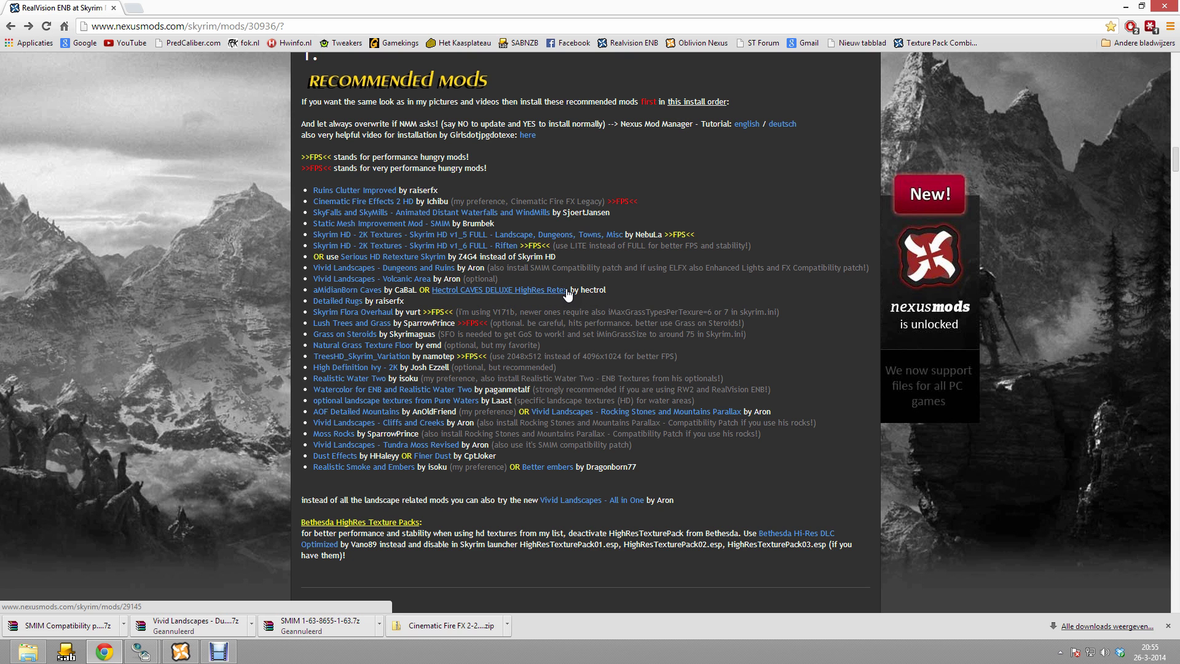
- In Chrome, open the Vivid Landscapes - Volcanic Area page from the recommended mods in a new tab and show its downloadable files
right_click(399, 281)
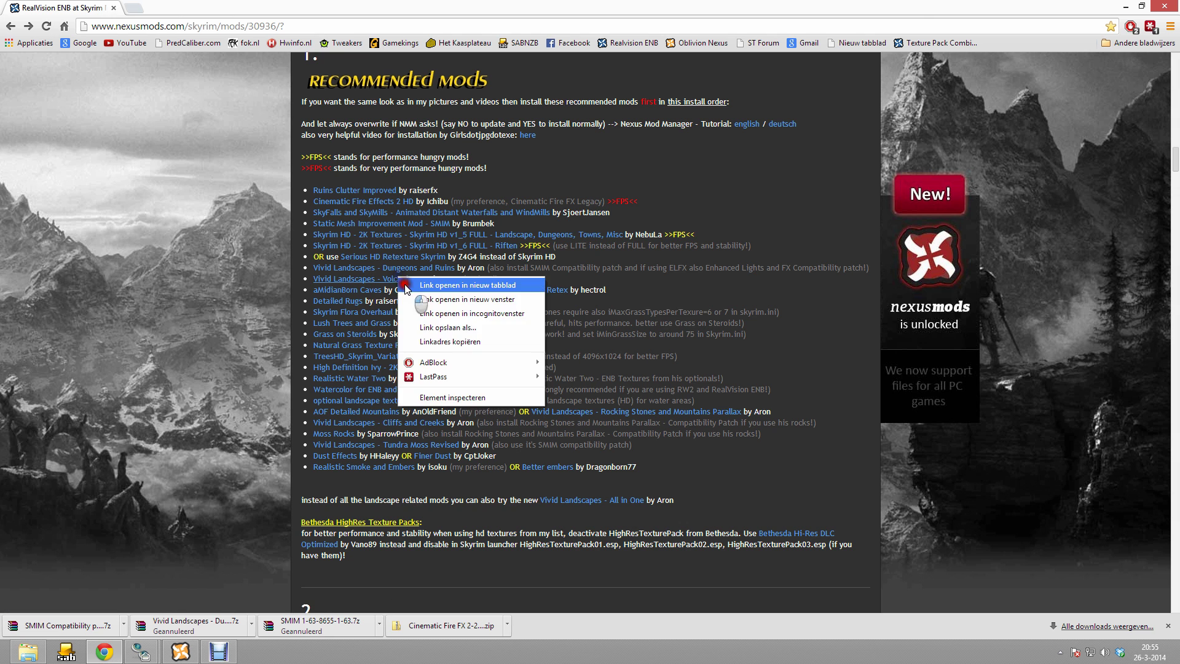
click(430, 287)
click(177, 6)
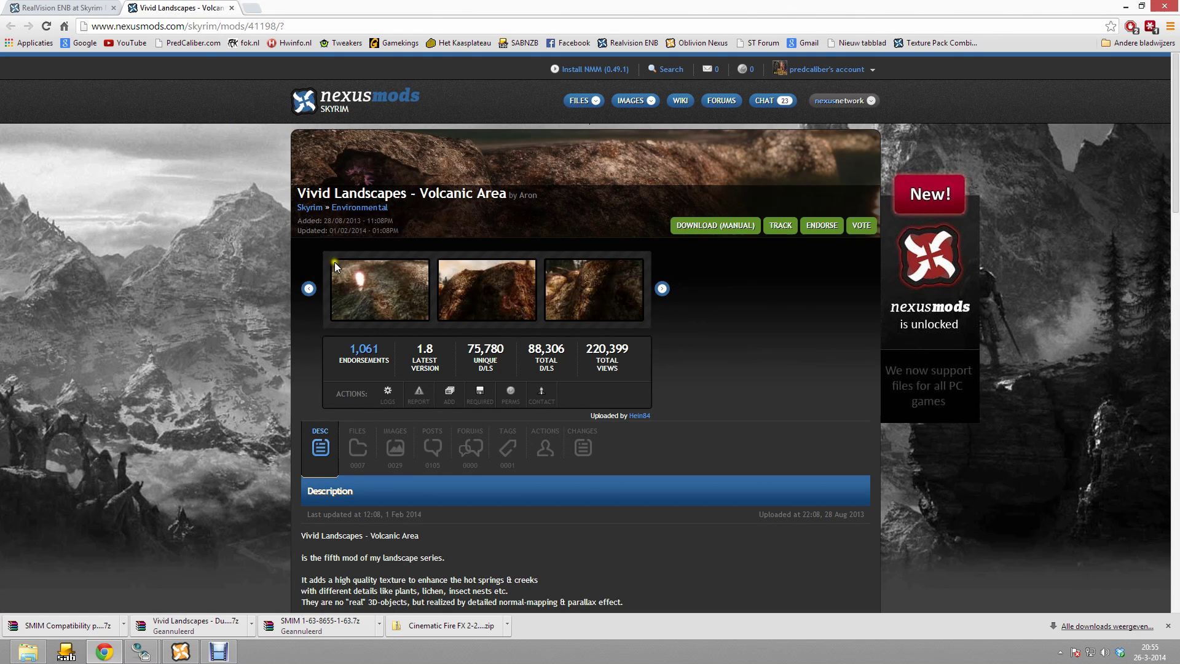
click(704, 226)
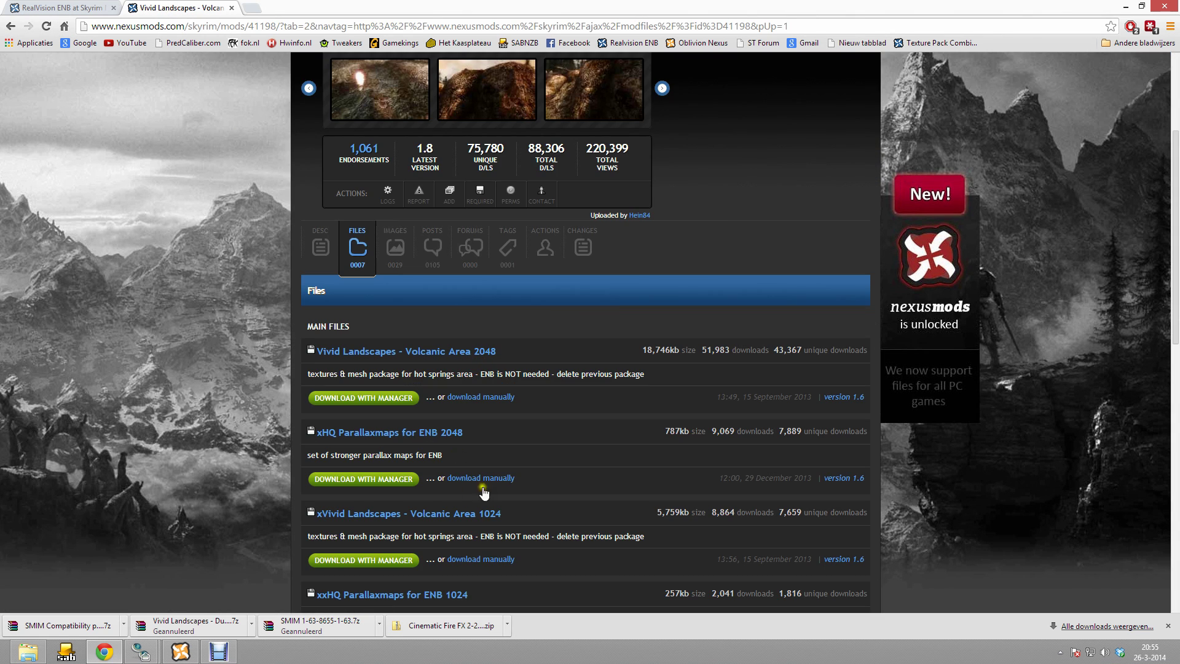
- Manually download Vivid Landscapes - Volcanic Area 2048 from London (N2) and save it in the Skyrim Saved Mods folder
scroll(518, 458, down, 2)
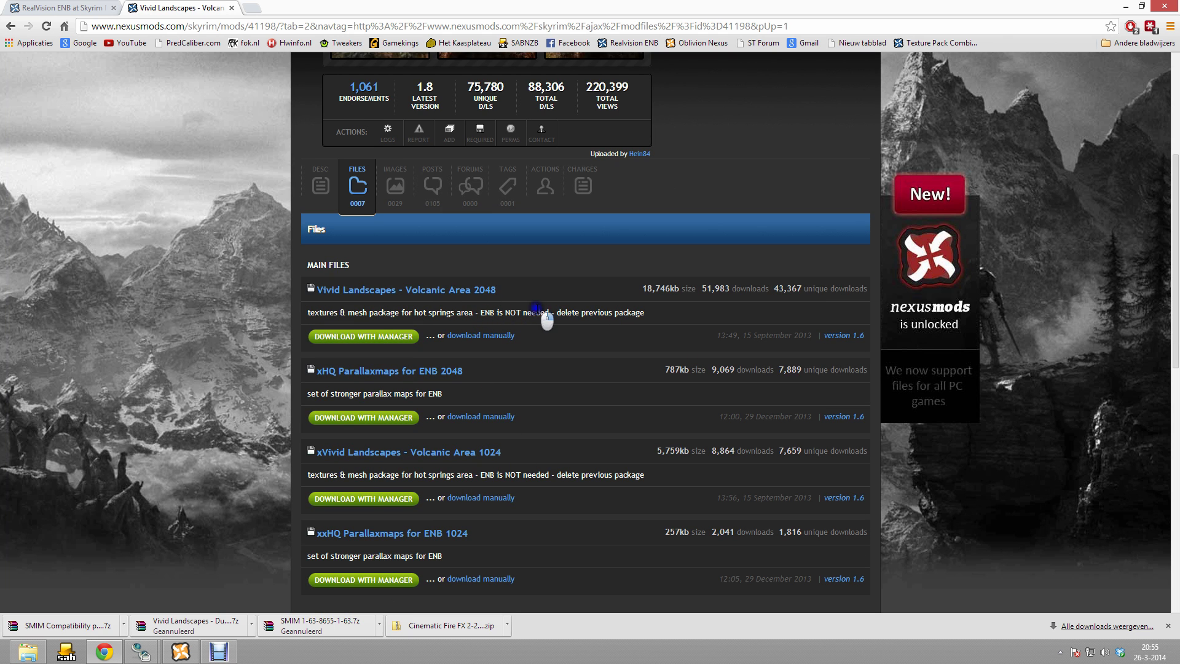
right_click(481, 370)
right_click(436, 383)
click(583, 341)
click(480, 335)
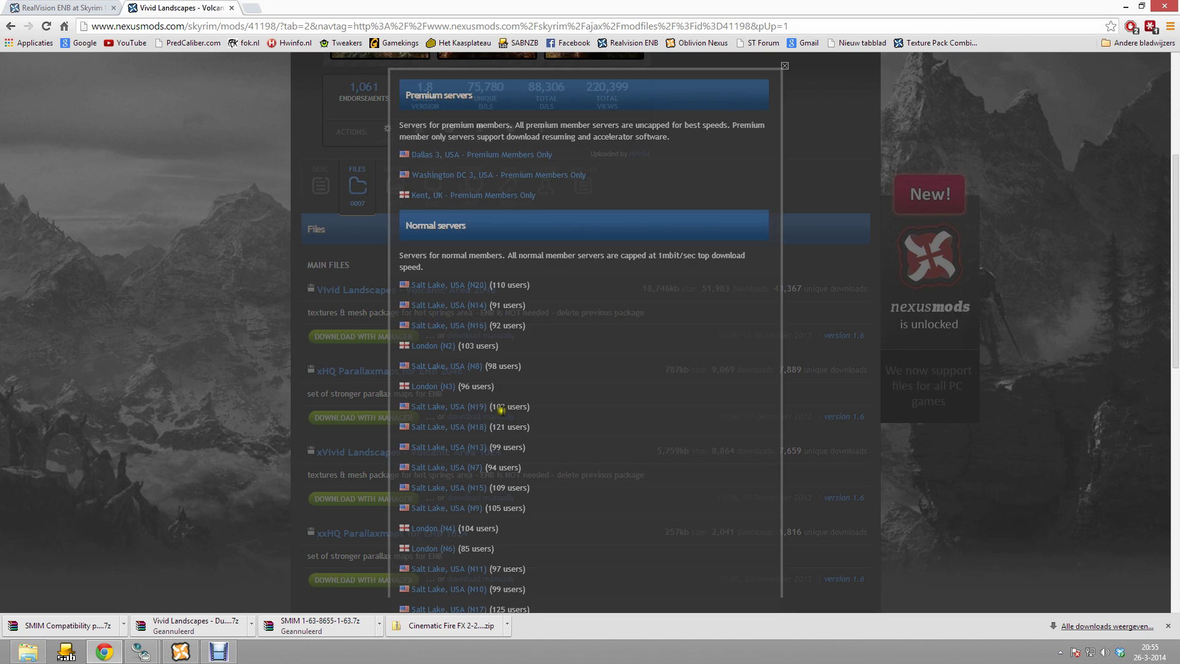
click(420, 347)
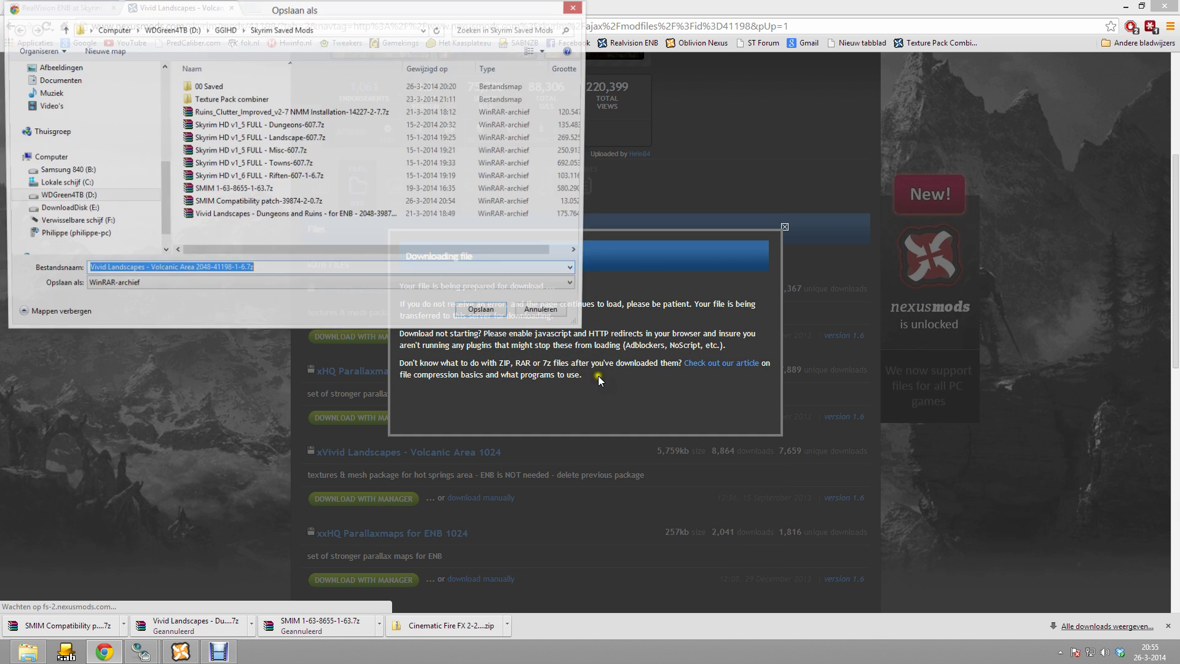
click(487, 313)
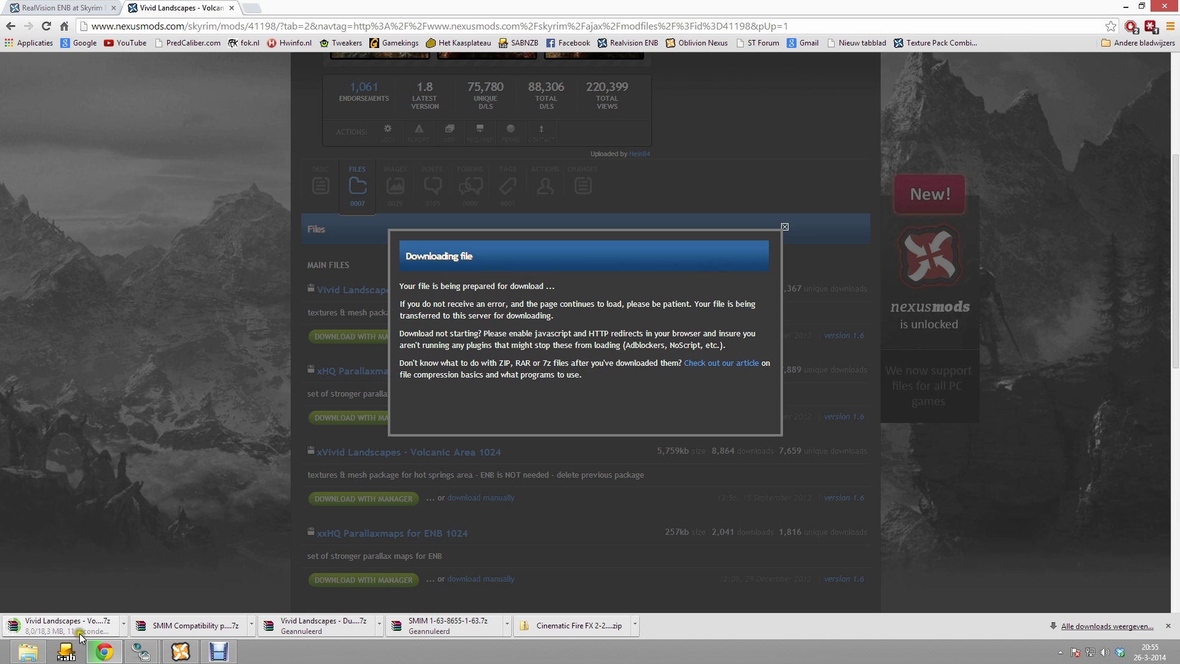
- Switch to Nexus Mod Manager, add the Vivid Landscapes - Volcanic Area 2048 archive and activate it without upgrading, overwriting all conflicting files
click(181, 651)
click(12, 64)
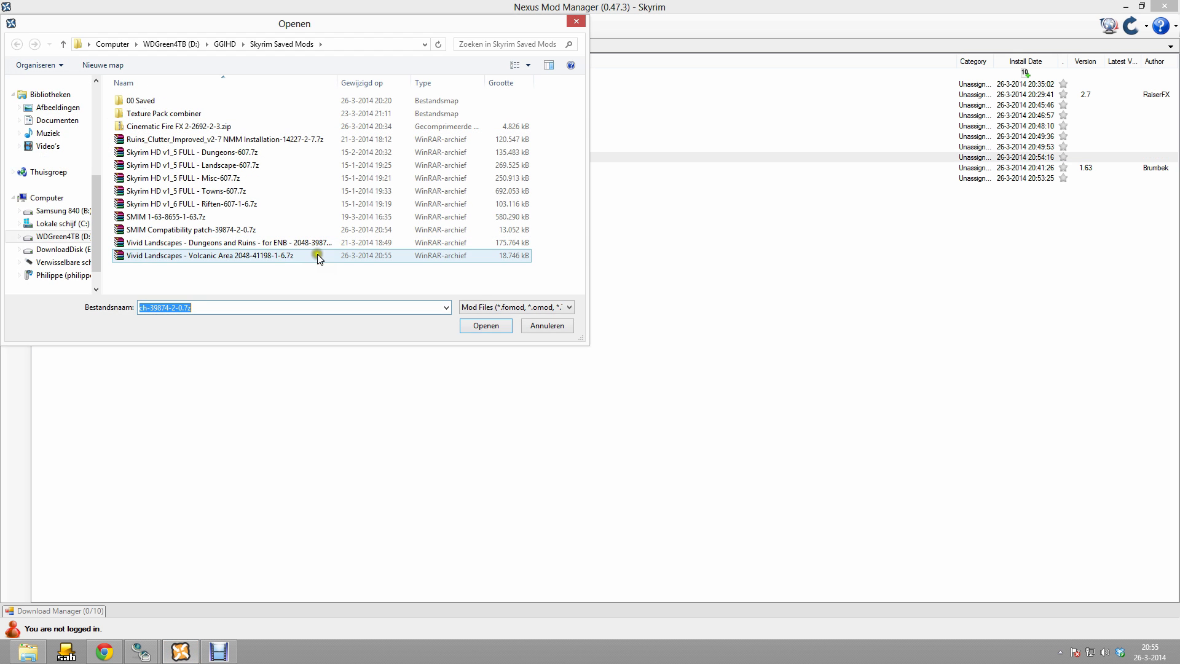
double_click(250, 256)
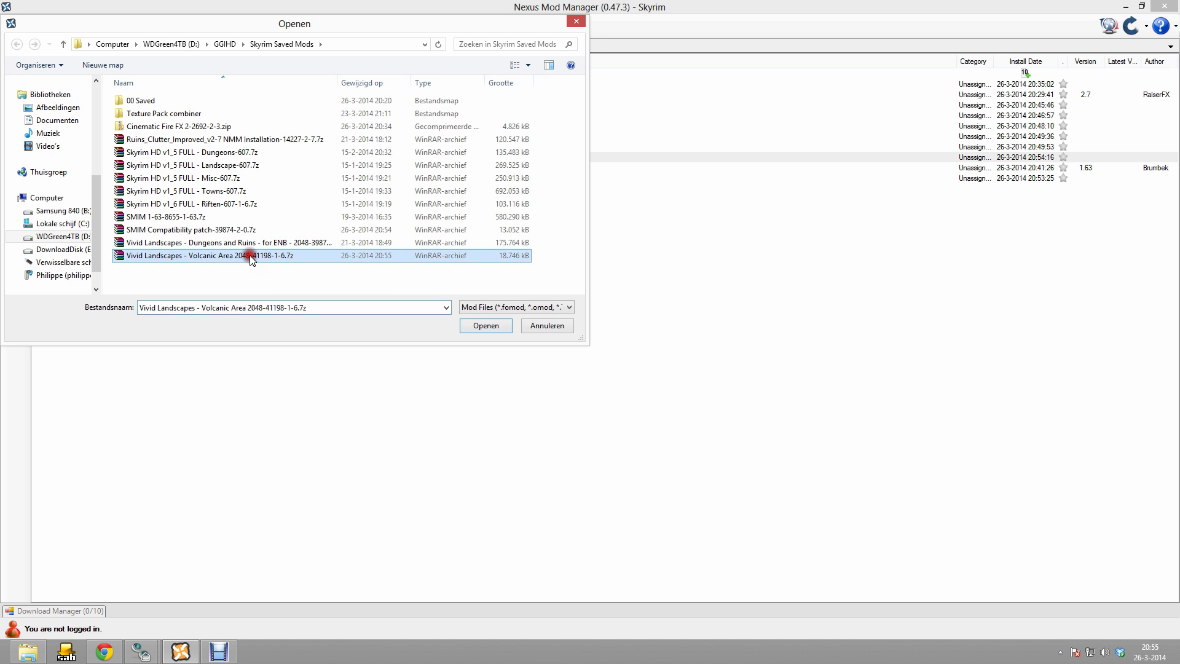
click(105, 190)
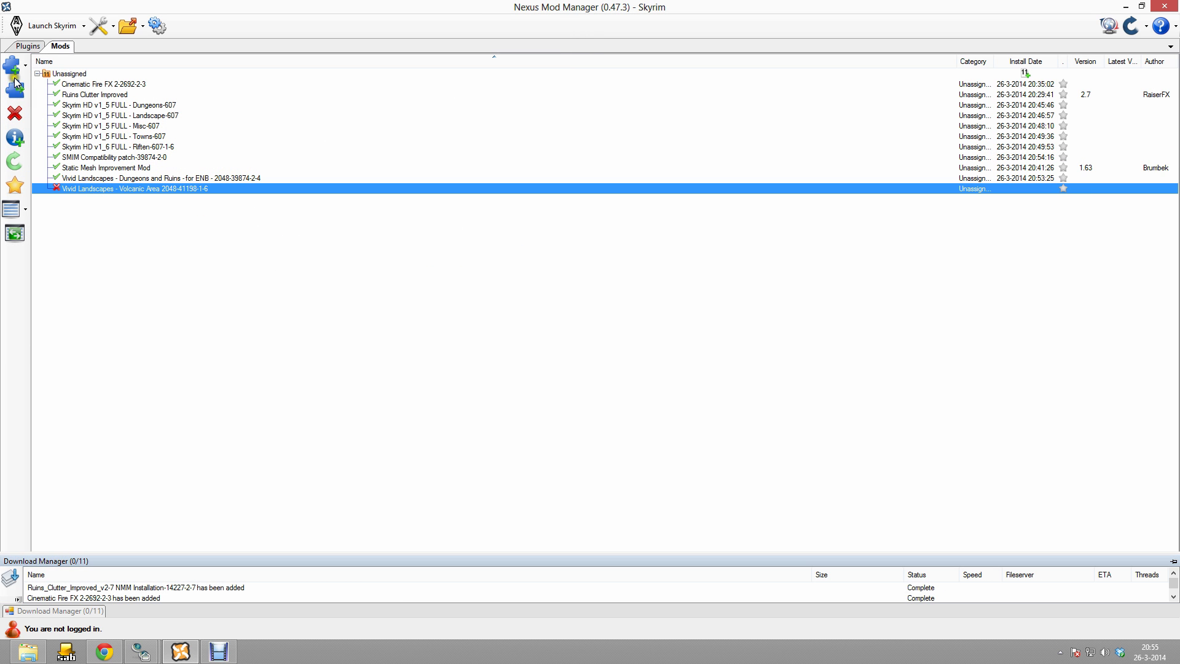
click(16, 89)
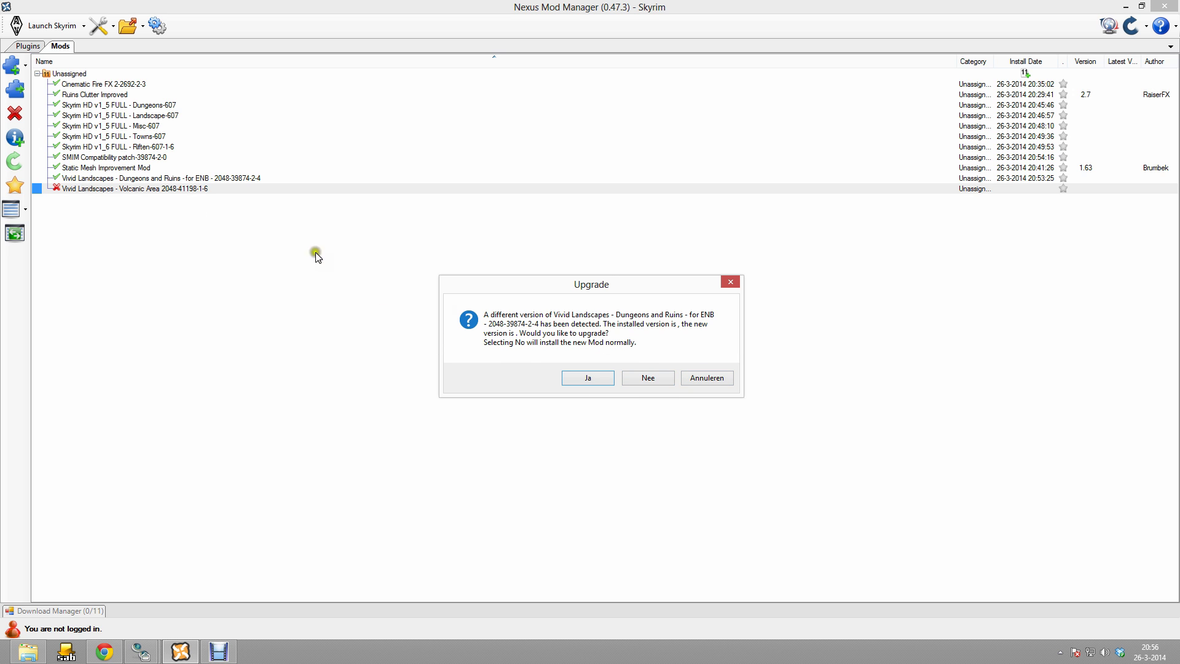
click(650, 377)
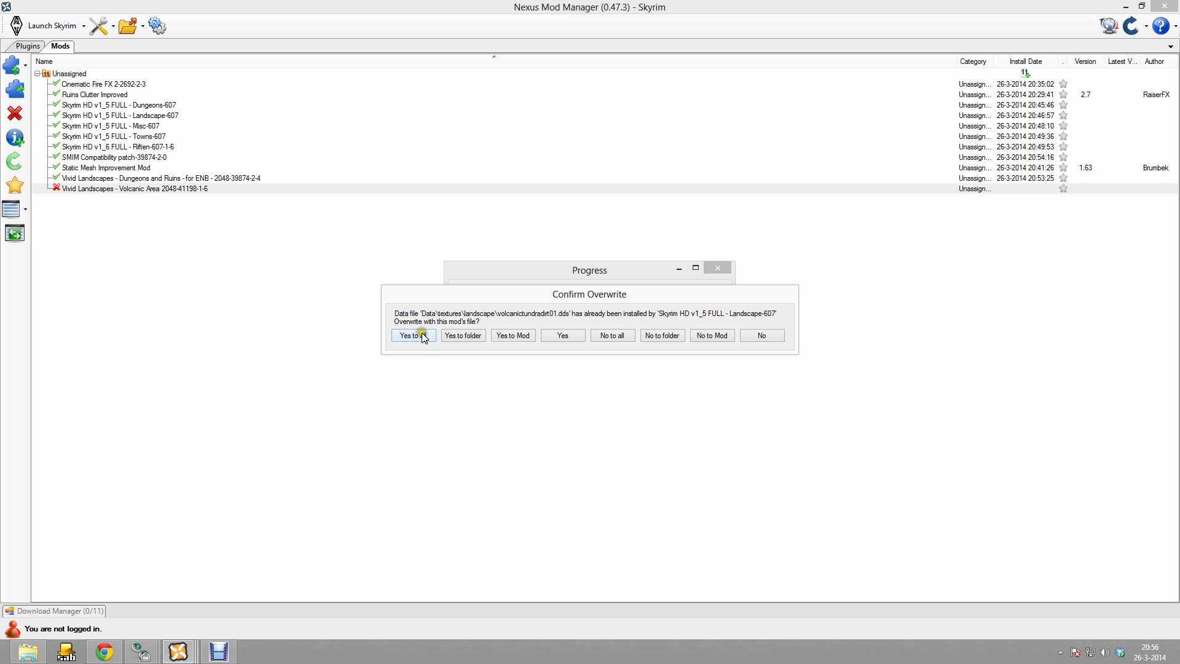
click(422, 335)
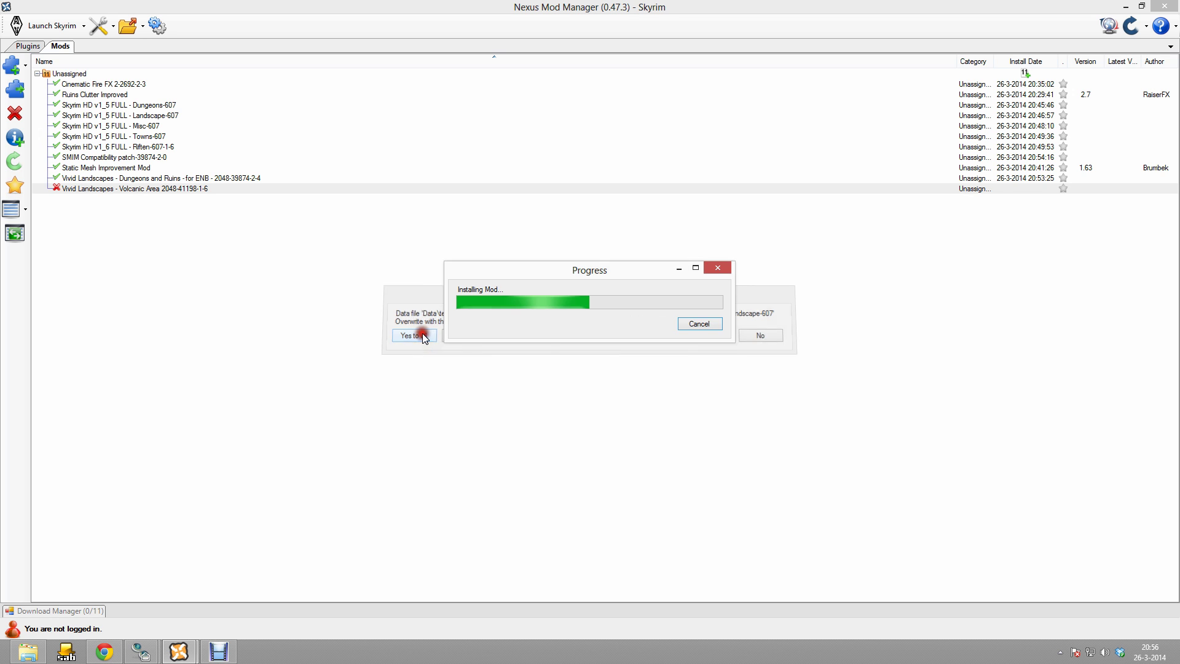
click(651, 368)
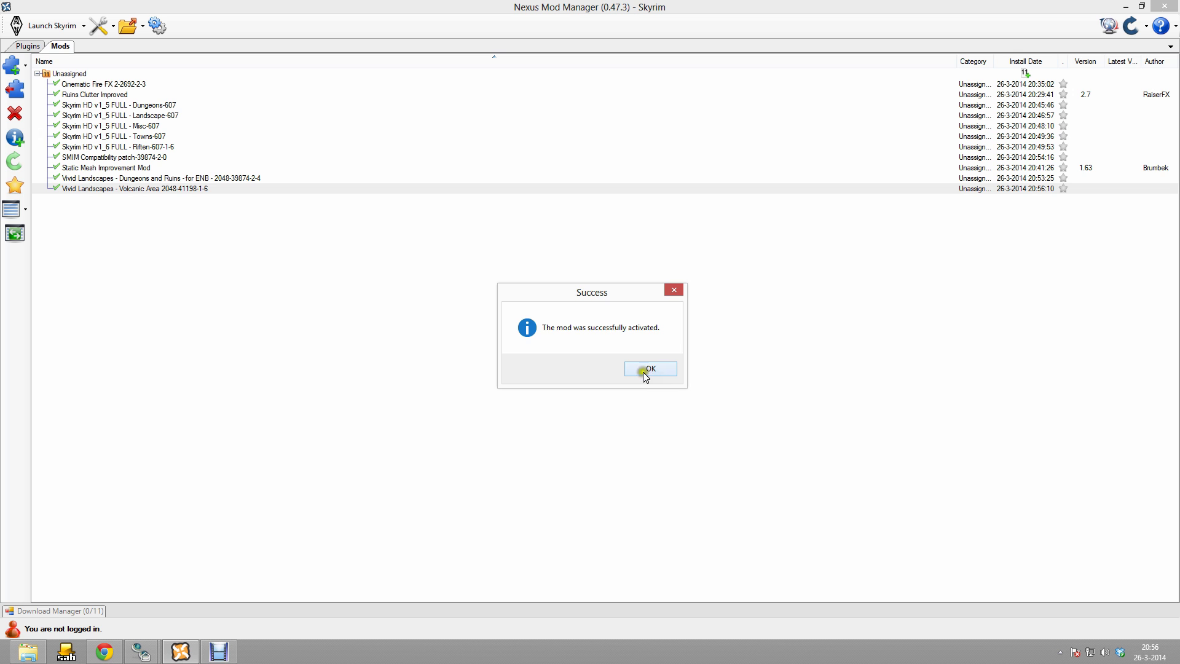
click(646, 372)
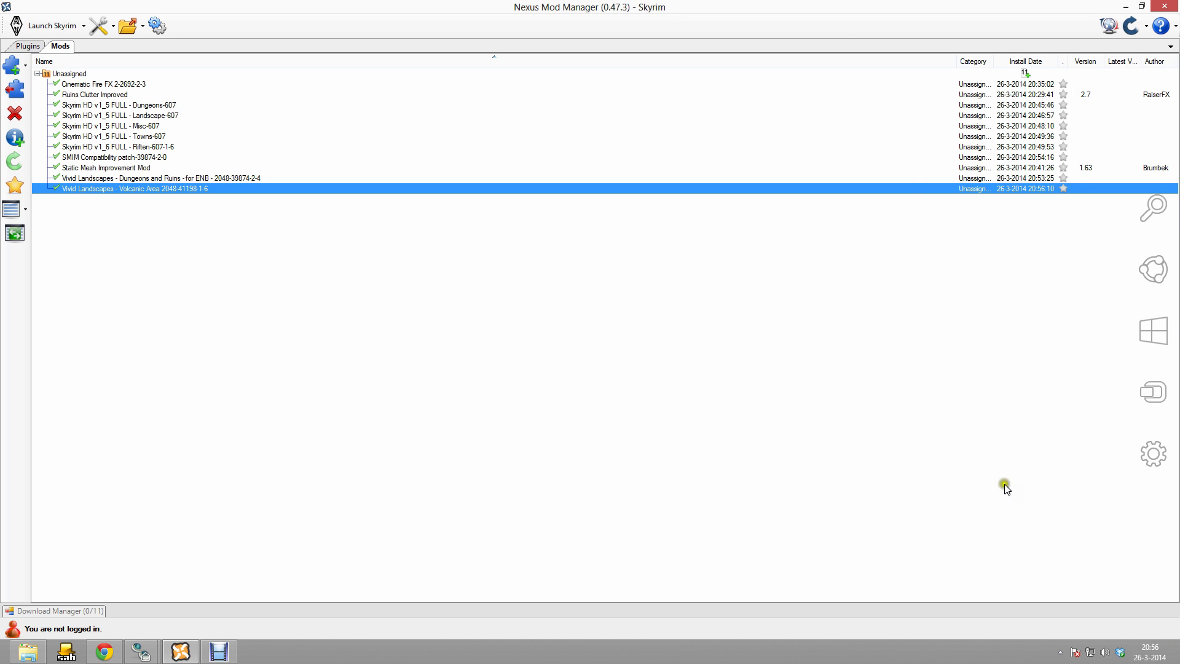
click(183, 212)
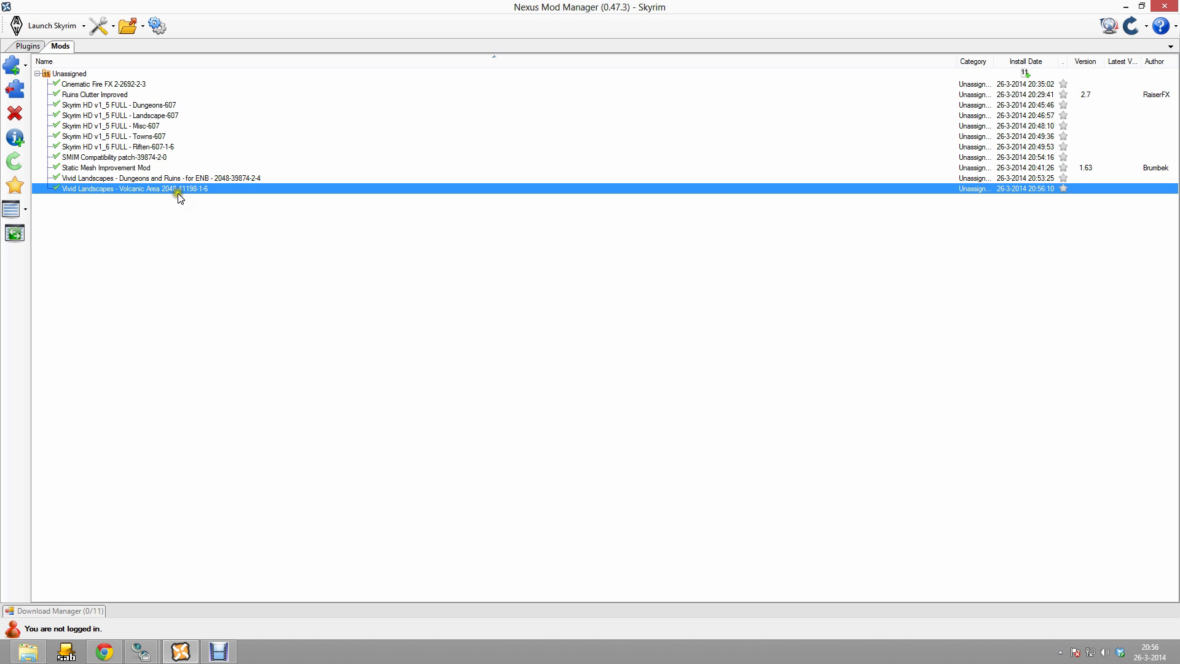
click(824, 187)
key(super+d)
click(676, 596)
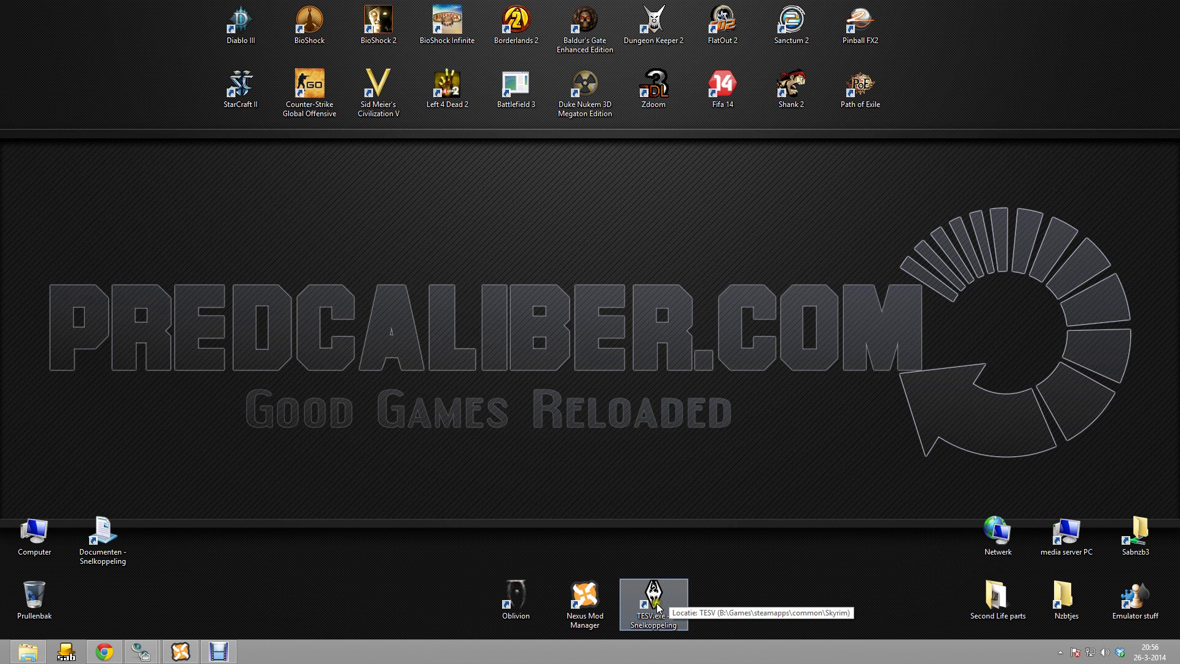
click(425, 551)
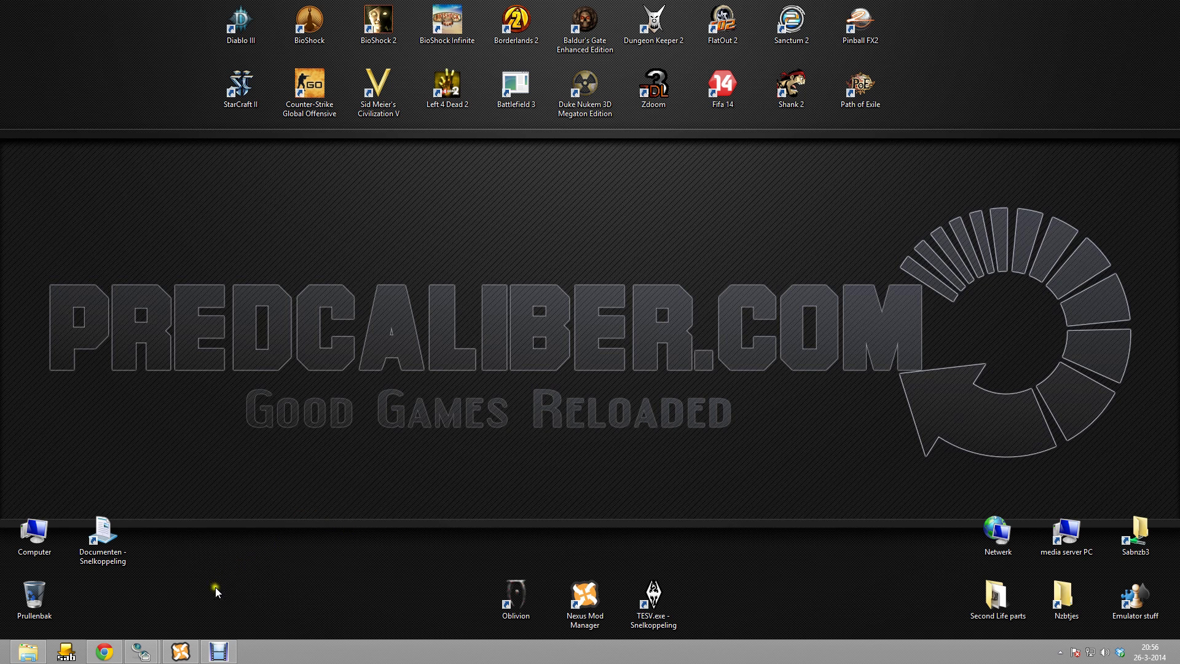
- In Chrome, close the Volcanic Area tab, open the aMidianBorn Caves page from the recommended mods in a new tab and show its files
click(104, 652)
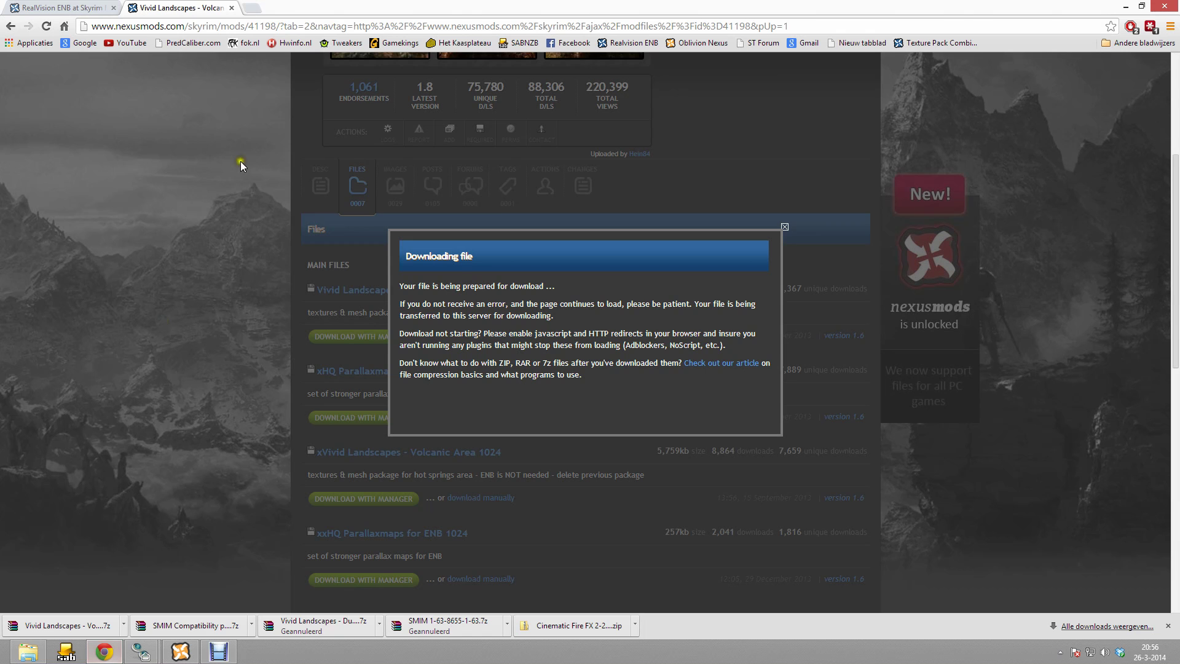
click(784, 228)
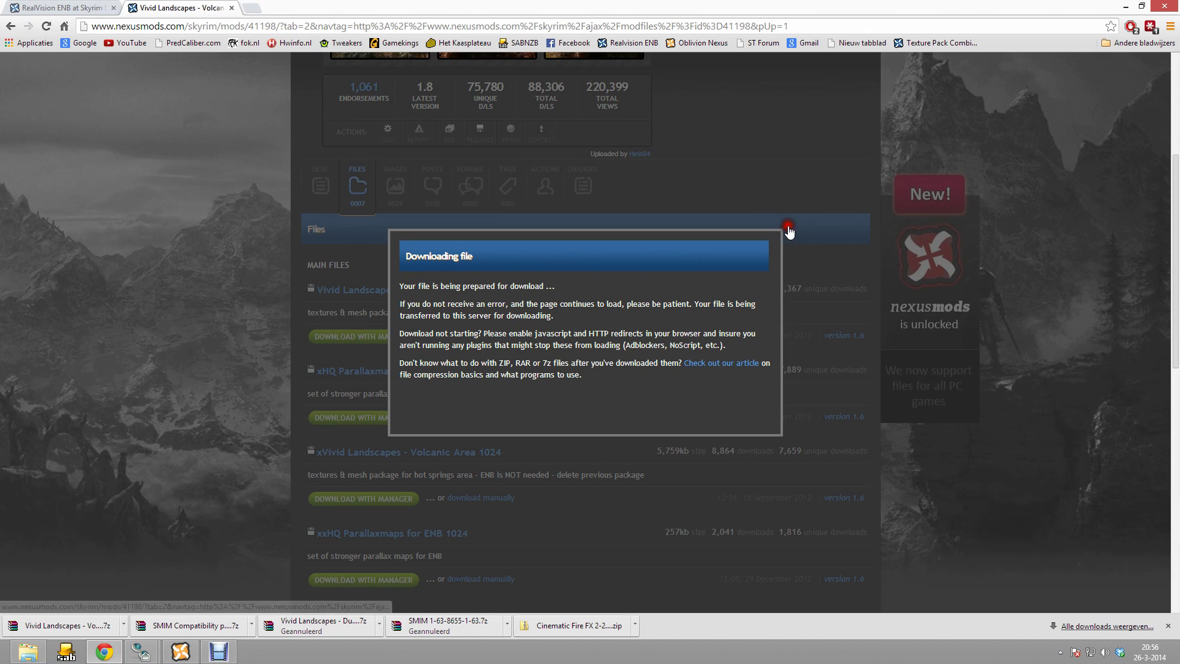
click(232, 7)
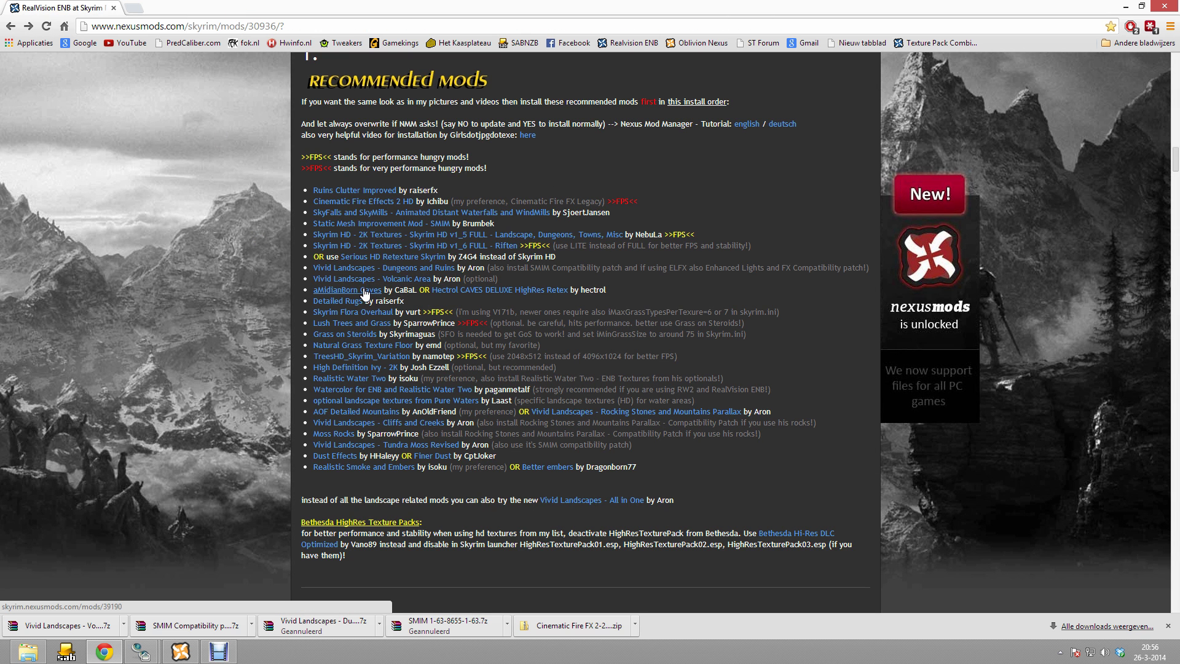
right_click(372, 296)
click(418, 302)
click(157, 7)
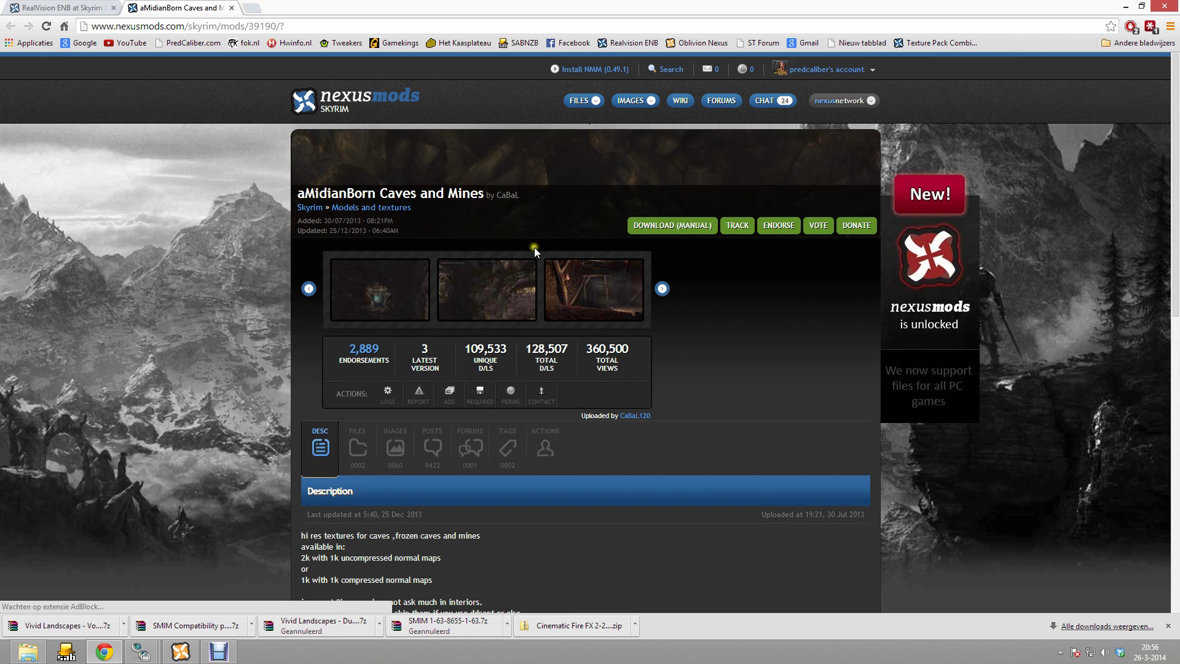
click(692, 226)
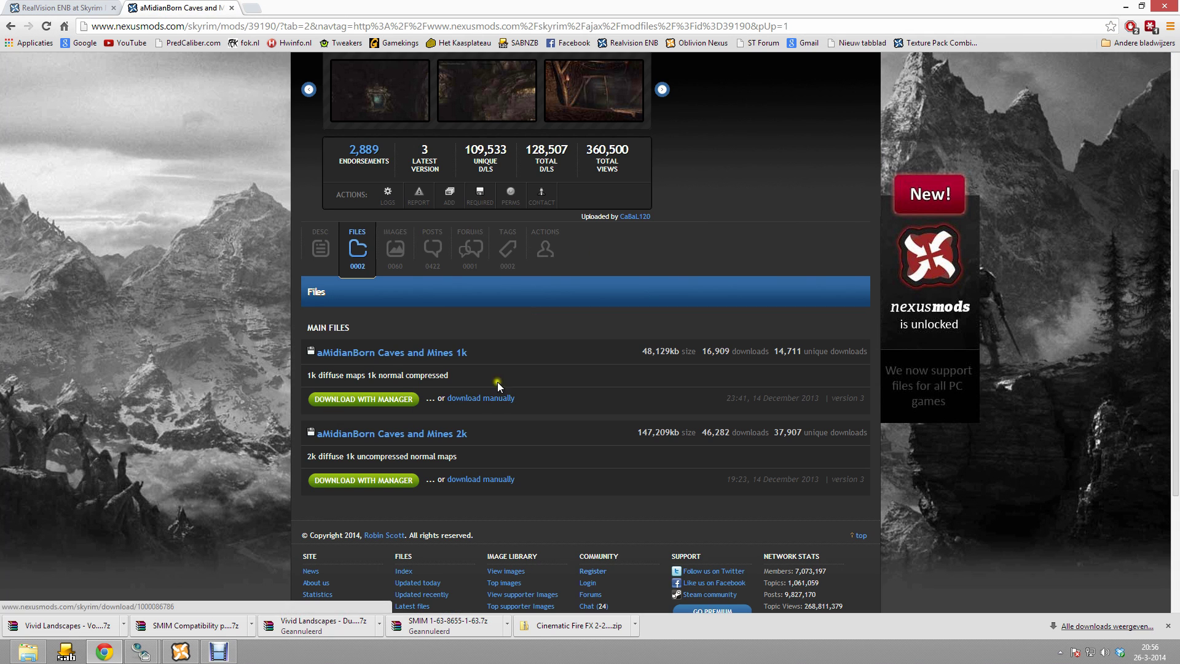
click(483, 479)
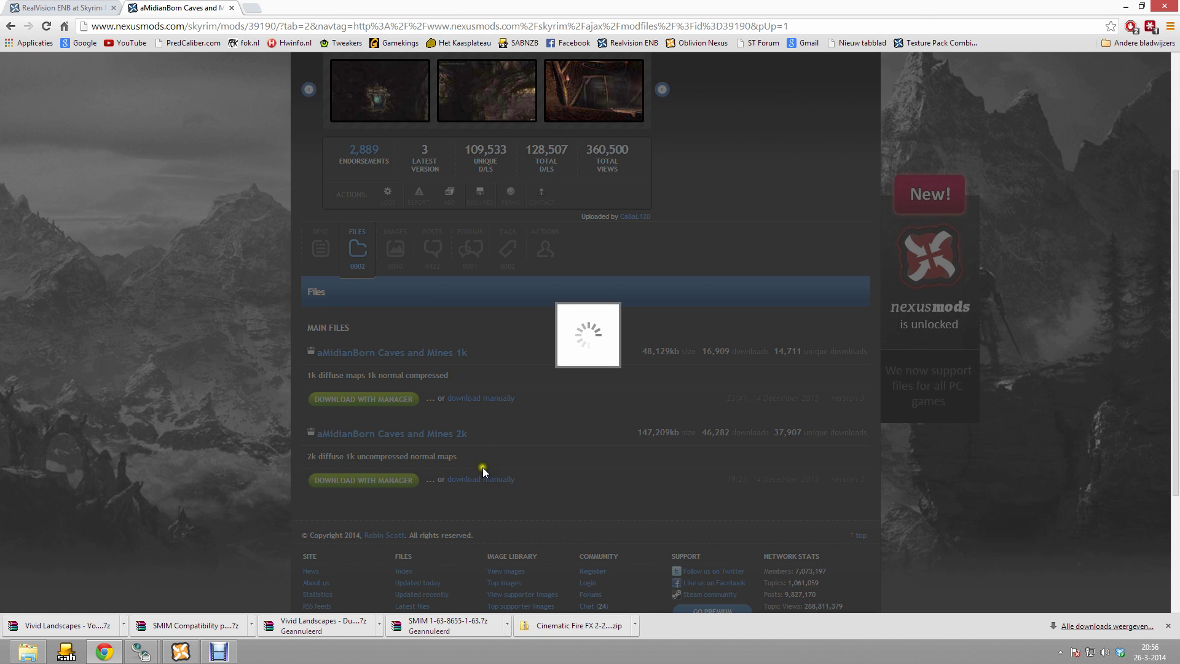
scroll(455, 423, down, 2)
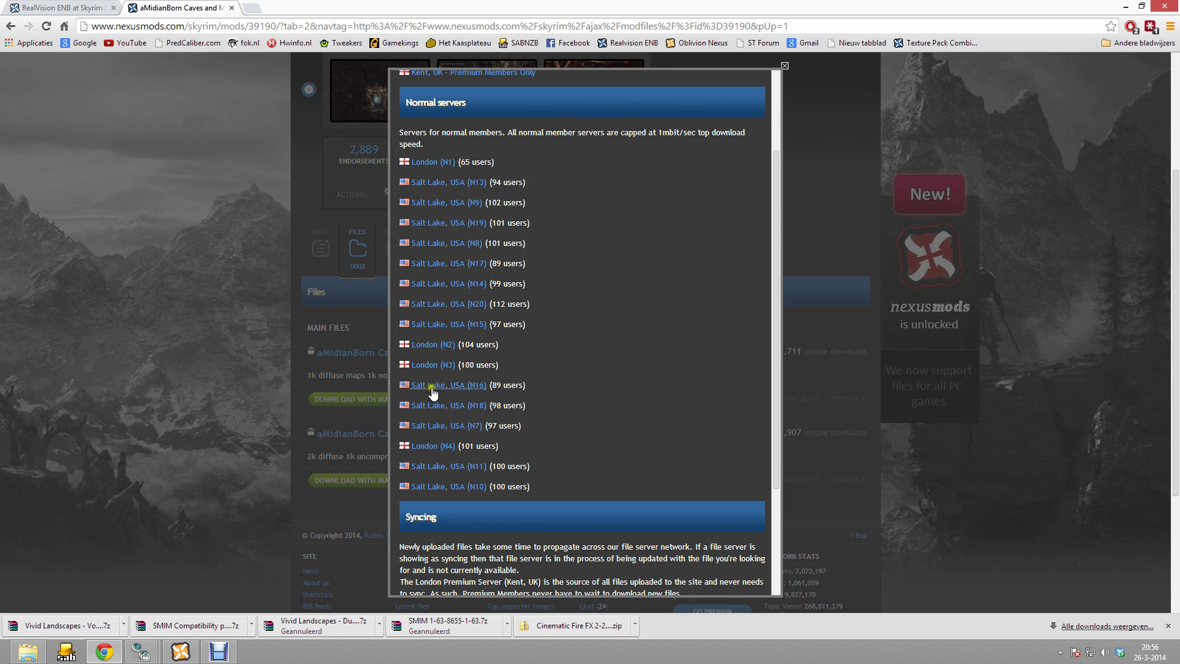
click(438, 365)
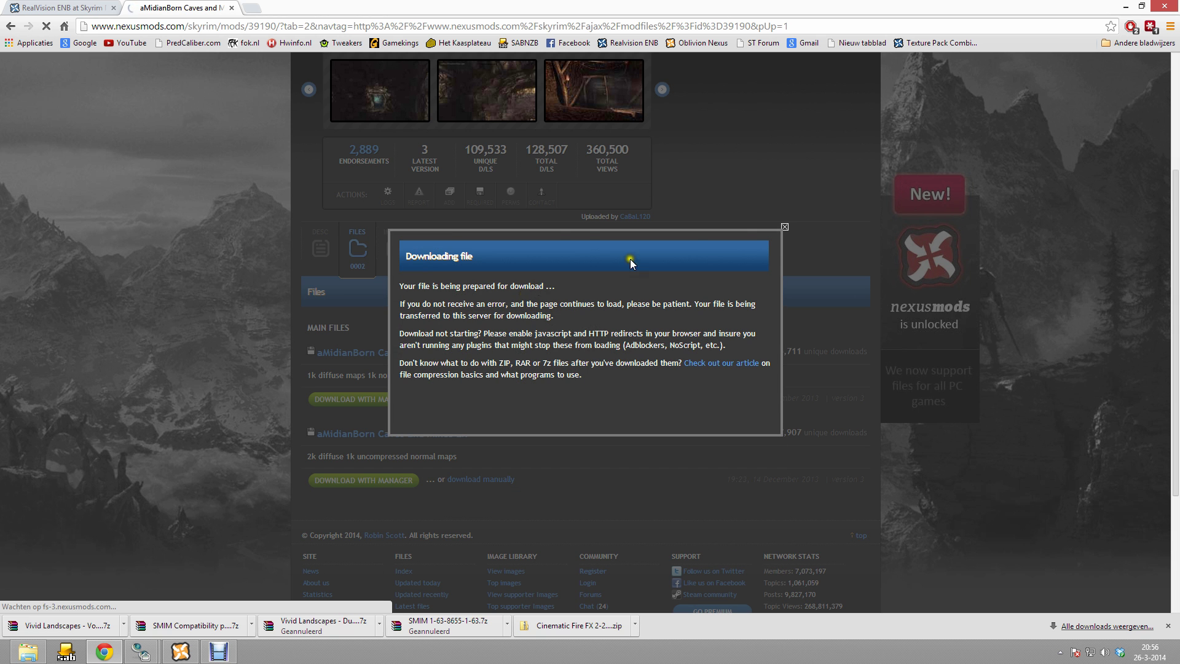
click(490, 314)
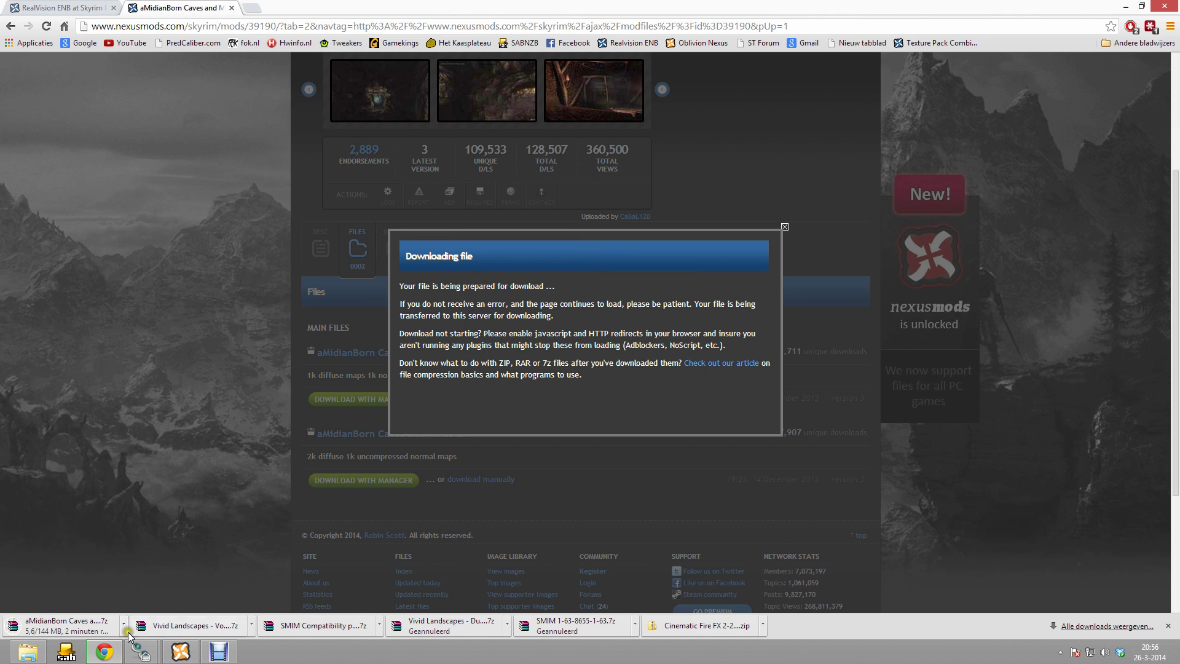
click(124, 626)
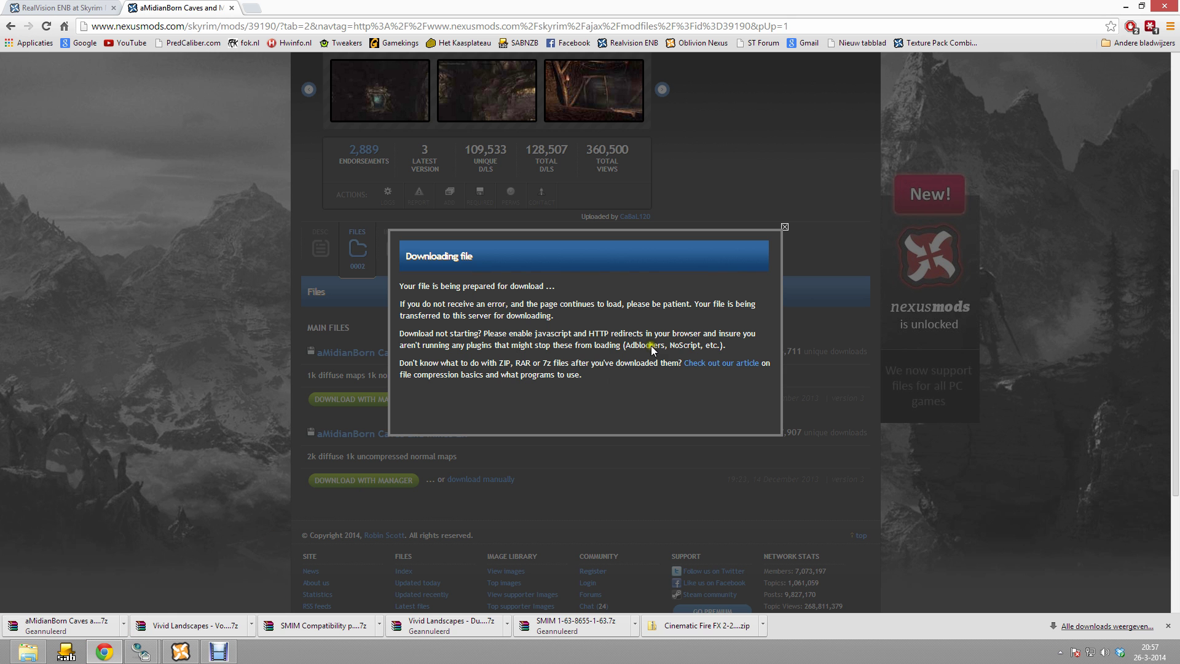
click(785, 227)
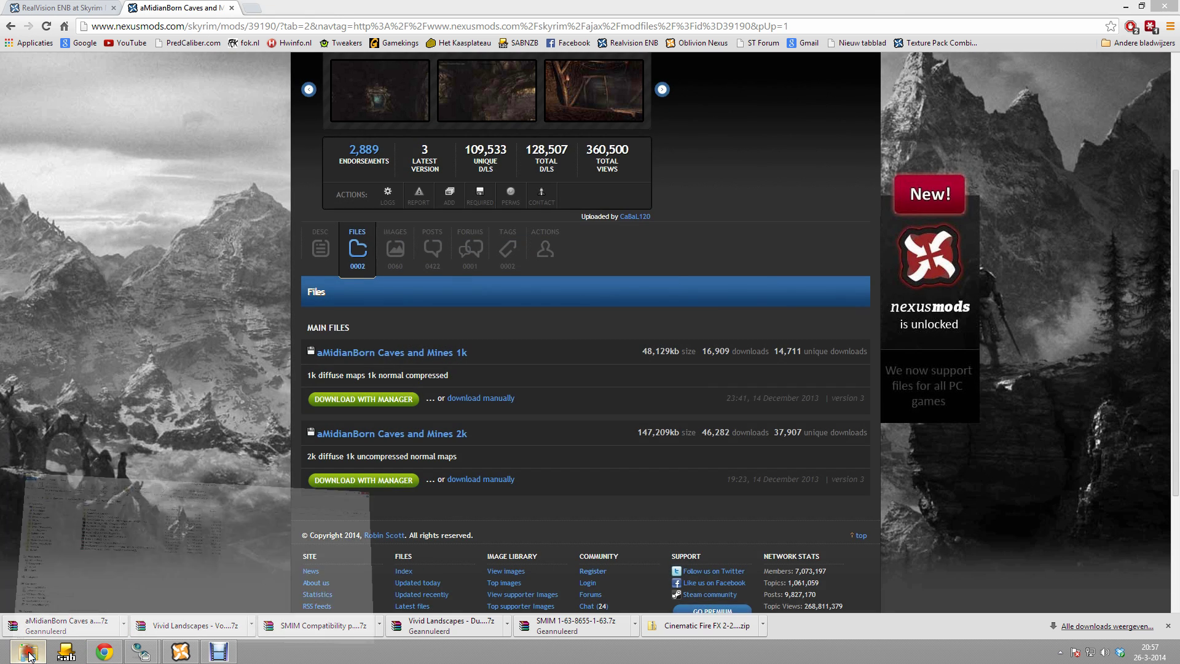
- In File Explorer, copy the aMidianBorn Caves and Mines 2k-39190-3.7z archive from the 00 Saved folder into the Skyrim Saved Mods folder
click(28, 651)
click(225, 136)
double_click(225, 135)
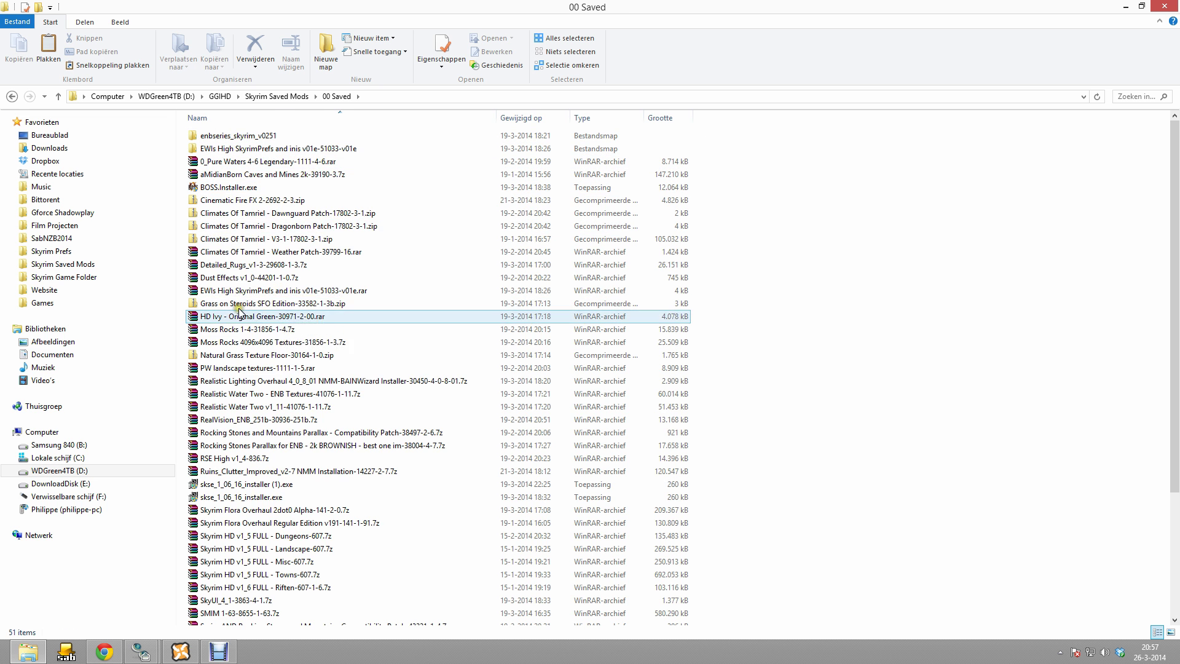
scroll(237, 303, down, 4)
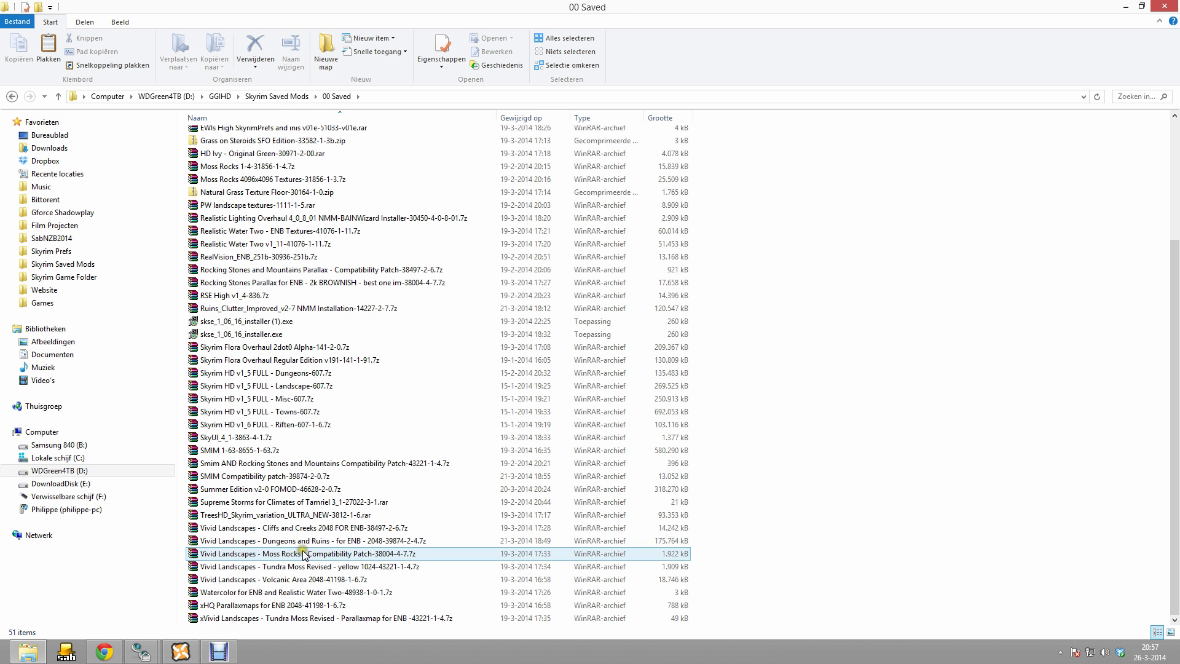
scroll(306, 187, up, 2)
scroll(306, 187, up, 3)
right_click(266, 174)
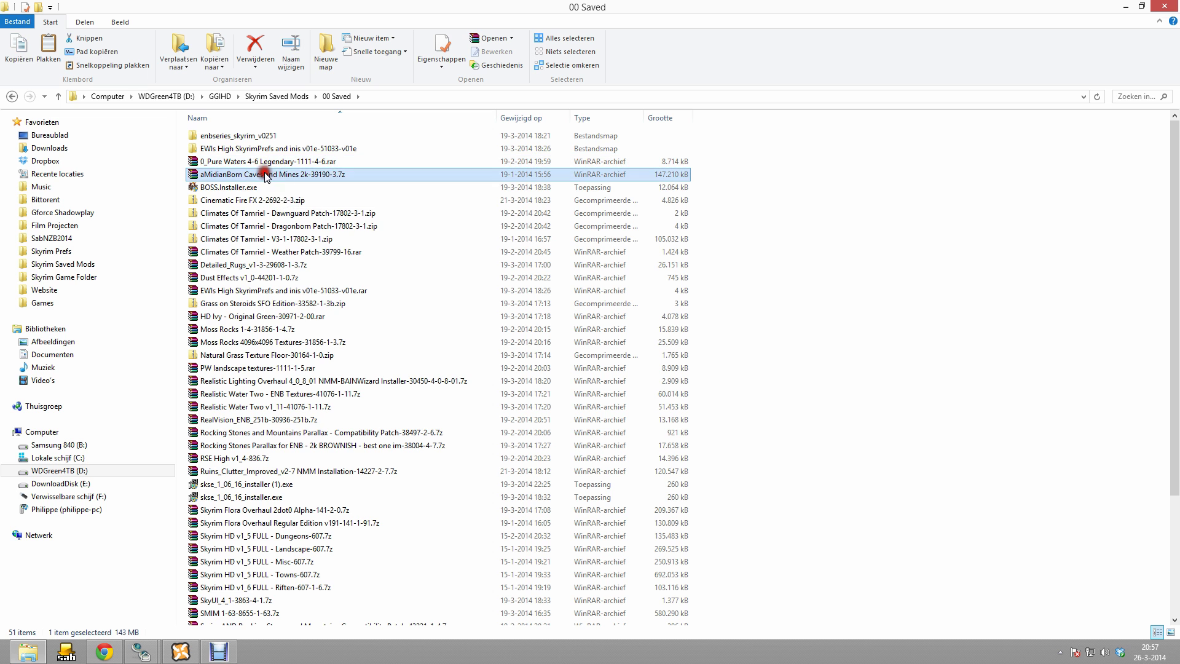
click(343, 280)
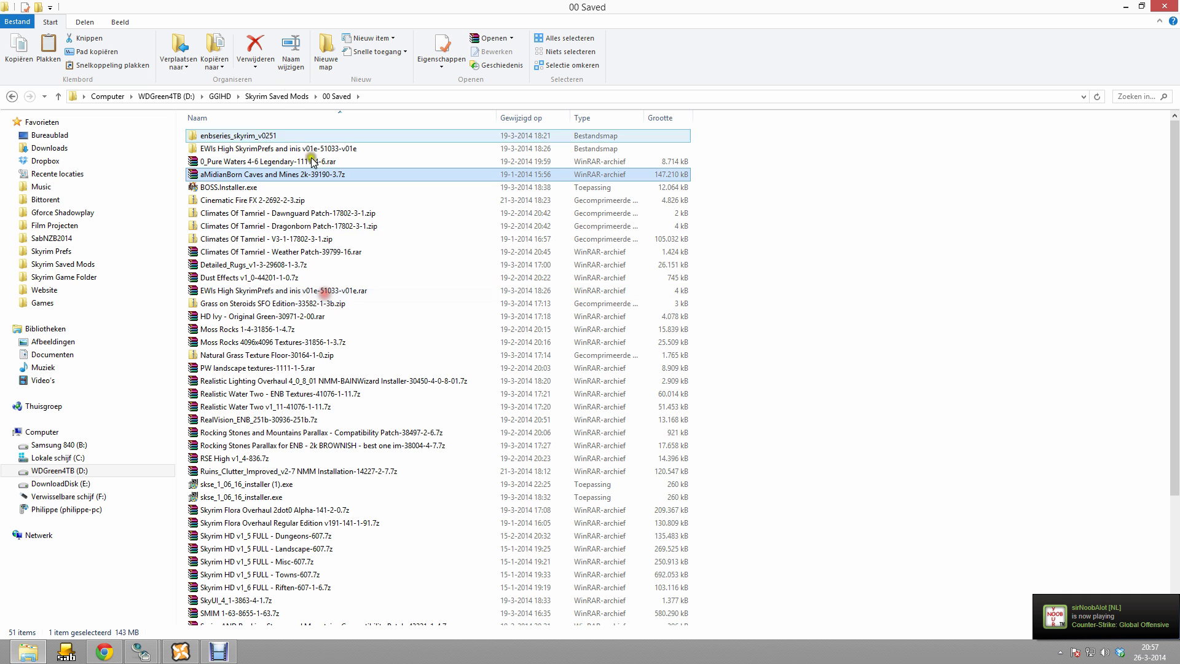
click(285, 96)
right_click(220, 414)
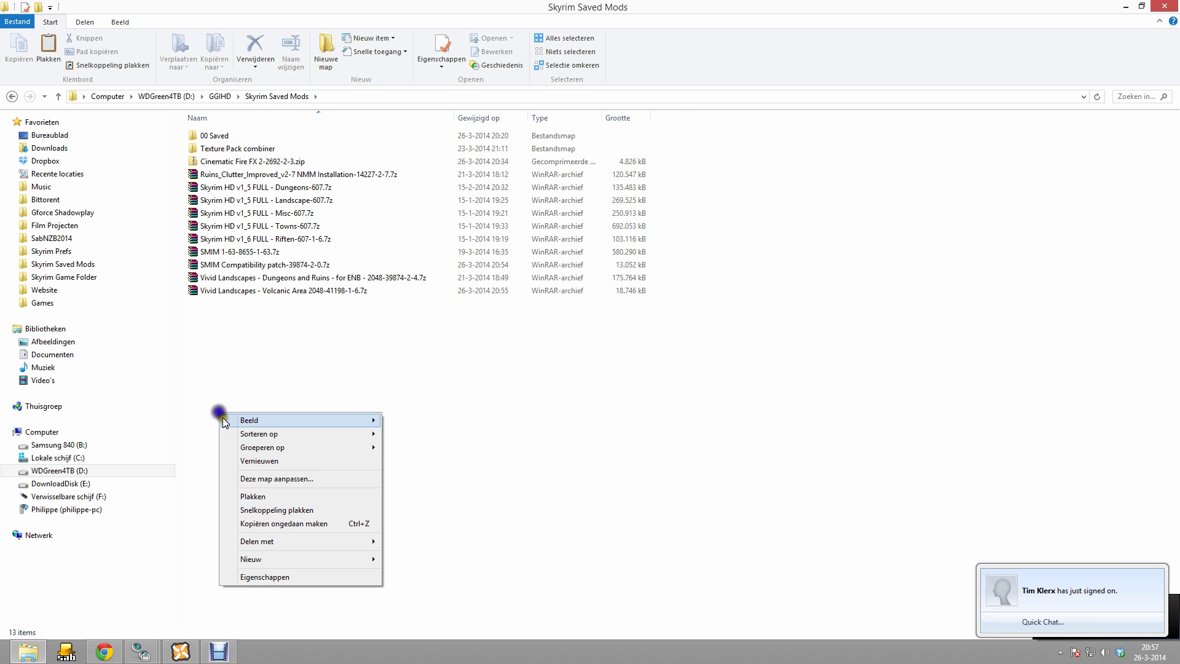
click(250, 496)
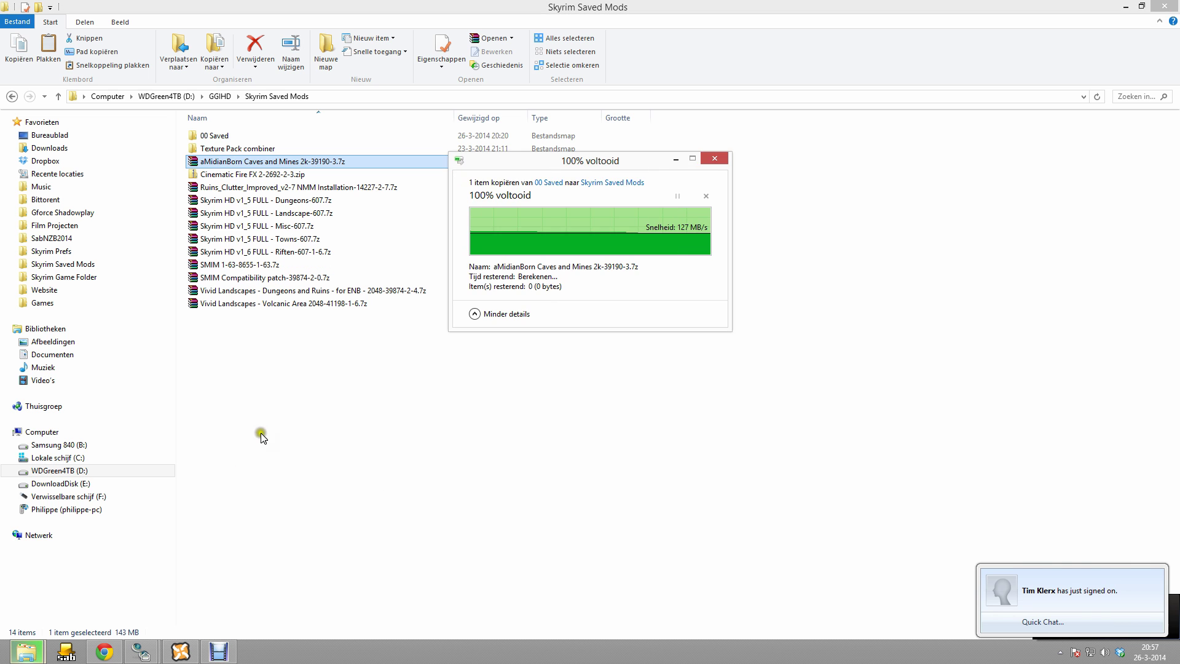
click(358, 471)
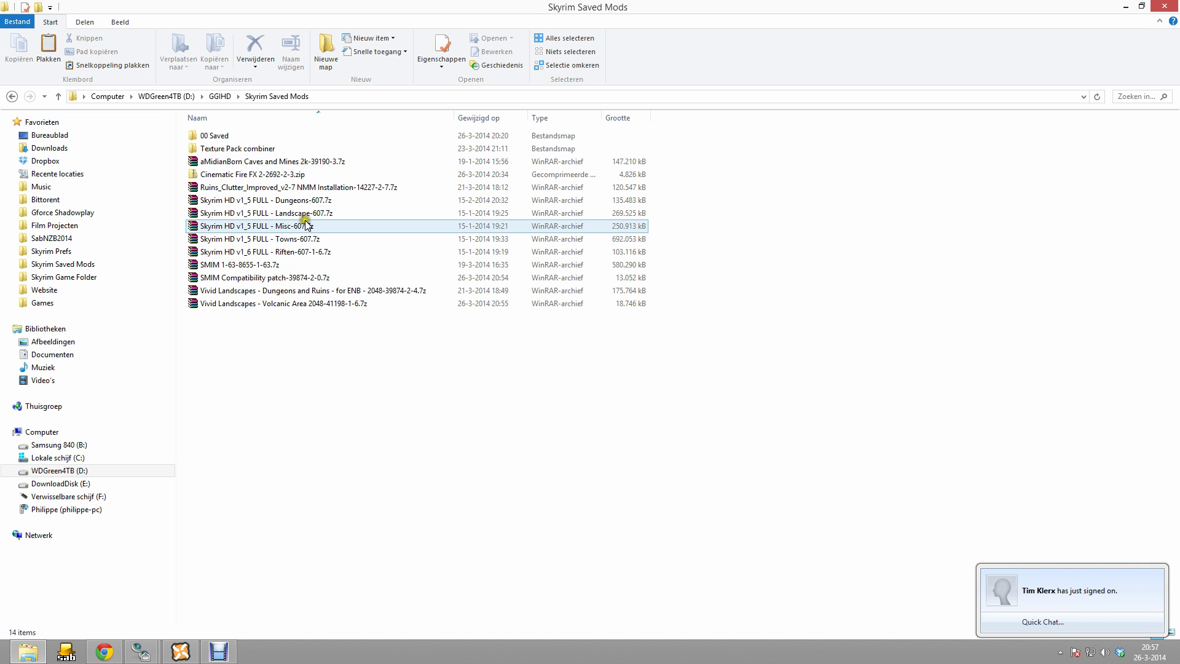
click(287, 164)
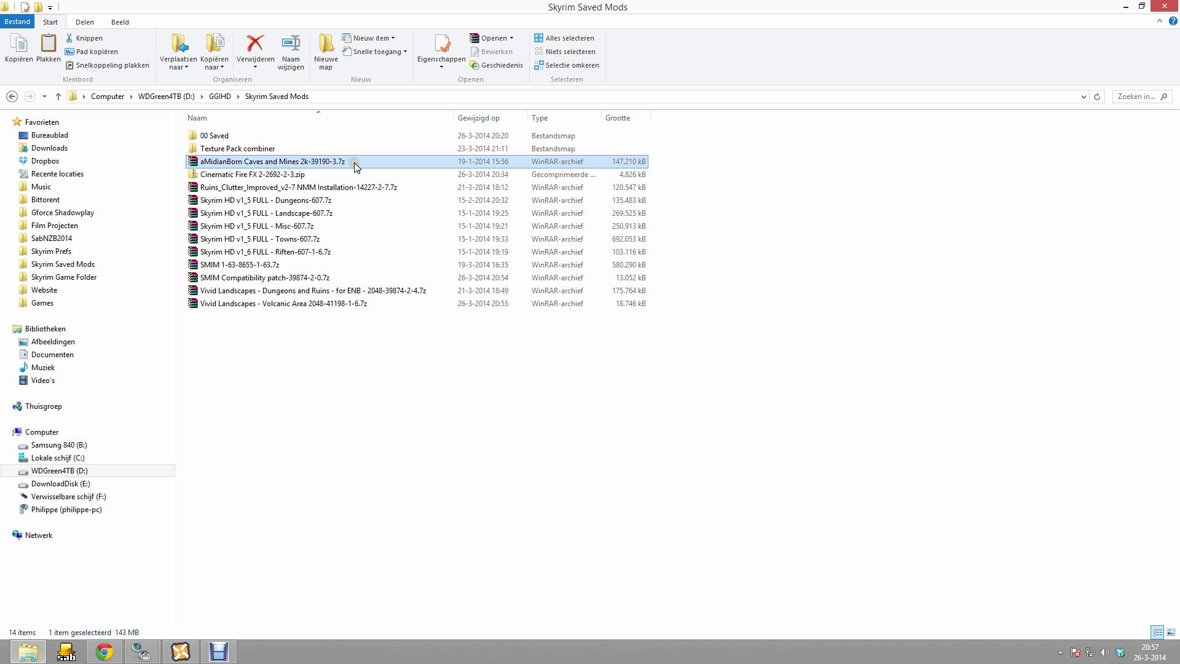
- Switch to Nexus Mod Manager, add the aMidianBorn Caves and Mines 2k archive and activate it, overwriting all conflicting files
click(181, 651)
click(12, 64)
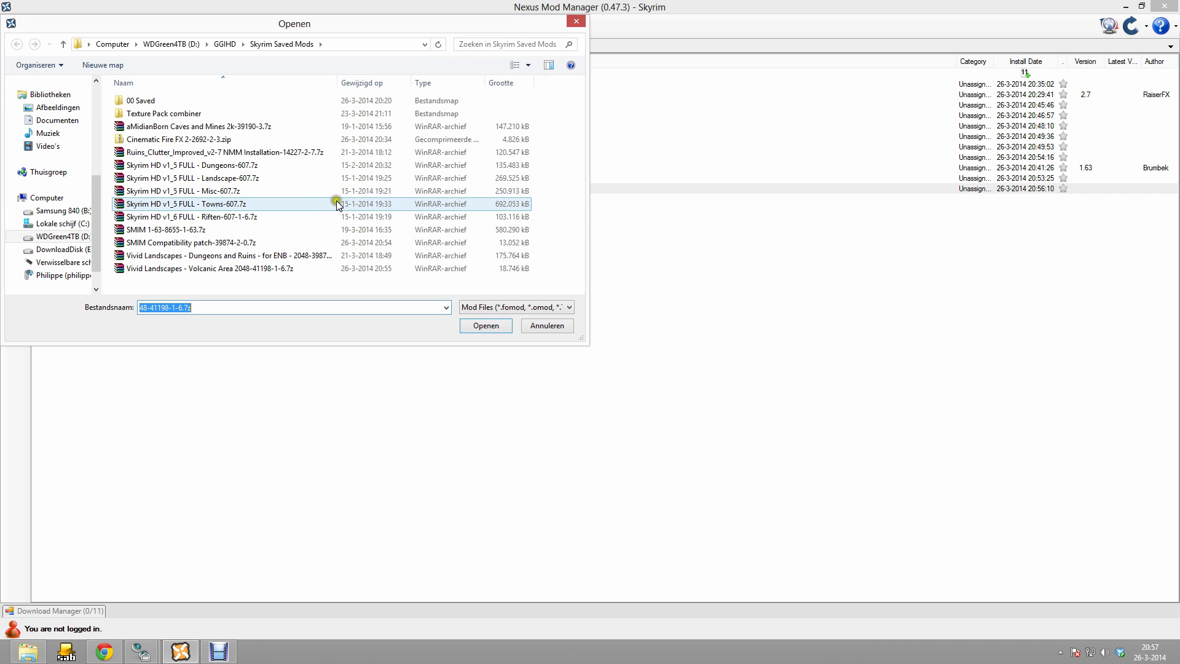
double_click(205, 126)
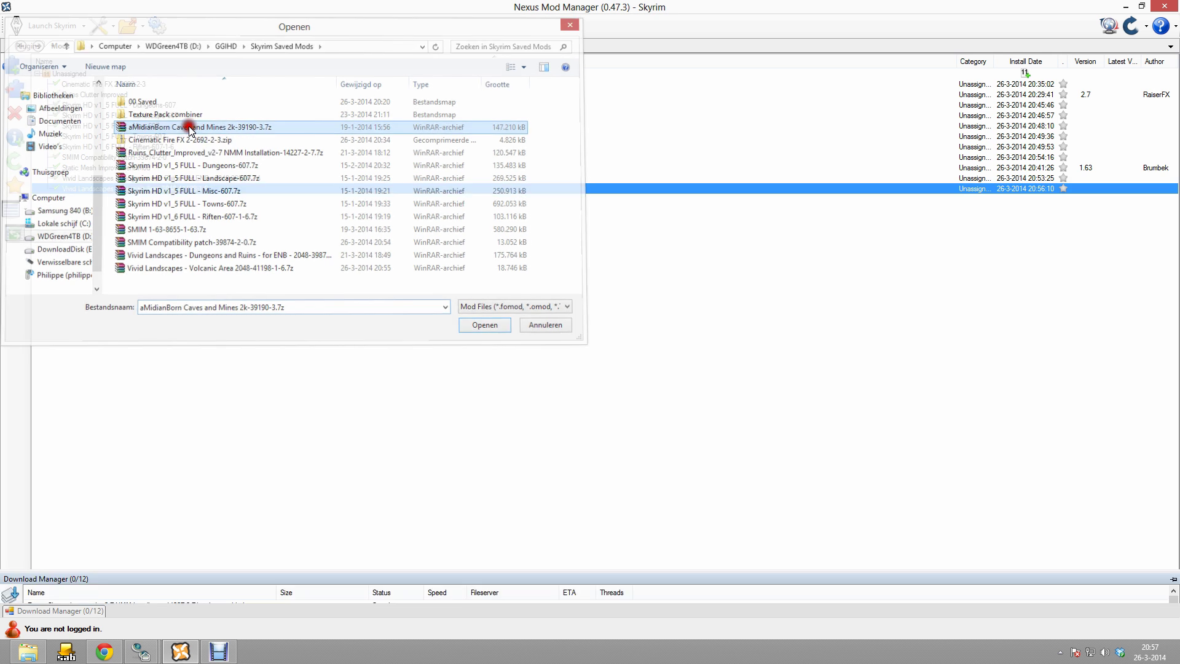
click(88, 86)
click(15, 89)
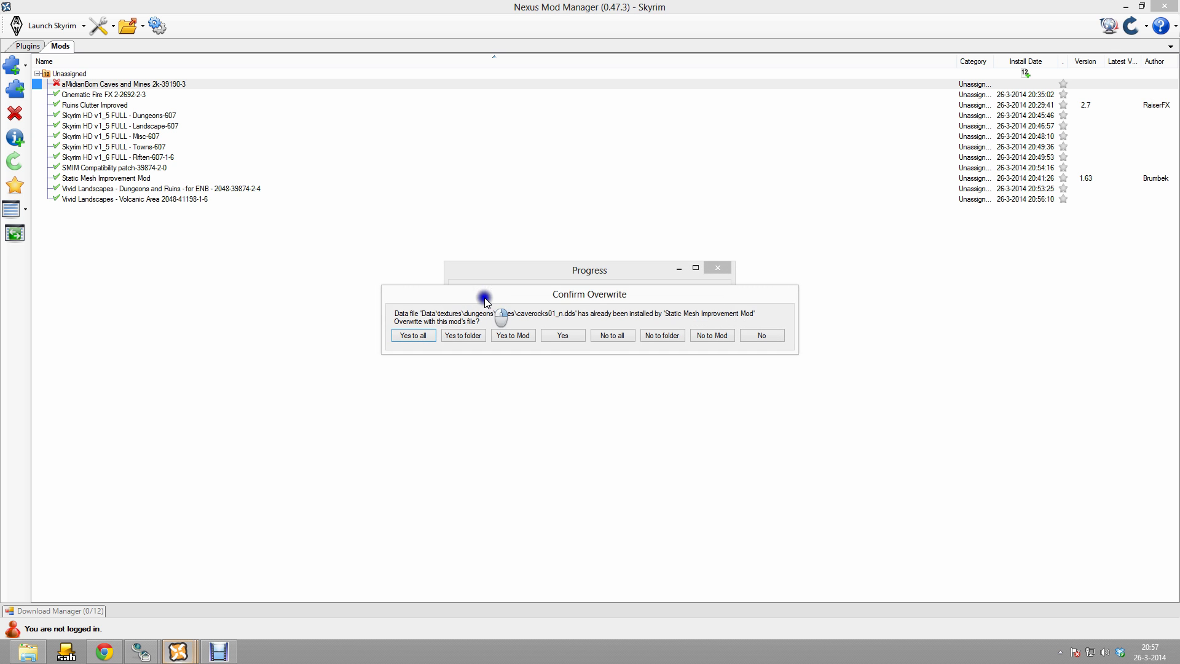
click(414, 335)
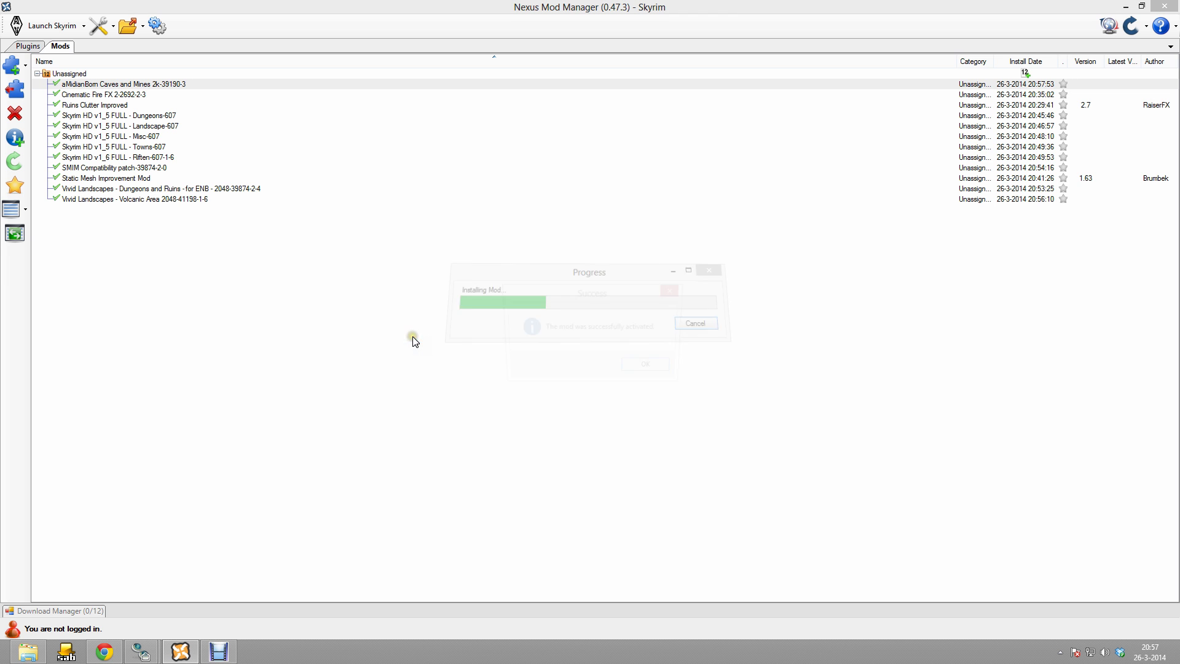
click(651, 369)
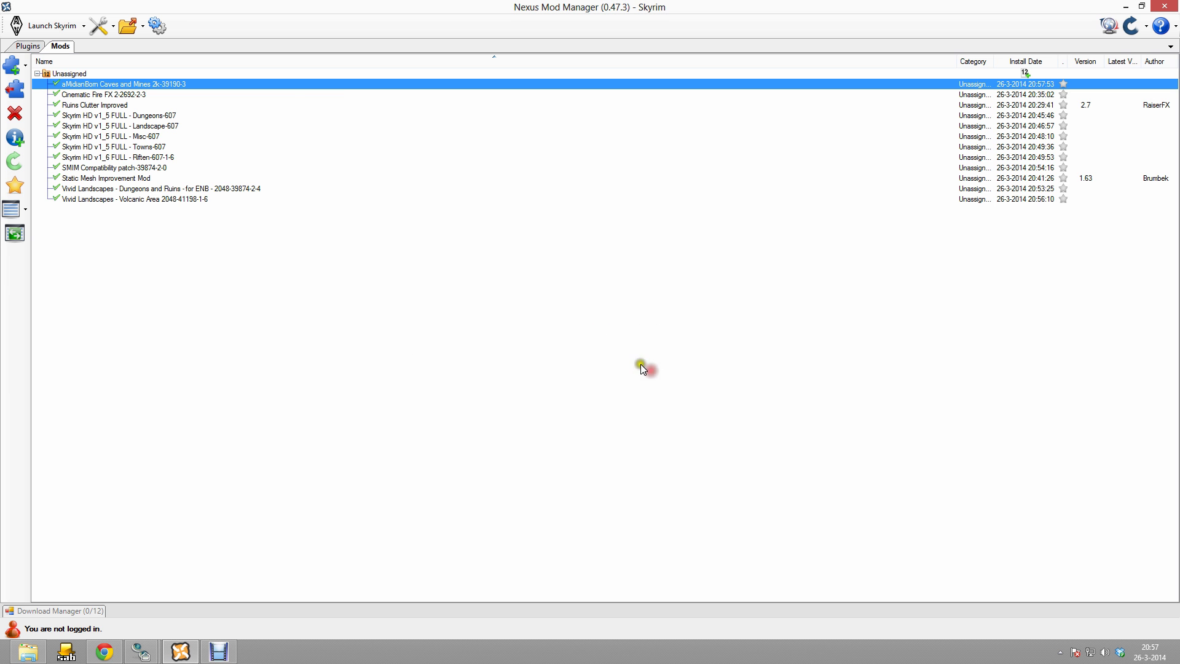
- In Chrome, close the aMidianBorn Caves tab, open the Detailed Rugs page from the recommended mods in a new tab and show its files
click(104, 651)
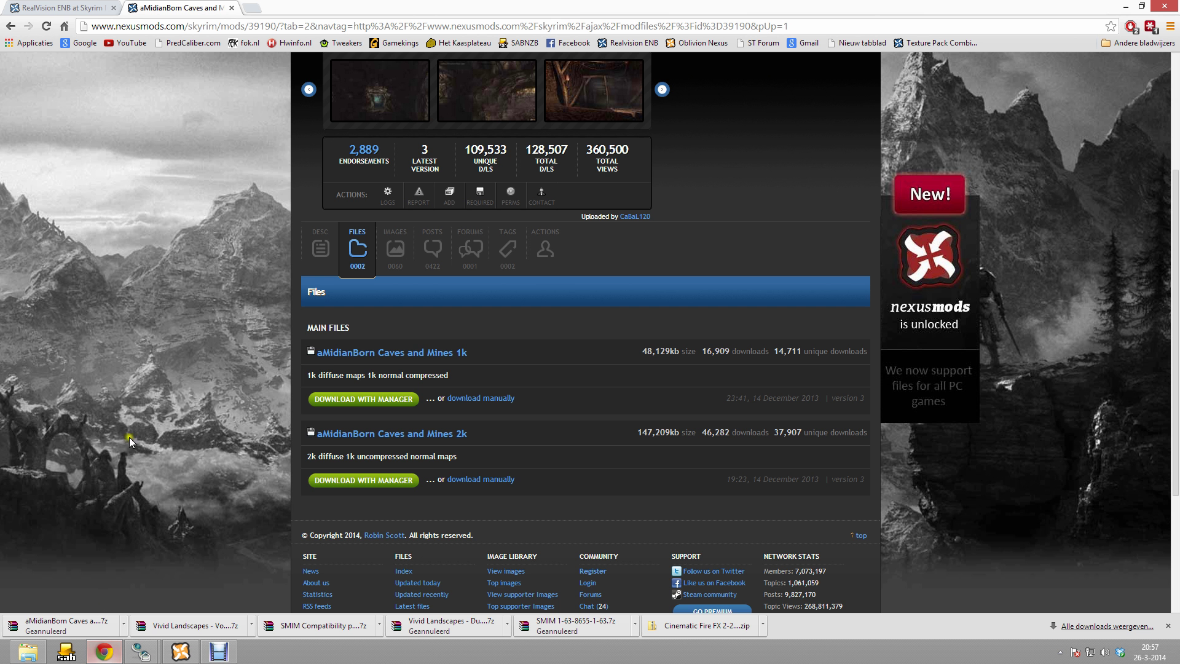
click(234, 8)
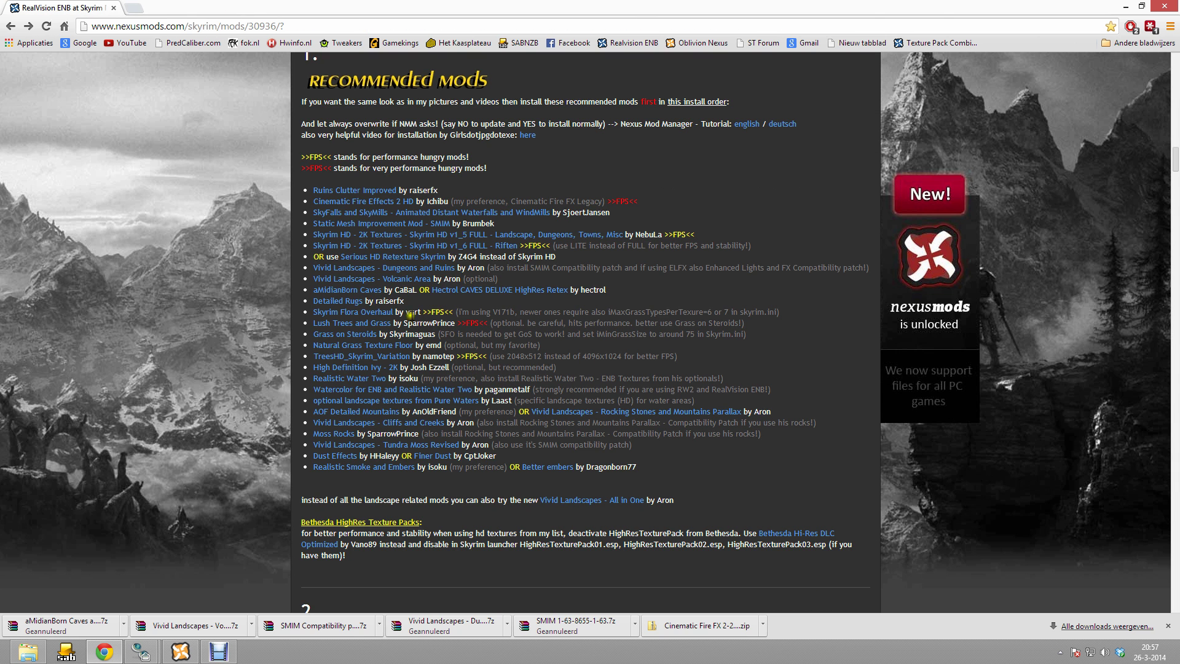
right_click(345, 301)
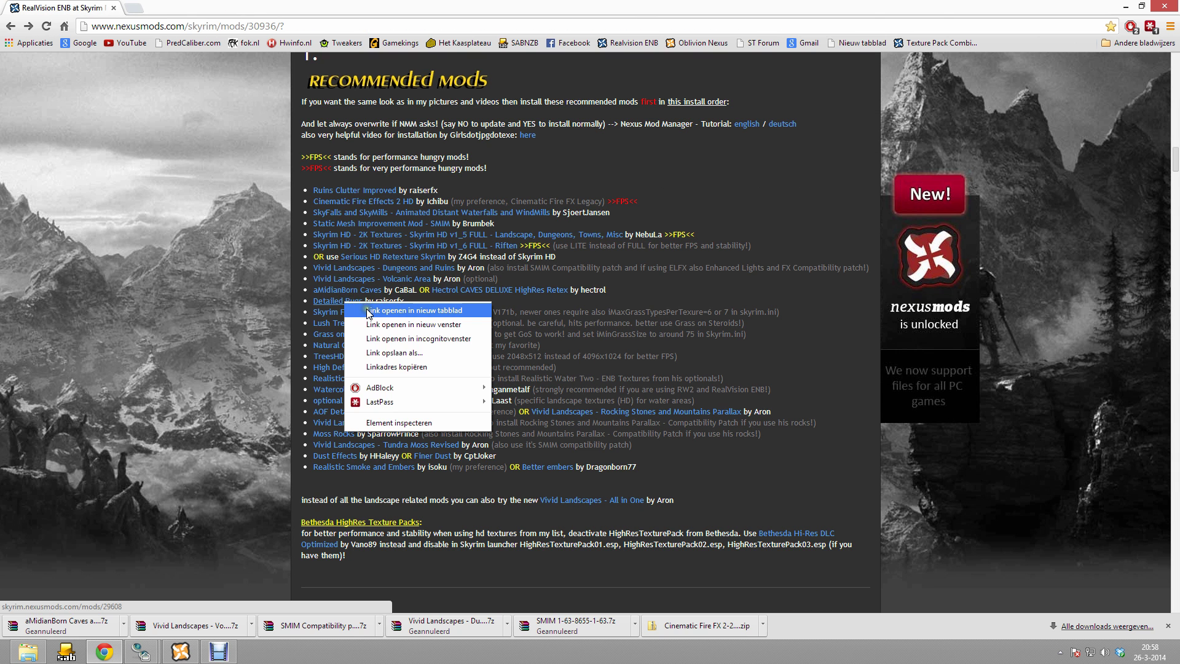
click(369, 311)
click(198, 8)
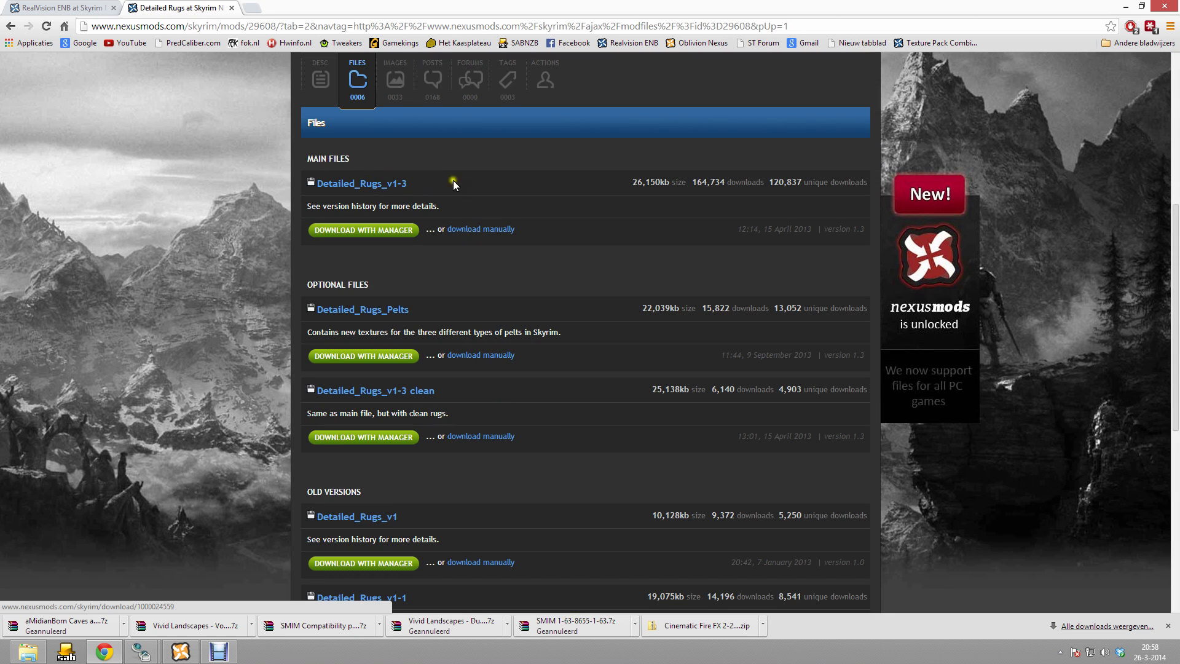
- Manually download the main file Detailed_Rugs_v1-3 and save it in the Skyrim Saved Mods folder
click(488, 228)
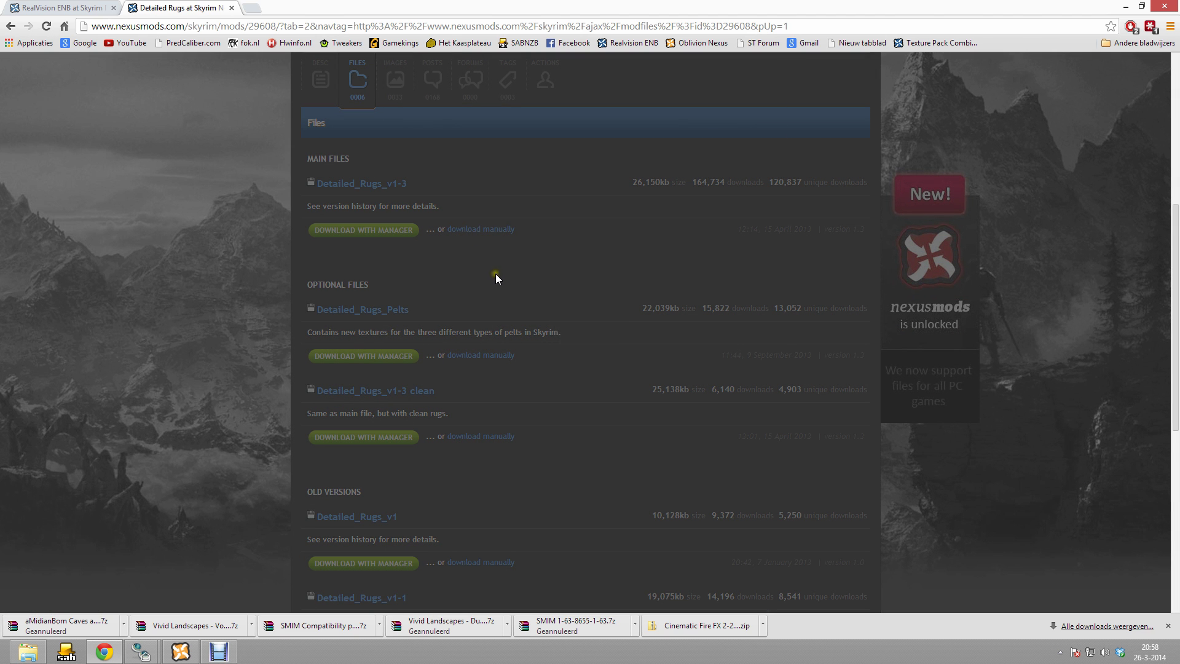
click(435, 489)
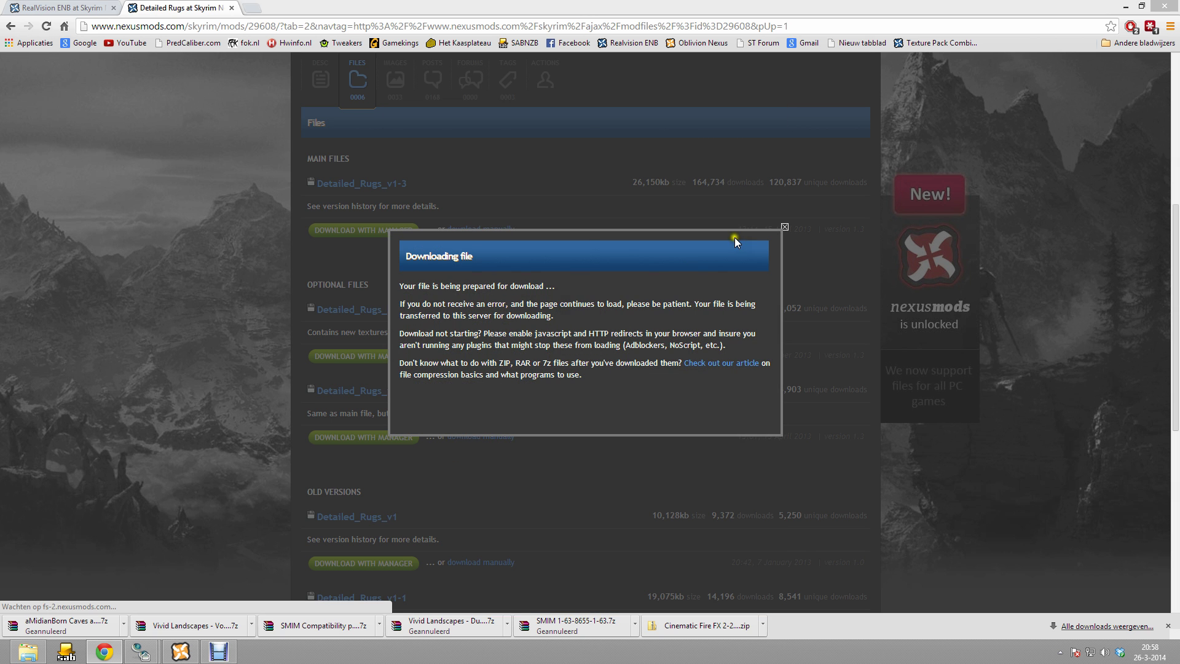
click(486, 314)
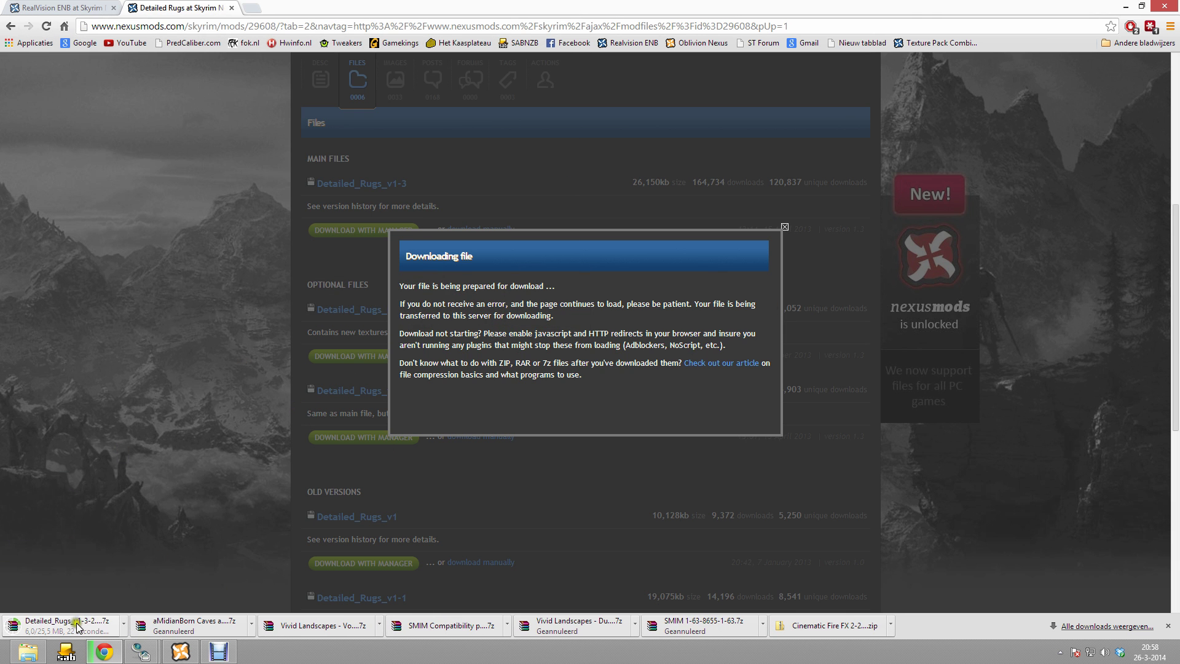
click(806, 219)
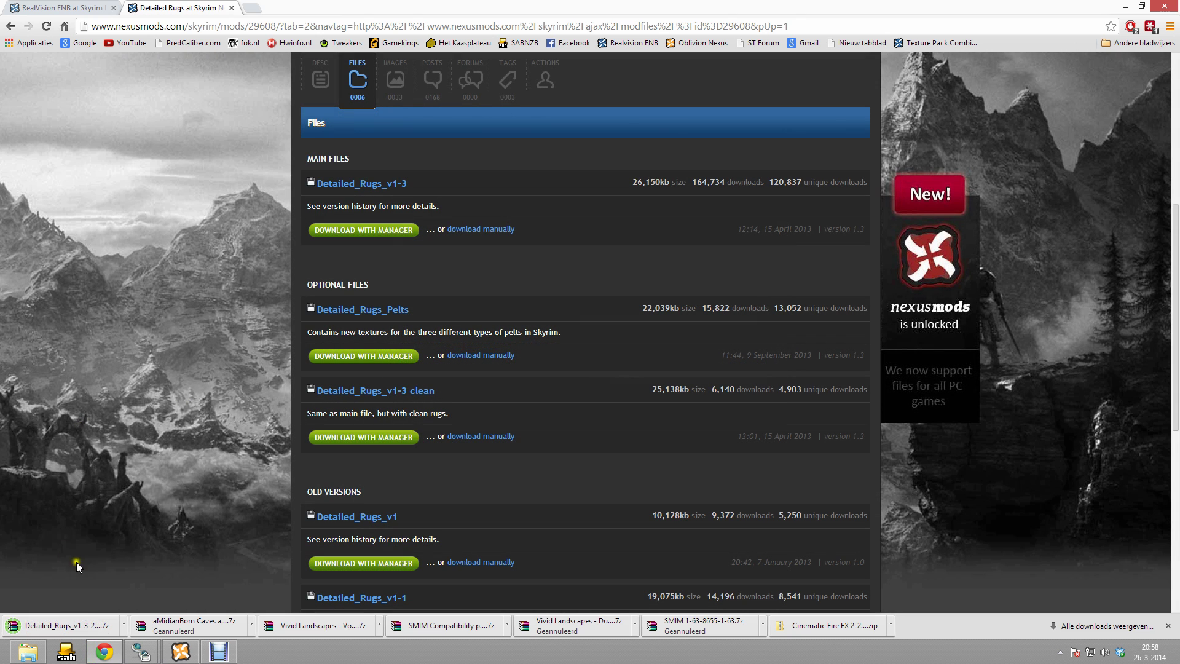
- Switch to Nexus Mod Manager, add the Detailed_Rugs_v1-3 archive and activate it, overwriting all conflicting files
click(180, 651)
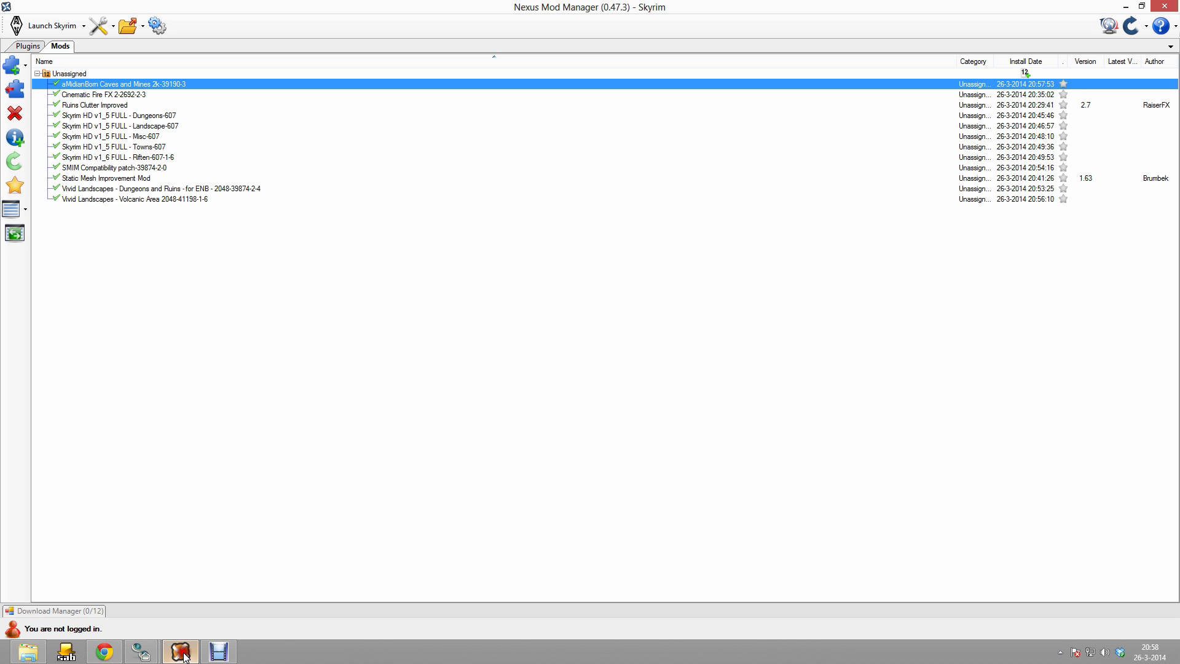
click(13, 70)
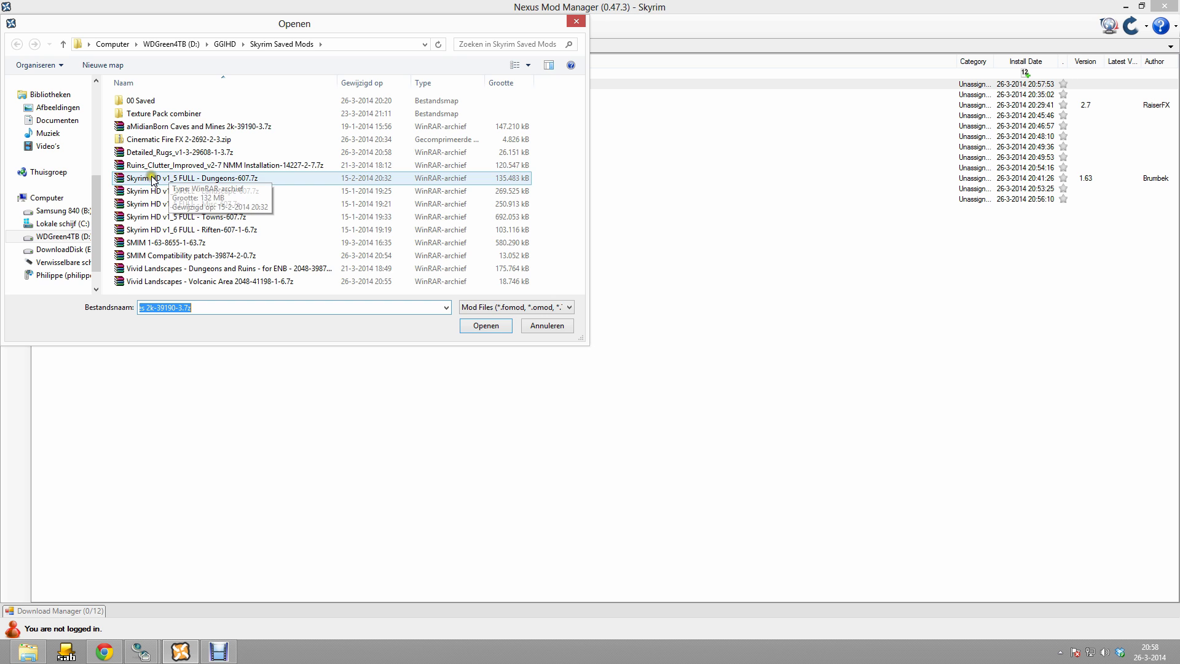
double_click(172, 152)
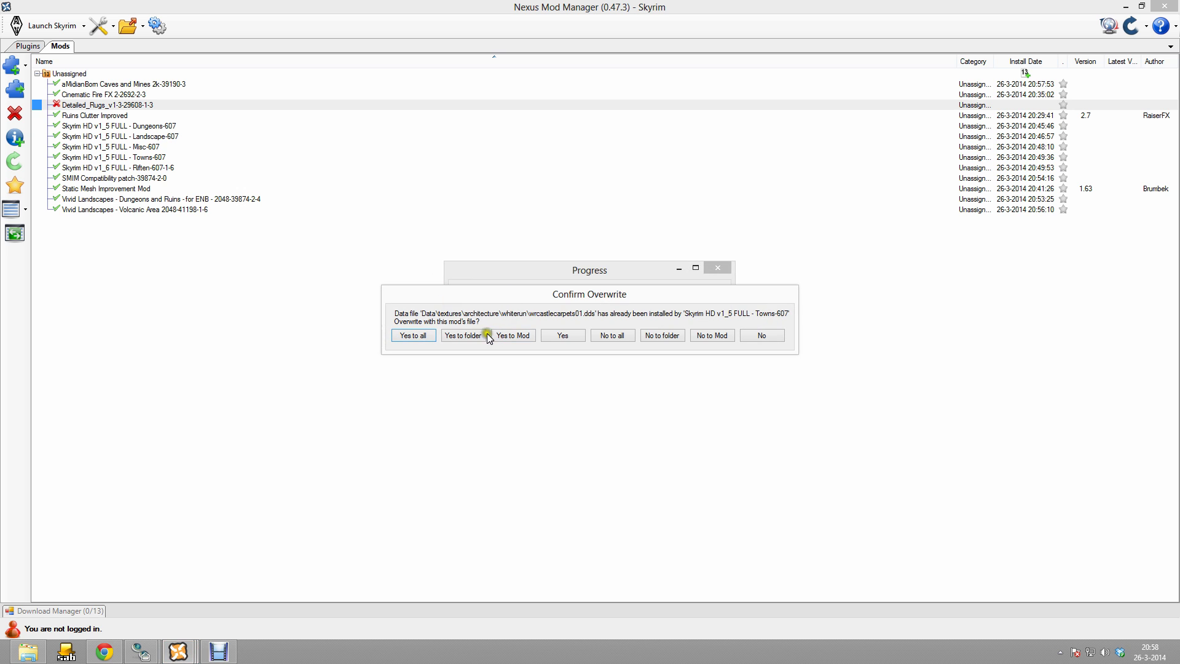
click(414, 336)
click(650, 369)
- In Chrome, close the Detailed Rugs tab, open the Skyrim Flora Overhaul page from the recommended mods in a new tab and show its files
click(105, 652)
key(ctrl+w)
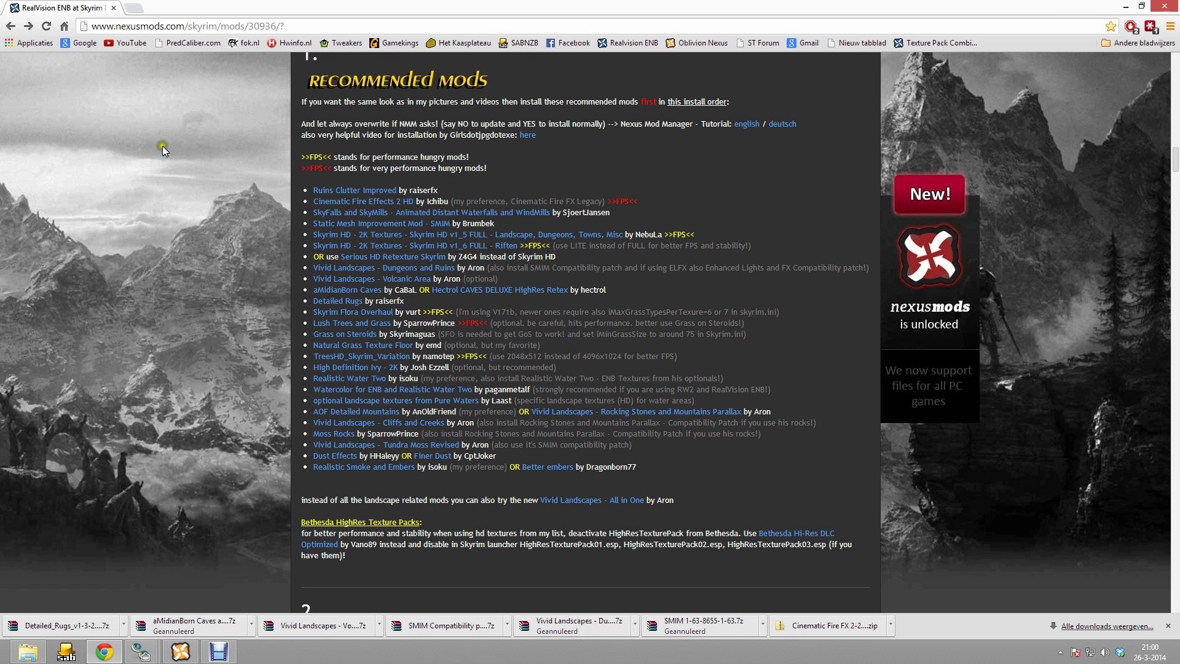
right_click(370, 313)
click(391, 317)
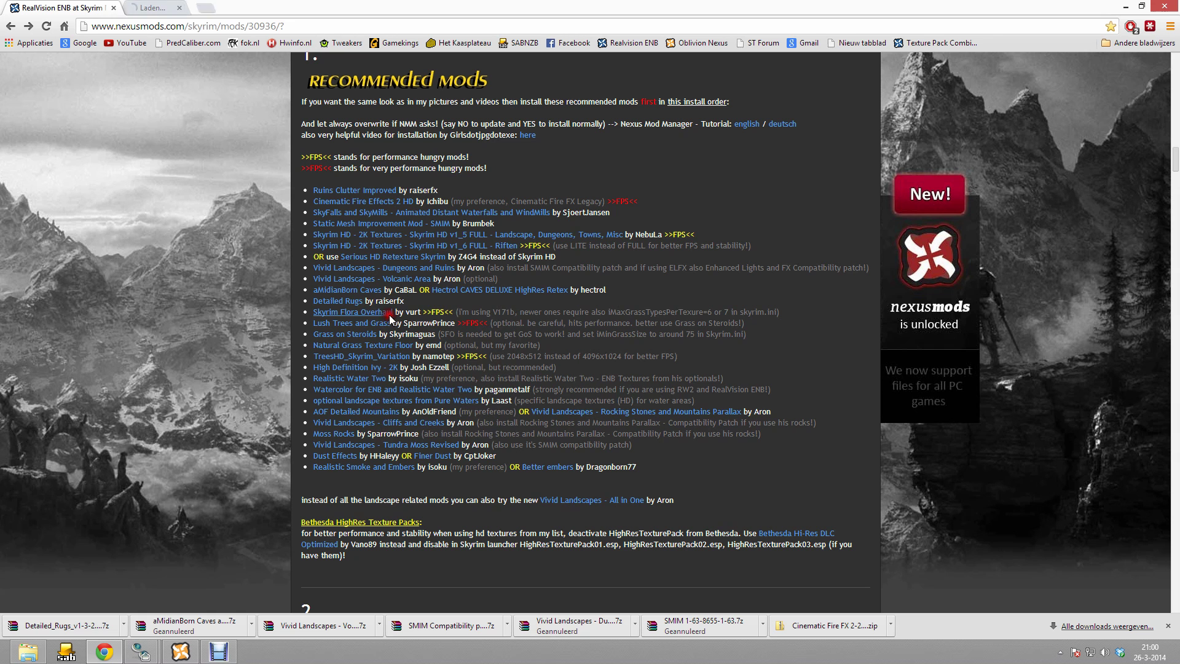
click(190, 6)
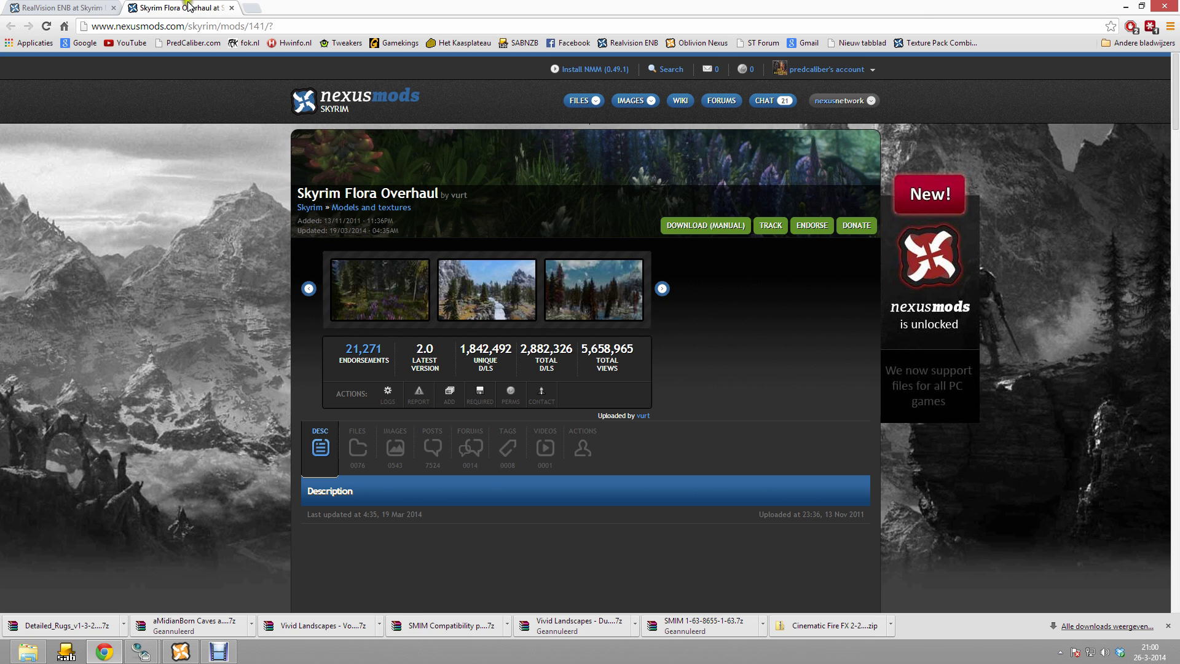
click(699, 231)
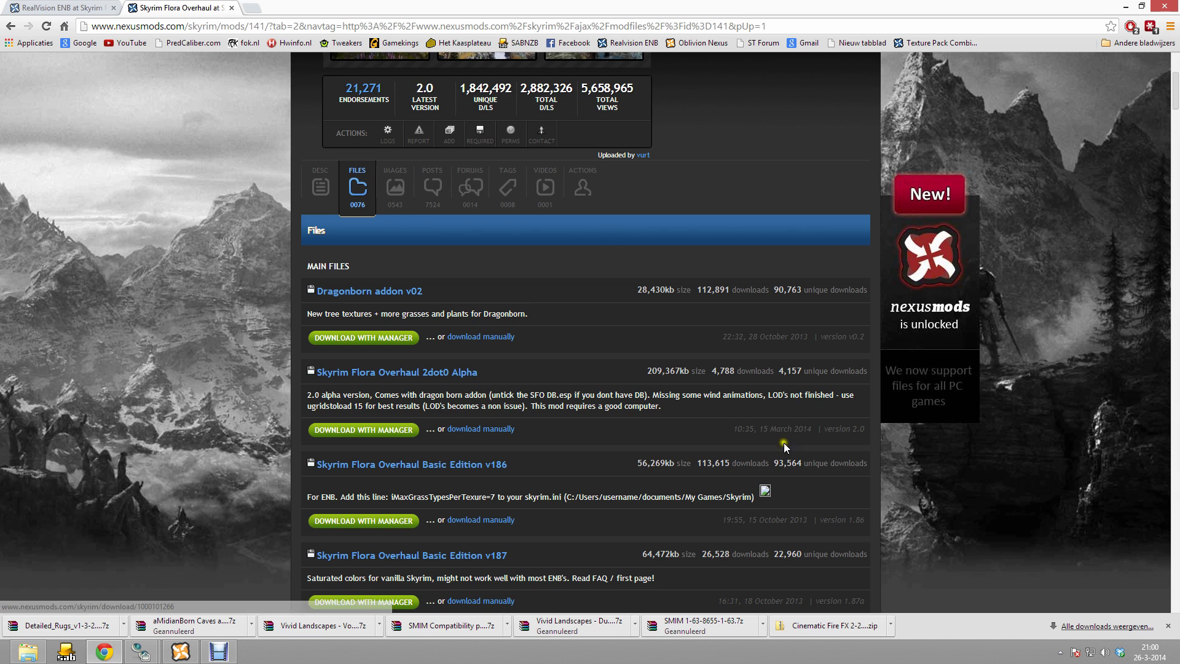
right_click(455, 371)
click(705, 397)
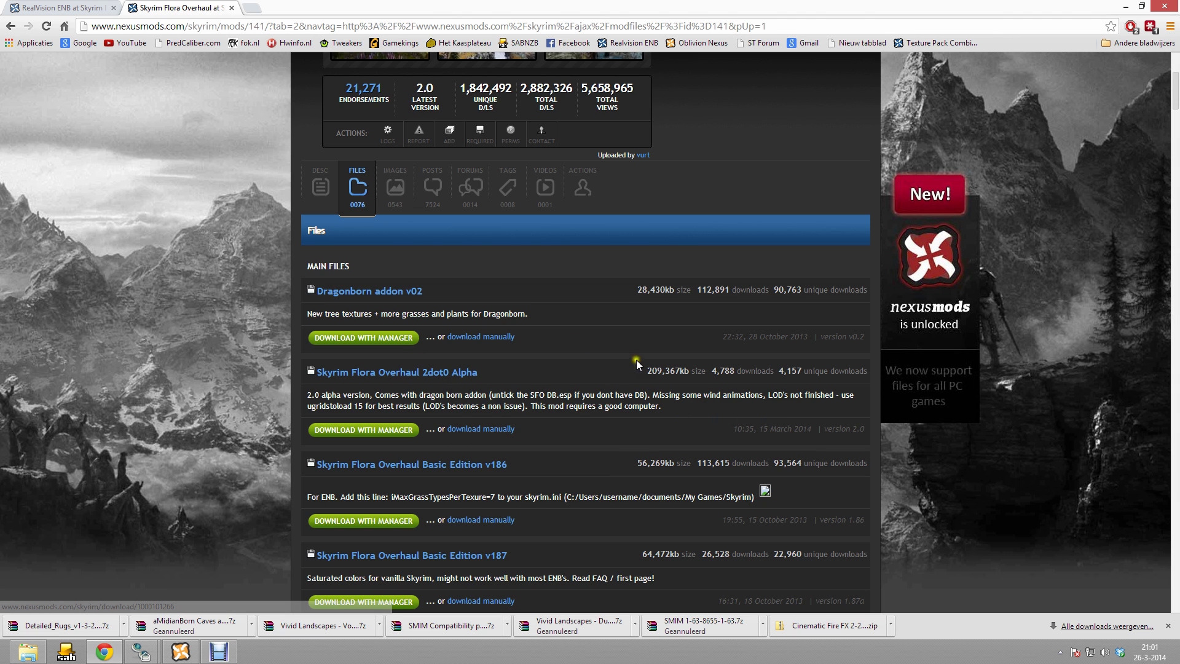
- In File Explorer, open the 00 Saved folder and copy the archive Skyrim Flora Overhaul 2dot0 Alpha-141-2-0.7z
click(485, 432)
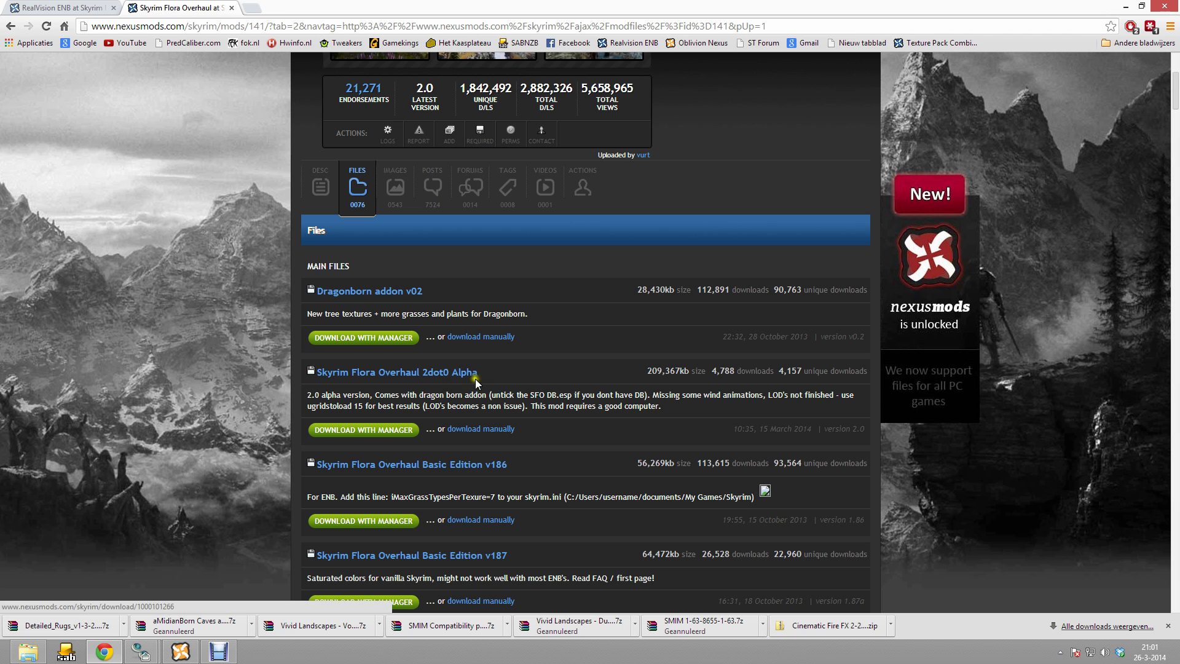
click(26, 652)
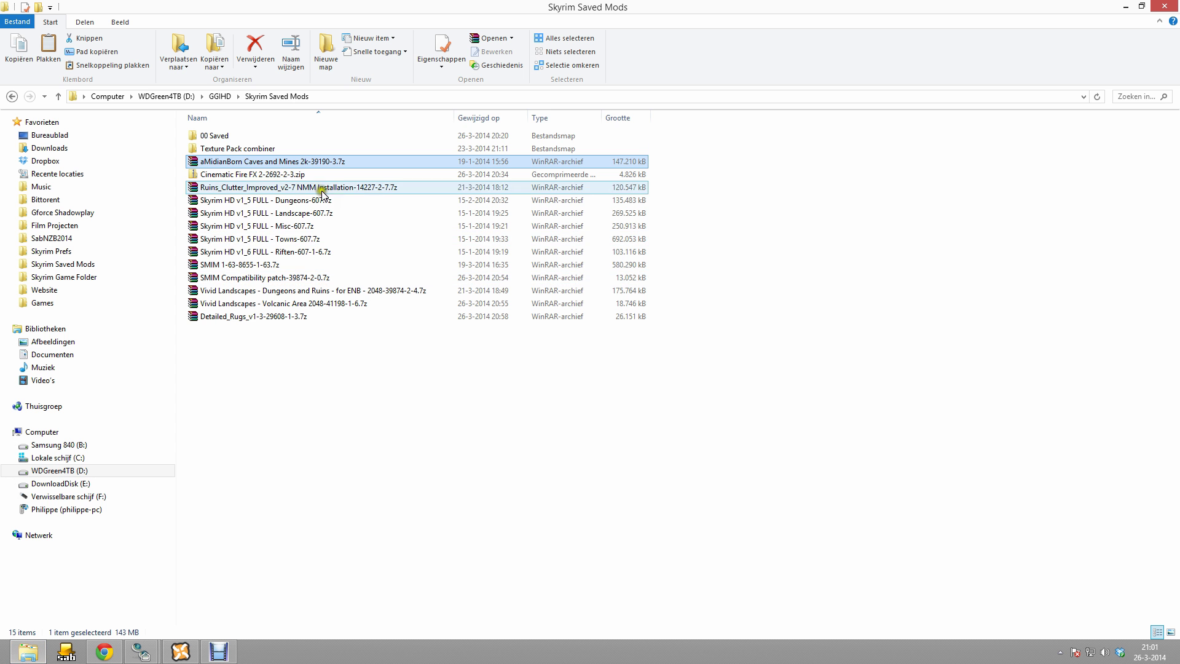
double_click(234, 136)
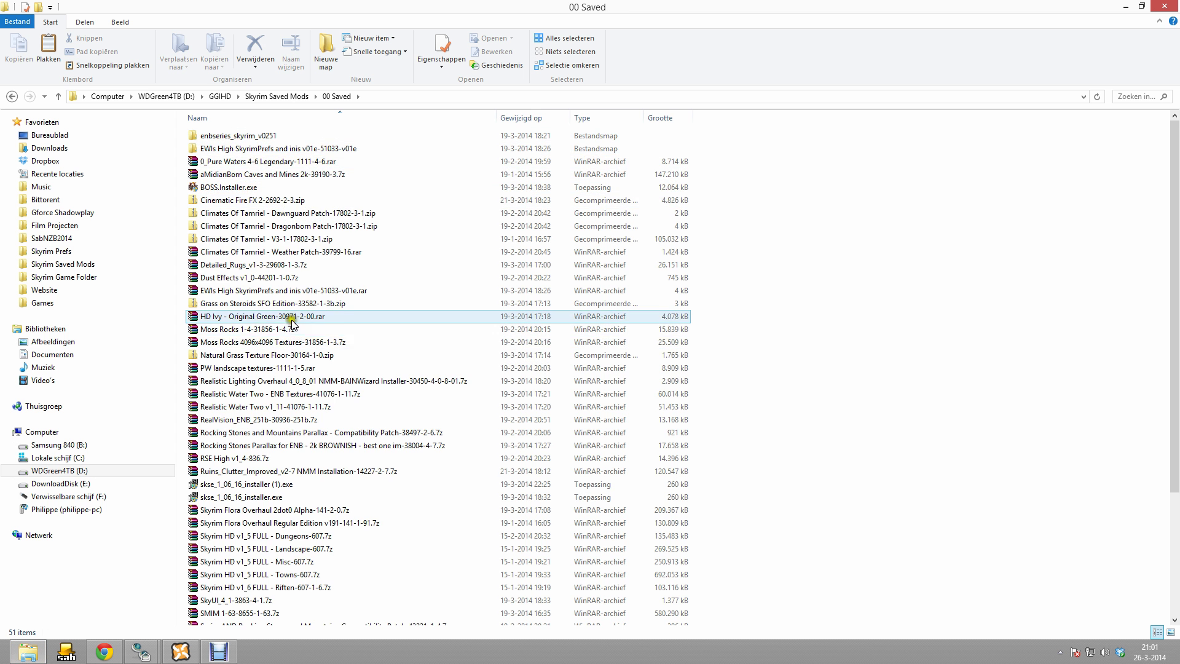
scroll(269, 316, down, 4)
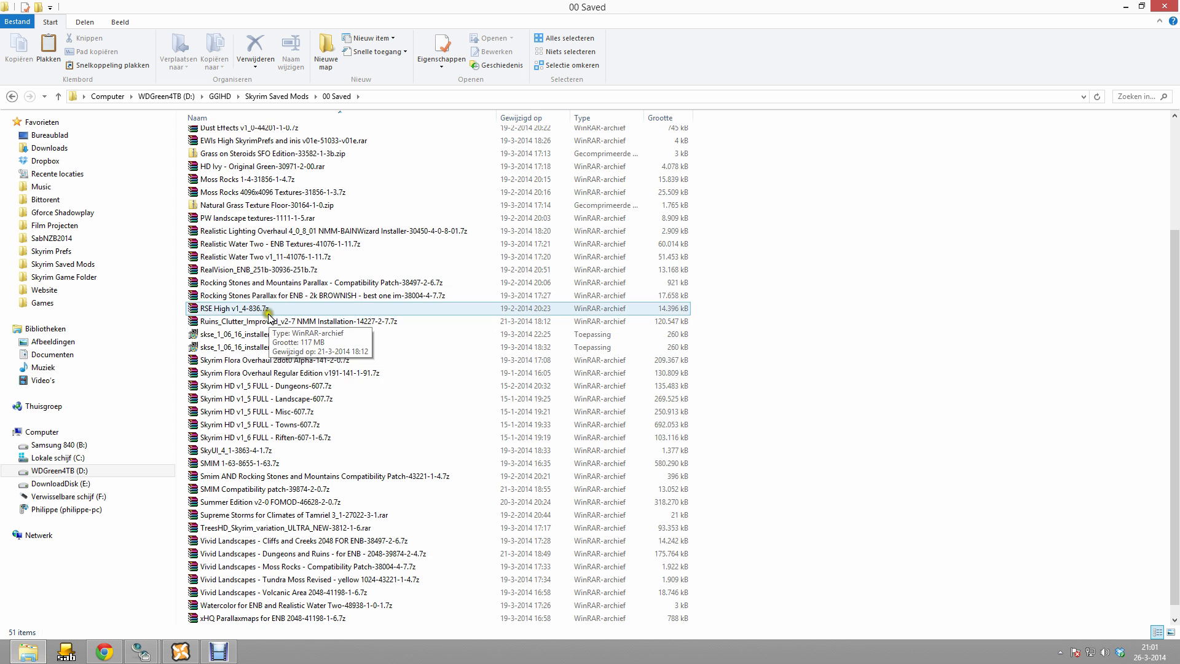
click(263, 217)
key(s)
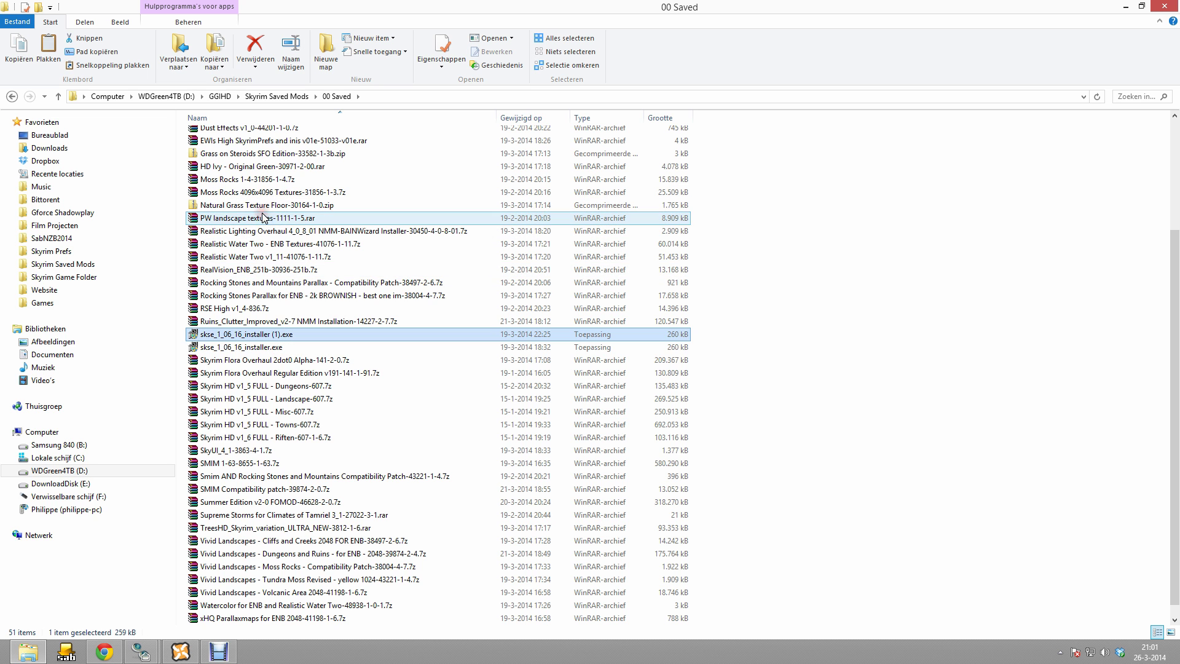
click(313, 373)
click(319, 360)
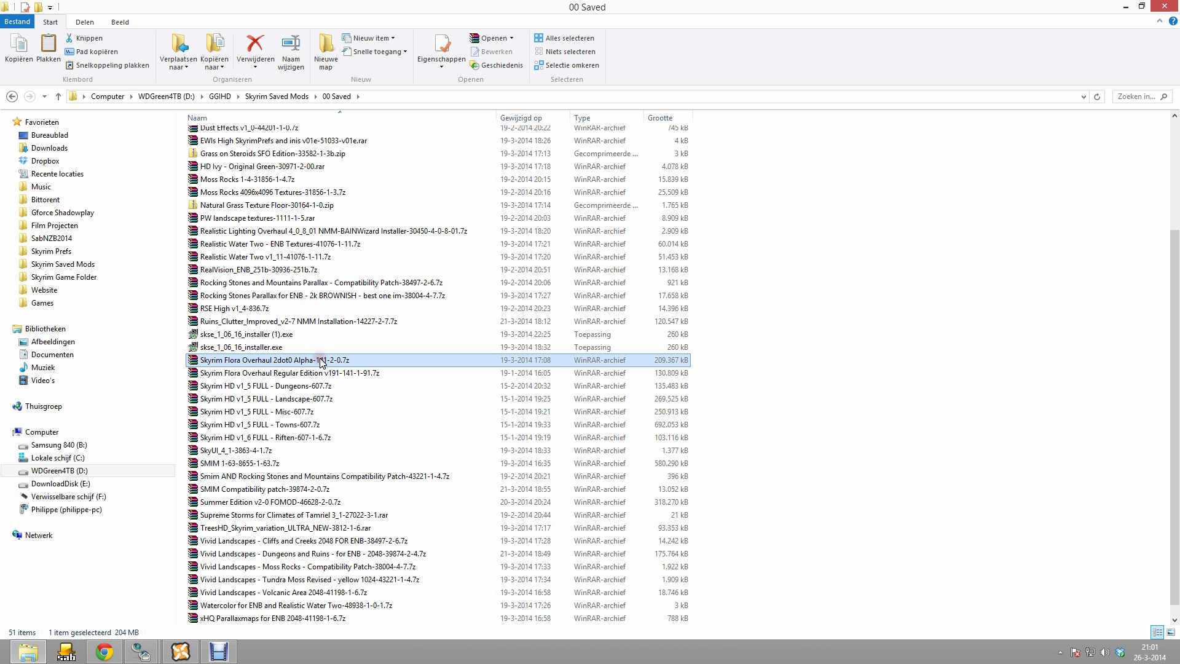
right_click(321, 361)
click(387, 486)
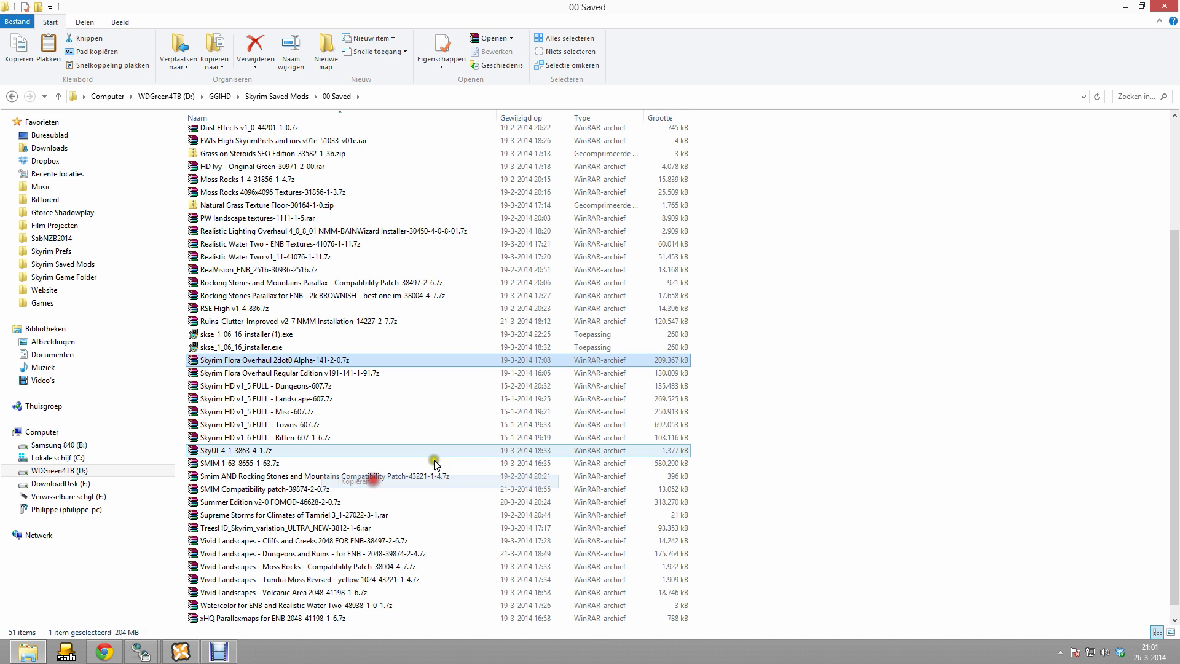
- Return to the Skyrim Saved Mods folder and paste the copied Skyrim Flora Overhaul archive there
click(277, 97)
click(255, 430)
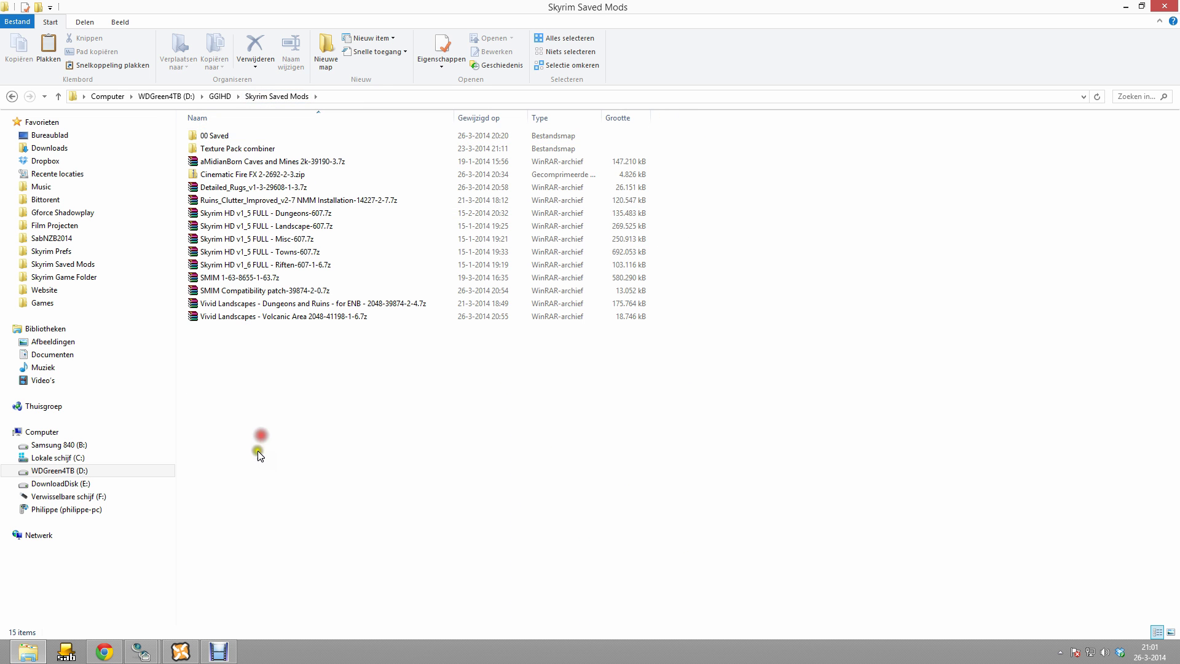
click(103, 653)
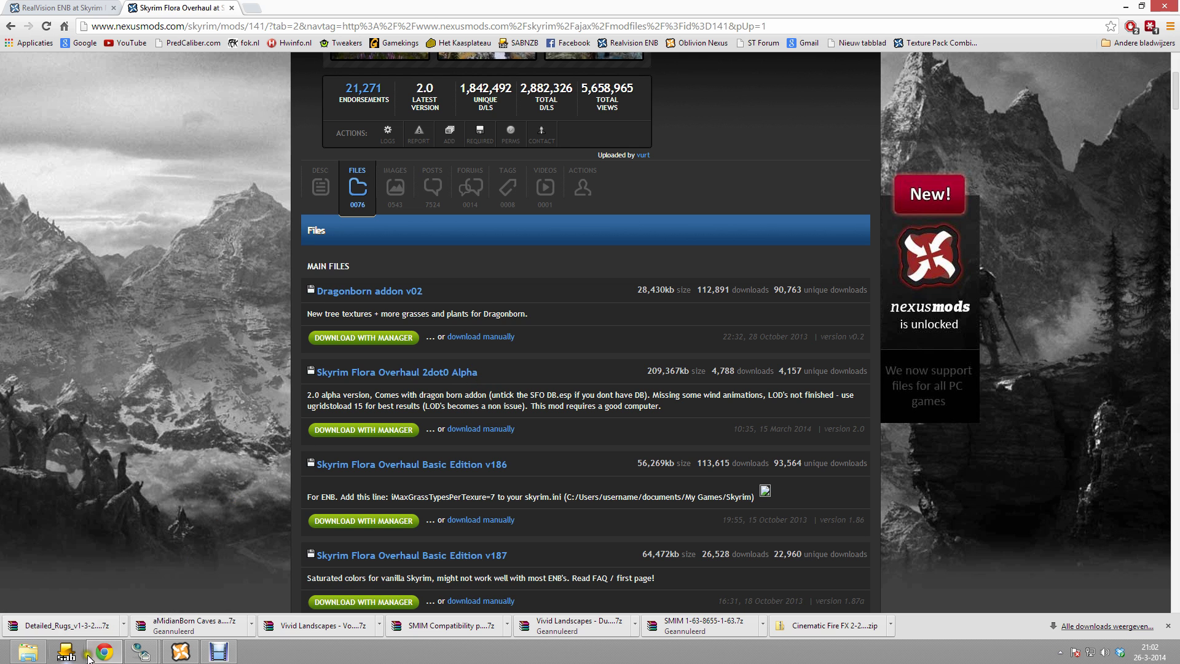
click(27, 651)
right_click(306, 395)
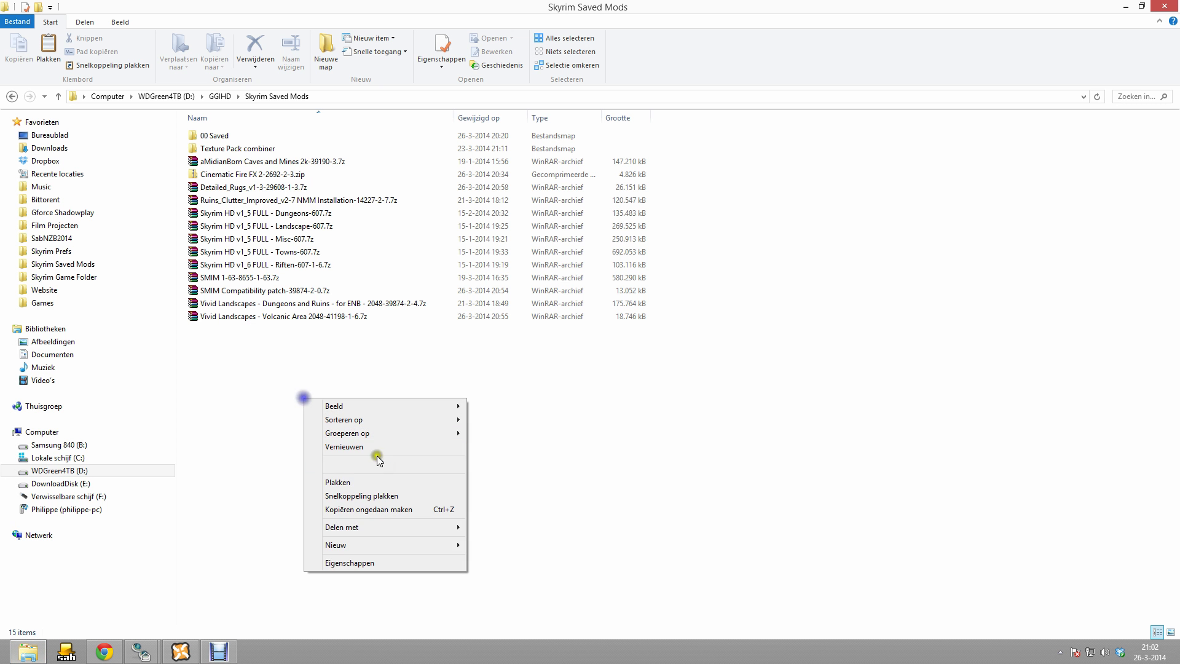
click(338, 482)
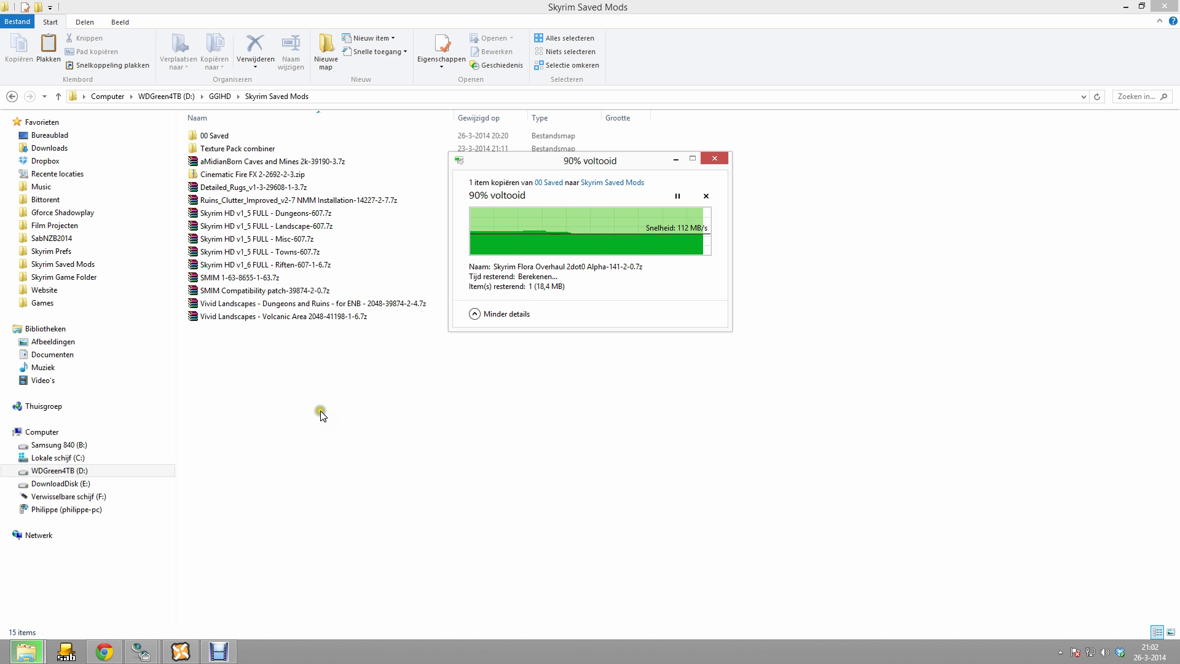
click(356, 474)
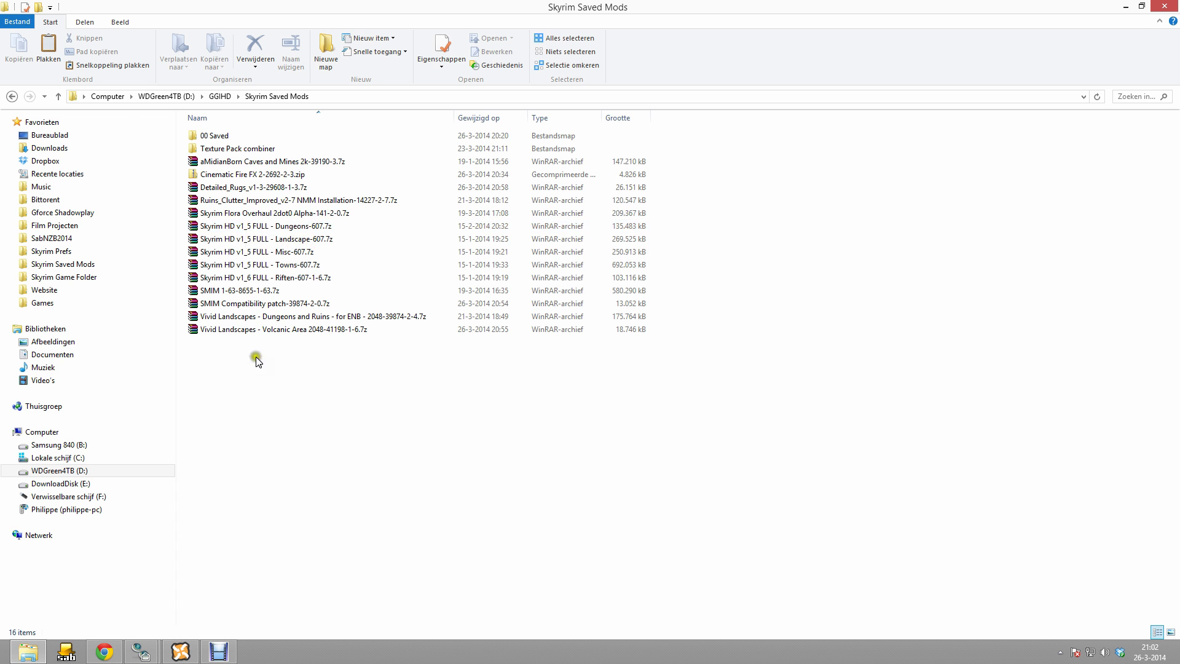
- Switch to Nexus Mod Manager, add the Skyrim Flora Overhaul 2dot0 Alpha archive and activate it, overwriting all conflicting files
click(188, 661)
click(15, 63)
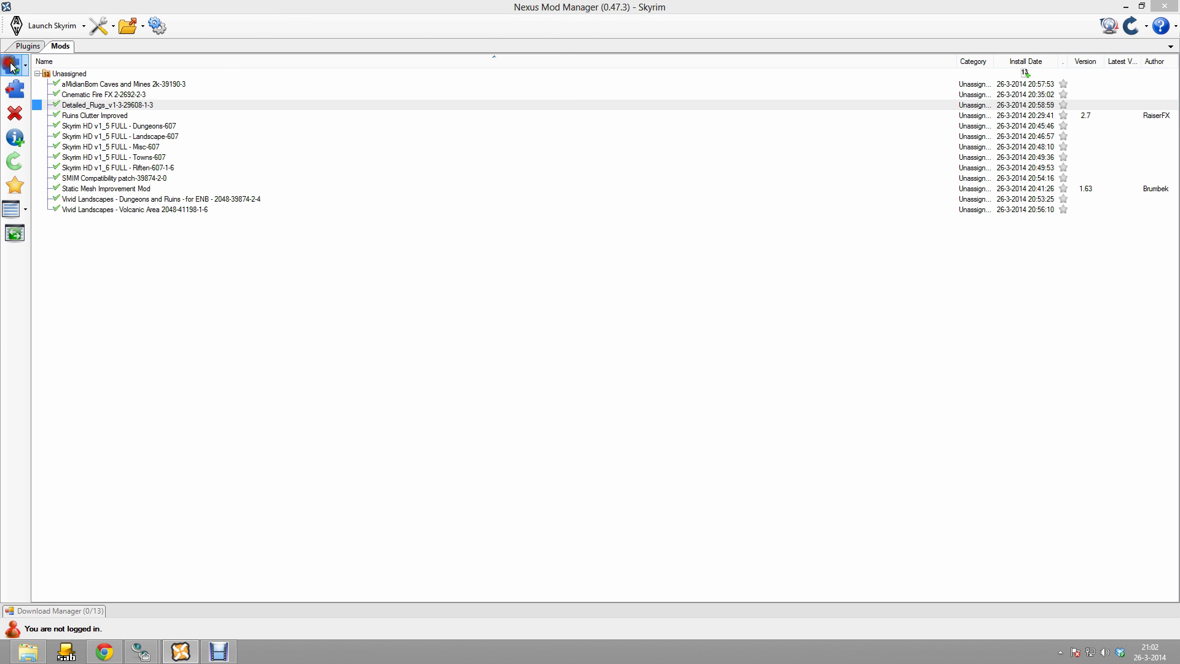
double_click(237, 180)
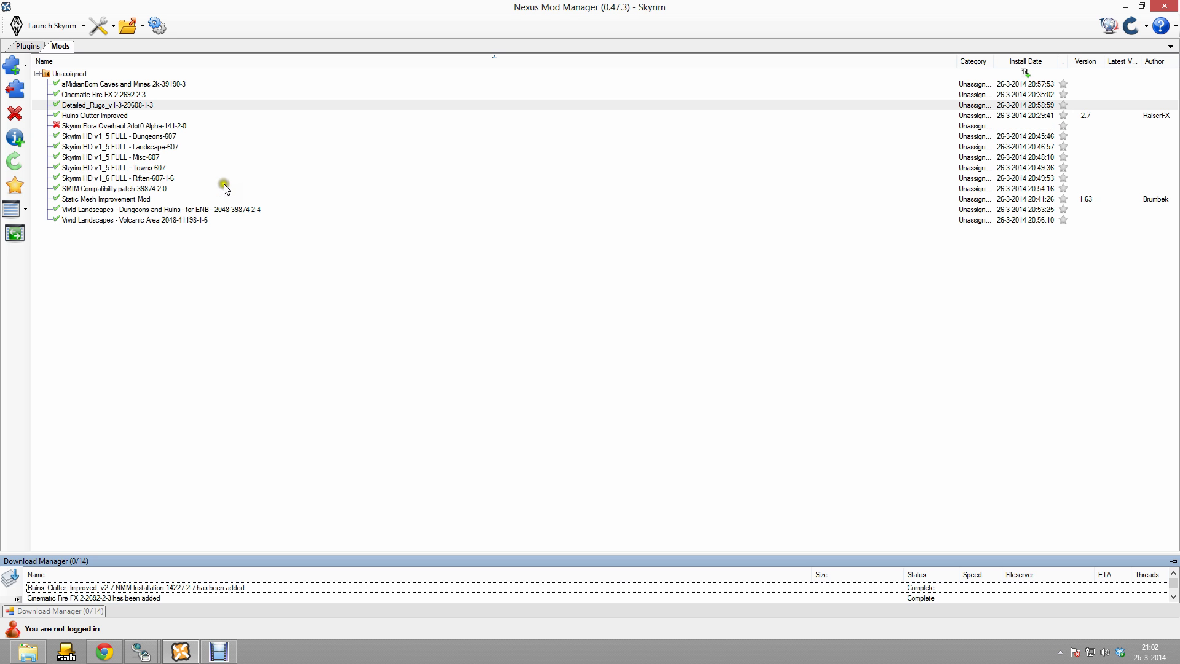
click(127, 126)
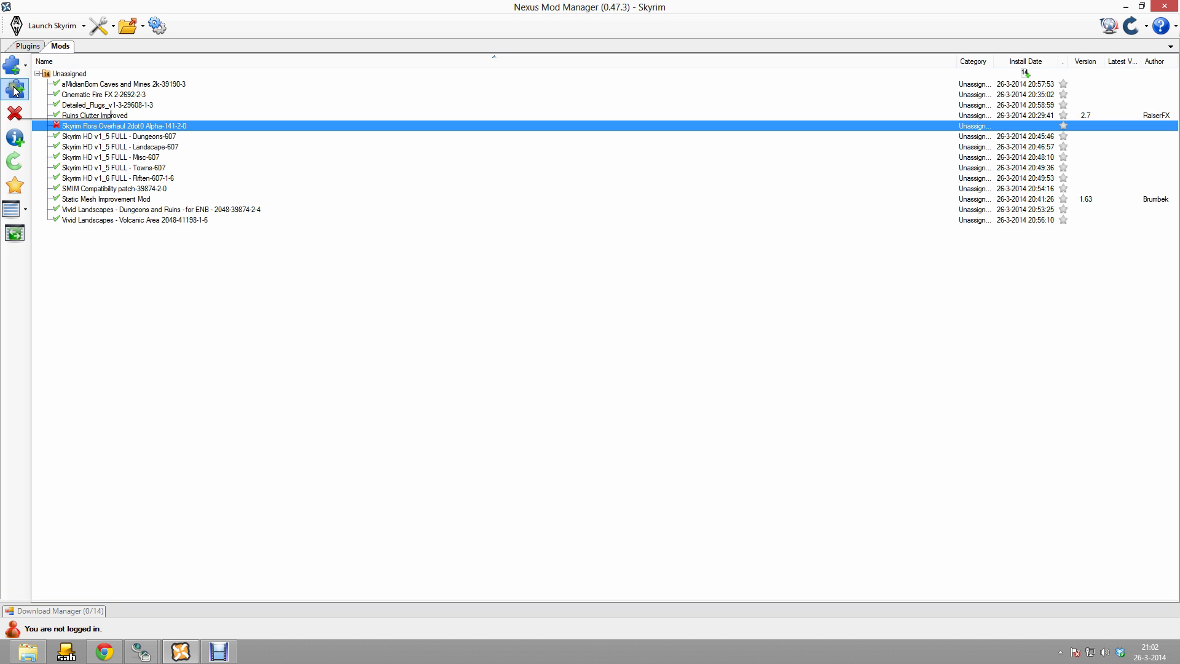
click(15, 90)
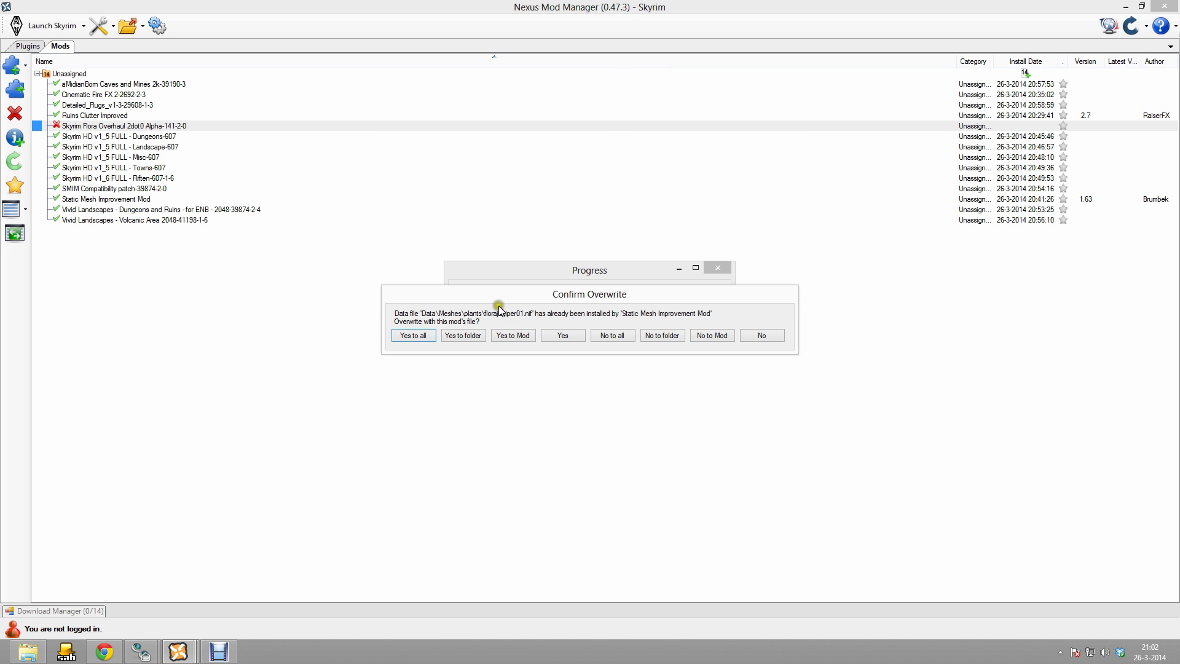
click(411, 337)
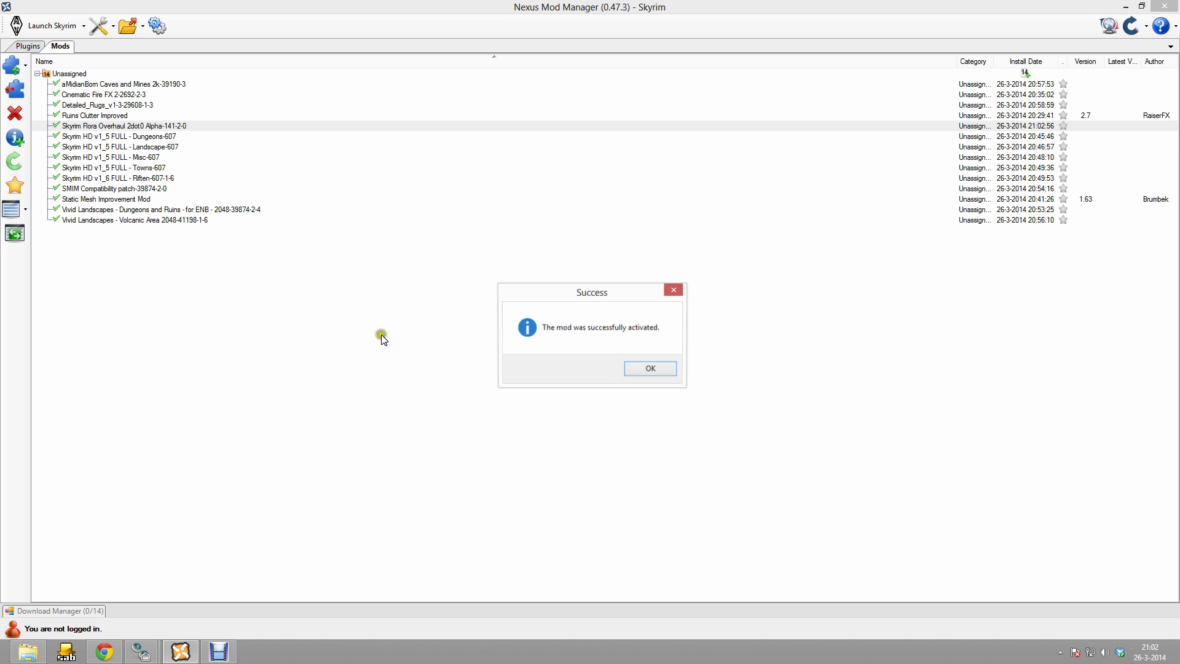
click(648, 367)
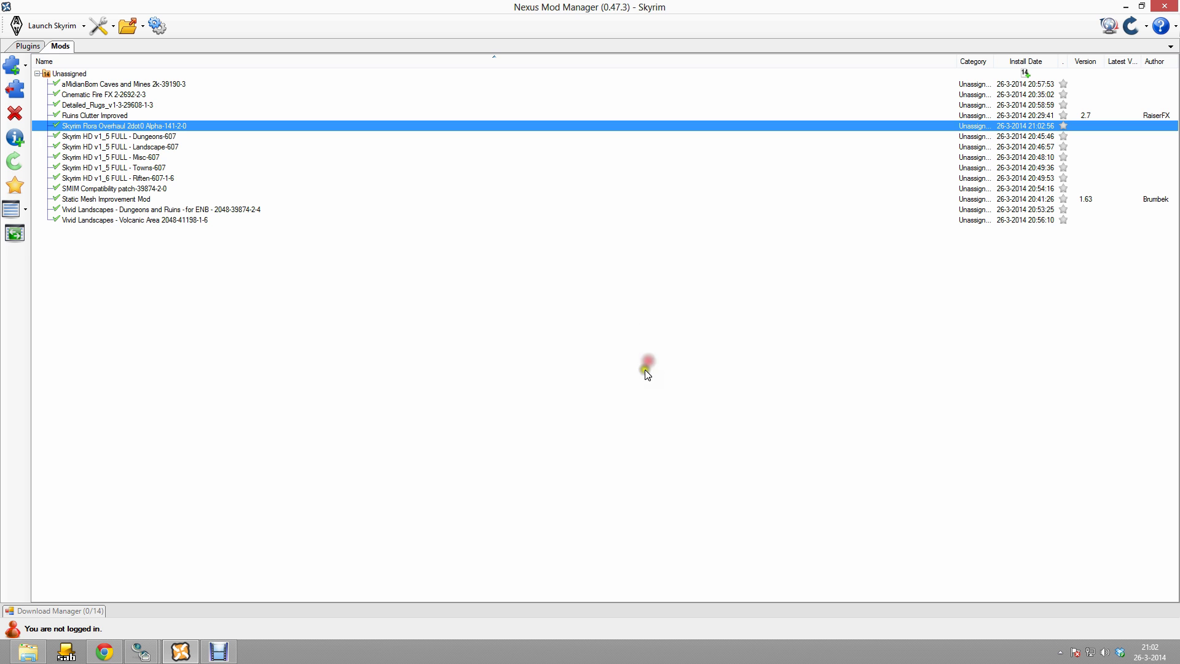
- Show the details of the SFO - Dragonborn.esp plugin, and start Skyrim from the TESV.exe shortcut on the desktop
click(31, 48)
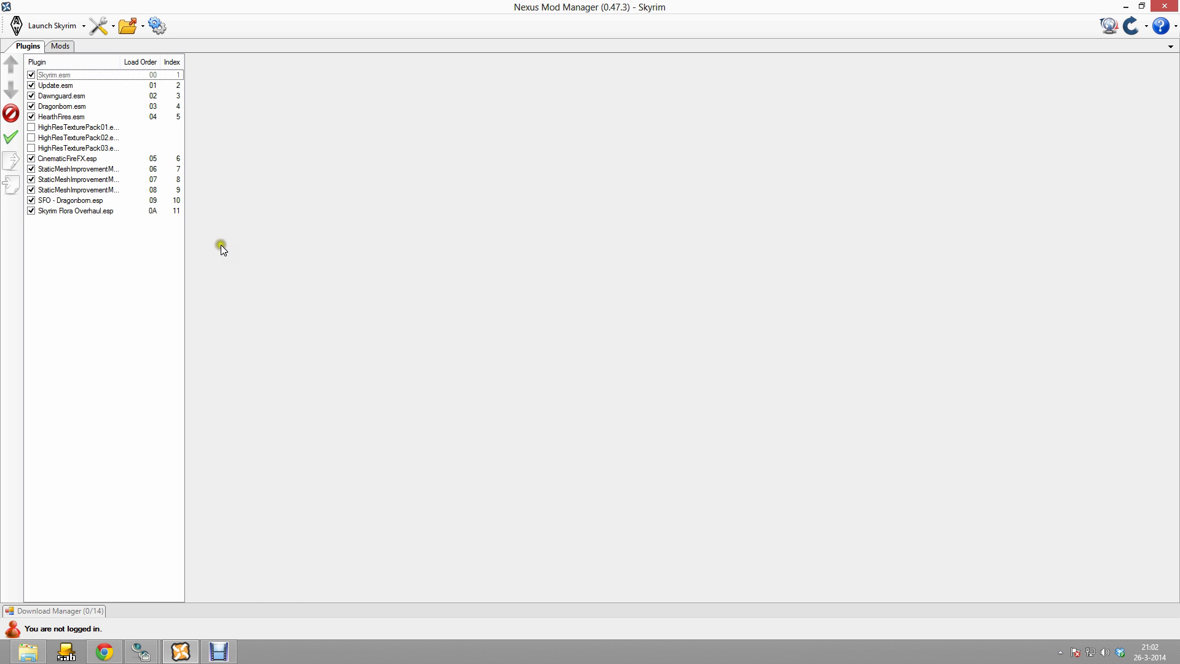
click(75, 203)
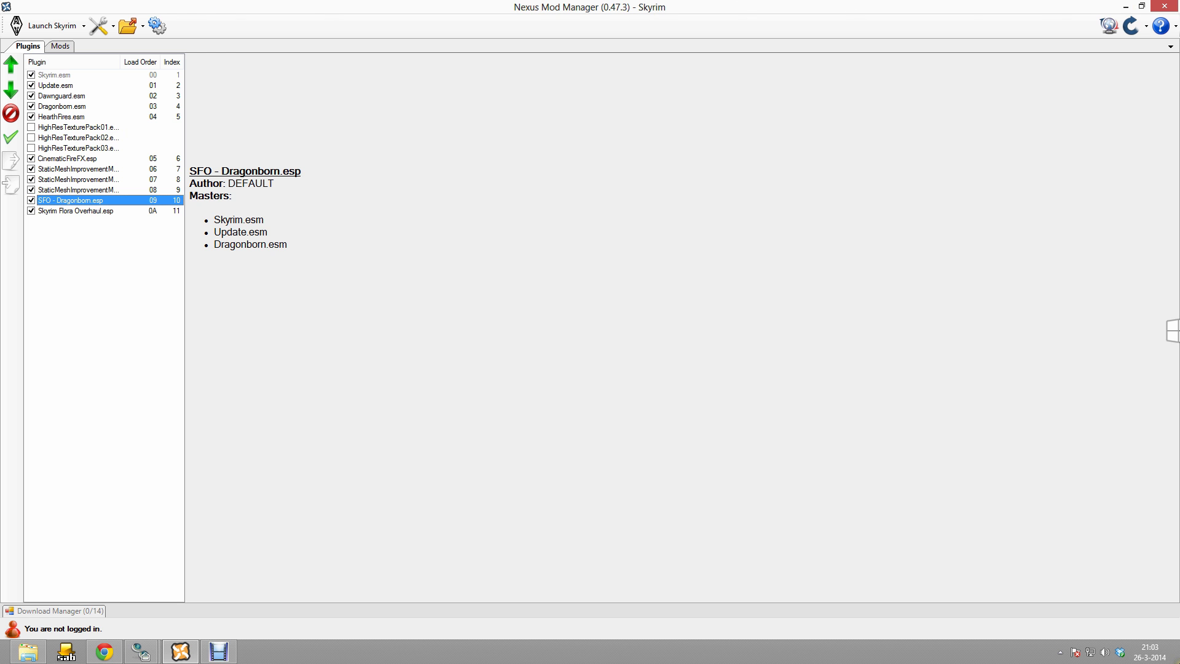
click(1177, 660)
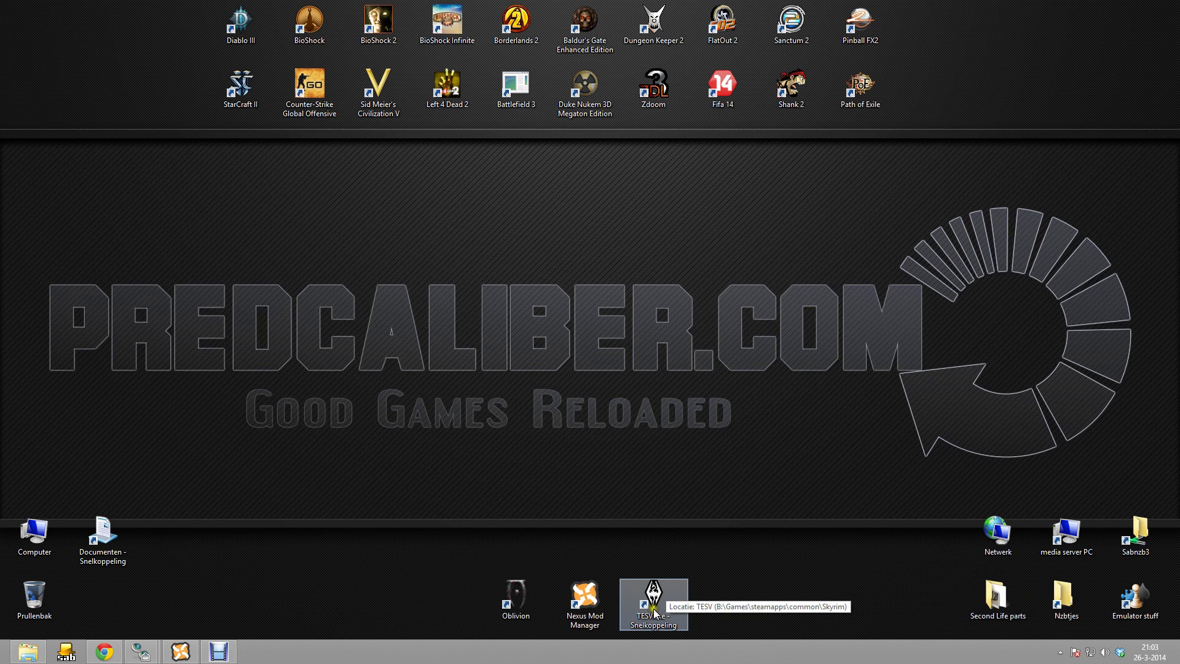
double_click(653, 586)
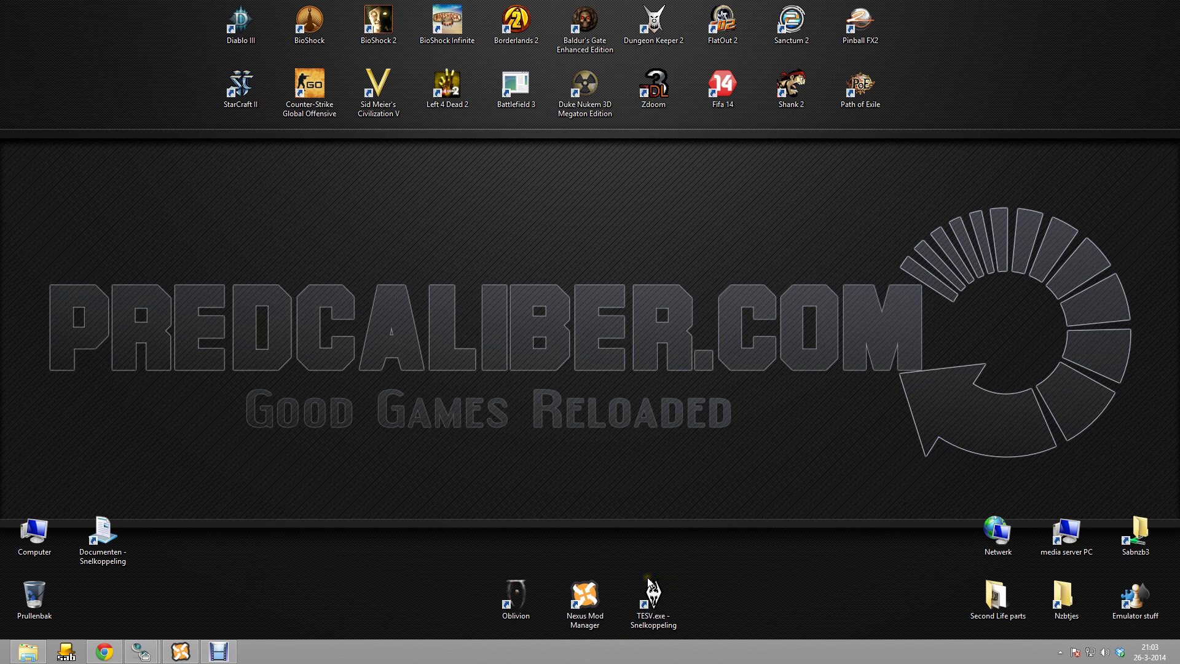
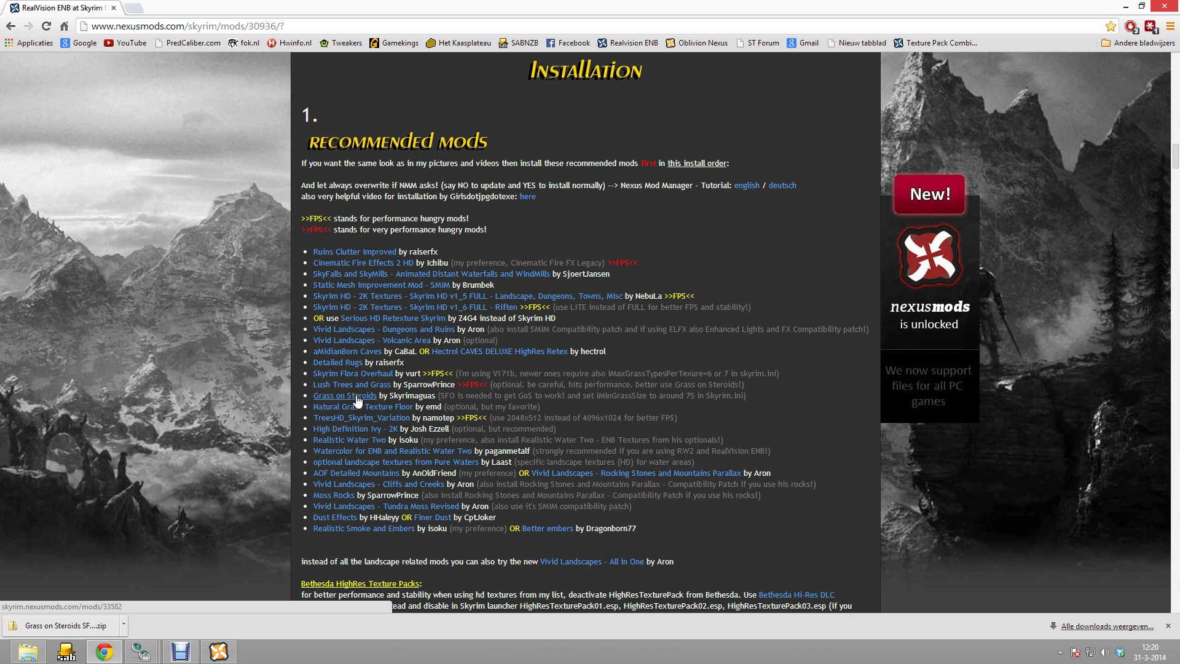
- In Chrome, open the Grass on Steroids page from the recommended mods in a new tab and show its files
right_click(363, 403)
click(393, 410)
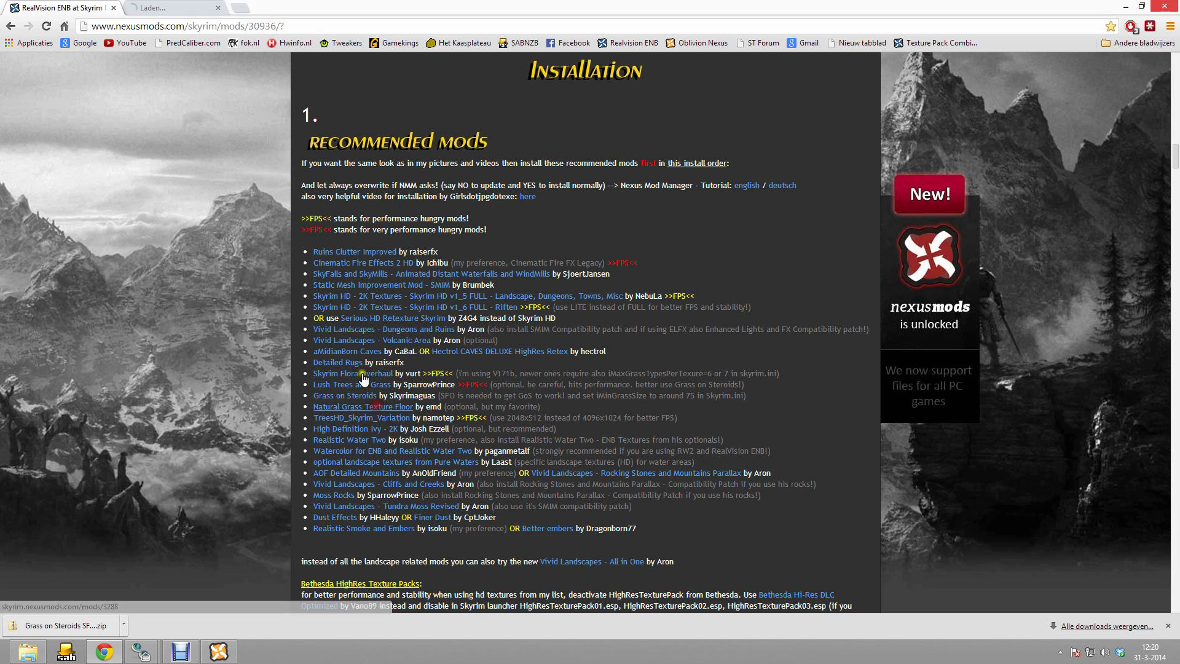
click(151, 7)
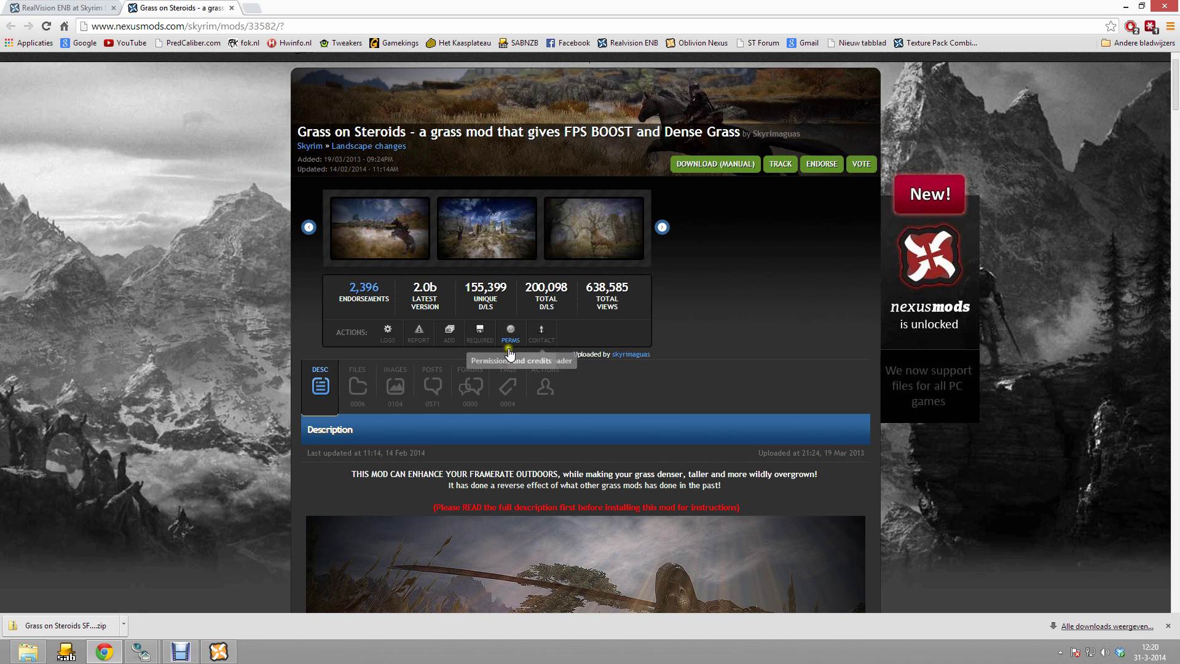
click(348, 400)
- Manually download the main file Grass on Steroids Regular Edition for SFO from a London server and save the zip archive
scroll(570, 407, down, 4)
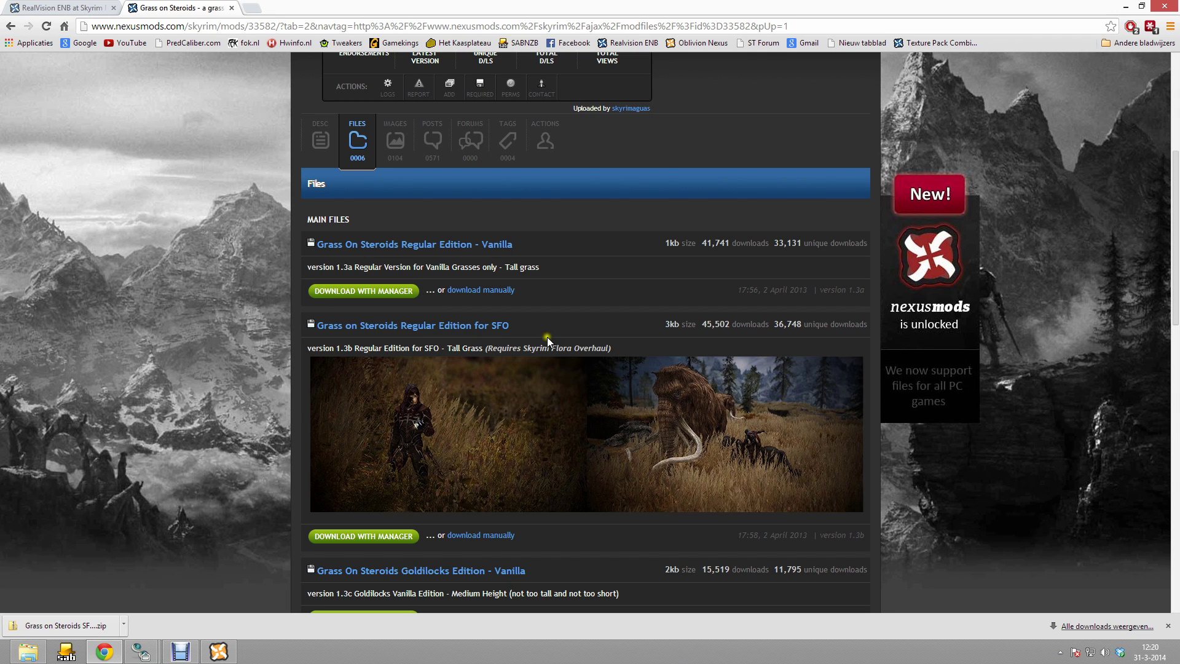
scroll(518, 338, down, 1)
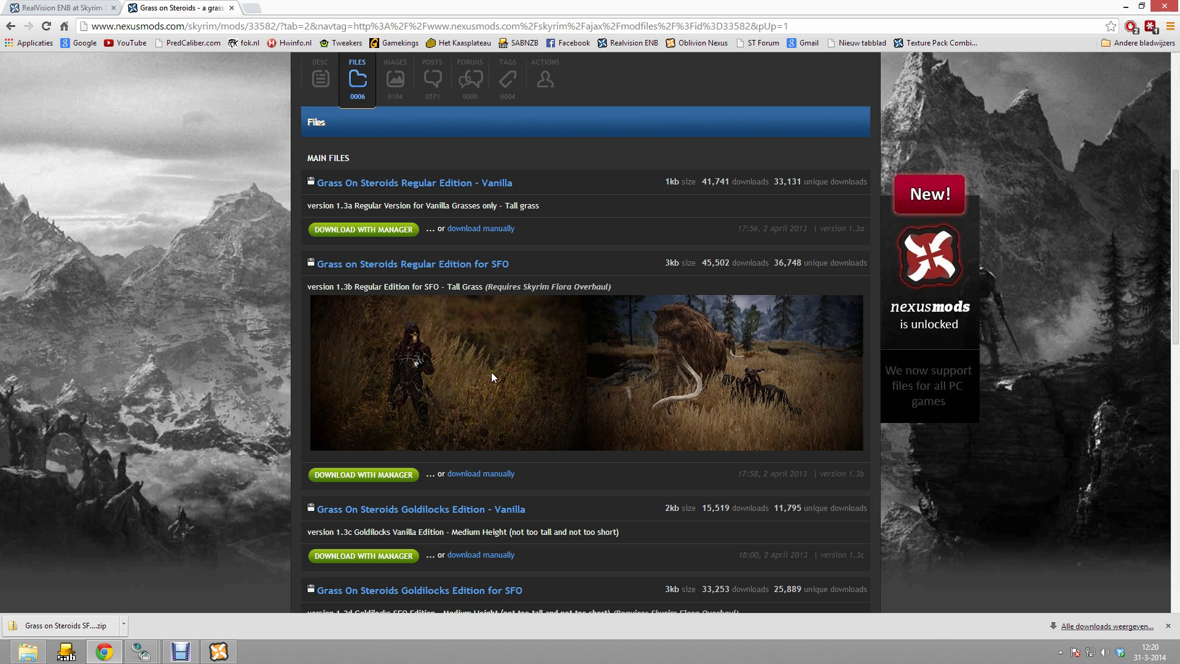
click(501, 474)
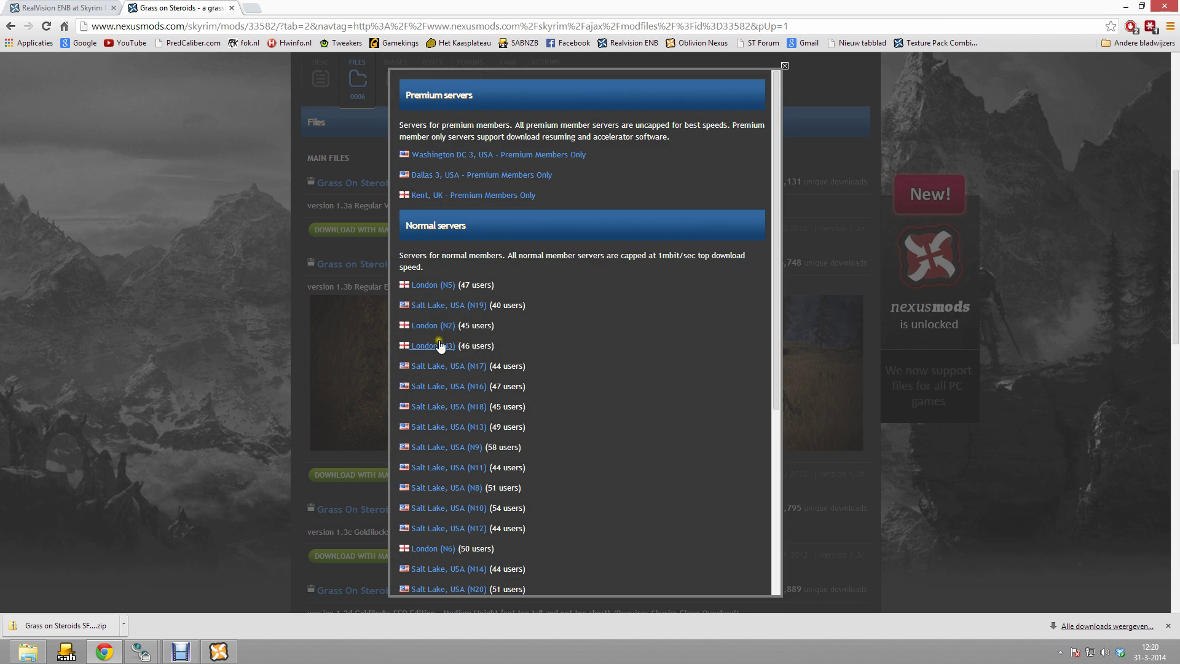
click(435, 345)
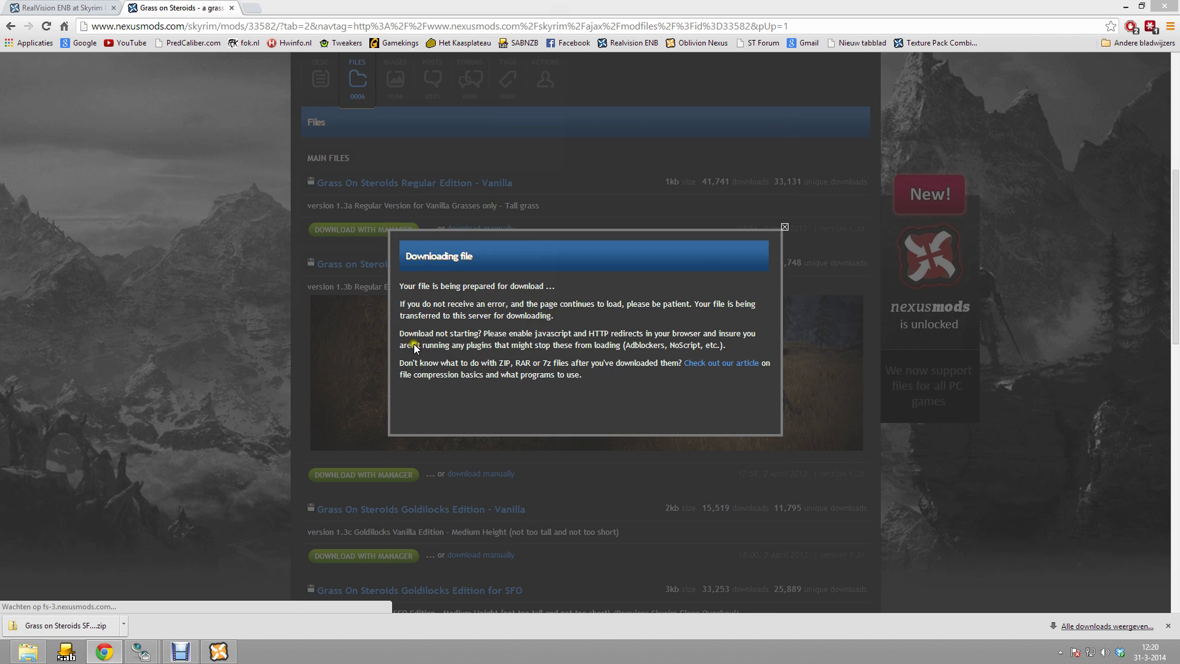
click(486, 313)
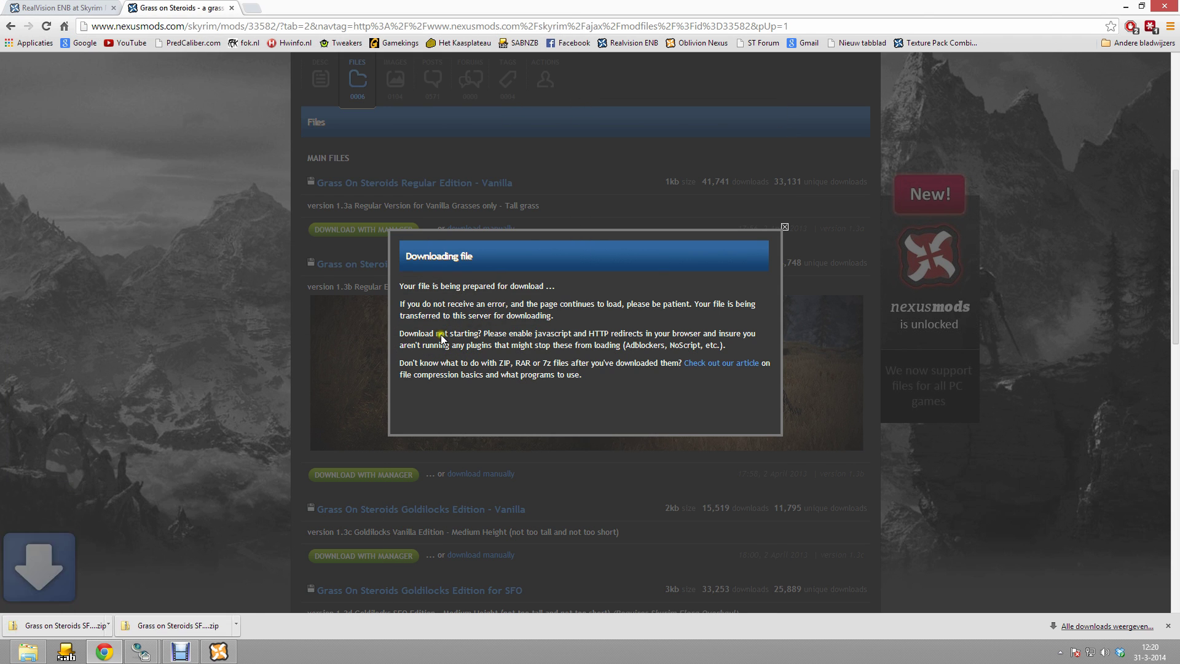
- Switch to Nexus Mod Manager and add the Grass on Steroids SFO Edition-33582-1-3b.zip archive to the mod list
click(218, 651)
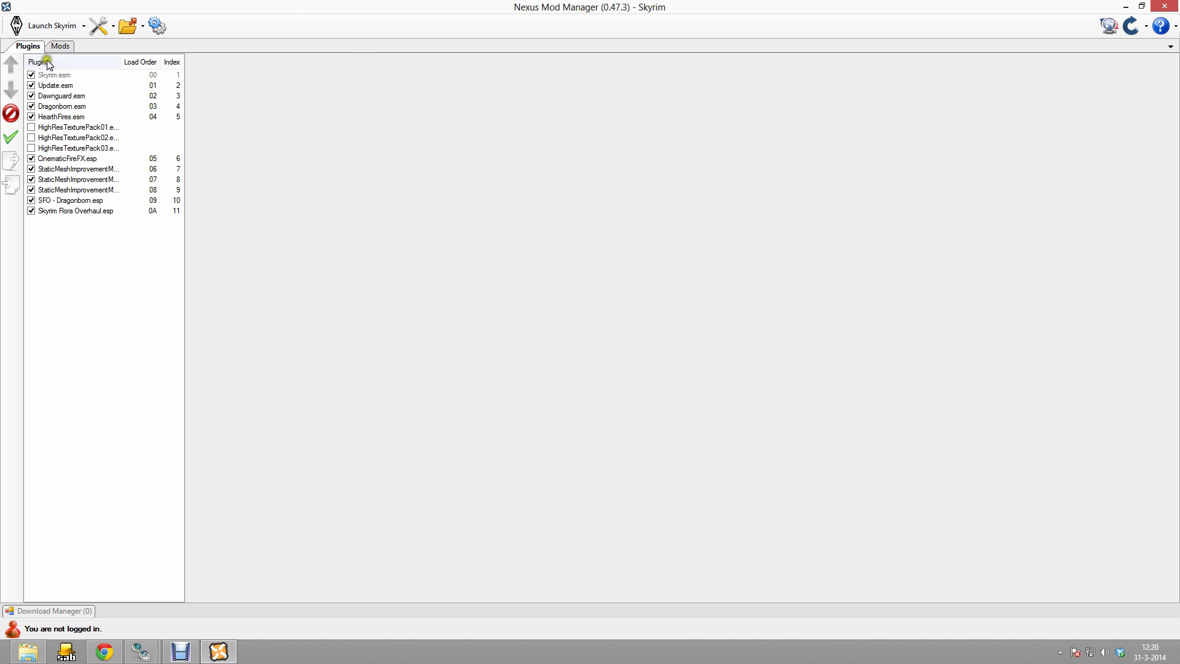
click(60, 46)
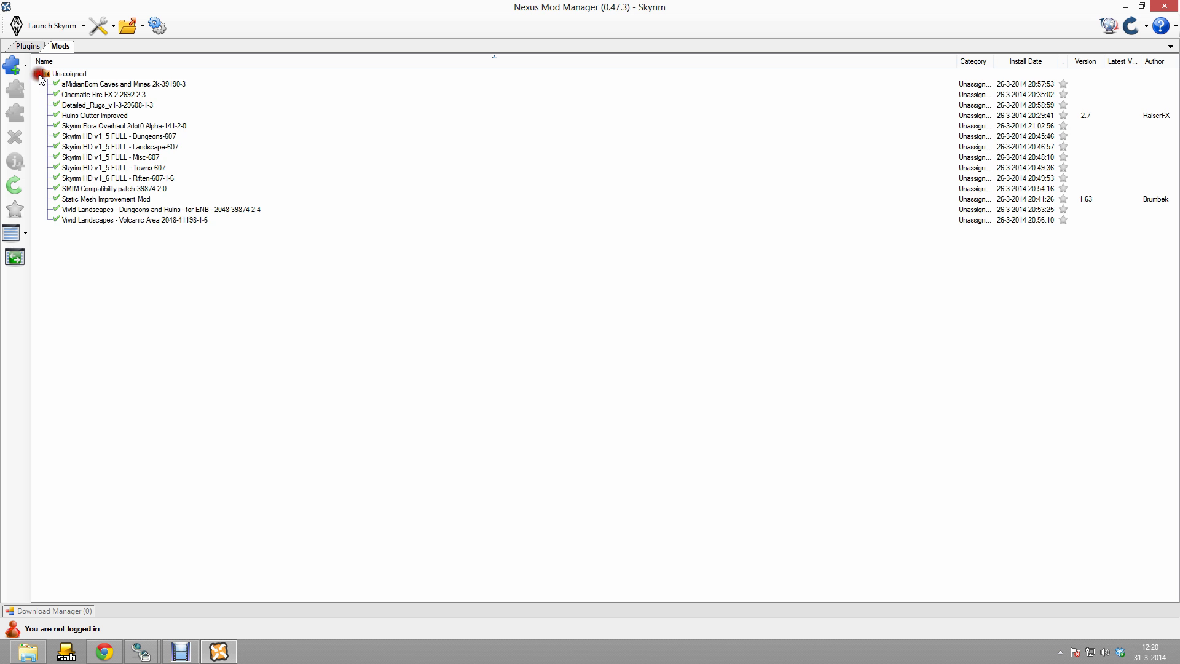
click(11, 64)
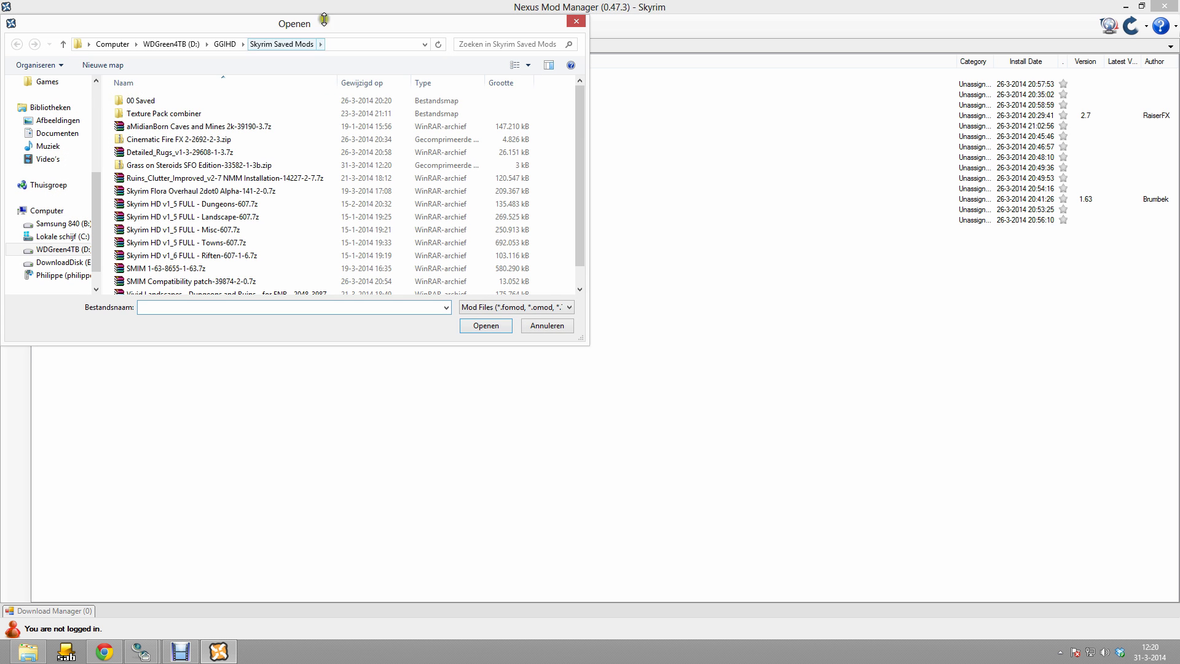
click(182, 195)
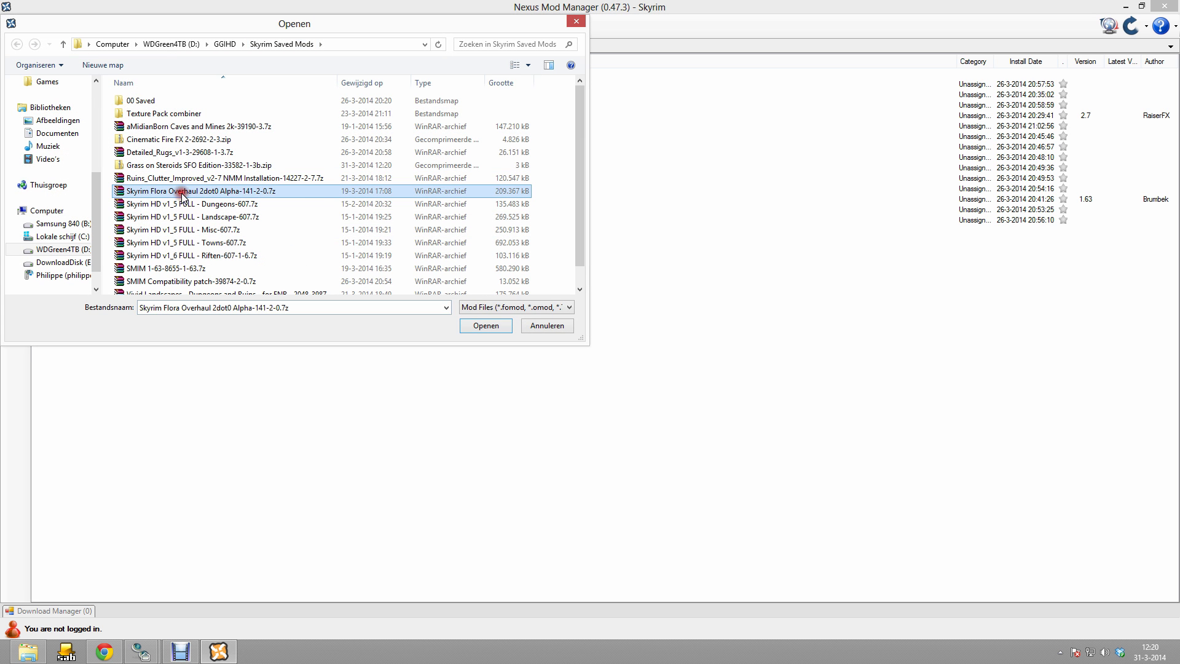
scroll(301, 197, down, 1)
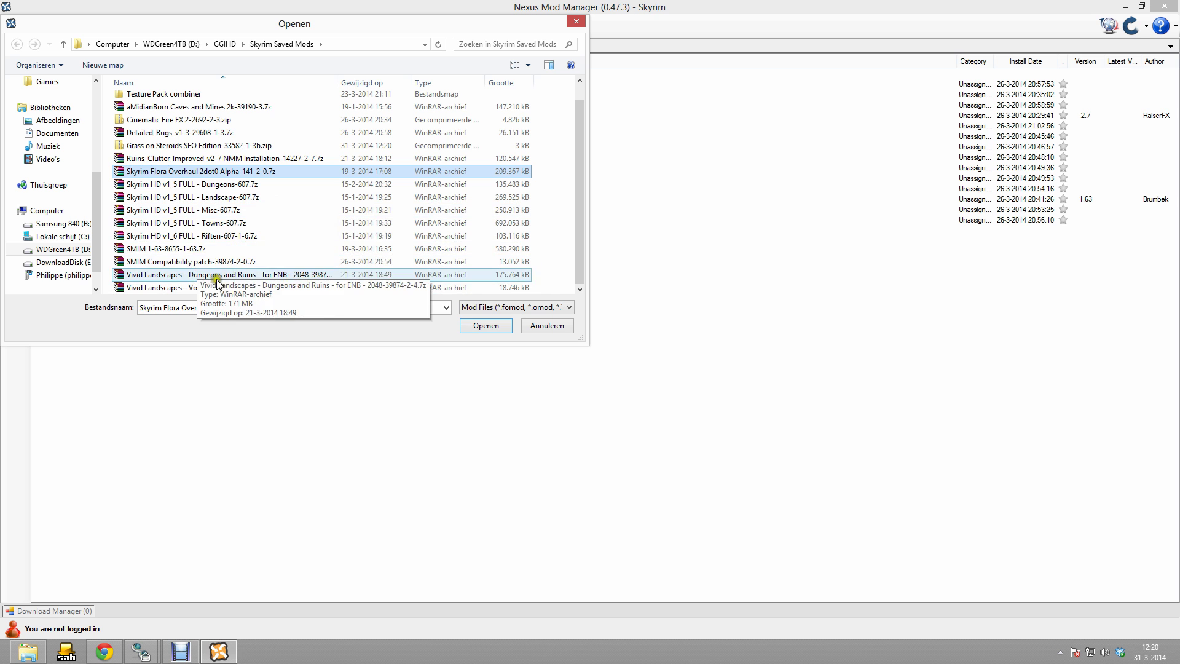
scroll(233, 224, up, 1)
click(179, 163)
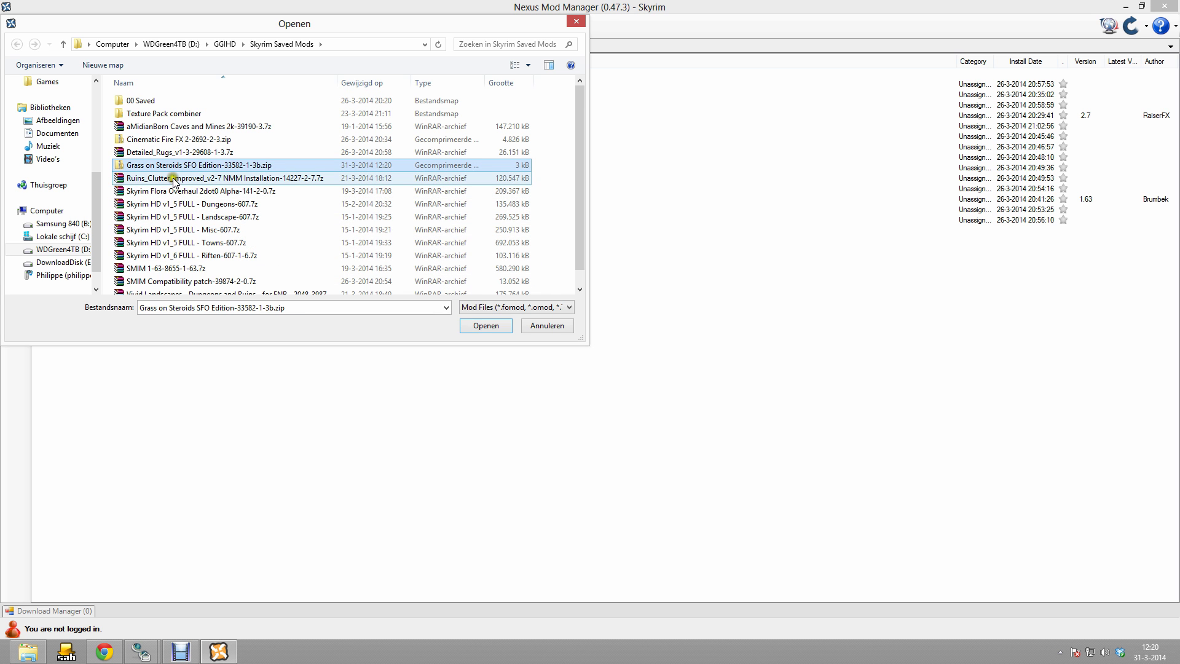
double_click(239, 166)
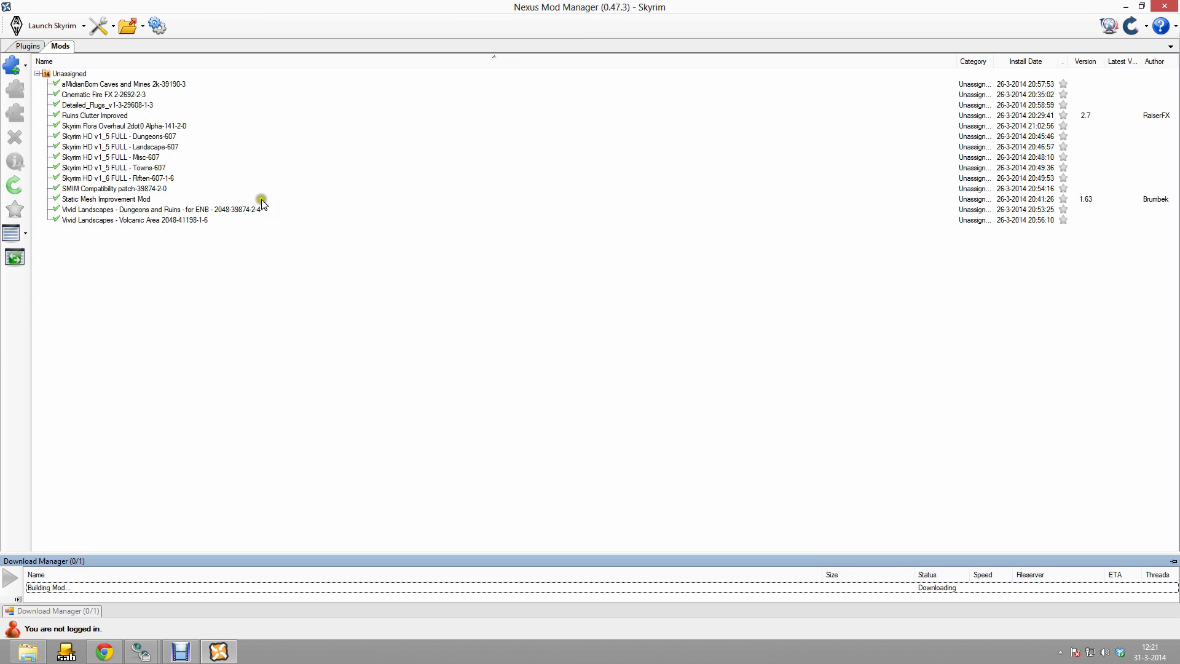
- Activate the Grass on Steroids SFO Edition mod
click(145, 122)
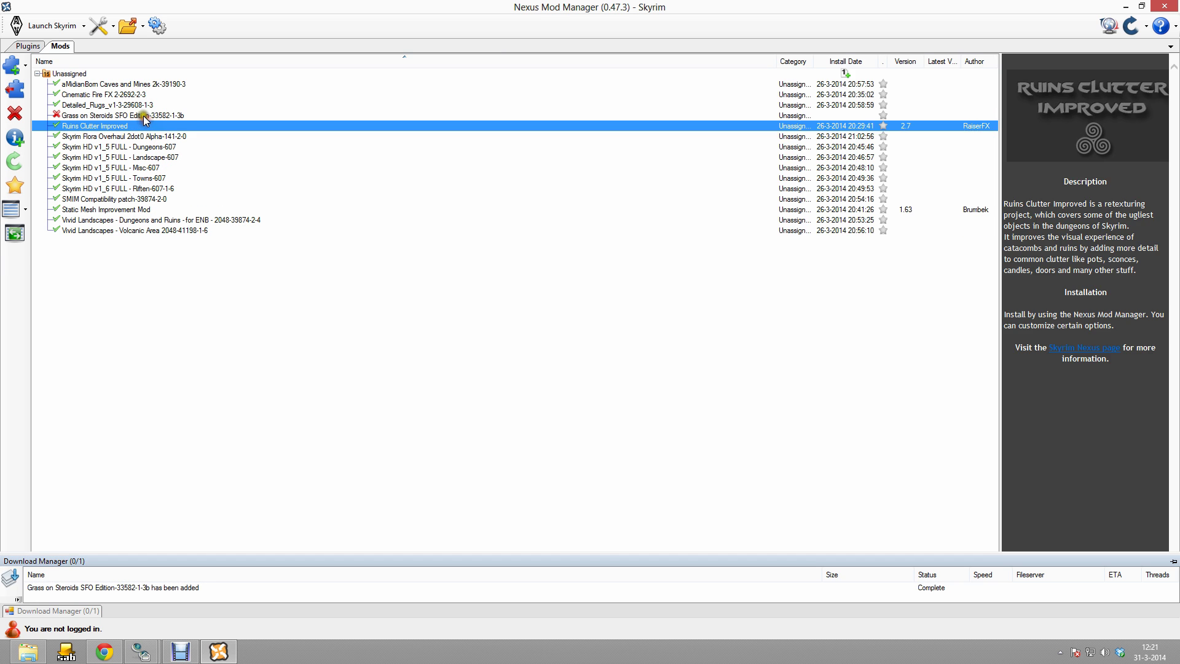
click(143, 116)
click(23, 92)
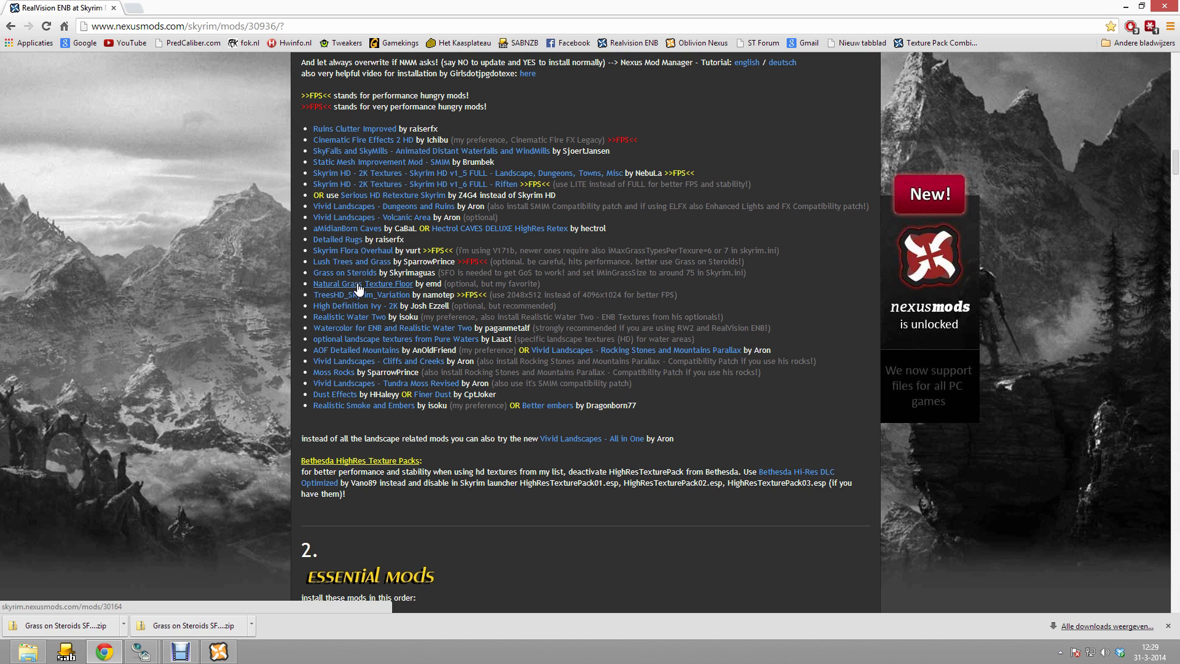
- In Chrome, open the Natural Grass Texture Floor page from the recommended mods in a new tab and show its files
right_click(369, 288)
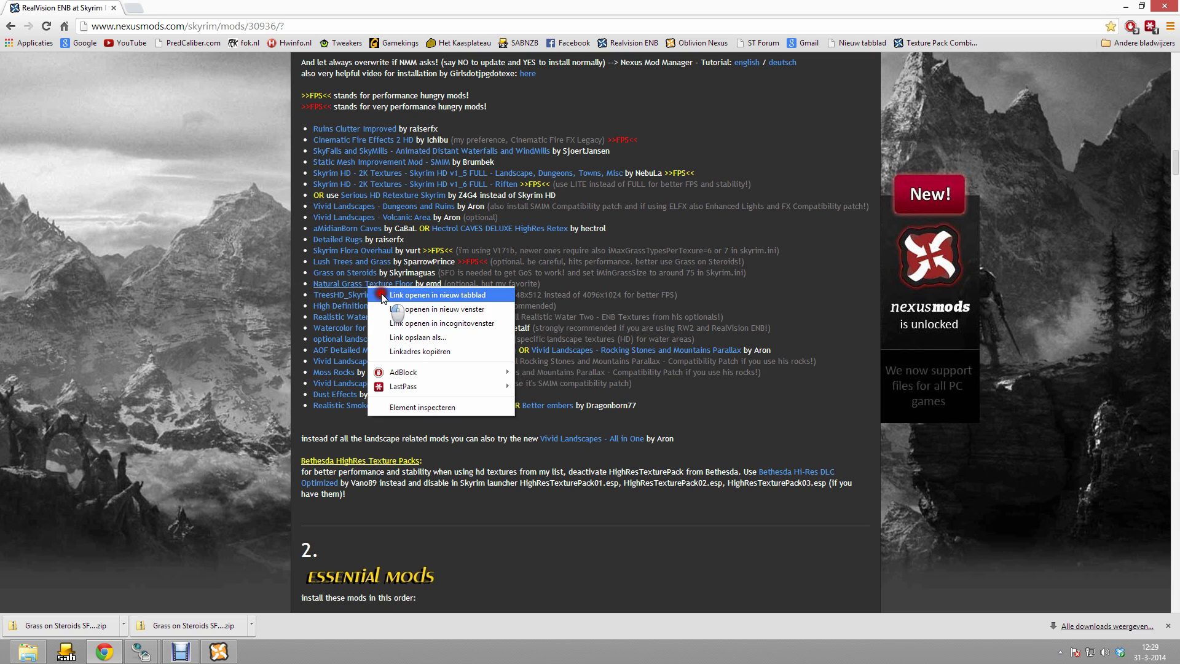
click(380, 298)
key(ctrl+Tab)
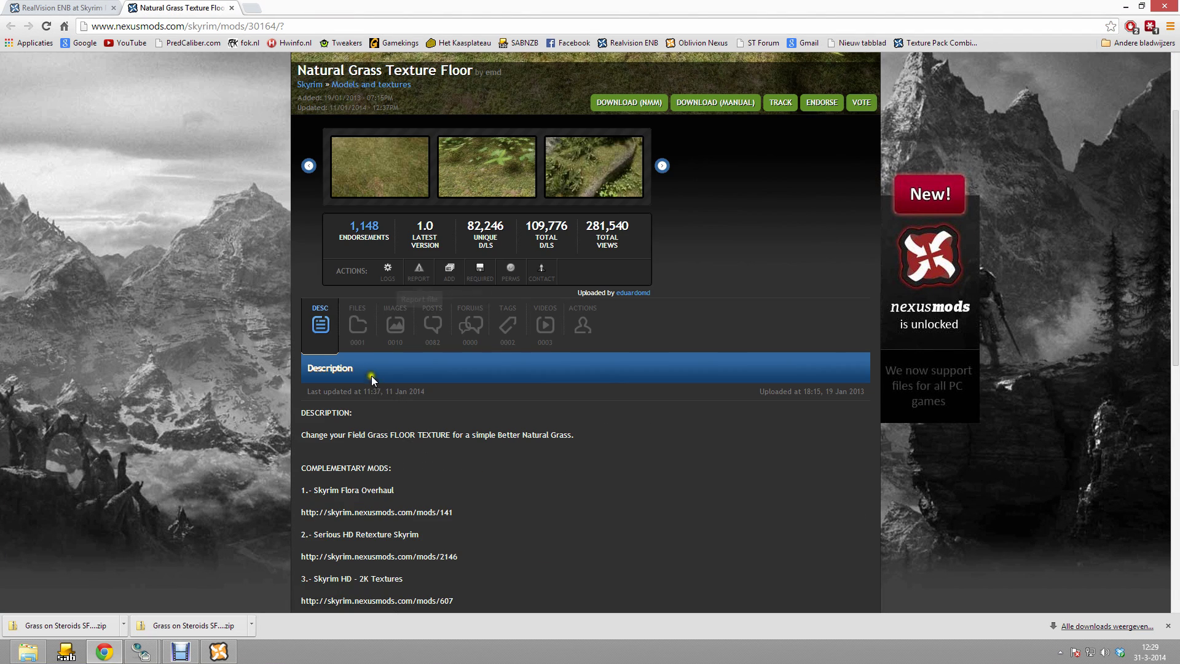
click(357, 325)
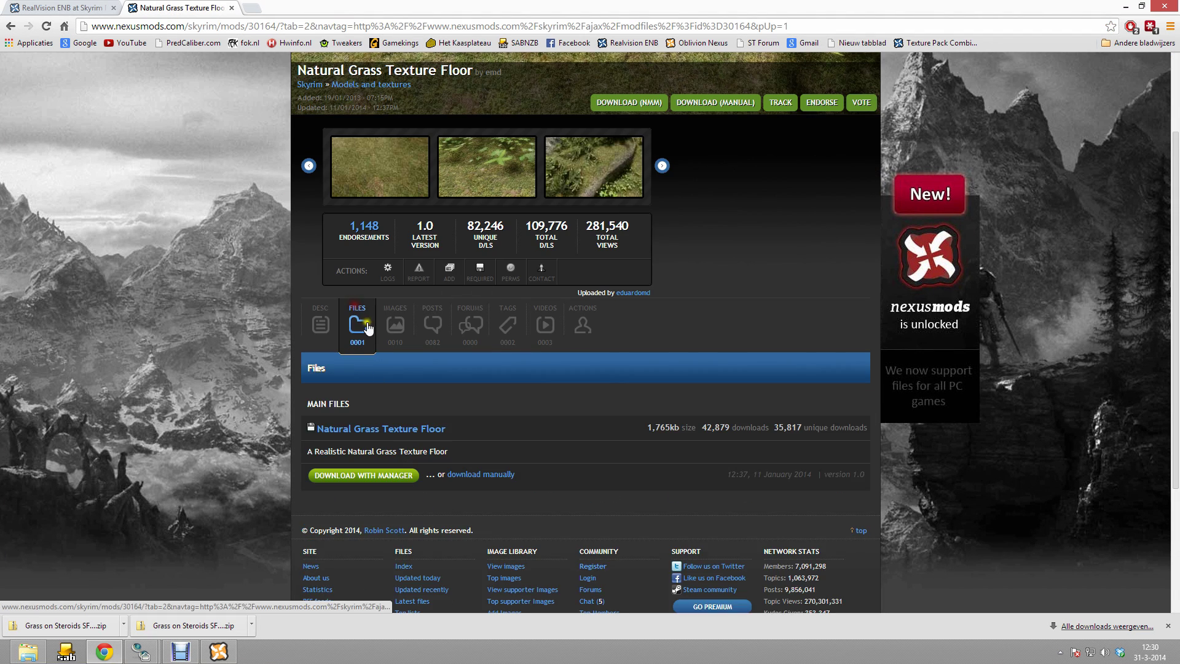
- Manually download the Natural Grass Texture Floor main file, save the zip archive in Skyrim Saved Mods and close the download notice
scroll(485, 401, down, 3)
click(478, 290)
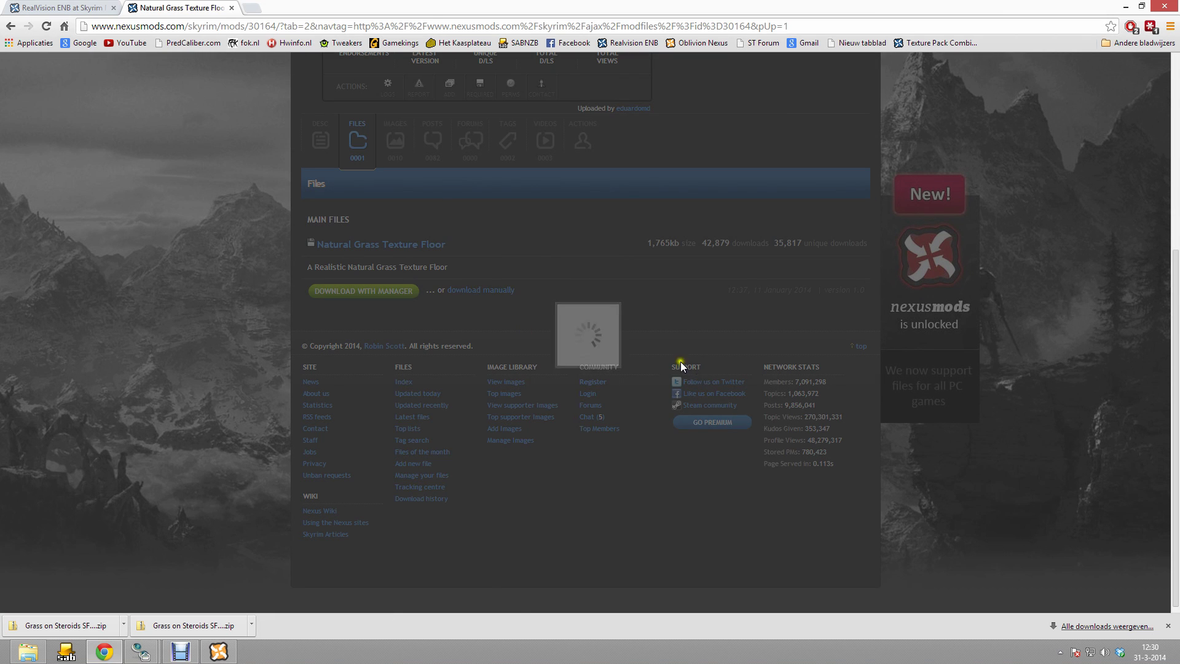
click(441, 326)
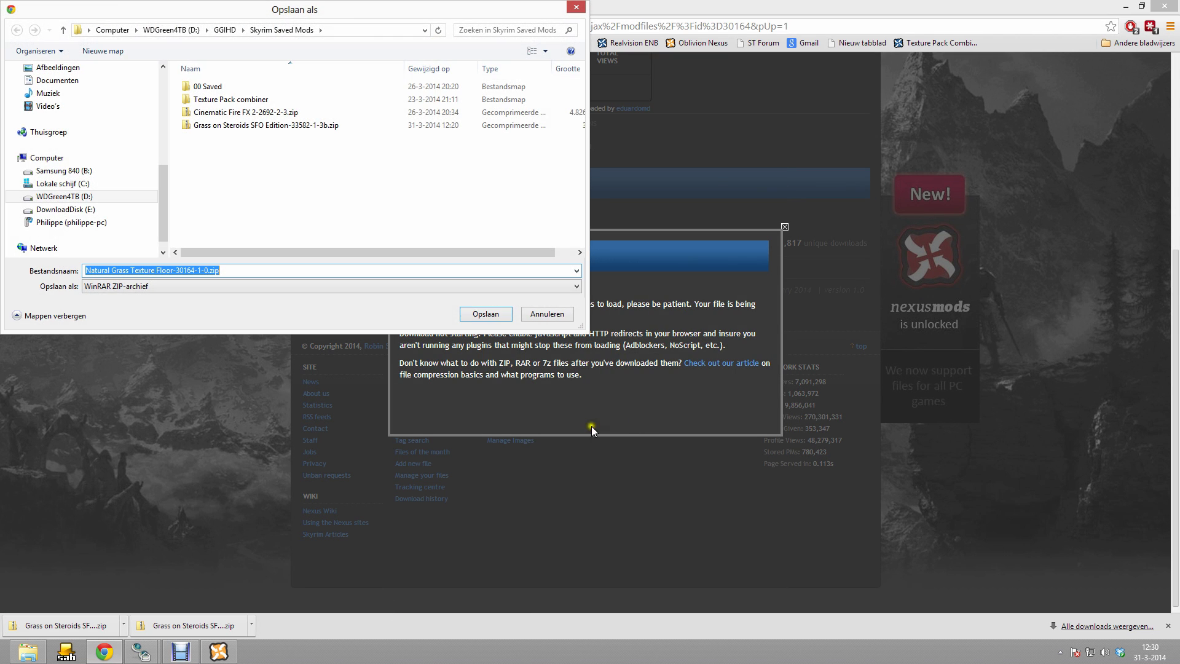
click(493, 317)
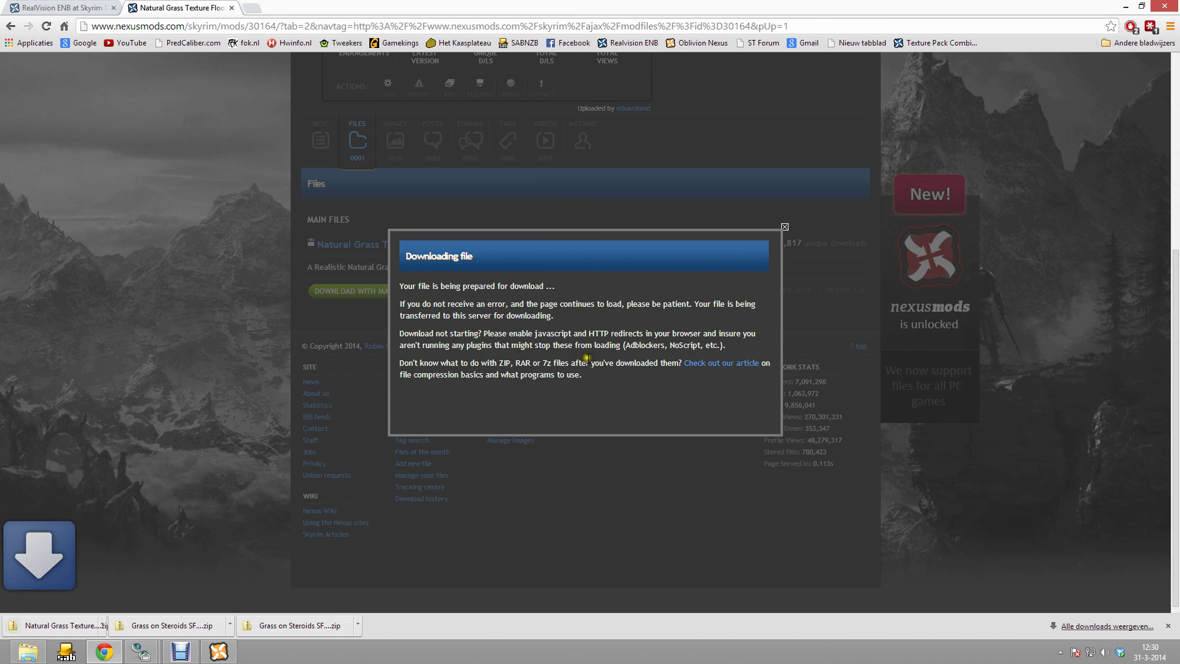
click(785, 226)
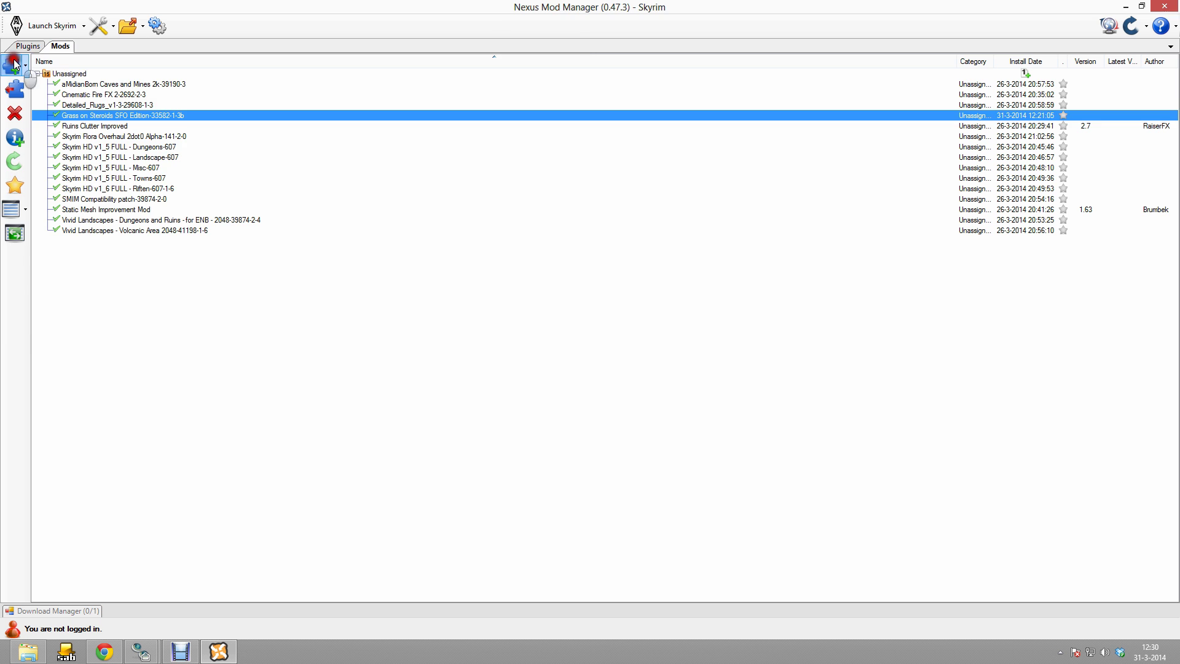
- In Nexus Mod Manager, add the Natural Grass Texture Floor-30164-1-0.zip archive and activate it, overwriting all conflicting files
click(12, 64)
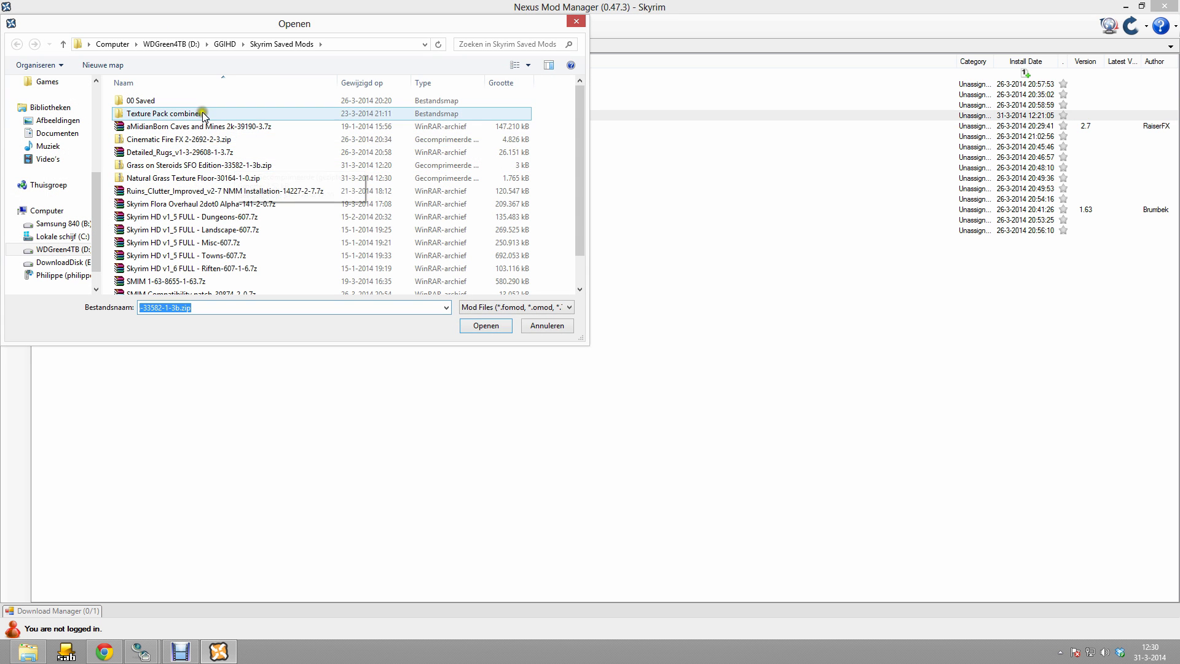
double_click(159, 178)
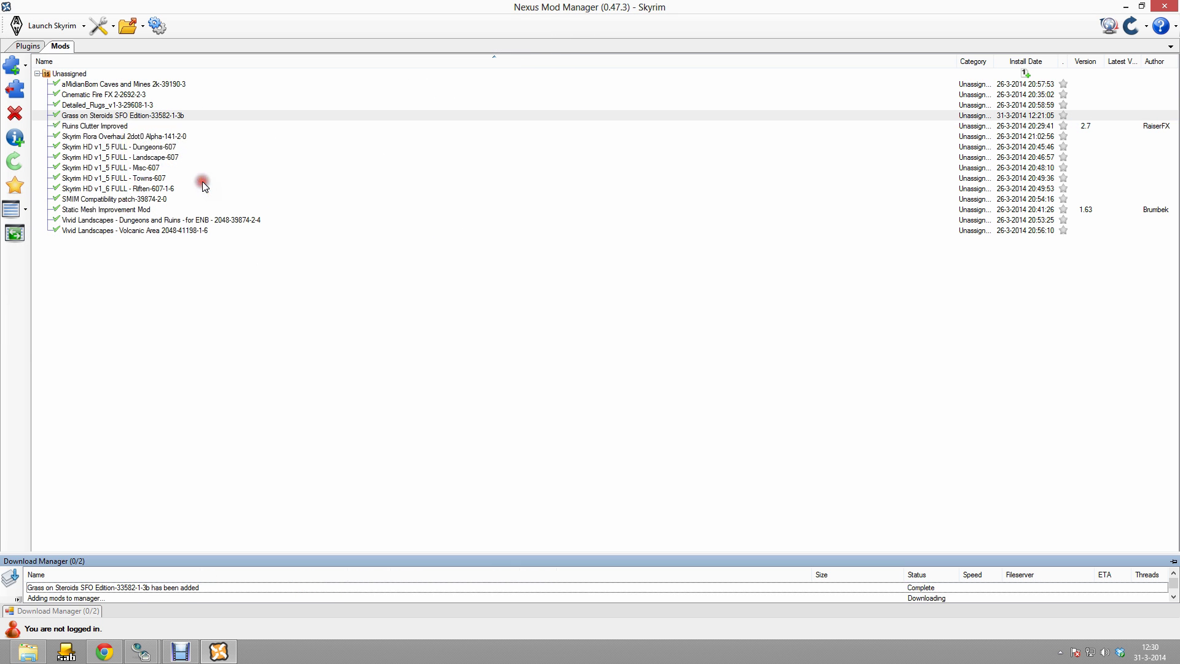
double_click(112, 127)
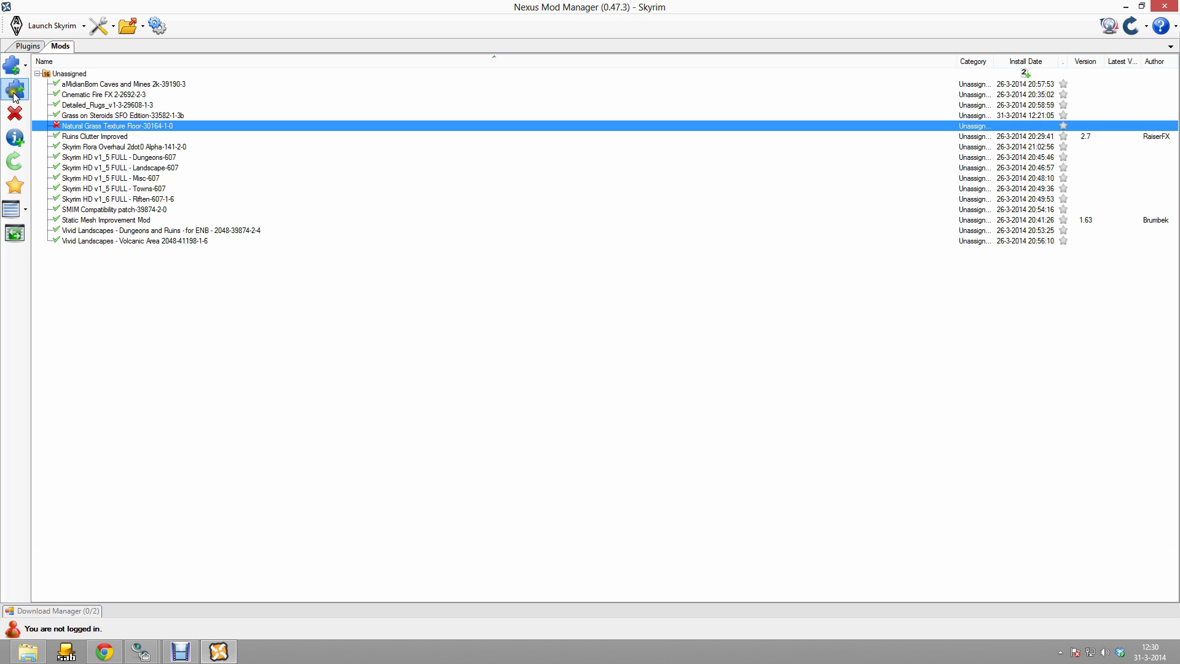
click(411, 336)
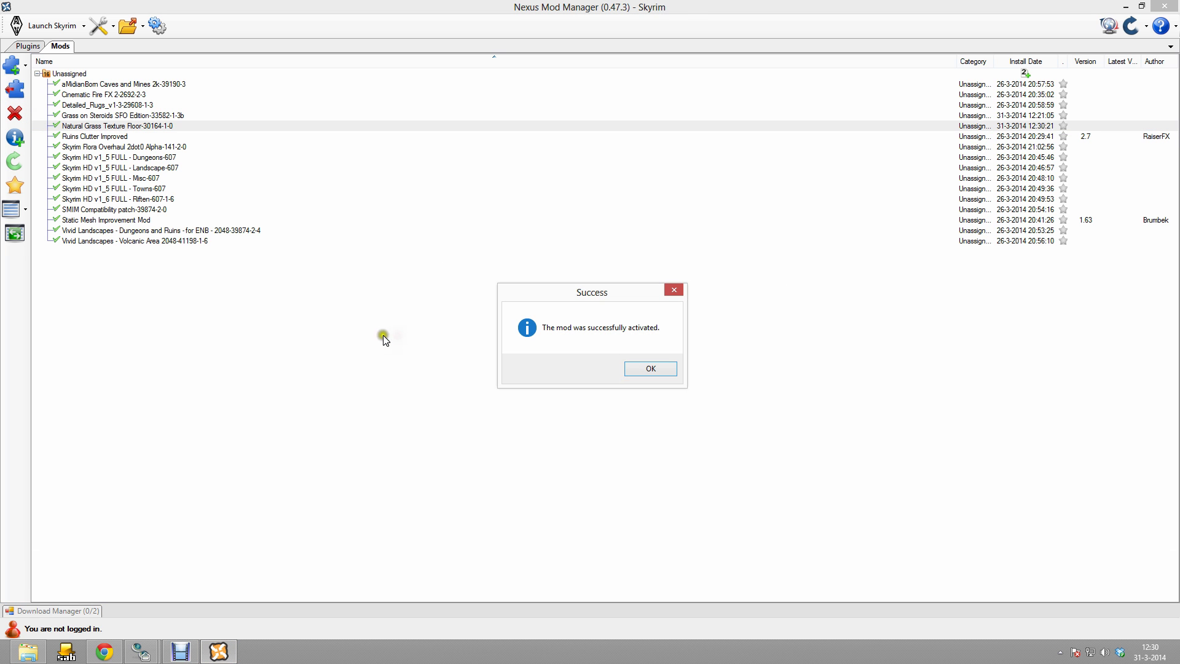
click(634, 369)
- Back in Chrome, close the Natural Grass Texture Floor tab, open the TreesHD_Skyrim_Variation page in a new tab and show its files
click(105, 652)
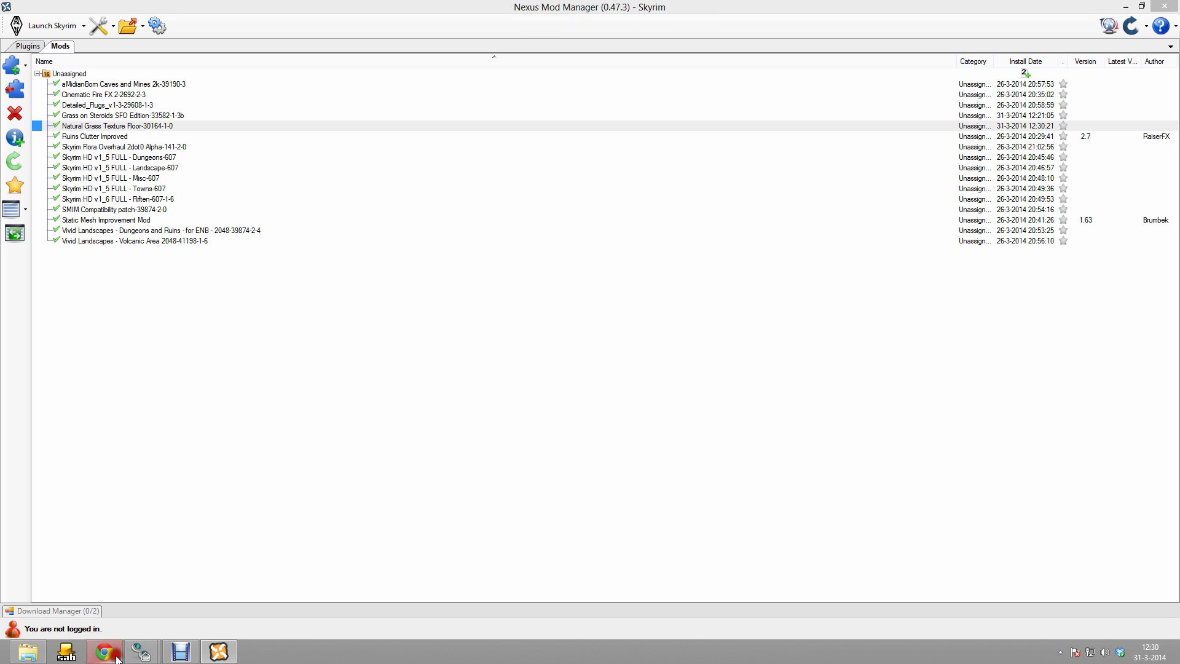
click(232, 7)
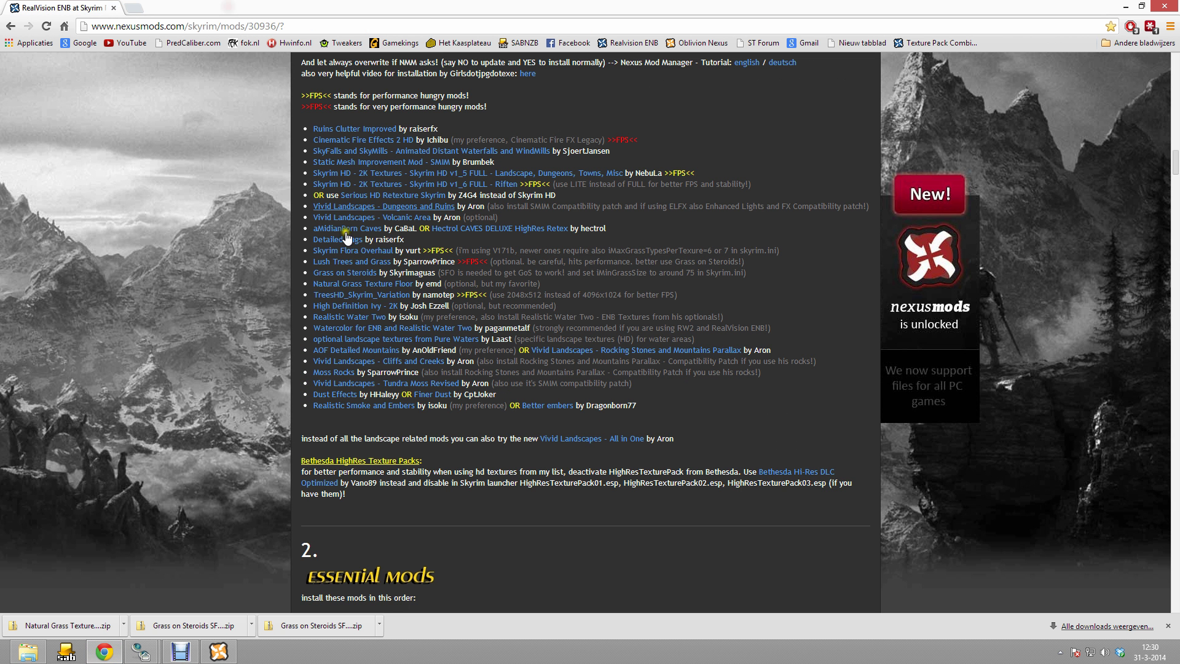
right_click(368, 300)
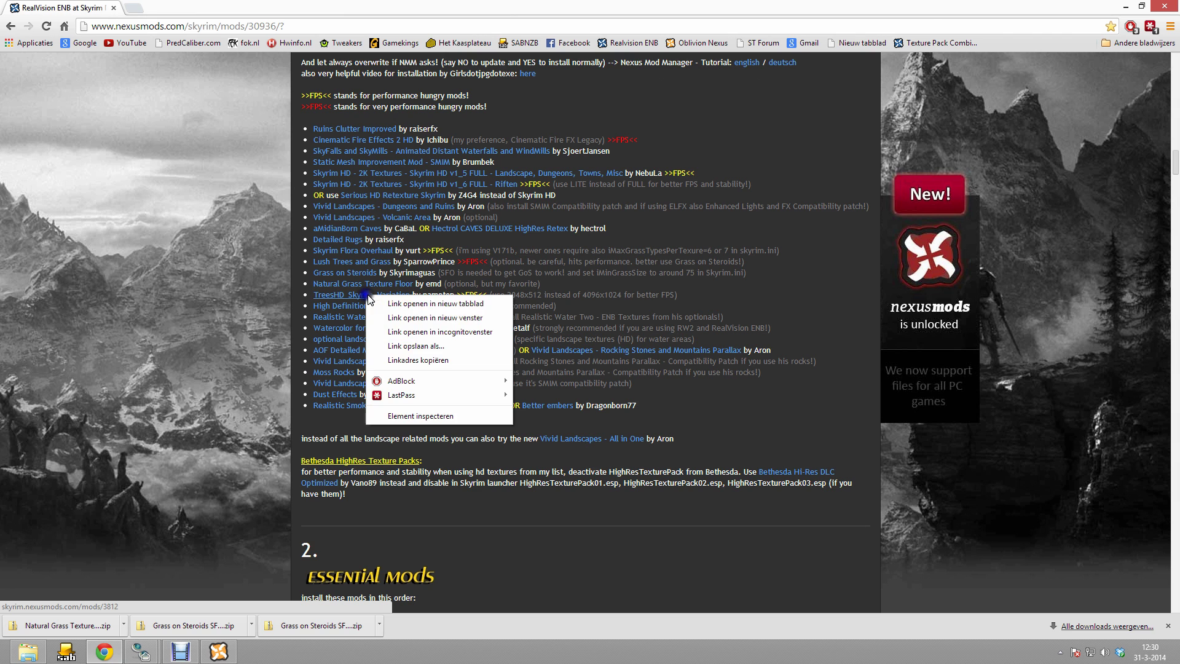
click(376, 302)
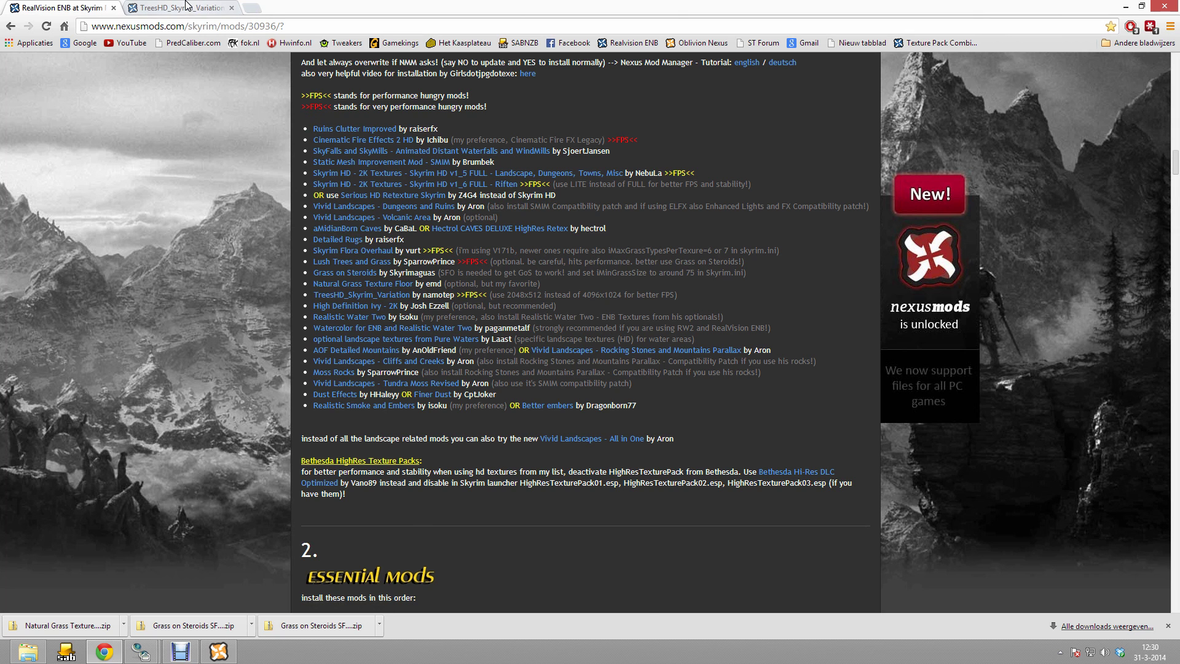
click(188, 6)
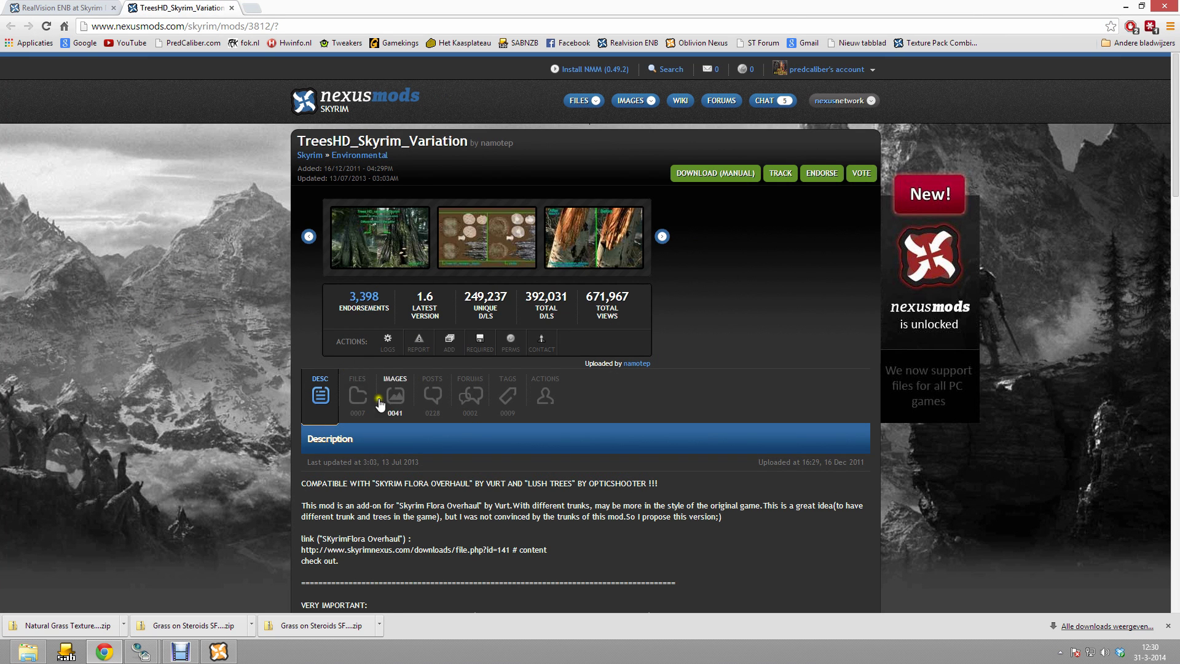
click(358, 390)
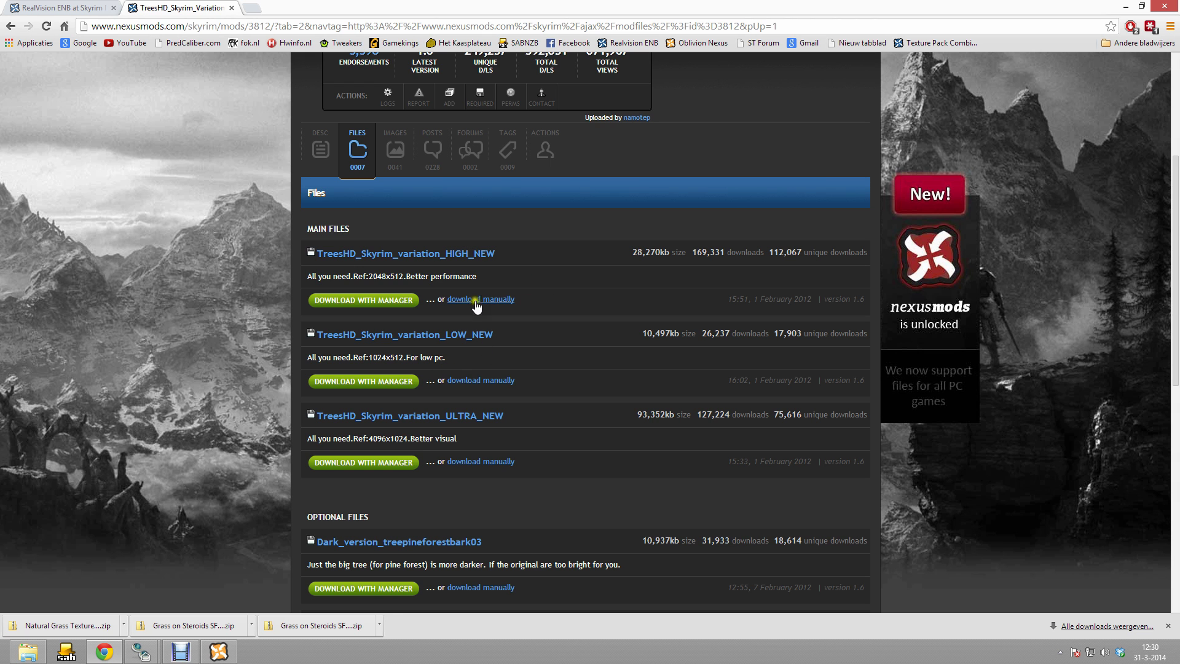
- Manually download the main file TreesHD_Skyrim_variation_ULTRA_NEW from the London (N5) server and save the rar archive
click(475, 464)
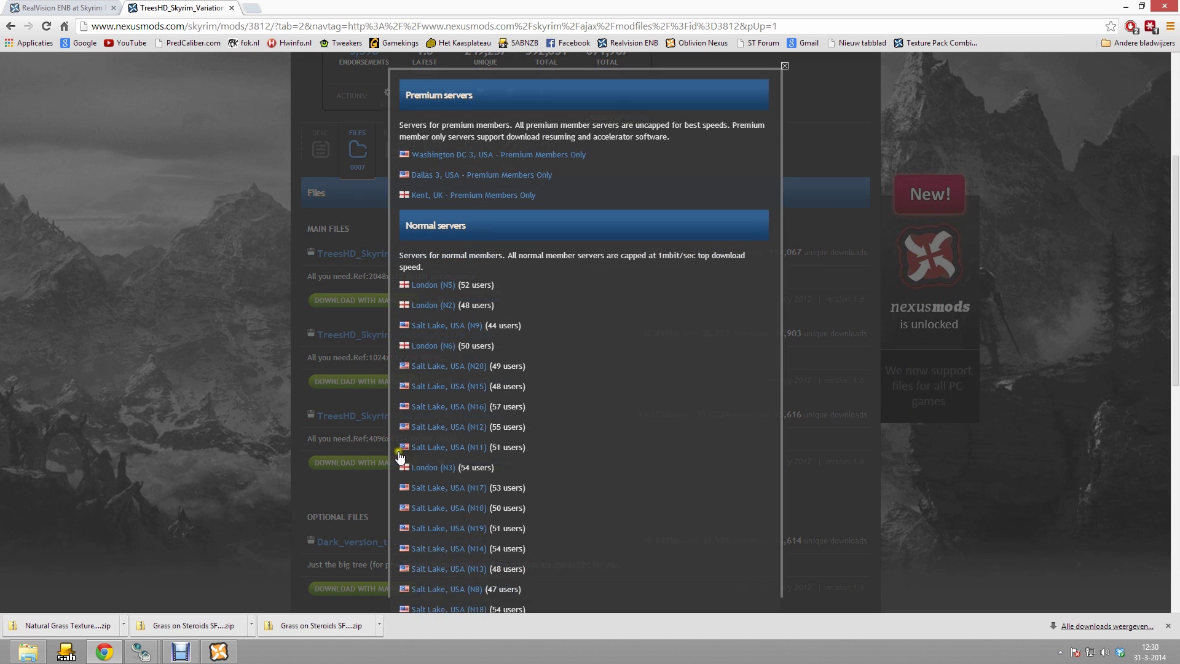
click(424, 289)
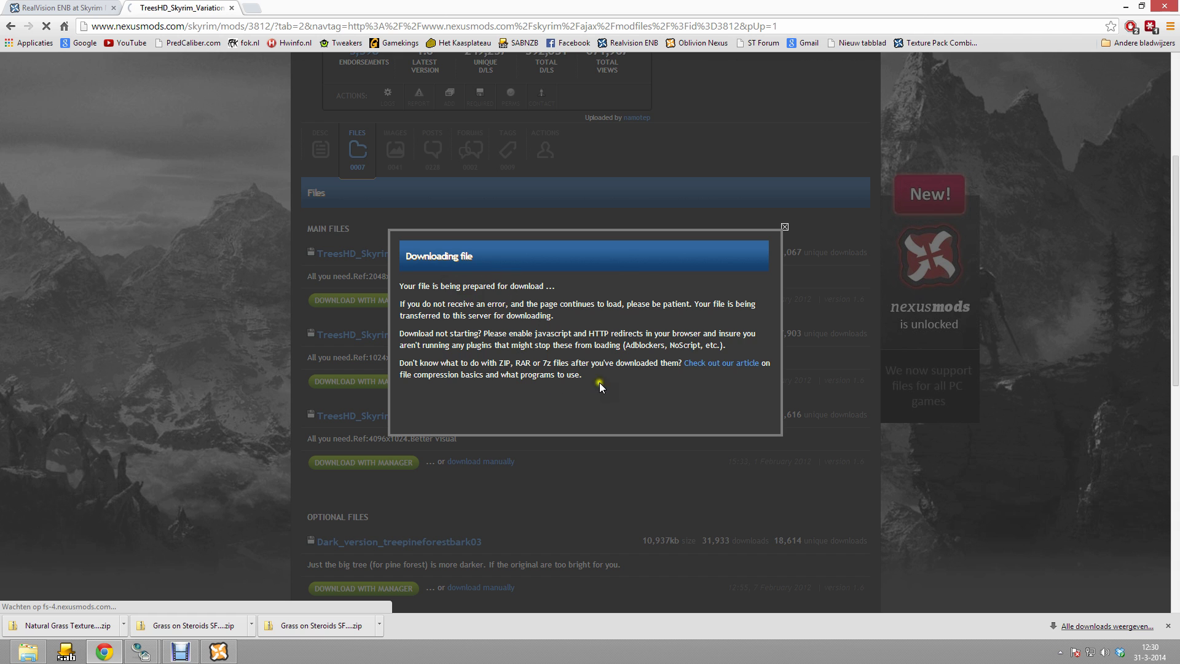
right_click(438, 259)
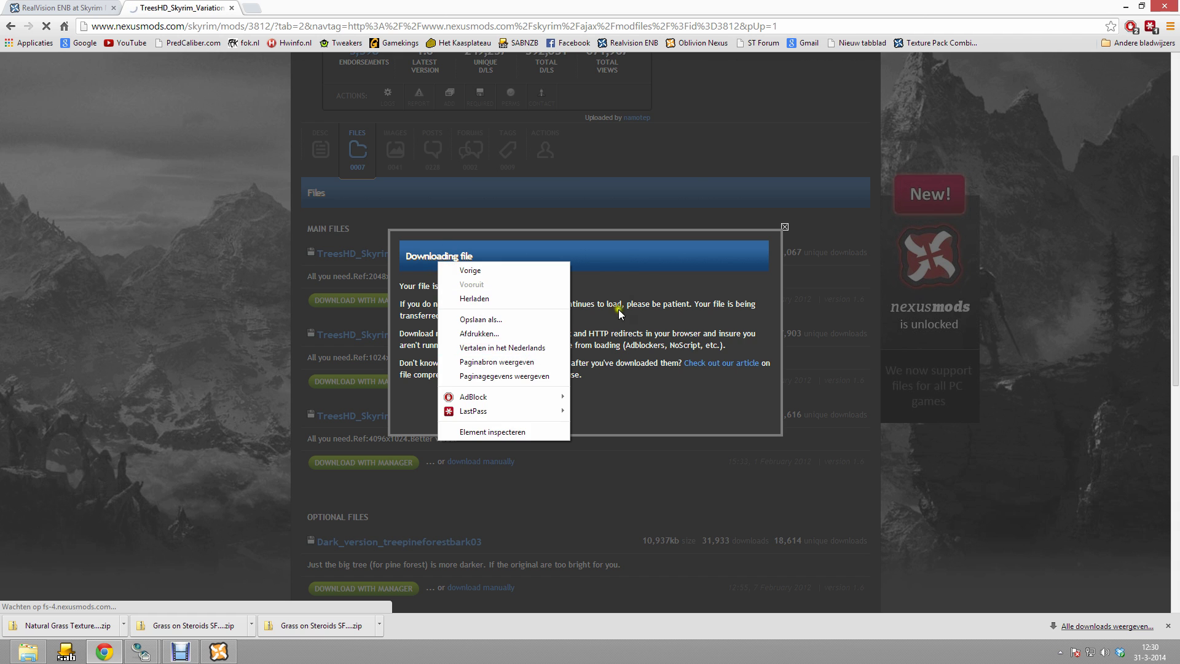
click(637, 300)
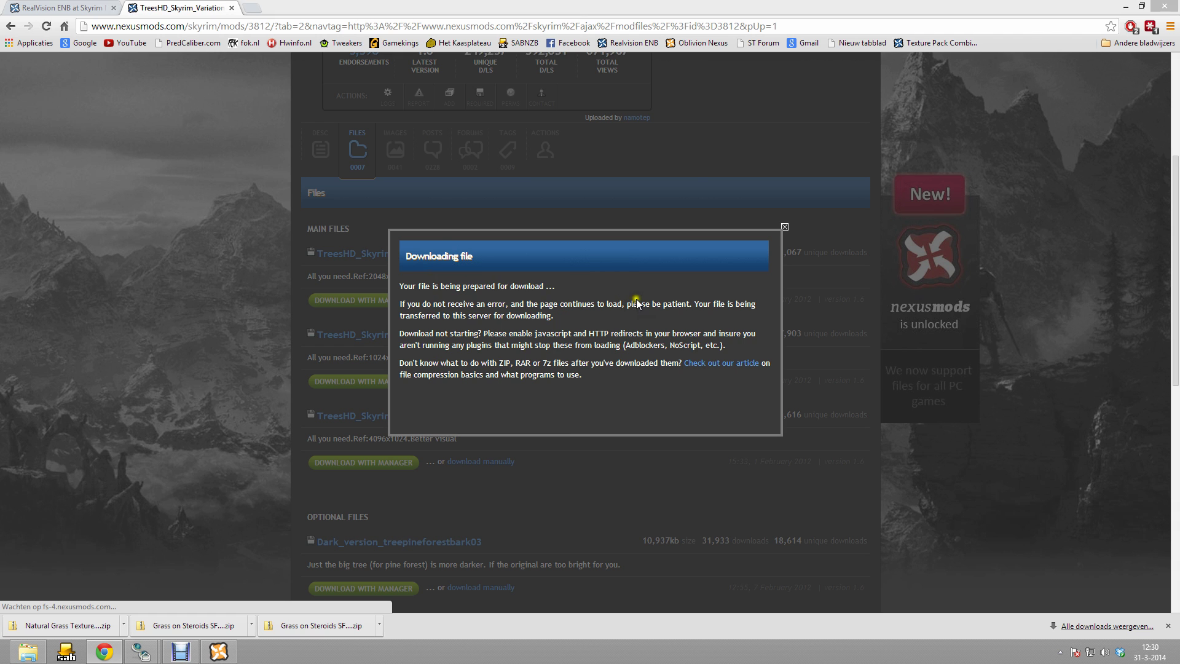
click(487, 313)
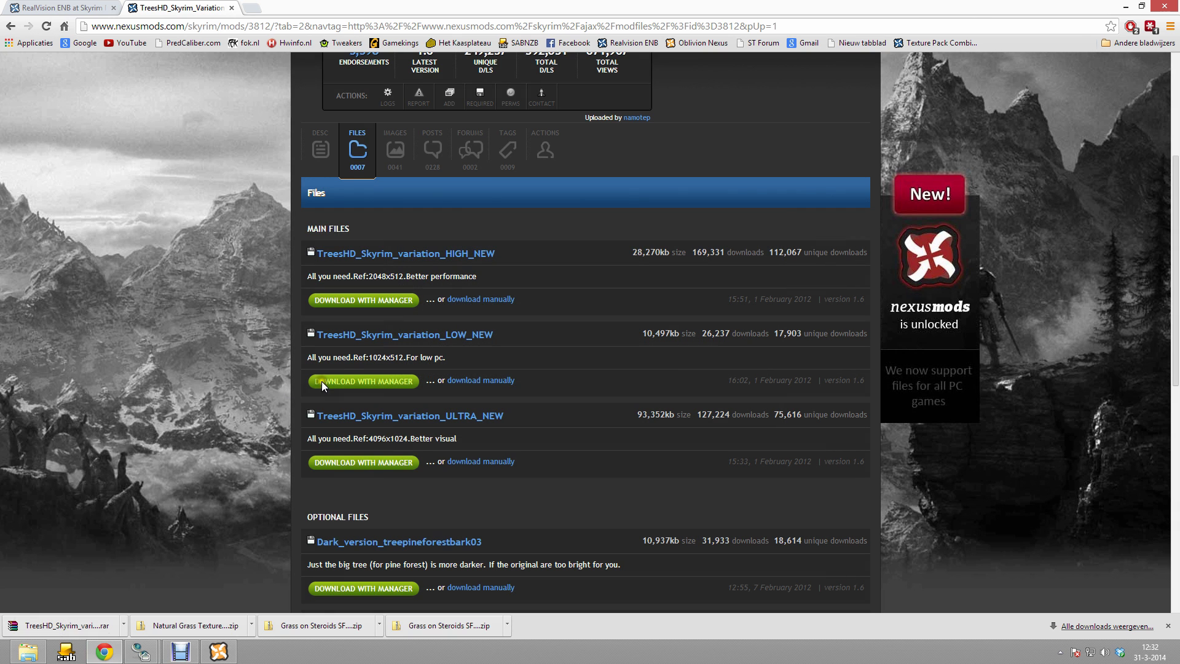
- In Nexus Mod Manager, add the TreesHD_Skyrim_variation_ULTRA_NEW-3812-1-6.rar archive and activate it, overwriting all conflicting files
click(218, 652)
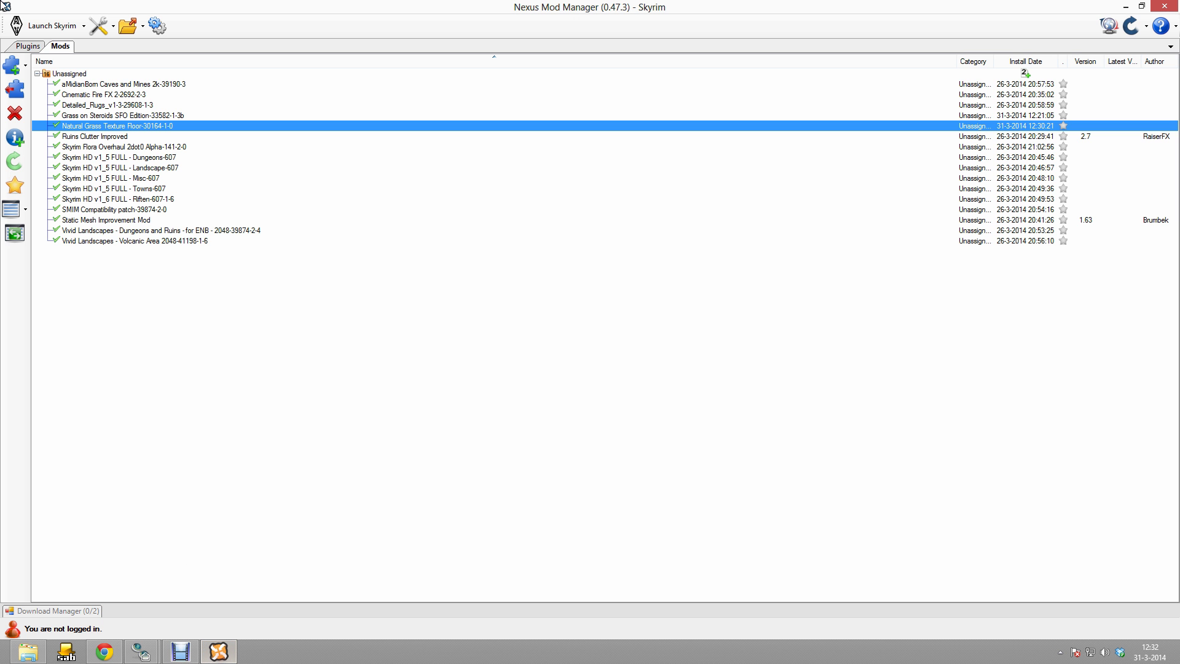
click(15, 72)
click(239, 226)
scroll(237, 226, down, 1)
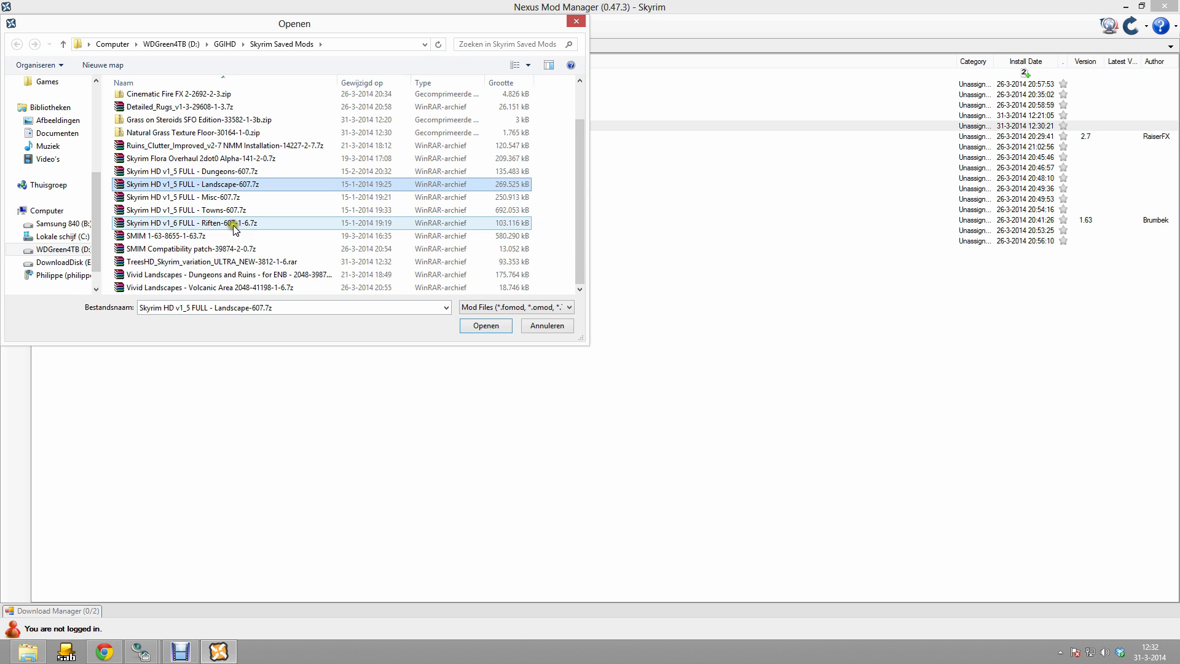
double_click(232, 263)
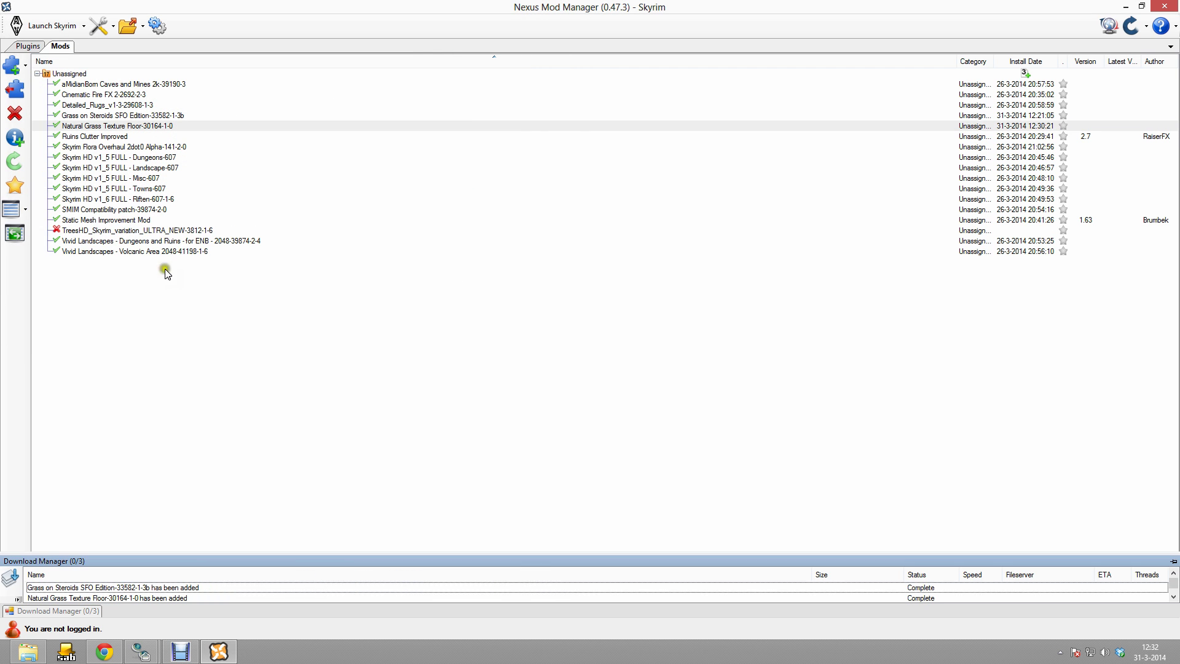
double_click(126, 235)
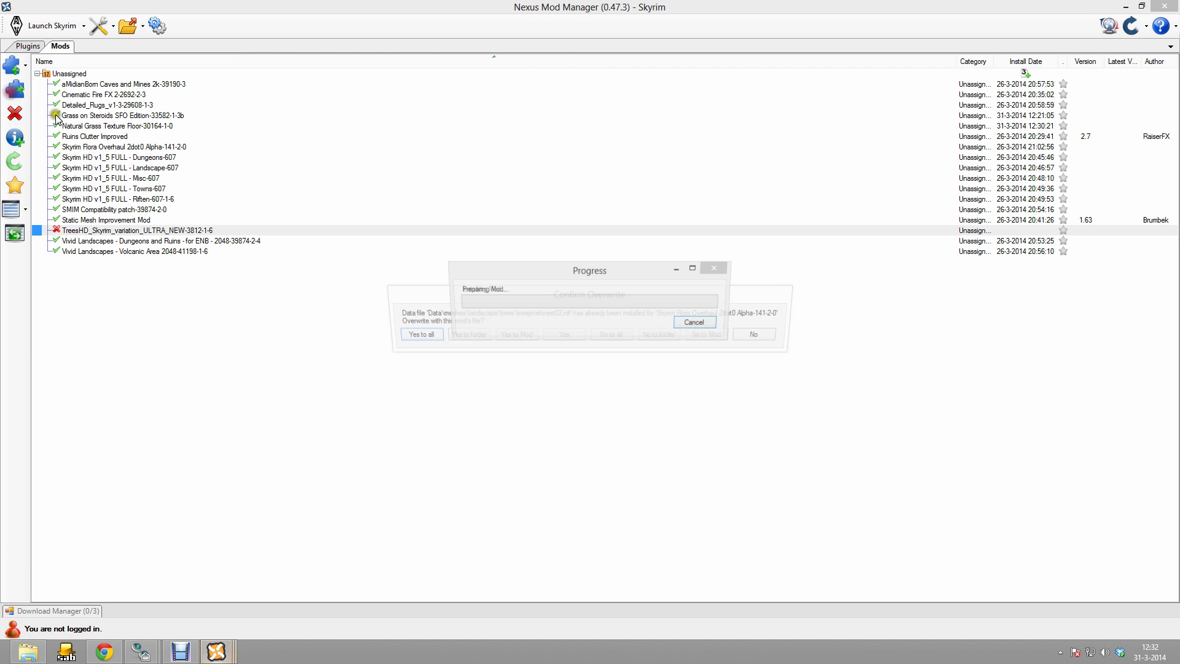
click(413, 337)
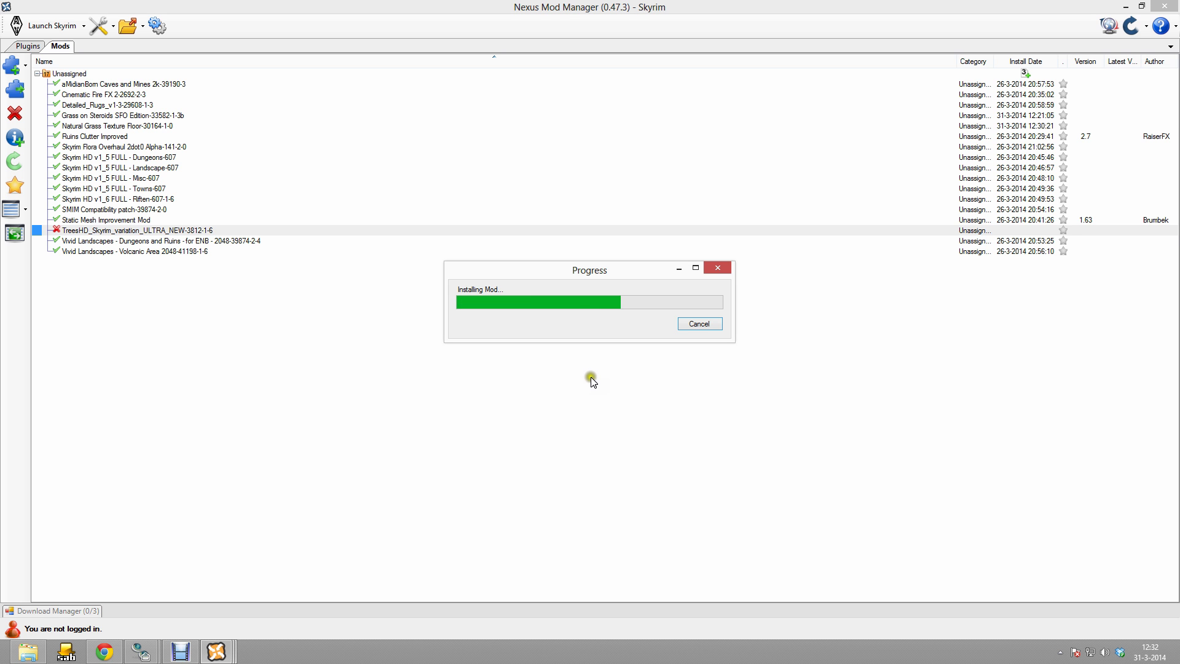
click(656, 369)
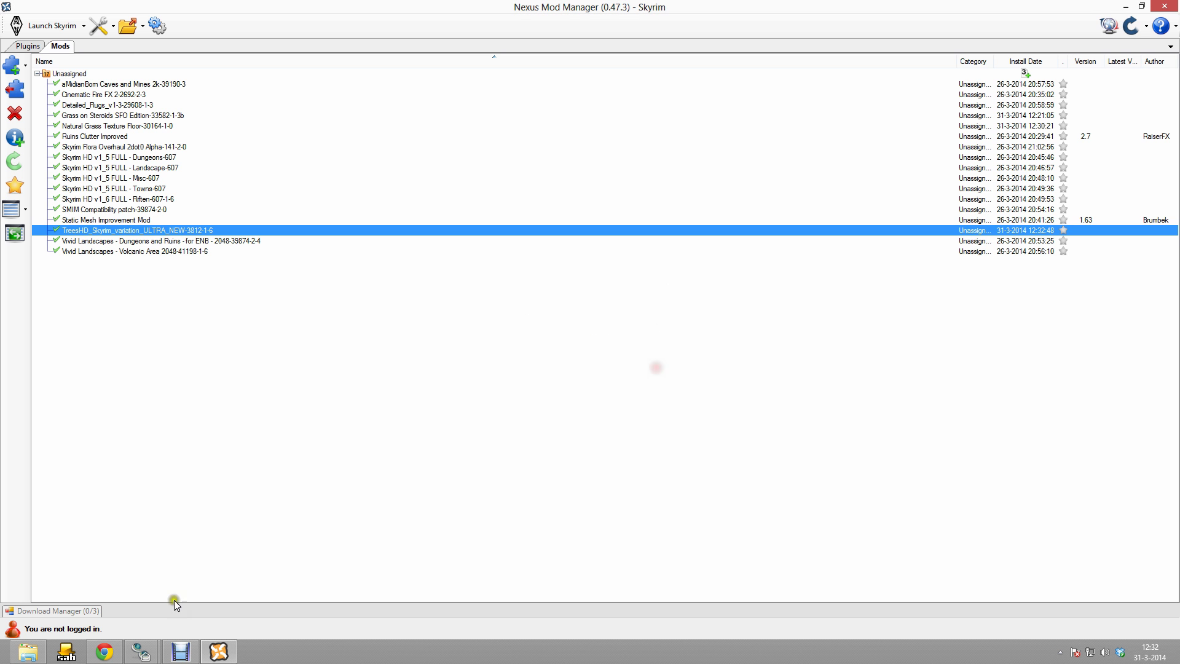
- Back in Chrome, close the TreesHD_Skyrim_Variation tab, open the High Definition Ivy - 2K page in a new tab and show its files
click(104, 651)
click(232, 8)
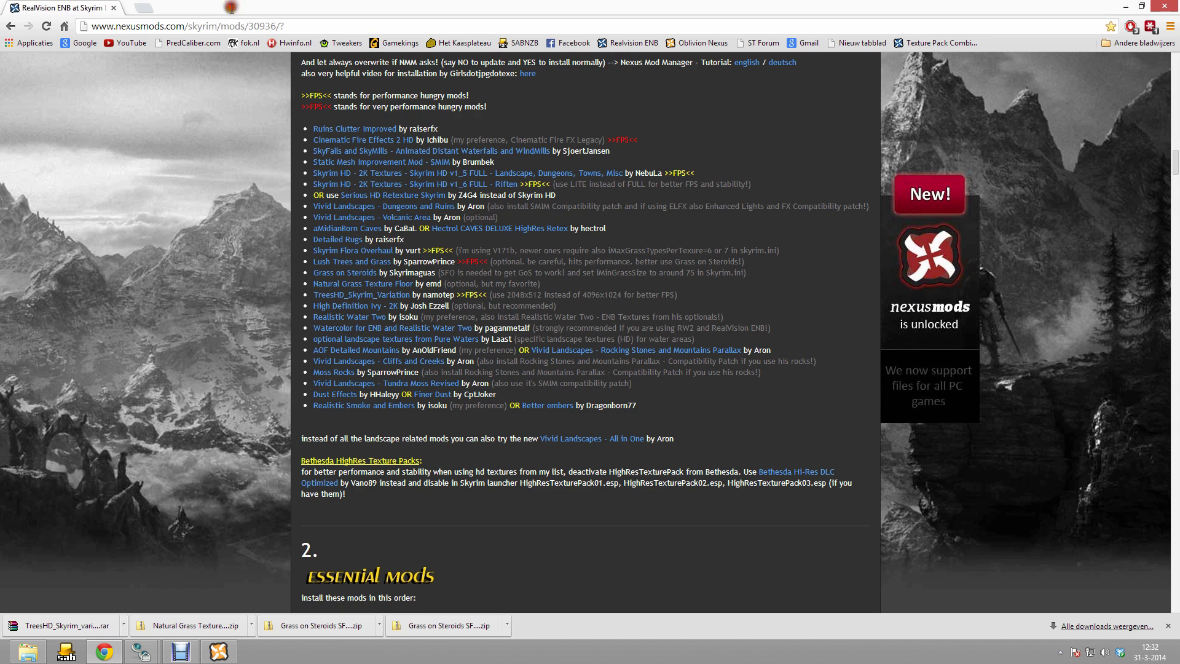
right_click(391, 308)
click(430, 317)
click(159, 6)
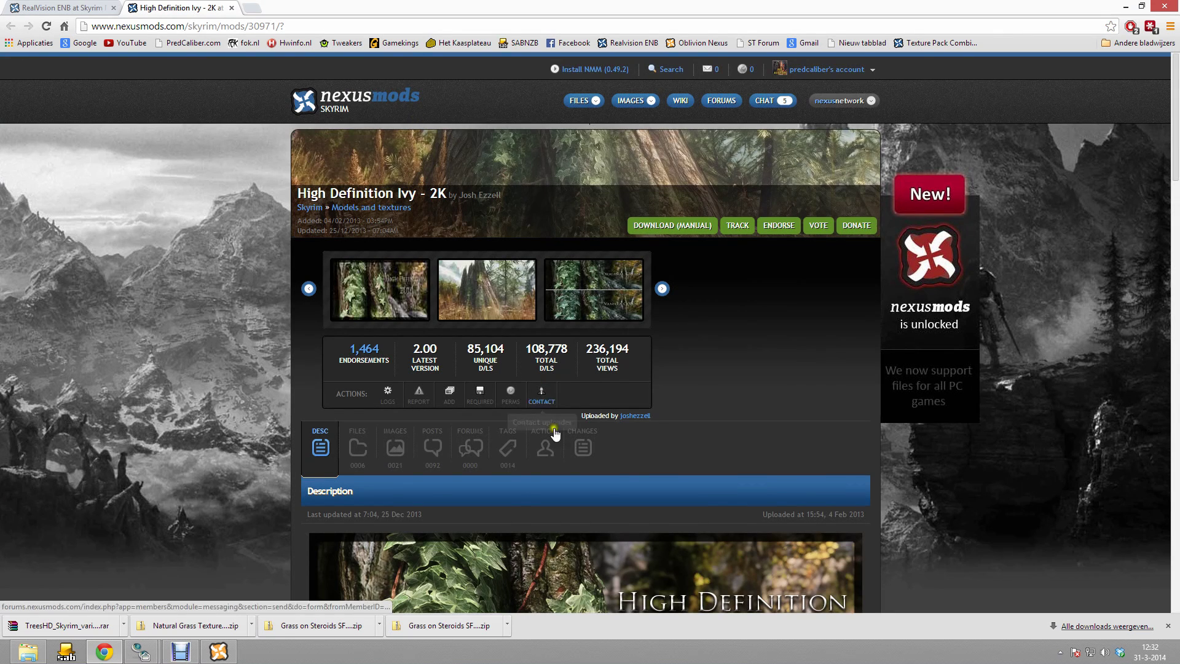
scroll(541, 424, down, 1)
click(357, 315)
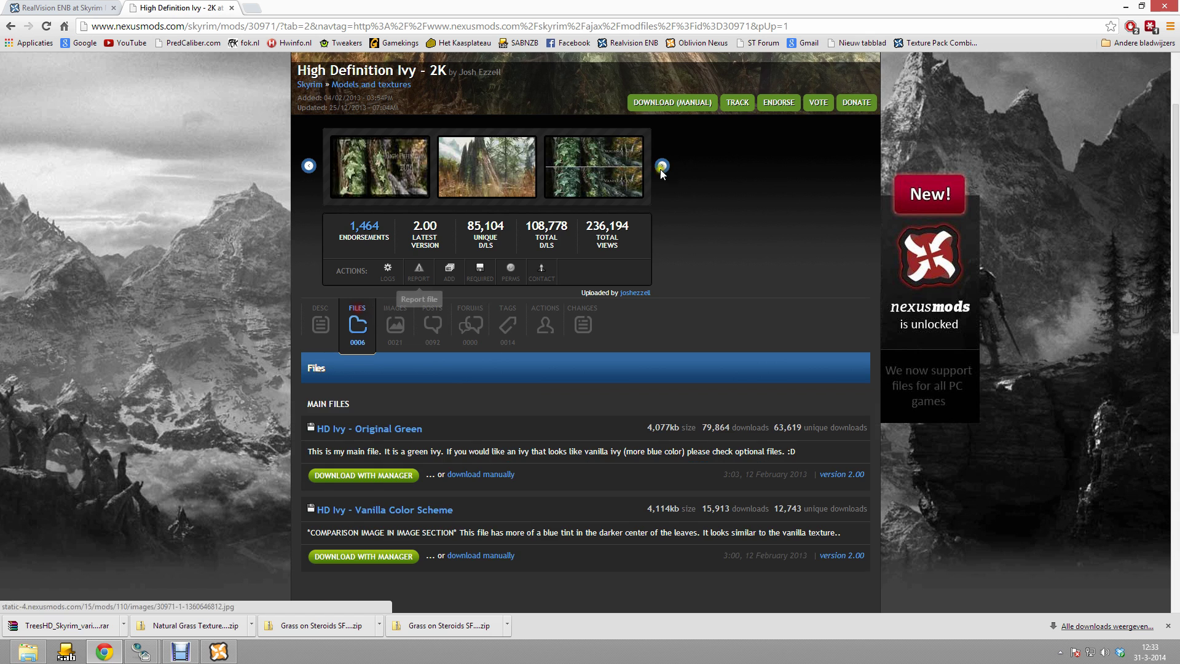
- Manually download the main file HD Ivy - Original Green and save the rar archive in Skyrim Saved Mods
scroll(375, 353, down, 3)
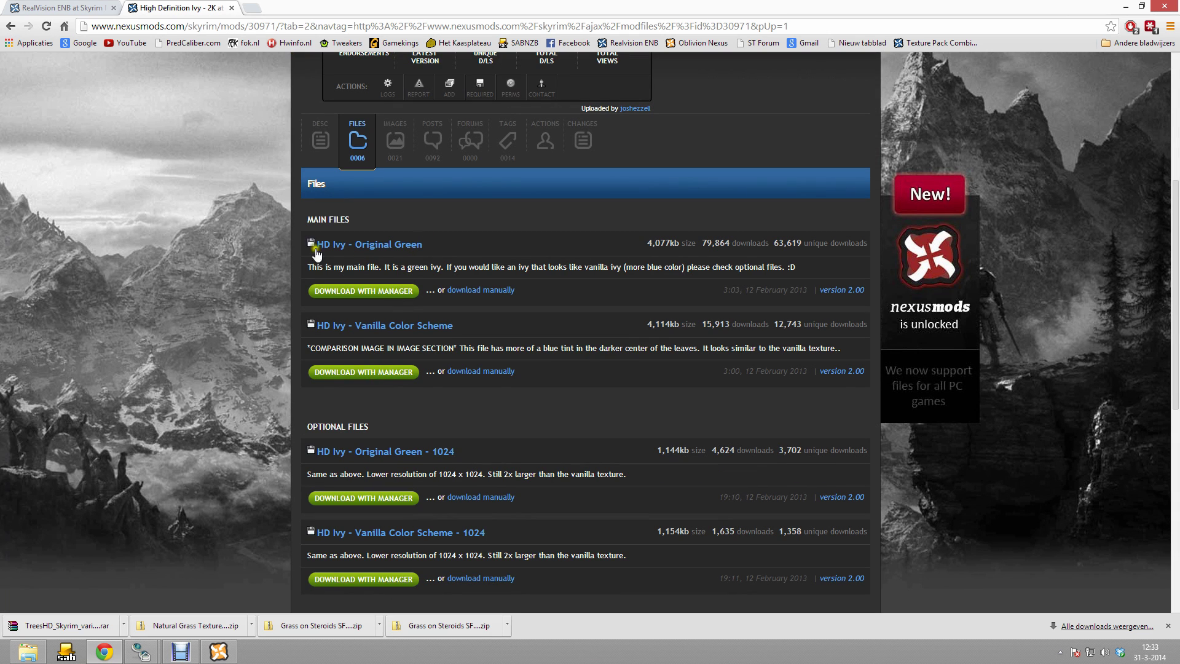
click(449, 290)
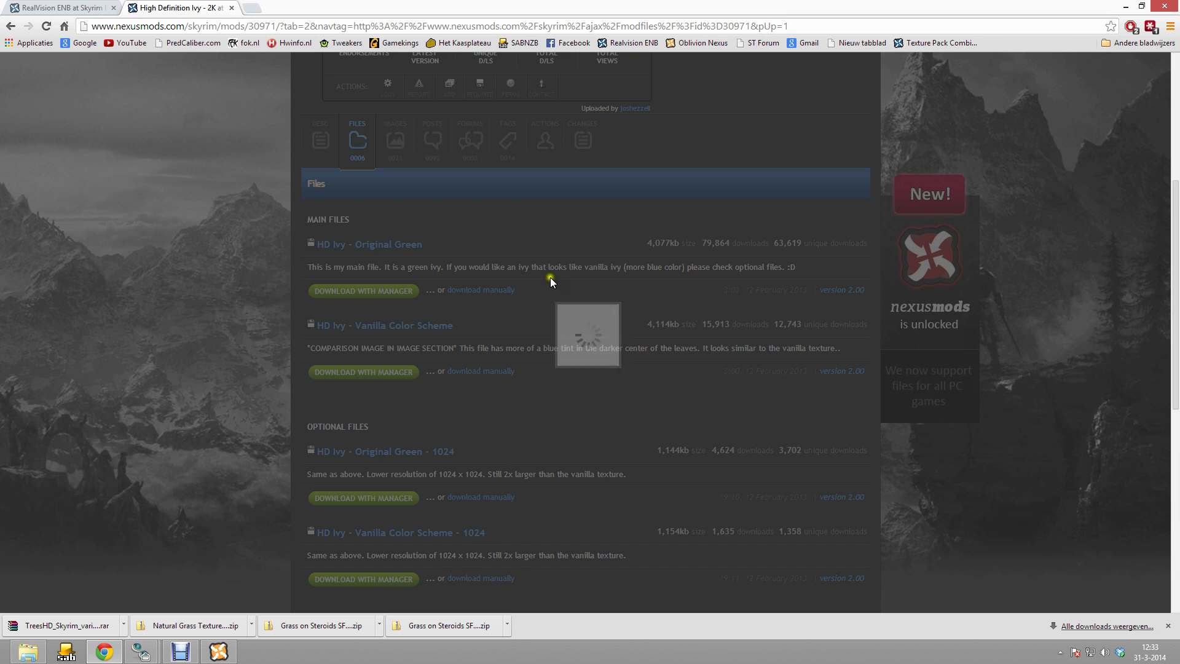
click(444, 326)
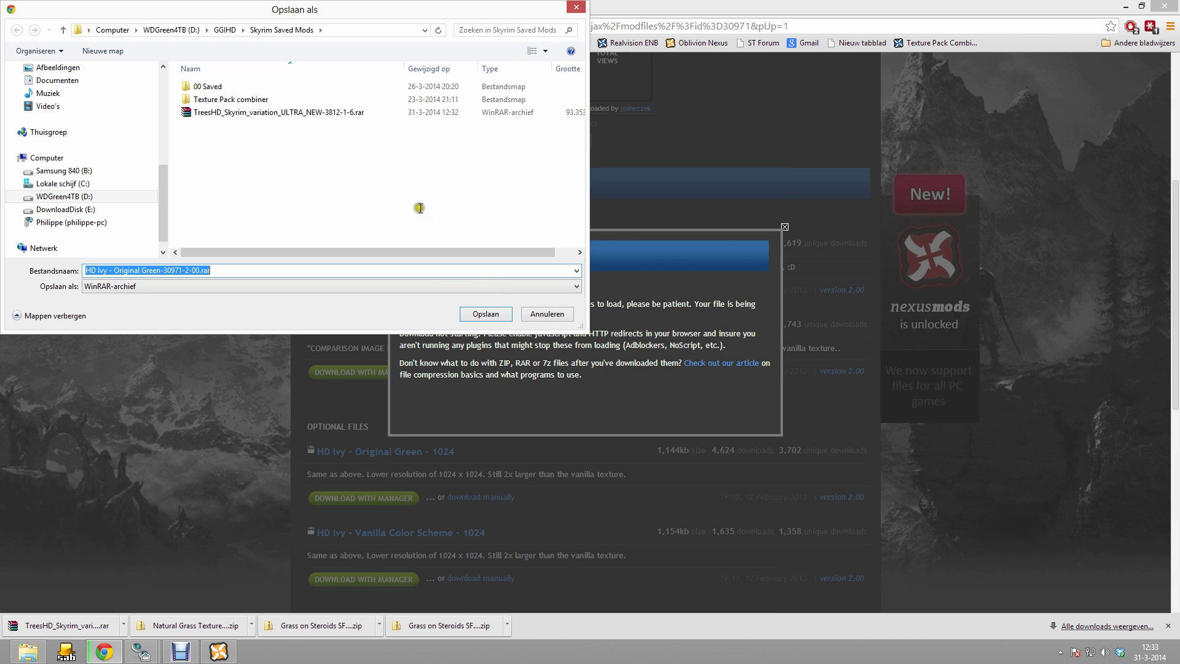
click(485, 314)
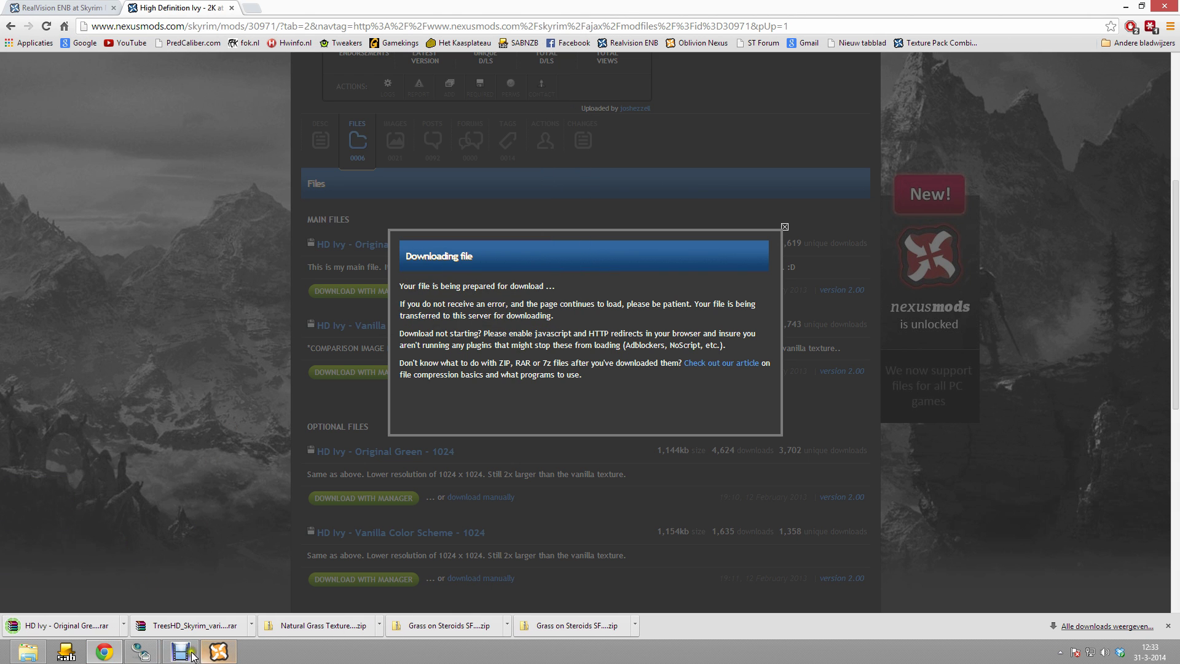
- In Nexus Mod Manager, add the HD Ivy - Original Green-30971-2-00.rar archive, activate it and close the success message
click(219, 651)
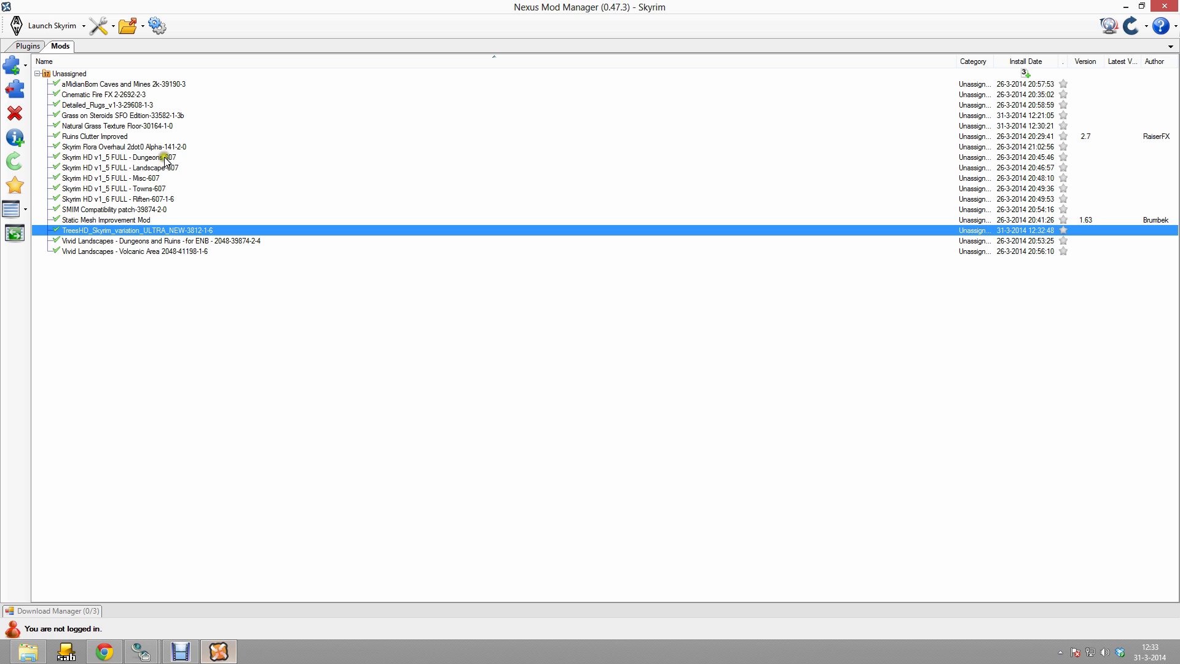
click(11, 64)
click(181, 127)
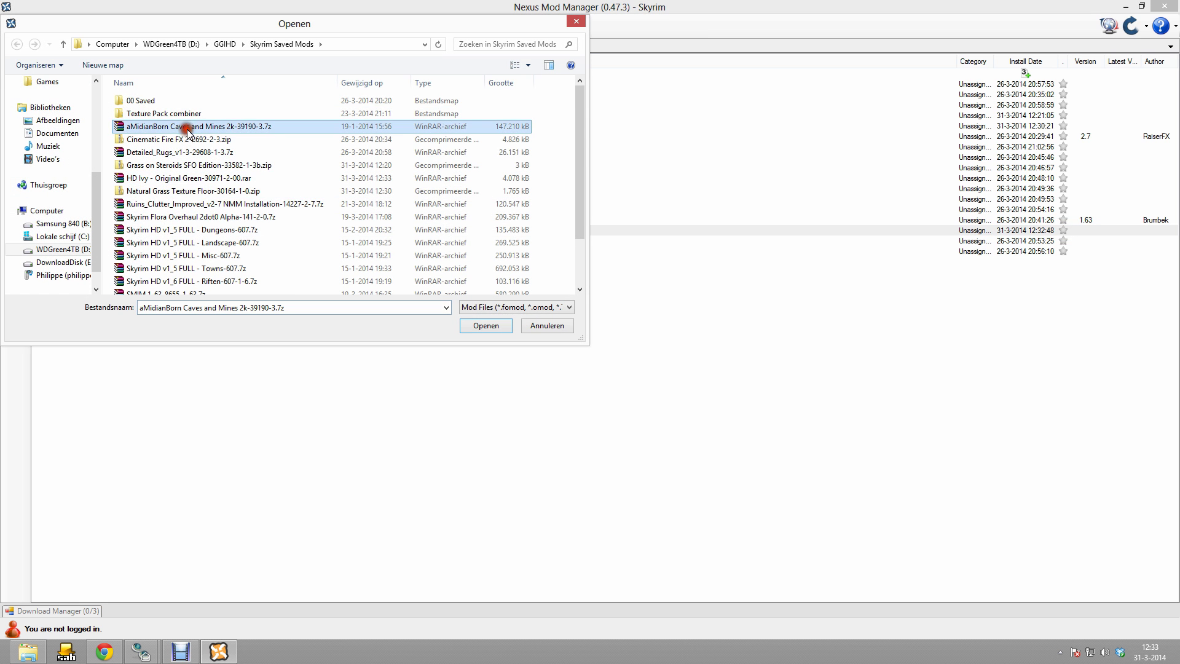
scroll(184, 129, down, 2)
scroll(191, 246, up, 2)
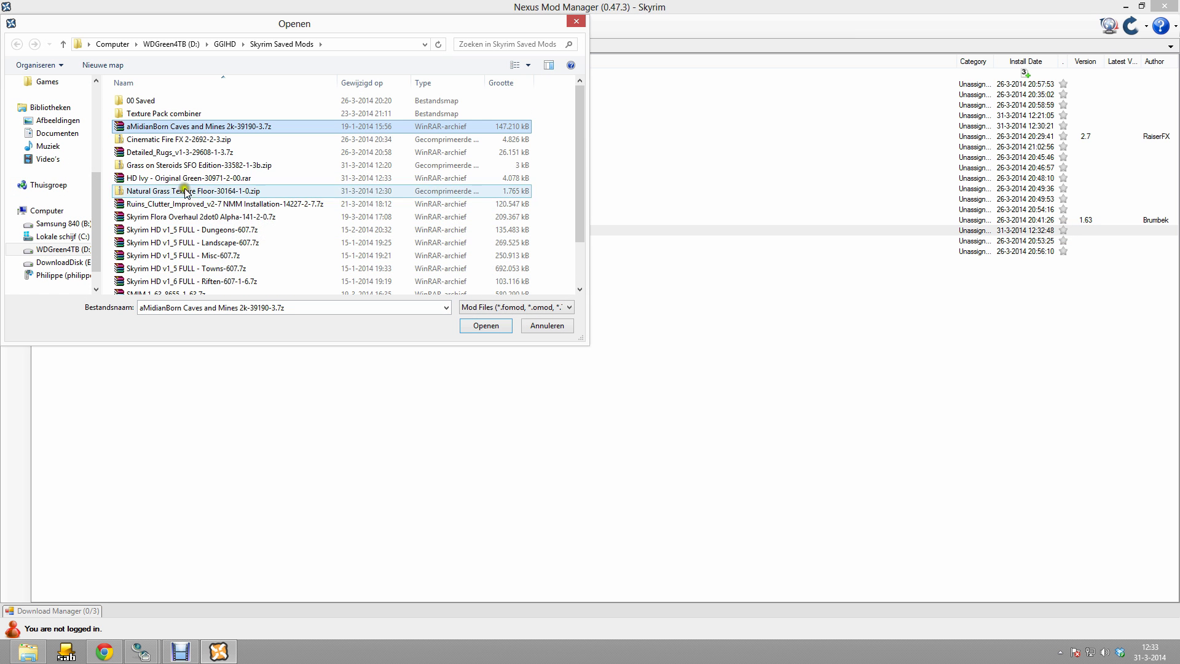
double_click(166, 178)
click(81, 125)
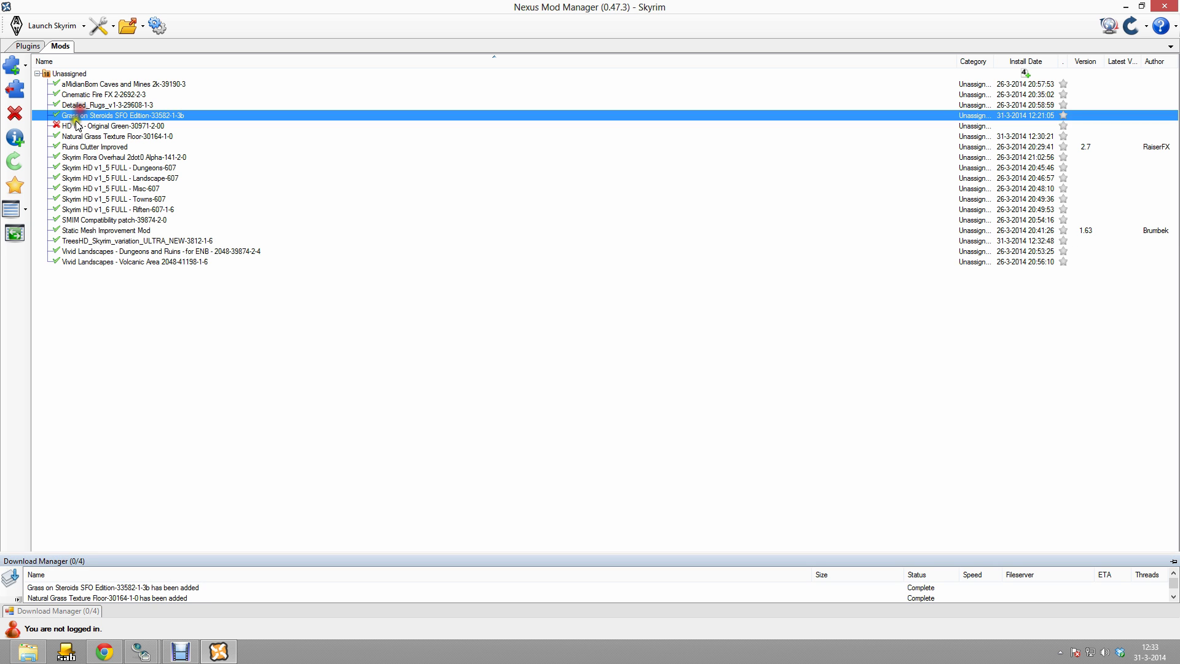
click(15, 89)
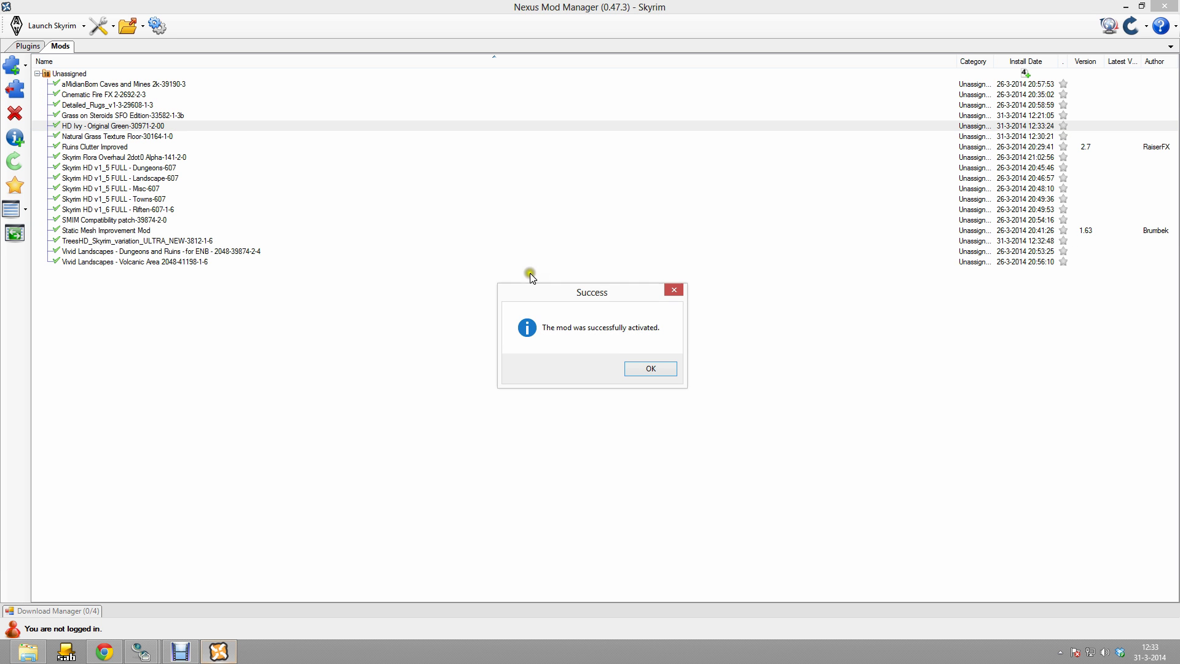
click(634, 371)
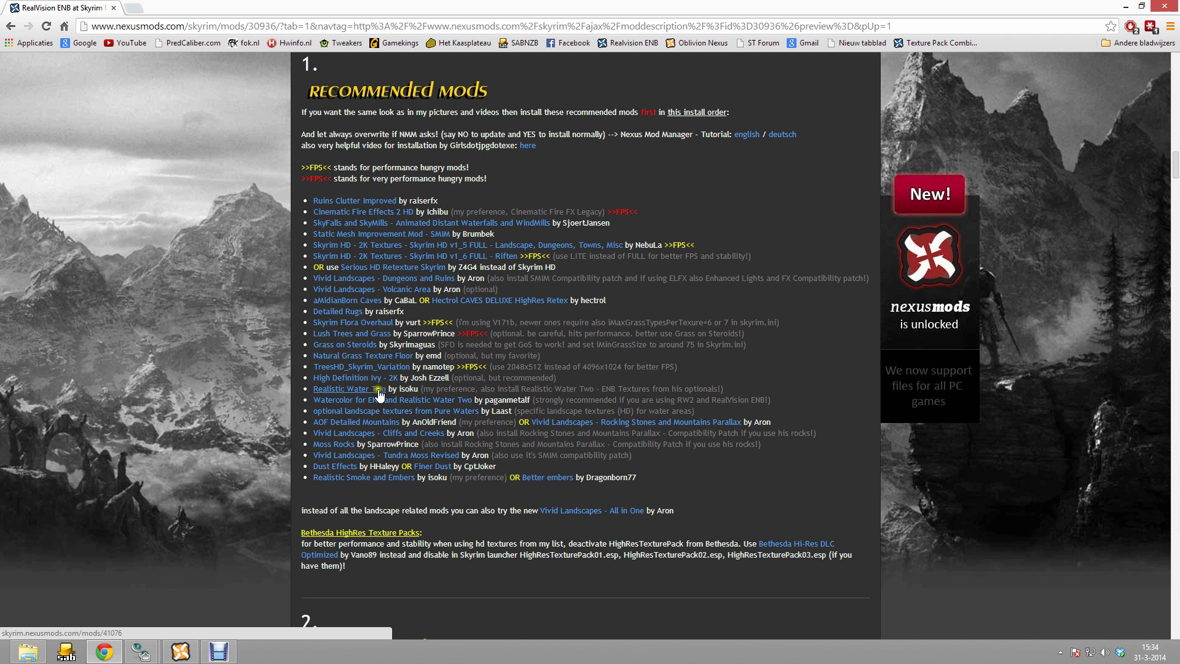
- In Chrome, open the Realistic Water Two page from the recommended mods list in a new tab and show its files
right_click(380, 392)
click(395, 398)
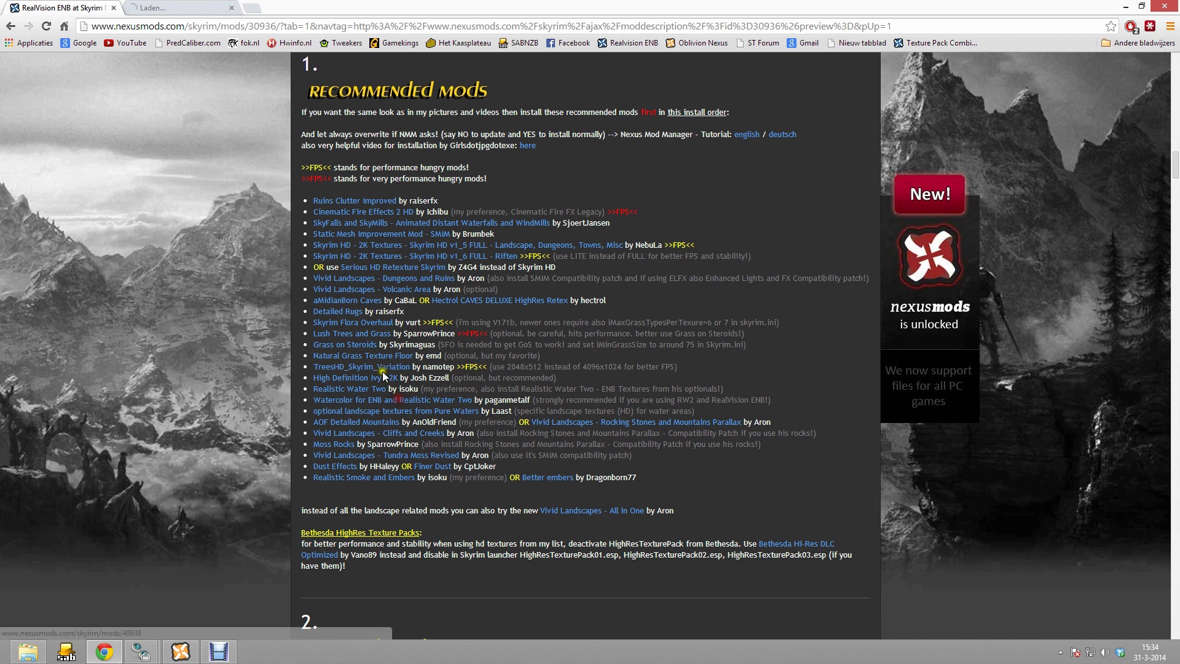
key(ctrl+Tab)
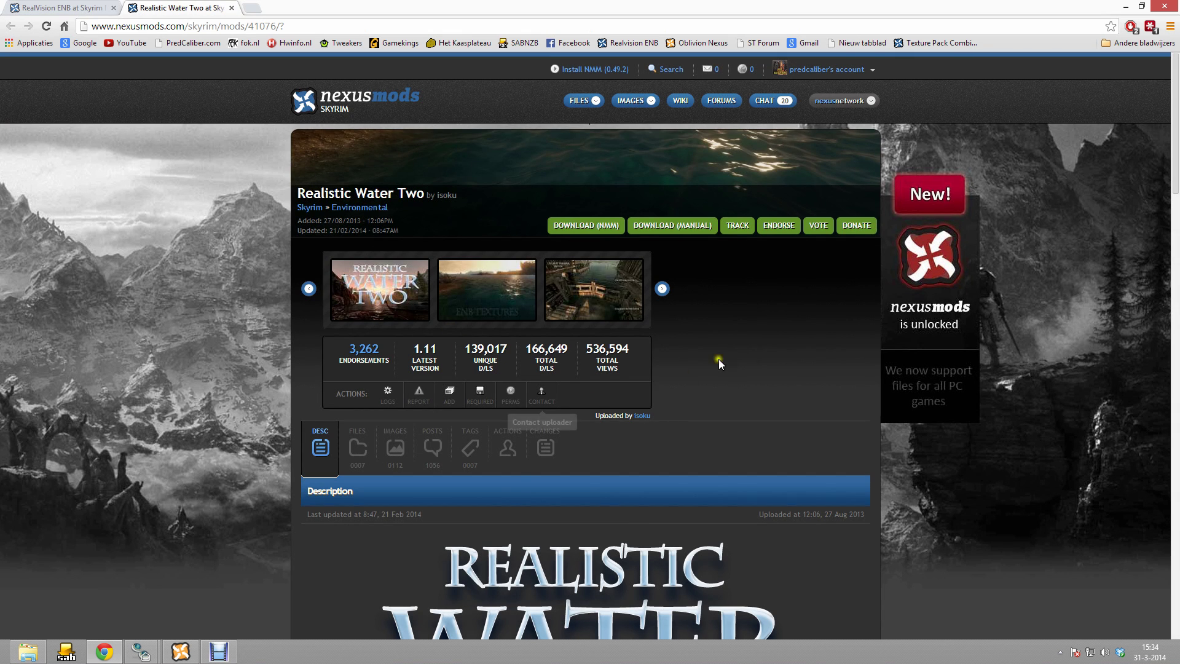
scroll(530, 375, down, 3)
scroll(530, 378, up, 2)
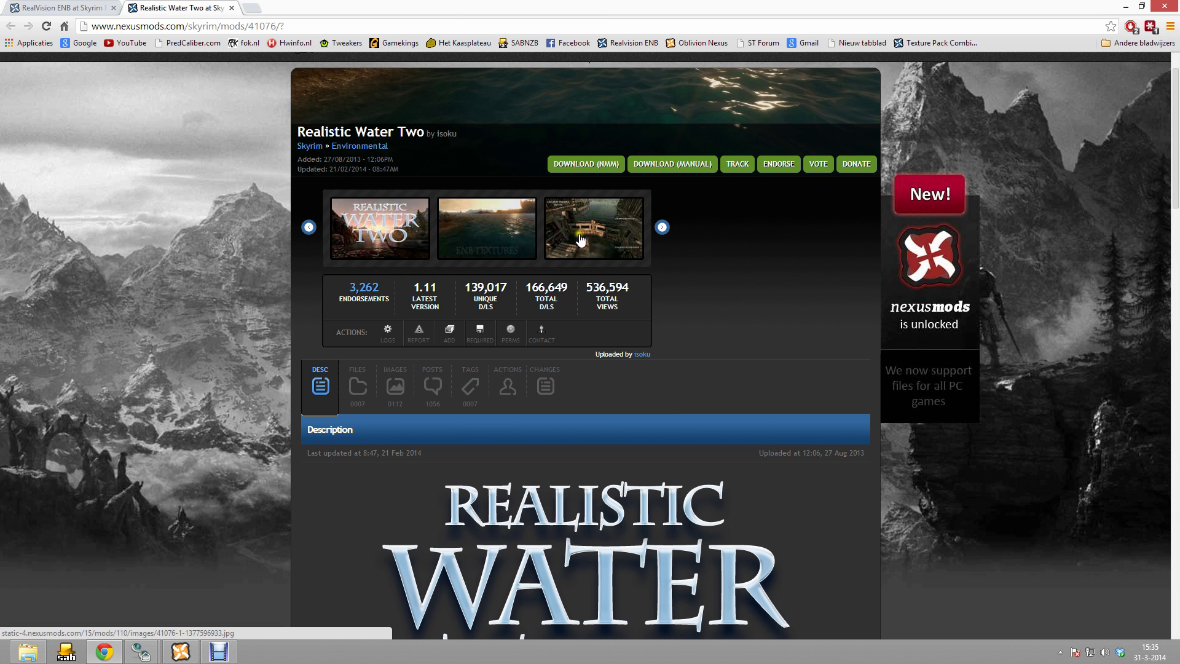
click(672, 164)
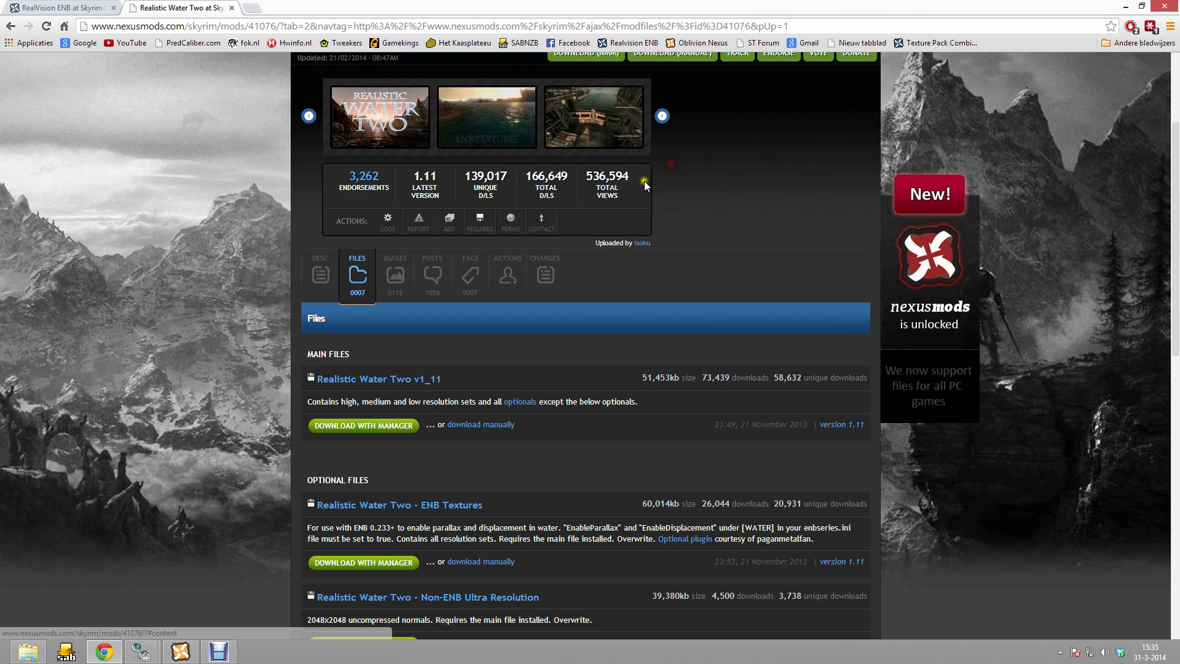
scroll(488, 382, down, 1)
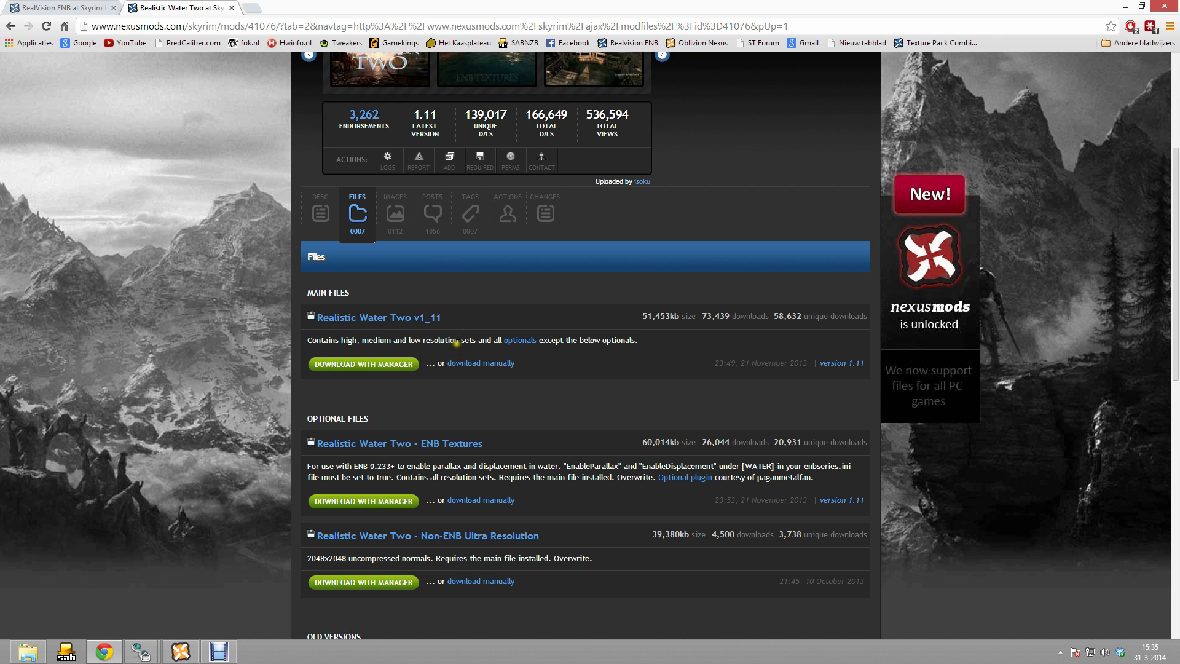
click(469, 363)
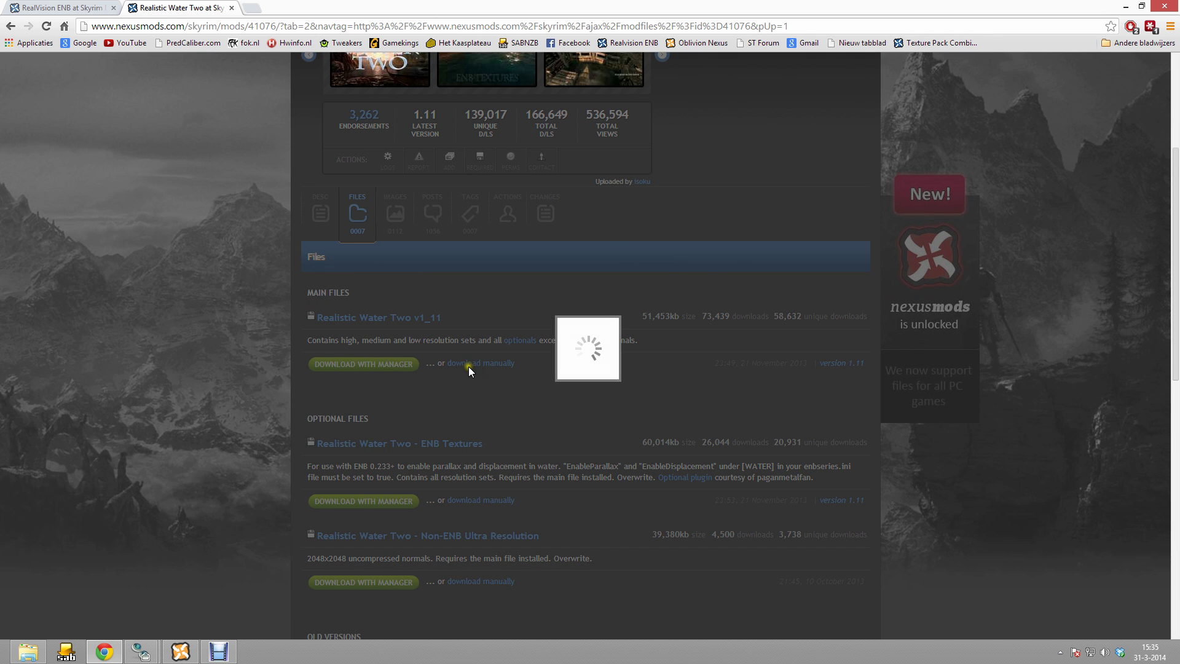
click(433, 325)
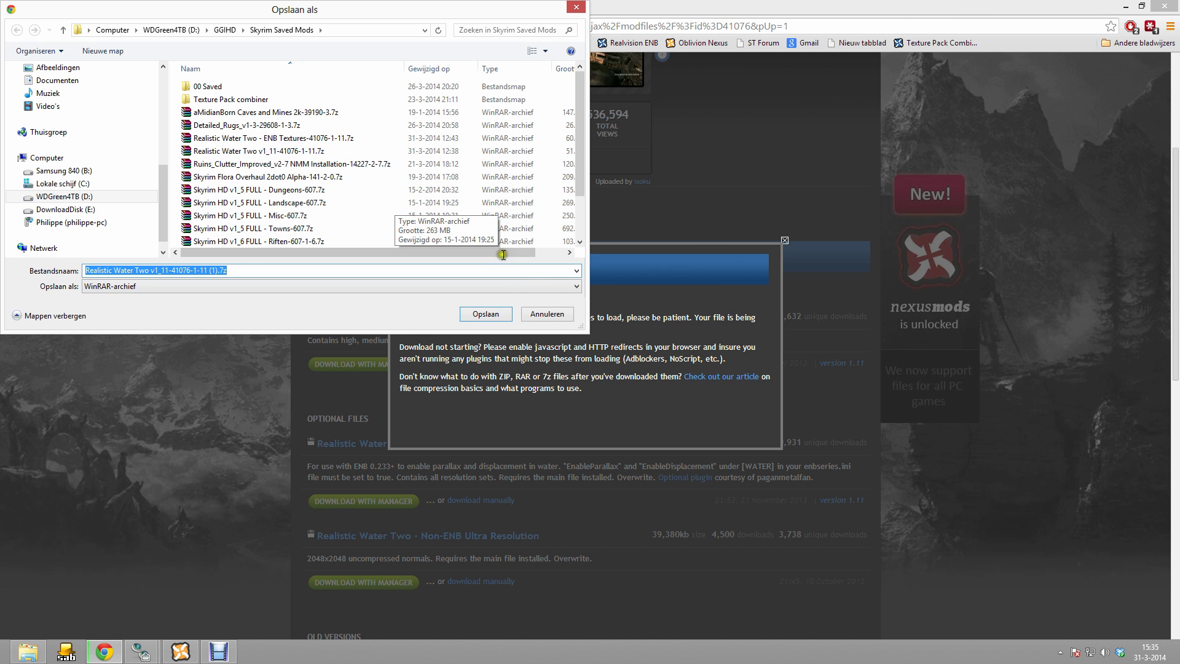
click(549, 315)
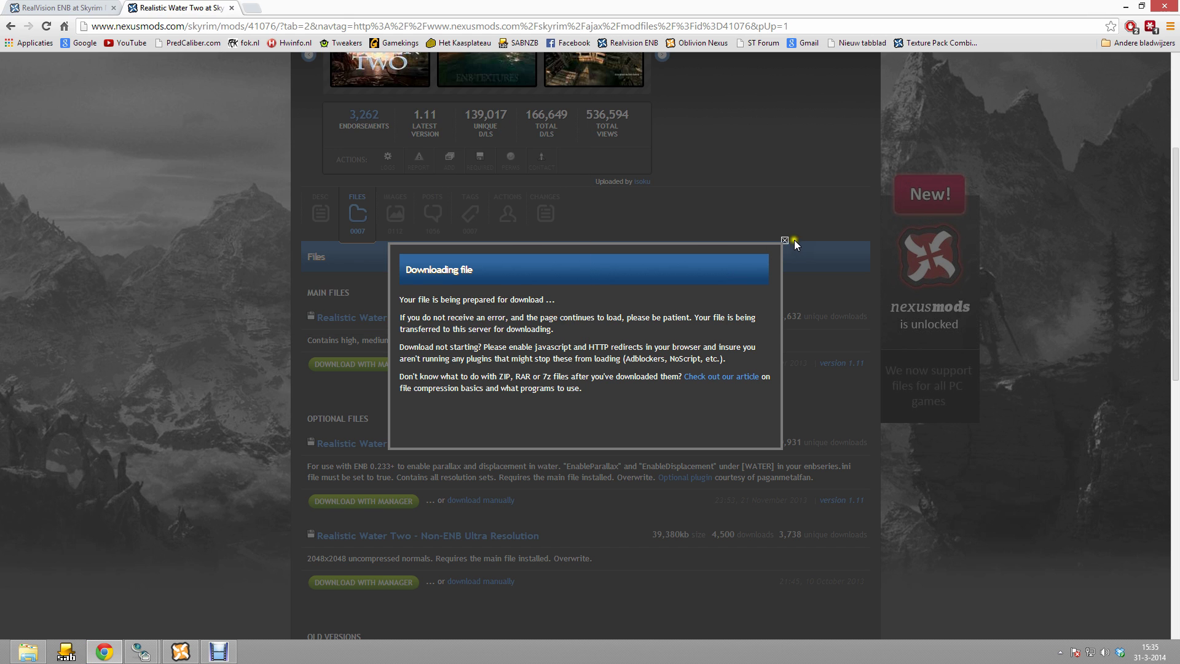
click(785, 240)
scroll(688, 238, down, 4)
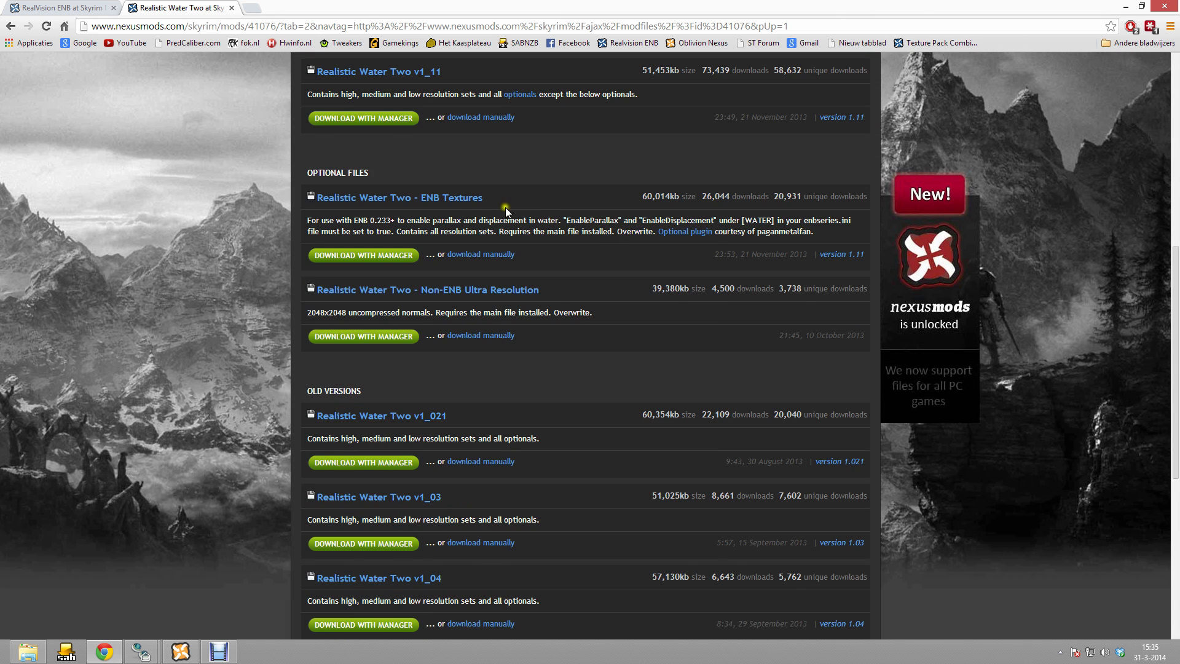
scroll(479, 221, up, 1)
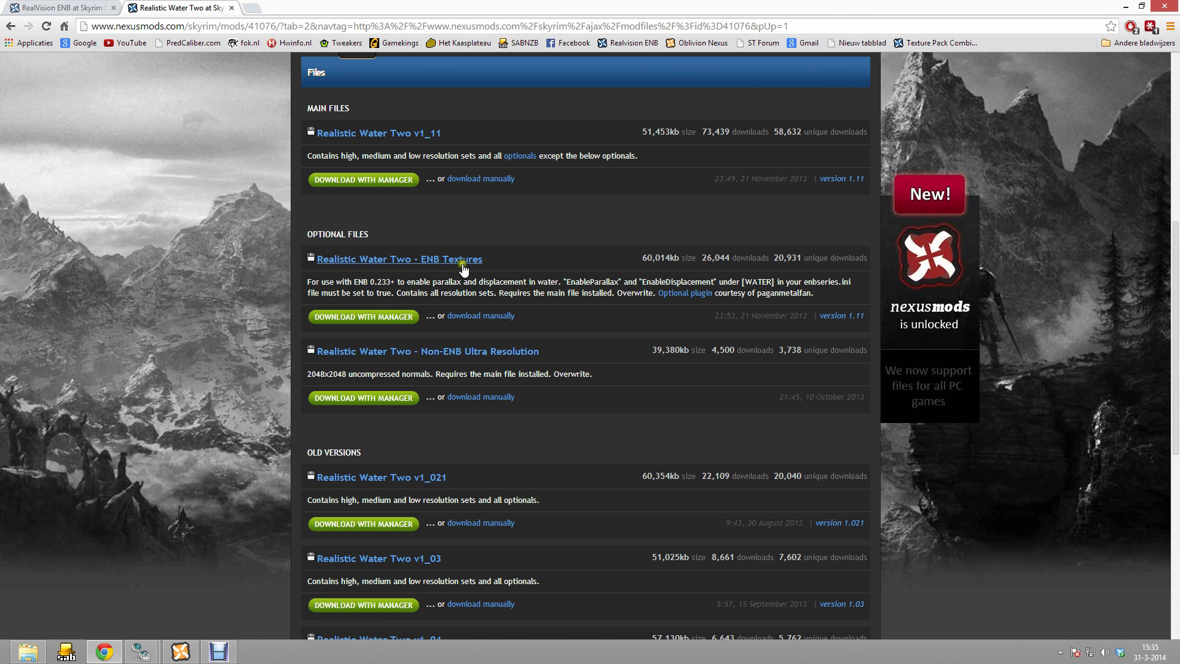
scroll(565, 247, up, 1)
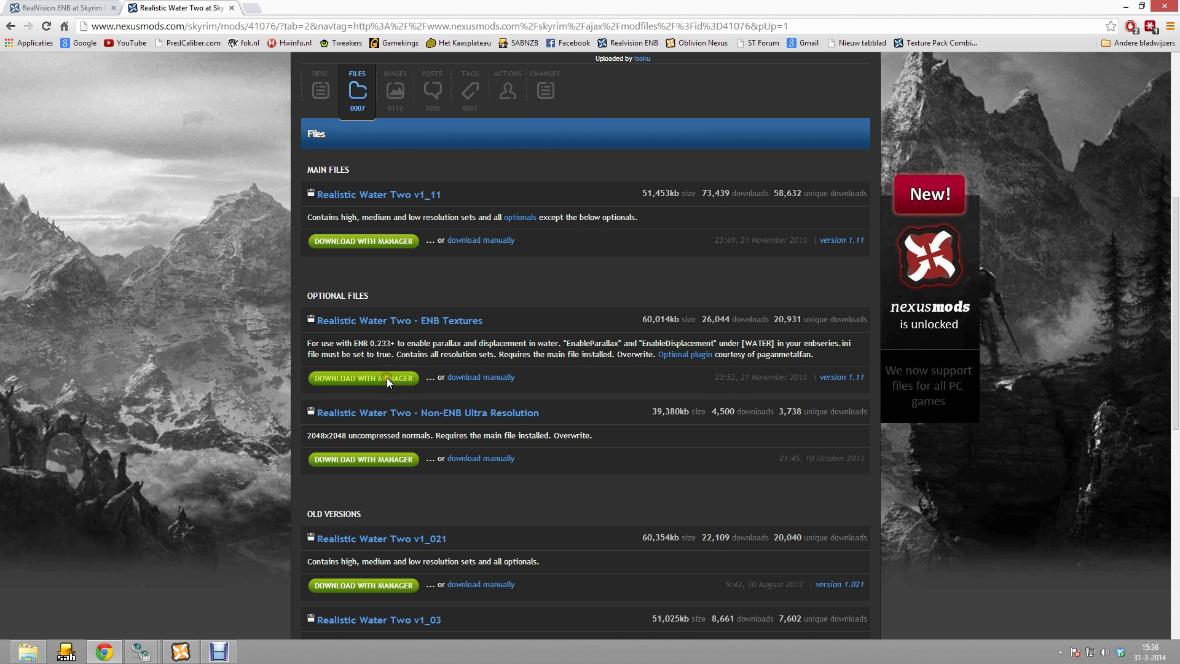
scroll(300, 357, up, 1)
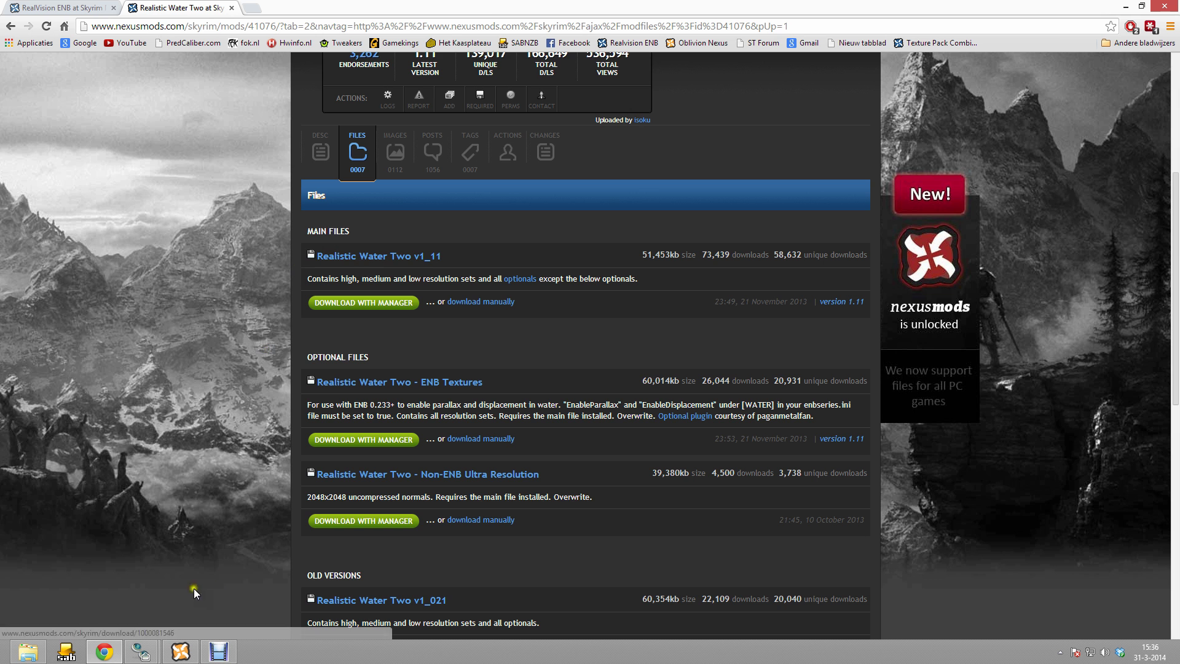
- Switch to Nexus Mod Manager and add the Realistic Water Two archive from Skyrim Saved Mods
click(180, 652)
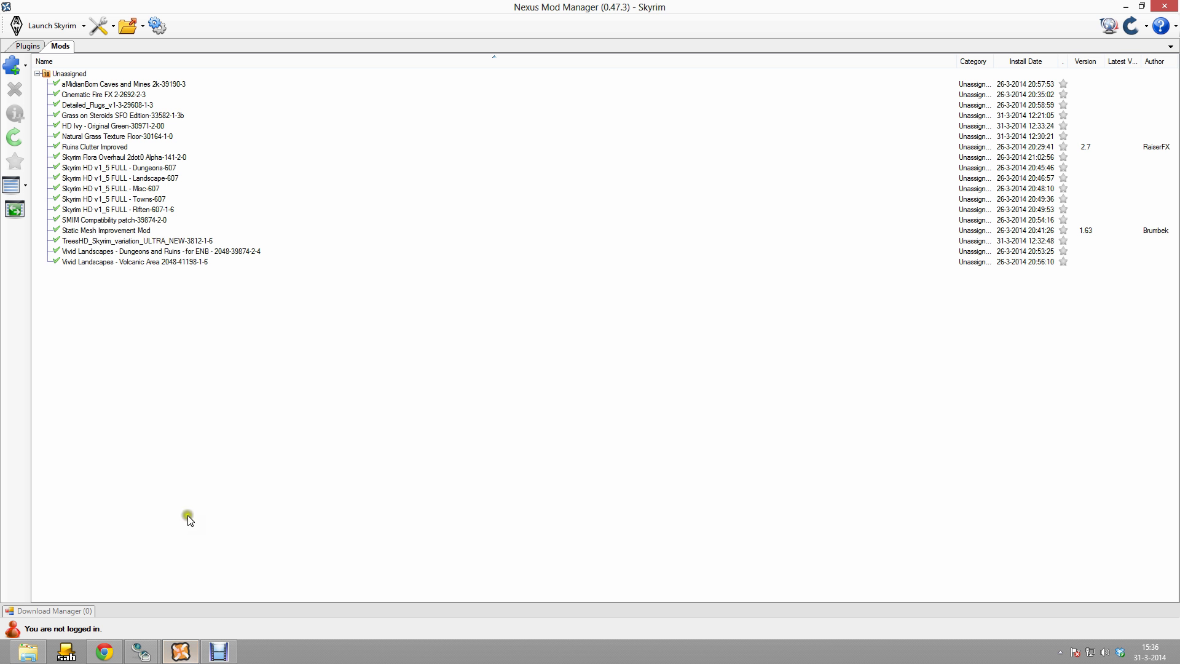
click(12, 69)
click(223, 203)
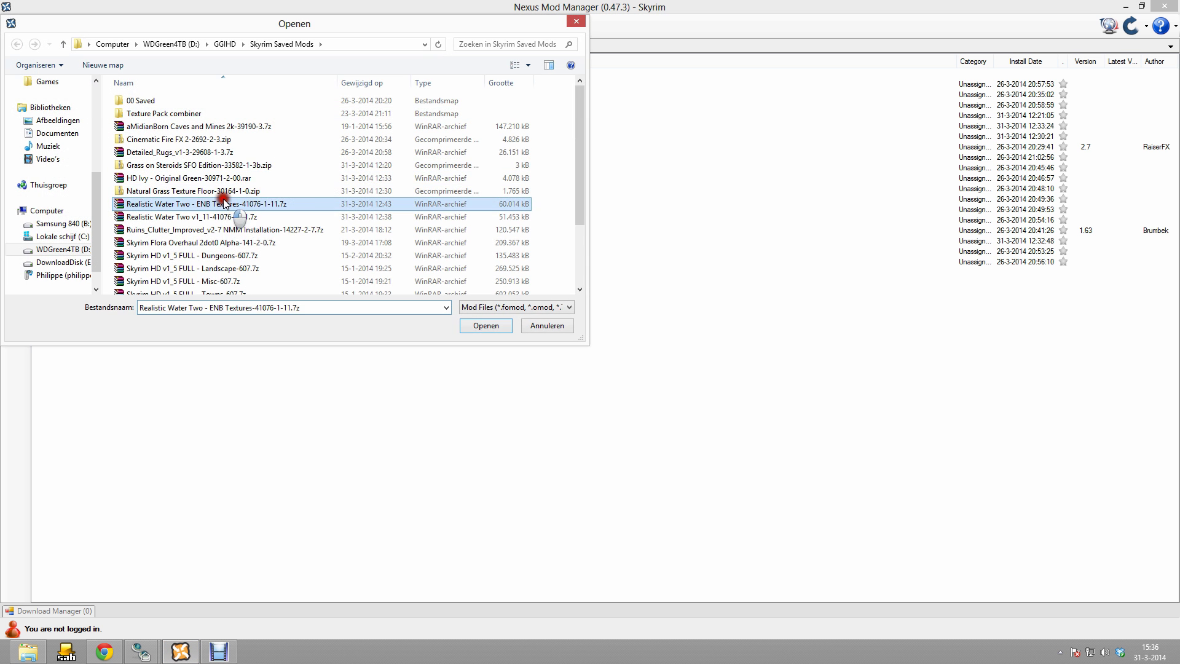
scroll(223, 202, down, 2)
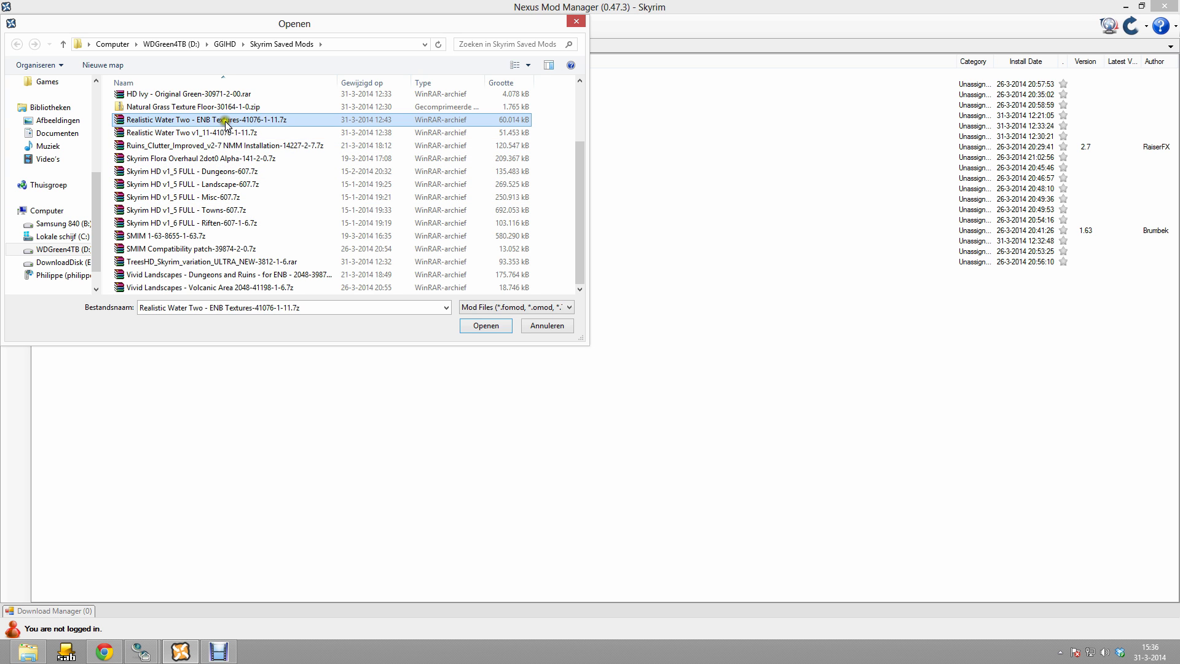
double_click(281, 123)
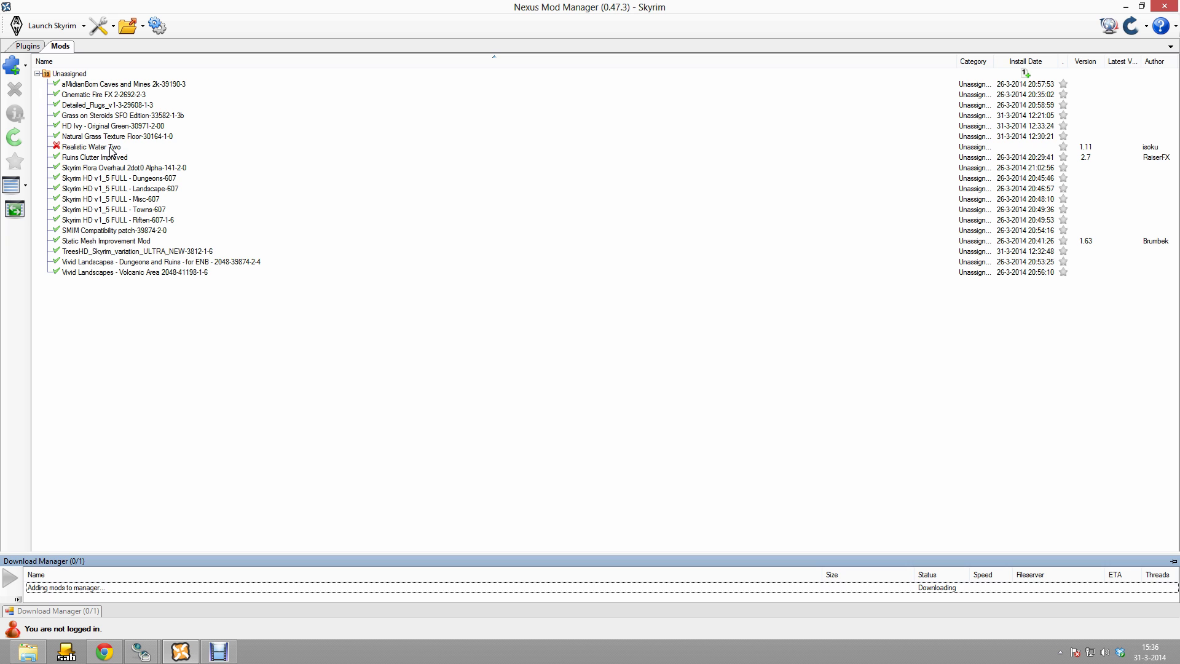
- Activate Realistic Water Two, keeping Core Files, High resolution and Default compatibility, and continue to the addon options
click(111, 148)
click(23, 95)
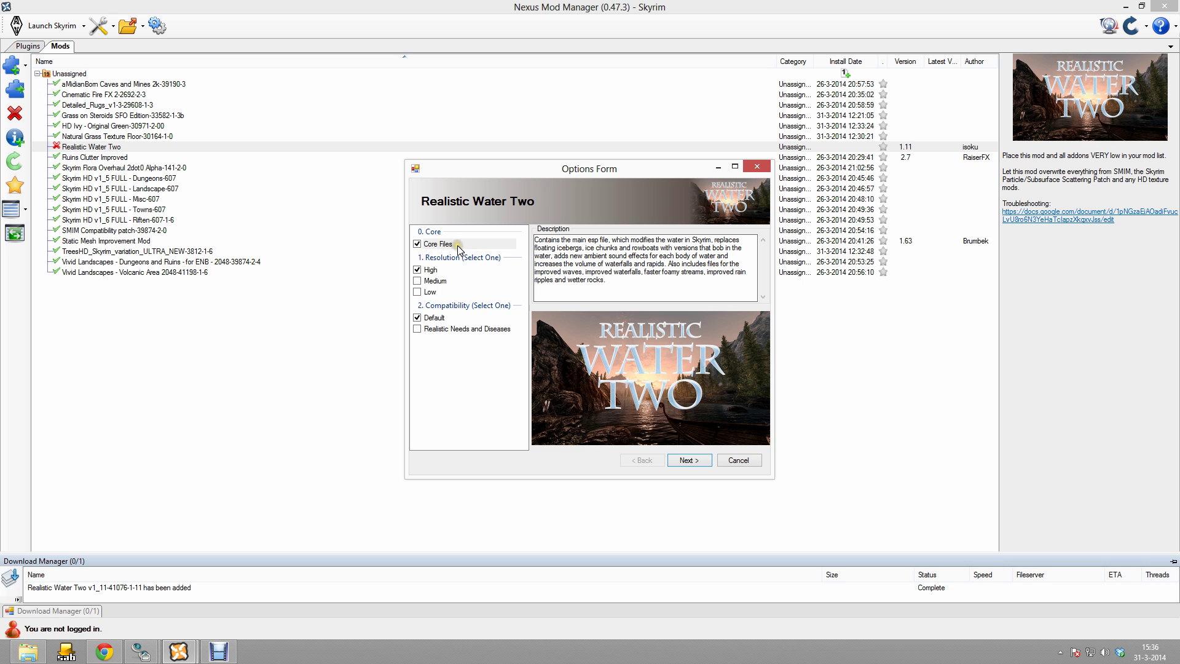
click(458, 244)
click(443, 270)
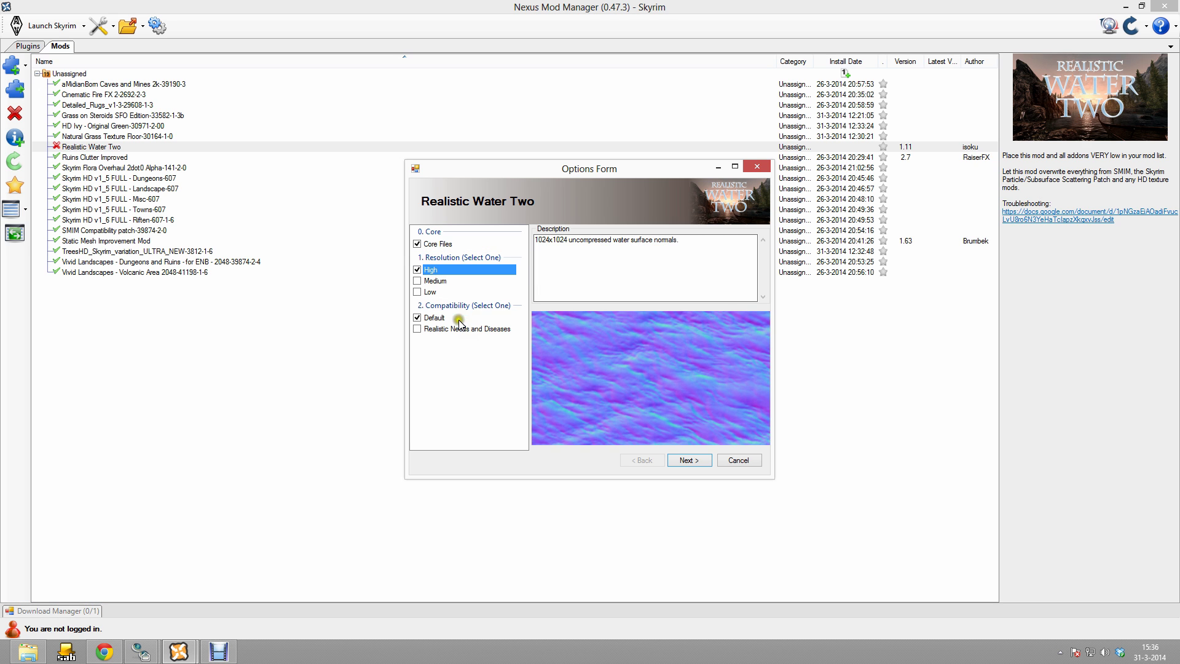
click(458, 319)
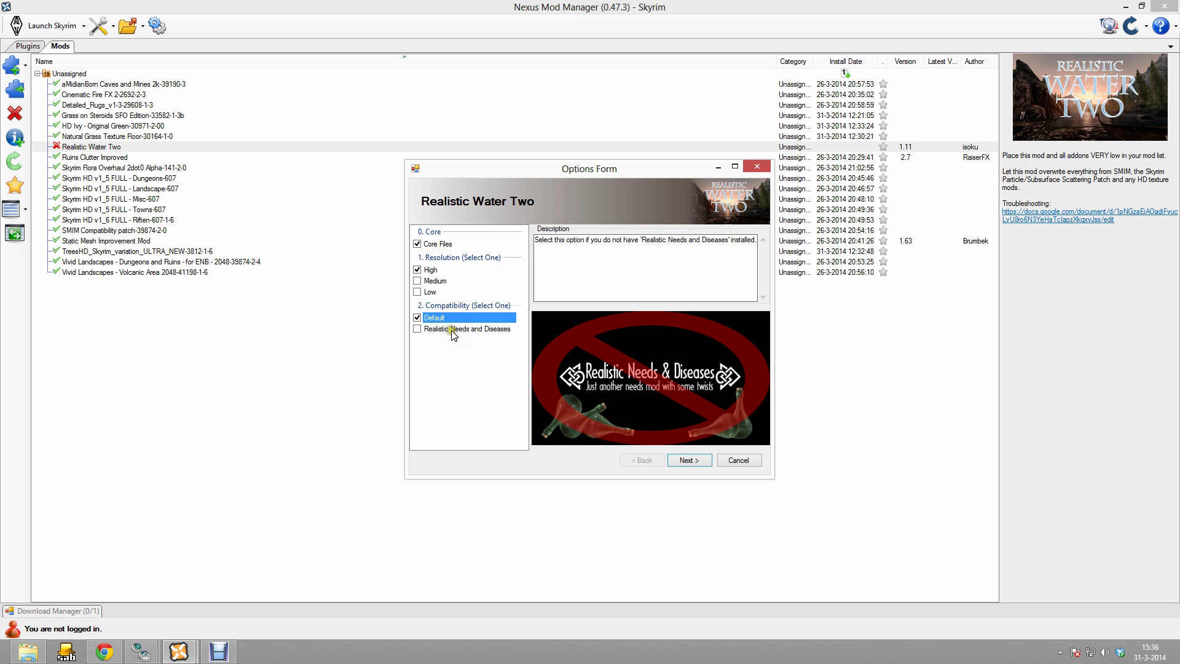
click(480, 329)
click(689, 459)
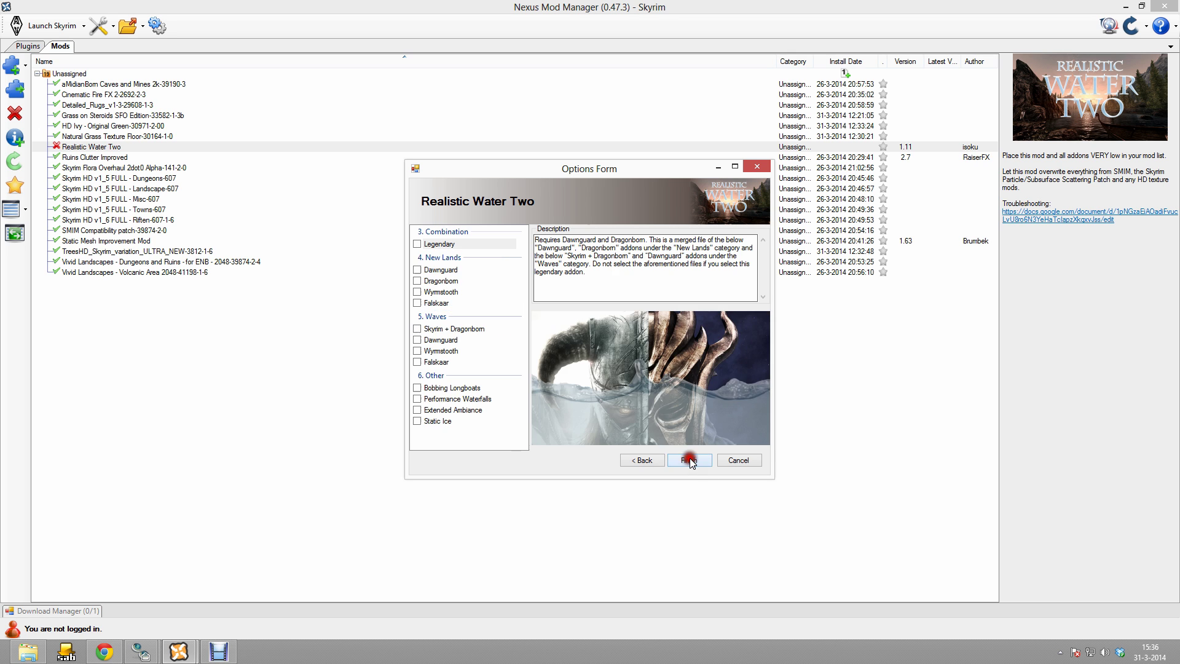
- Try the Legendary combination and the separate Dawnguard, Dragonborn and Skyrim + Dragonborn addons, clearing each selection again
click(418, 246)
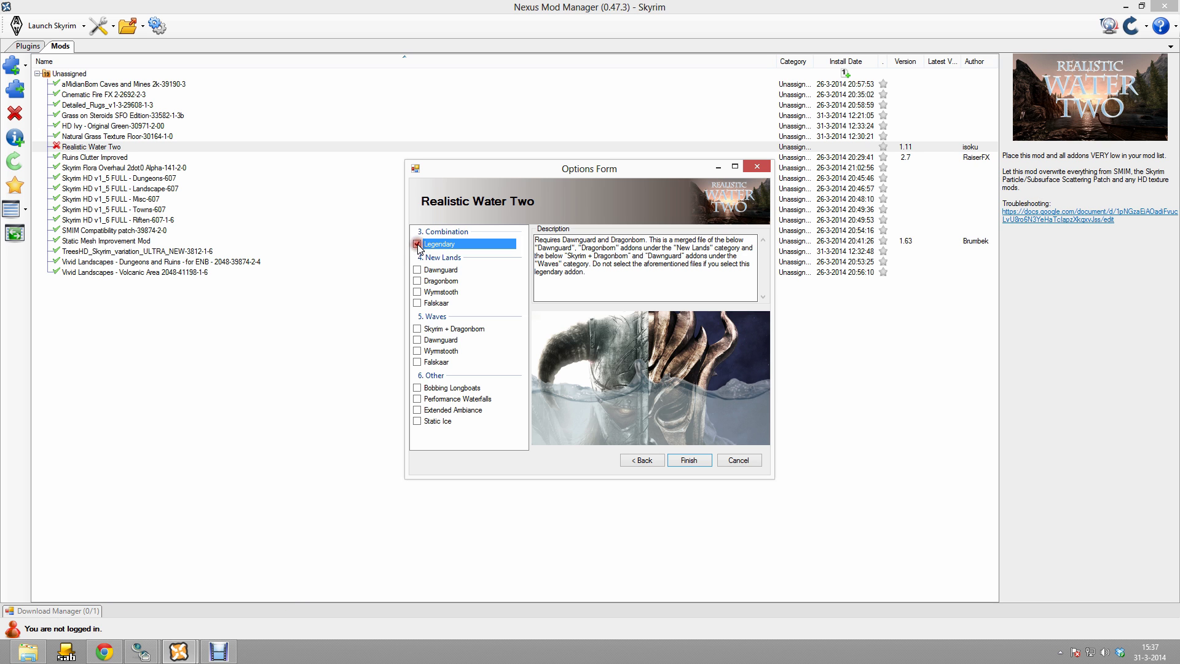
click(442, 278)
click(436, 317)
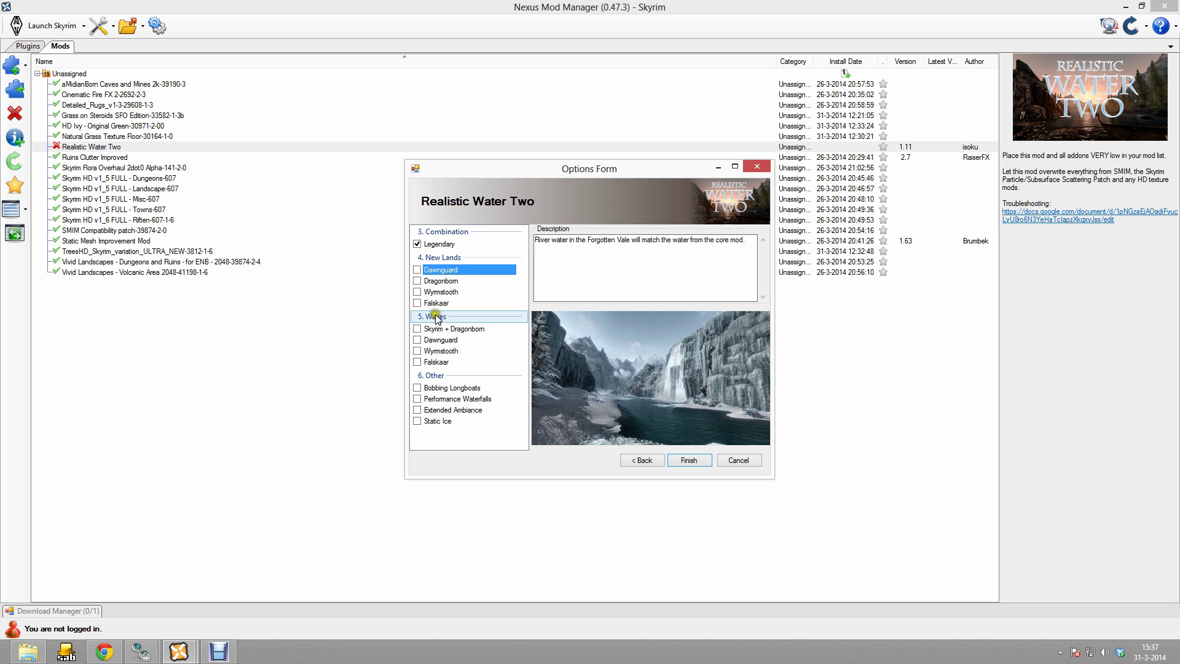
click(444, 261)
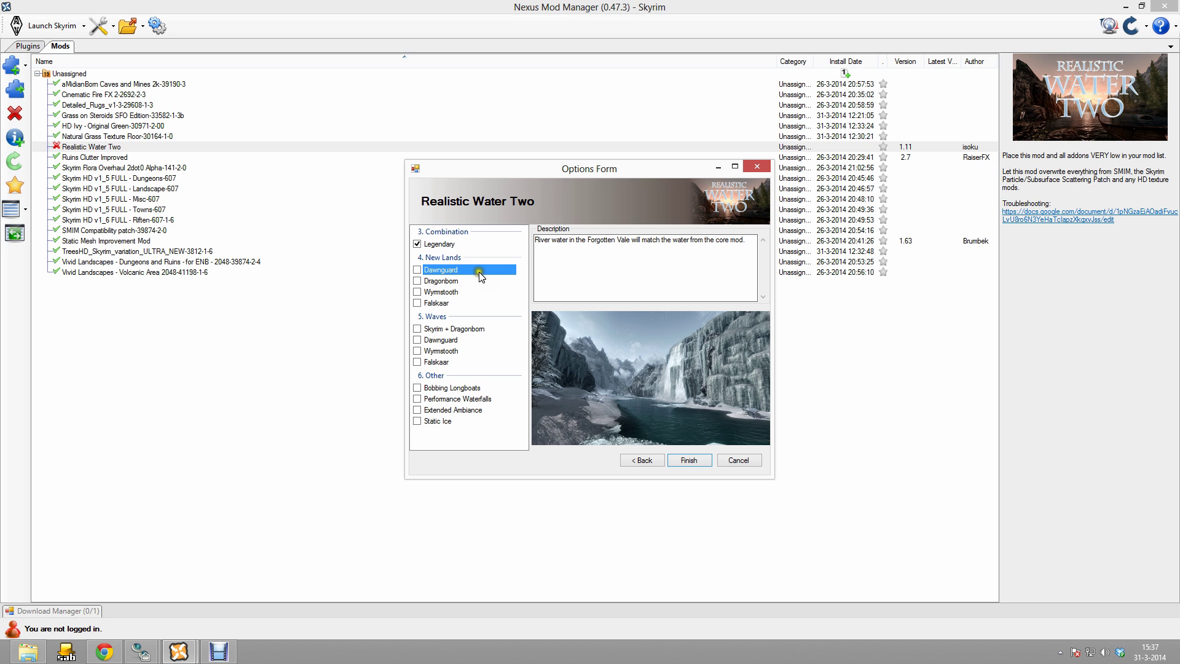
click(444, 244)
click(444, 245)
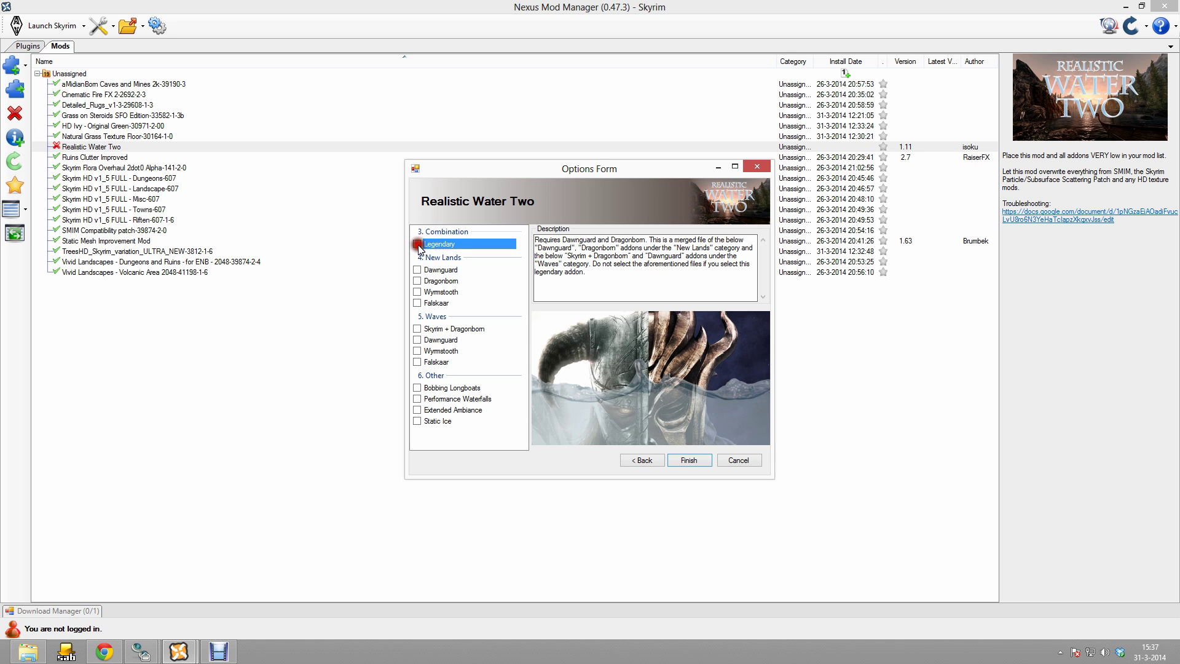
click(442, 272)
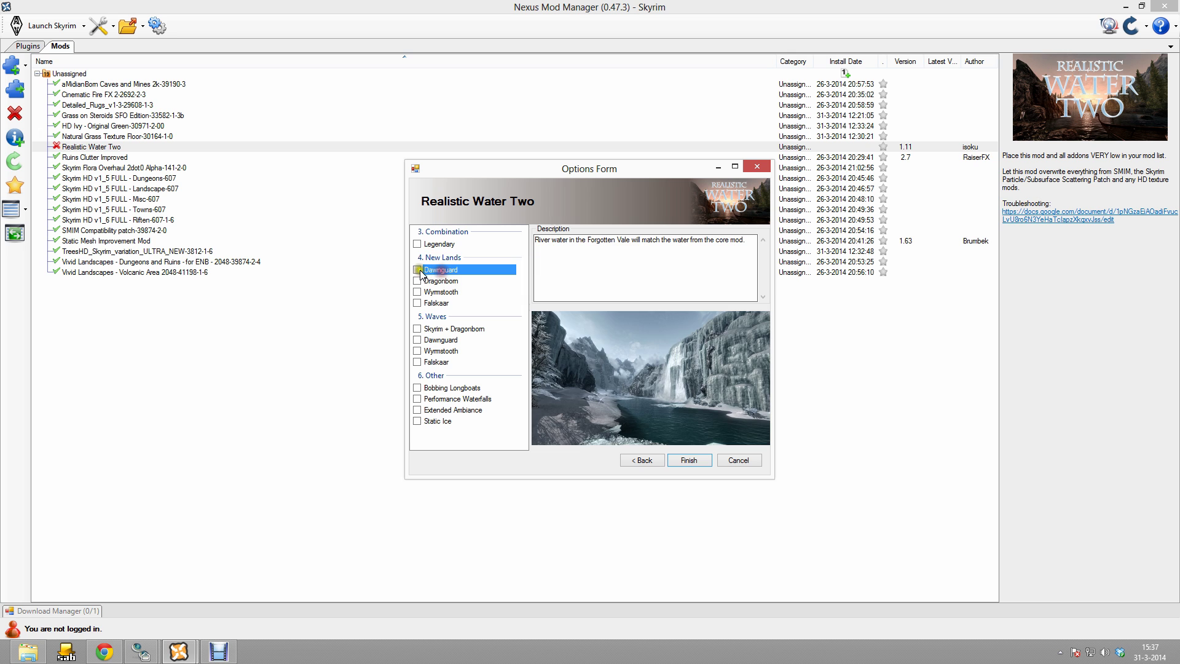
click(418, 270)
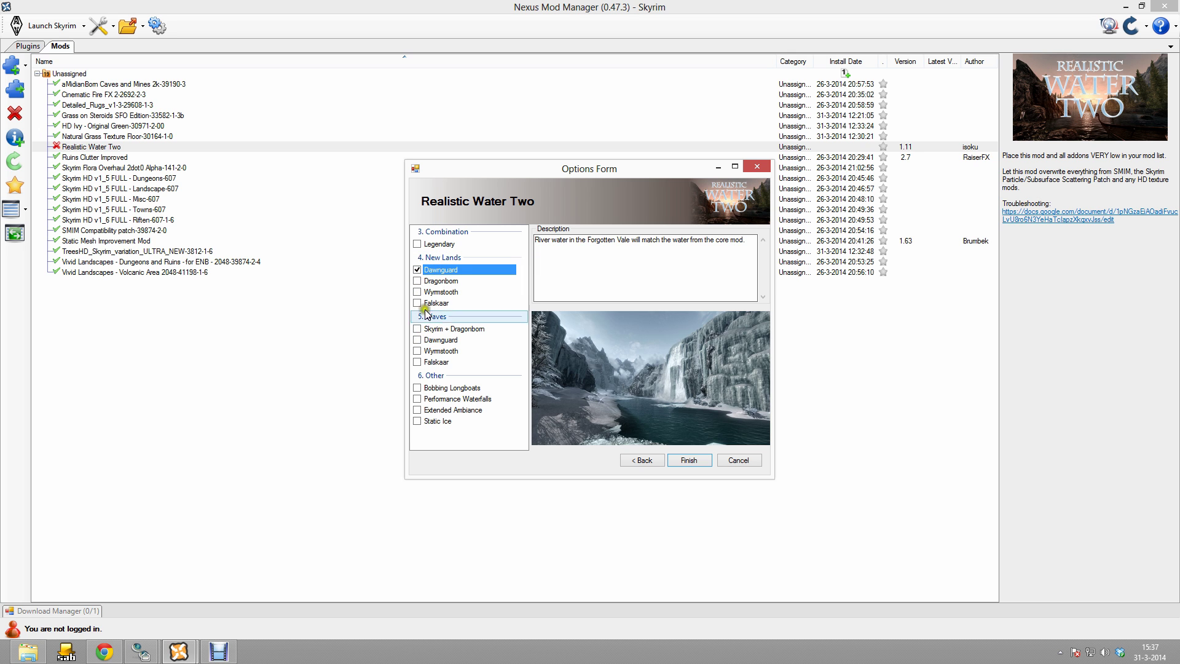
click(418, 270)
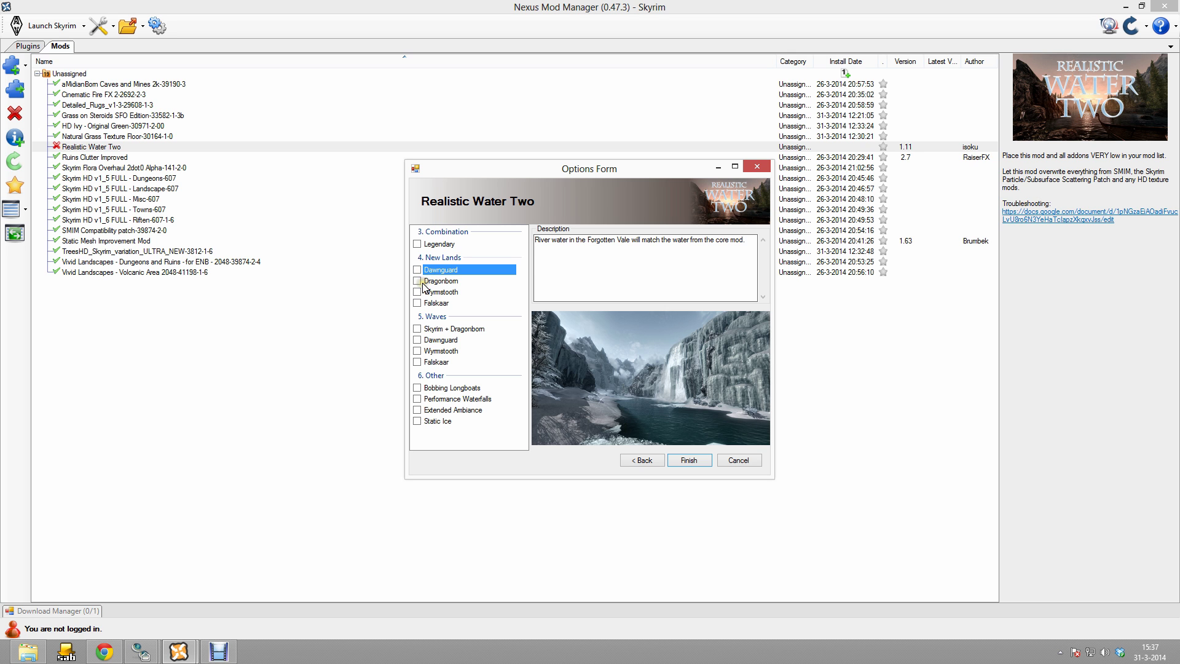
click(417, 282)
click(417, 329)
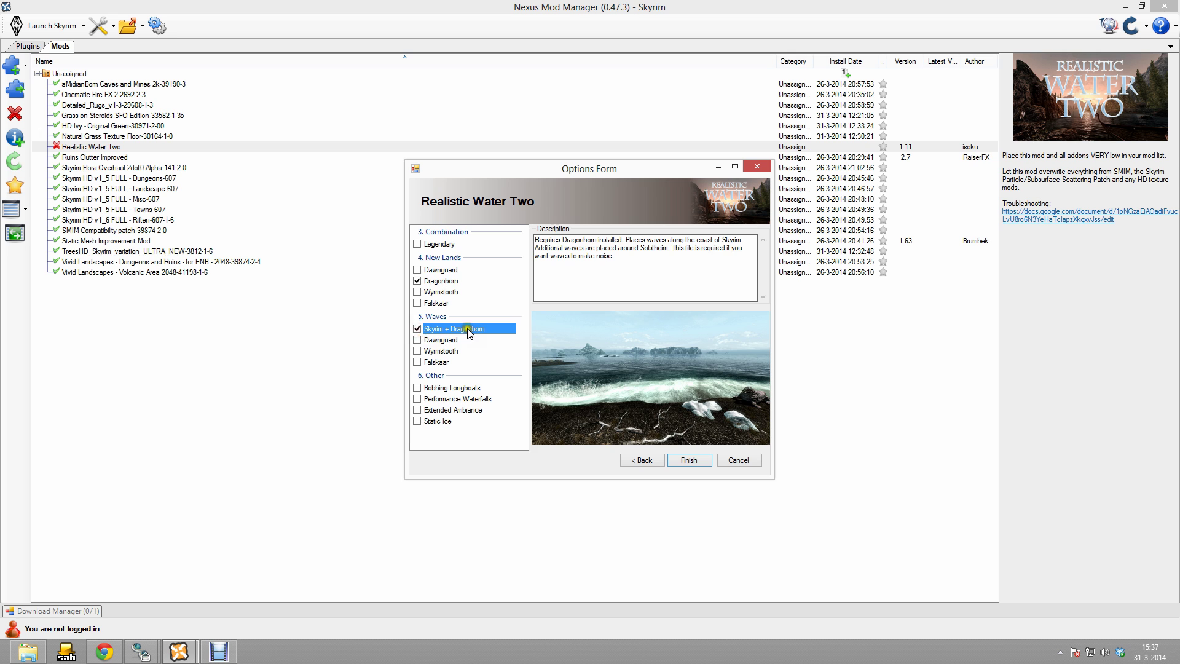
click(418, 281)
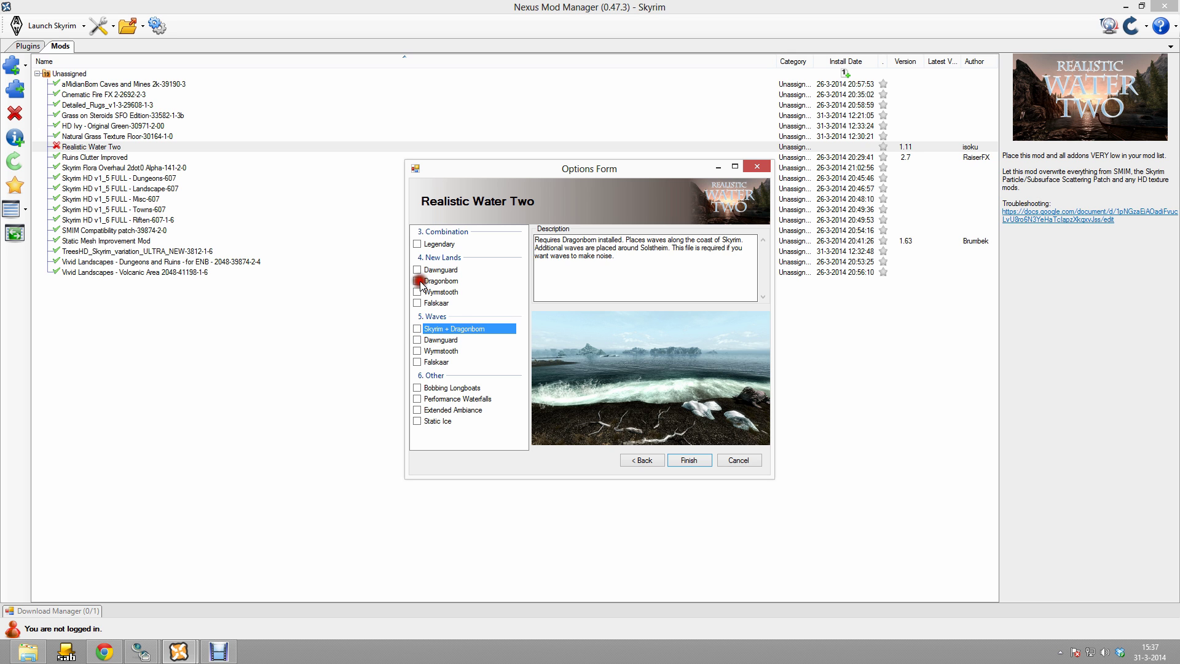
- Select the Legendary combination plus Bobbing Longboats, Performance Waterfalls and Extended Ambiance, leaving Static Ice off
click(448, 245)
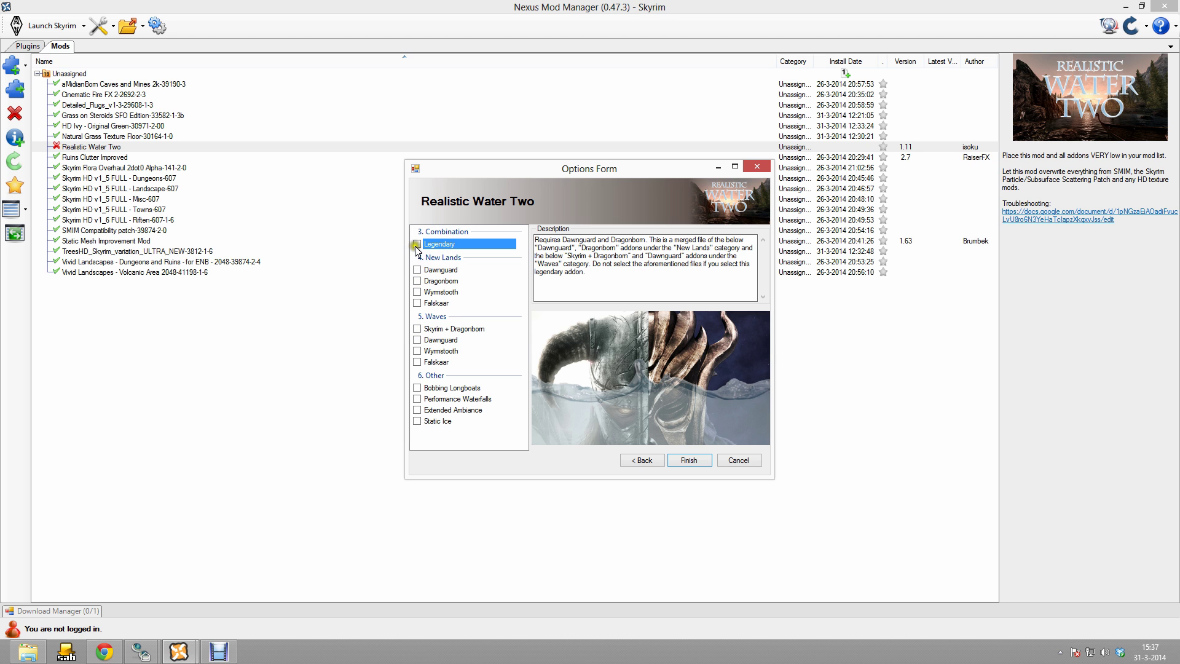
click(417, 244)
click(452, 389)
click(416, 388)
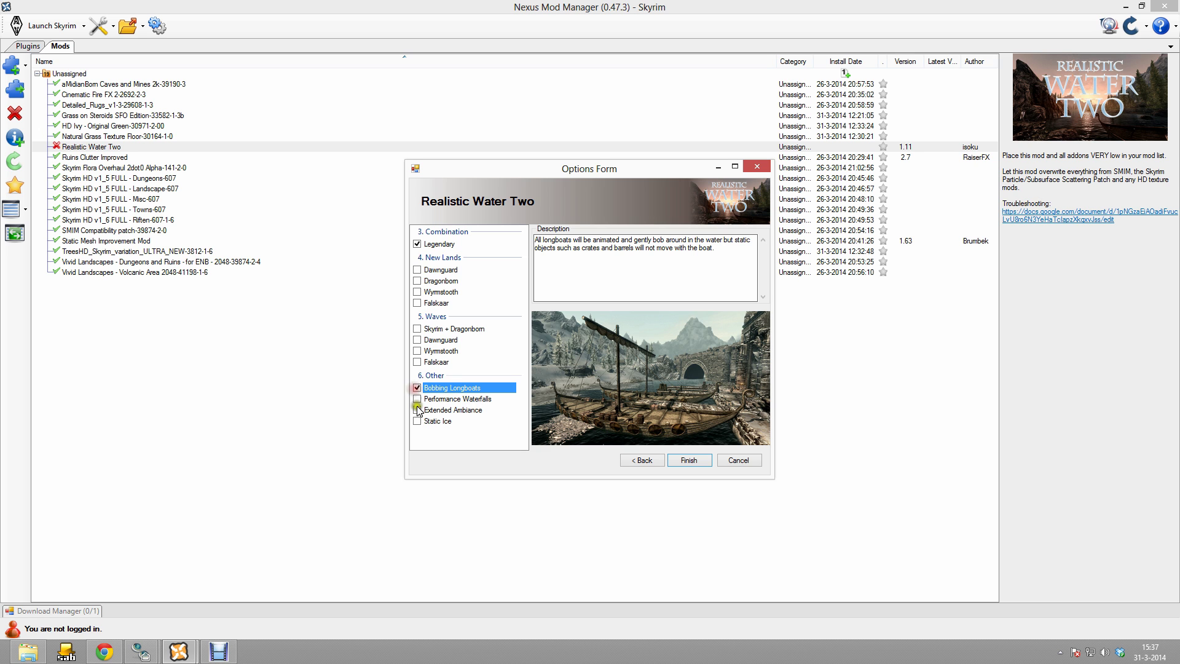
click(416, 410)
click(438, 421)
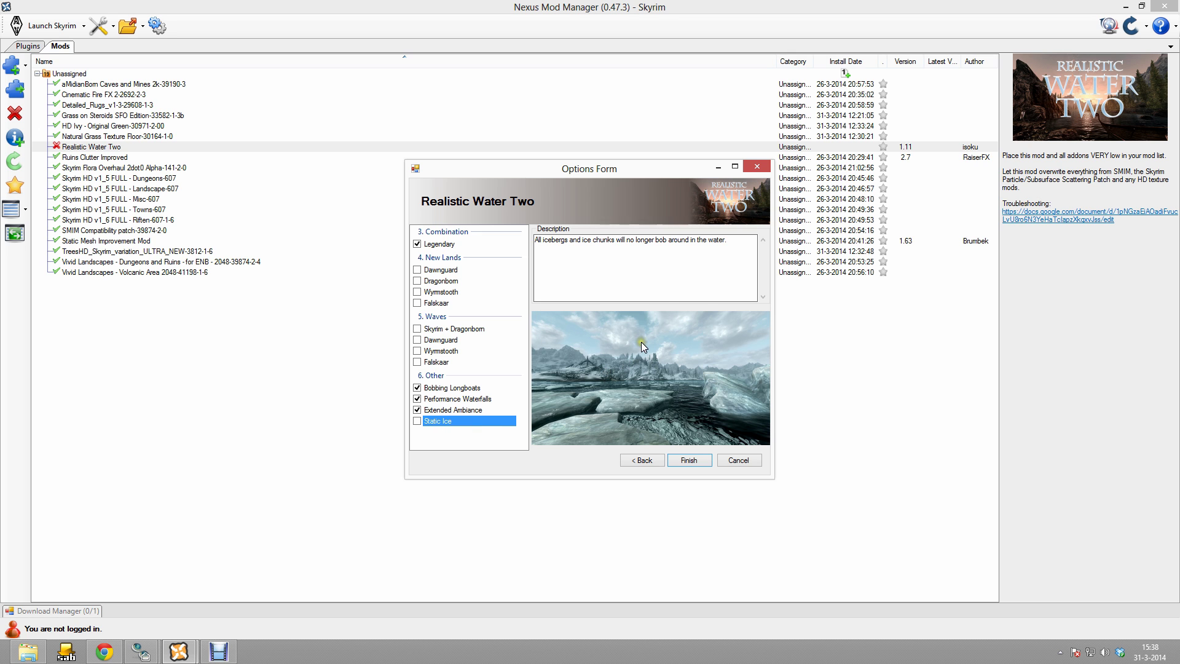
- Finish installing Realistic Water Two, allow all file overwrites and close the success message
click(684, 461)
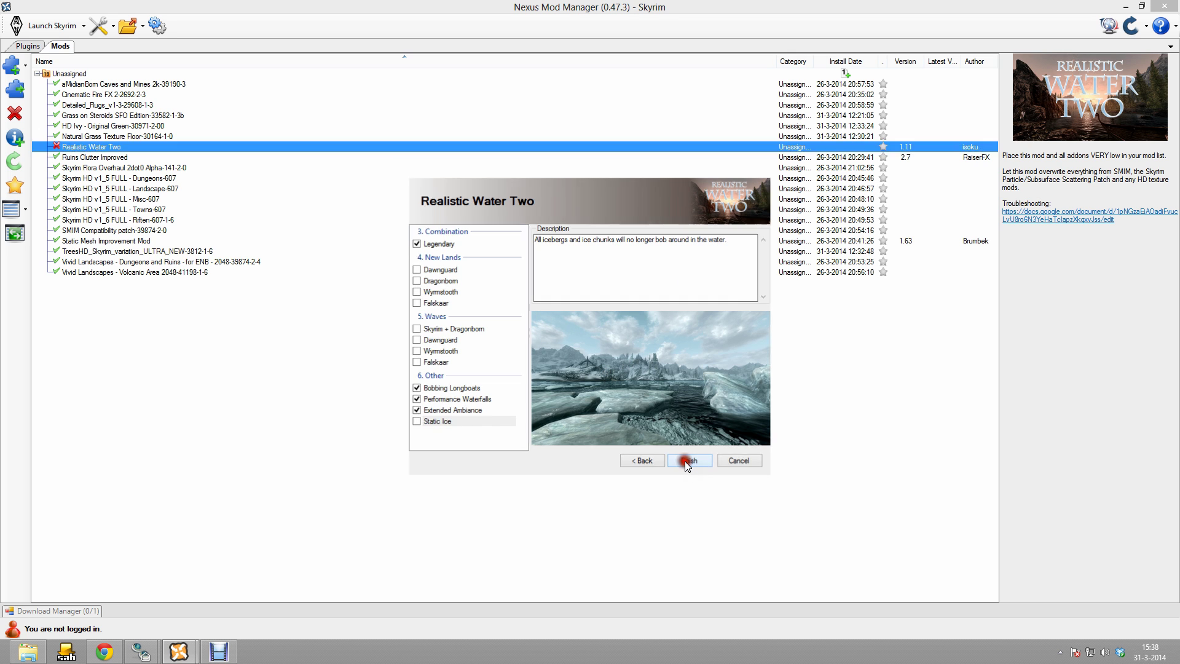
click(421, 338)
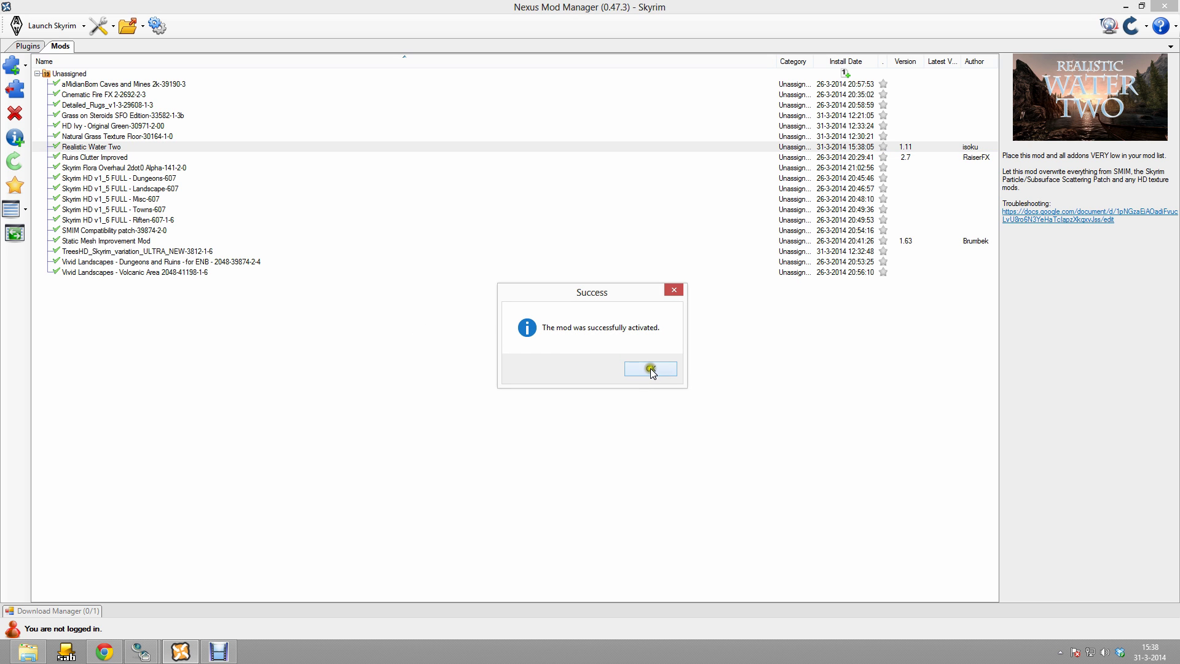
click(650, 368)
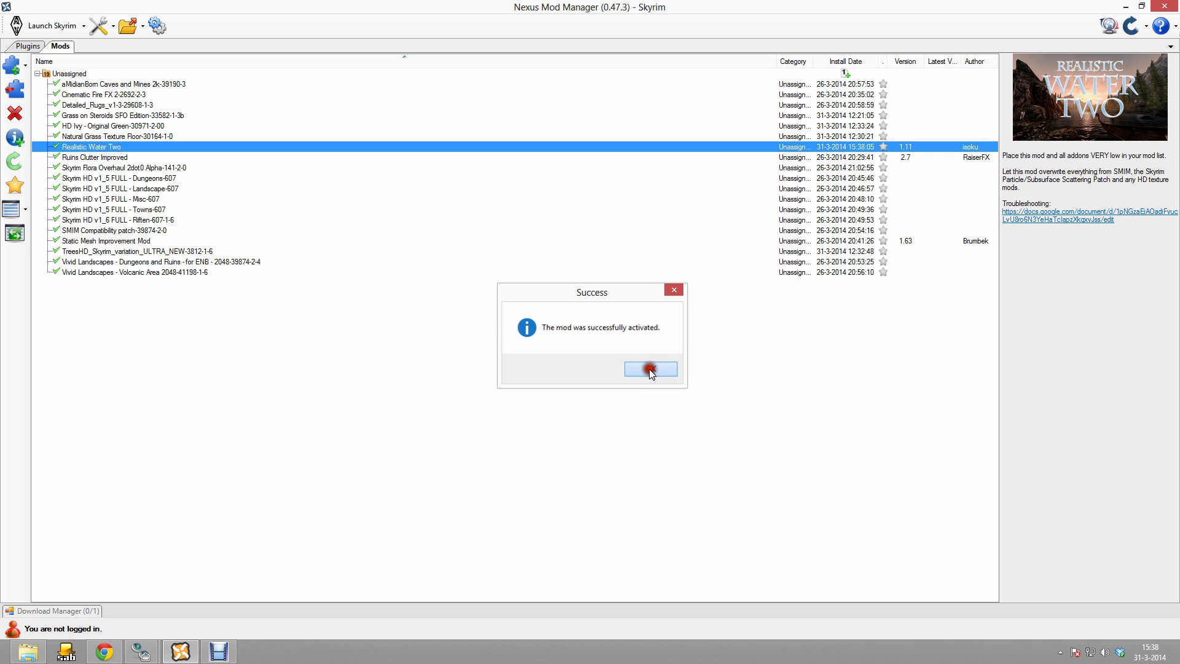
- Add the Realistic Water Two - ENB Textures-41076-1-11.7z archive from Skyrim Saved Mods
click(14, 69)
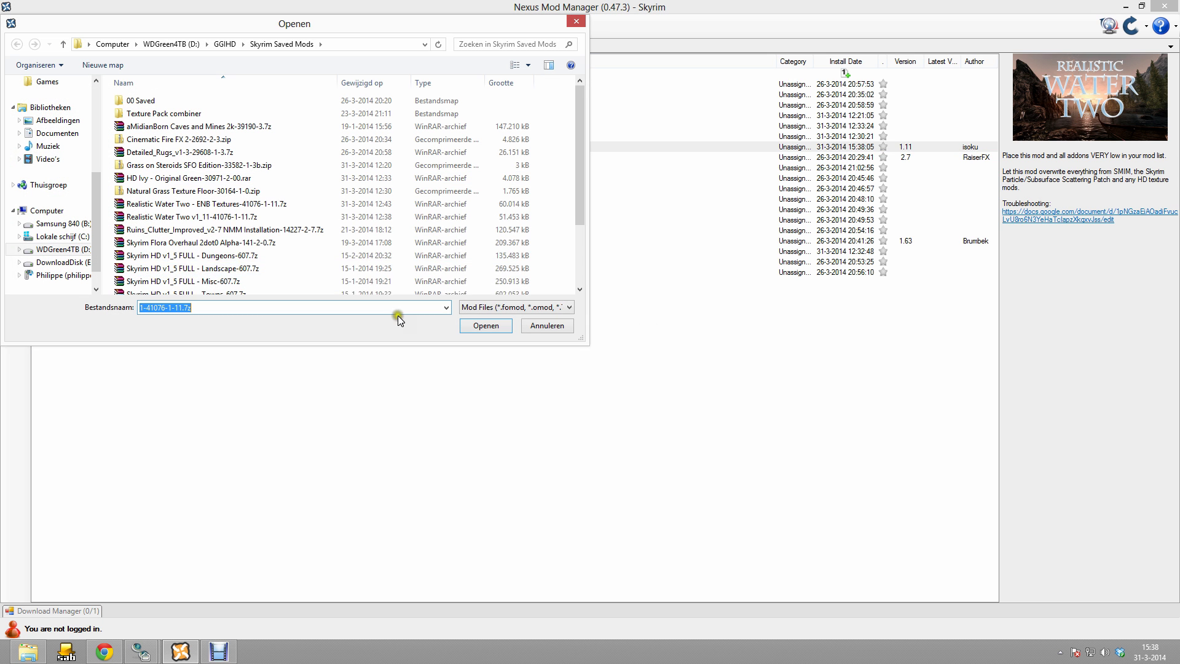
click(233, 217)
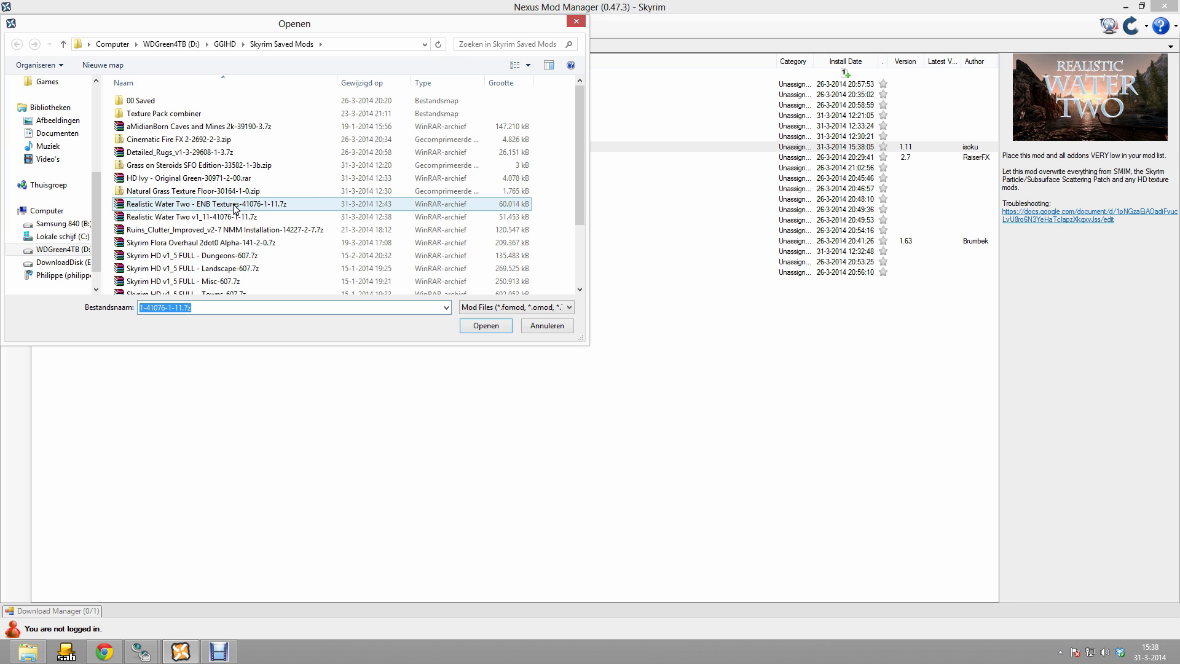
double_click(234, 205)
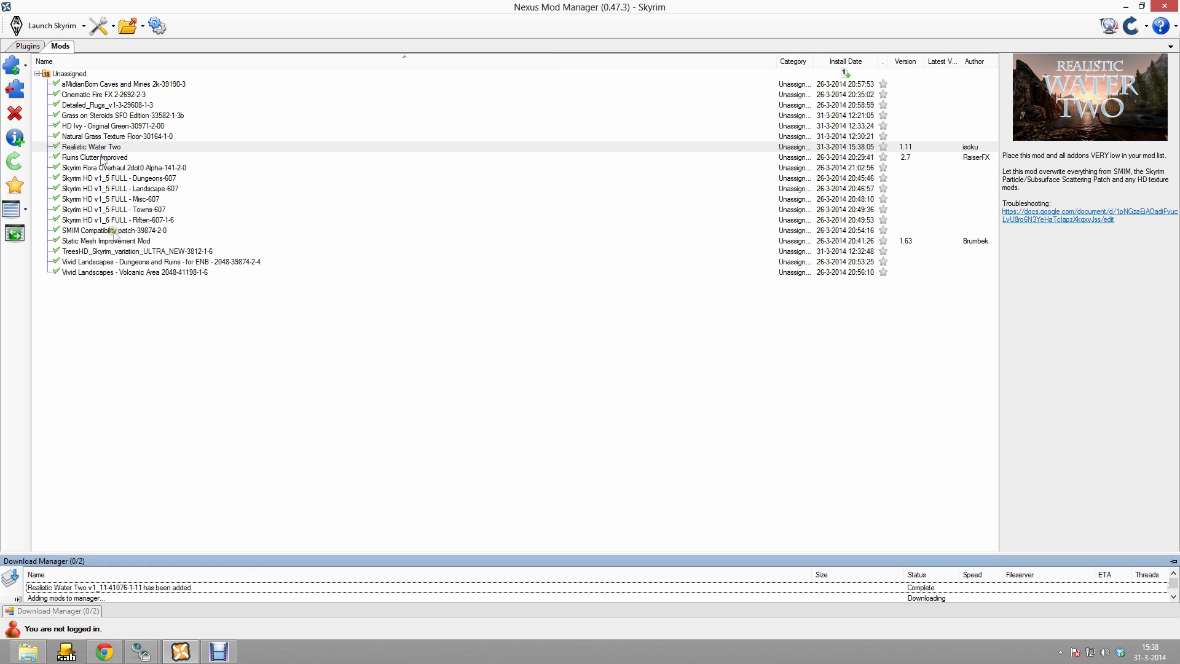
- Activate Realistic Water Two - ENB Textures without upgrading, using Ultra resolution, overwrite all existing files and close the success message
click(111, 158)
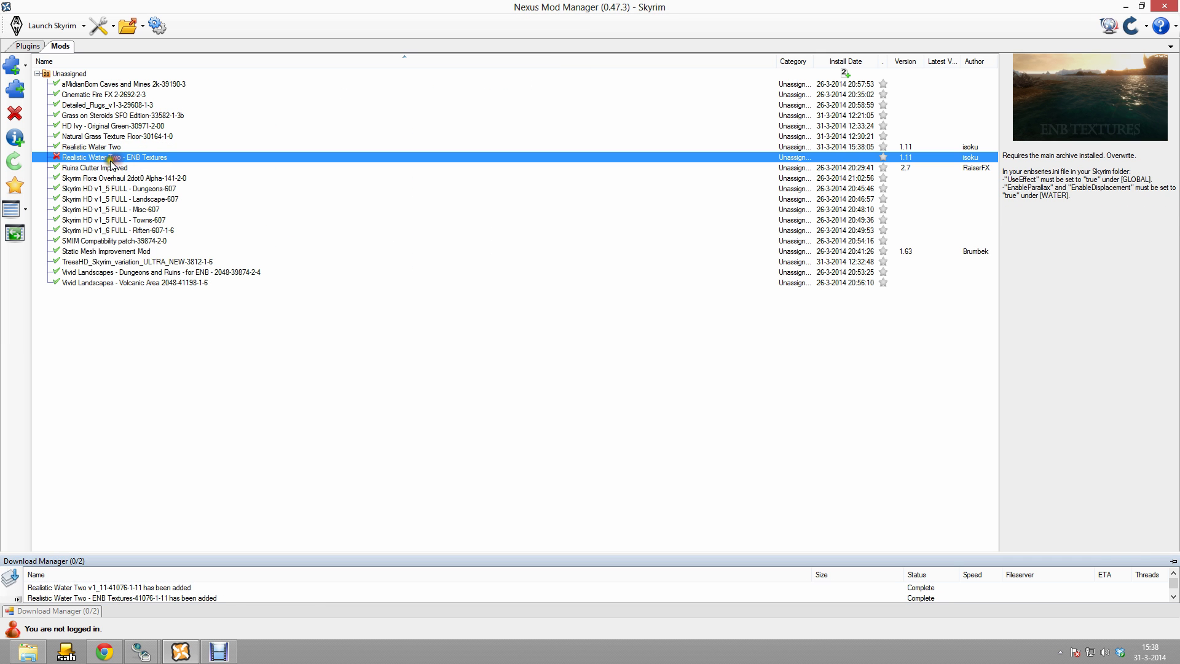
click(15, 90)
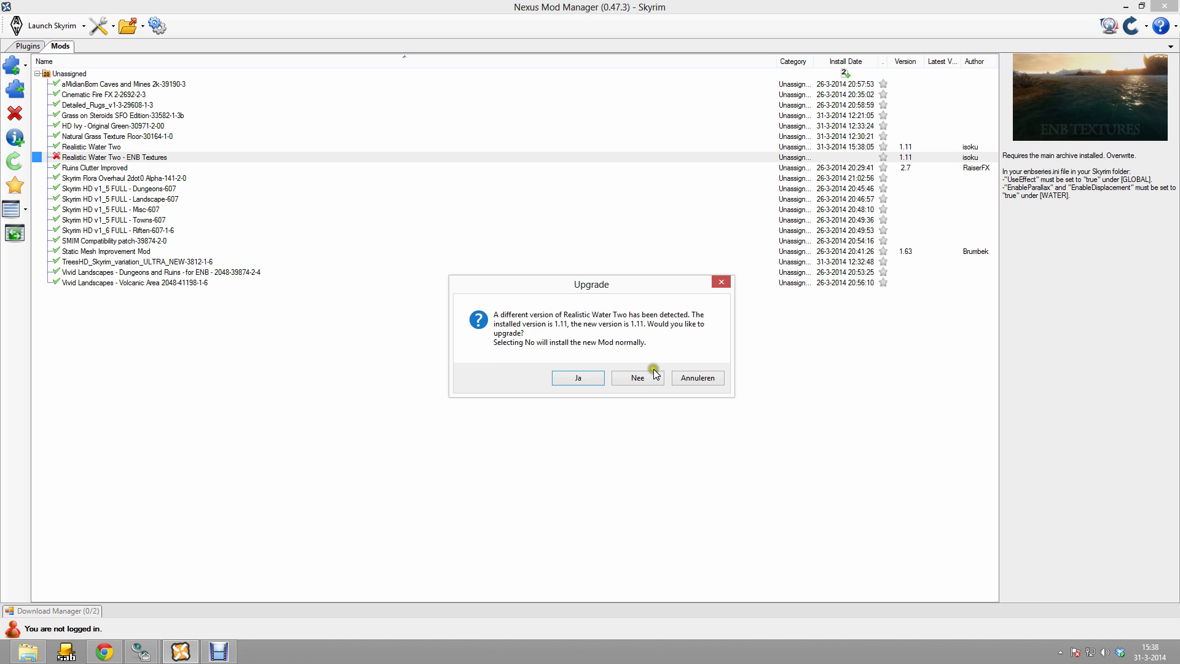
click(638, 379)
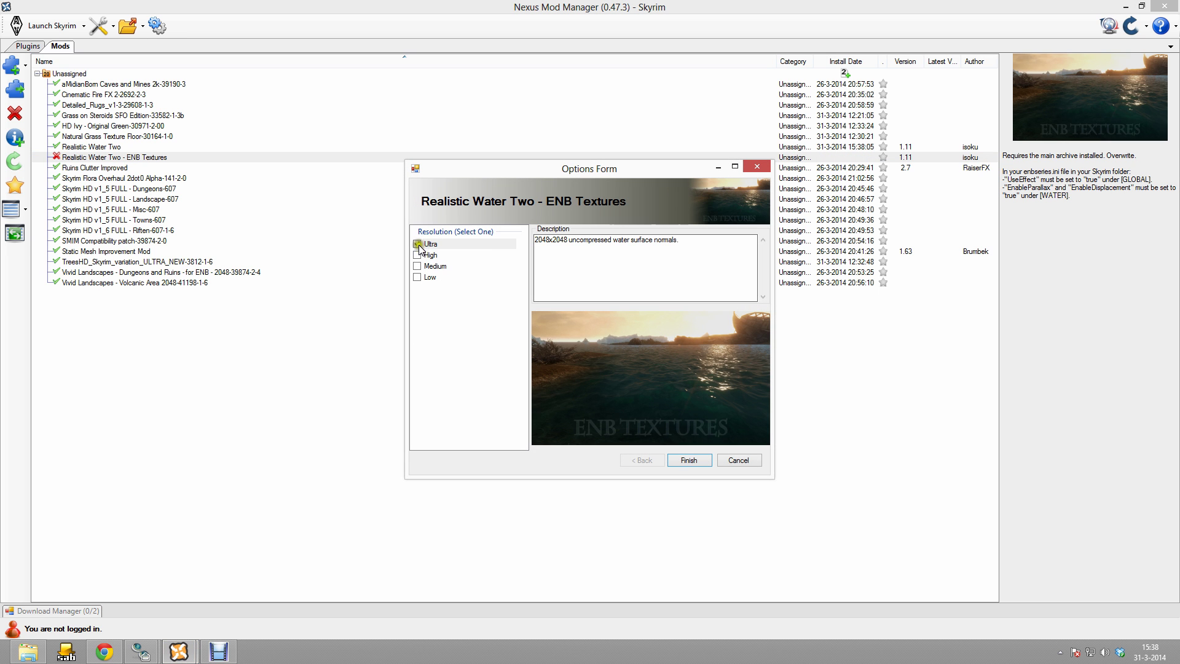
click(449, 247)
click(688, 460)
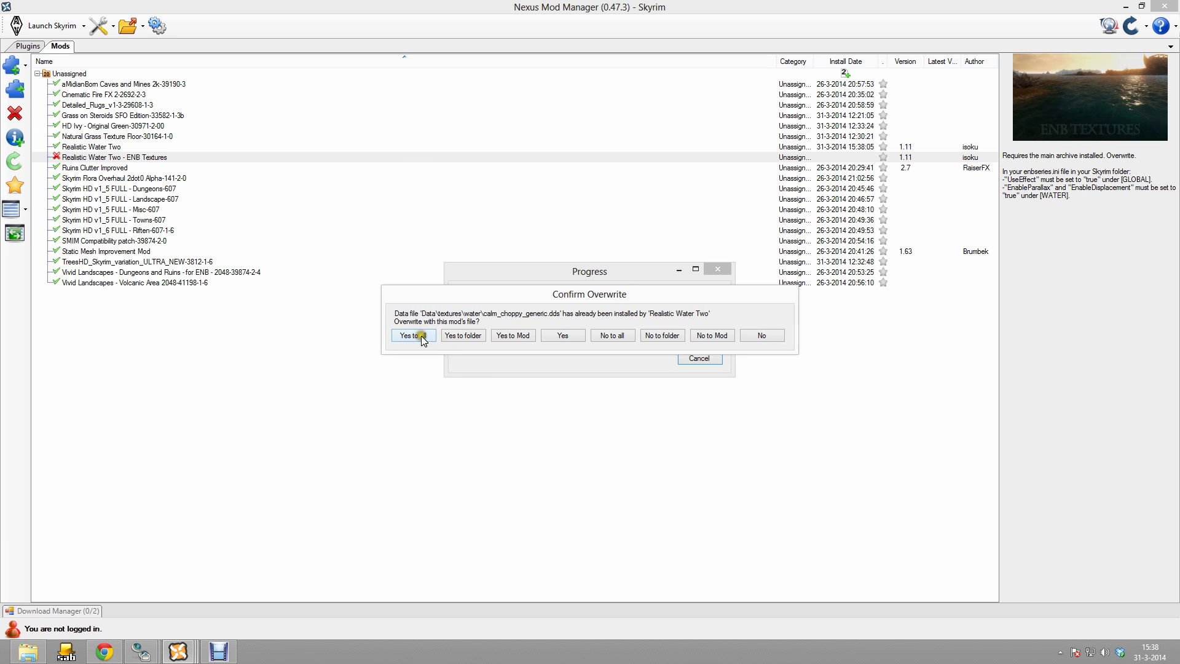
click(422, 335)
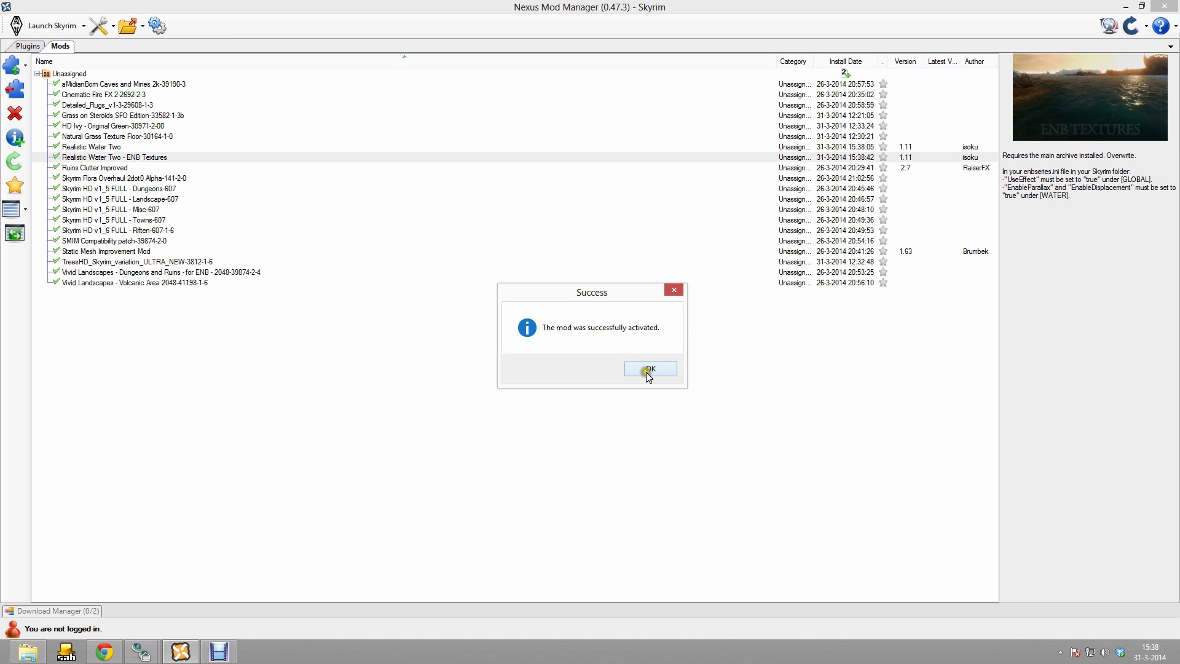
click(636, 368)
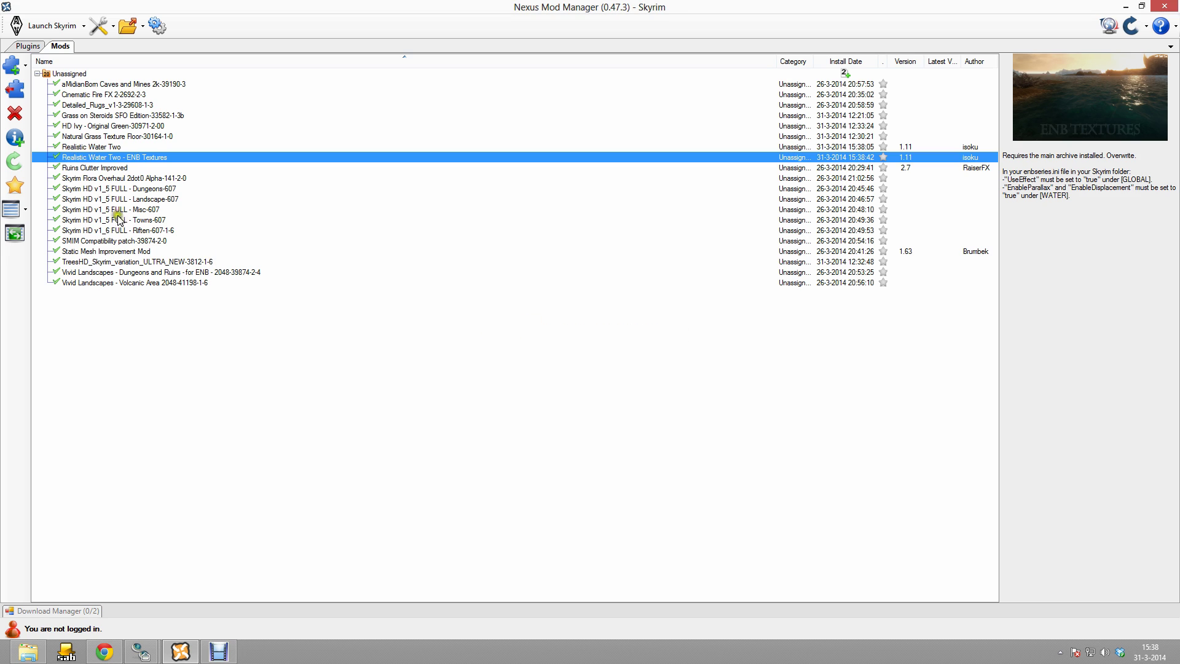
- Switch to Chrome and open Watercolor for ENB and Realistic Water Two from the recommended mods list in a new tab
click(1125, 6)
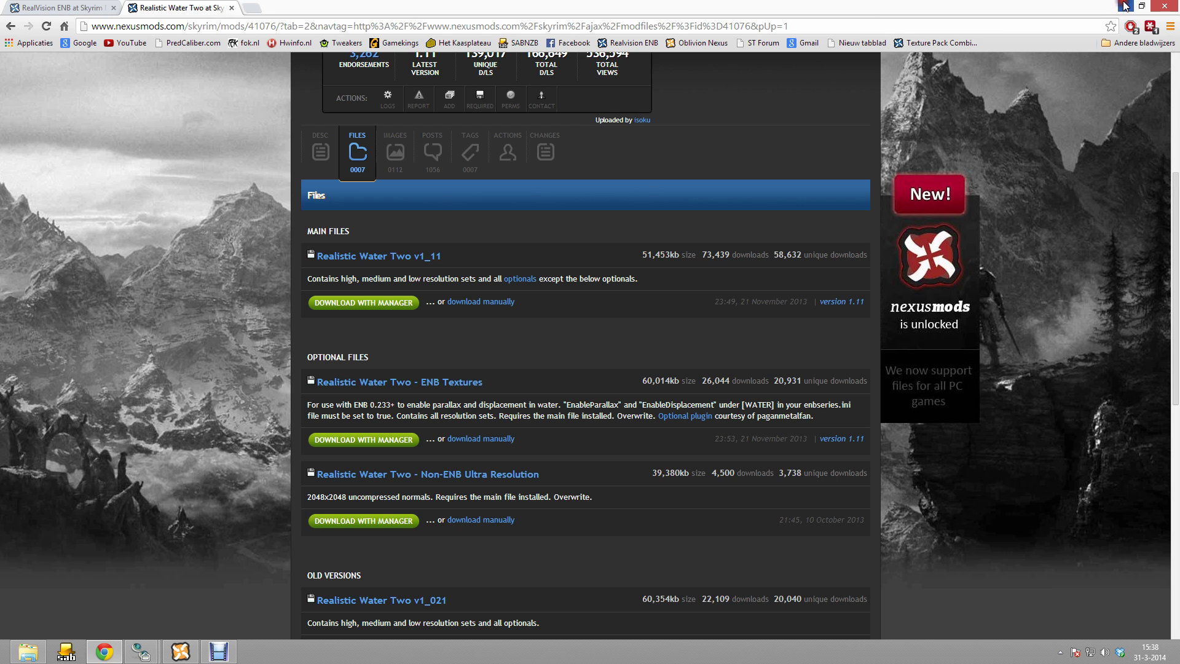
click(1123, 6)
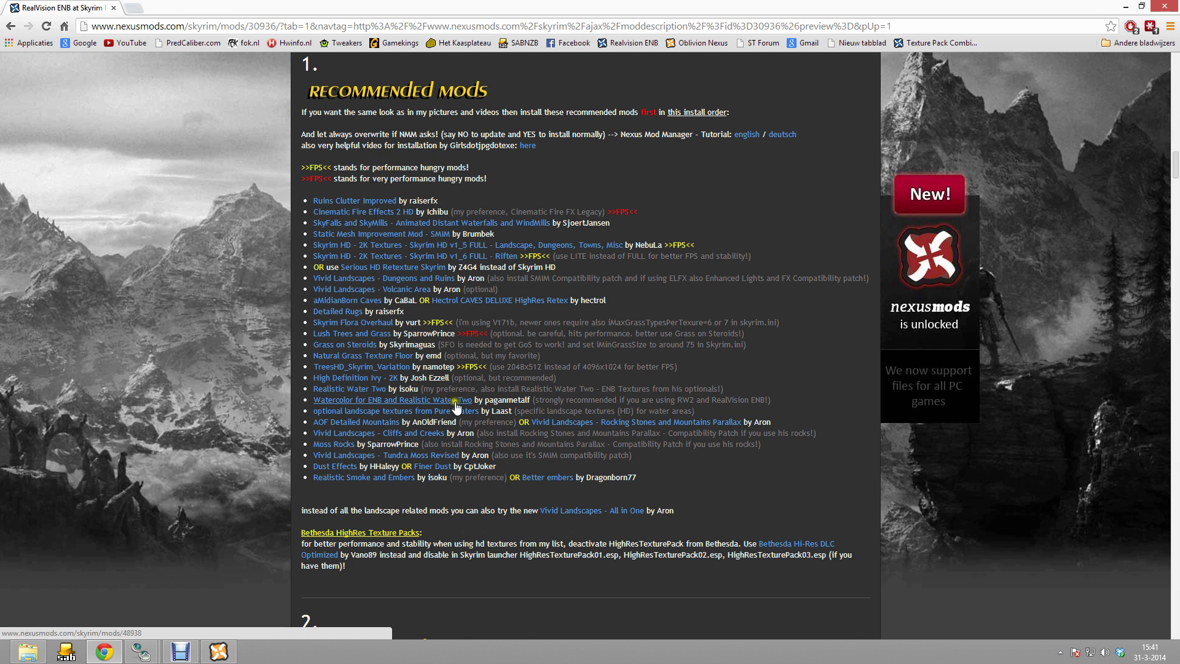
right_click(468, 410)
click(470, 411)
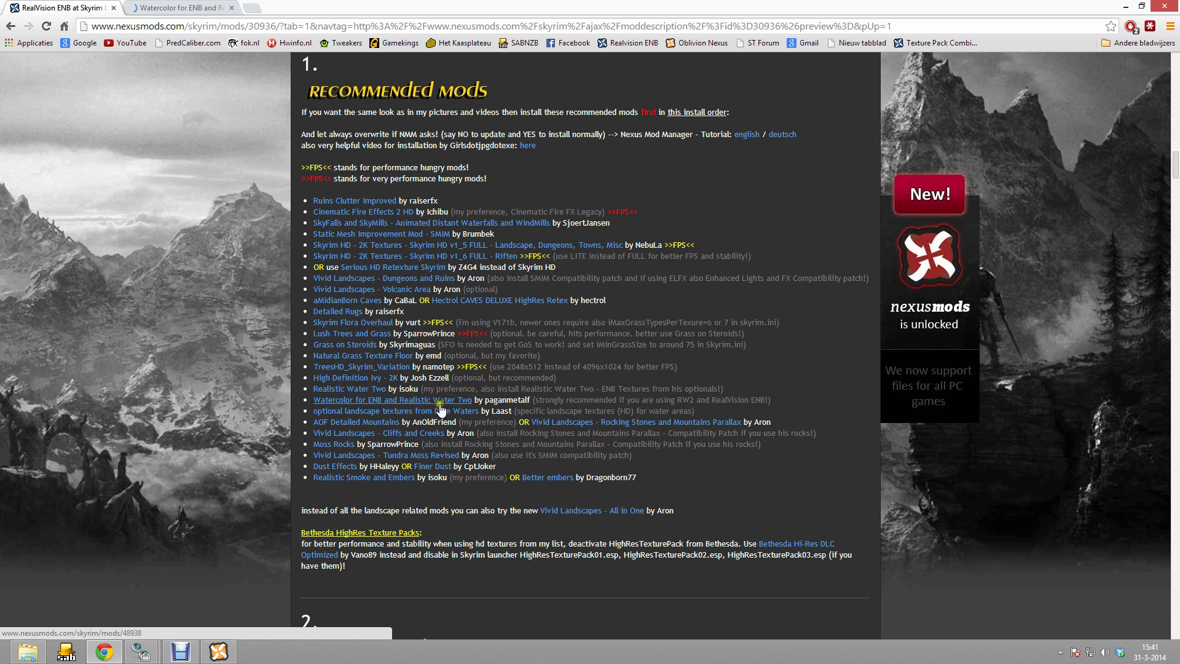
click(200, 6)
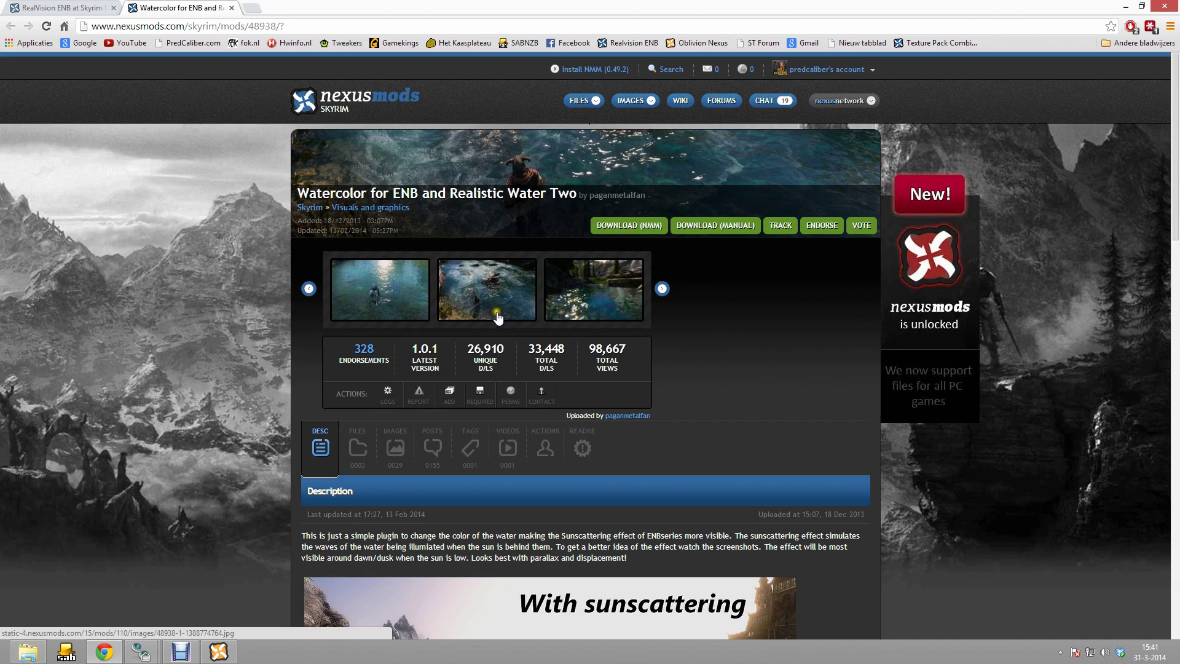
- Look over the Watercolor for ENB and Realistic Water Two page and show its downloadable files
click(480, 289)
click(483, 287)
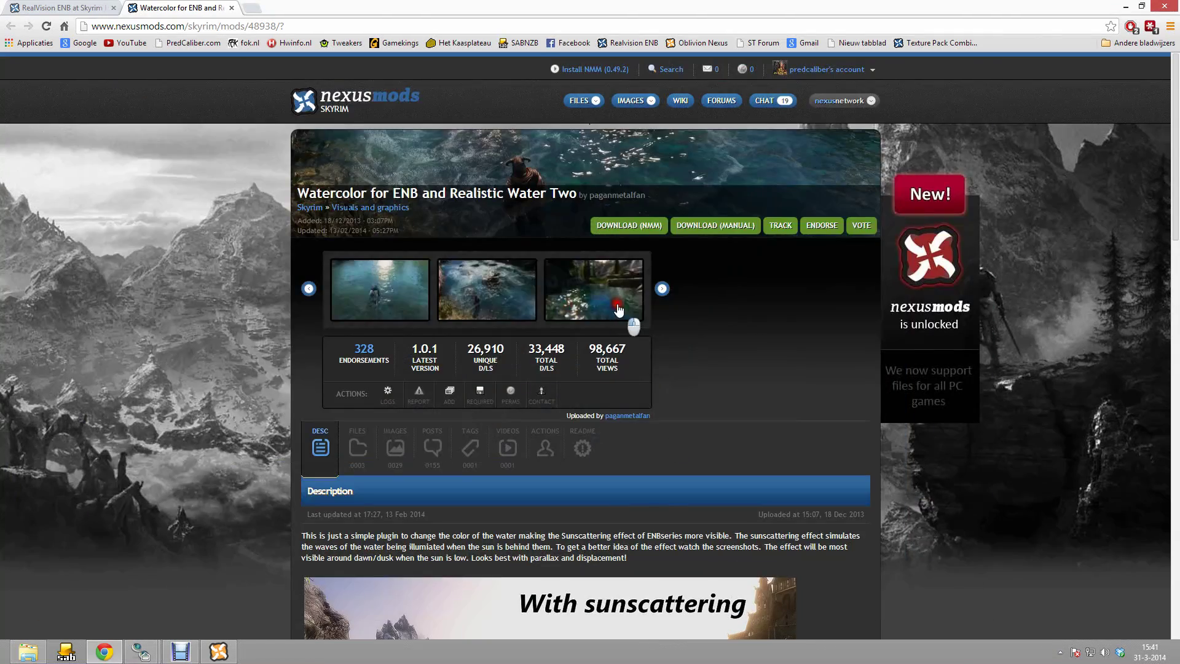
click(624, 314)
click(619, 305)
scroll(681, 347, down, 5)
scroll(682, 346, up, 5)
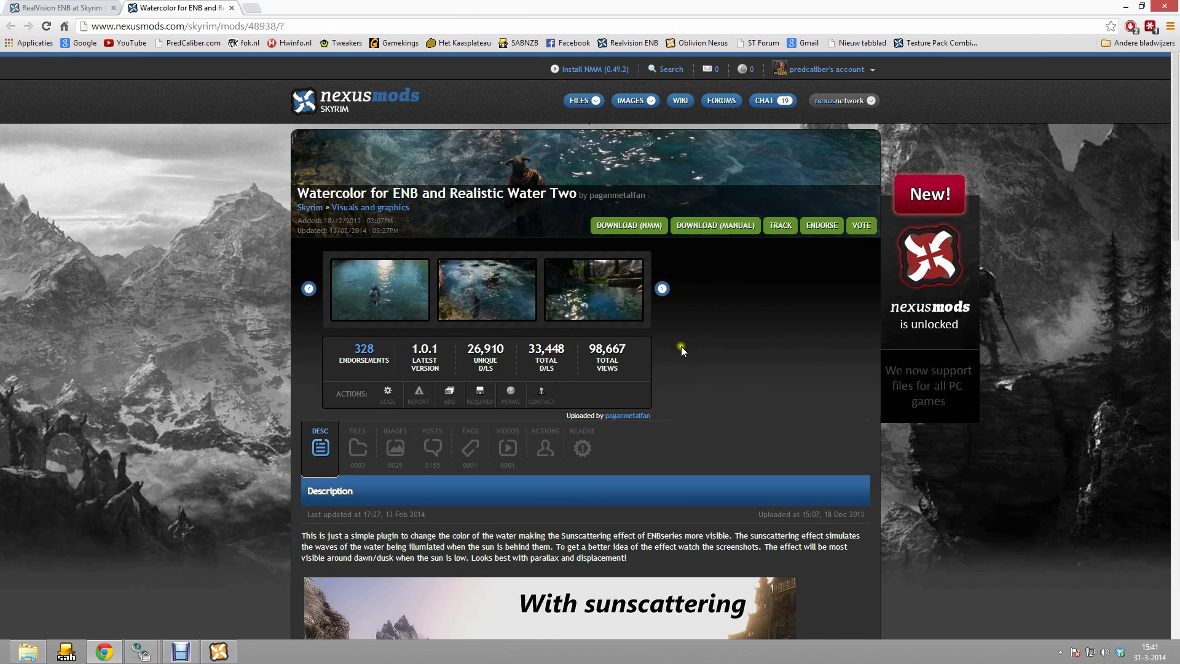
click(724, 228)
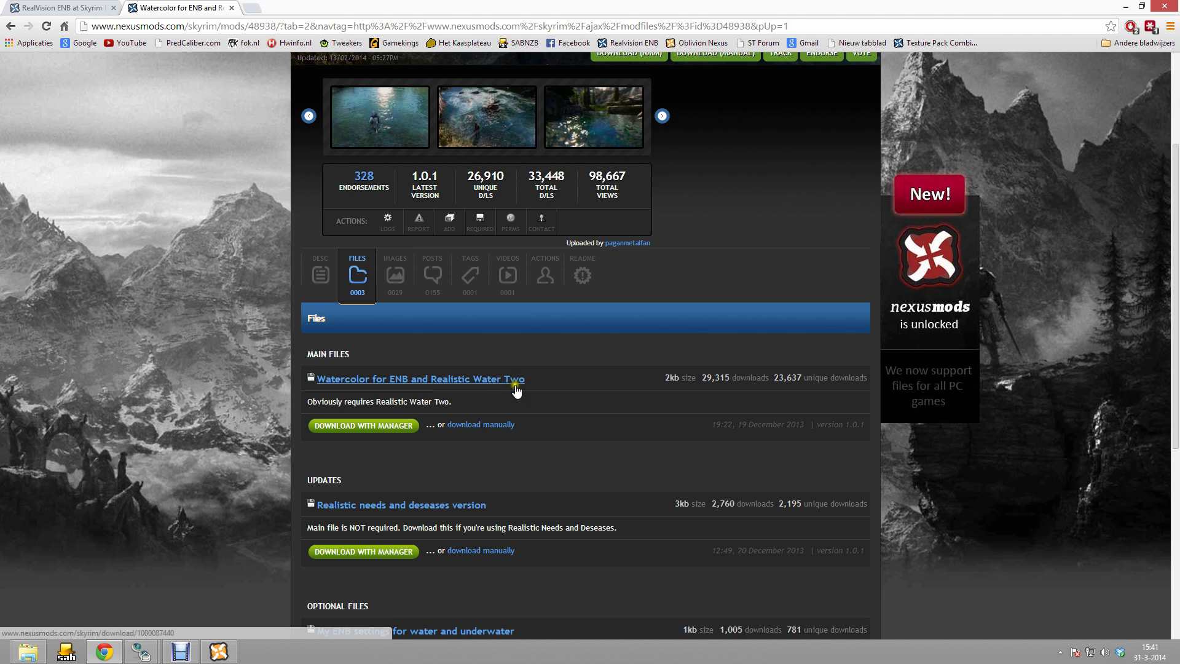
- Manually download the Watercolor for ENB and Realistic Water Two main file from the London (N3) server into Skyrim Saved Mods
click(496, 426)
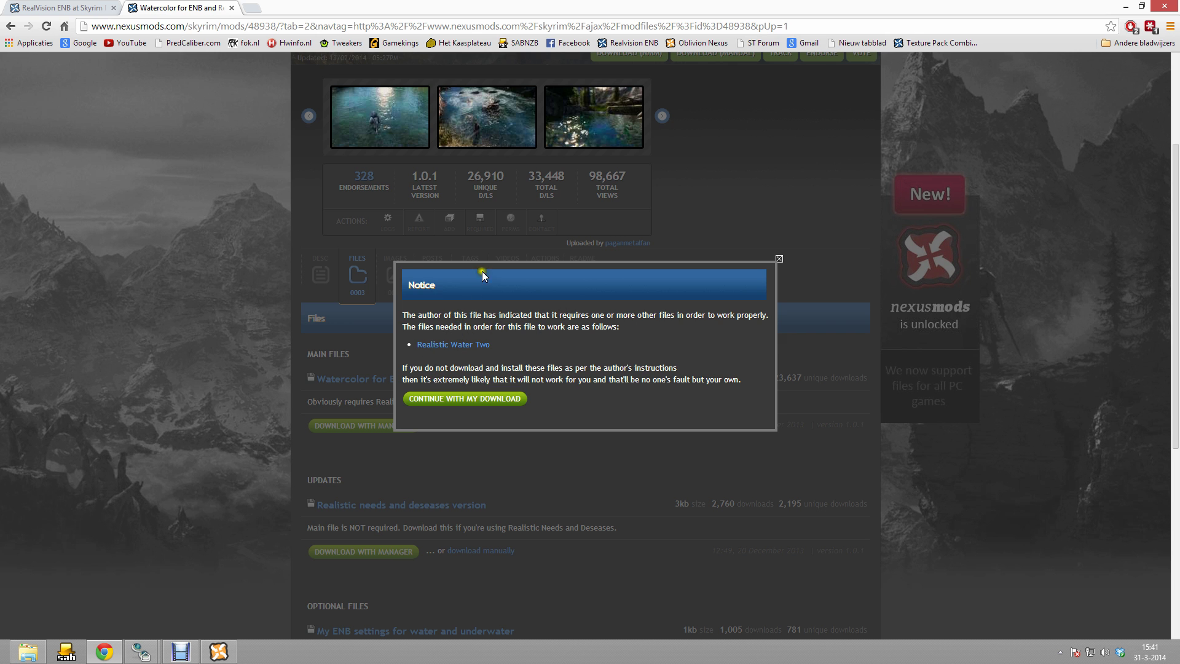
click(480, 401)
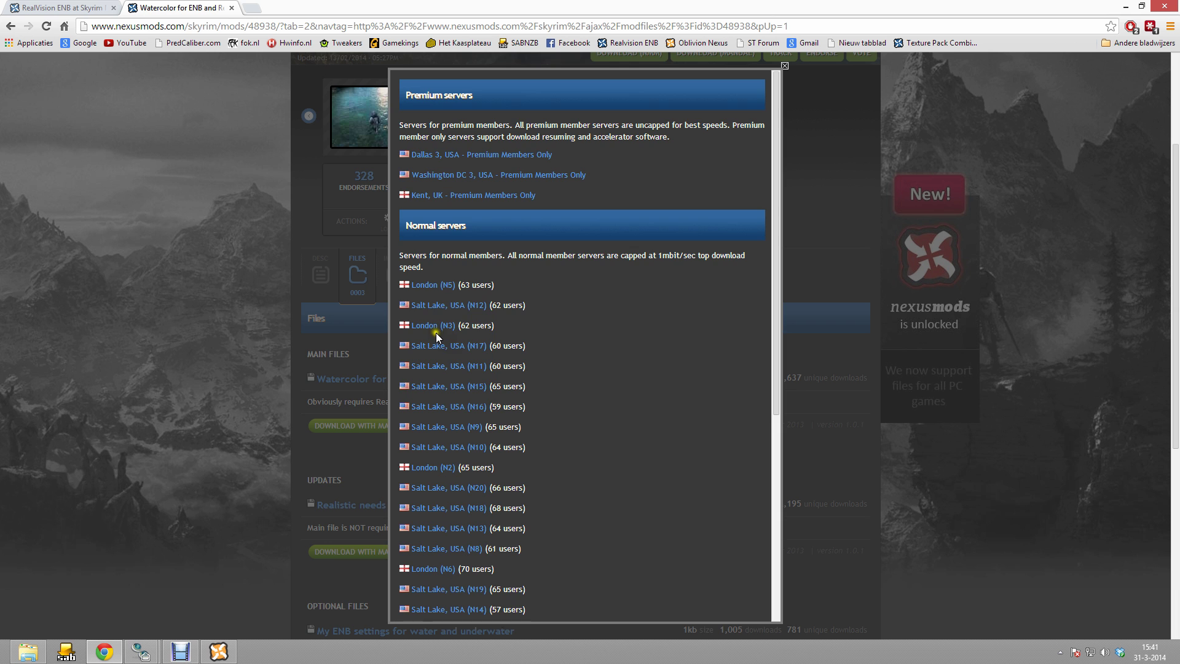
click(433, 327)
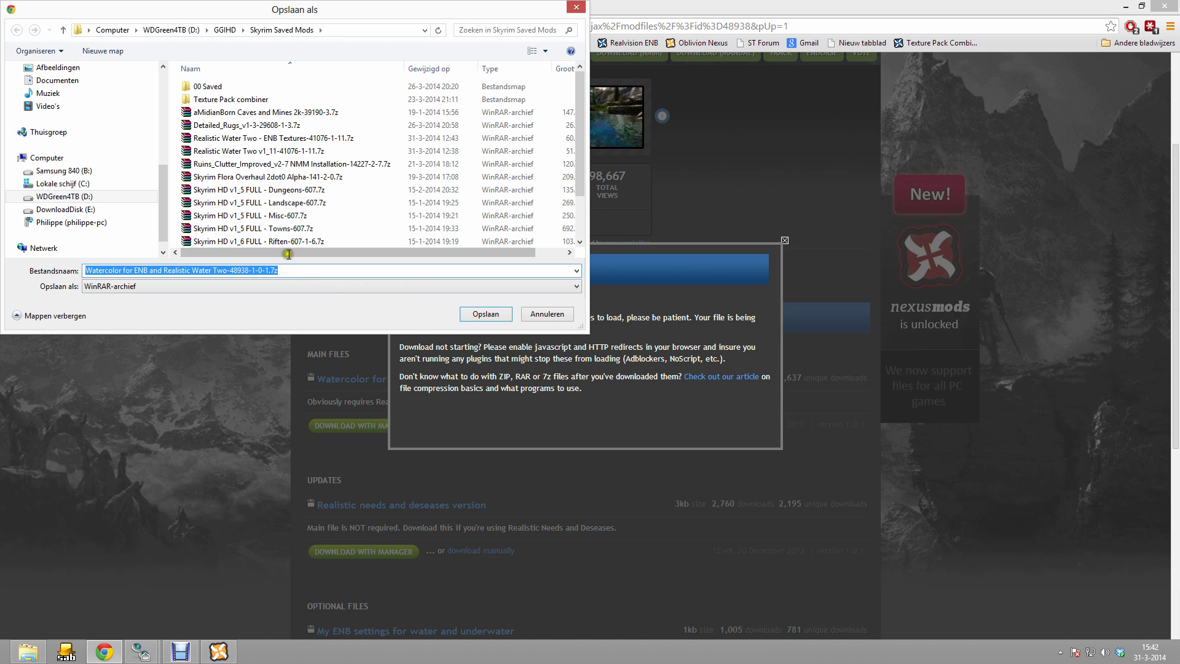
click(486, 313)
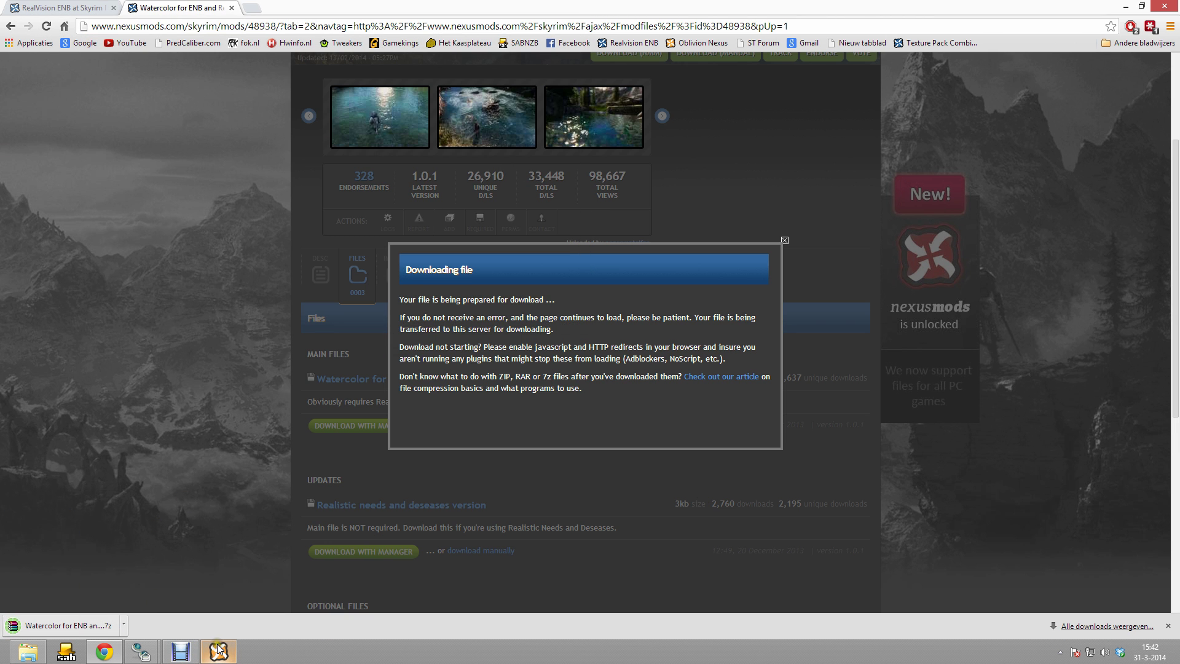
- Switch to Nexus Mod Manager, add the Watercolor for ENB and Realistic Water Two-48938-1-0-1.7z archive and activate that mod
click(231, 486)
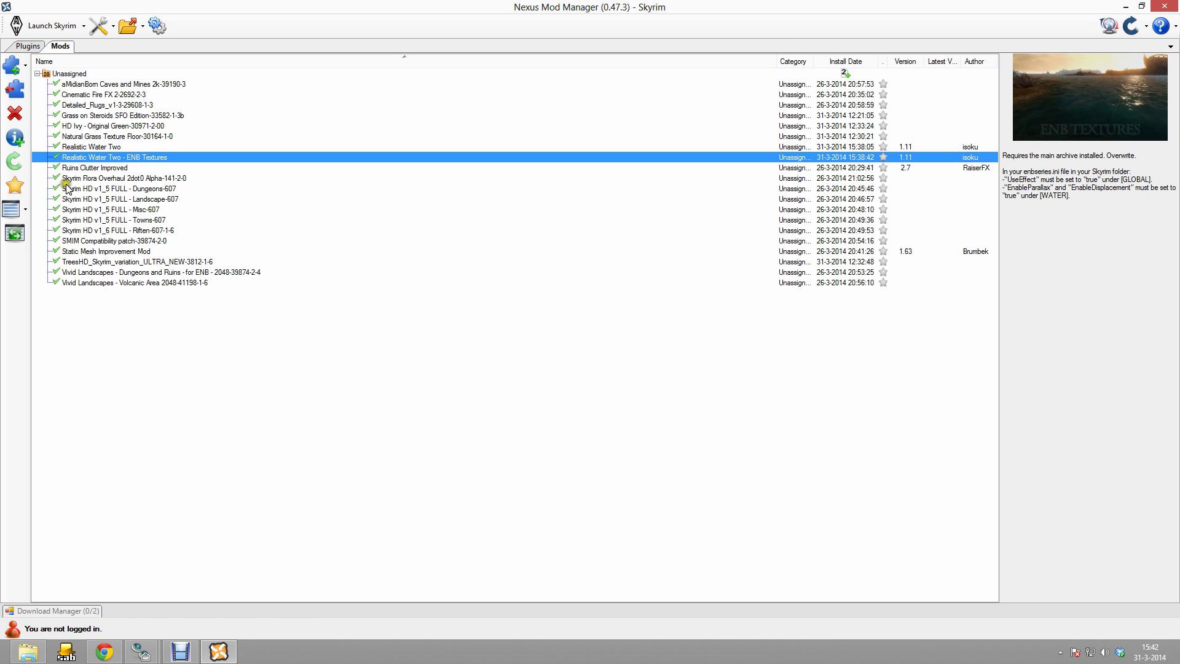
click(26, 66)
scroll(212, 288, down, 3)
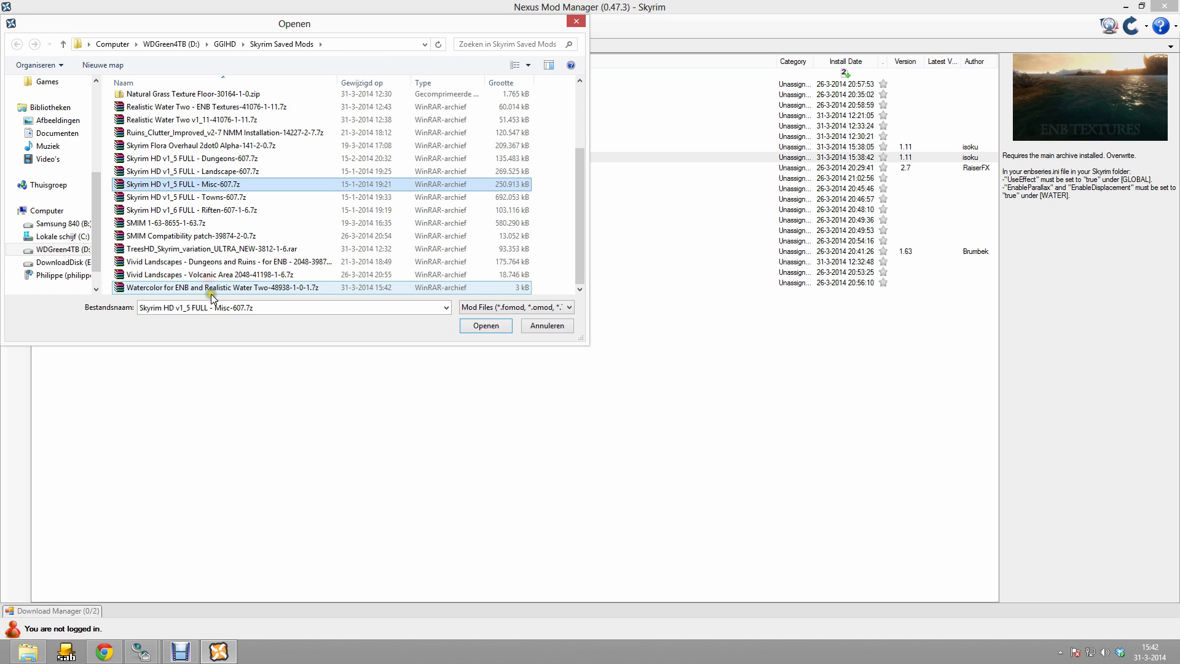
double_click(197, 287)
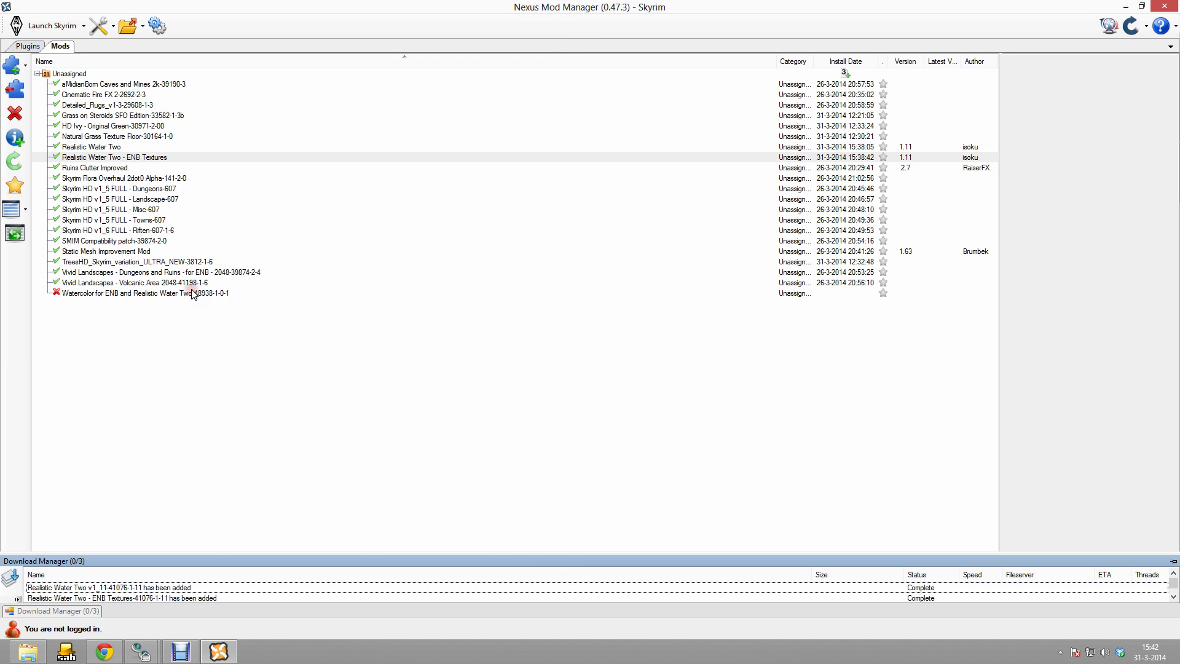
double_click(139, 293)
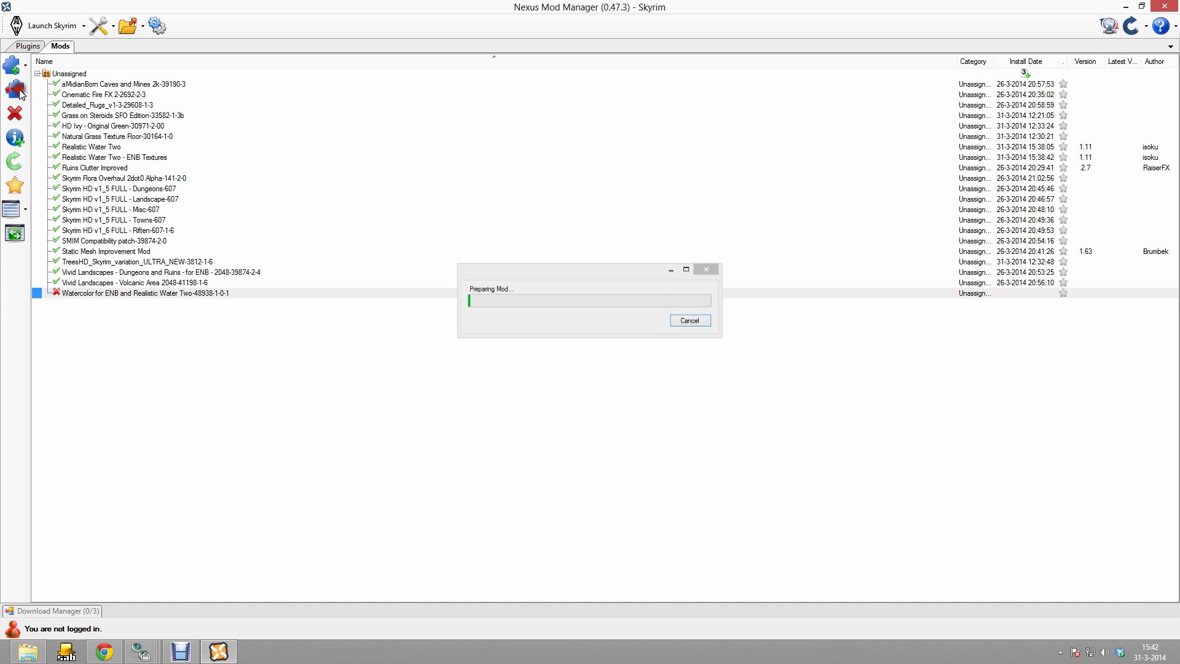
click(642, 369)
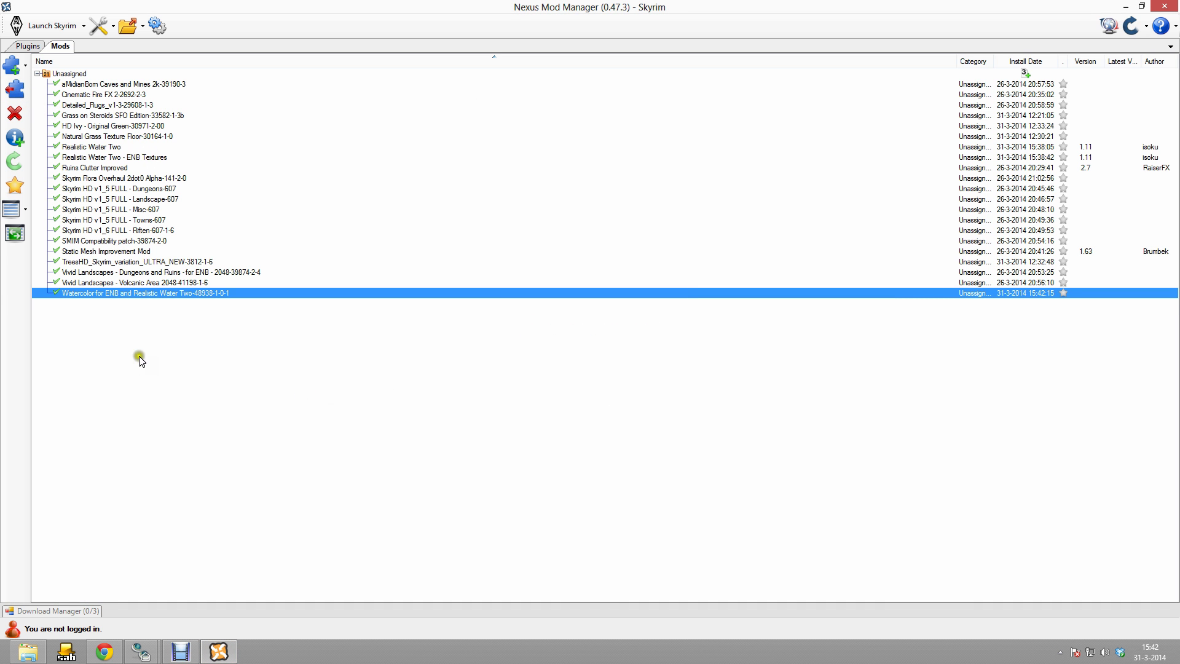
- Switch to Chrome, close the Watercolor page and open the optional landscape textures from Pure Waters link in a new tab
click(104, 652)
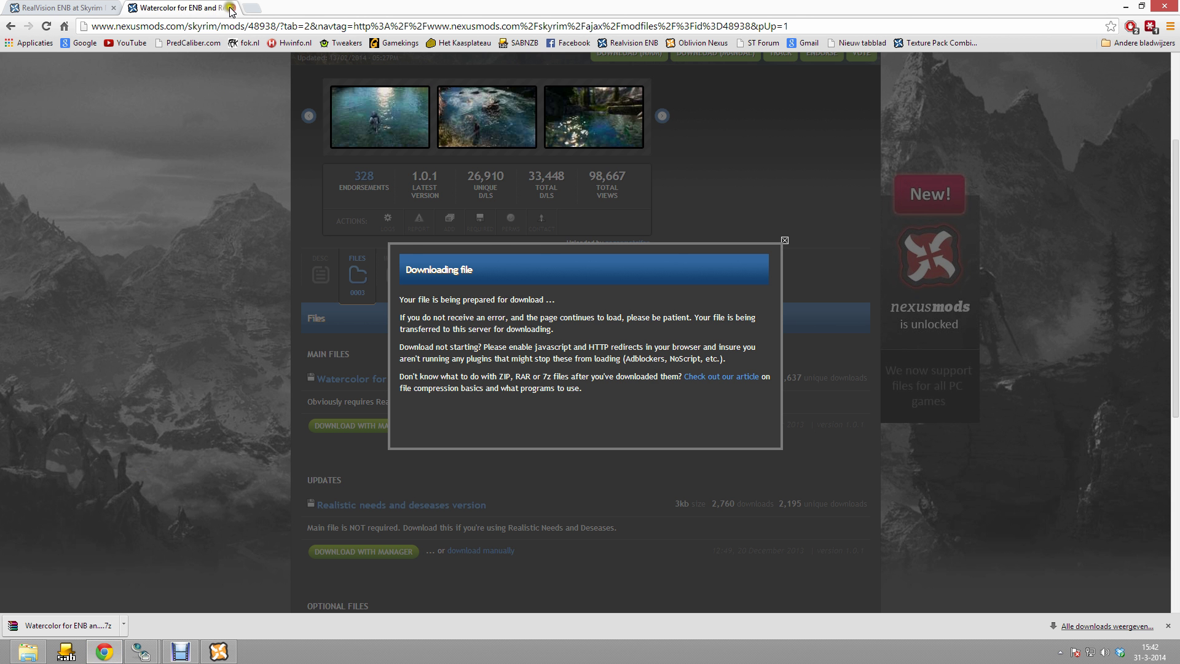
click(228, 10)
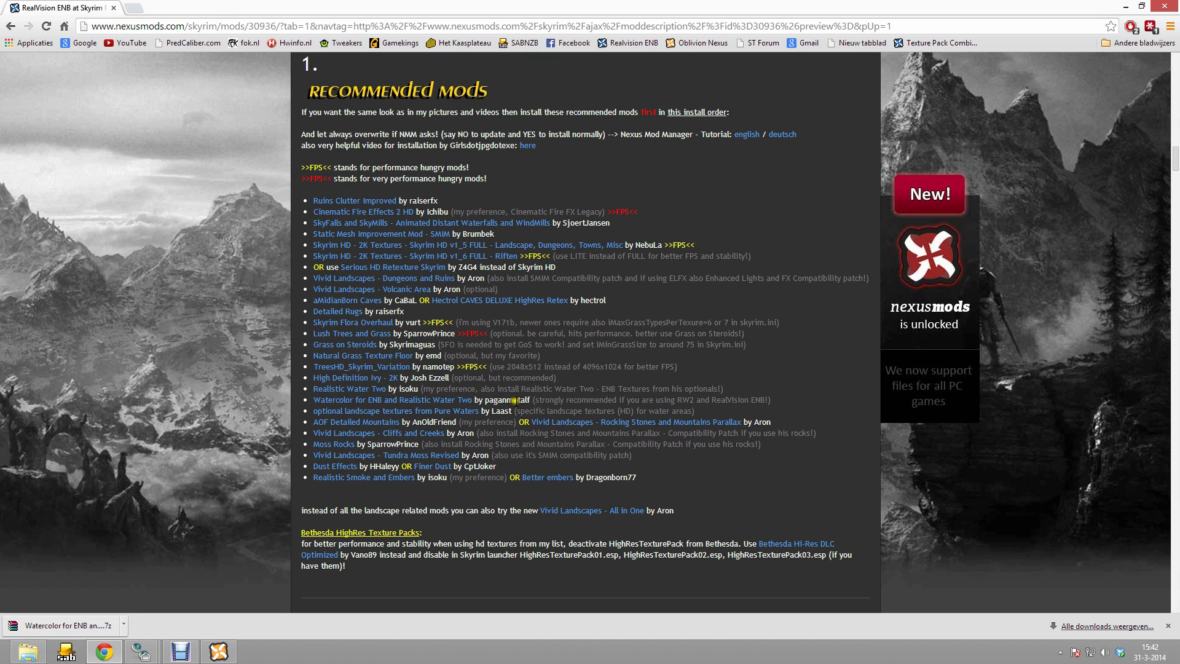
right_click(444, 410)
click(458, 417)
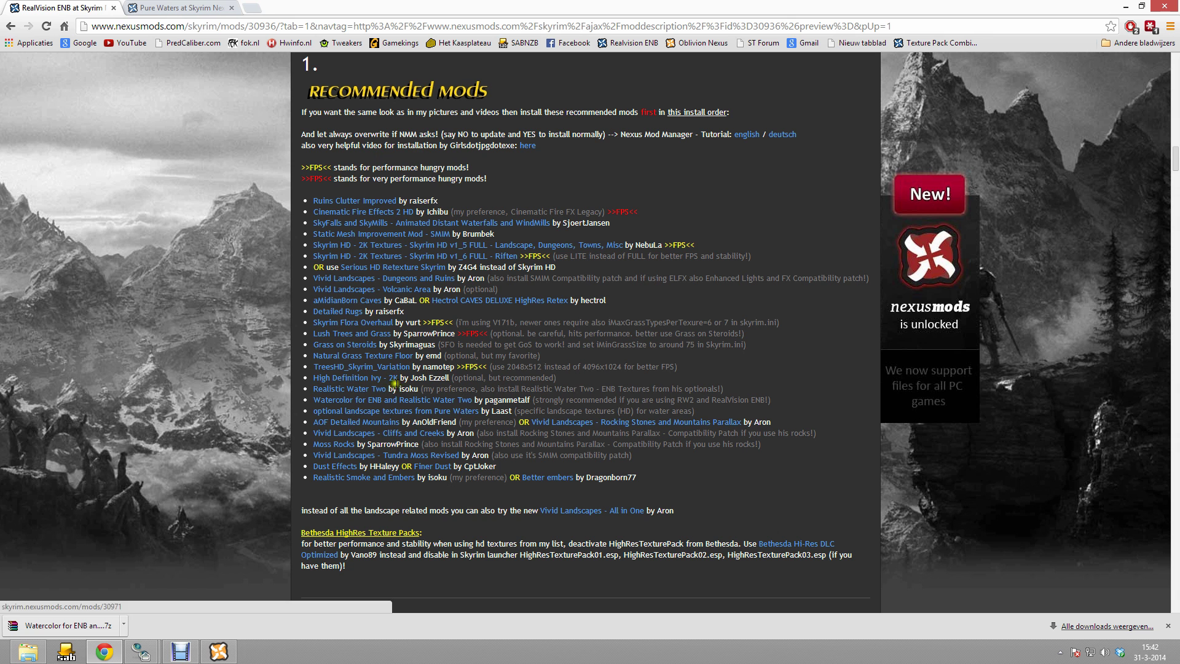
- Look through the Pure Waters main and optional files, then return to RealVision ENB's recommended mods list
click(195, 8)
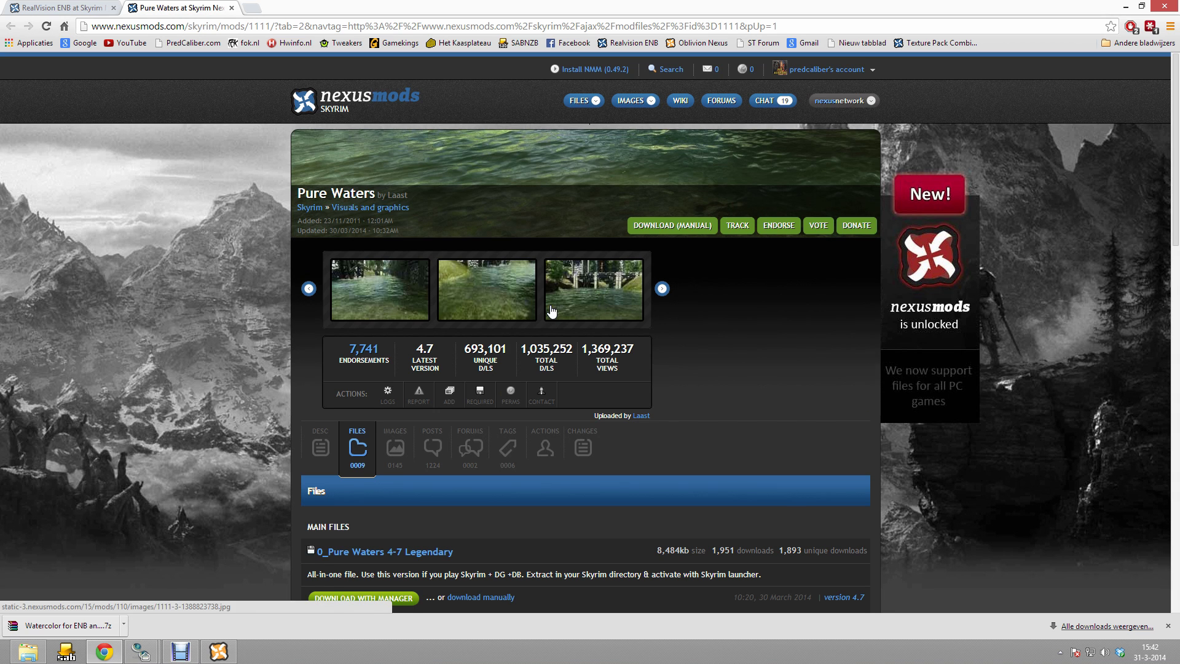
scroll(522, 307, down, 2)
scroll(474, 351, down, 4)
scroll(459, 336, down, 3)
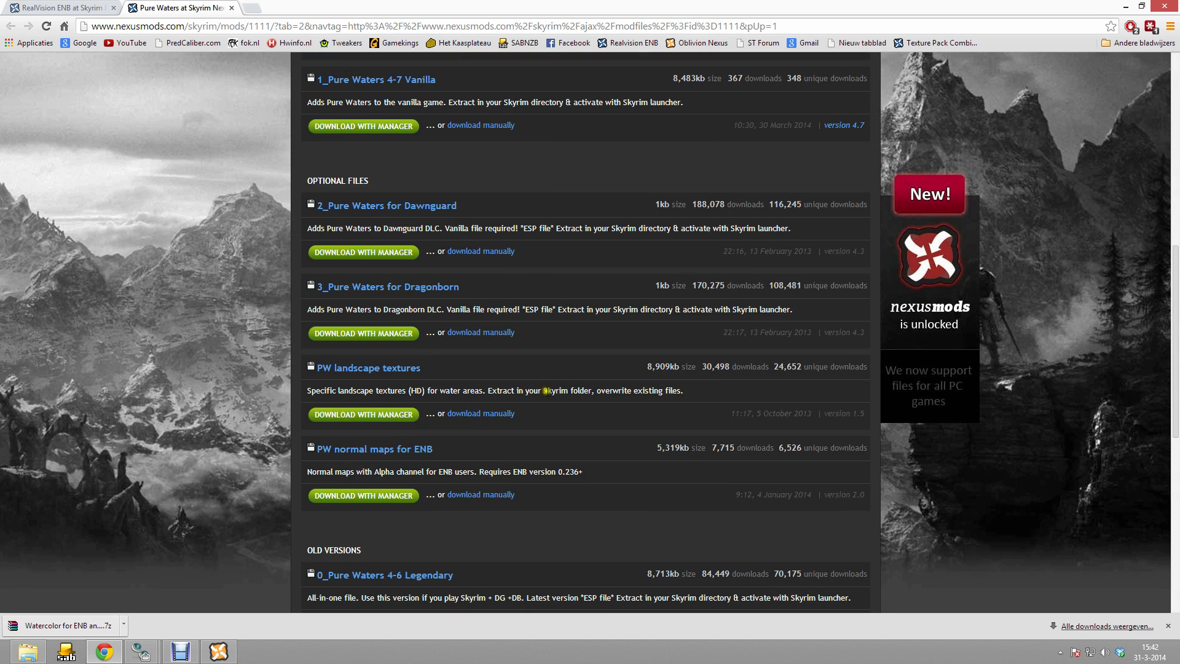
scroll(492, 344, down, 1)
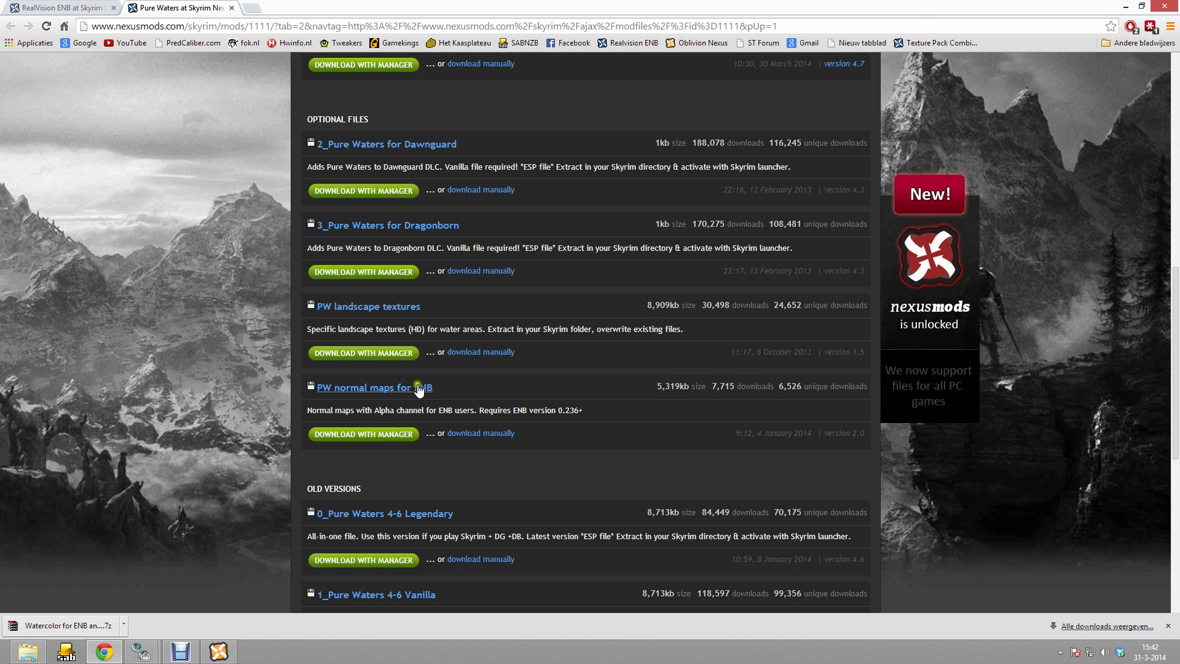
click(70, 6)
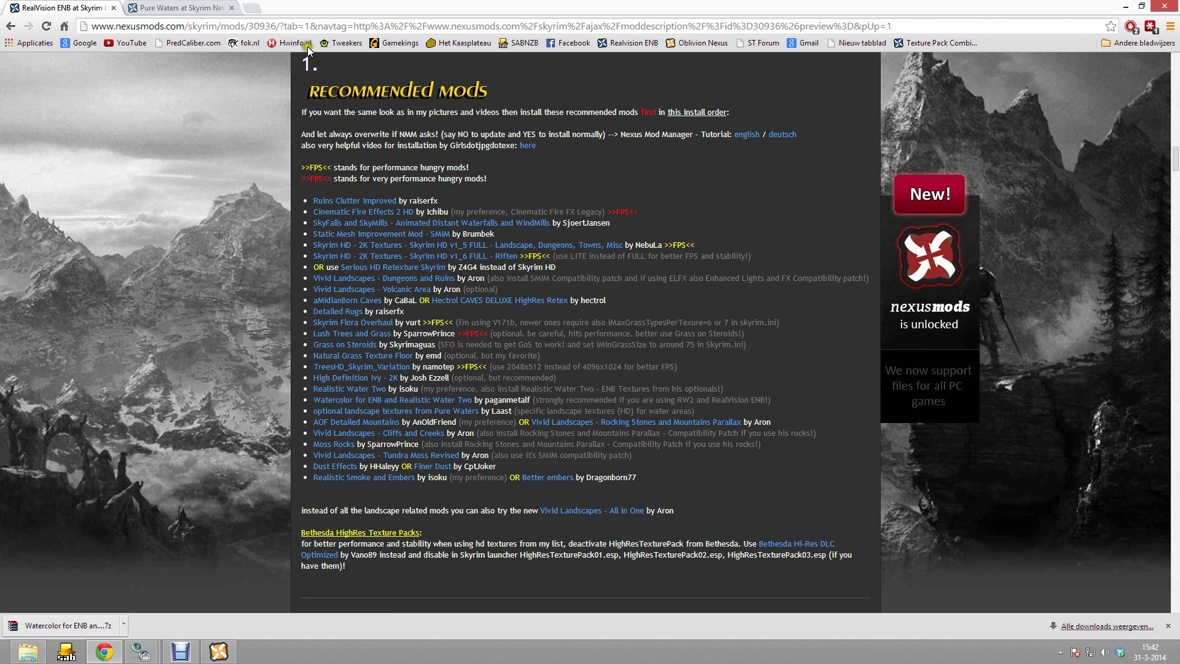
- Manually download the PW landscape textures file from the Pure Waters page and save its archive in the Skyrim Saved Mods folder
click(184, 8)
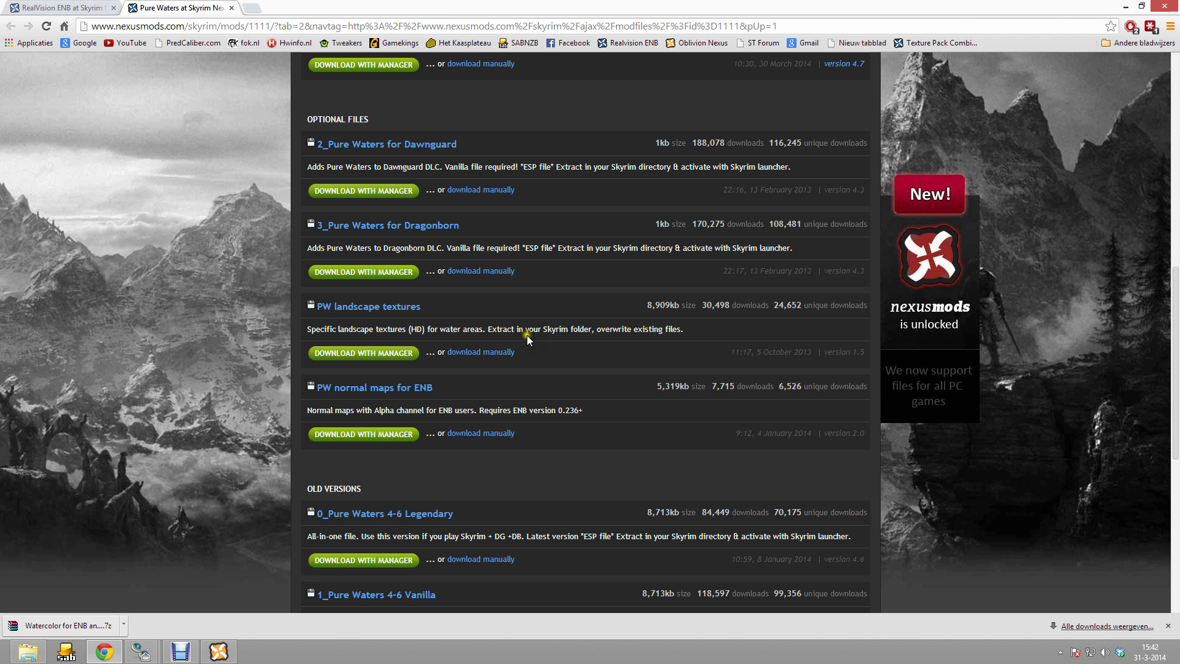
click(465, 352)
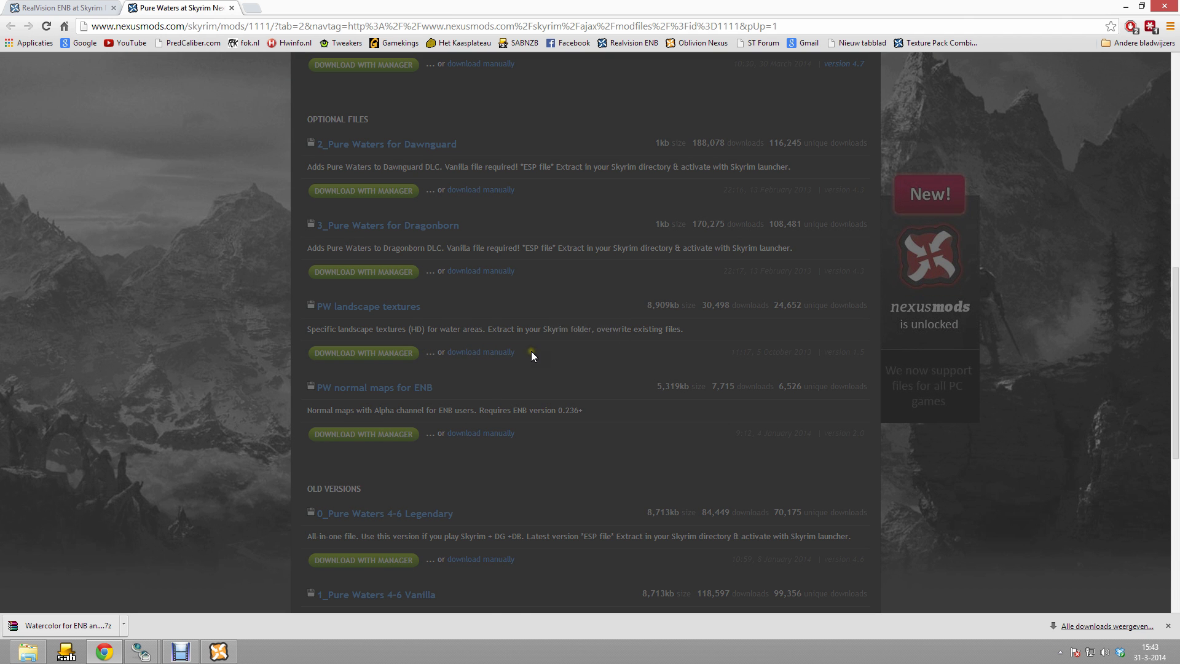
click(440, 326)
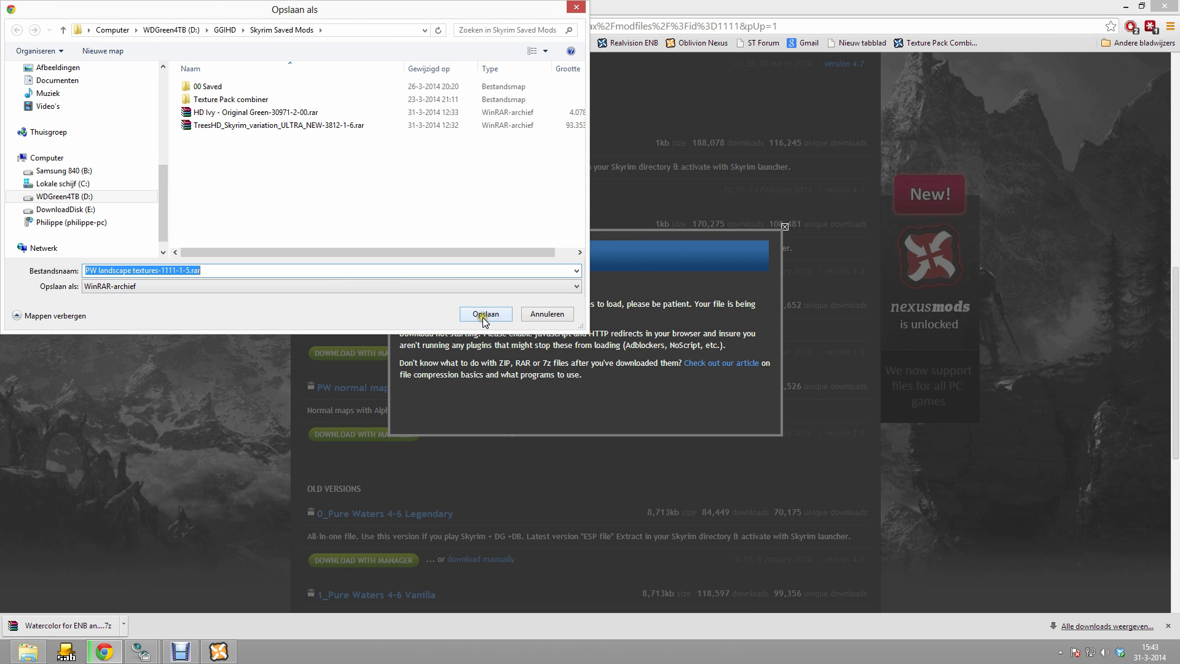
click(484, 314)
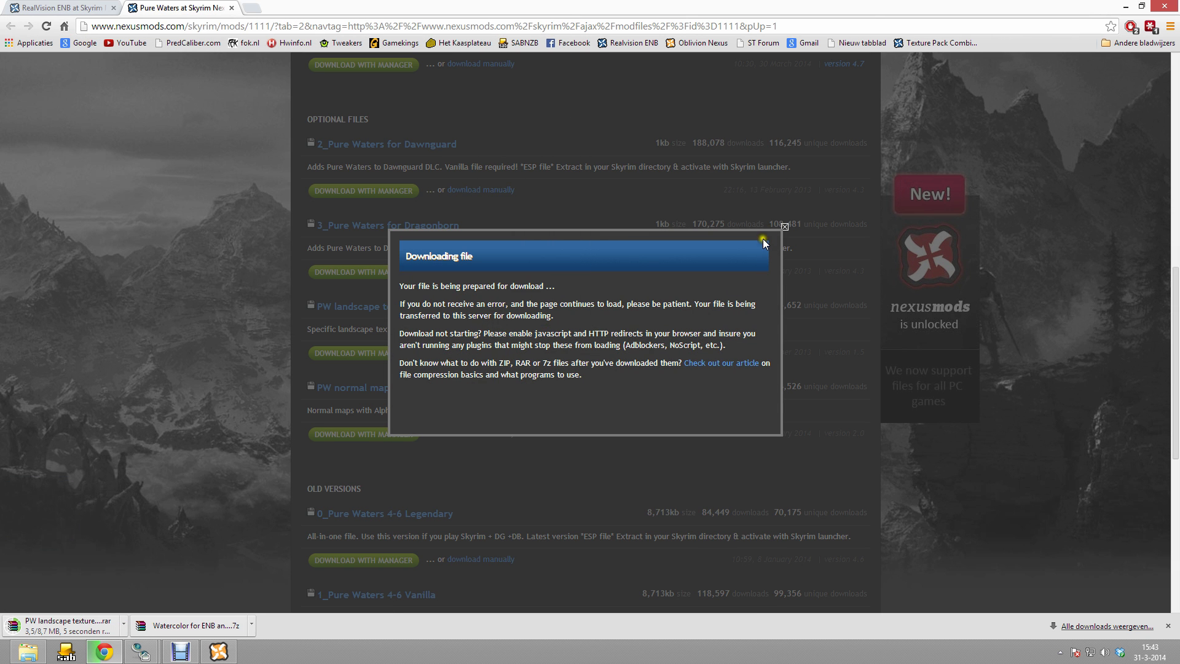
click(785, 226)
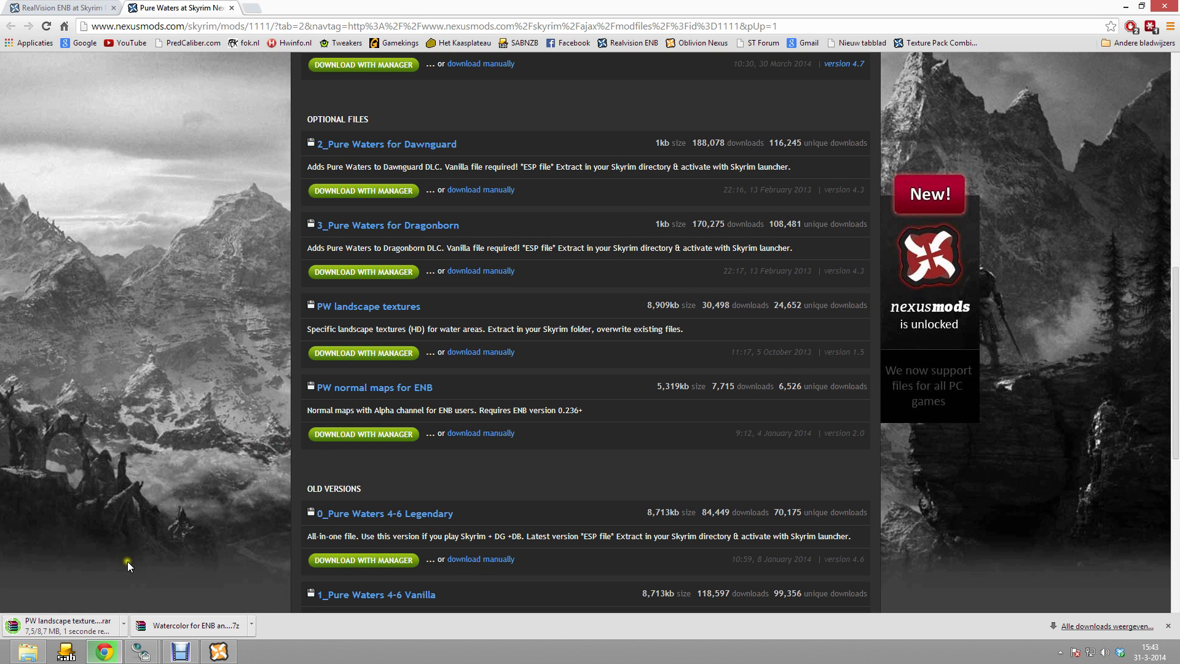
- Switch to Nexus Mod Manager and add the archive PW landscape textures-1111-1-5.rar to the mod list
click(216, 651)
click(13, 66)
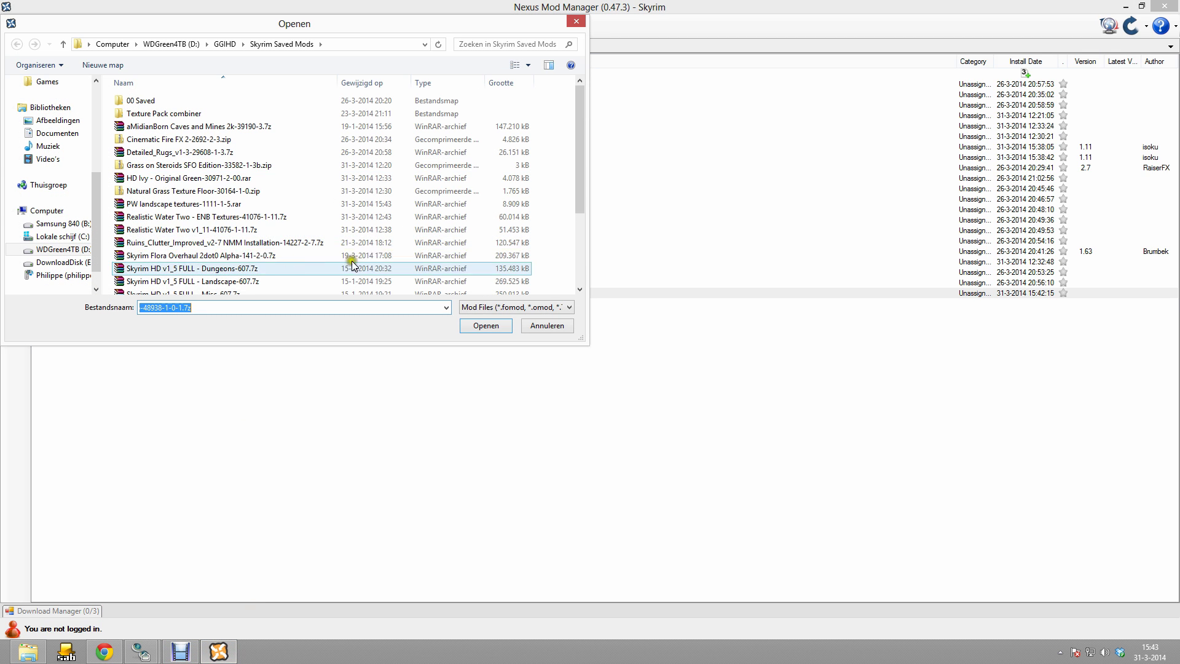
click(344, 256)
scroll(240, 264, down, 2)
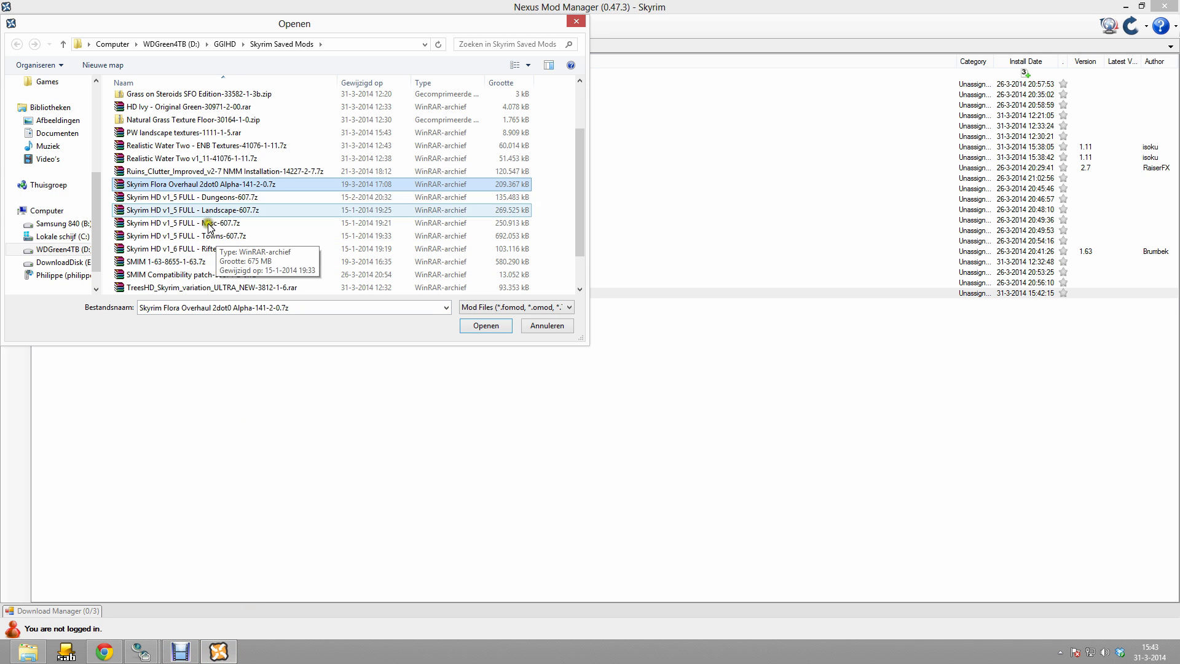
click(187, 134)
double_click(187, 133)
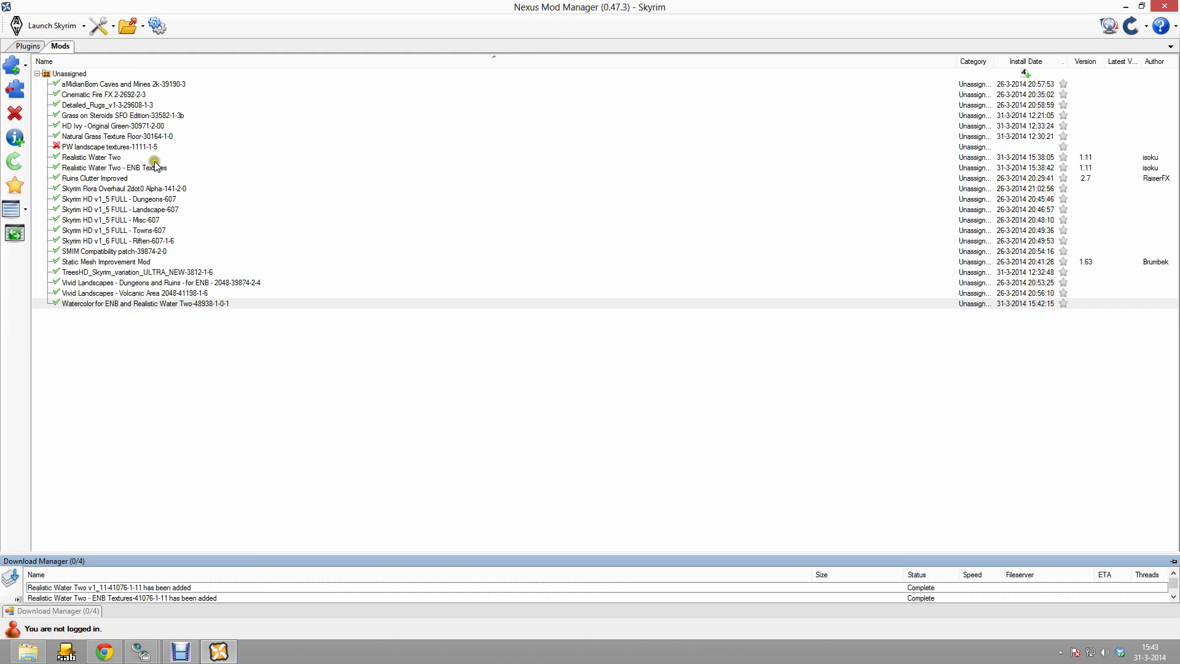
- Activate the PW landscape textures mod, overwriting all conflicting files
click(16, 90)
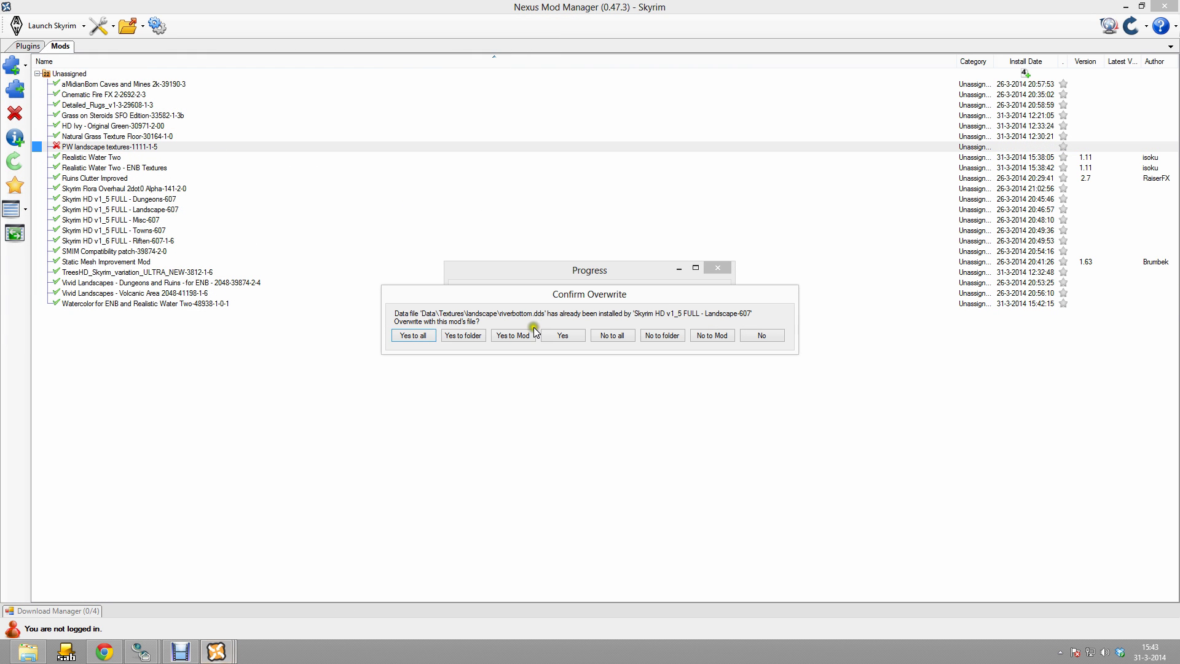
click(413, 335)
click(649, 372)
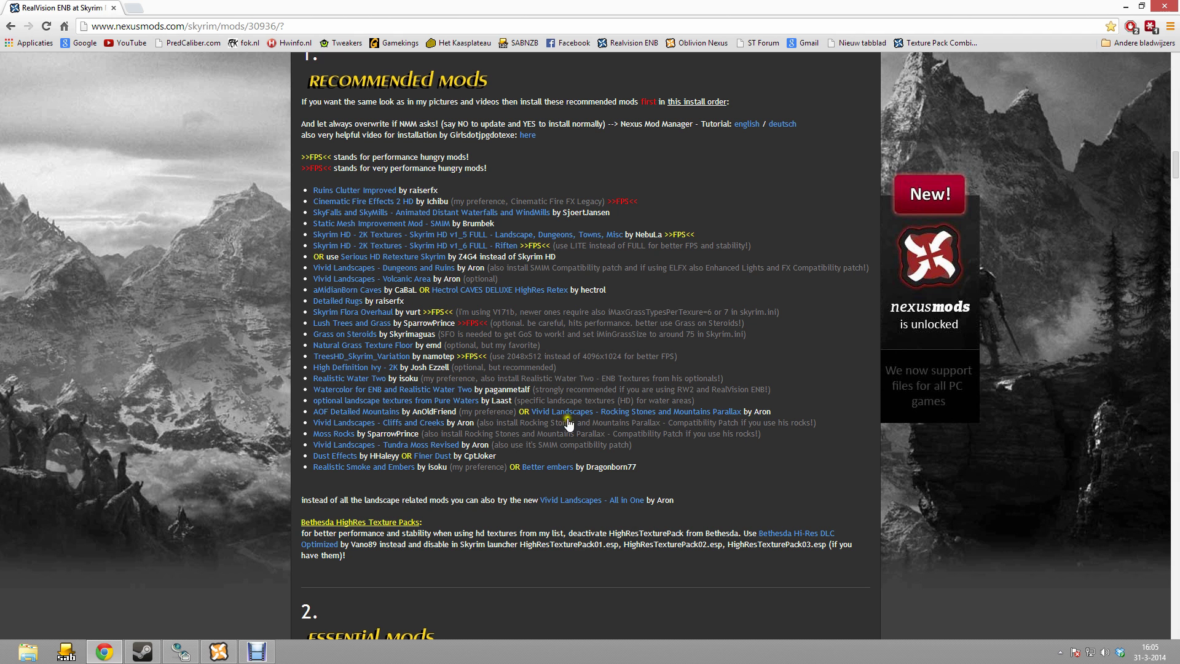
- Open AOF Detailed Mountains from the recommended mods list in a new browser tab and show its files
right_click(324, 416)
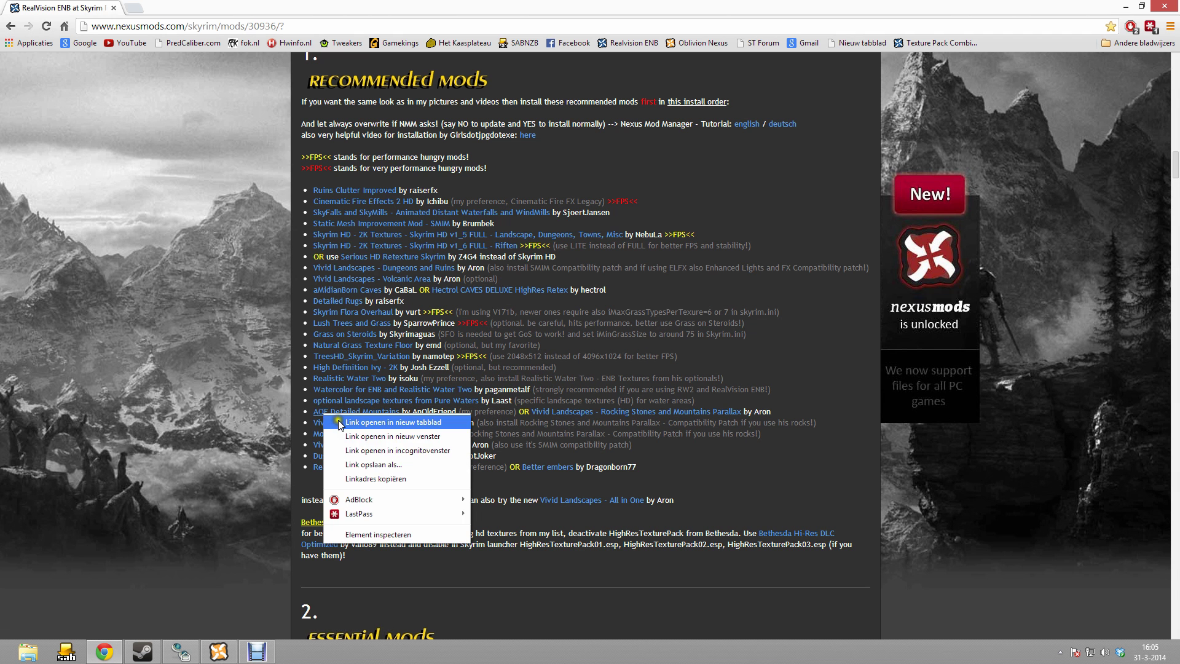
click(339, 423)
click(163, 8)
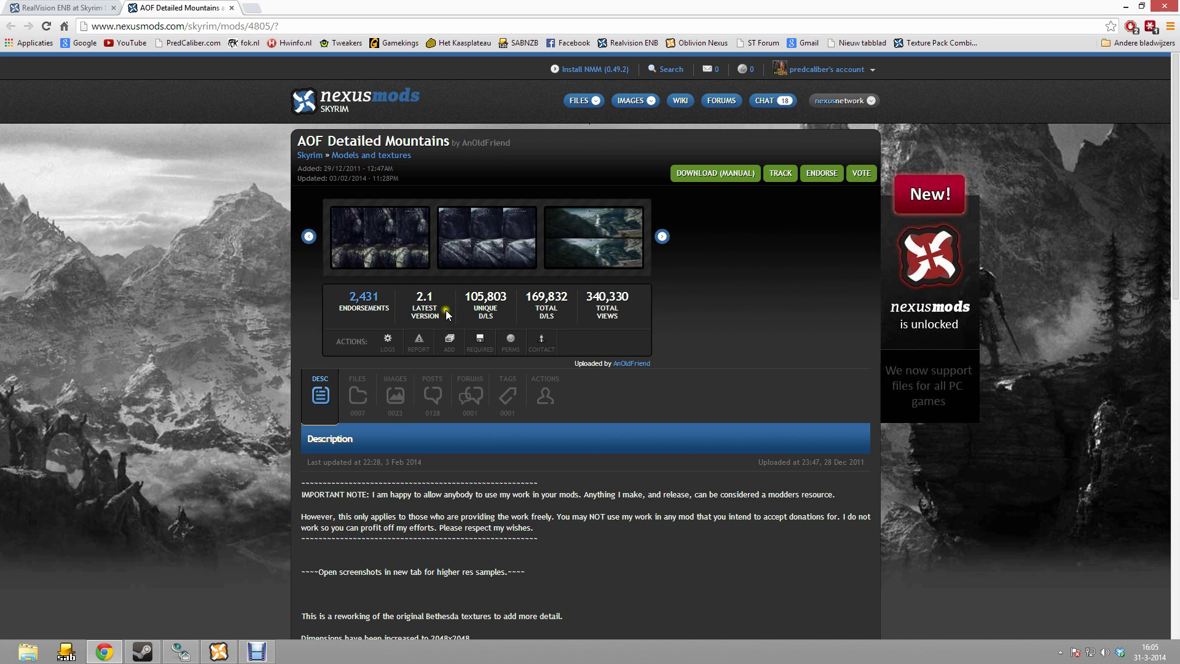
click(358, 406)
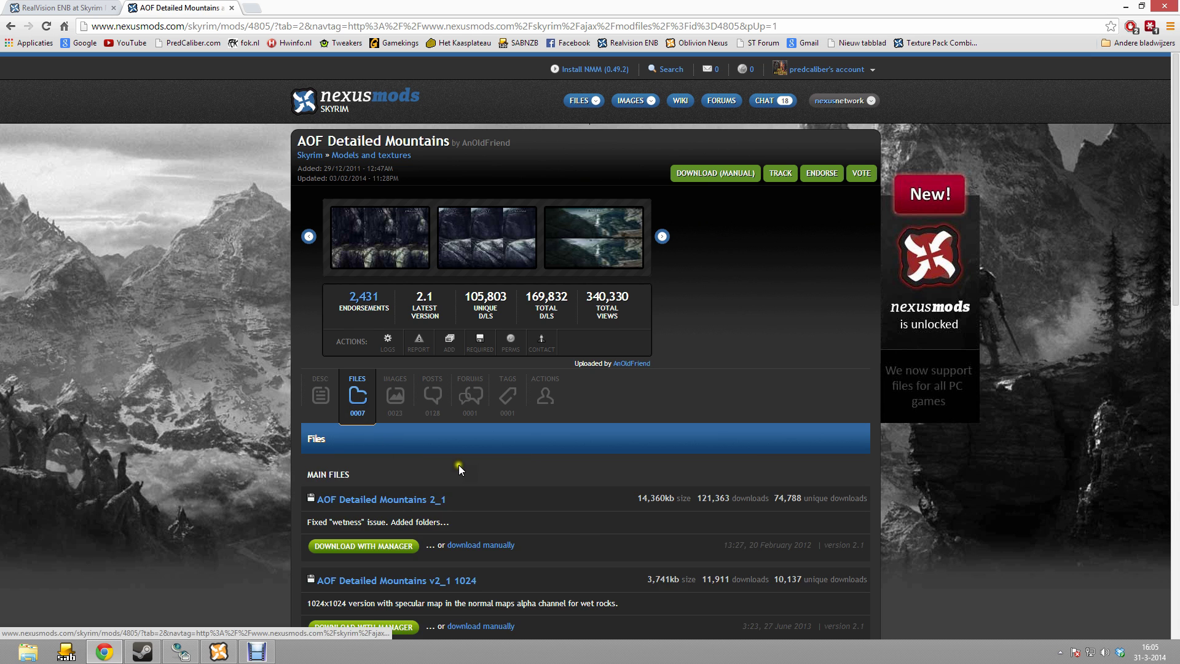
- Manually download the main file AOF Detailed Mountains 2_1 and save its archive in the Skyrim Saved Mods folder
scroll(461, 469, down, 2)
scroll(535, 356, down, 1)
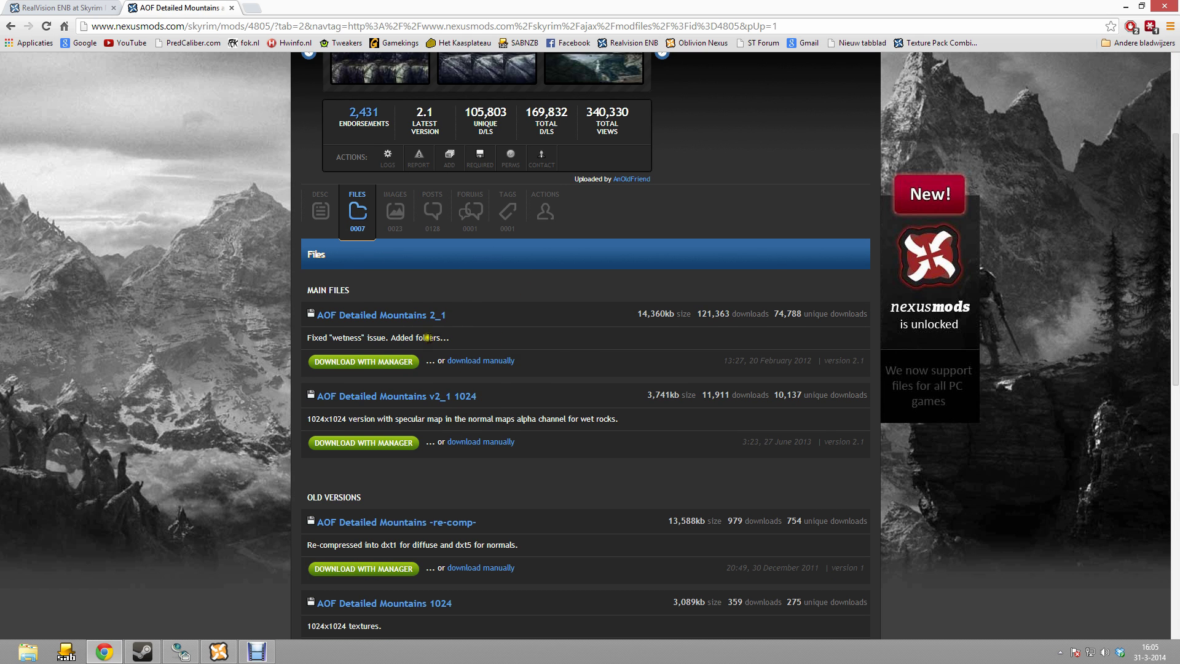
click(478, 361)
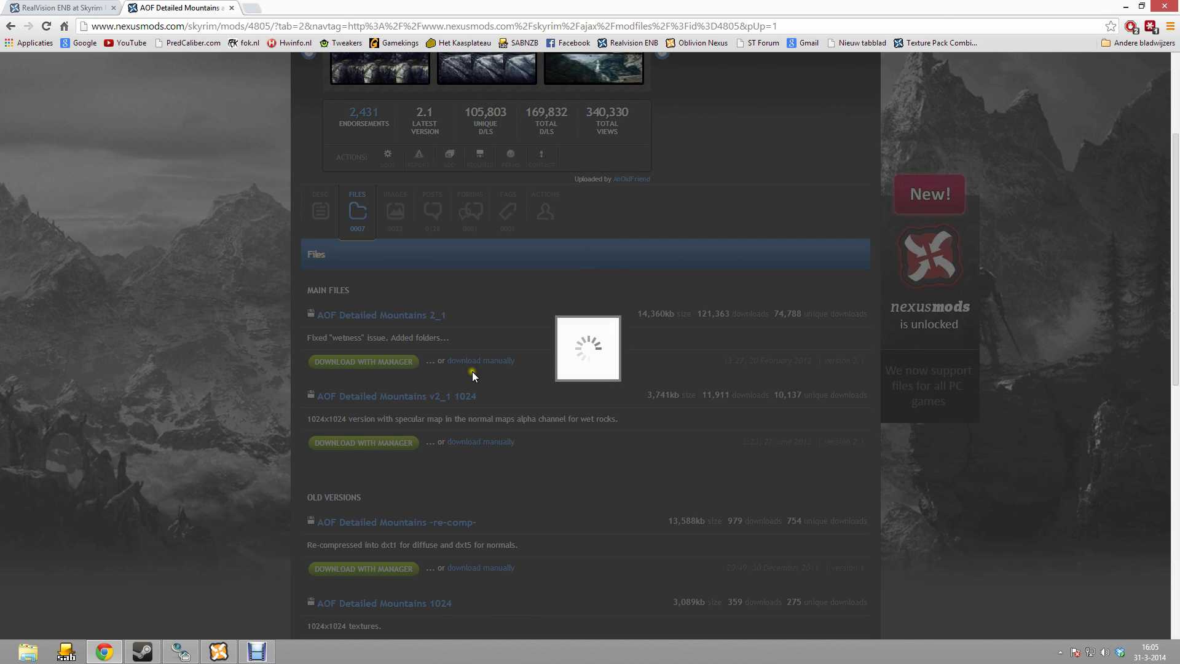
click(433, 347)
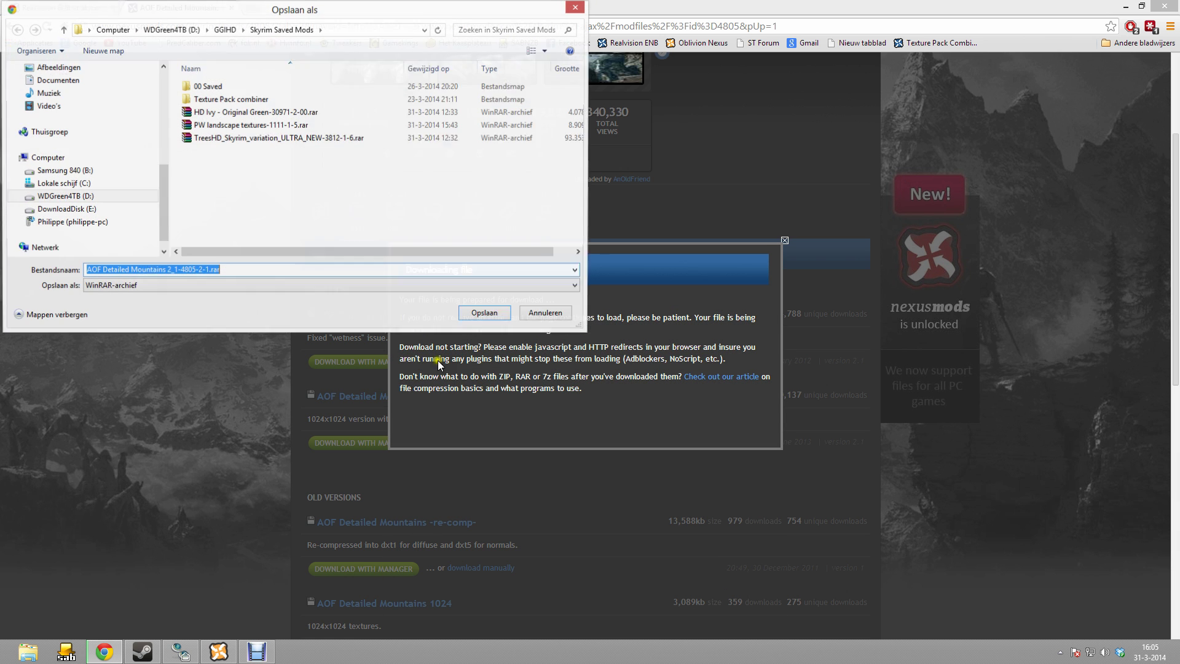
click(480, 314)
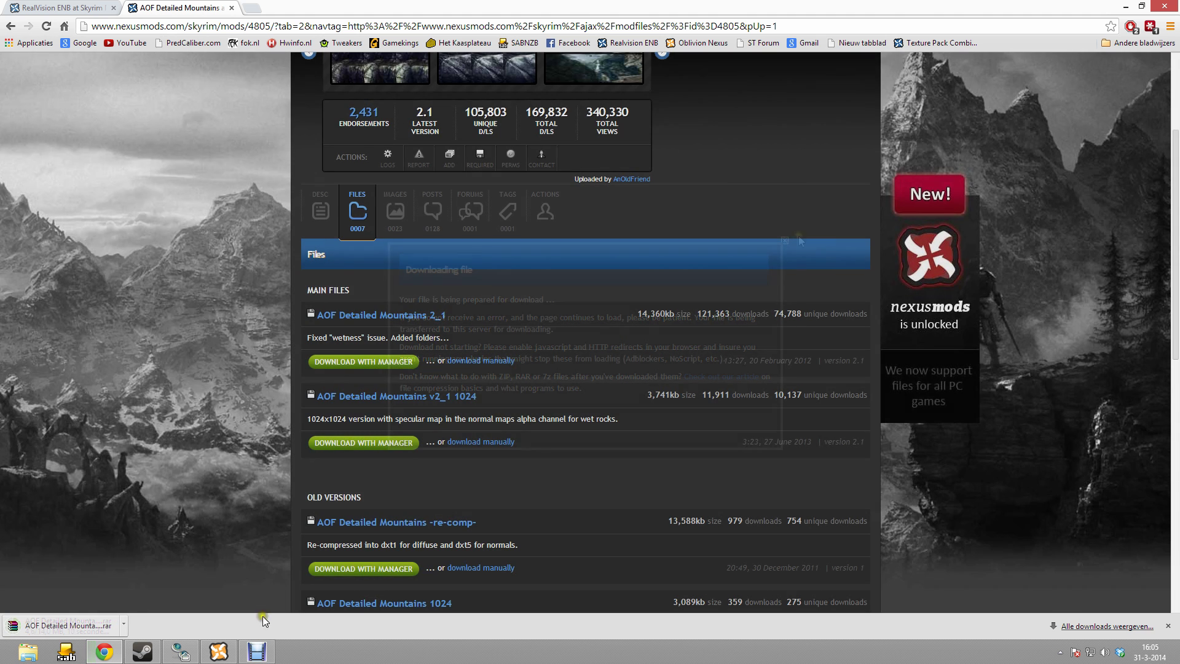
- Switch to Nexus Mod Manager and add the archive AOF Detailed Mountains 2_1-4805-2-1.rar to the mod list
click(219, 651)
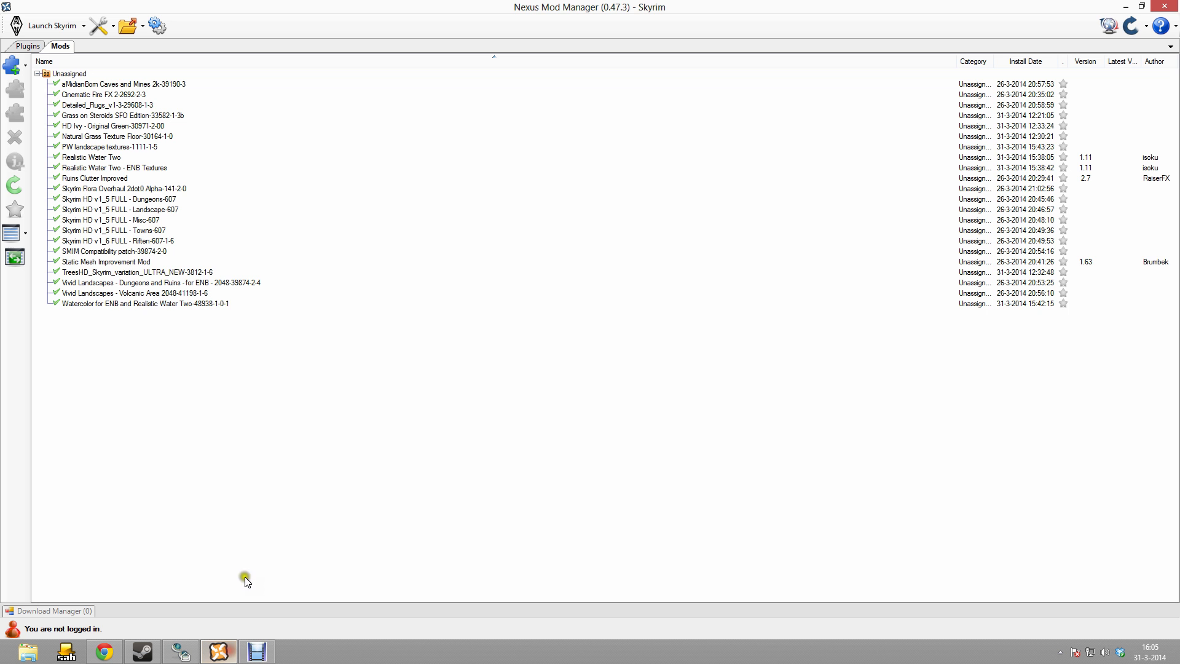
click(8, 67)
double_click(166, 145)
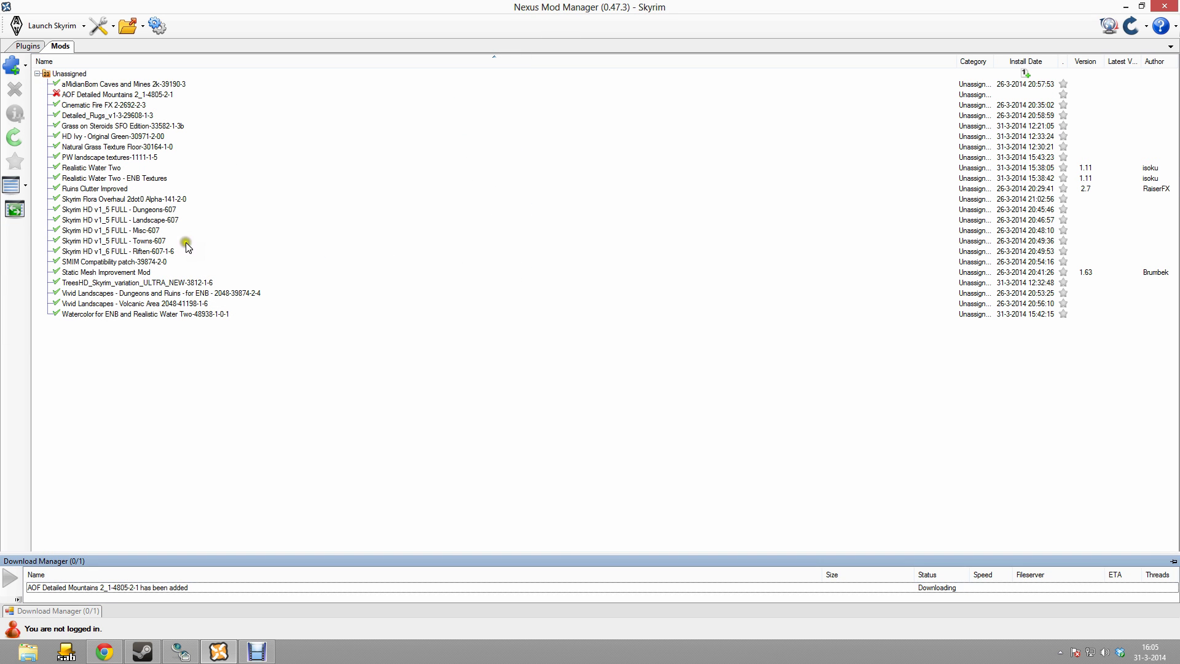
- Activate the AOF Detailed Mountains 2_1 mod and let it install completely
click(111, 94)
click(18, 91)
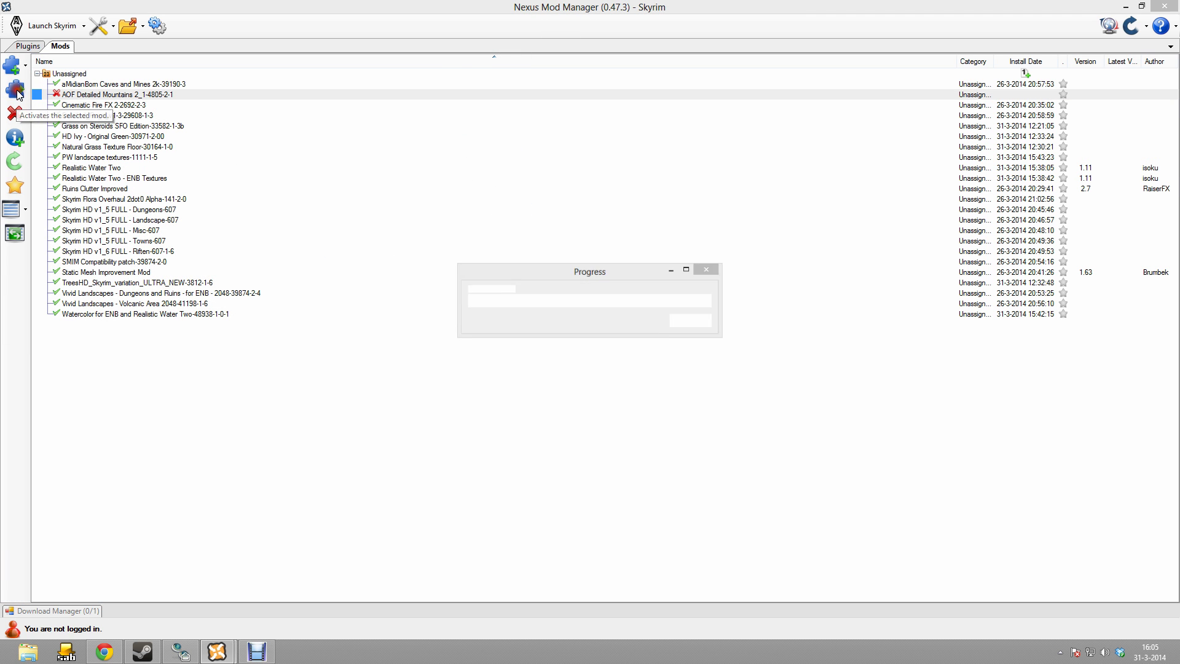
click(408, 337)
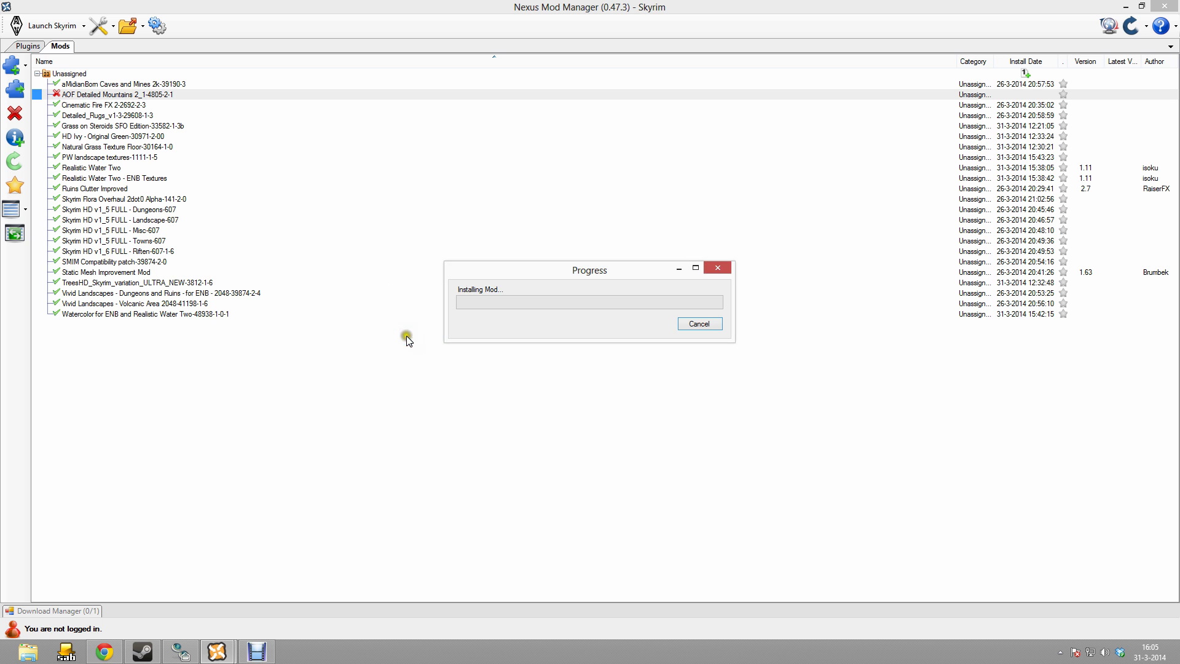
click(643, 369)
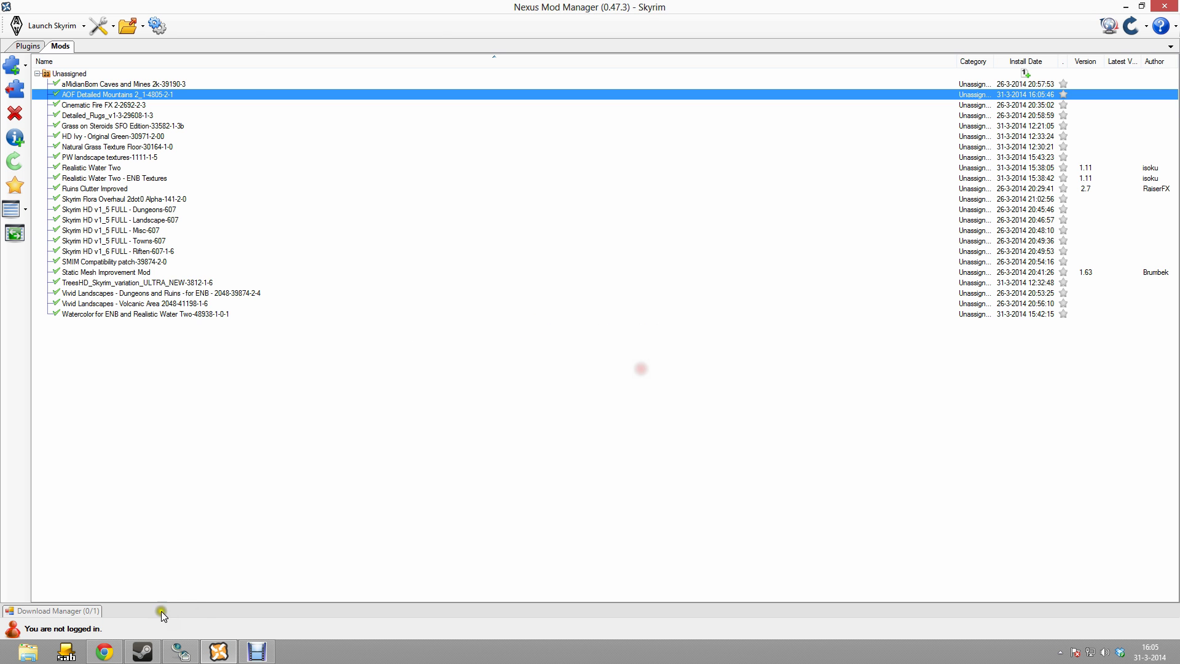
- Back in the browser, close the AOF Detailed Mountains tab and open the files of Vivid Landscapes - Cliffs and Creeks in a new one
click(105, 652)
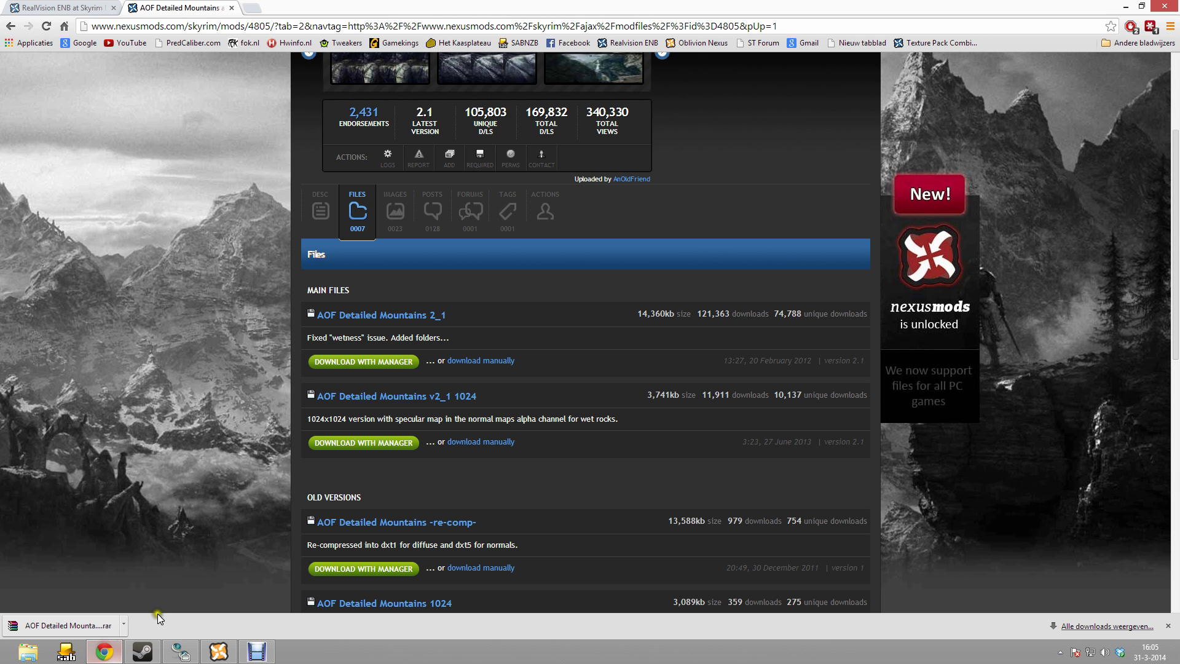
click(232, 8)
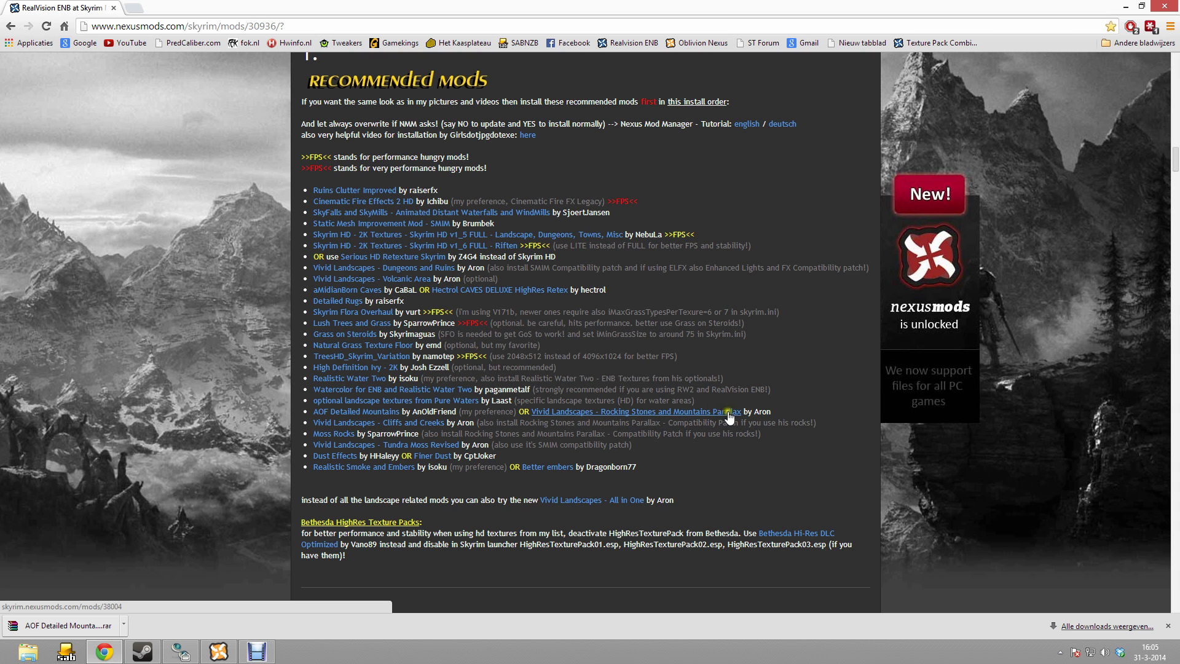
right_click(386, 426)
click(404, 435)
click(184, 7)
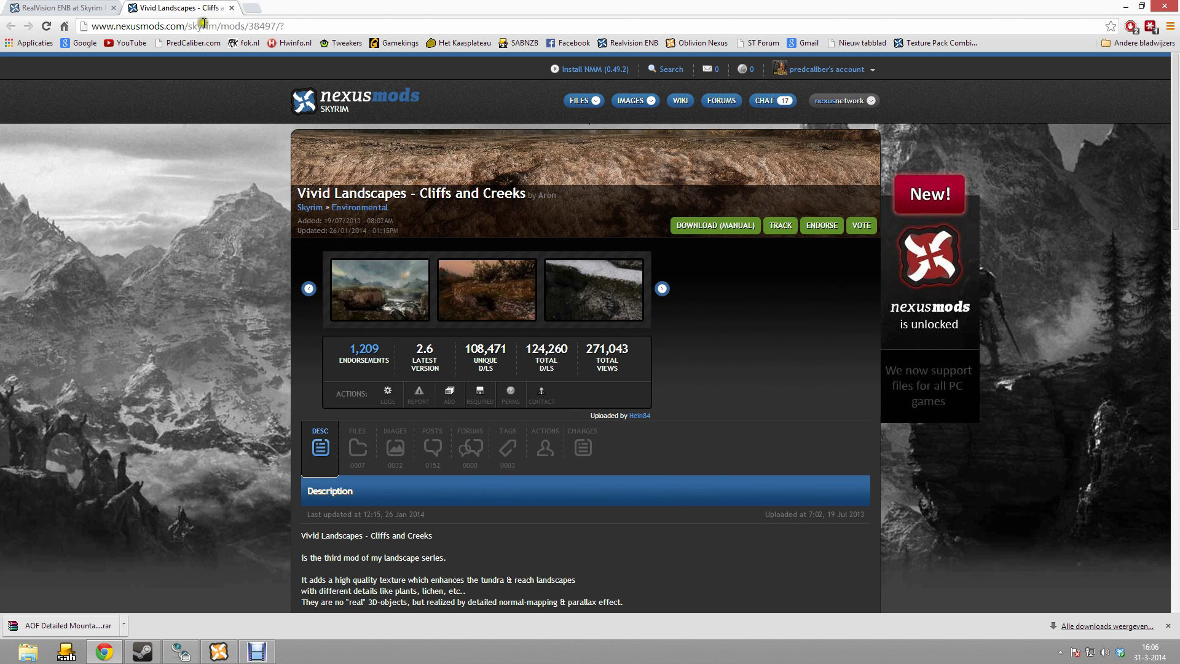
scroll(431, 393, down, 2)
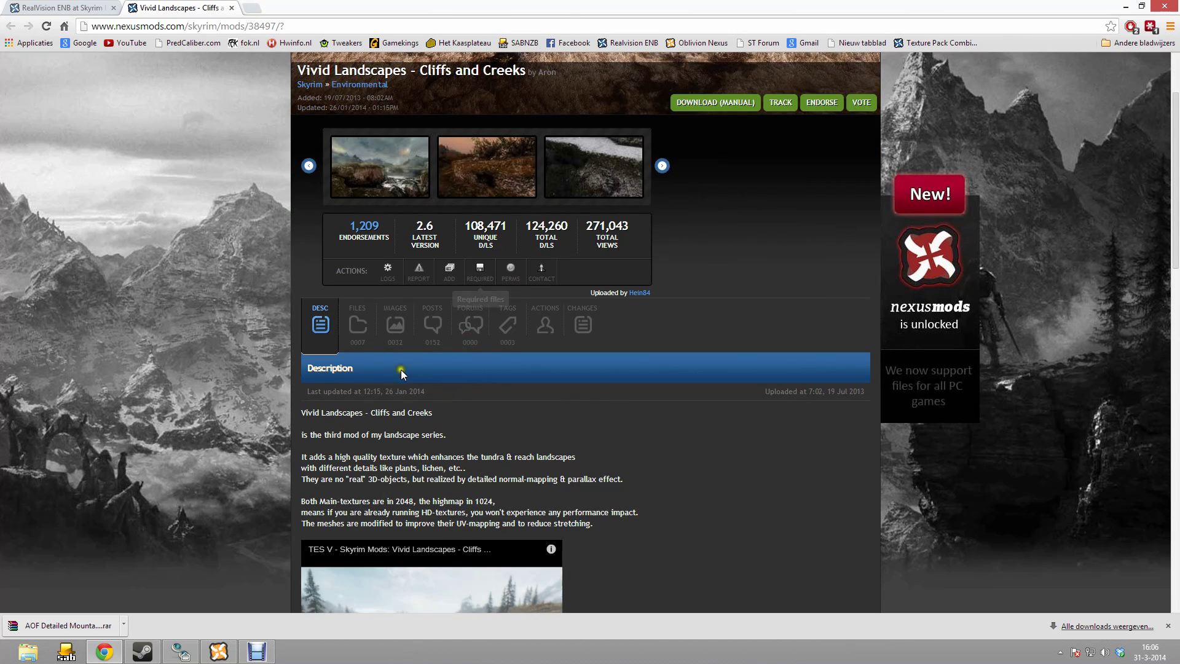
click(347, 328)
- Manually download Vivid Landscapes - Cliffs and Creeks 2048 FOR ENB from a London server and save the archive
scroll(492, 356, down, 2)
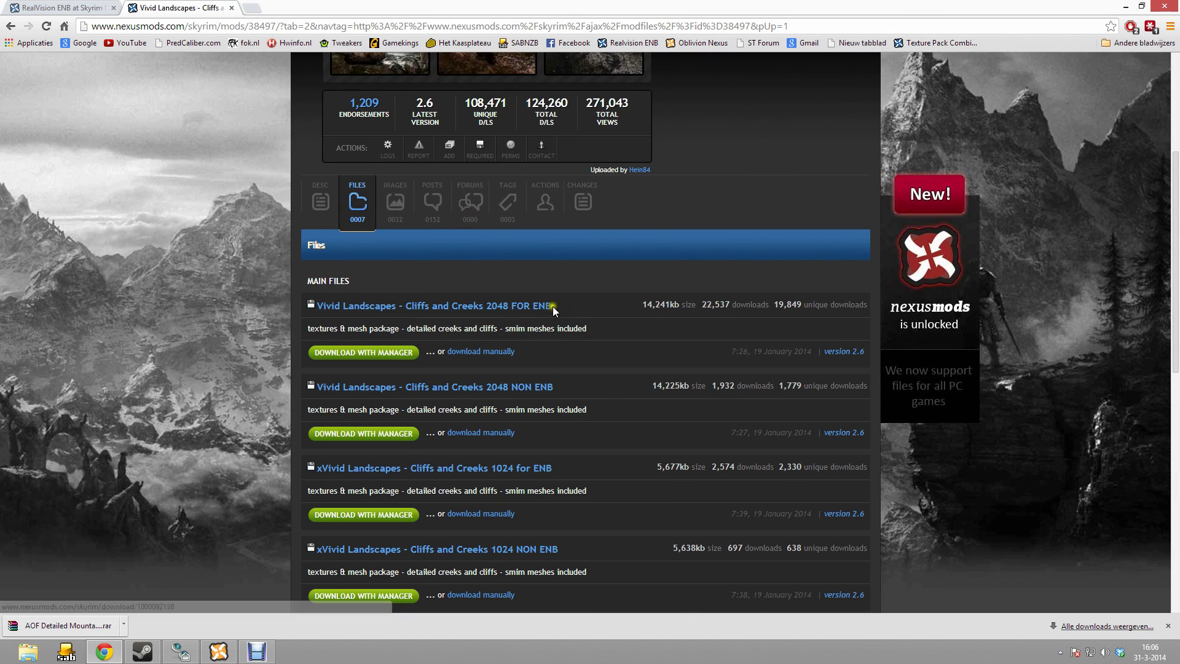
scroll(593, 309, down, 1)
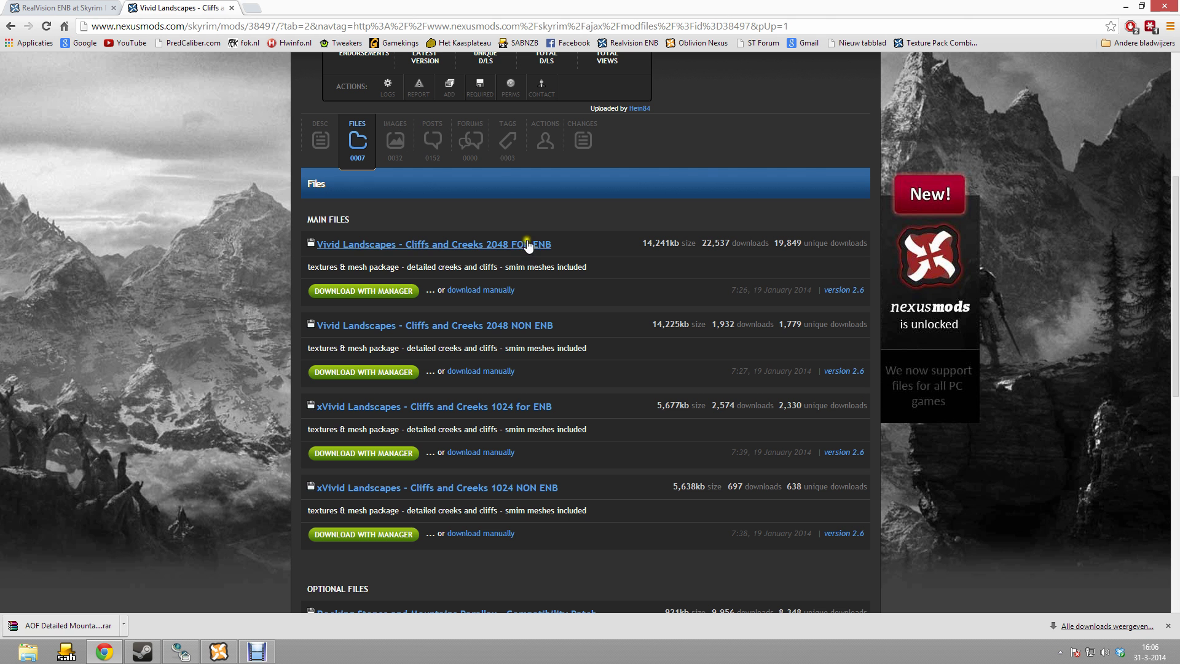
click(481, 291)
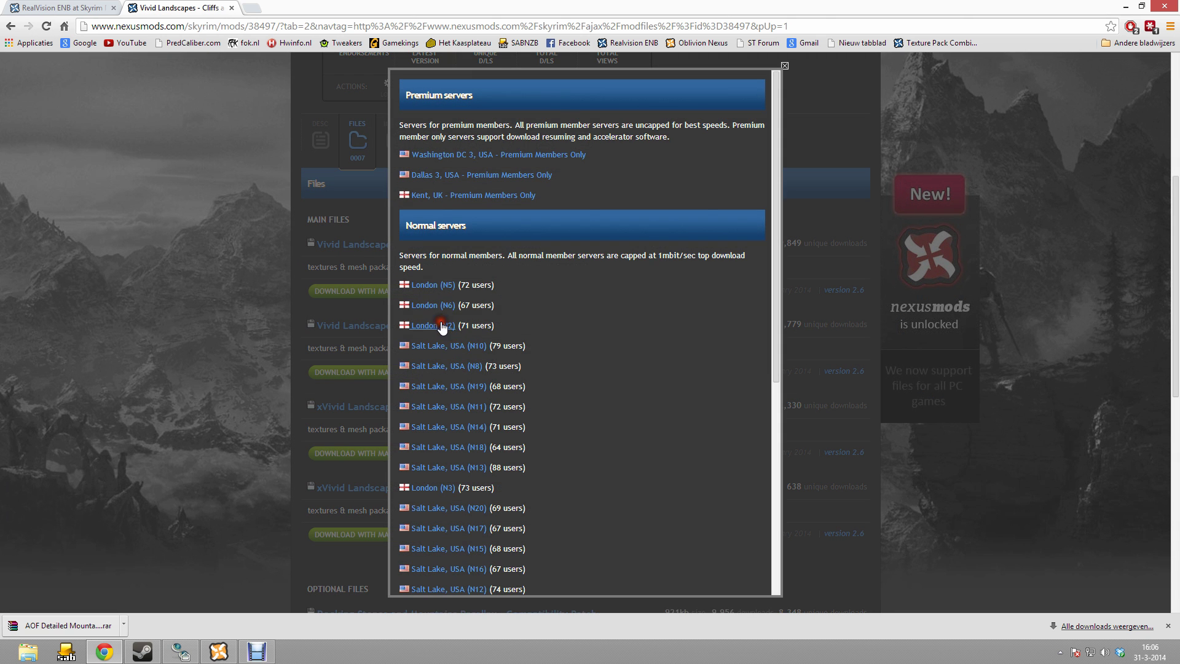
click(443, 326)
click(485, 313)
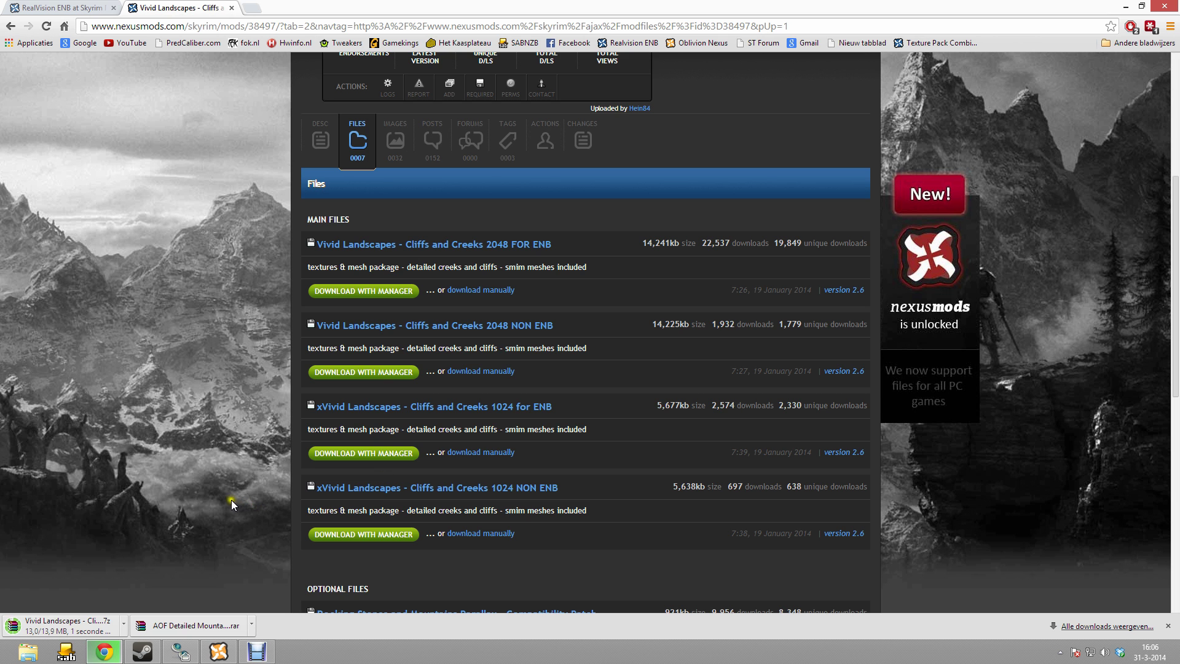
- Switch to Nexus Mod Manager and add the archive Vivid Landscapes - Cliffs and Creeks 2048 FOR ENB-38497-2-6.7z to the mod list
click(219, 651)
click(4, 69)
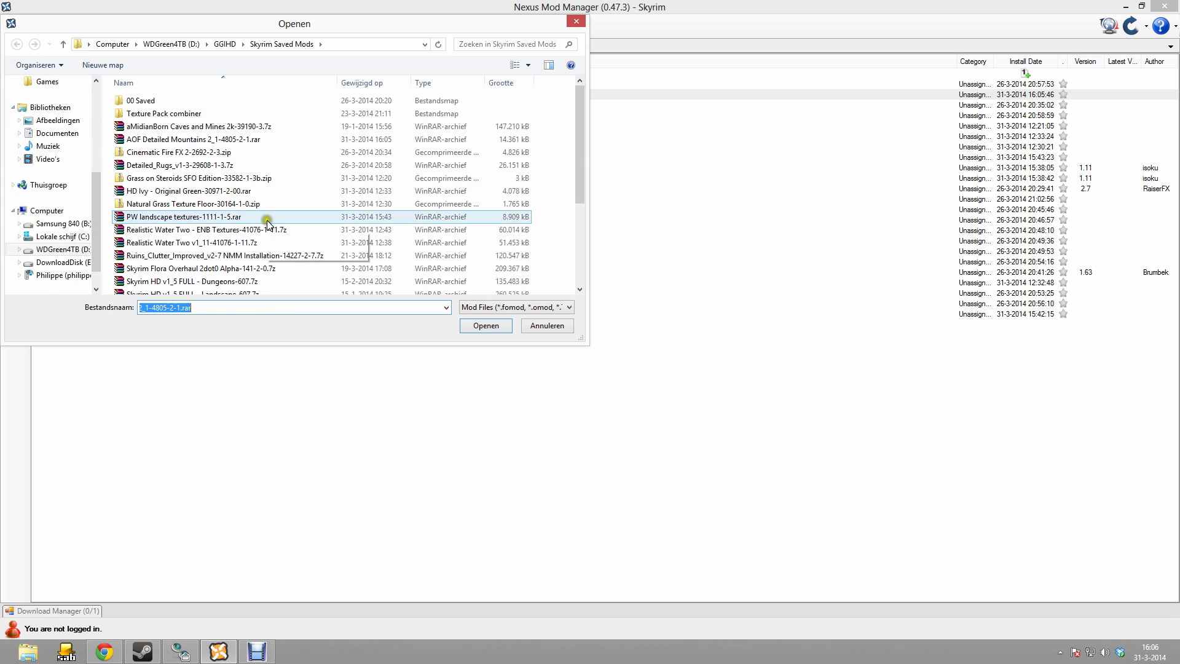
click(270, 230)
scroll(265, 234, down, 4)
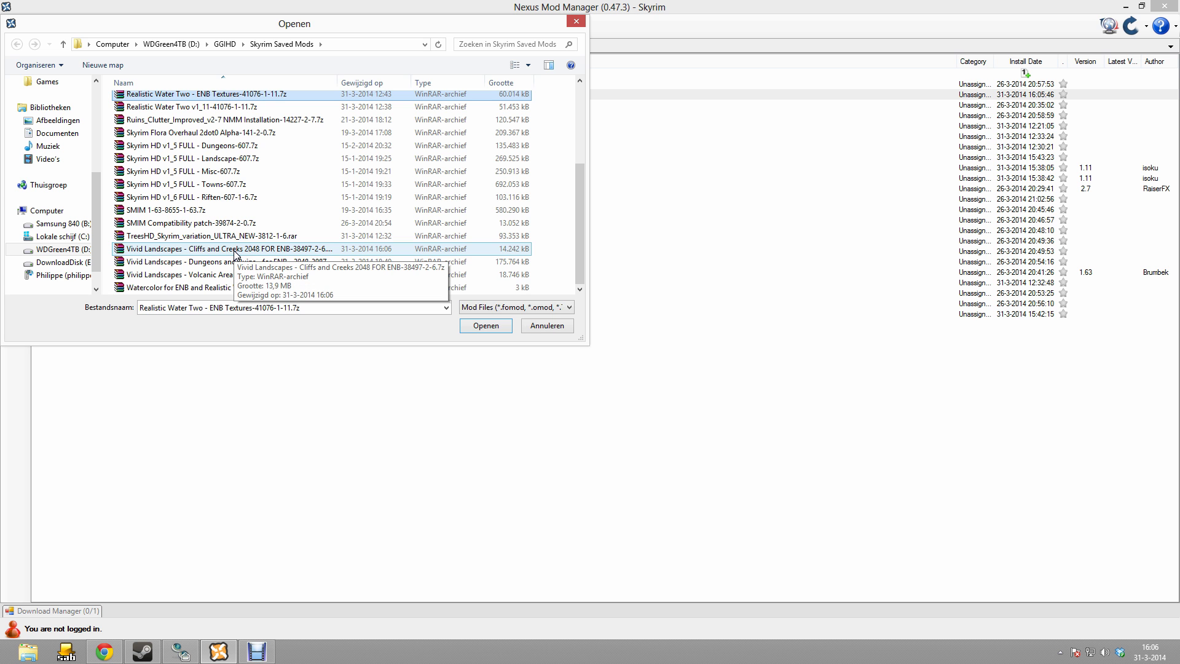
double_click(235, 252)
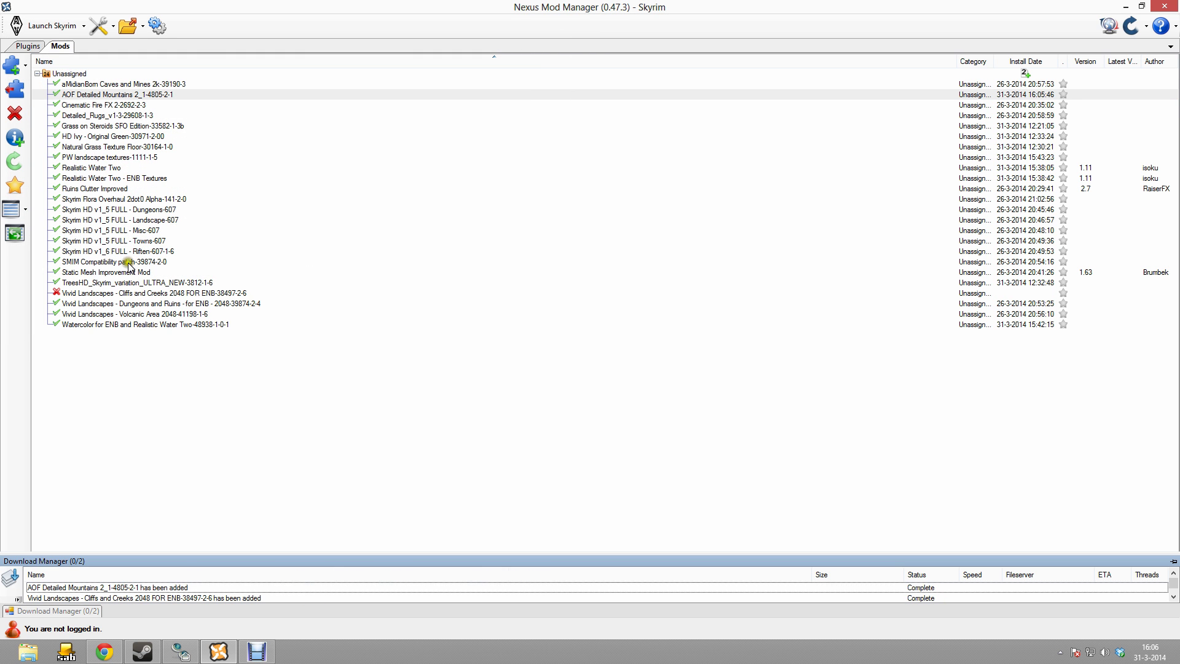
- Activate the Vivid Landscapes - Cliffs and Creeks 2048 FOR ENB mod, letting it overwrite all conflicting files
click(134, 294)
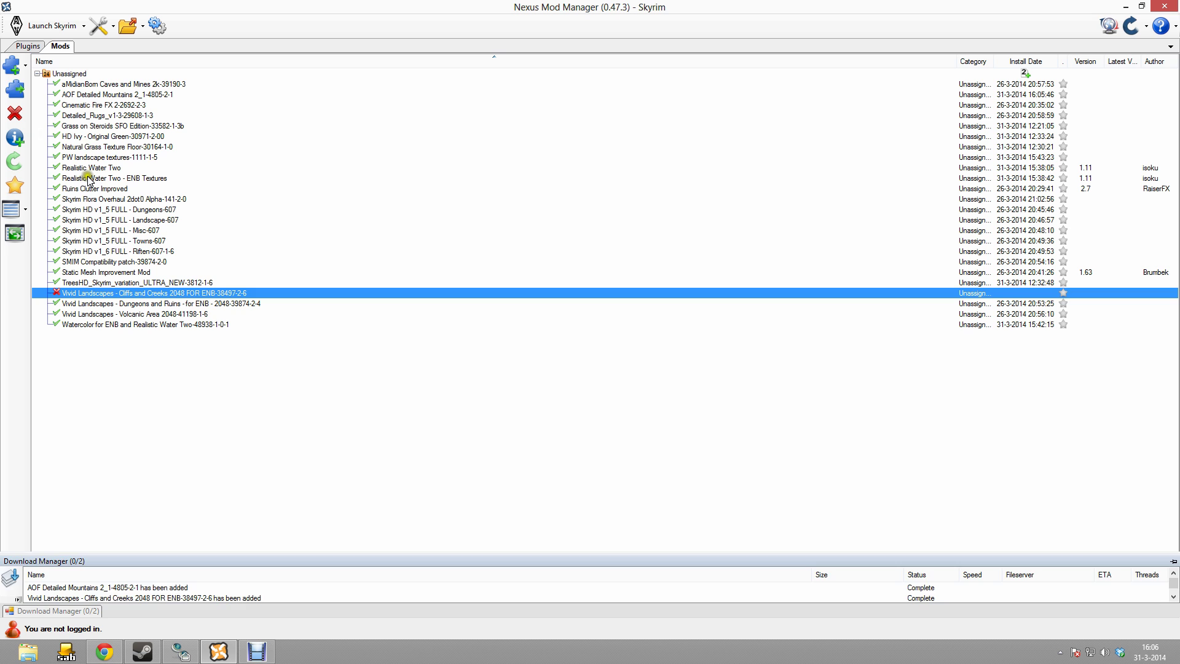
click(15, 89)
click(639, 377)
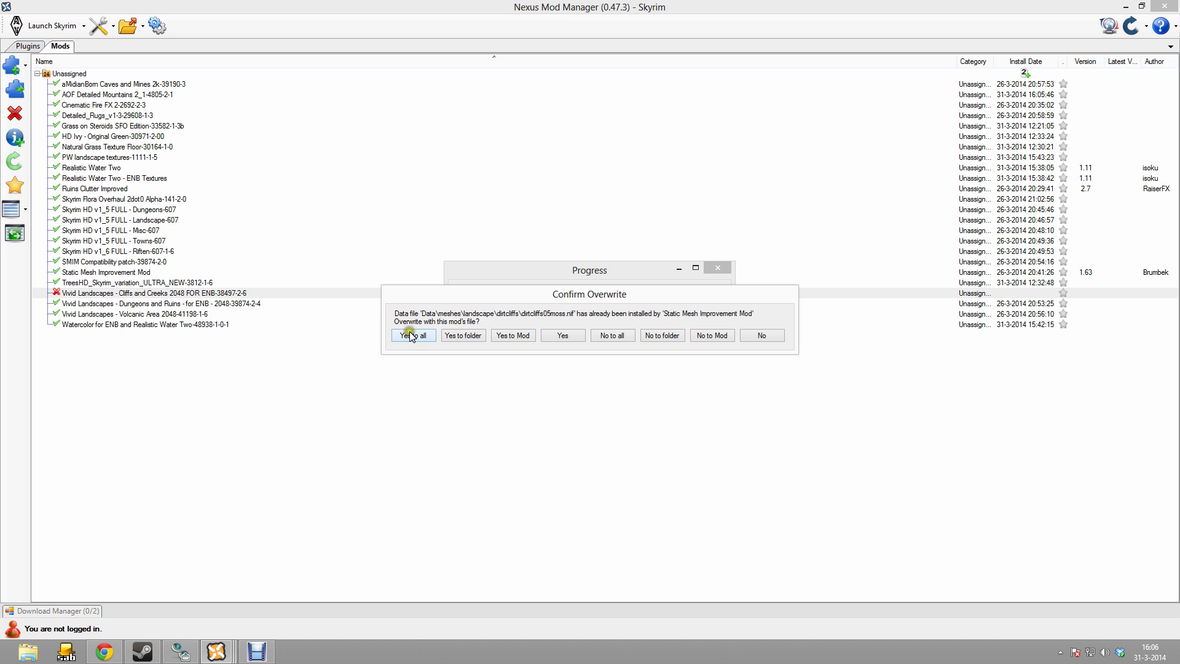
click(411, 336)
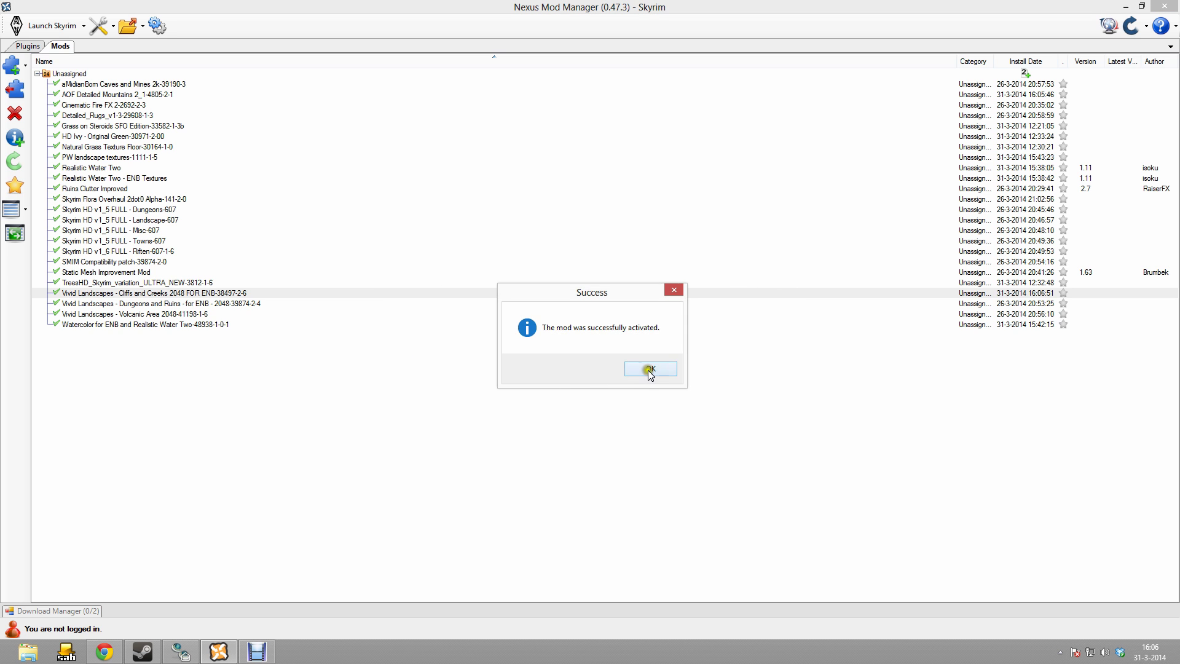
click(651, 369)
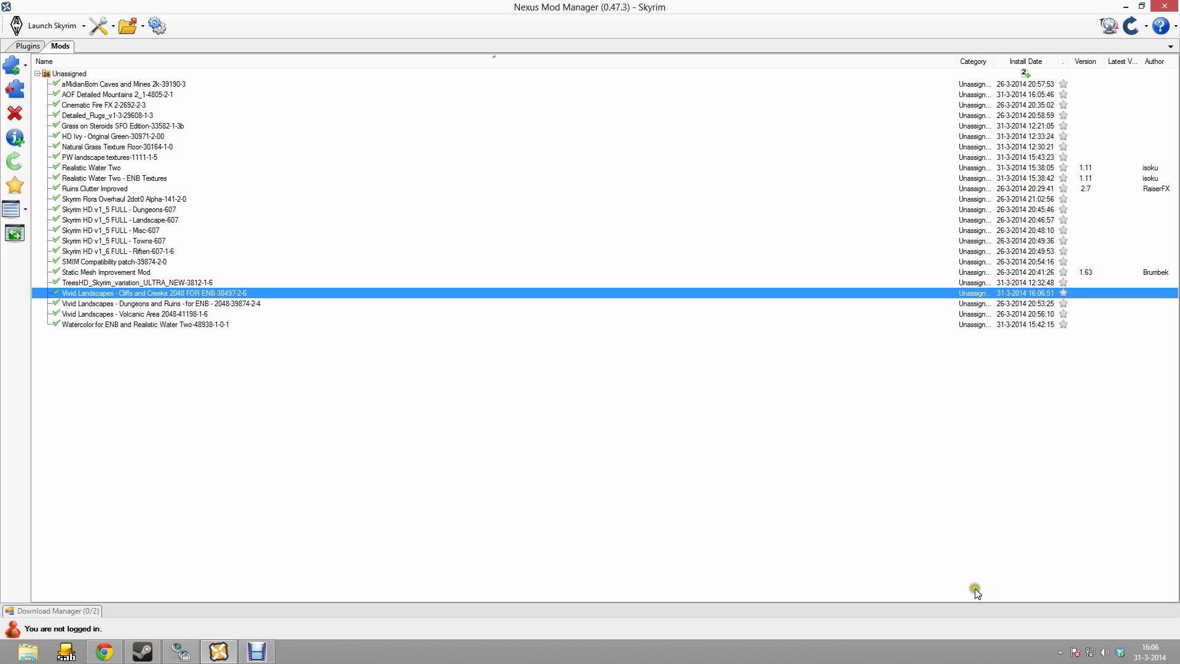
key(super+d)
click(606, 402)
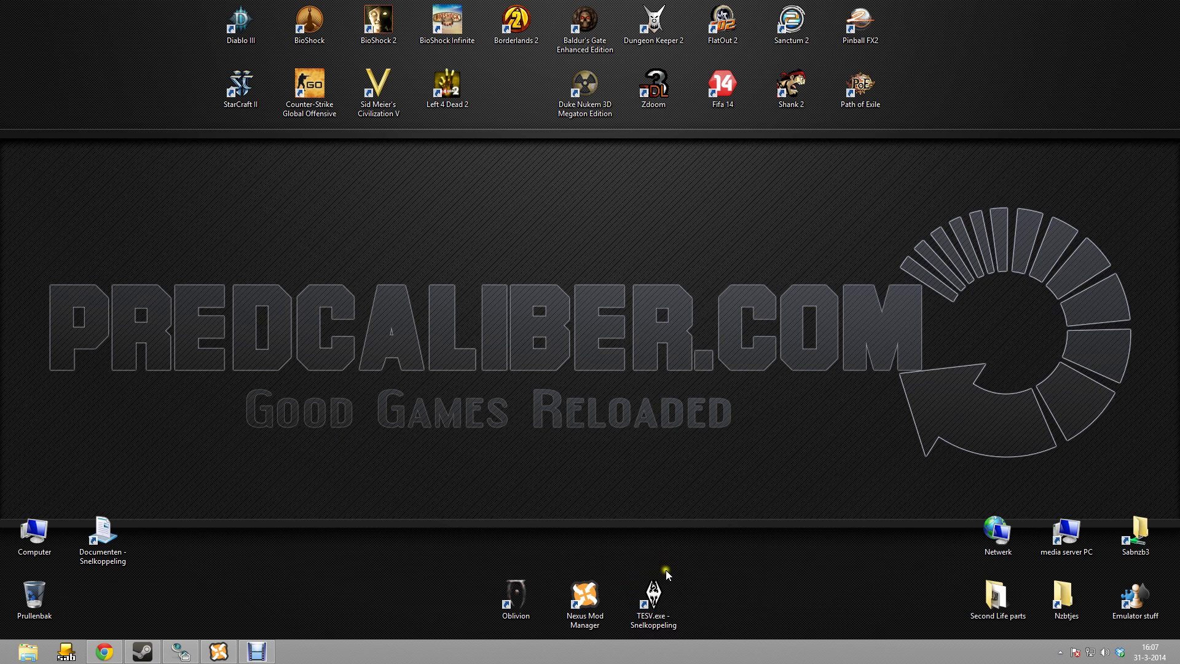
click(675, 588)
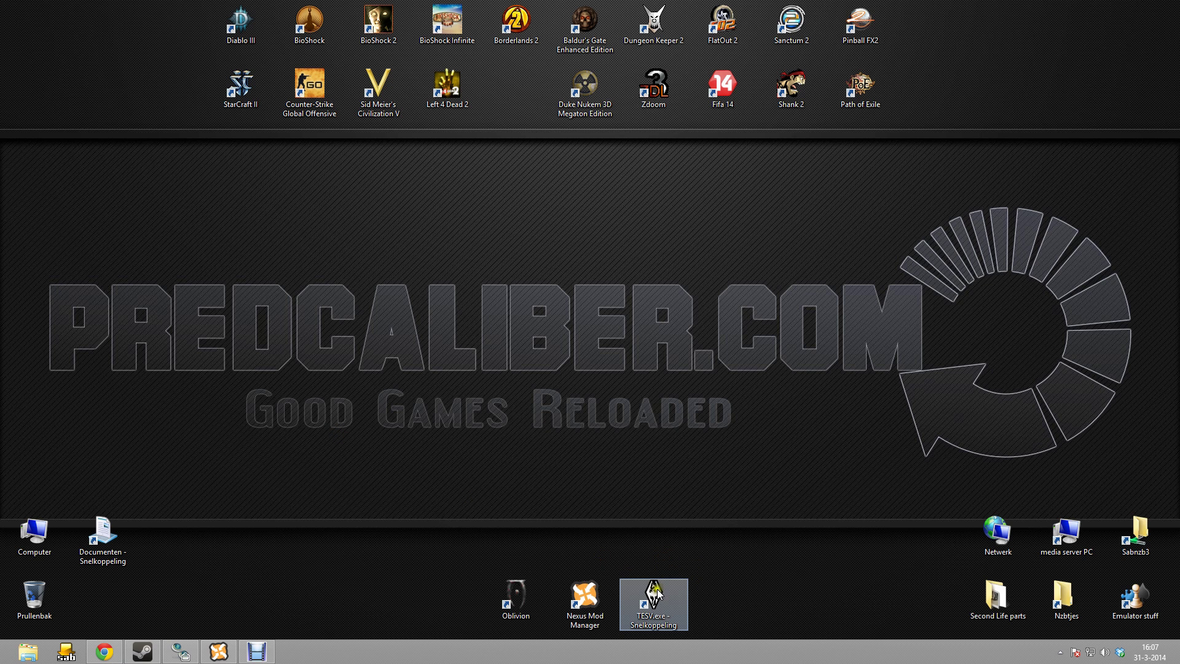
click(640, 557)
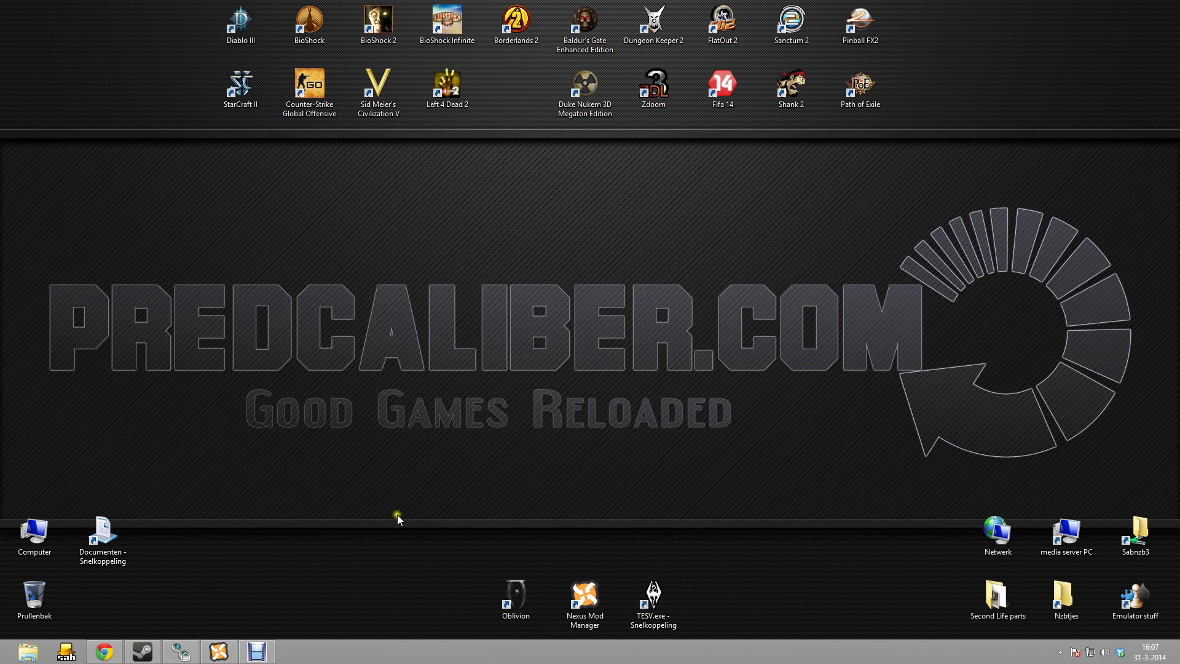
click(675, 612)
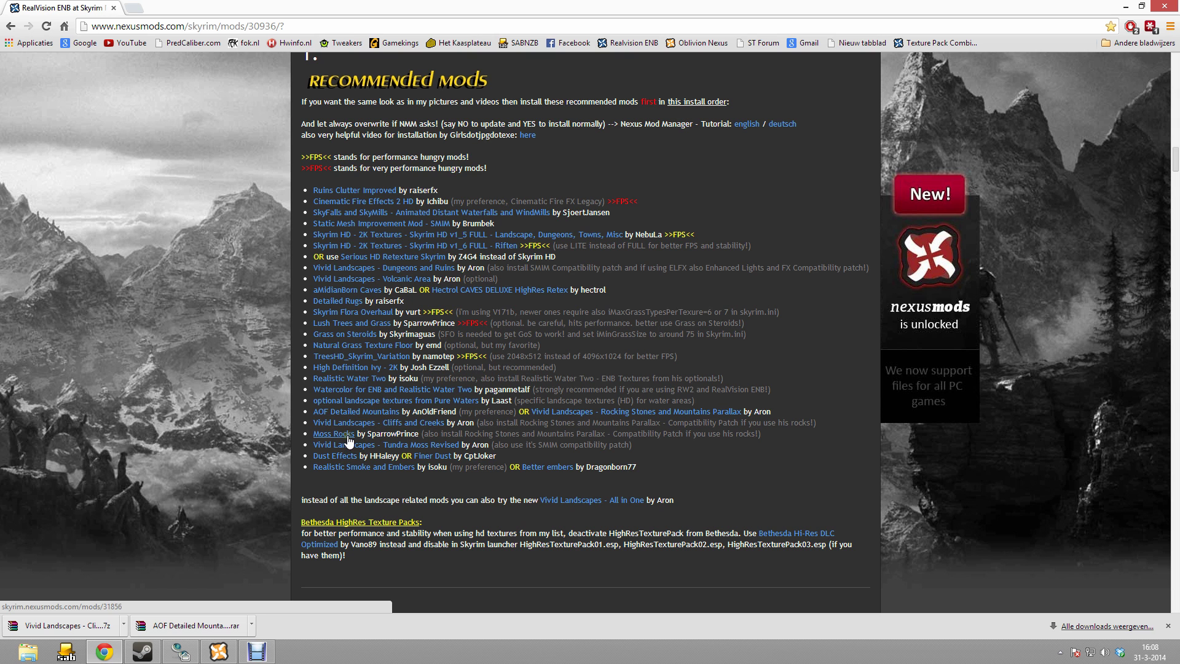
- From the recommended mods list in the browser, open Moss Rocks in a new tab and bring up its files
right_click(349, 440)
click(381, 446)
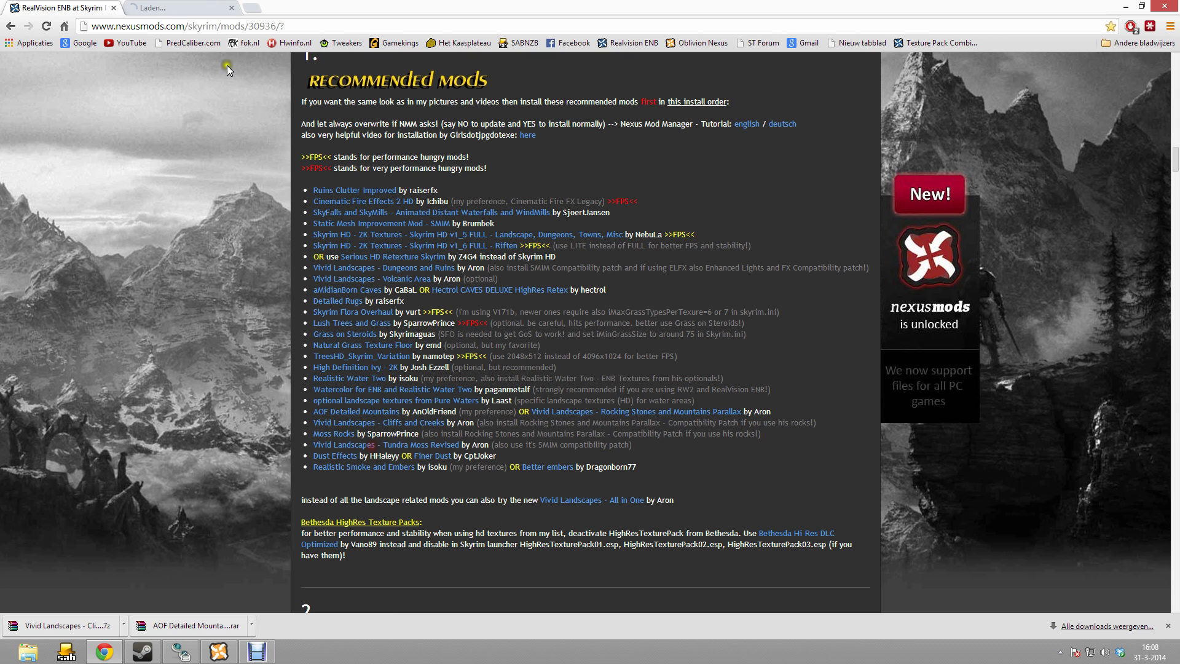
click(157, 6)
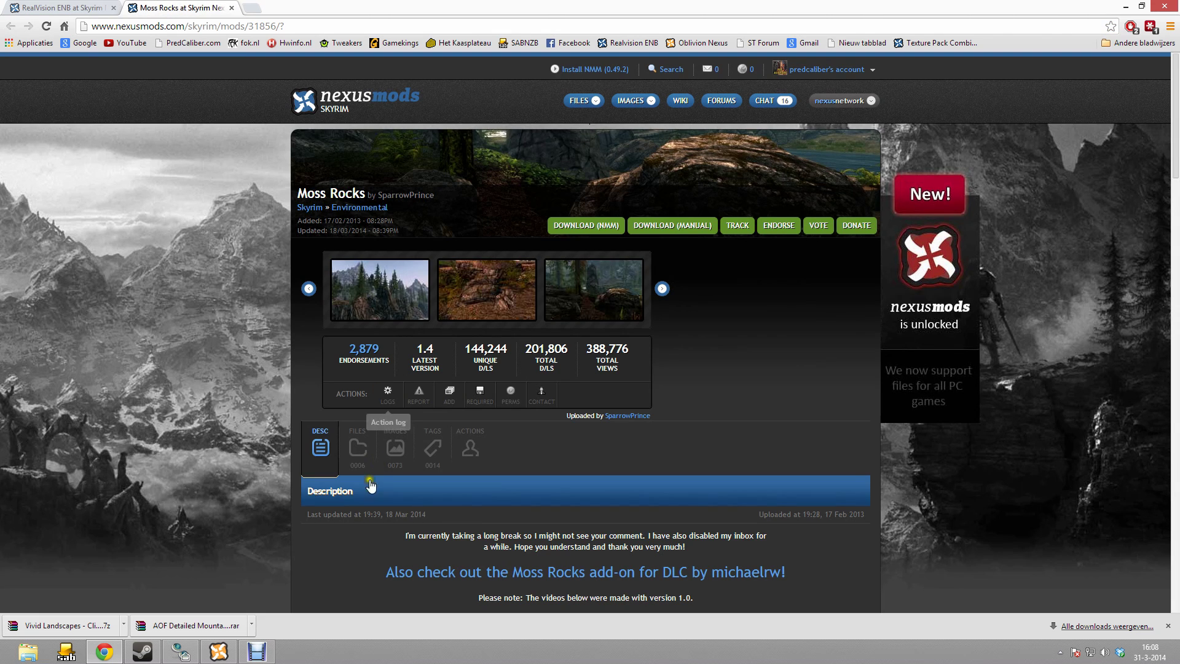
click(363, 444)
scroll(378, 424, down, 4)
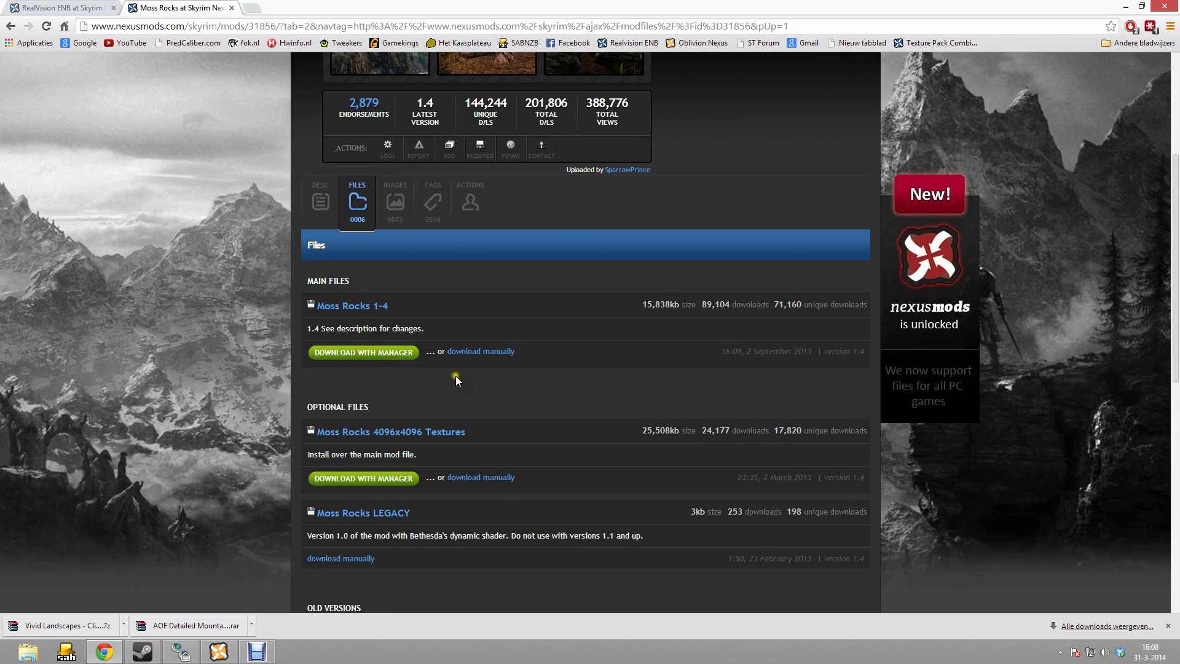
- Manually download the main file Moss Rocks 1-4 from the London (N2) server and save the archive in Skyrim Saved Mods
click(480, 351)
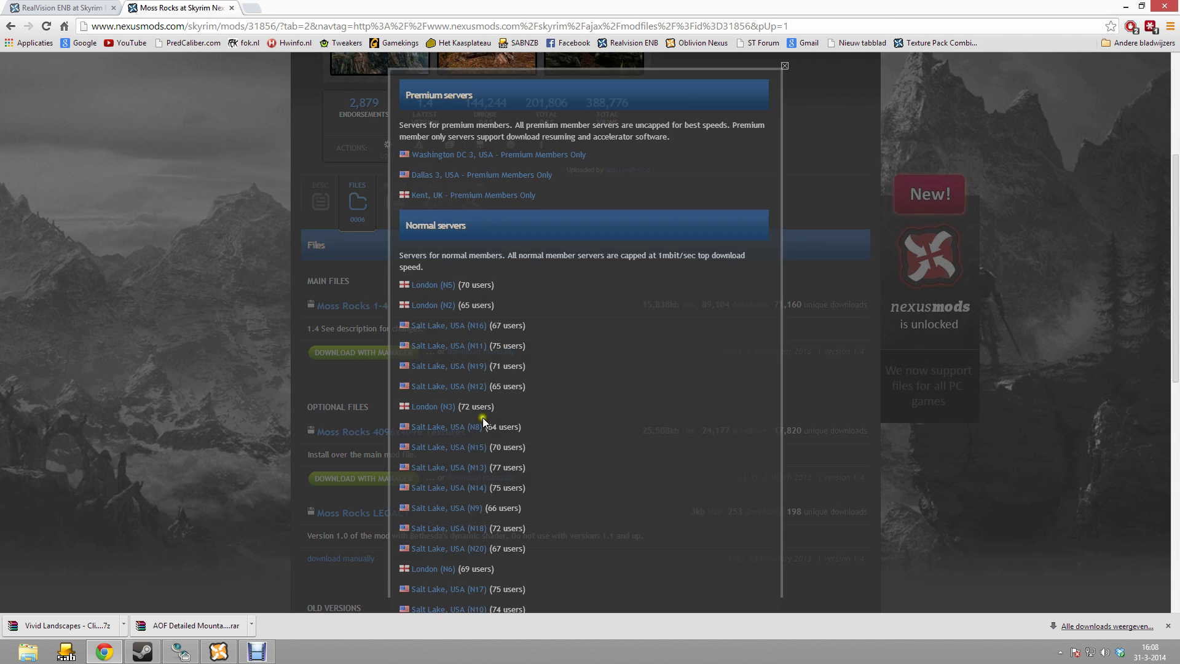
click(430, 305)
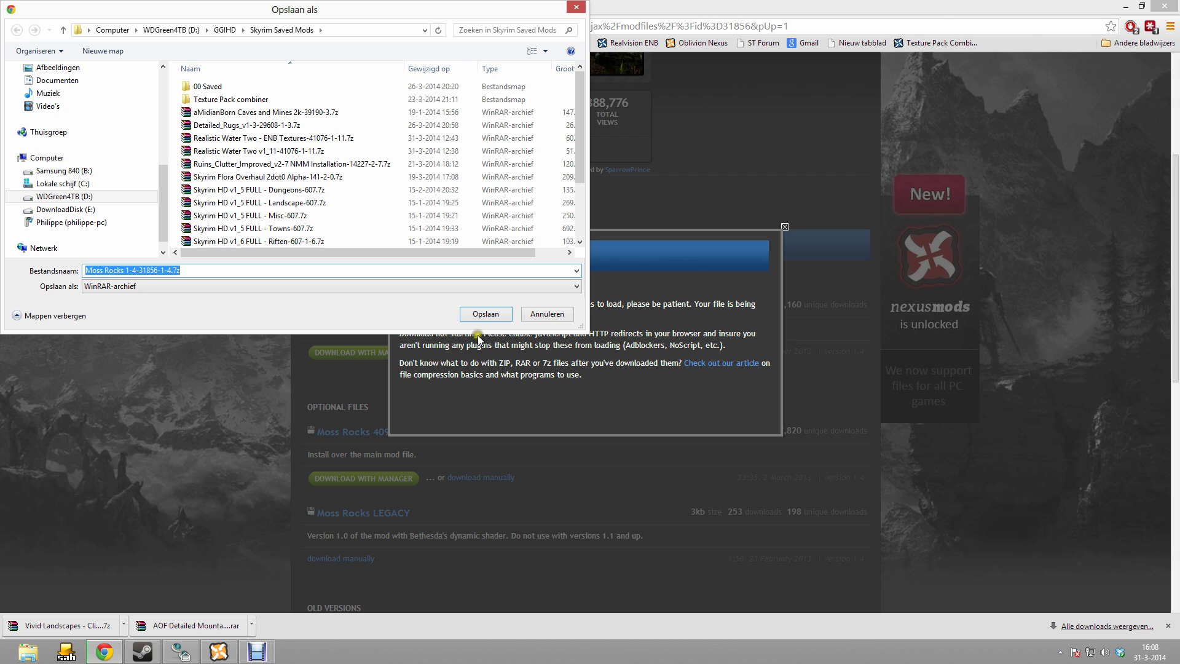
click(485, 314)
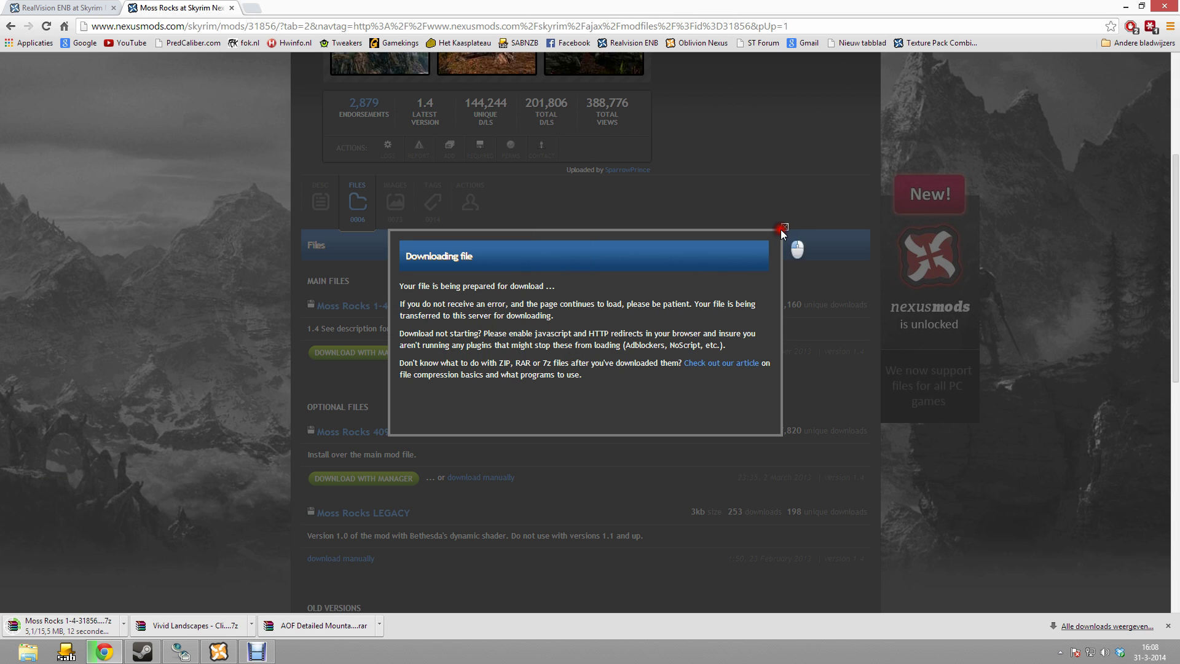
click(785, 227)
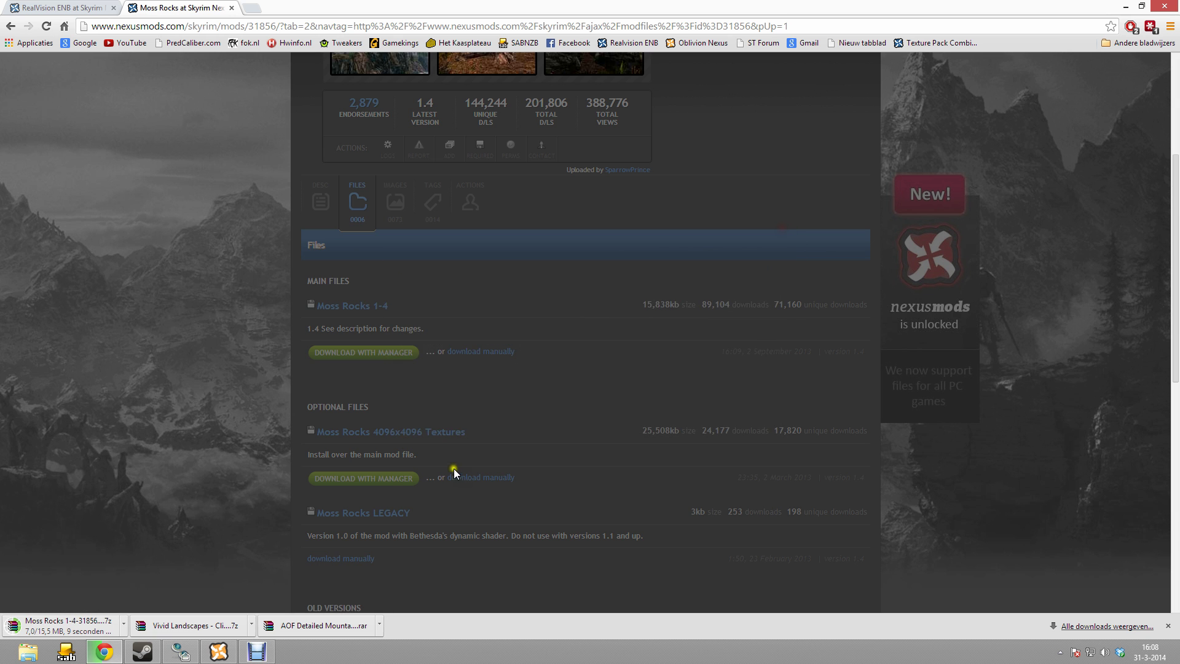
- Manually download the optional file Moss Rocks 4096x4096 Textures from a normal server and save the archive
click(458, 478)
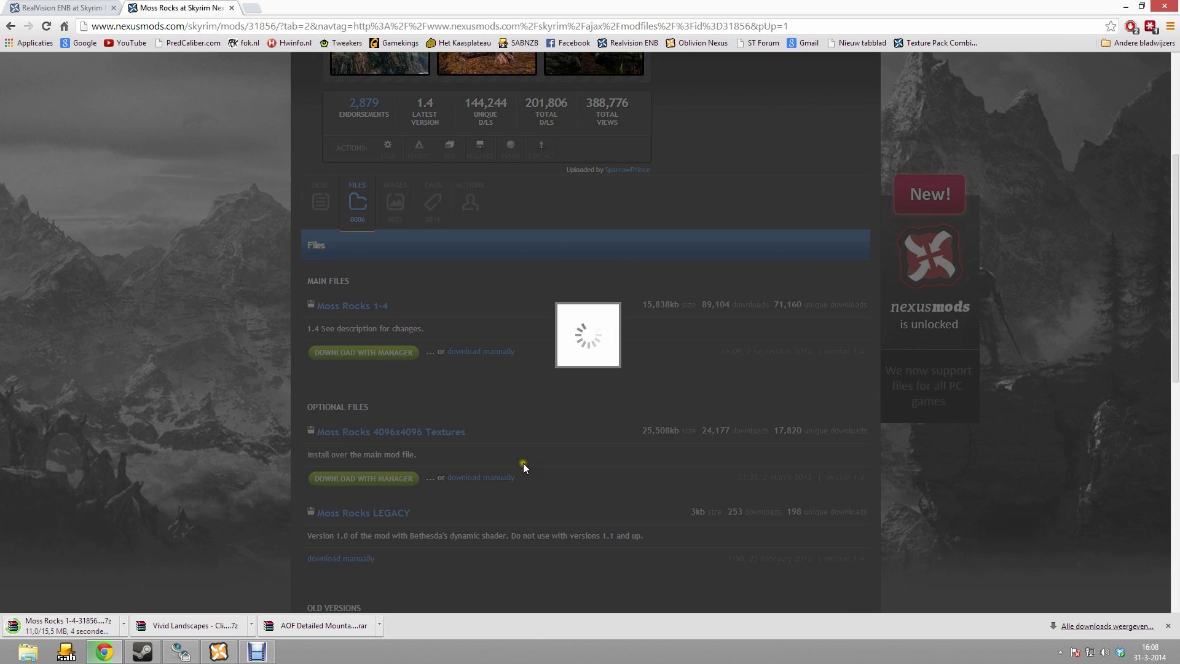
click(437, 372)
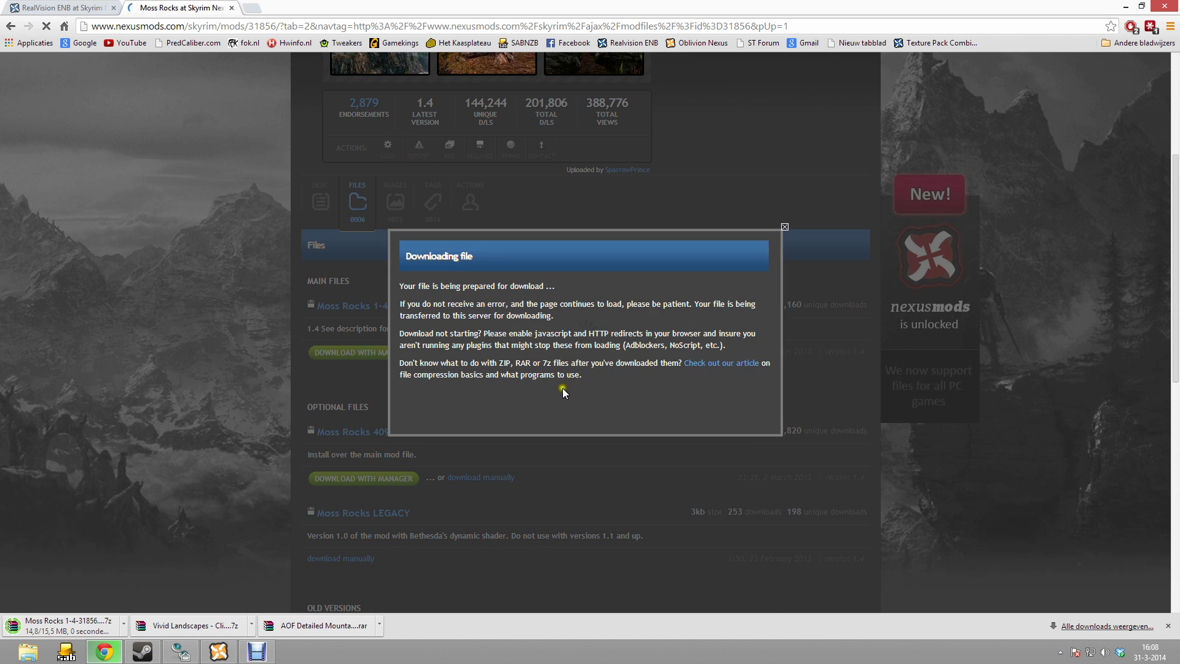
click(480, 316)
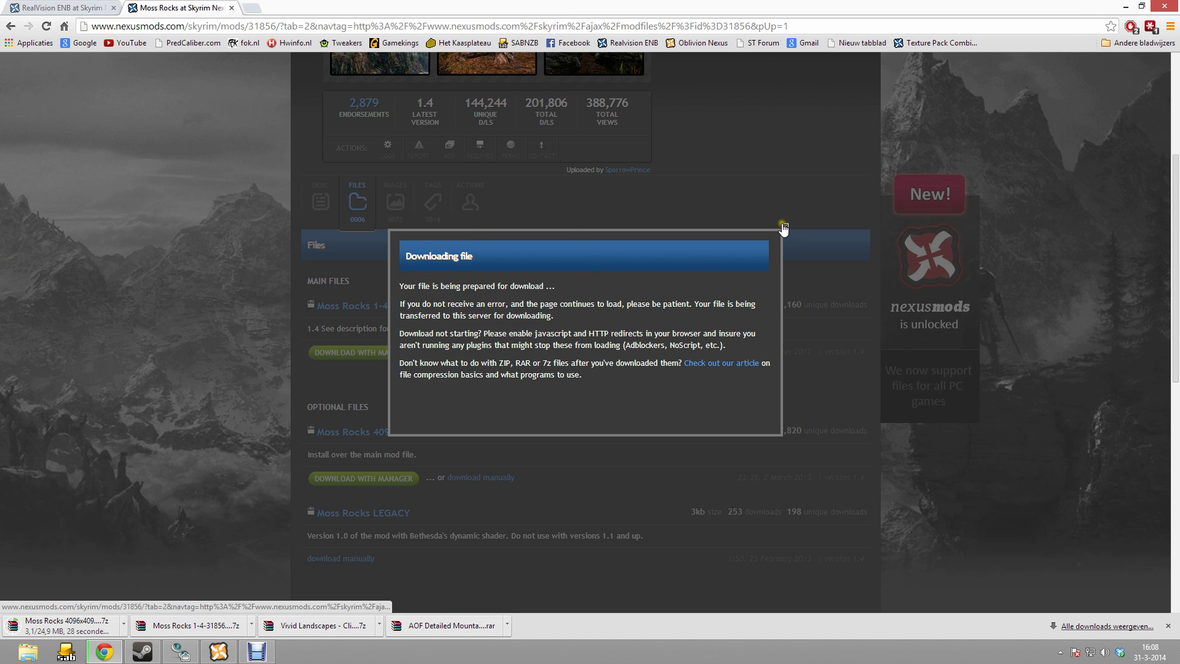
click(783, 226)
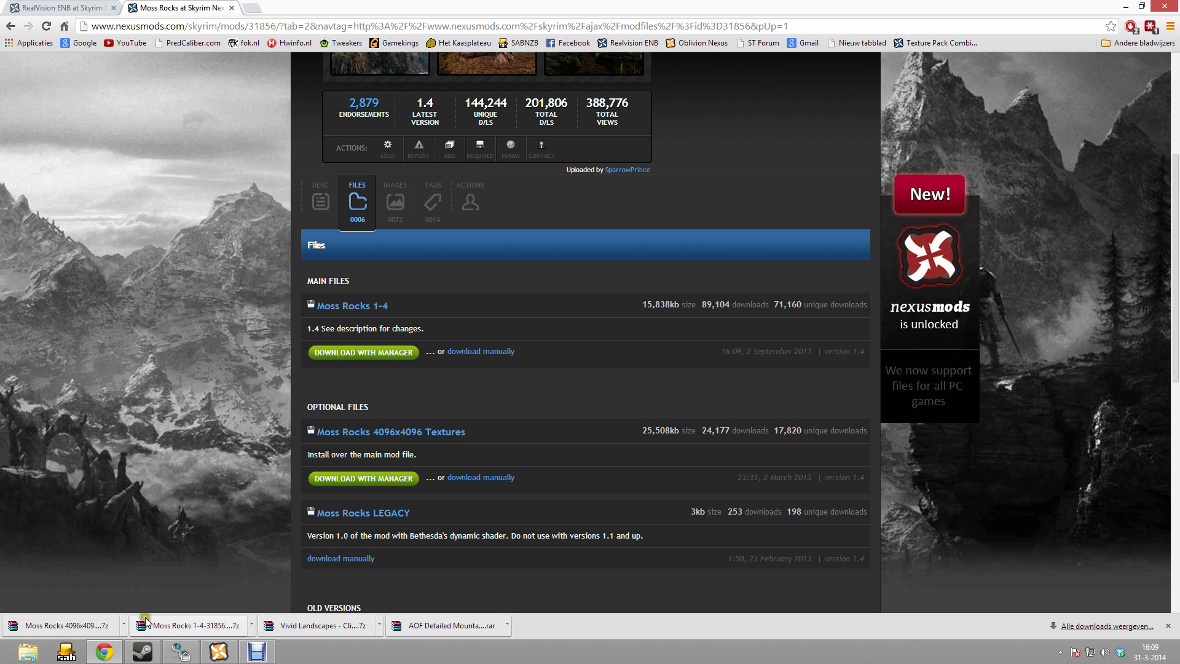
- Switch to Nexus Mod Manager and add the archive Moss Rocks 1-4-31856-1-4.7z to the mod list
click(218, 652)
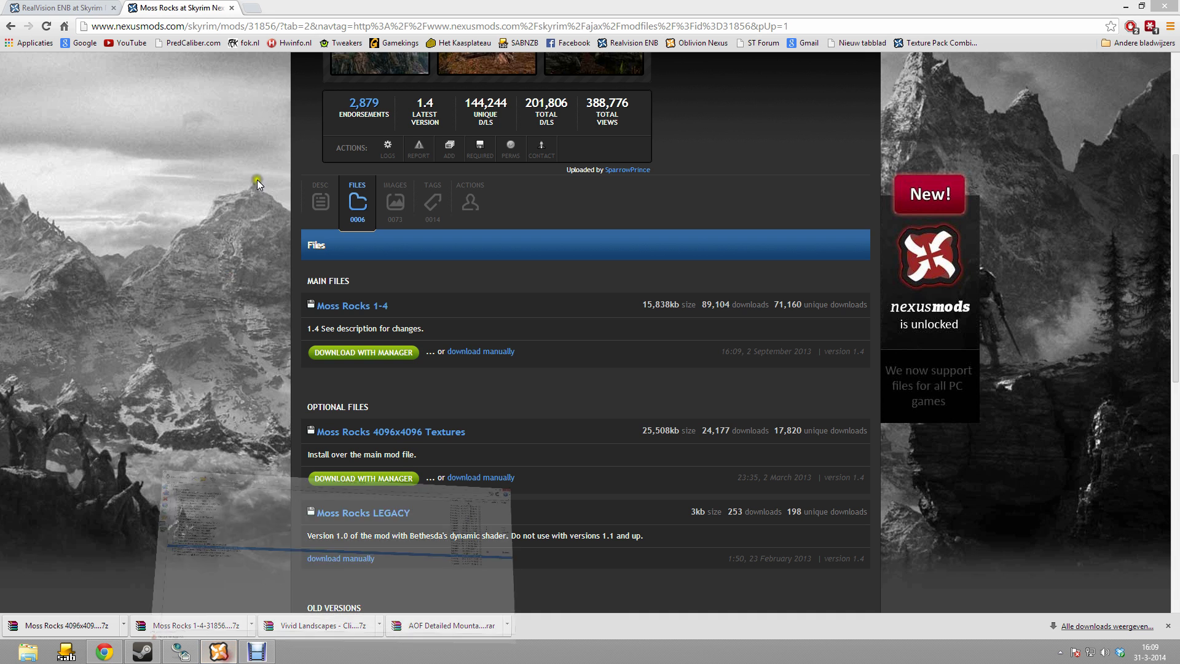
click(15, 89)
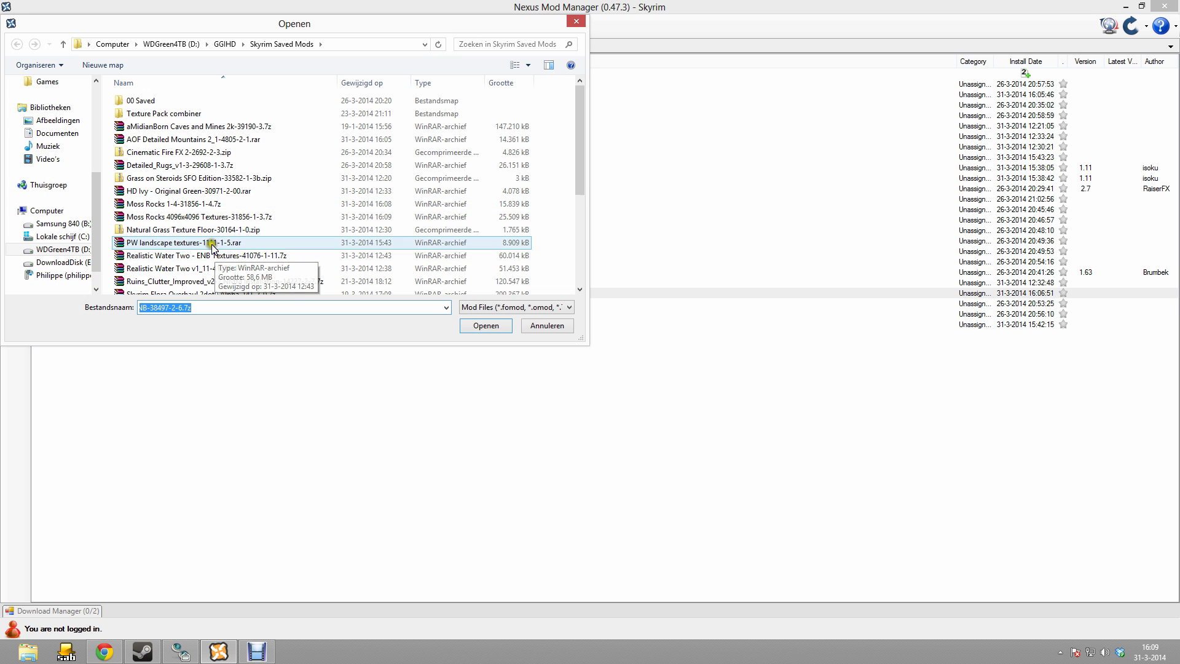
double_click(184, 204)
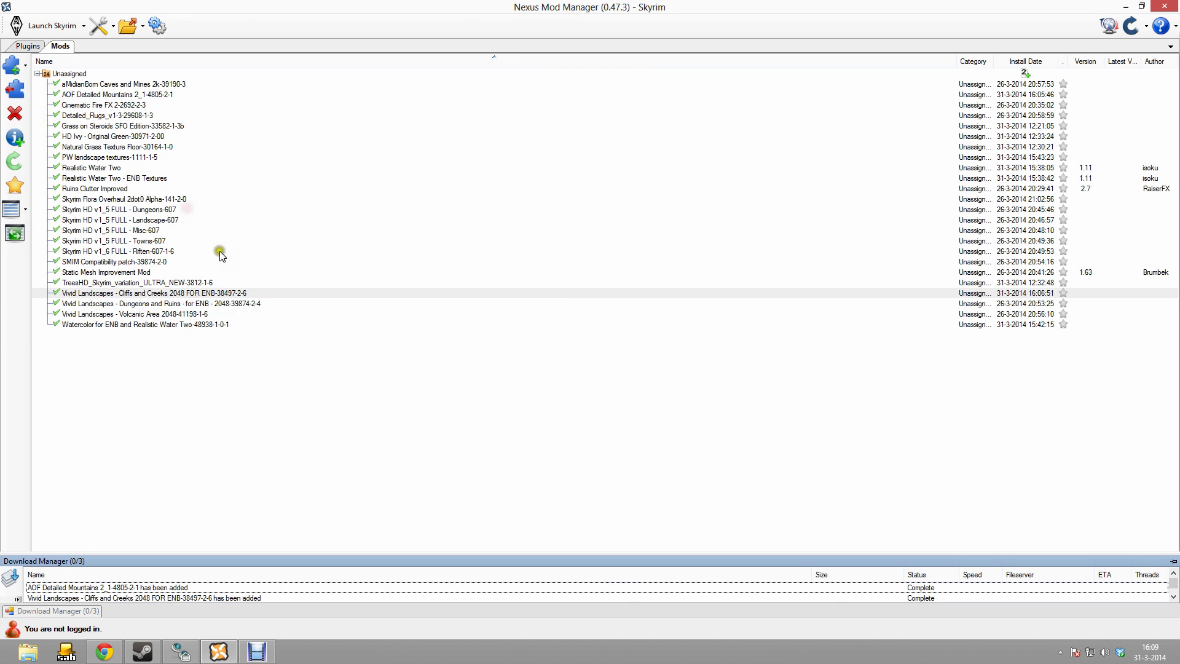
- Activate the Moss Rocks mod, choosing its Static Mesh Improvement Mod (SMIM) version in the install options
click(84, 147)
click(14, 89)
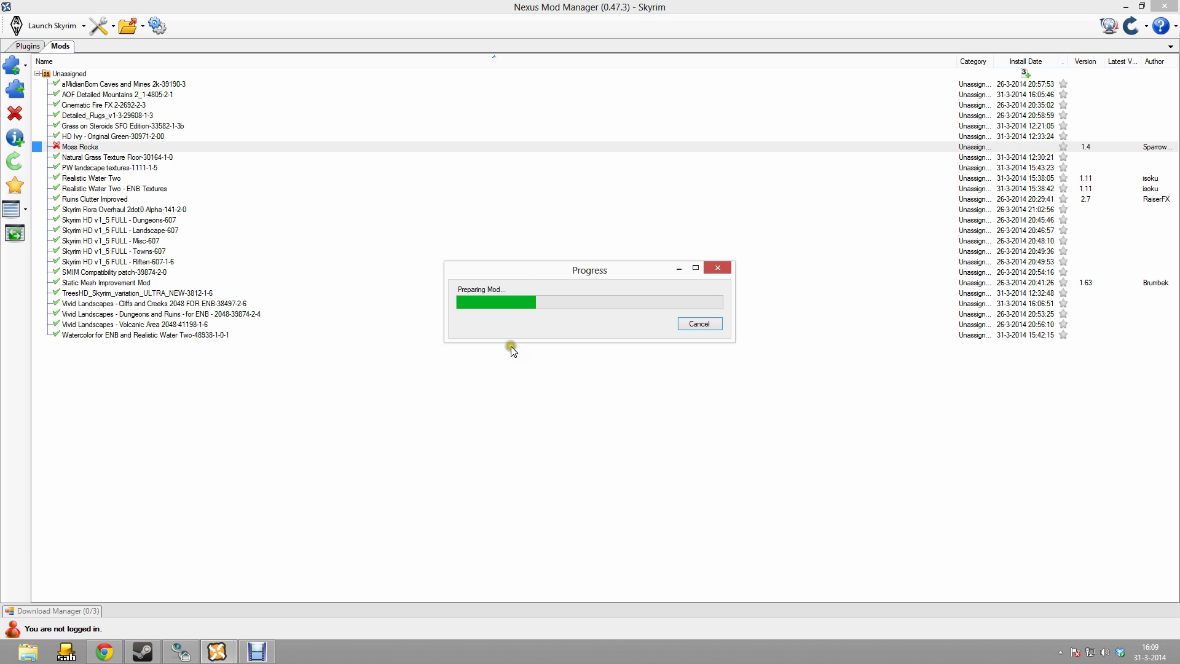
click(460, 238)
click(418, 238)
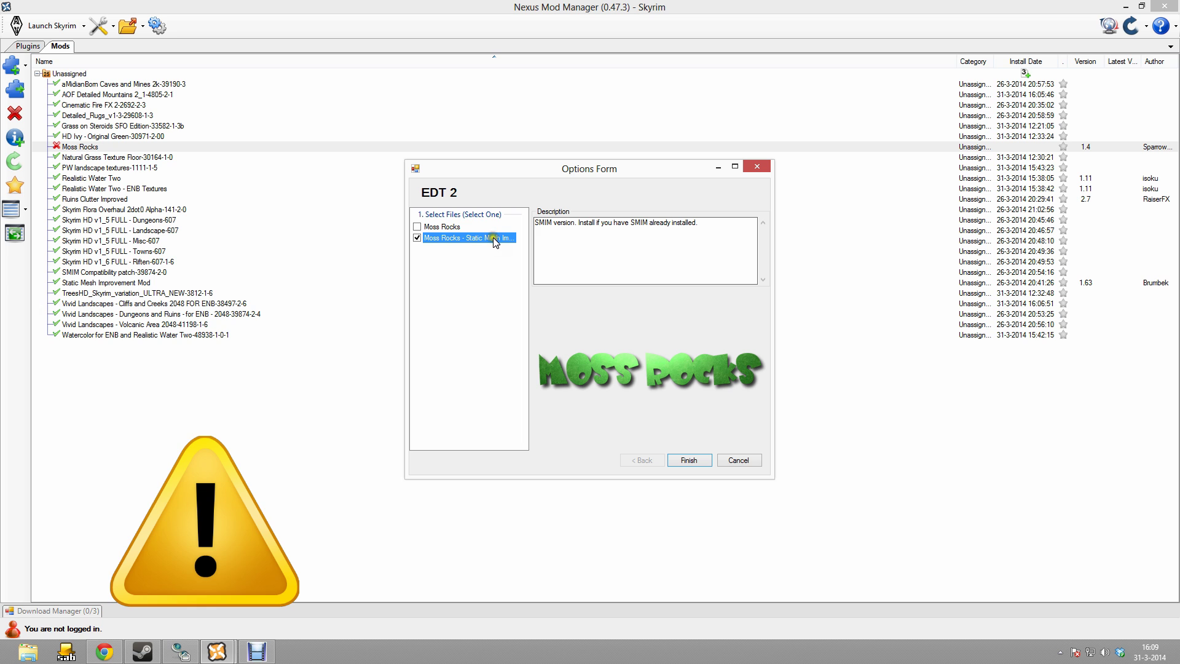
click(442, 228)
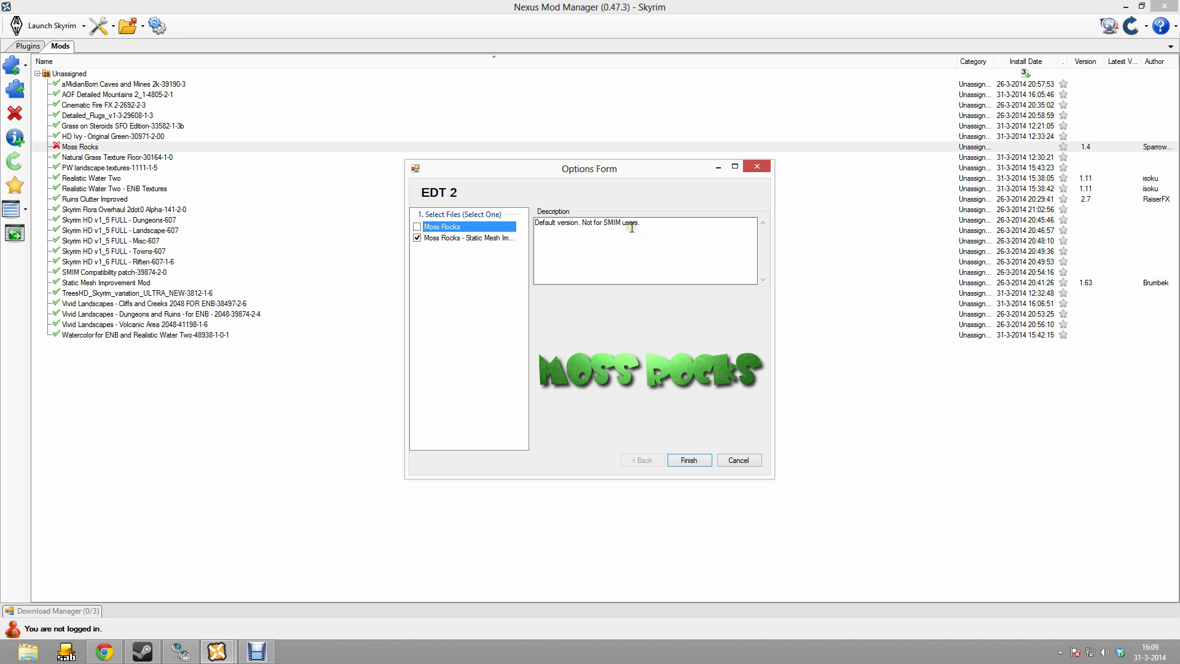
click(466, 239)
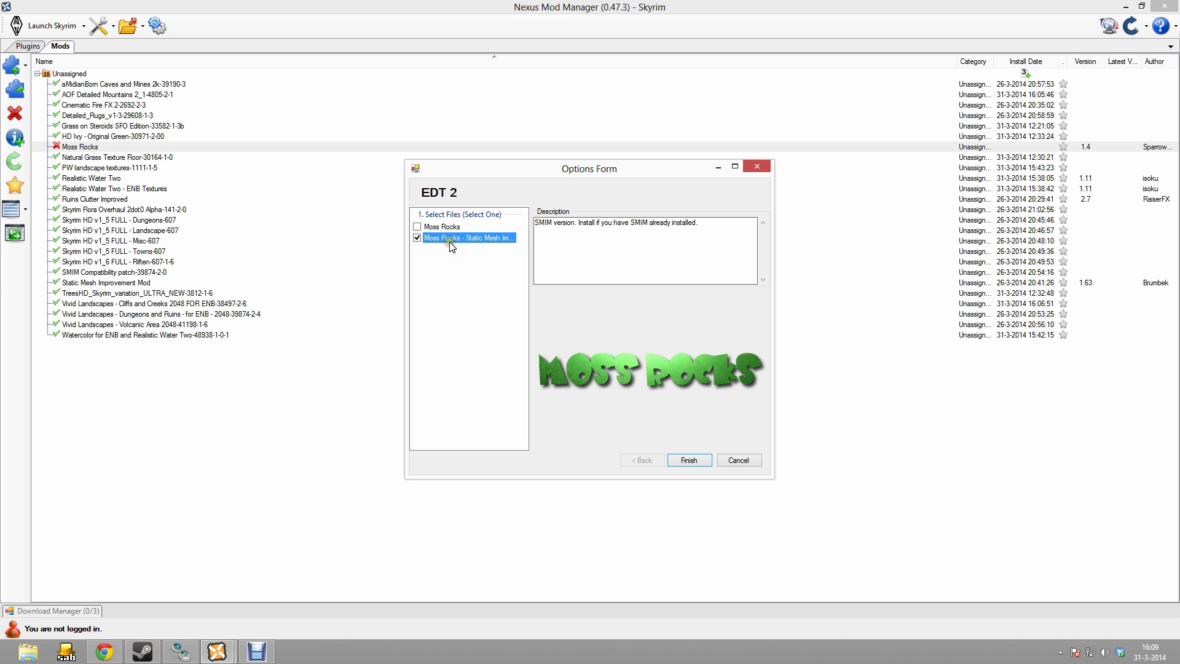
click(683, 460)
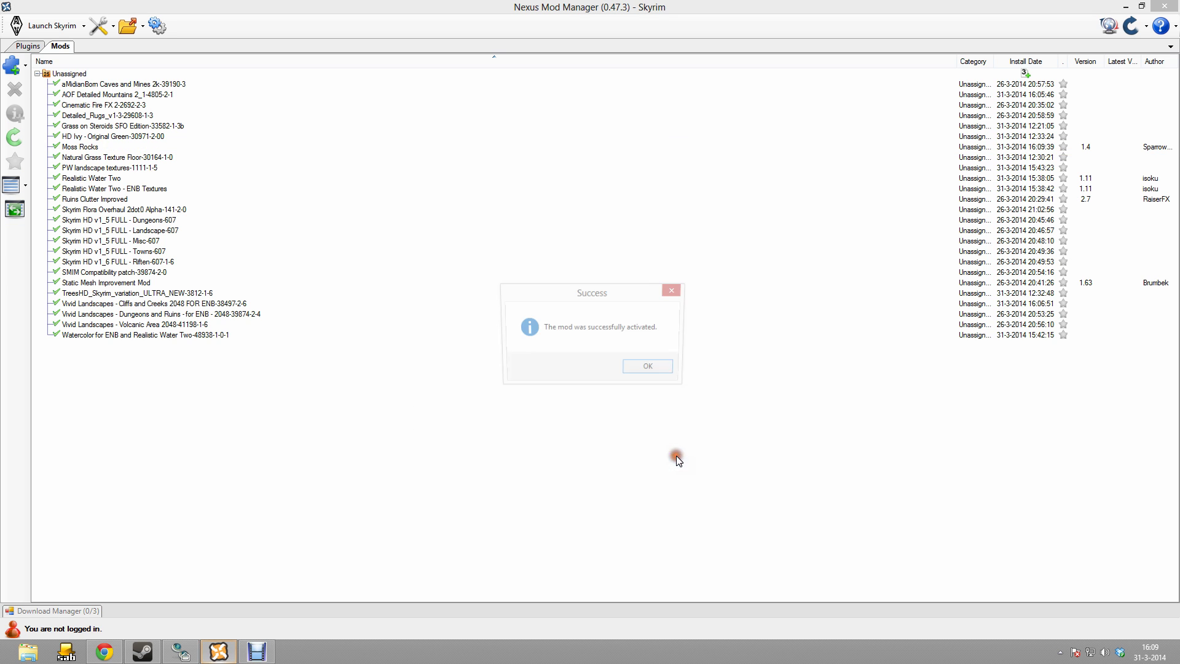
click(650, 367)
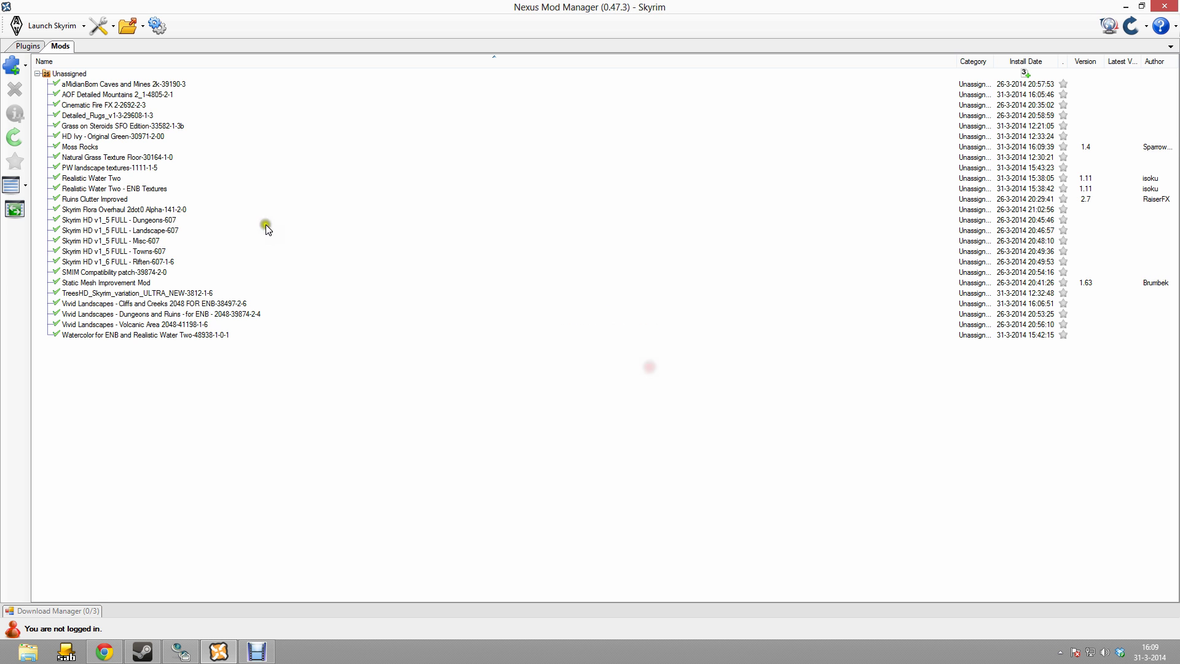
- Add the archive Moss Rocks 4096x4096 Textures-31856-1-3.7z to the mod list and activate it
click(12, 64)
click(220, 204)
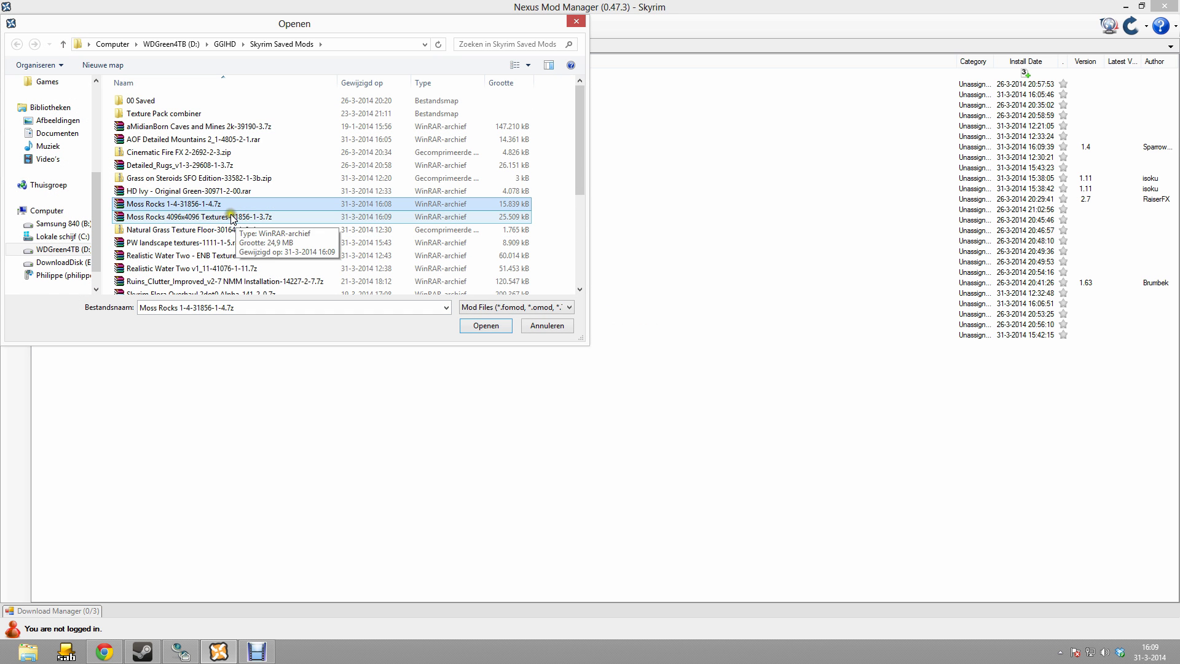
double_click(184, 219)
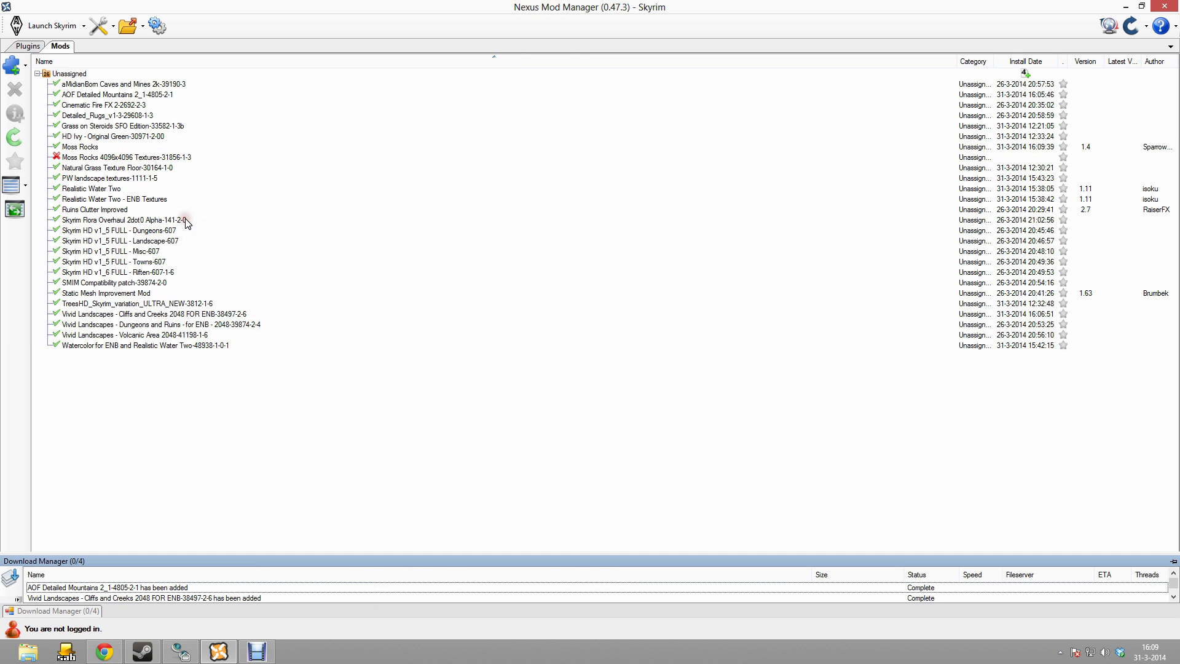
double_click(153, 158)
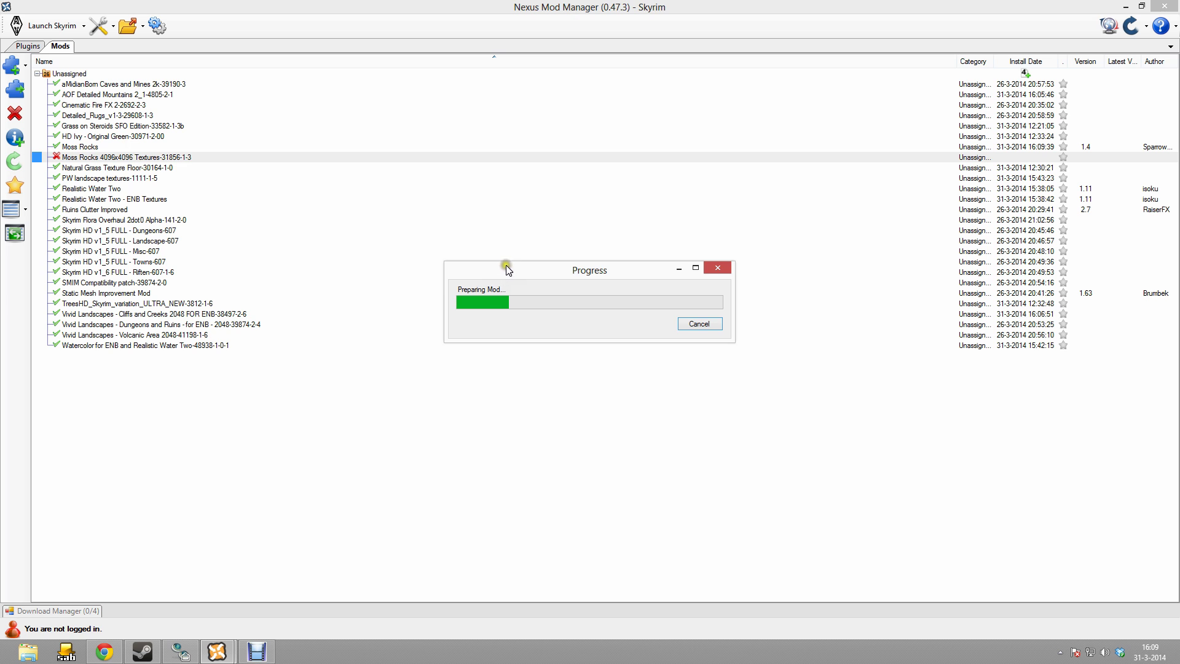
click(639, 369)
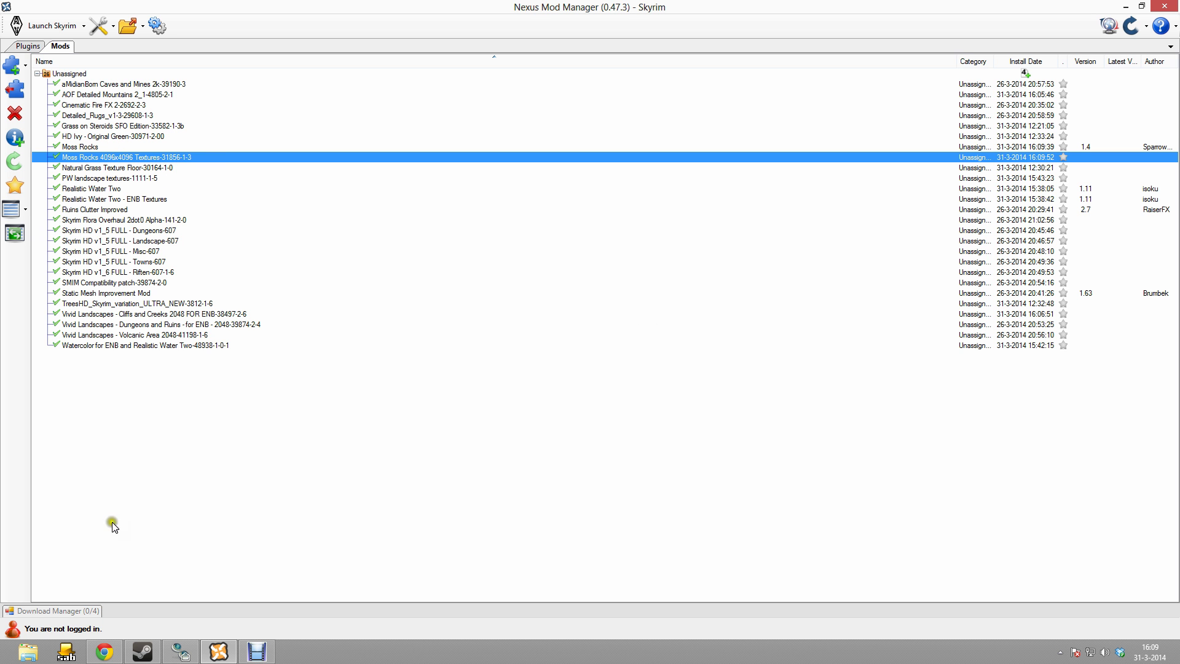
- Switch to Chrome, close the Moss Rocks page and open the files list of Vivid Landscapes - Tundra Moss Revised from the recommended mods
click(104, 651)
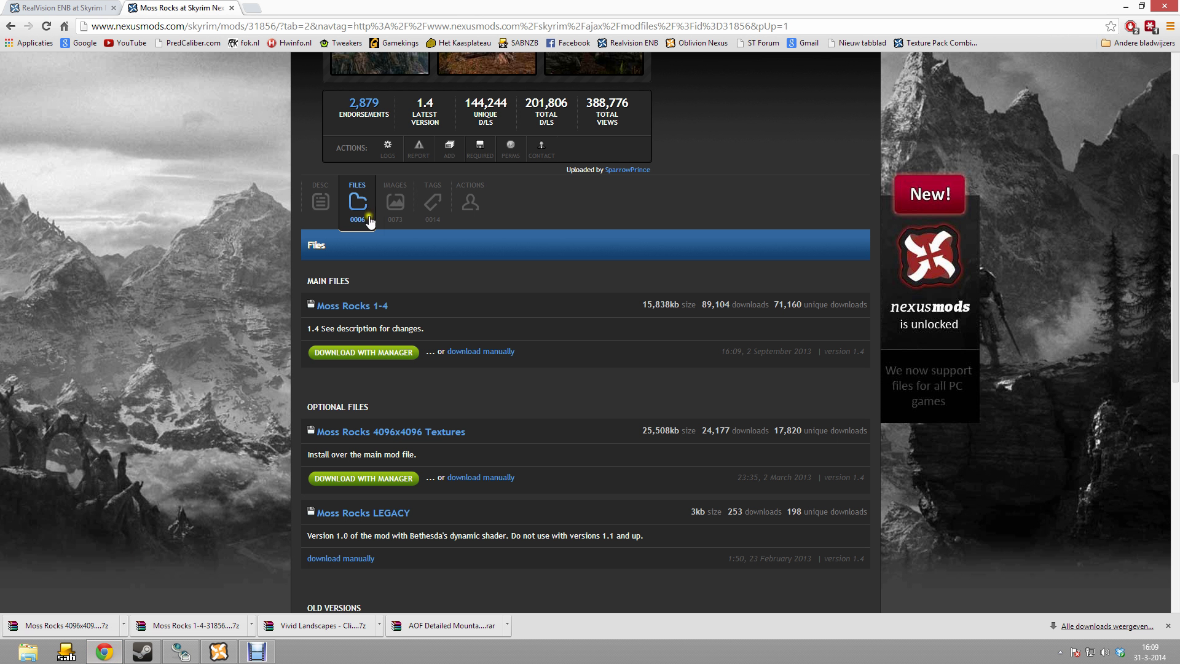
click(231, 7)
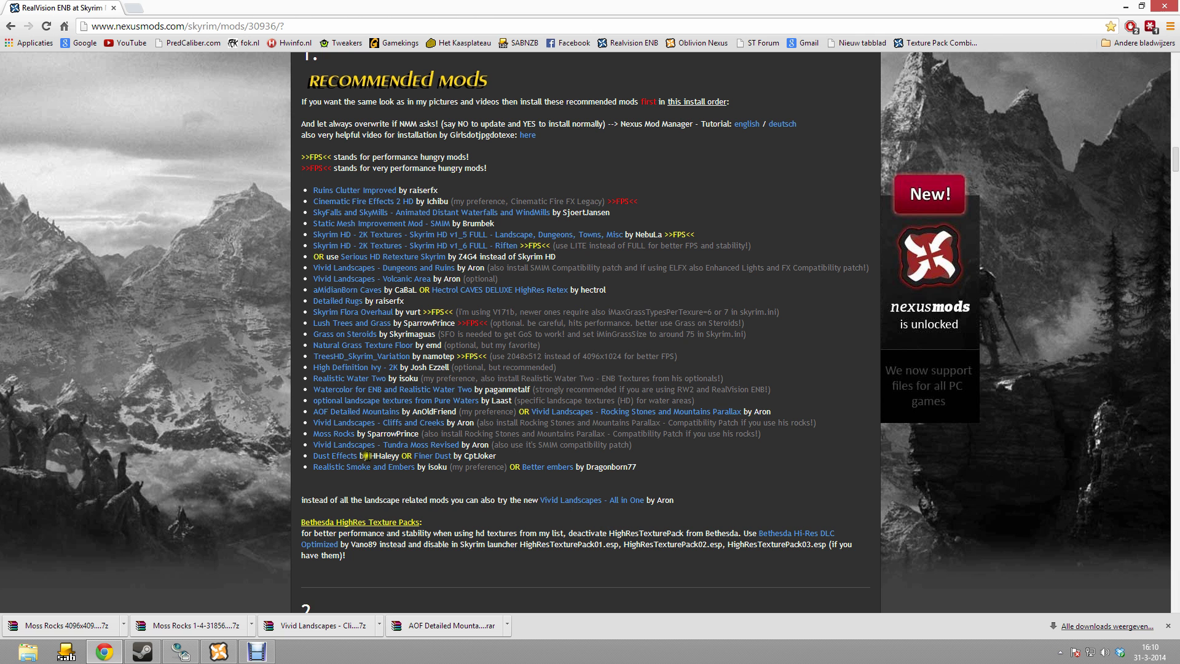
right_click(338, 447)
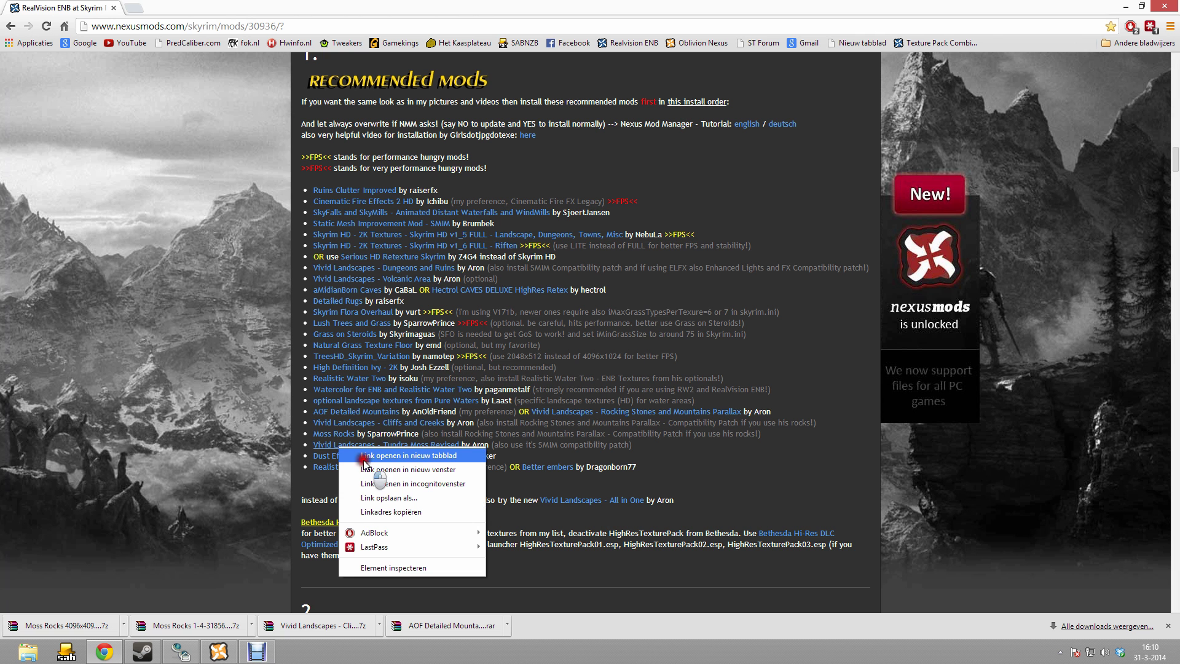
click(400, 457)
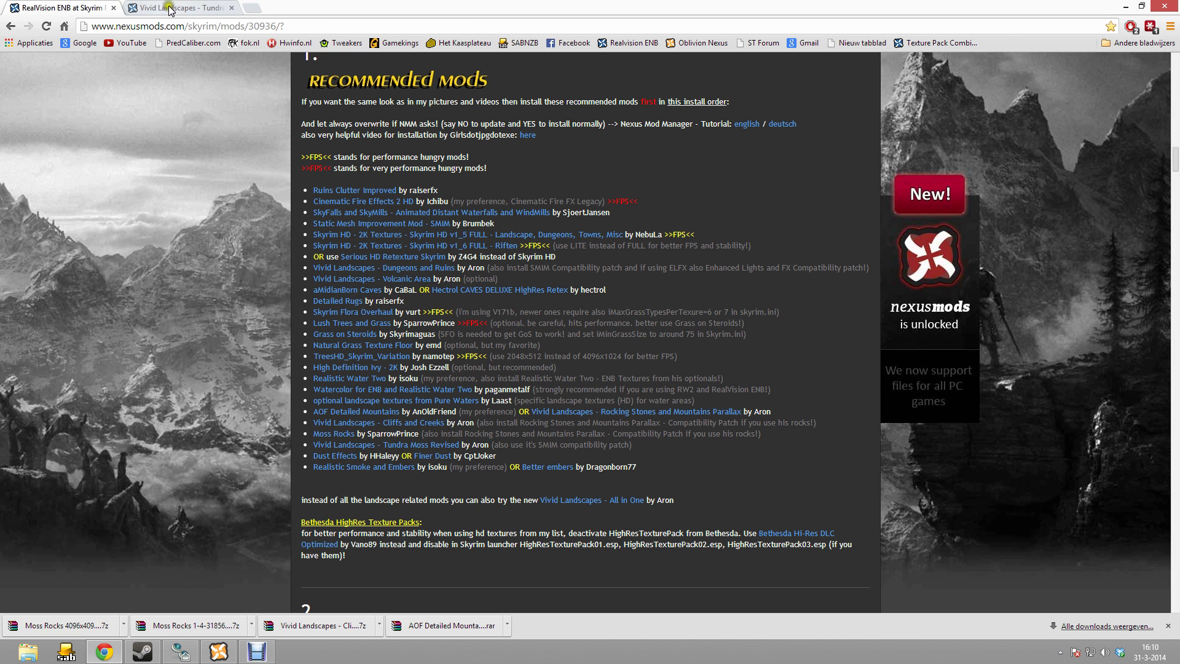
click(172, 9)
scroll(425, 314, down, 3)
click(355, 243)
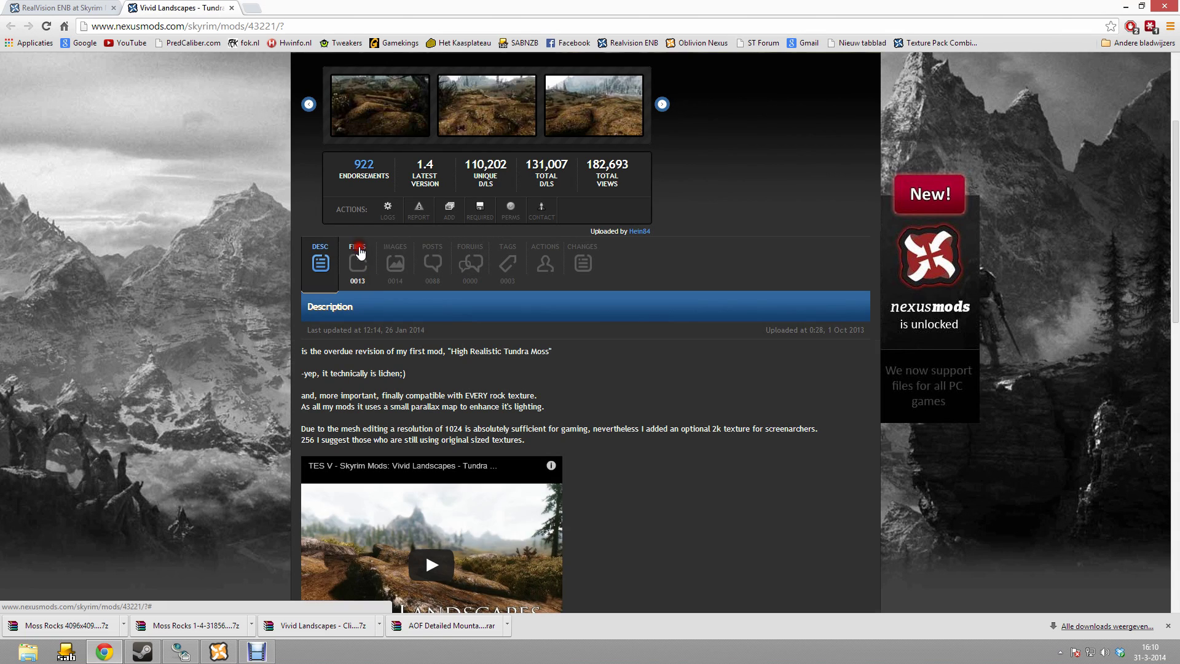
- Manually download the main file Vivid Landscapes - Tundra Moss Revised - yellow 1024 from the London (N5) server and save the archive
scroll(576, 330, down, 2)
scroll(576, 334, down, 1)
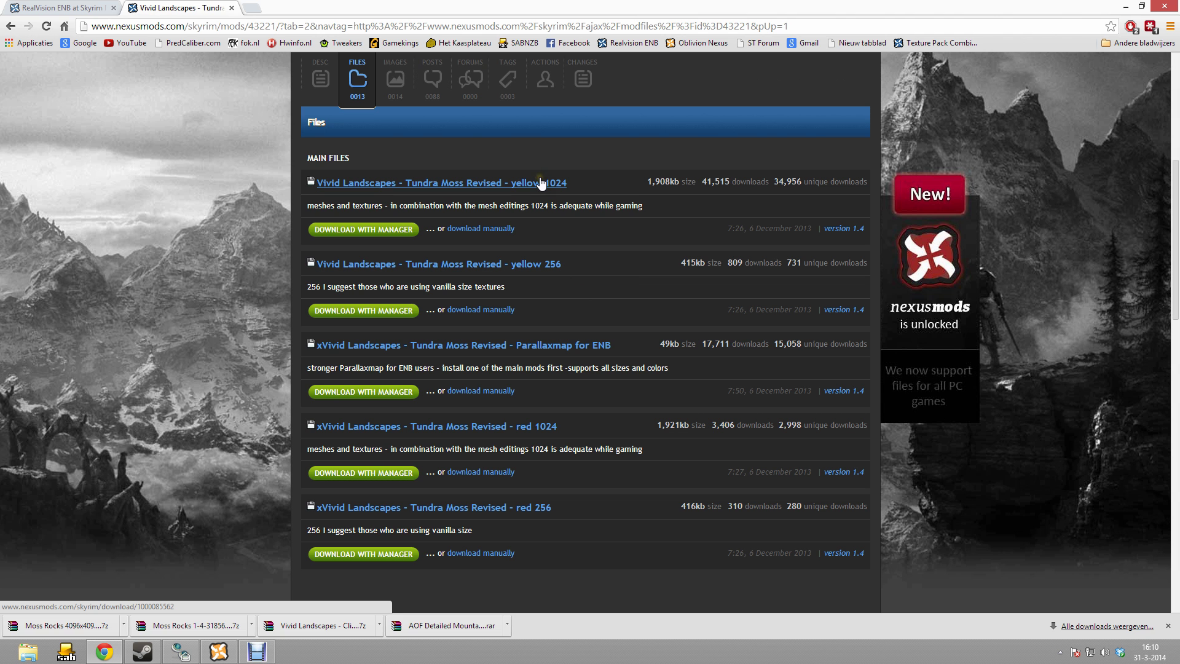
click(492, 229)
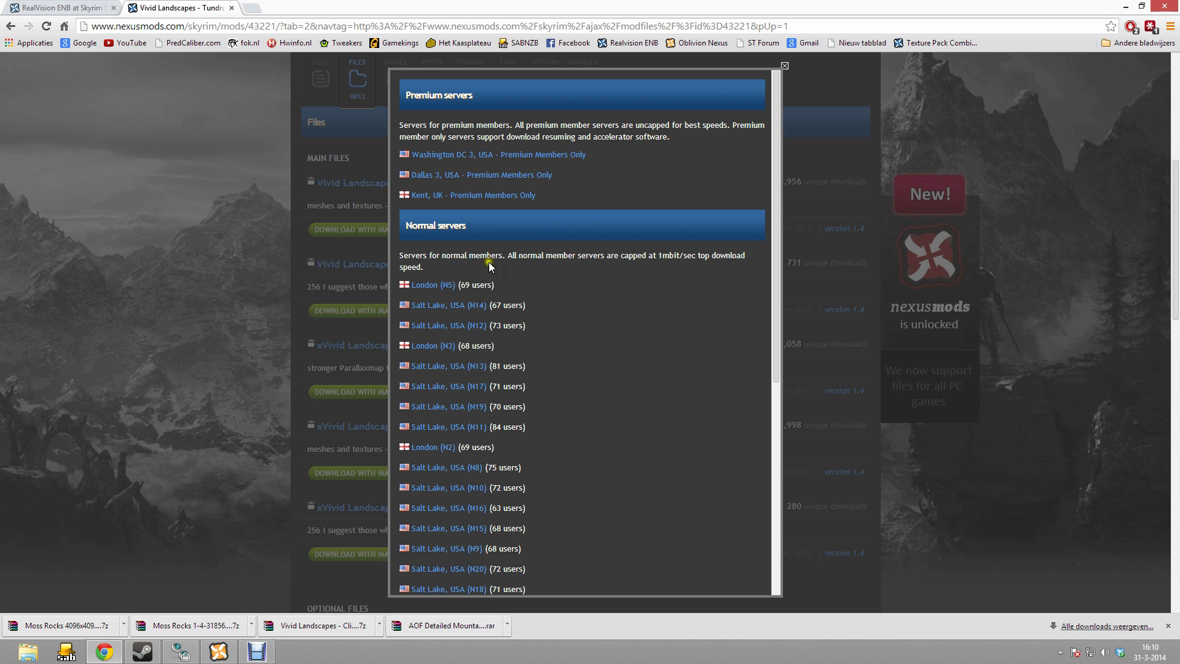
click(443, 286)
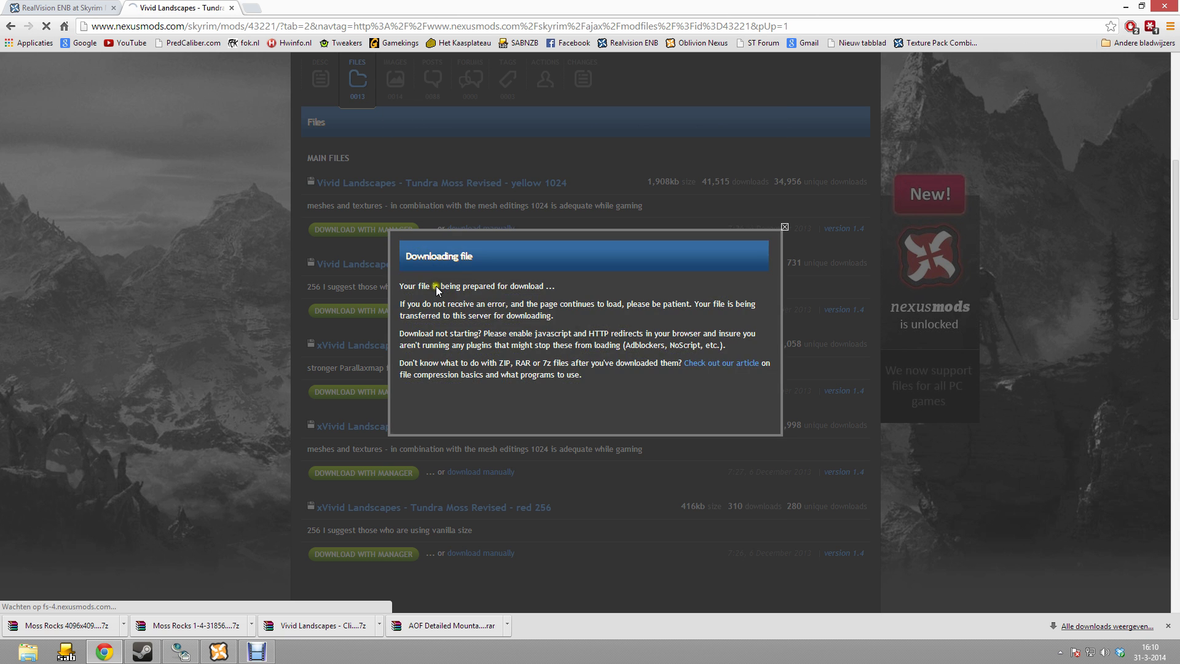
click(486, 315)
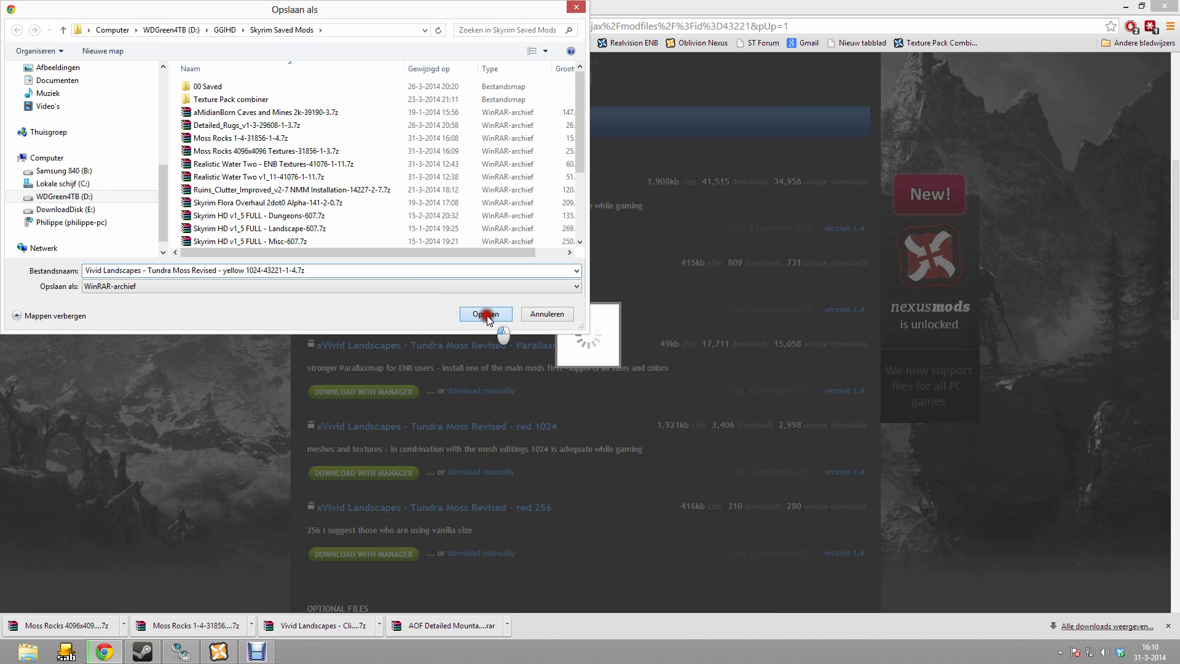
- Manually download the optional file SMIM compatibility patch from the London (N2) server and save the archive
scroll(632, 355, down, 2)
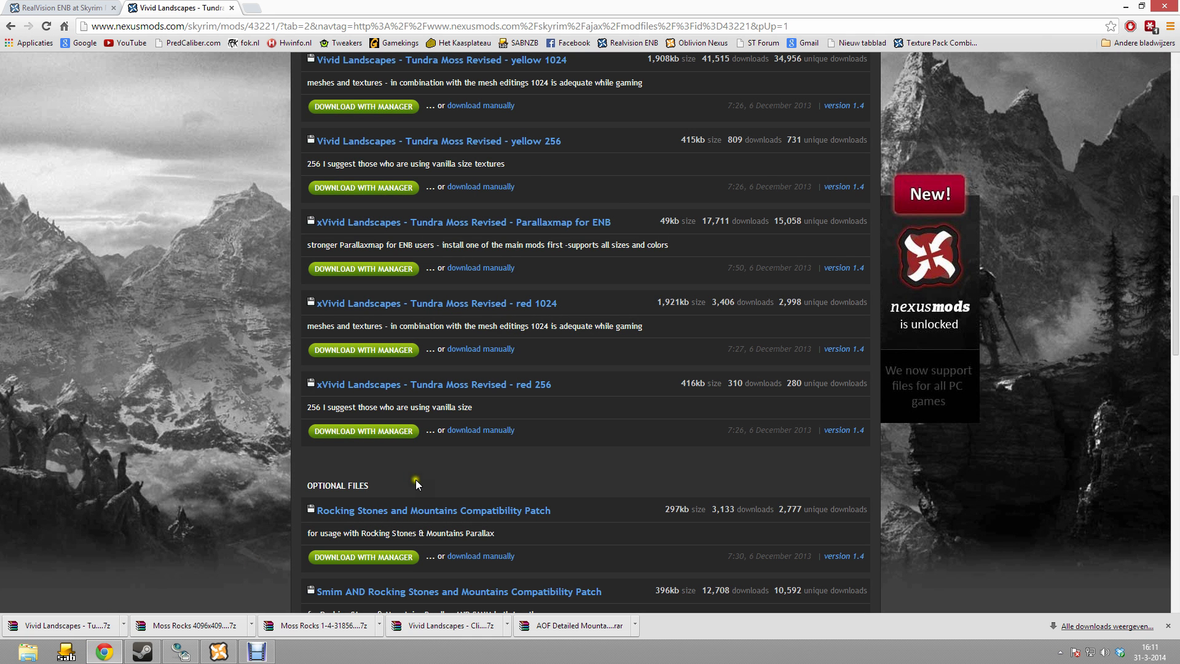
scroll(577, 520, down, 4)
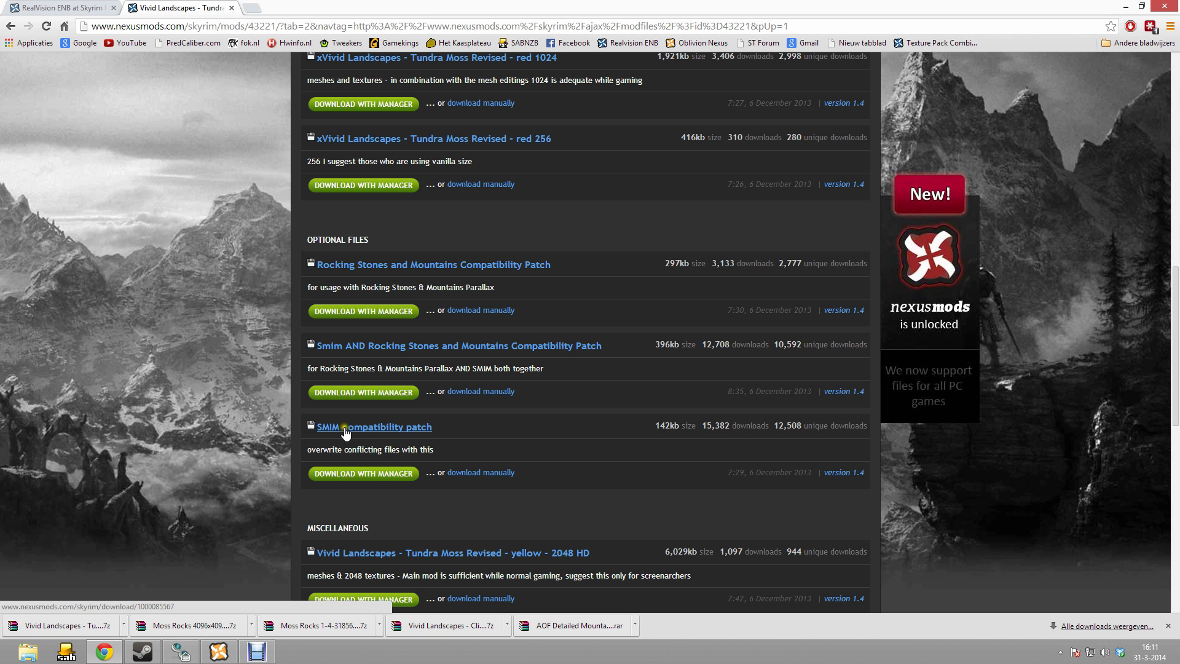
click(480, 473)
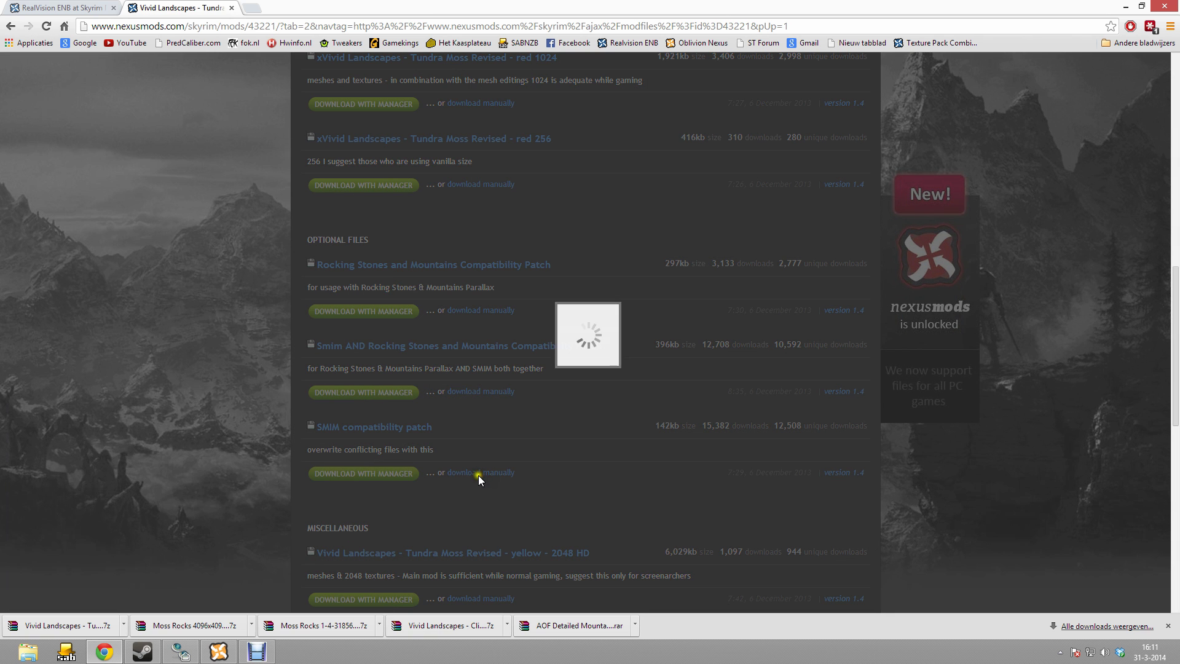
click(433, 327)
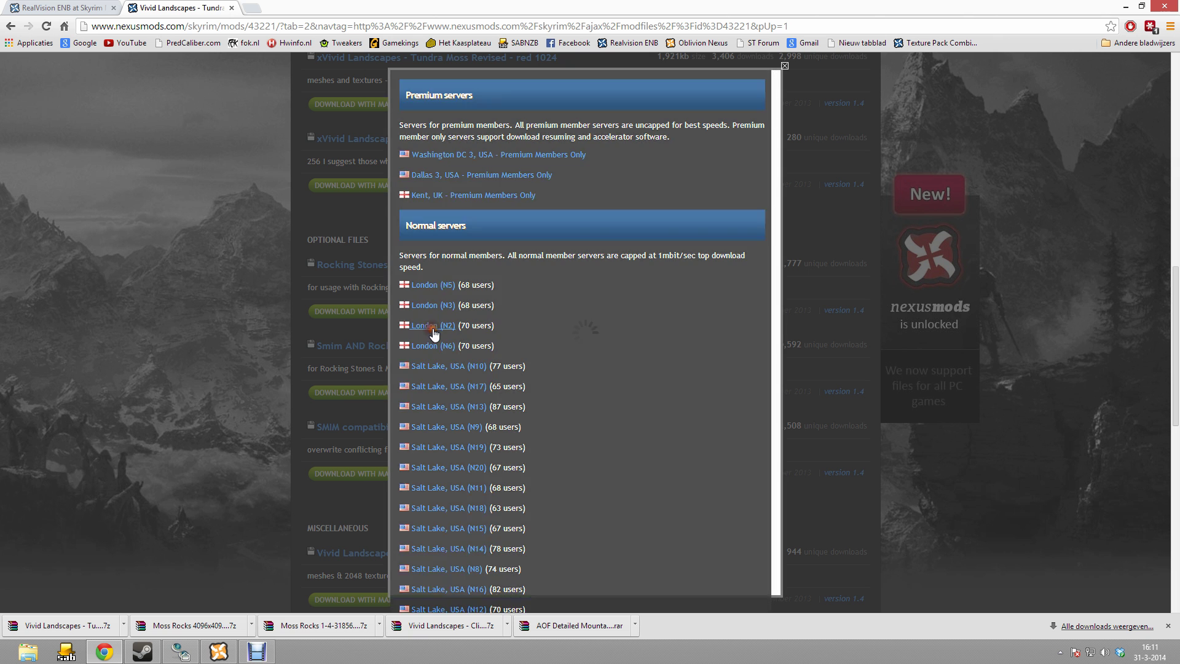
click(485, 314)
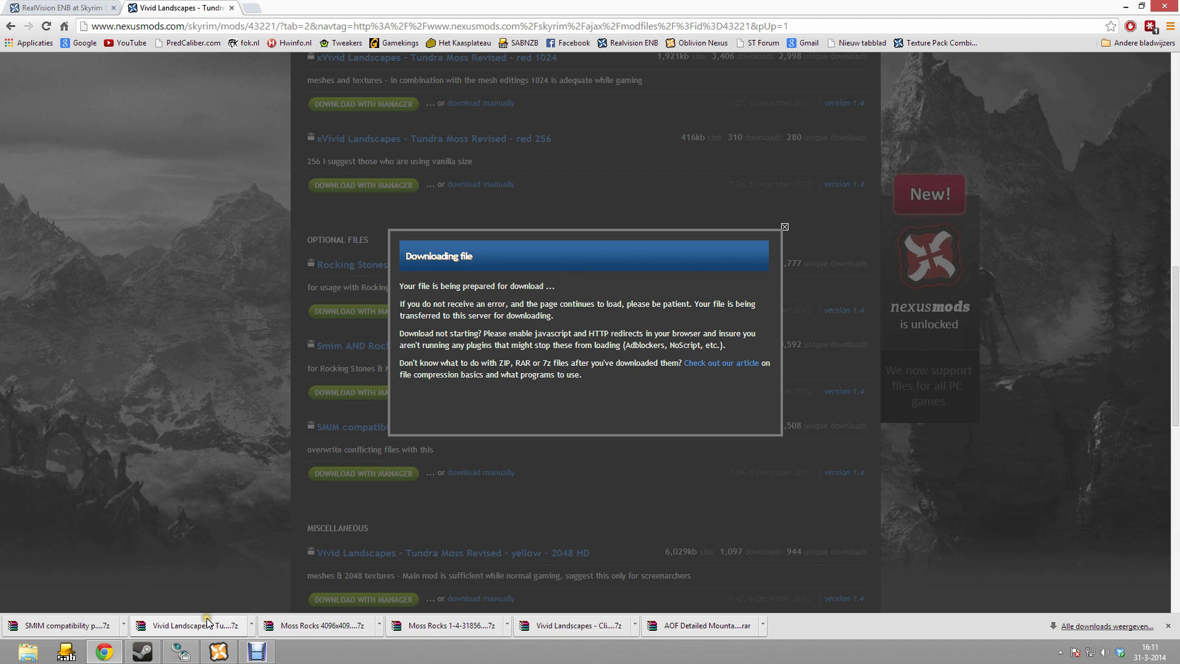
click(219, 653)
click(10, 65)
click(265, 202)
scroll(246, 234, down, 5)
double_click(242, 262)
- Activate the Tundra Moss Revised mod, declining the upgrade so it installs normally and overwriting all conflicting files
click(123, 335)
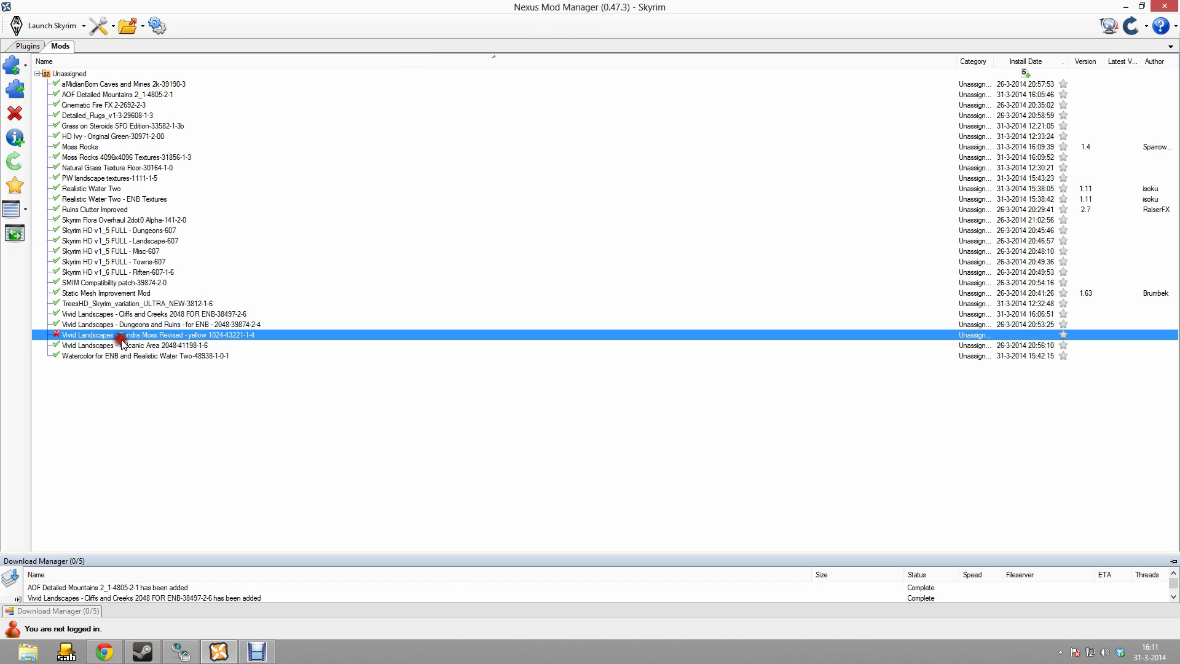
click(14, 90)
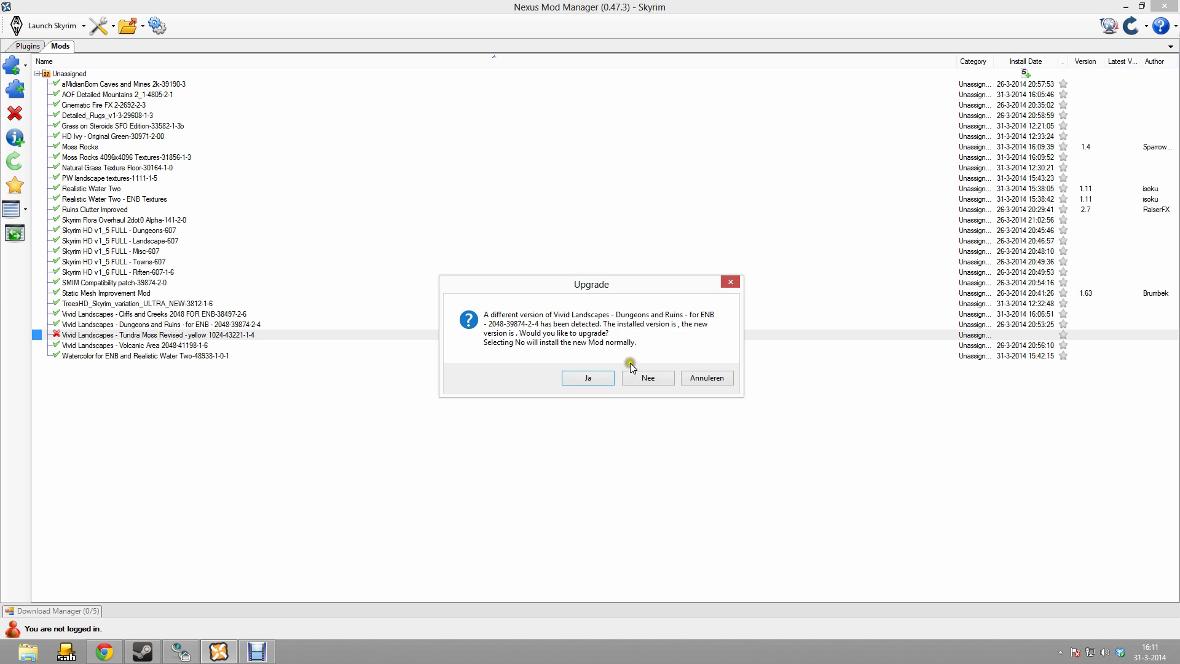
click(641, 379)
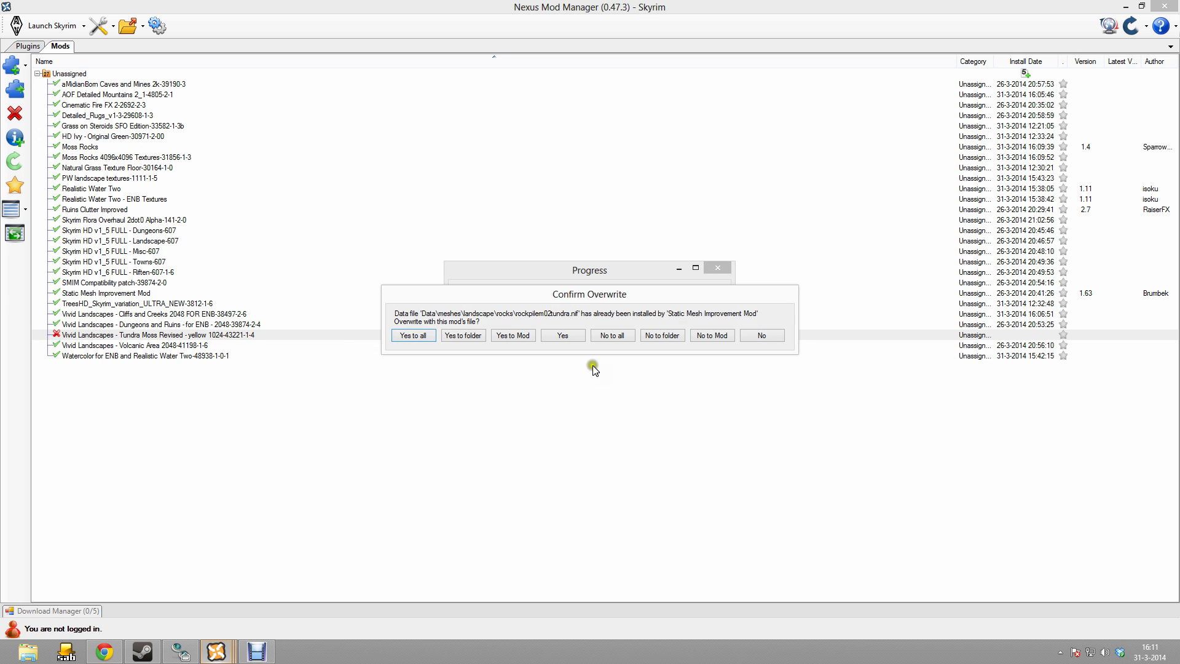
click(409, 337)
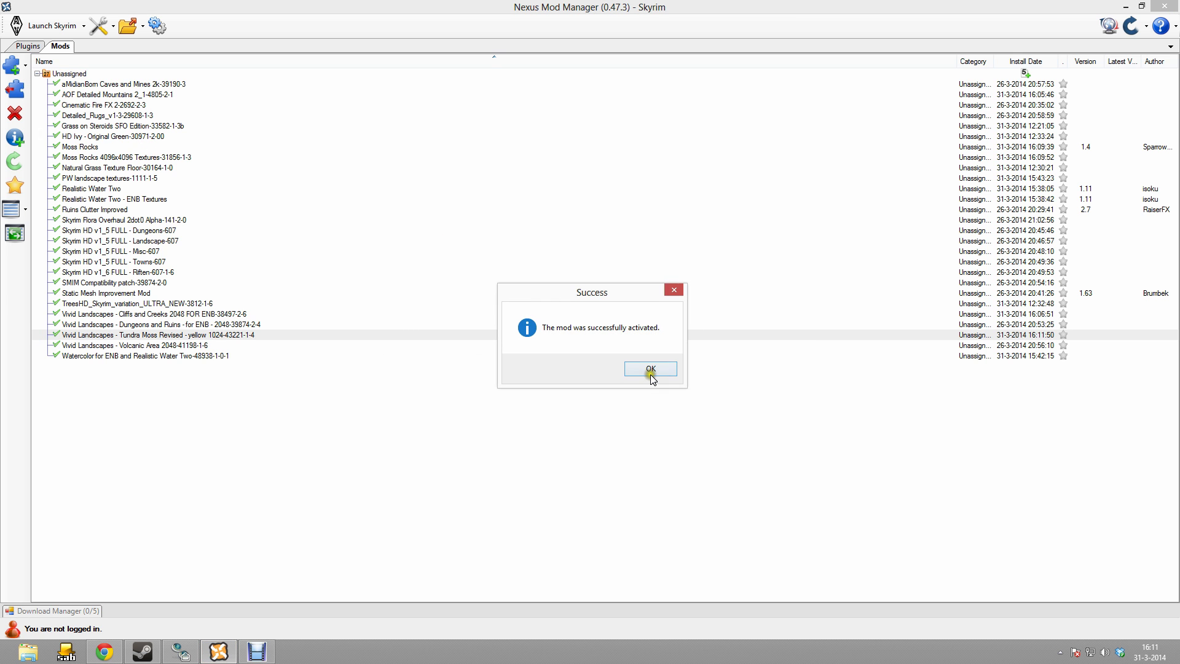
click(649, 368)
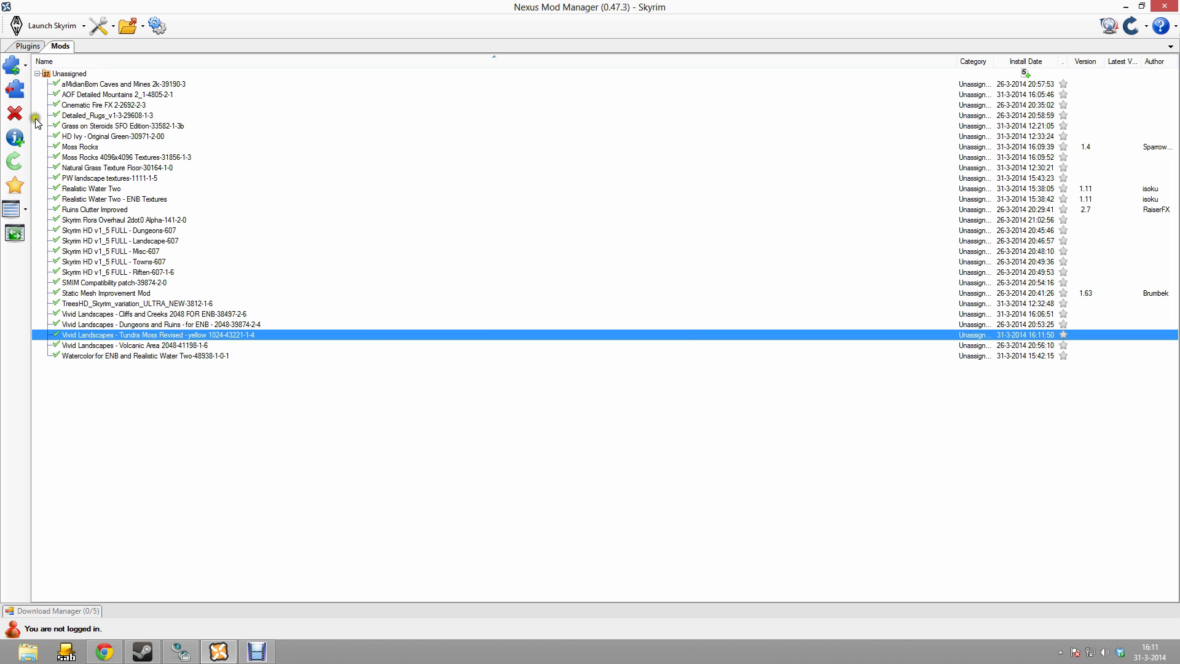
- Check the downloaded patch's file name in Chrome and add SMIM compatibility patch-43221-1-4.7z to the Nexus Mod Manager mod list
click(11, 64)
click(237, 191)
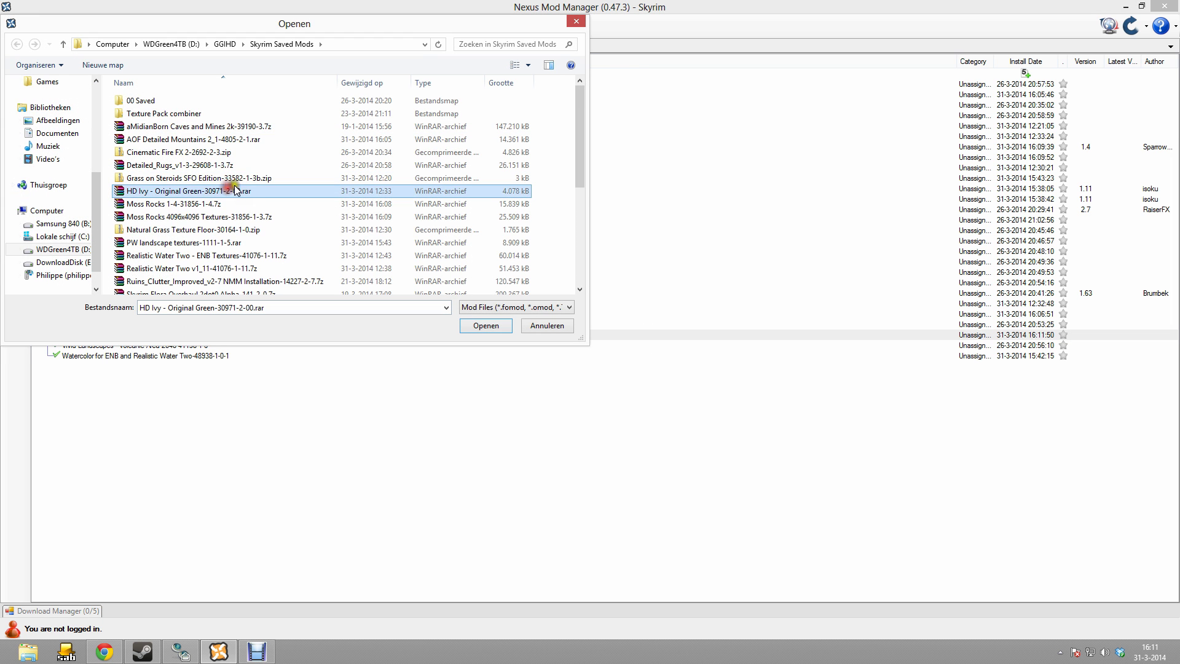
scroll(237, 191, down, 5)
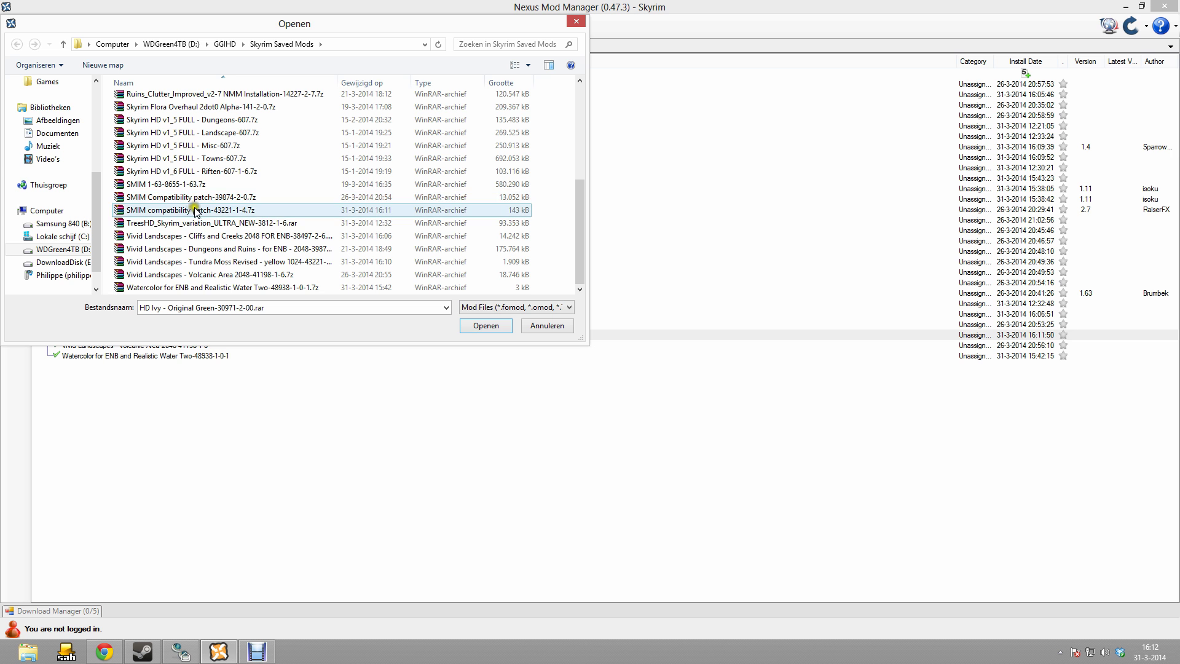
click(116, 640)
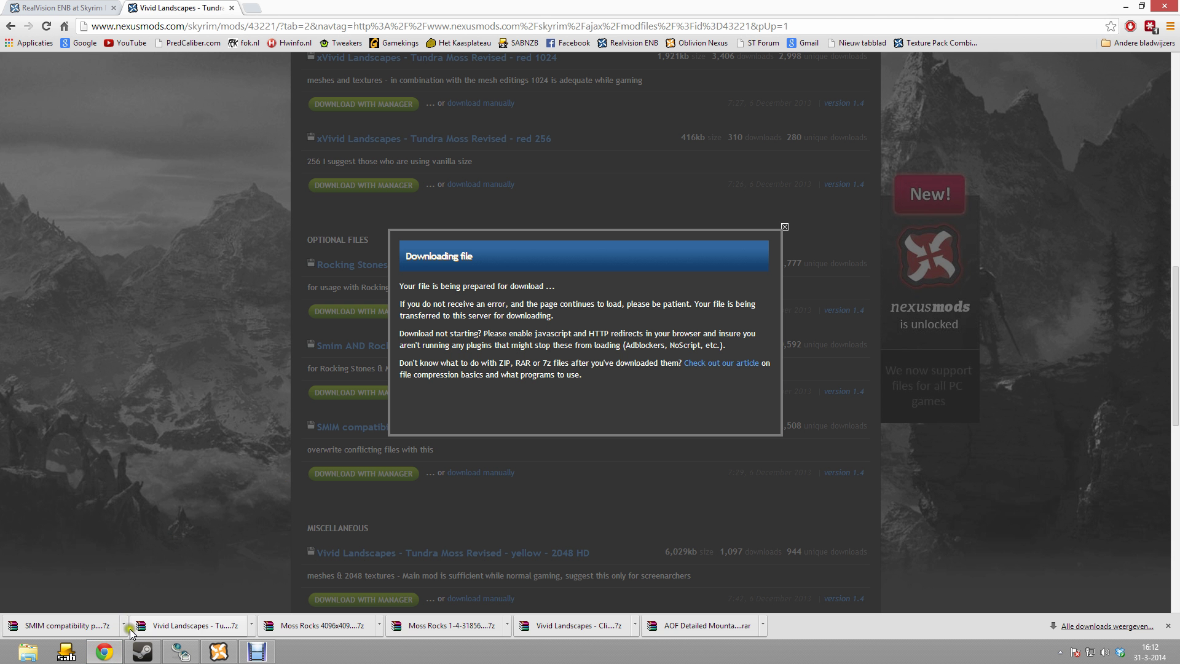
click(90, 625)
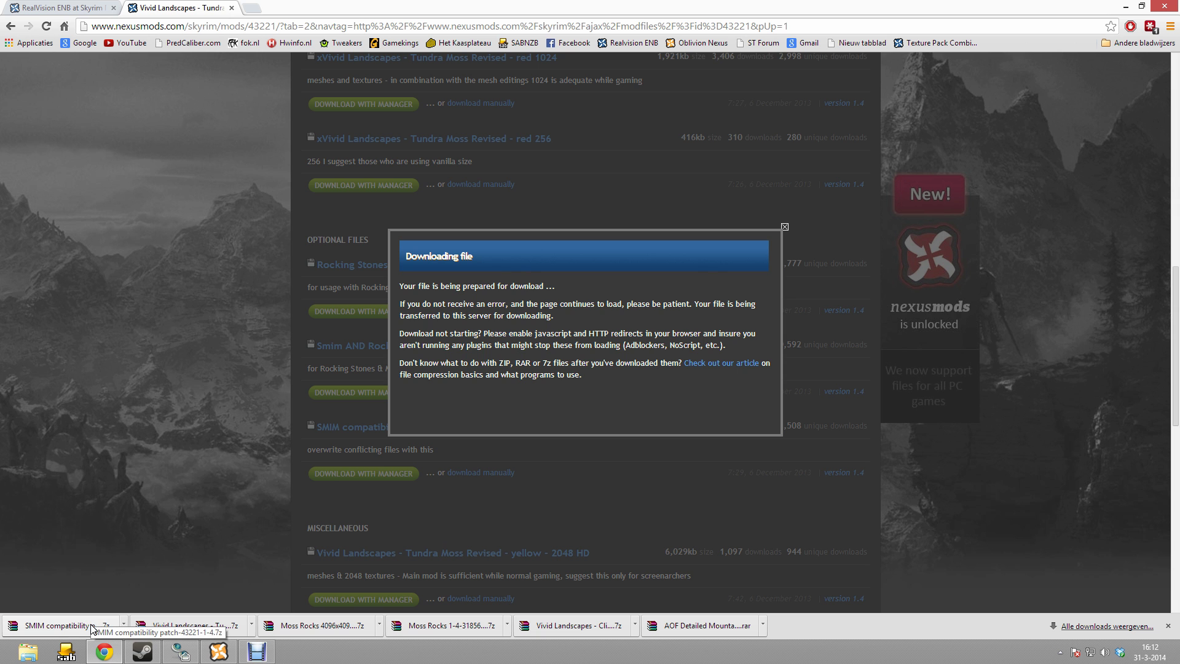
click(213, 655)
click(244, 210)
click(483, 326)
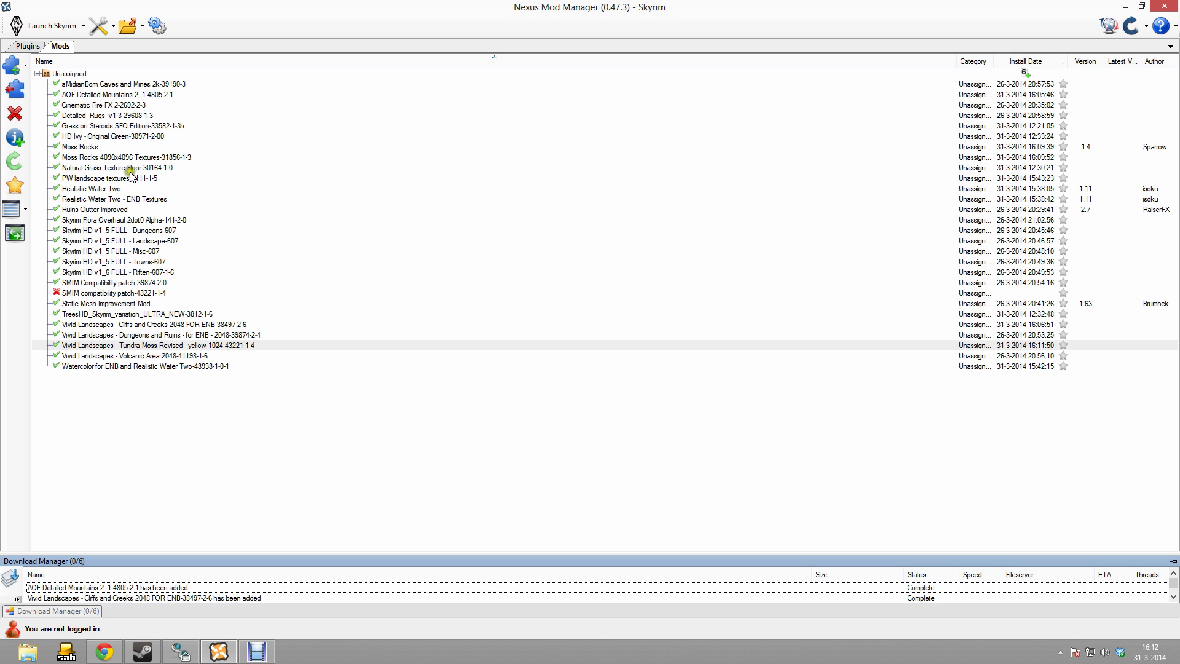
- Activate SMIM compatibility patch-43221-1-4 as a normal install instead of an upgrade, overwriting all conflicting files
click(118, 295)
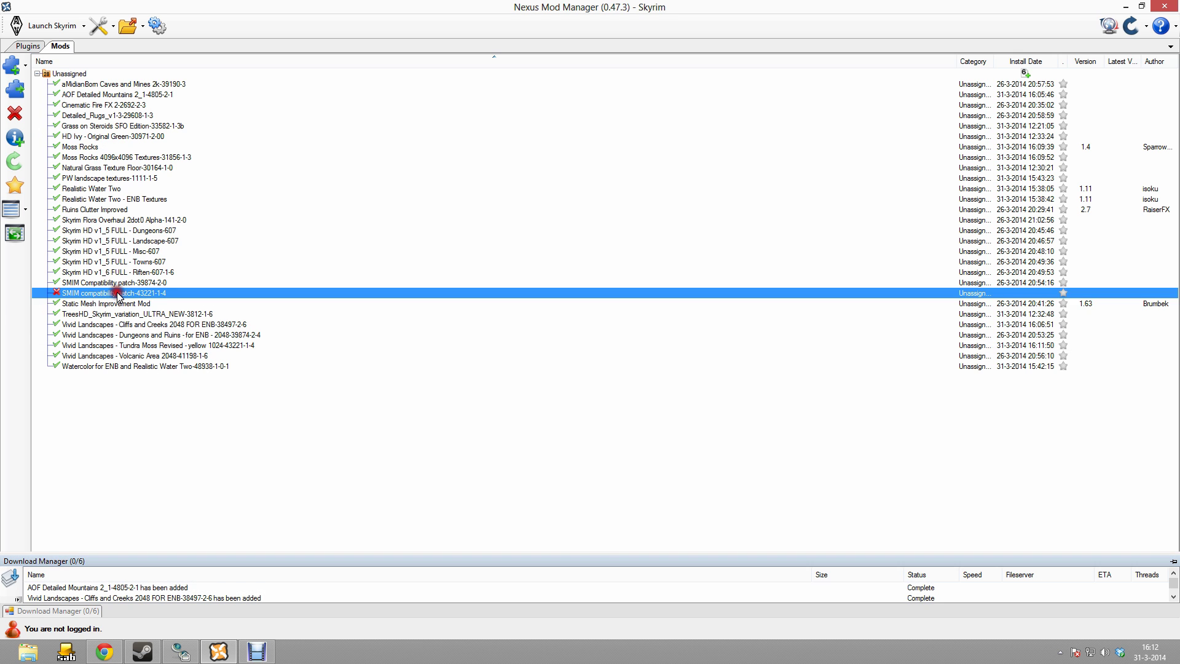
click(15, 89)
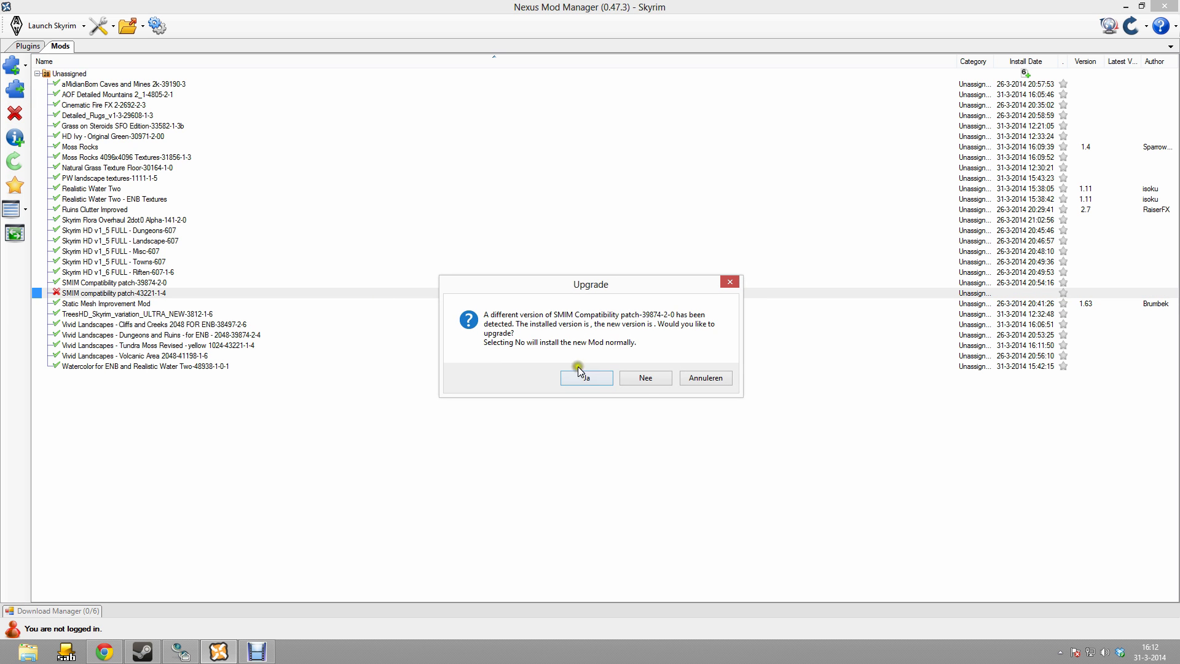
click(640, 377)
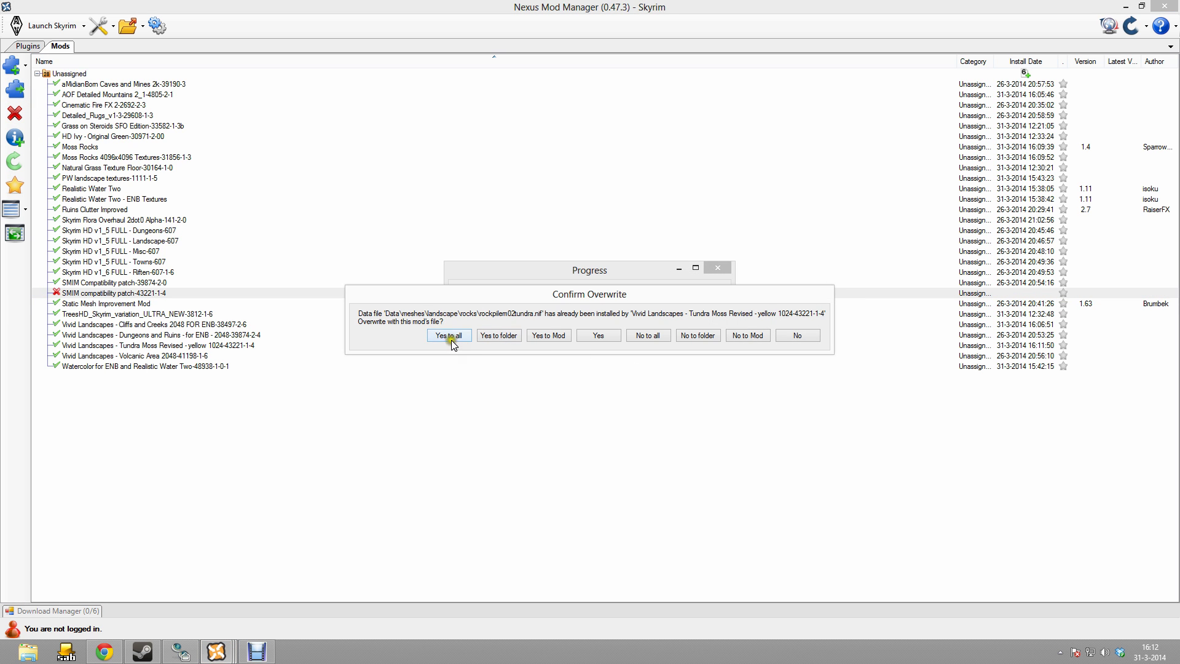
click(451, 337)
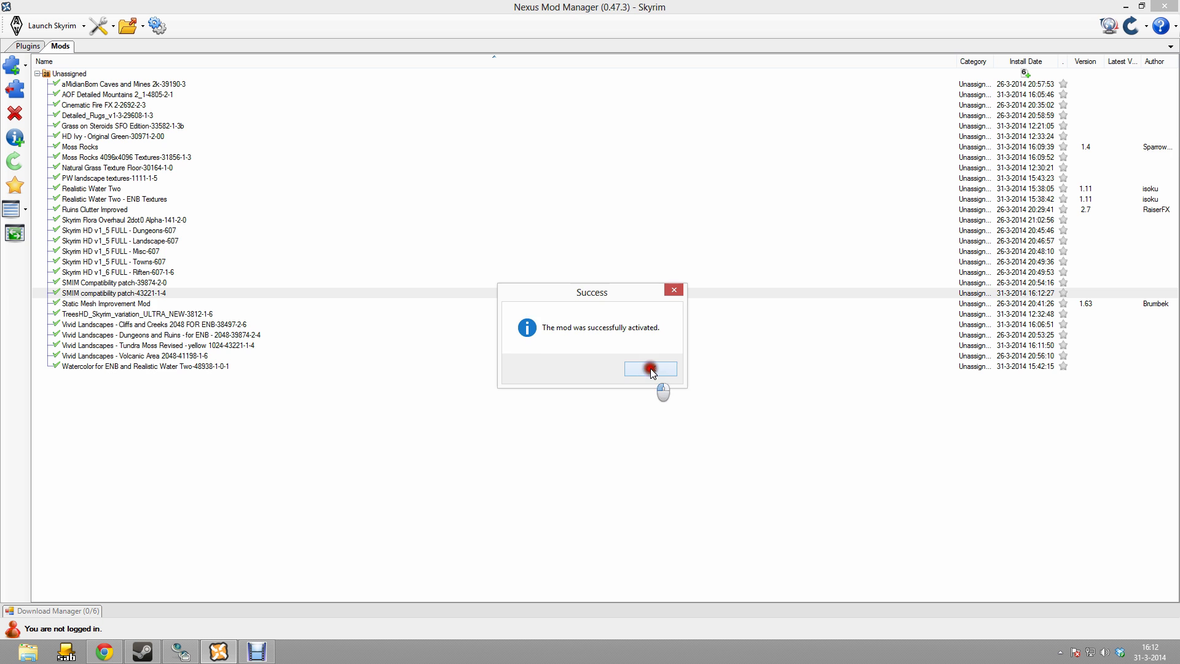
click(651, 370)
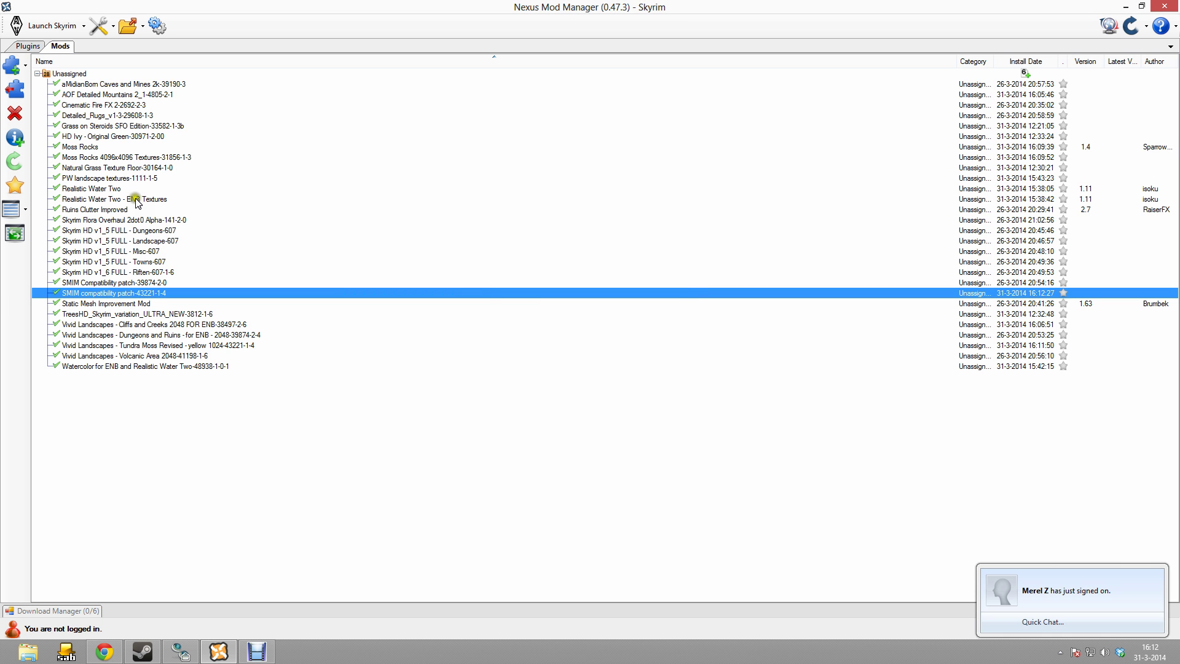
- Return to the recommended mods list in Chrome, open the Dust Effects files list and close the Tundra Moss Revised page
key(super+d)
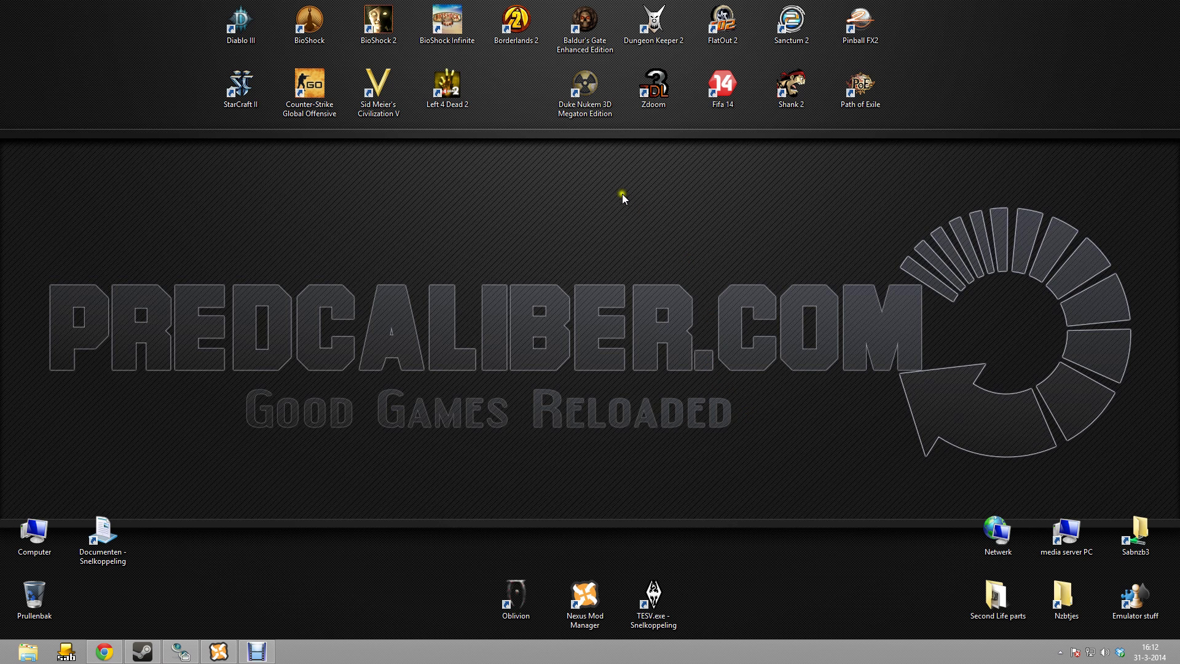
click(529, 276)
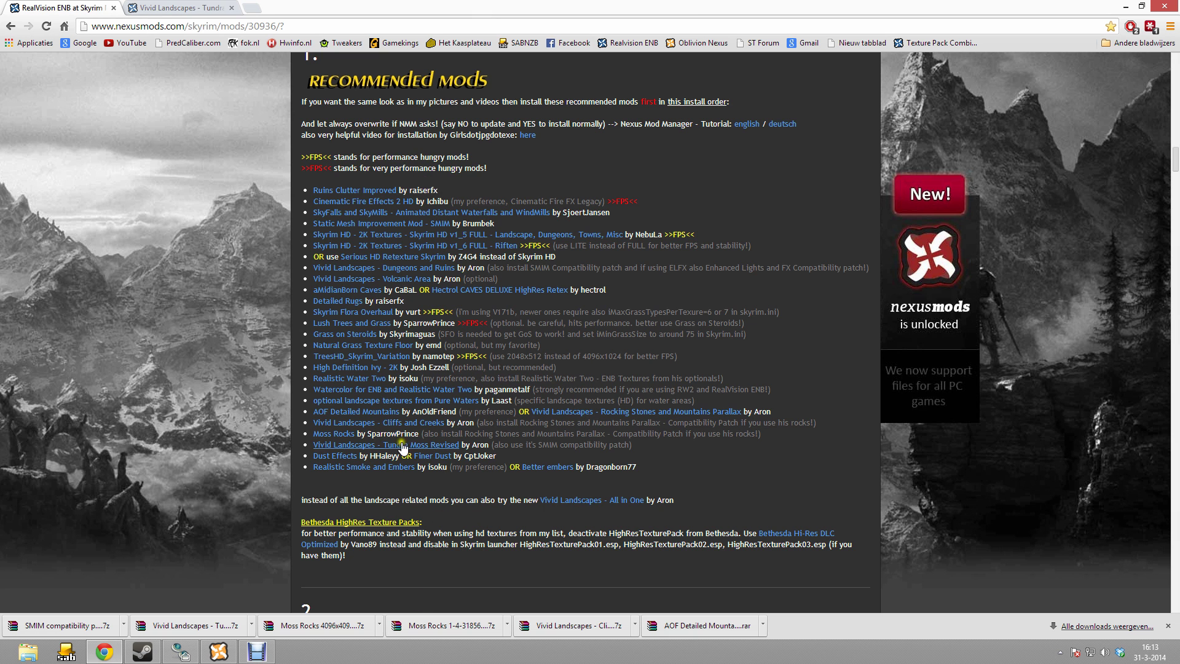
right_click(325, 455)
click(387, 465)
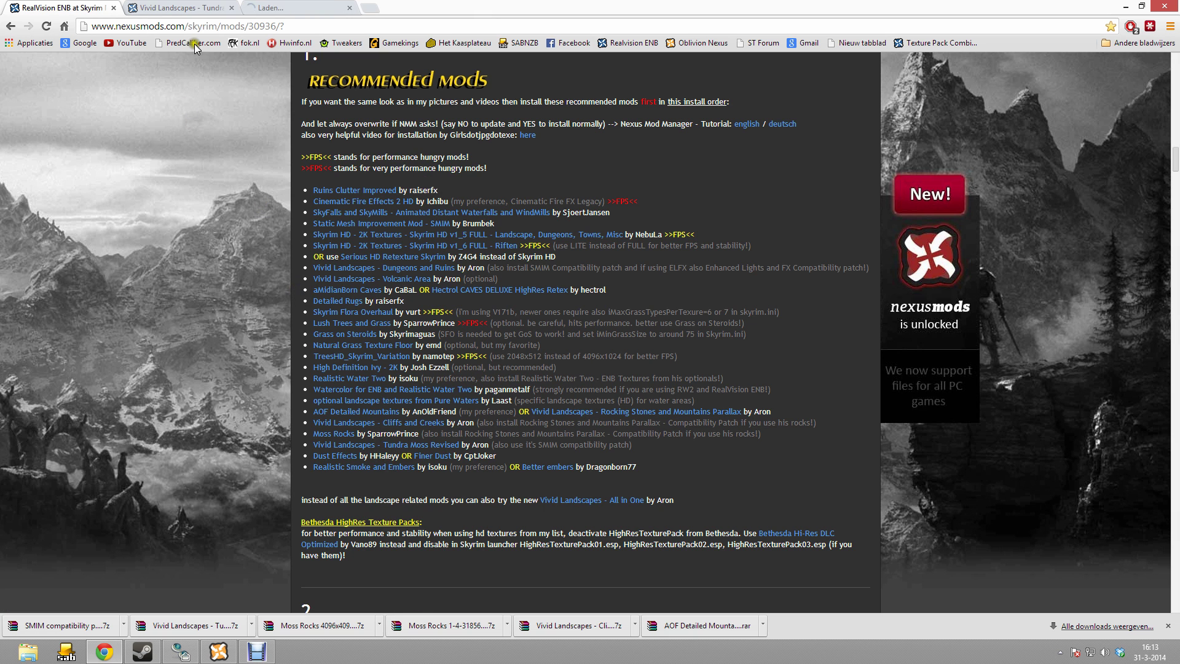
click(231, 8)
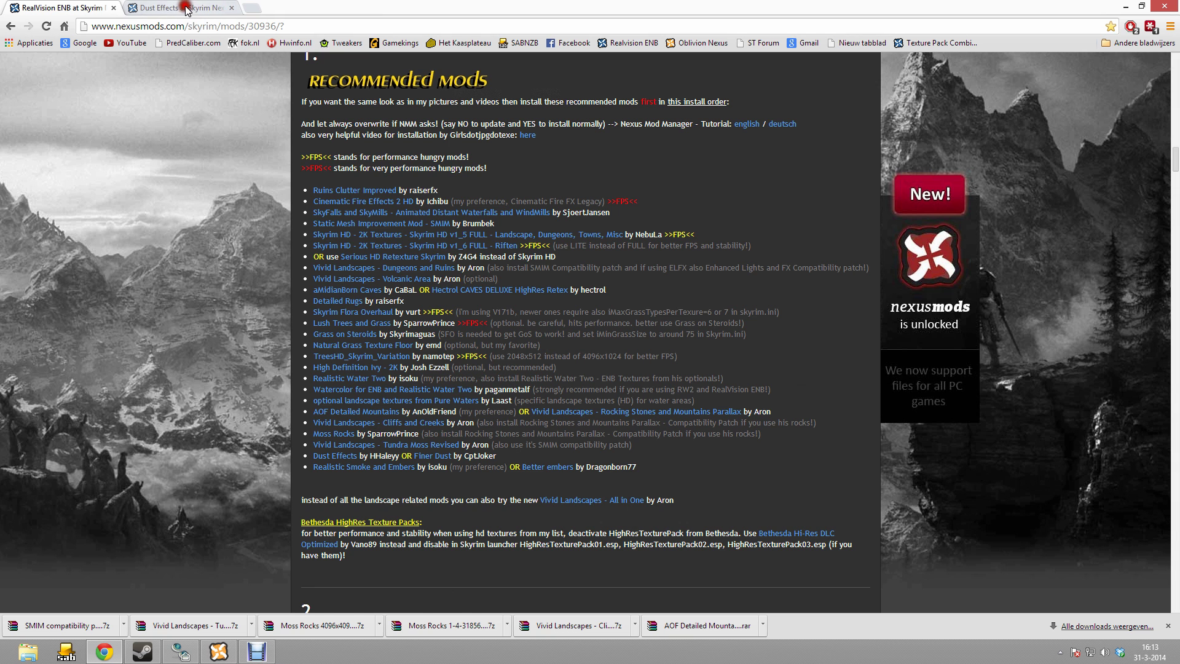
click(209, 9)
click(723, 227)
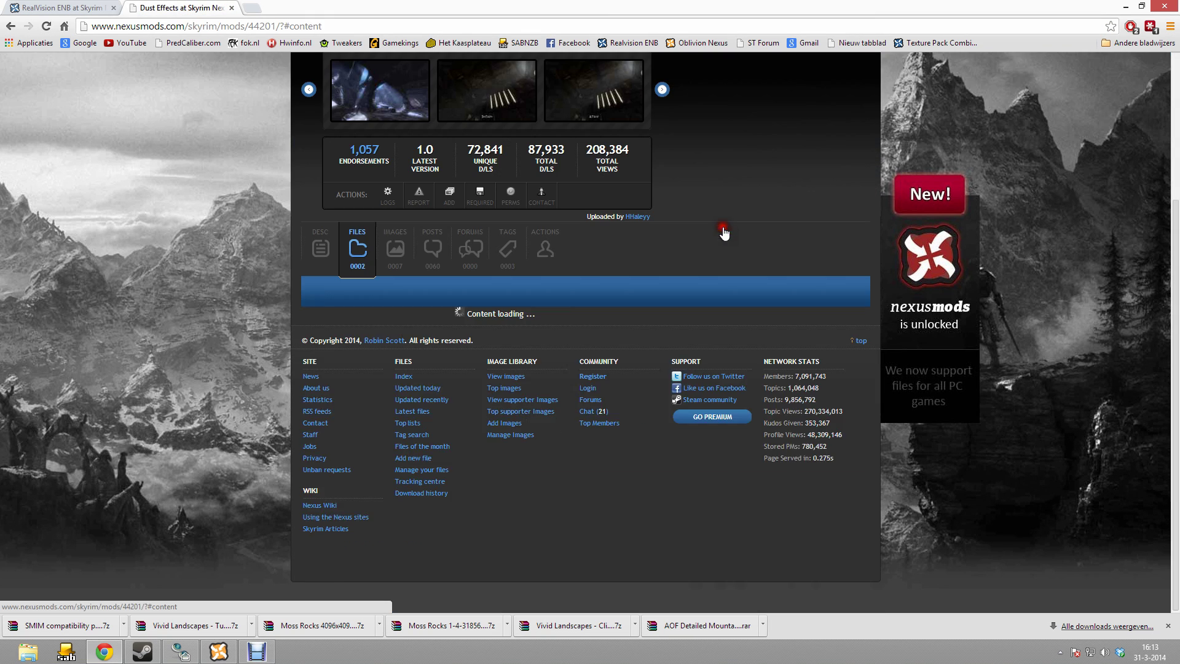
scroll(486, 415, down, 2)
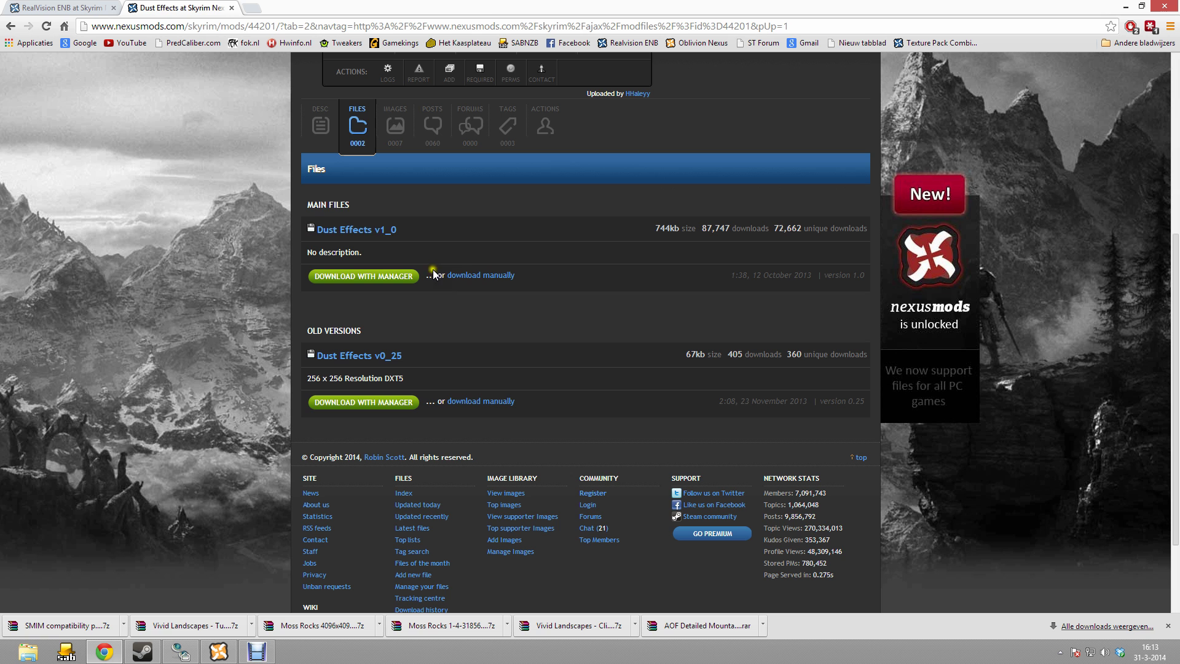
- Download the main file Dust Effects v1_0 manually from a London server, saving Dust Effects v1_0-44201-1-0.7z in the Skyrim Saved Mods folder
click(481, 275)
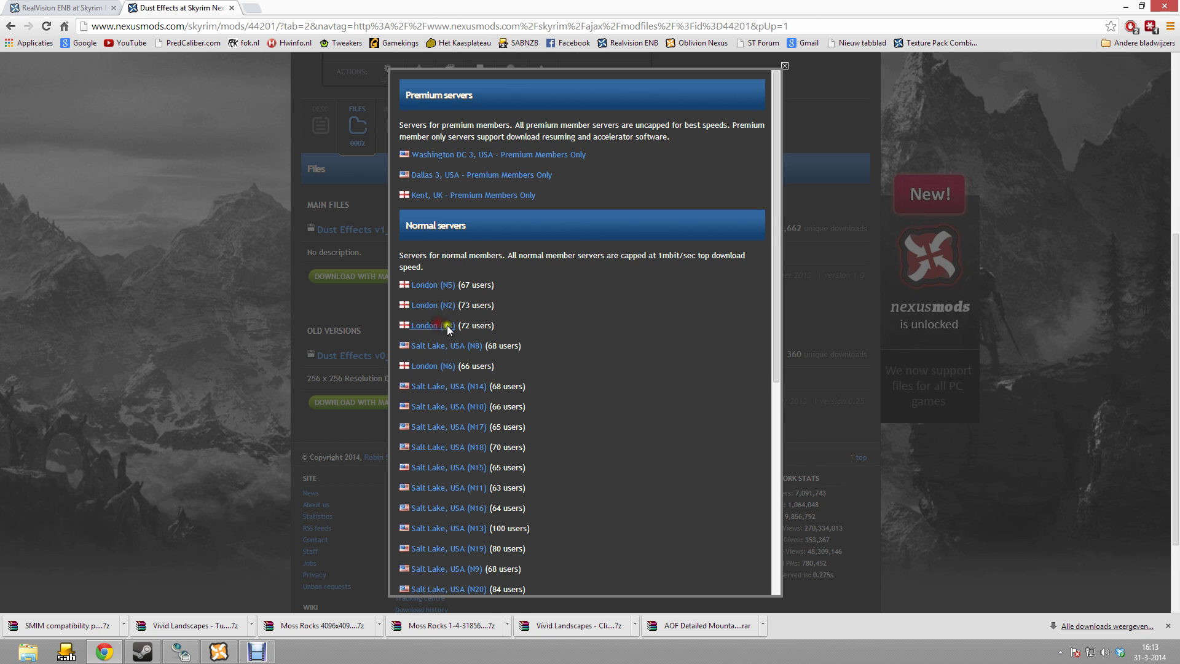
click(447, 326)
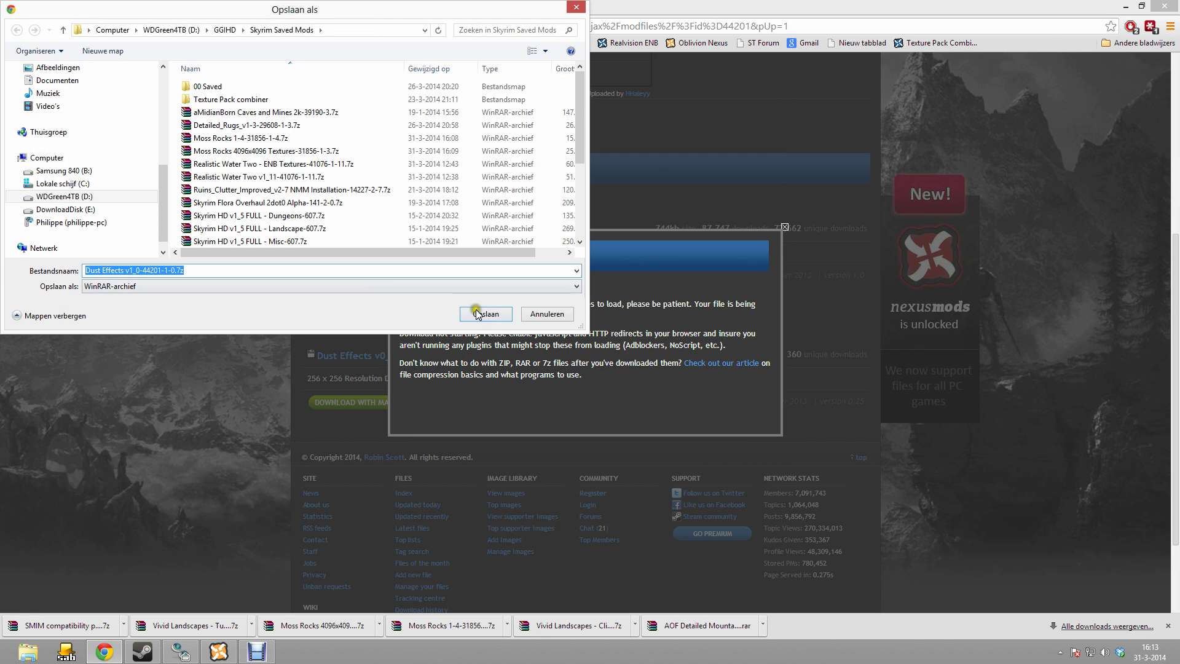
click(487, 313)
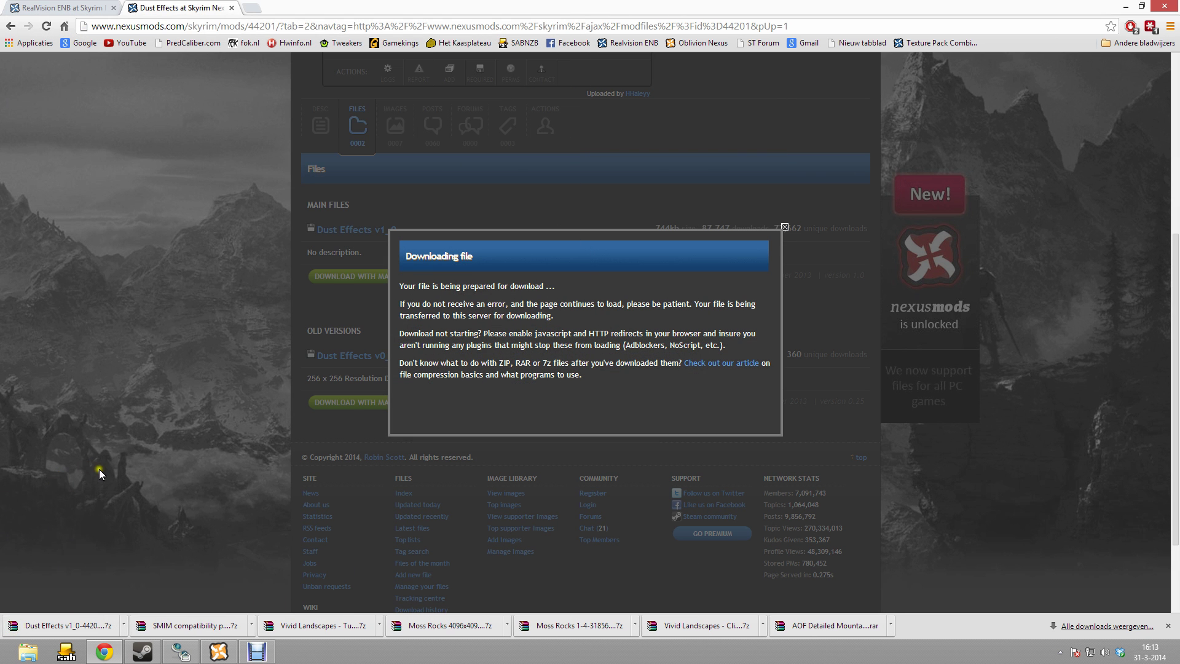
- Switch to Nexus Mod Manager, add Dust Effects v1_0-44201-1-0.7z to the mod list and activate it
click(226, 653)
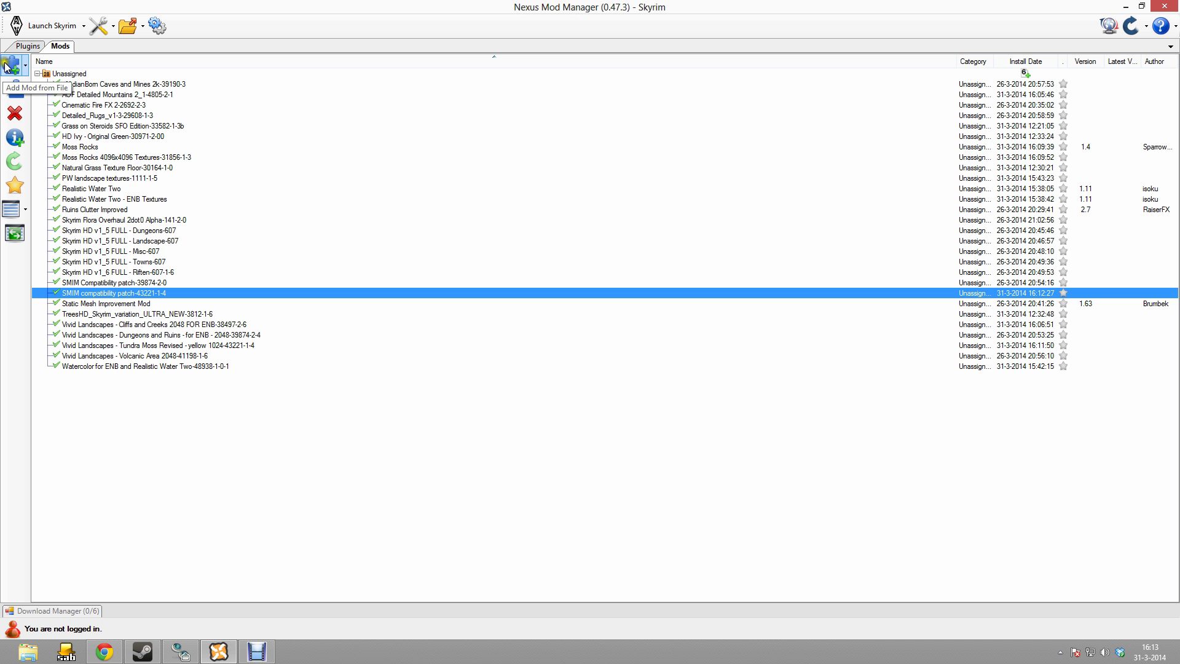
click(9, 65)
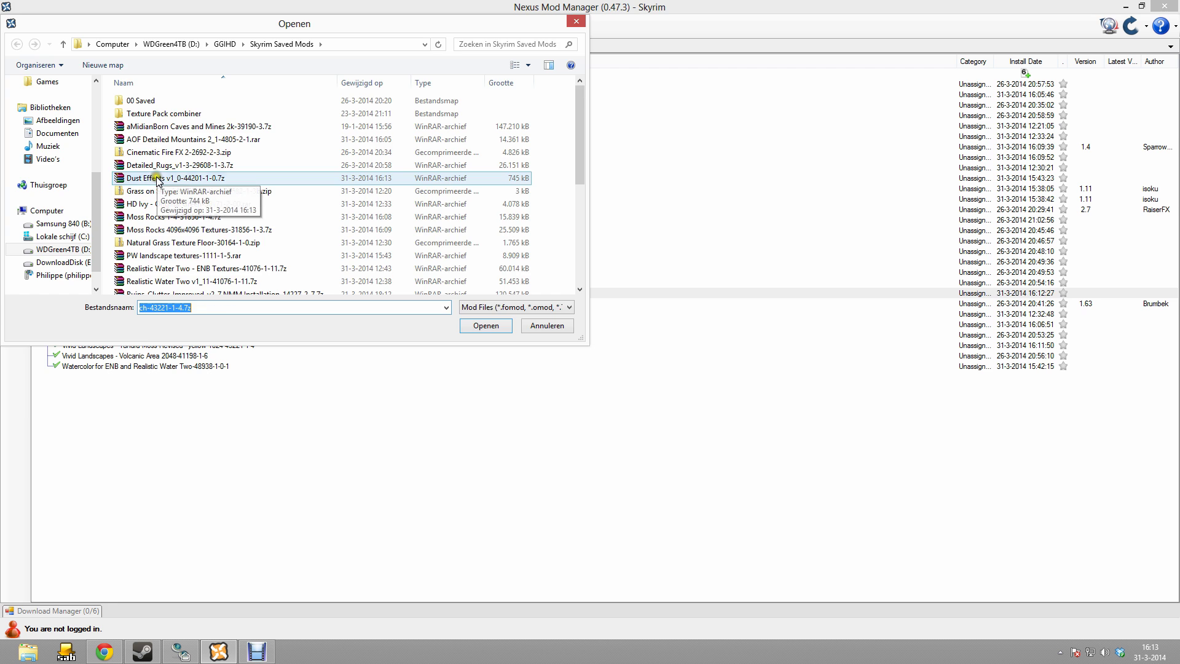
double_click(144, 169)
double_click(86, 126)
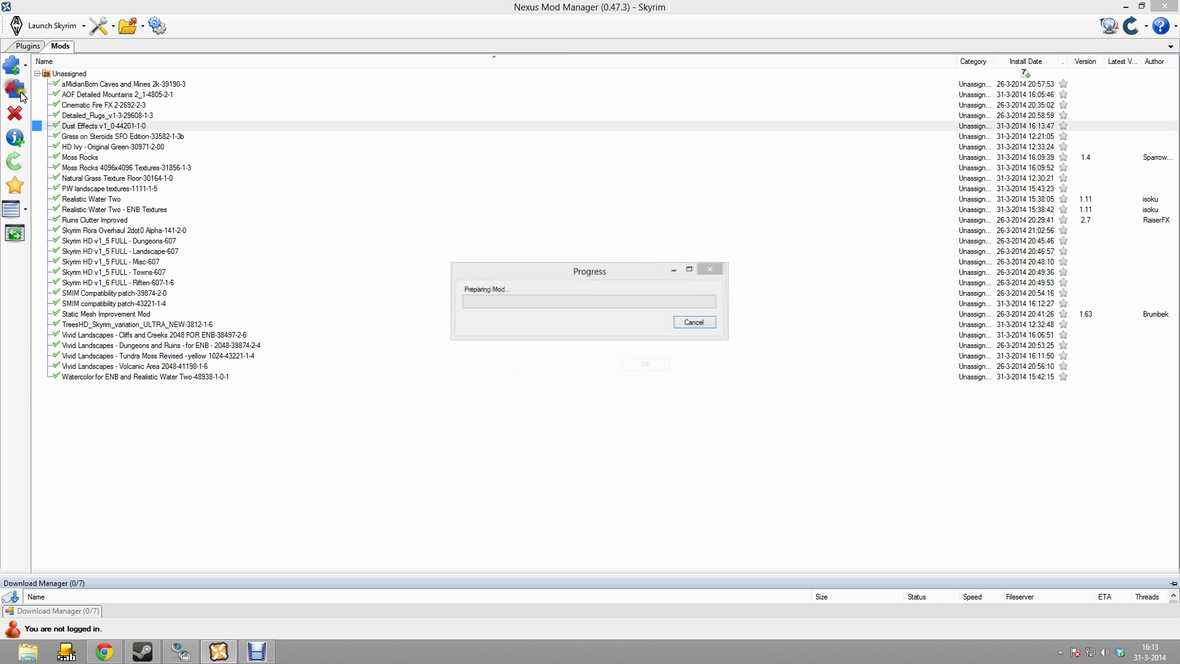
click(628, 367)
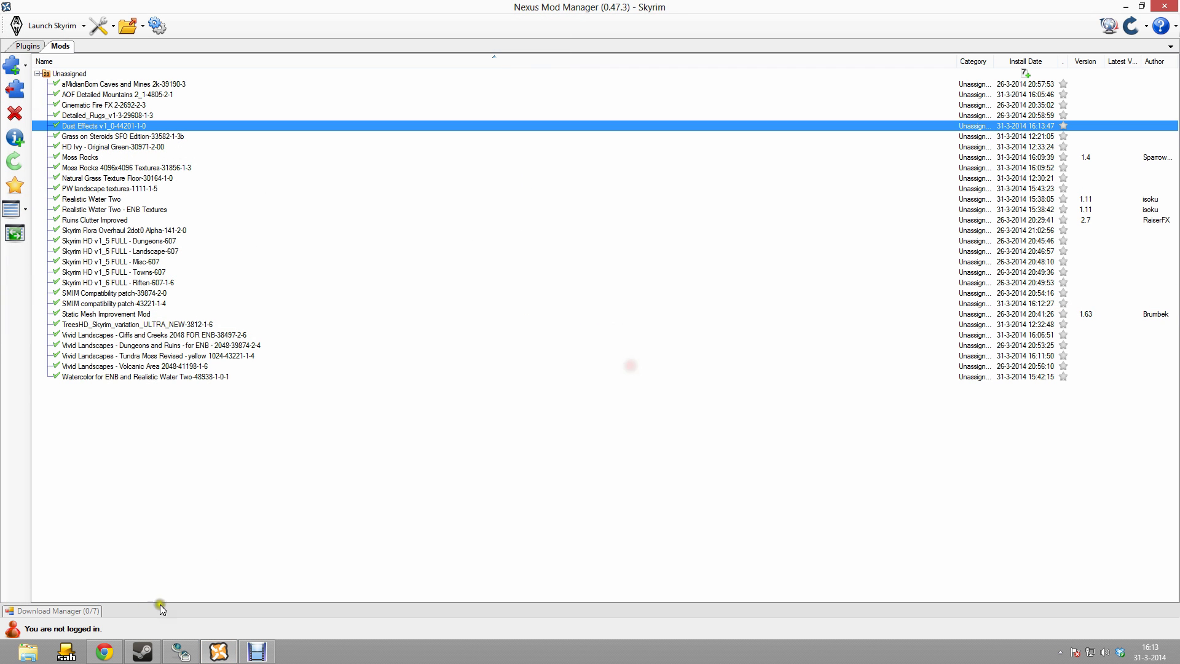
- Return to Chrome, close the Dust Effects page and open the Realistic Smoke and Embers files list from the recommended mods in a new tab
click(104, 651)
click(784, 226)
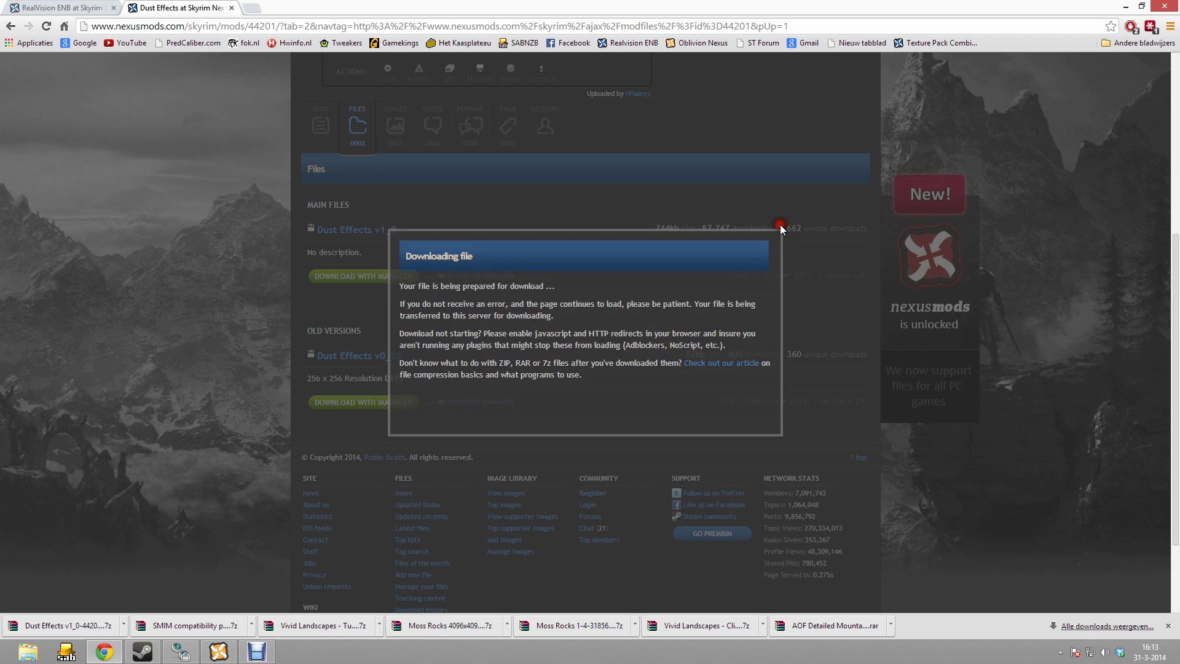
click(233, 8)
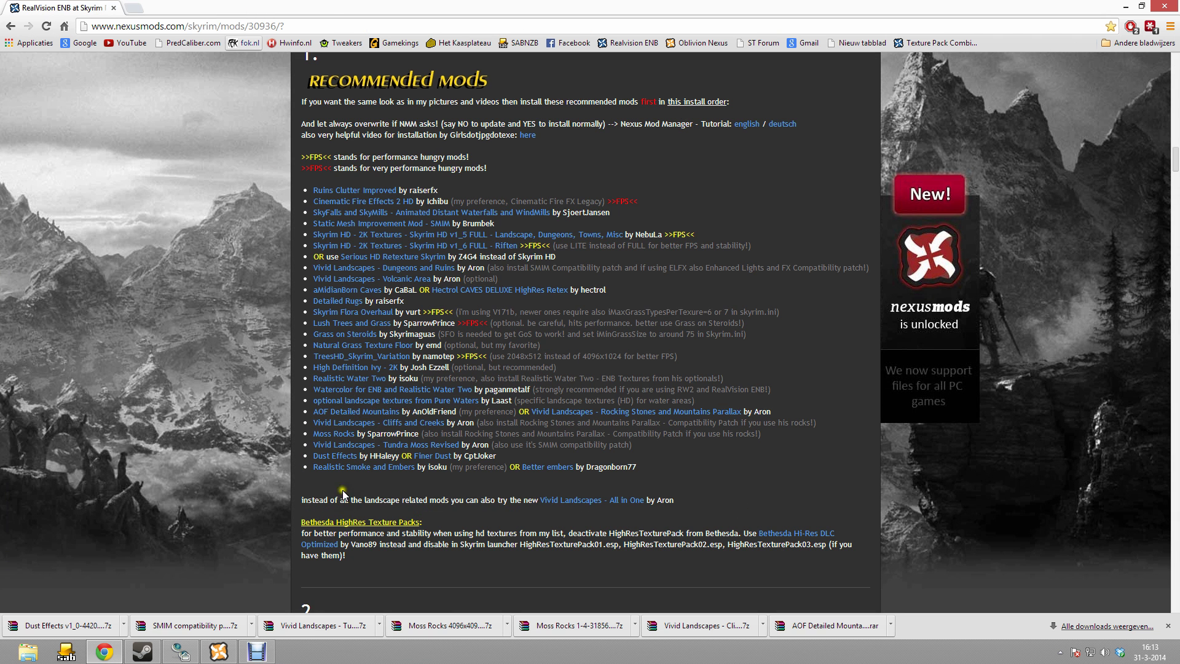
right_click(375, 470)
click(418, 480)
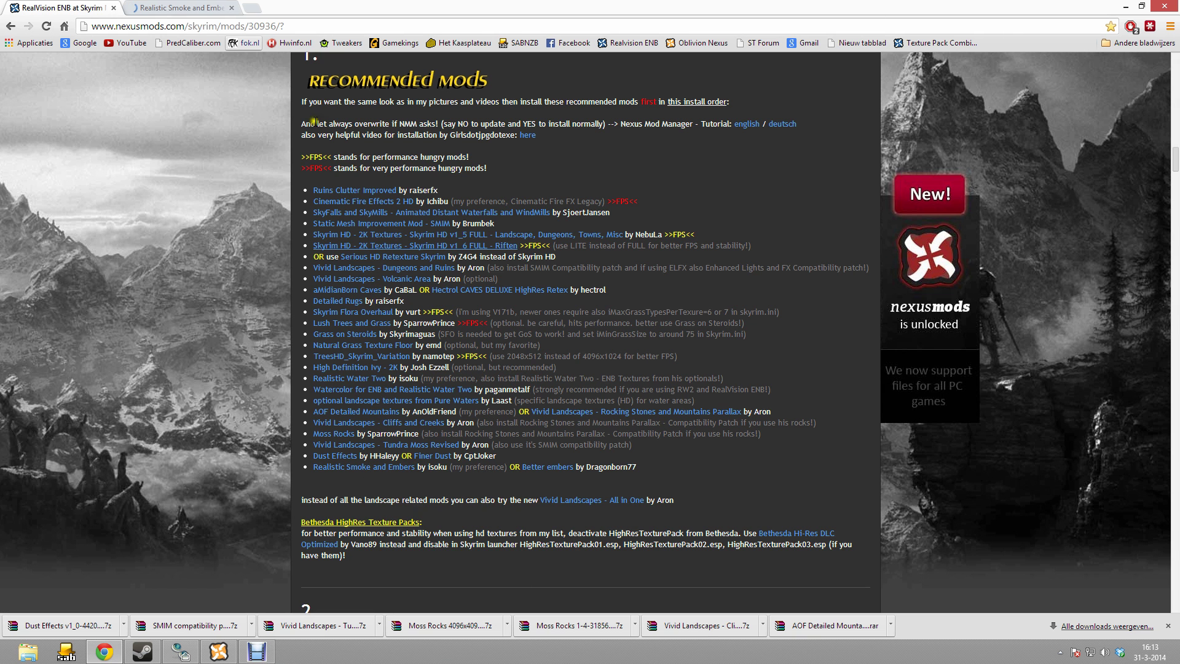
click(162, 9)
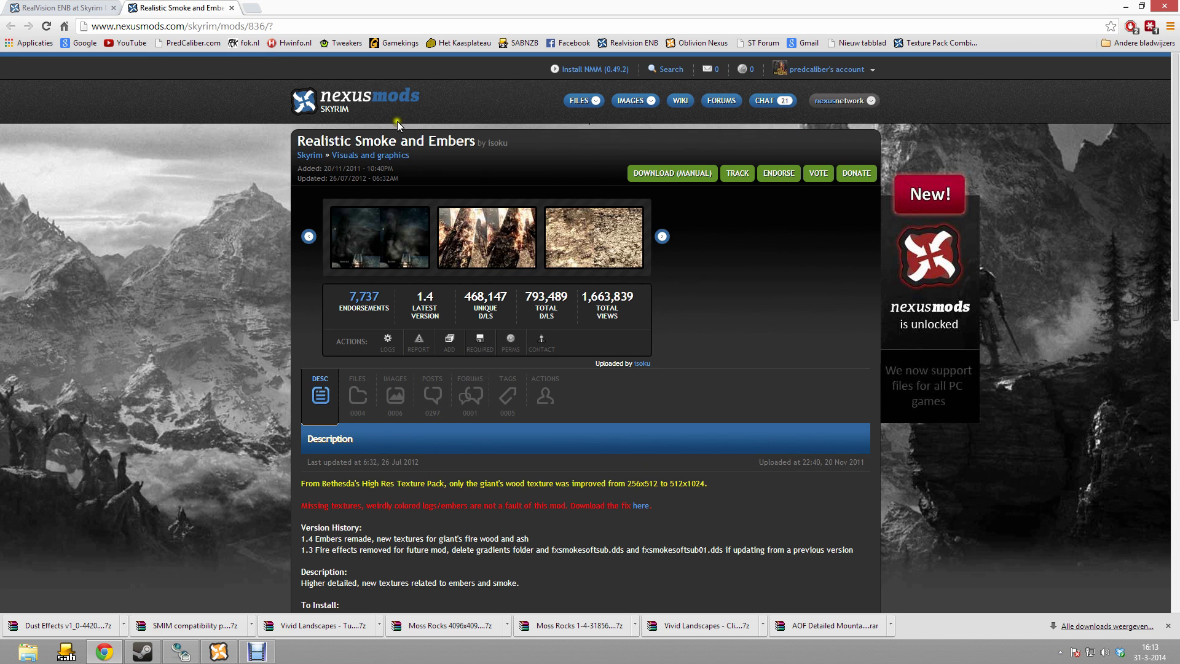
click(363, 393)
scroll(427, 395, down, 3)
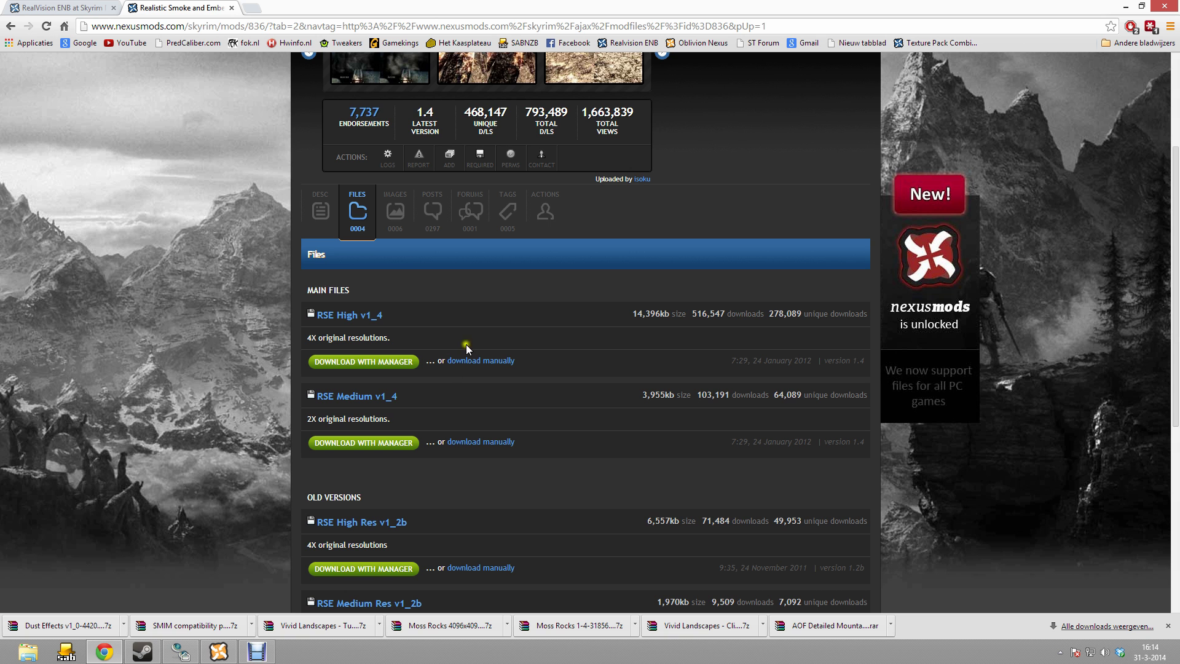
- Download RSE High v1_4 manually from the Salt Lake, USA (N18) server, saving it as RSE High v1_4-836.7z, and dismiss the download notice
click(483, 362)
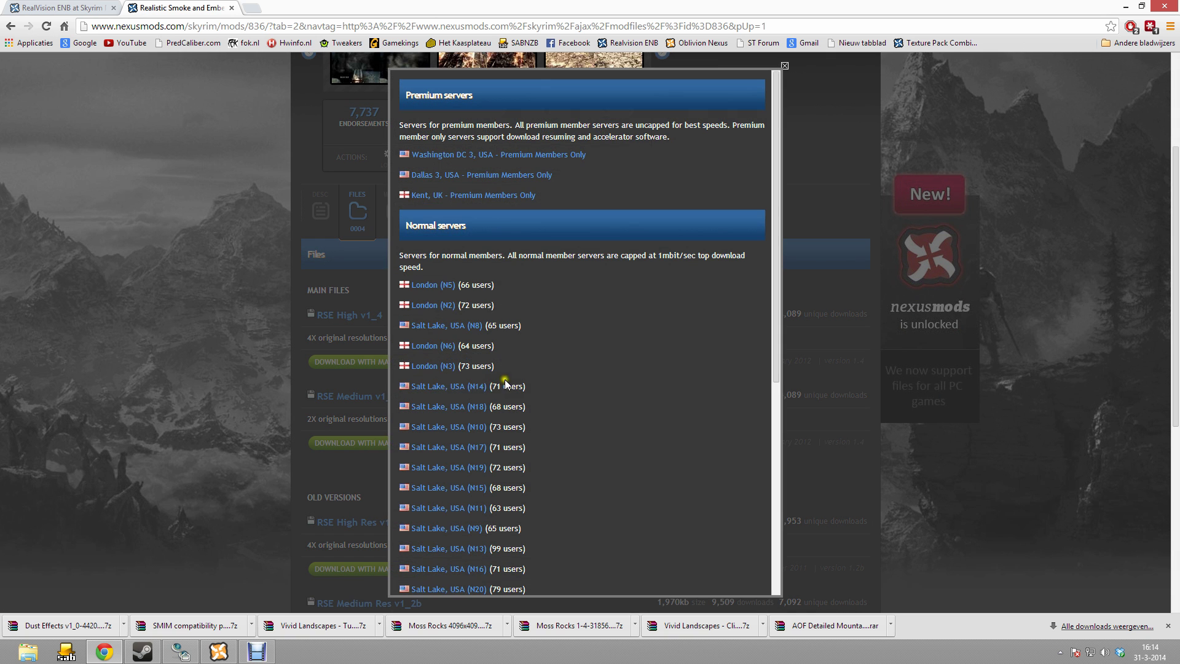
click(504, 406)
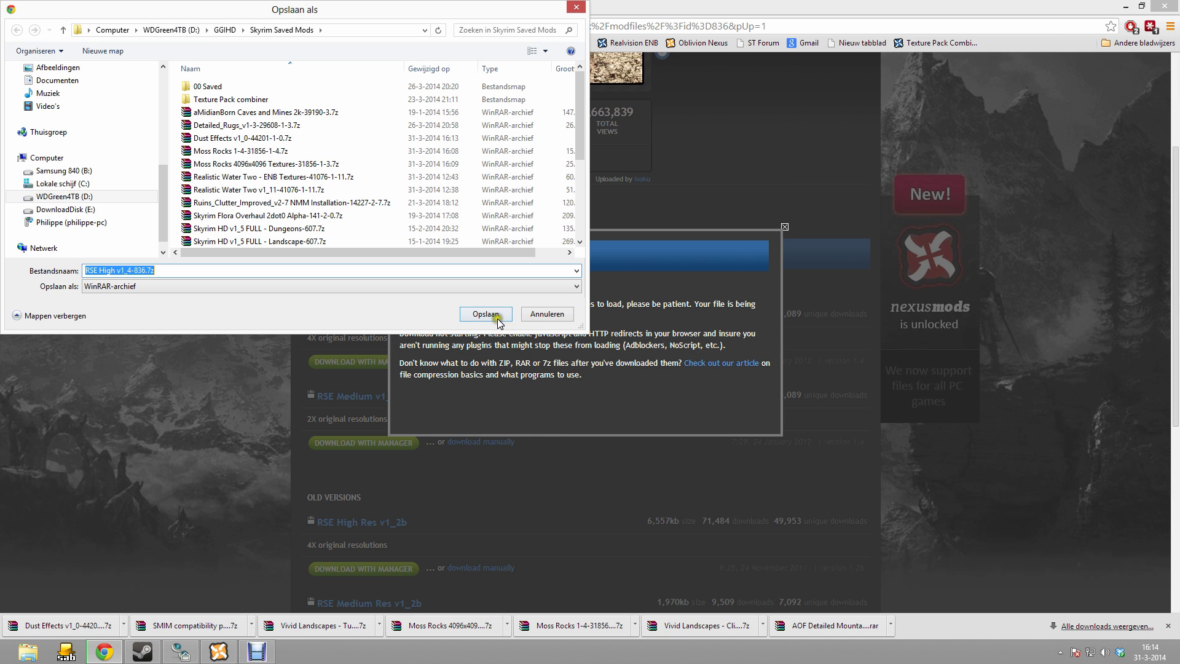
click(498, 317)
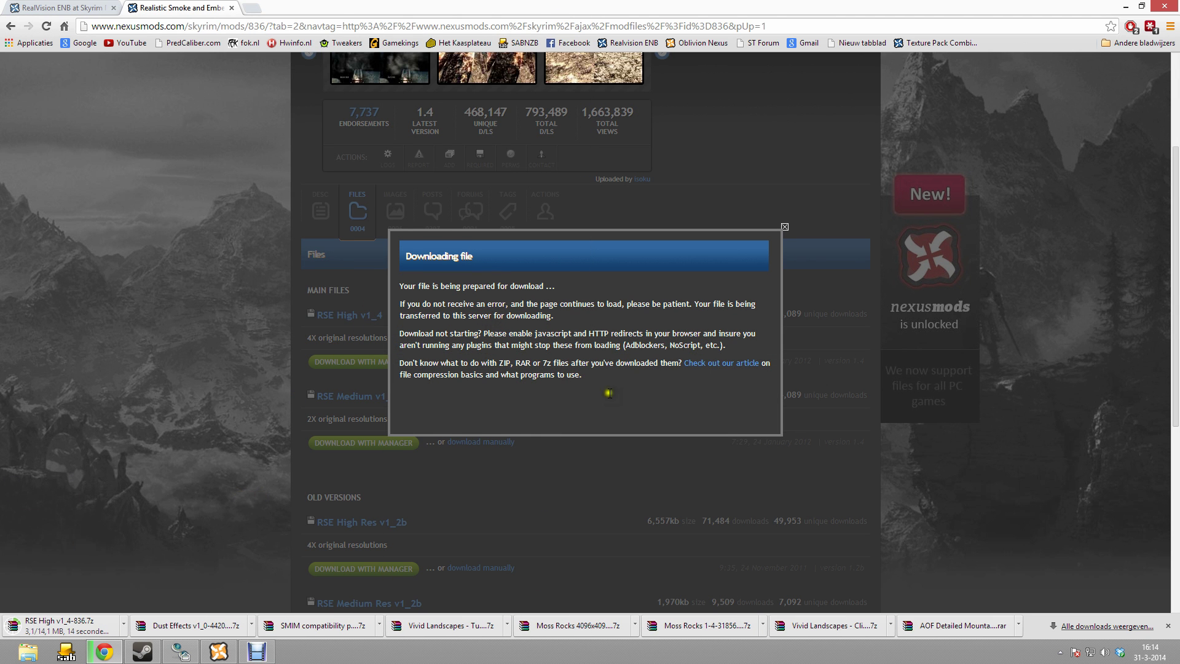
click(785, 227)
- Switch to Nexus Mod Manager and add RSE High v1_4-836.7z from the Skyrim Saved Mods folder to the mod list
click(225, 654)
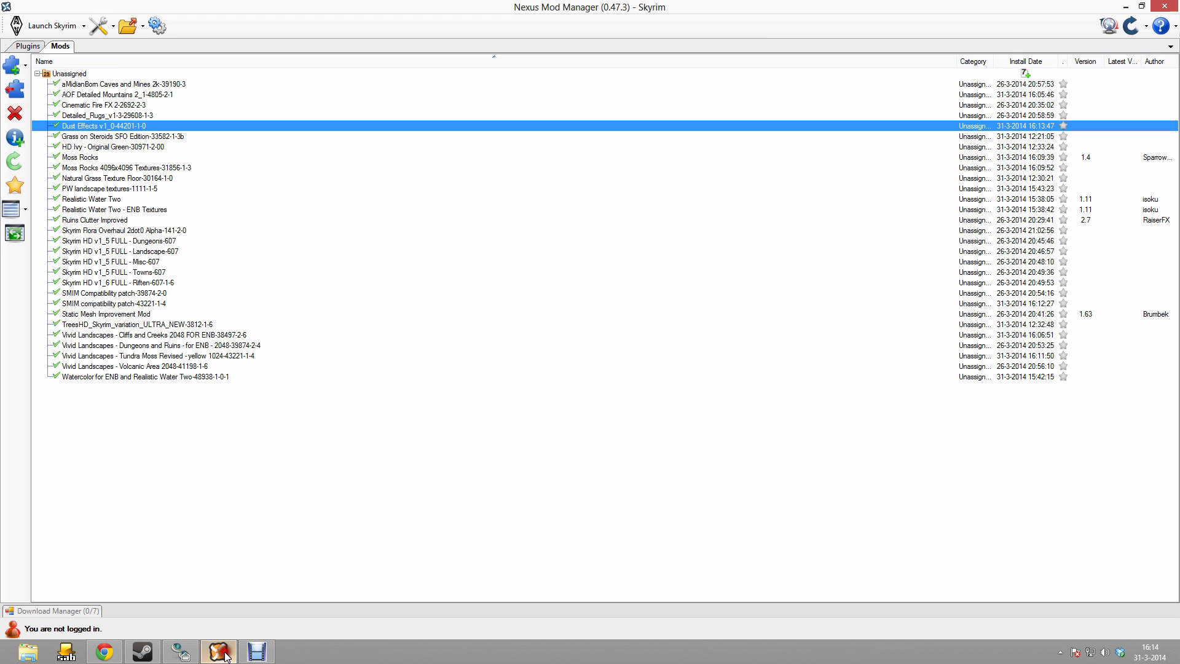
click(12, 64)
click(215, 204)
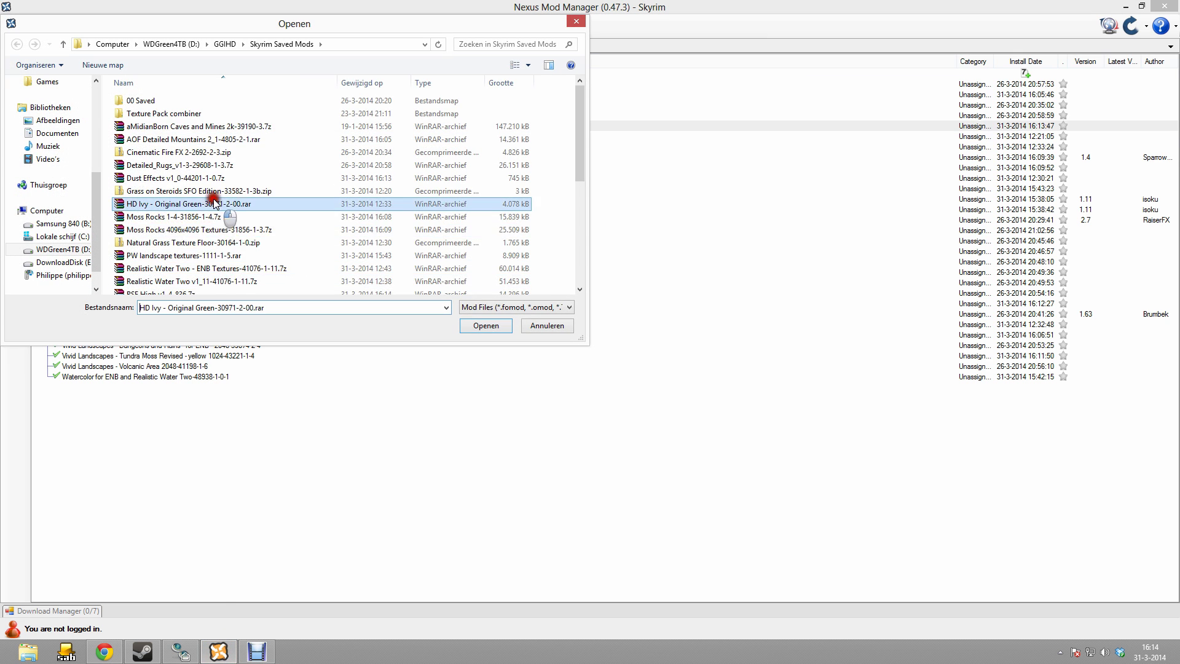
scroll(212, 206, down, 6)
scroll(206, 210, up, 4)
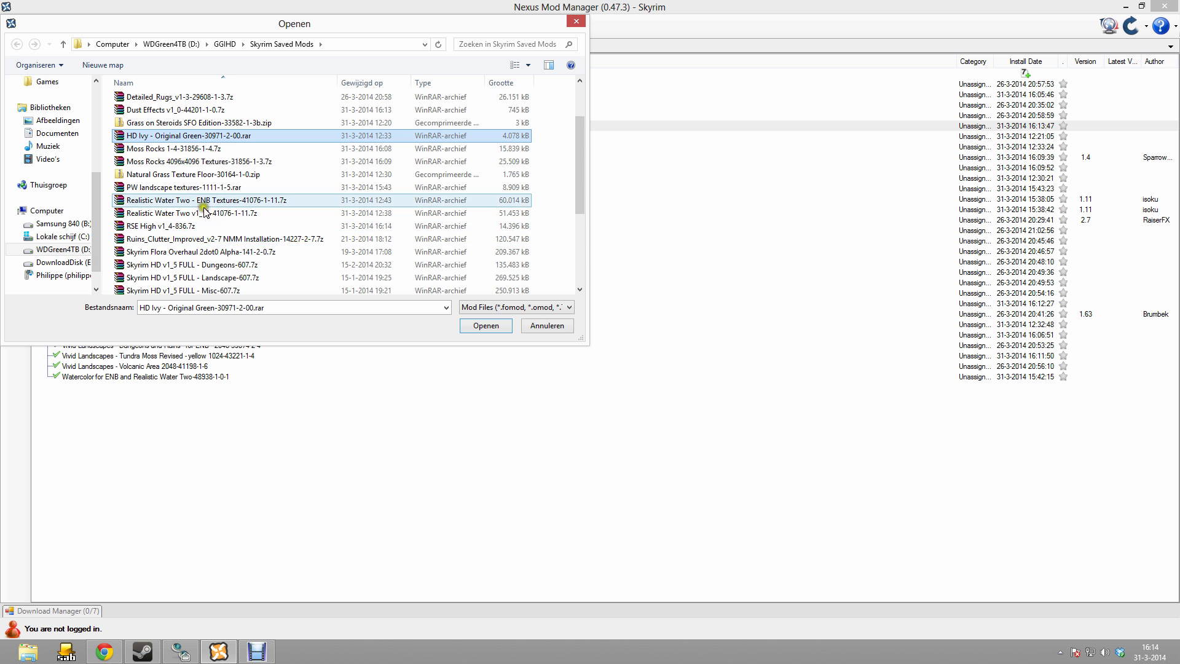
double_click(184, 227)
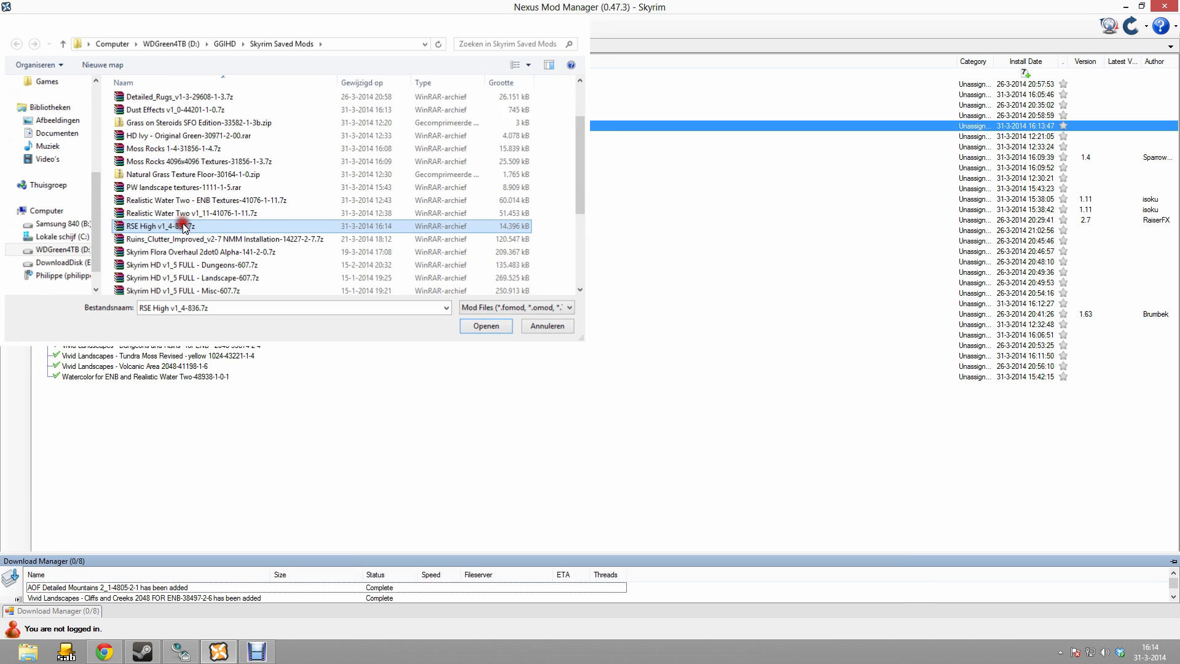
- Activate the RSE High v1_4-836 mod, overwriting all conflicting files
click(93, 219)
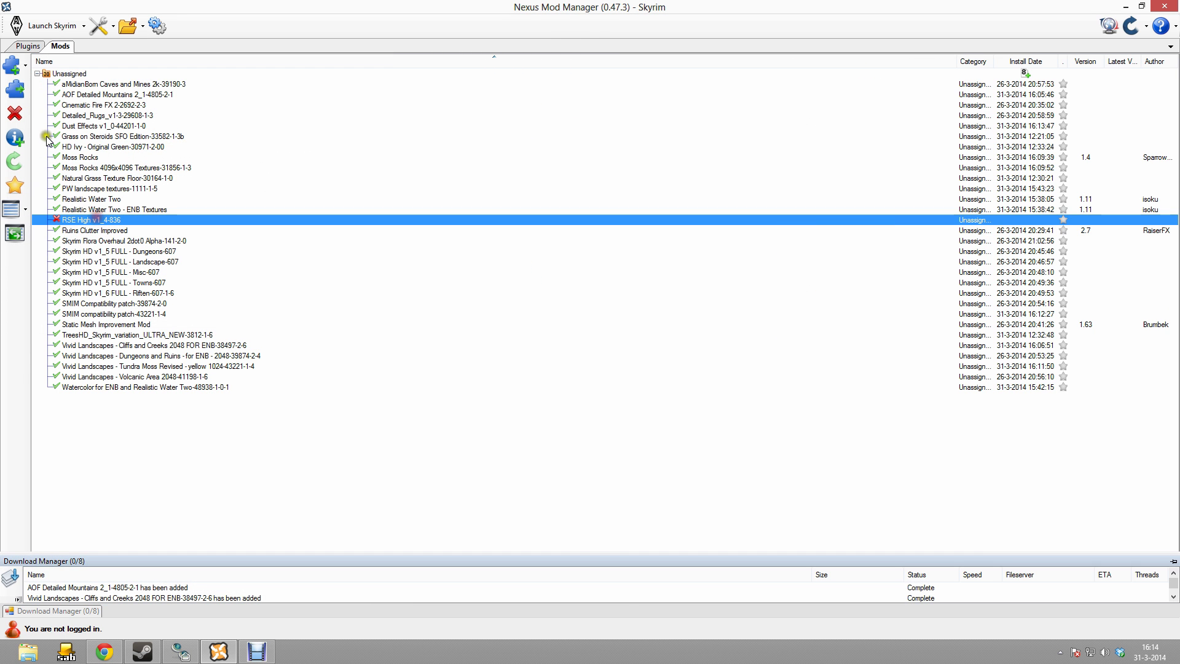
click(14, 89)
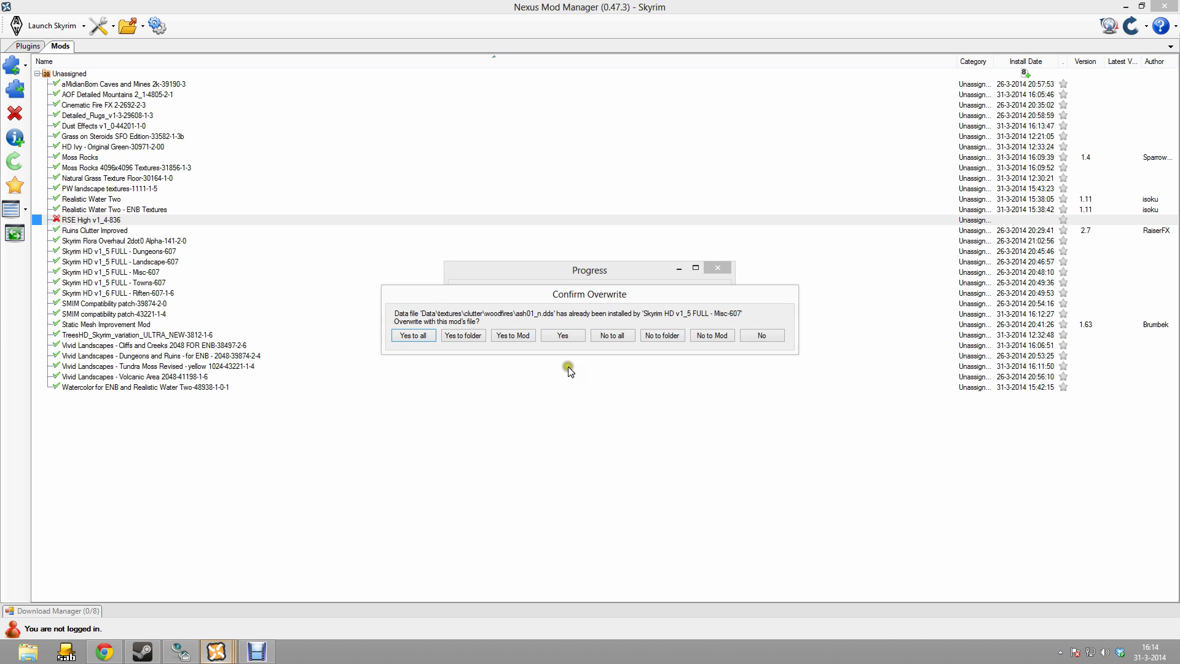
click(420, 336)
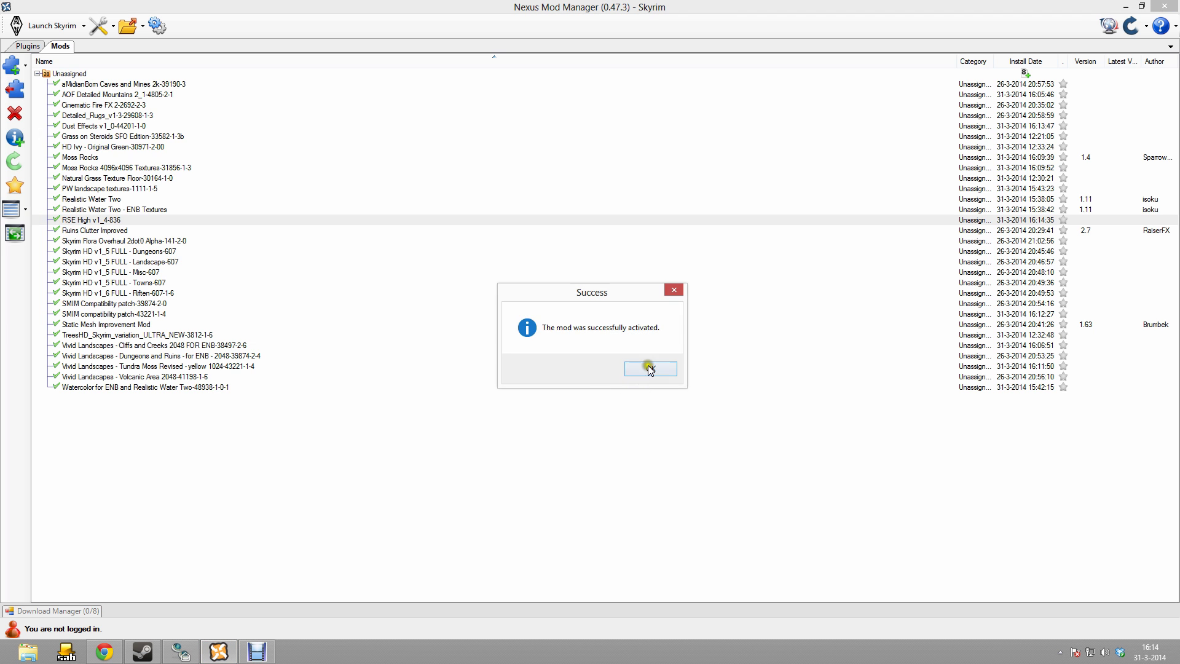
click(650, 368)
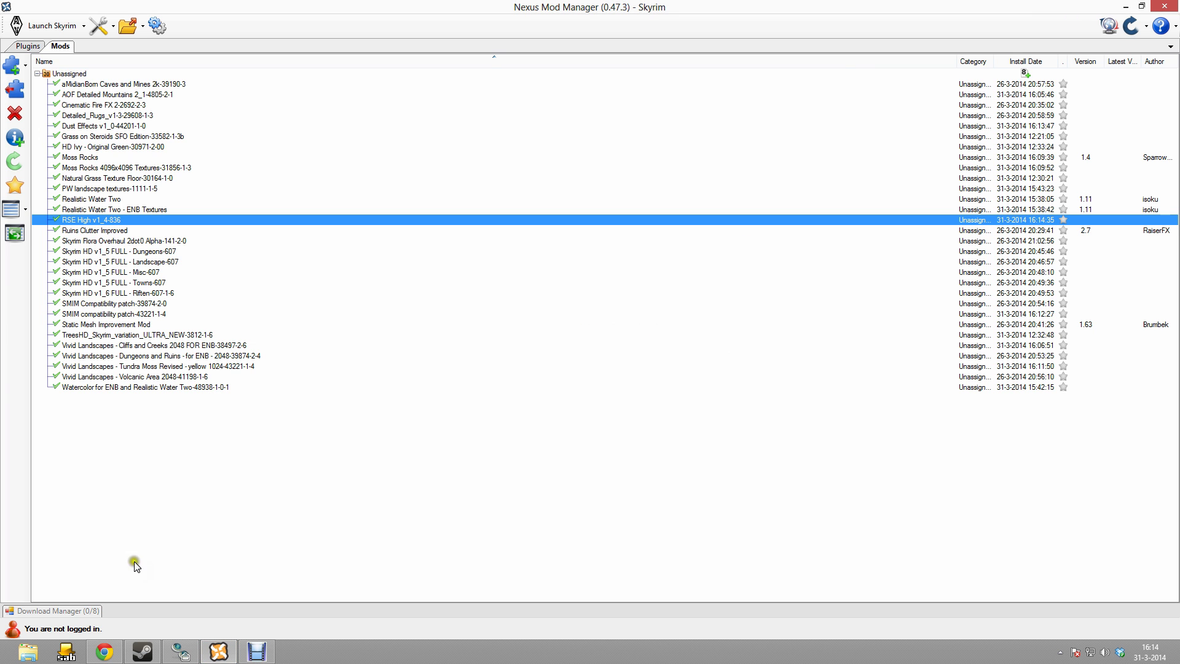
- Return to Chrome and close the Realistic Smoke and Embers page to get back to the RealVision ENB installation list
click(105, 648)
scroll(340, 329, up, 3)
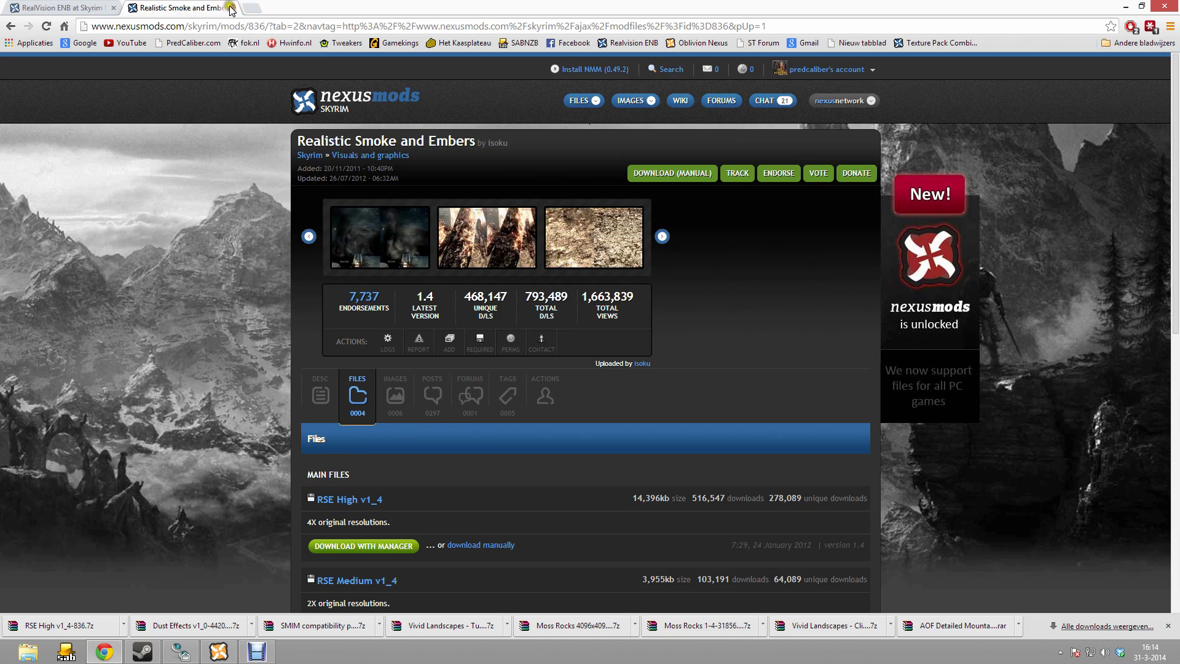
click(230, 8)
scroll(386, 204, up, 3)
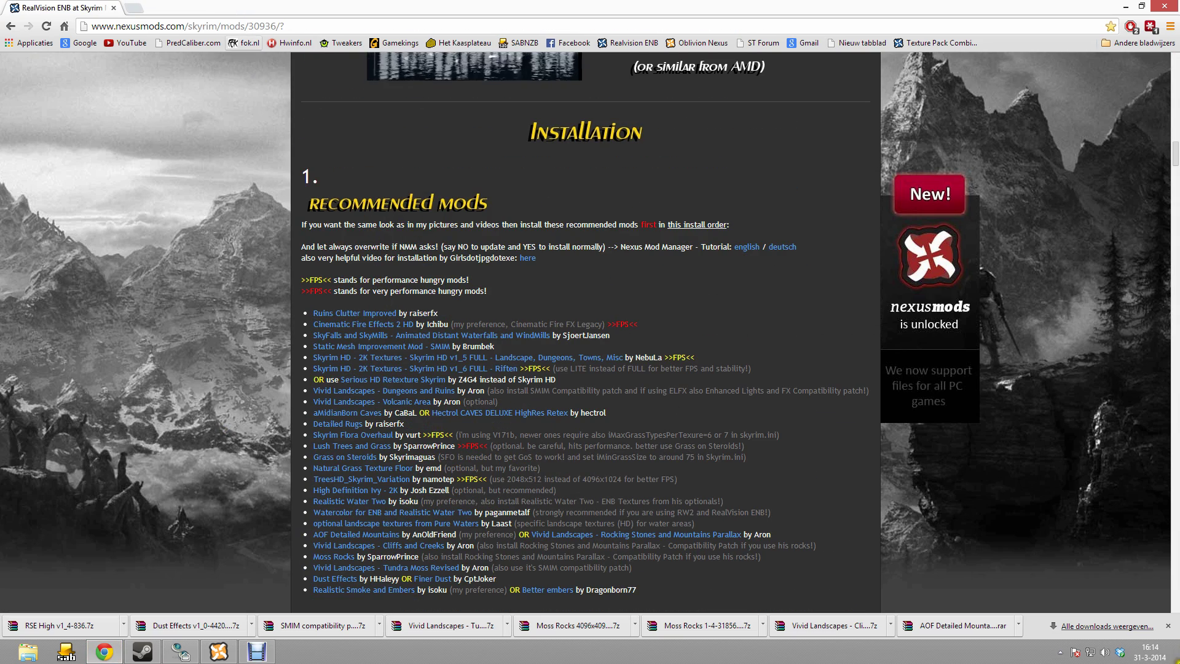
click(1175, 657)
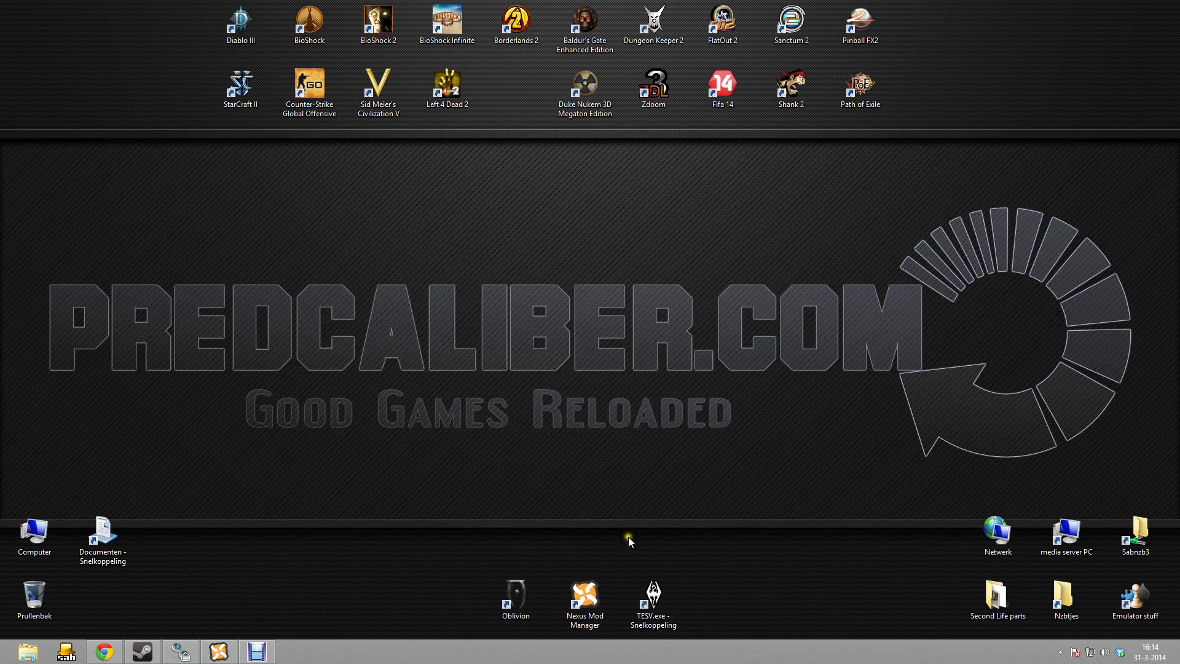
click(104, 651)
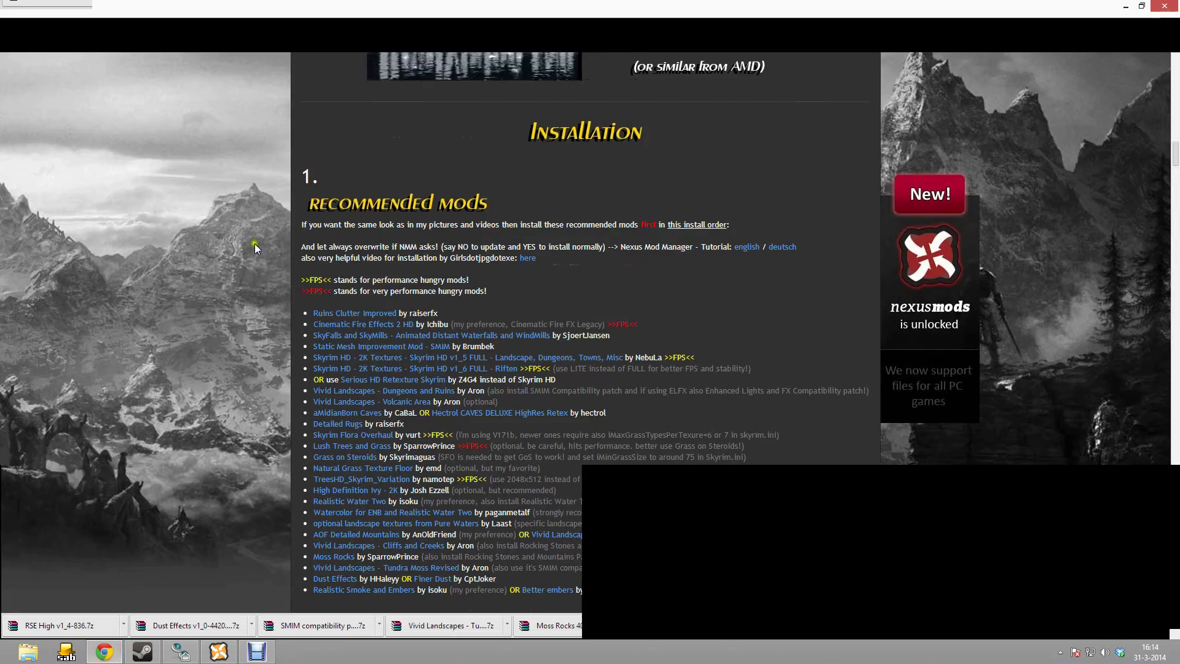
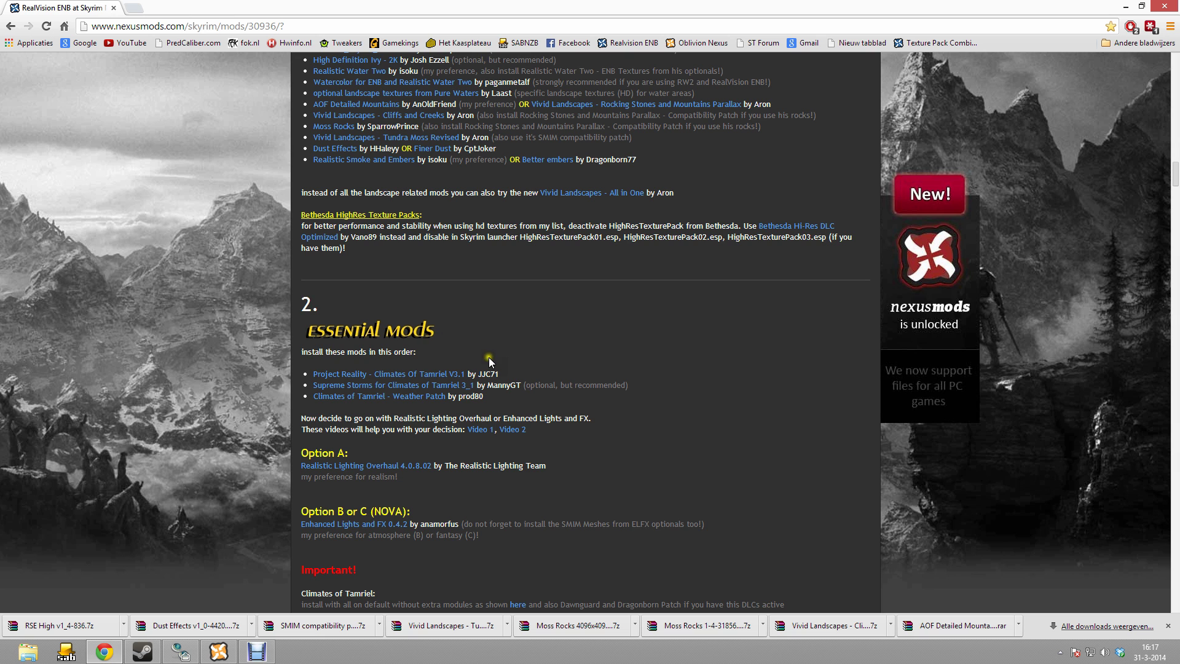
- Open Project Reality - Climates Of Tamriel V3.1 from the essential mods list in a new tab and show its files list
right_click(434, 378)
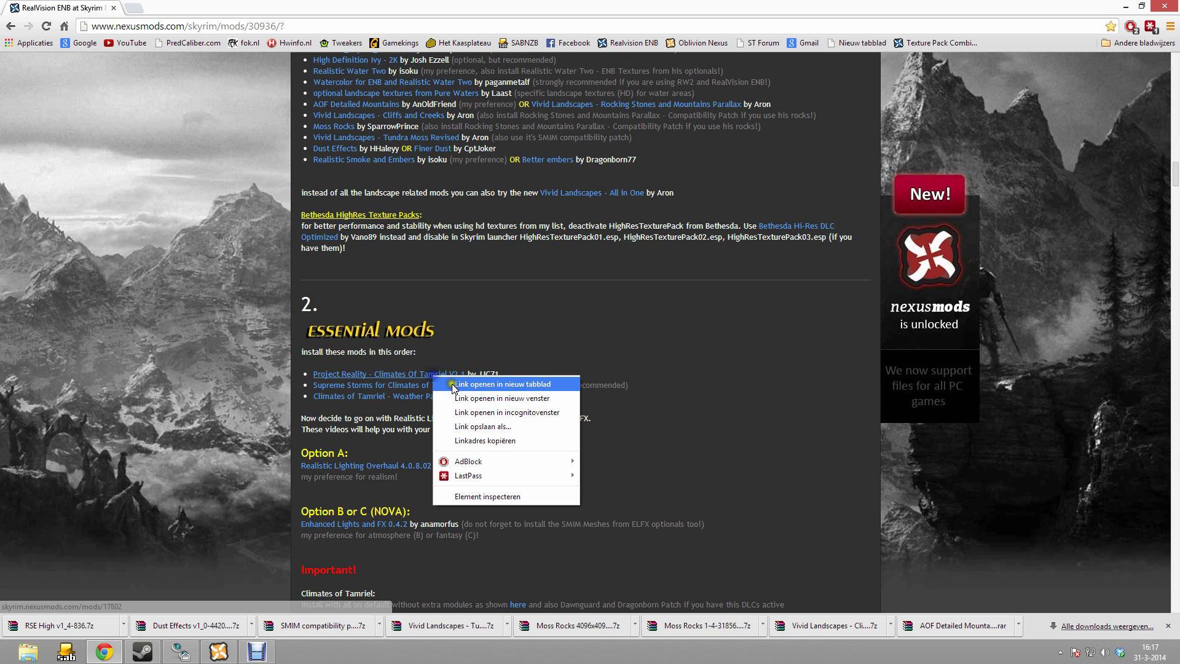
click(465, 389)
click(158, 6)
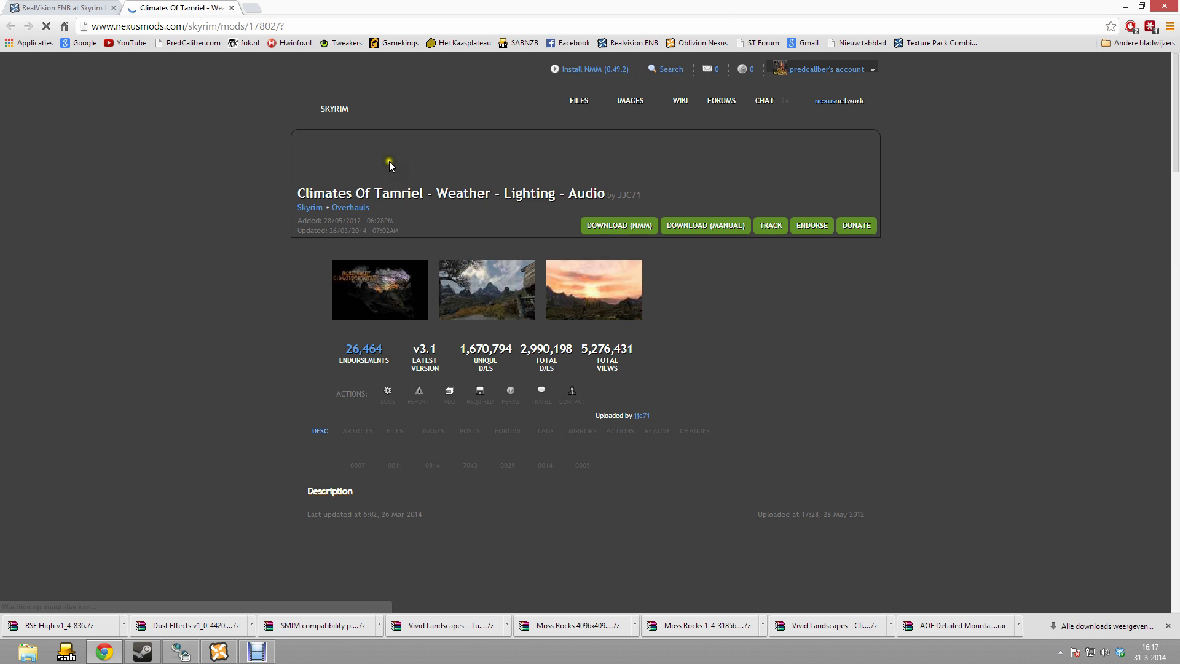
scroll(532, 322, down, 2)
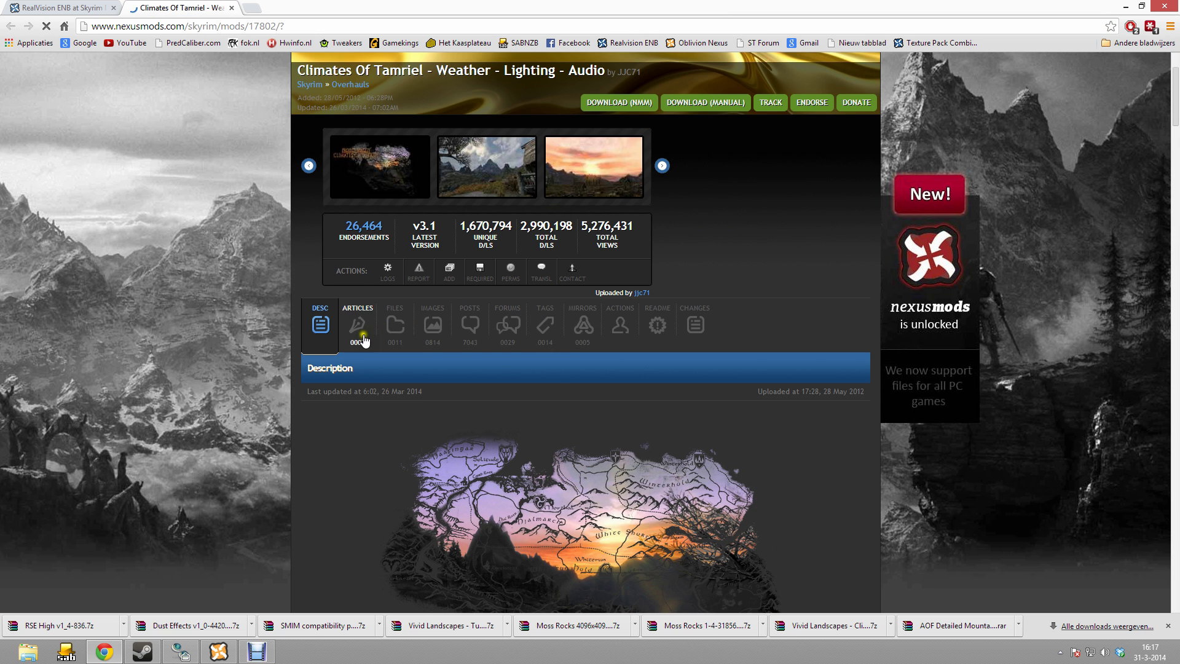
click(604, 98)
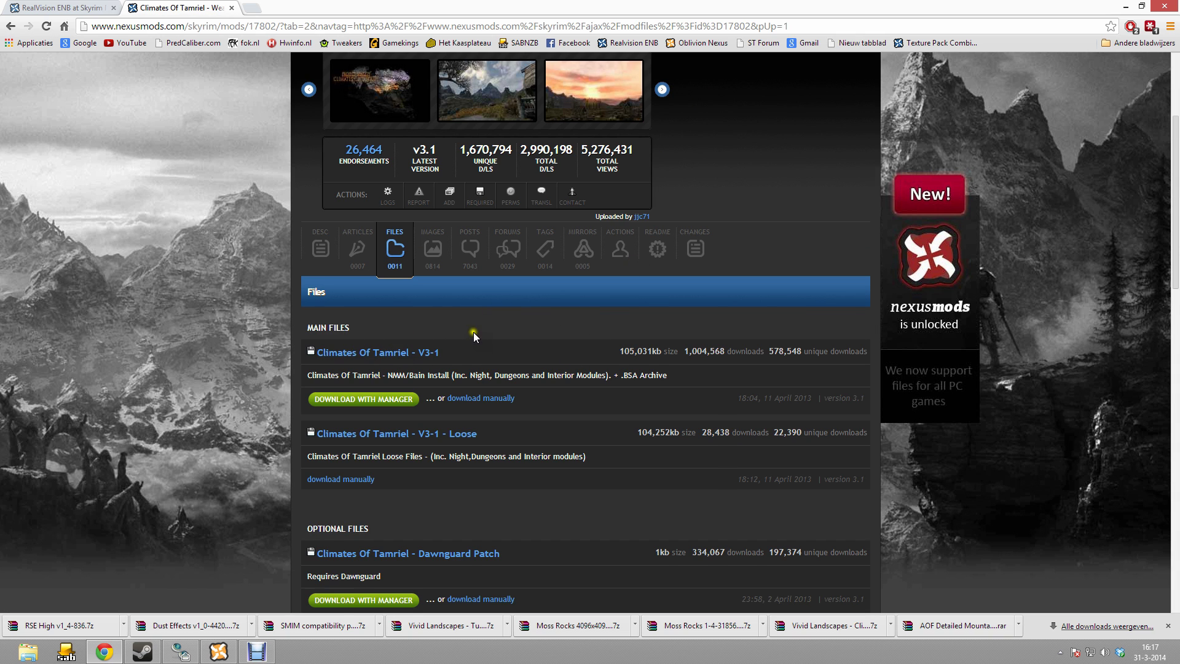
- Manually download the main file Climates Of Tamriel - V3-1 from the London (N2) server and save it
scroll(474, 333, down, 2)
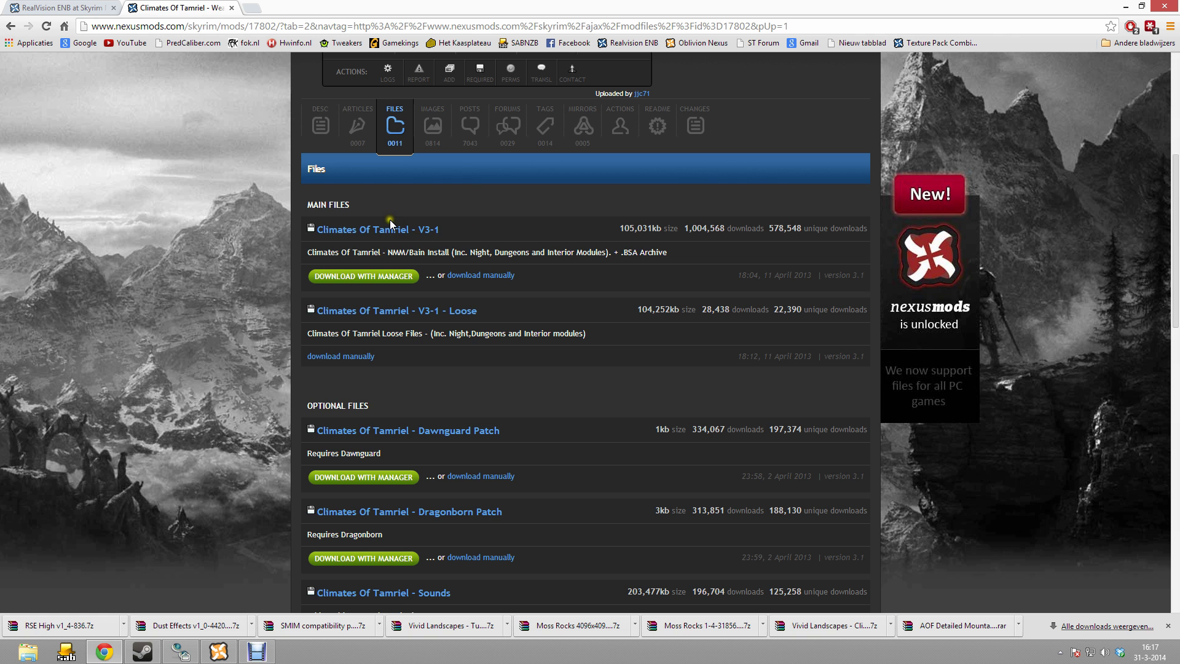
click(484, 276)
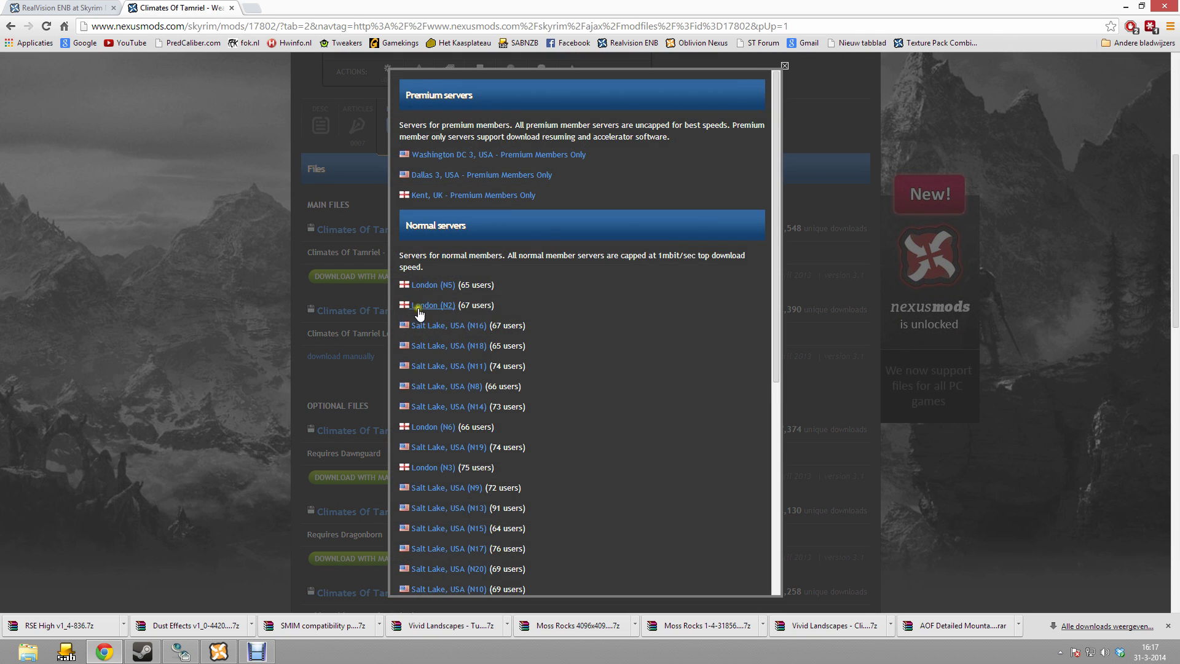
click(445, 305)
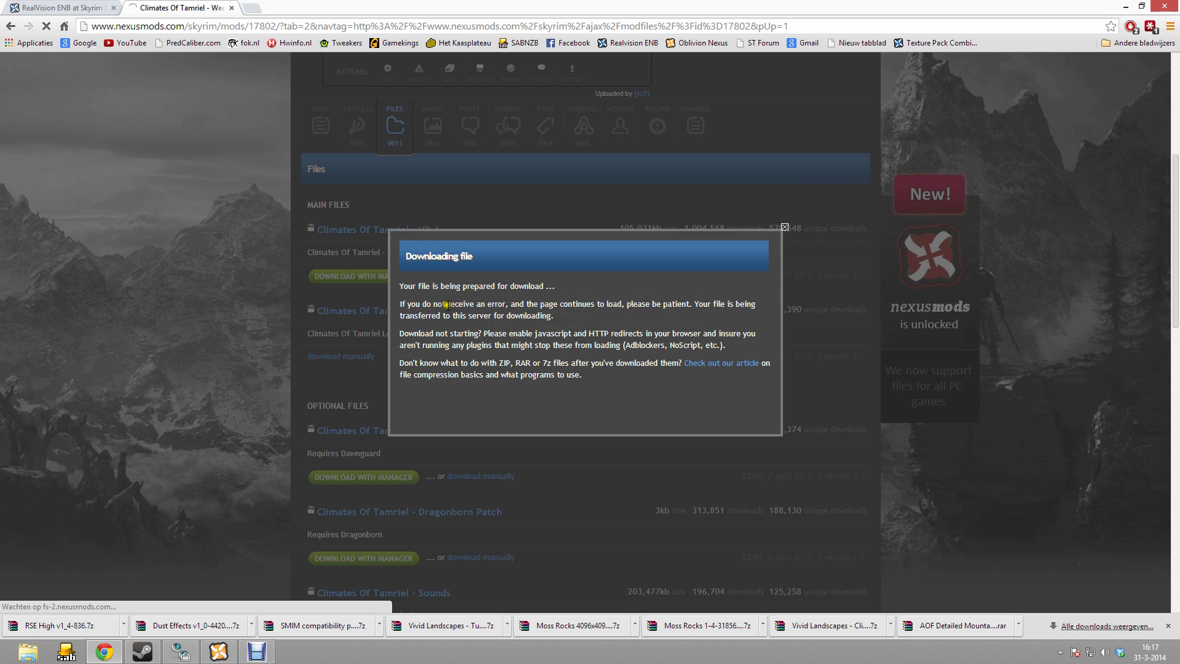
click(485, 315)
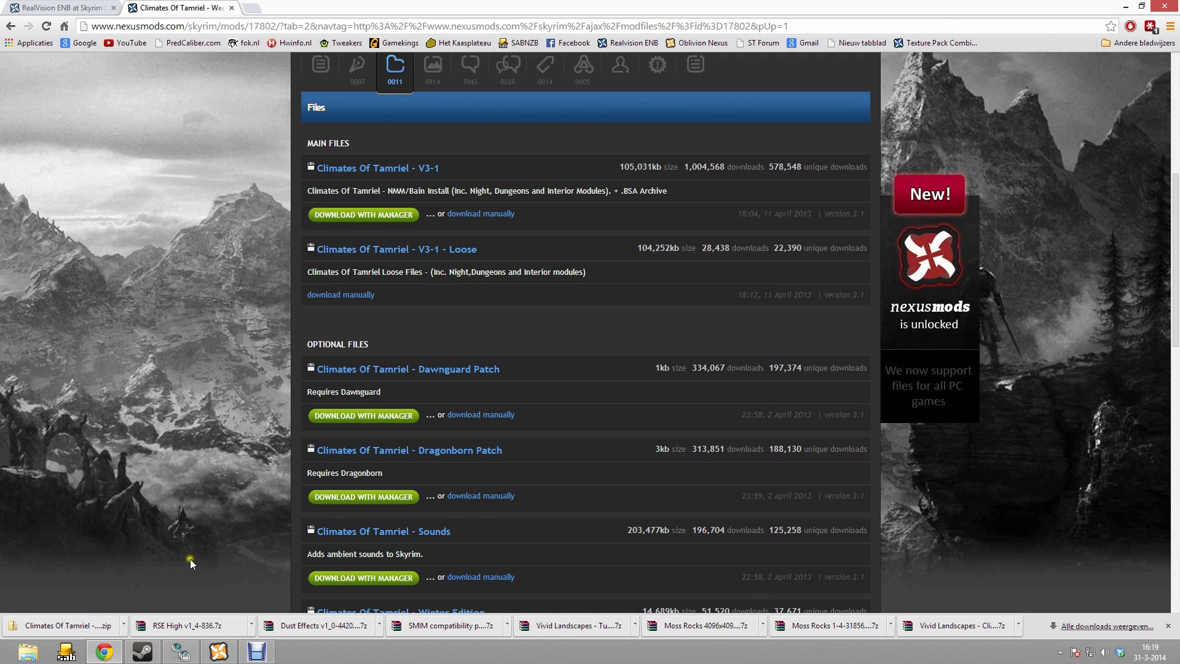
- Switch to Nexus Mod Manager and add Climates Of Tamriel - V3-1-17802-3-1.zip from the Skyrim Saved Mods folder to the mod list
click(215, 652)
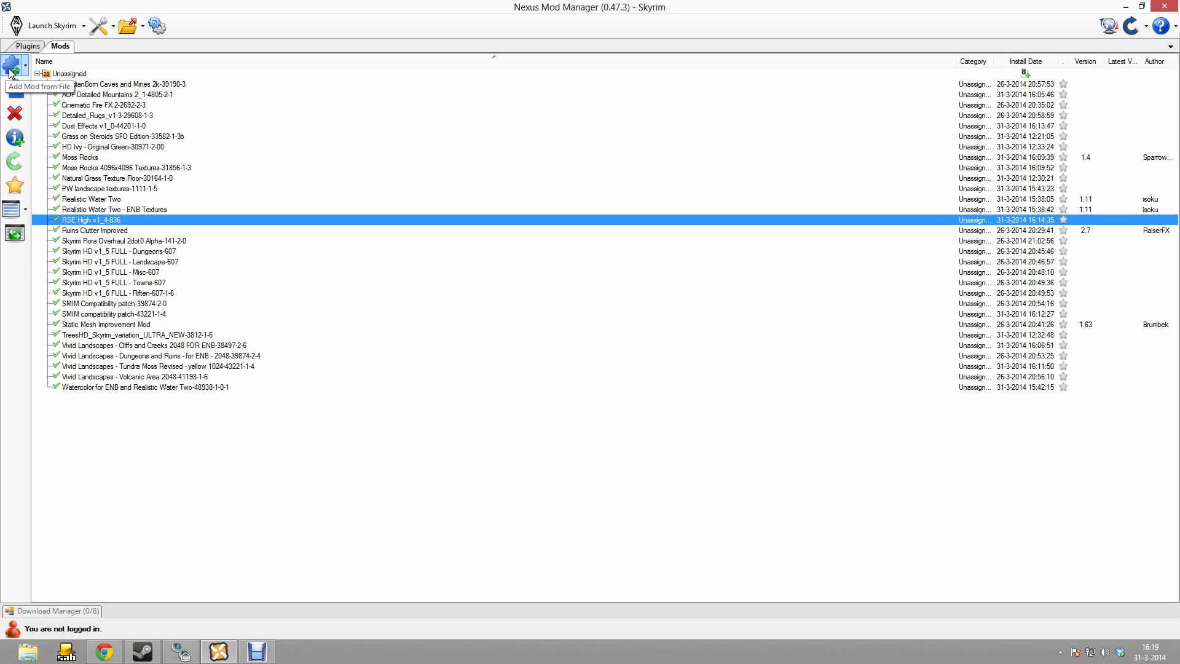
click(10, 71)
click(230, 148)
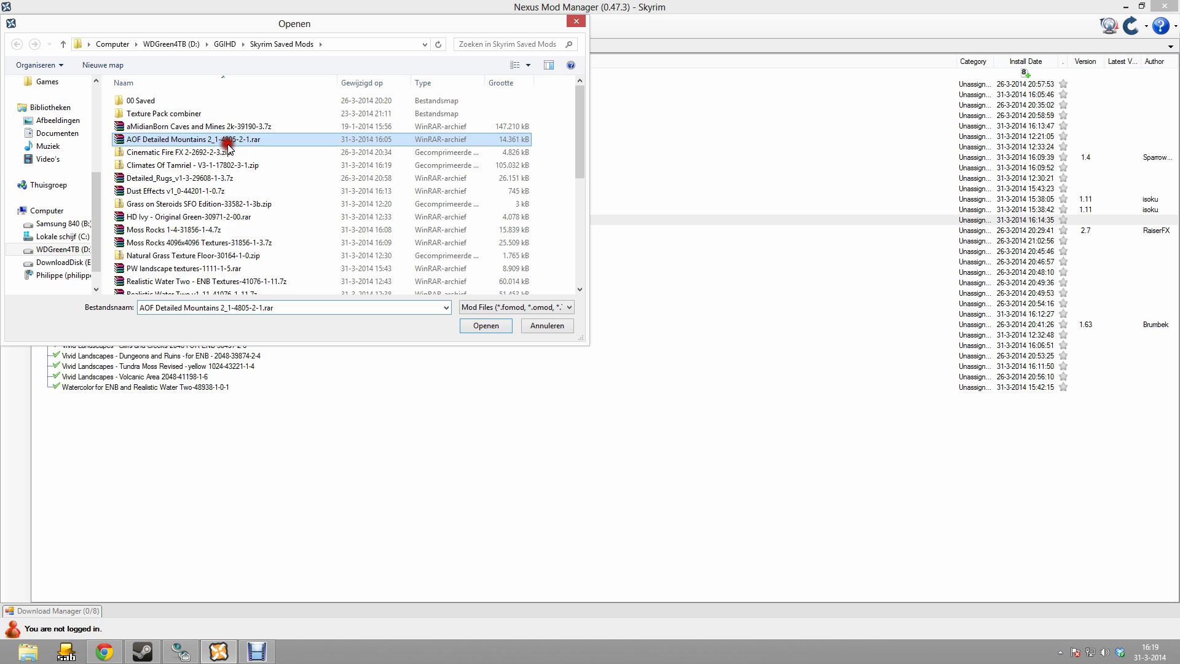
scroll(243, 185, down, 5)
scroll(244, 185, up, 4)
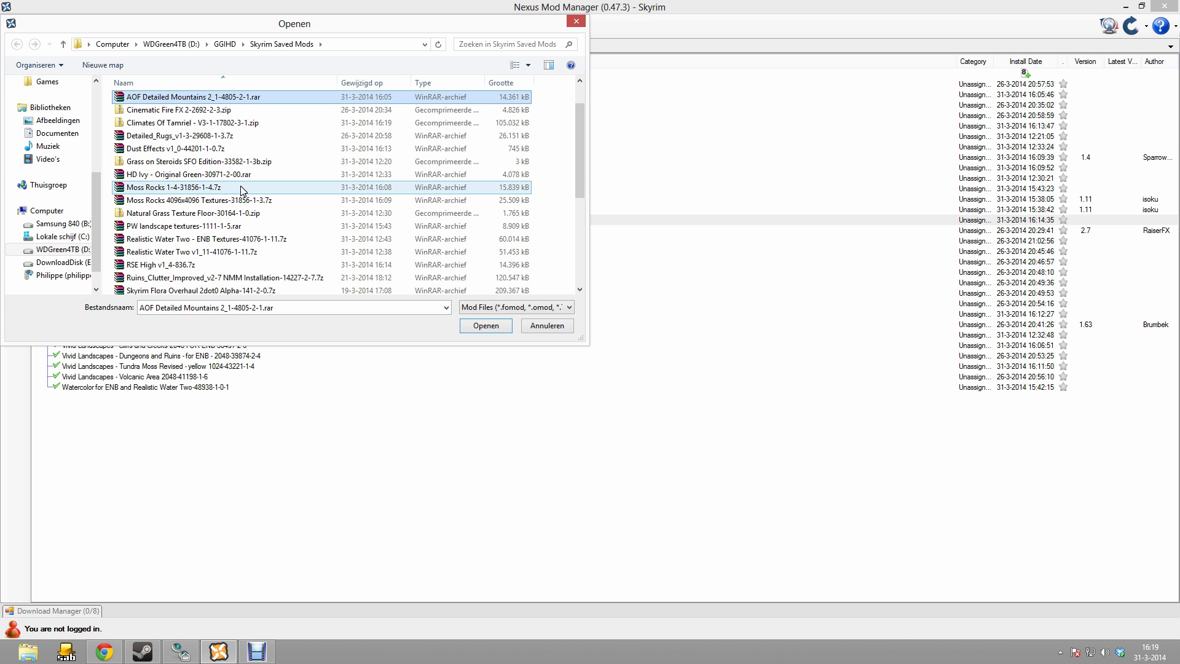
scroll(198, 284, down, 1)
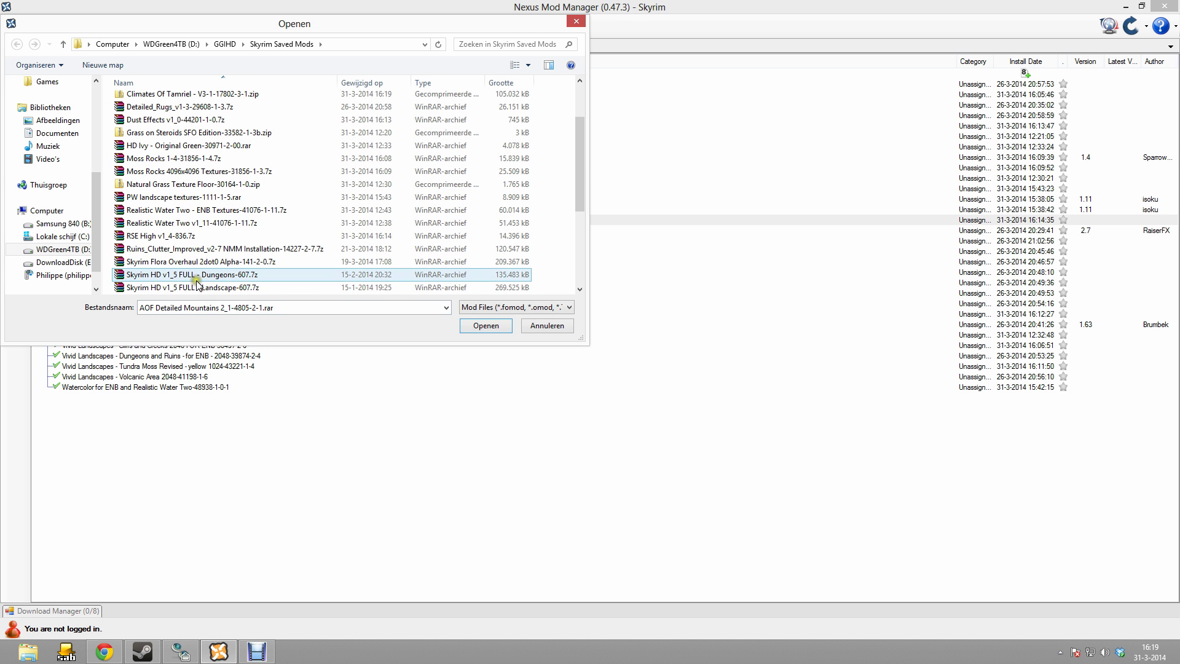
scroll(196, 264, down, 4)
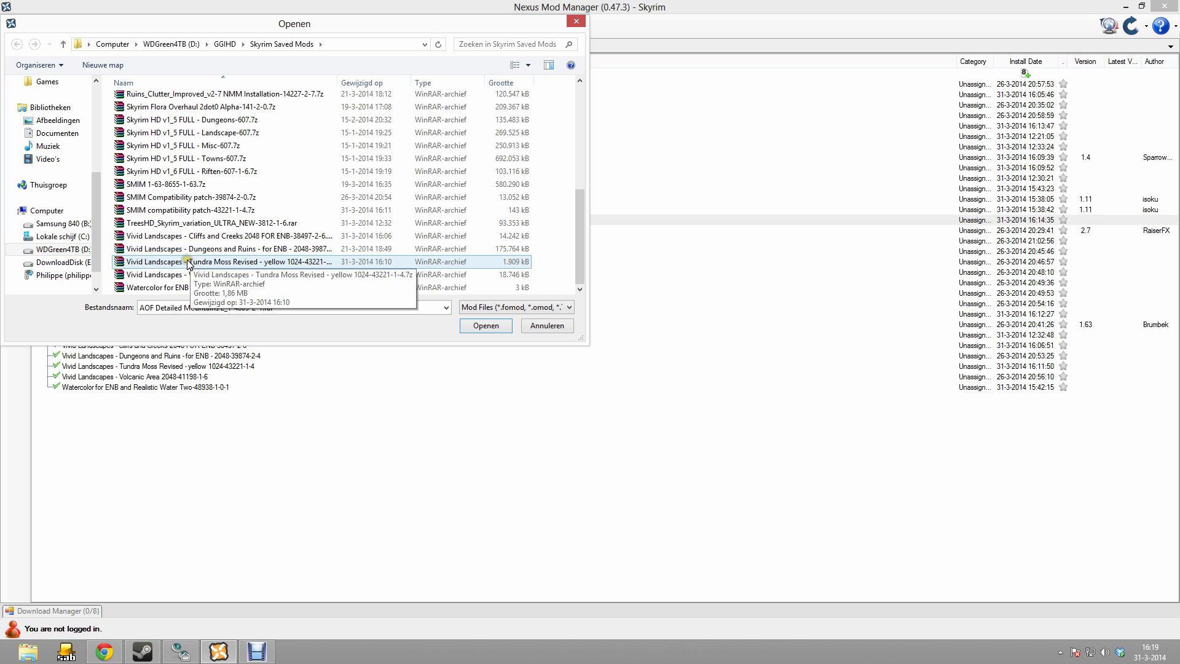
click(106, 653)
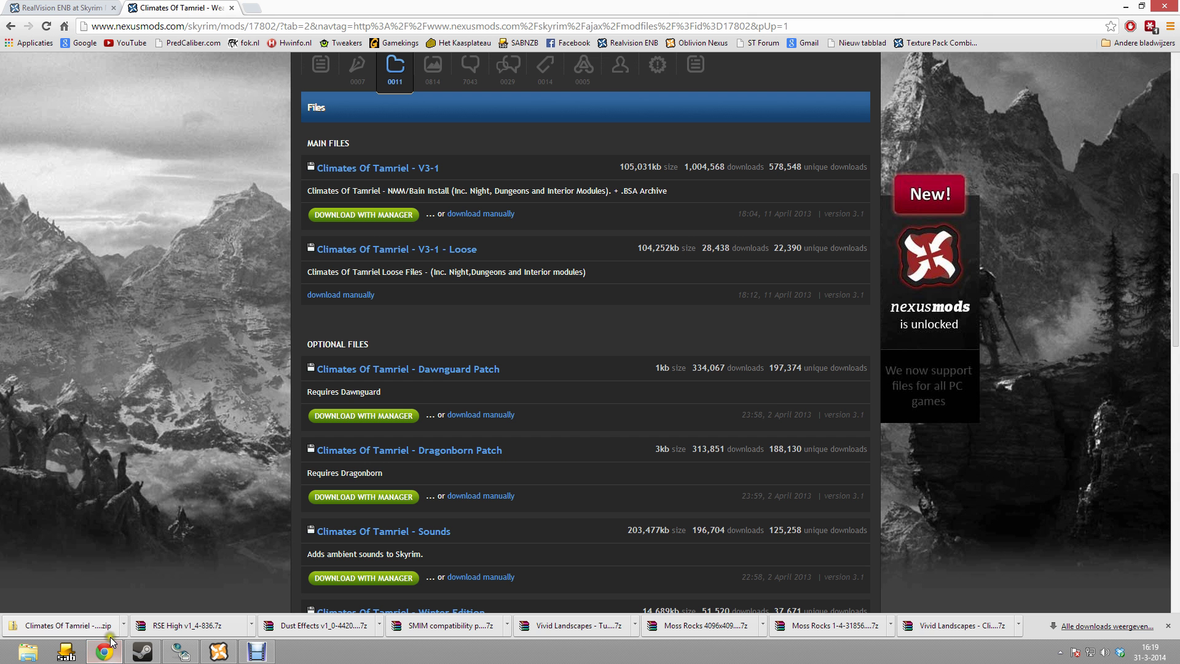
click(106, 652)
click(207, 174)
scroll(212, 241, up, 4)
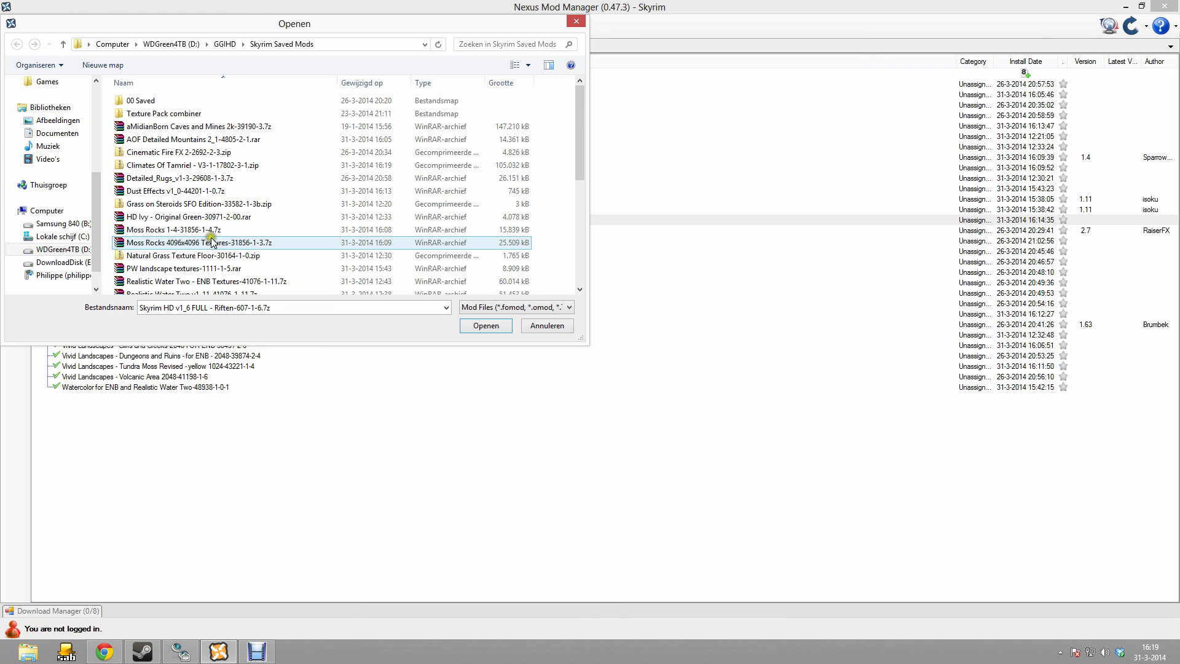
double_click(189, 168)
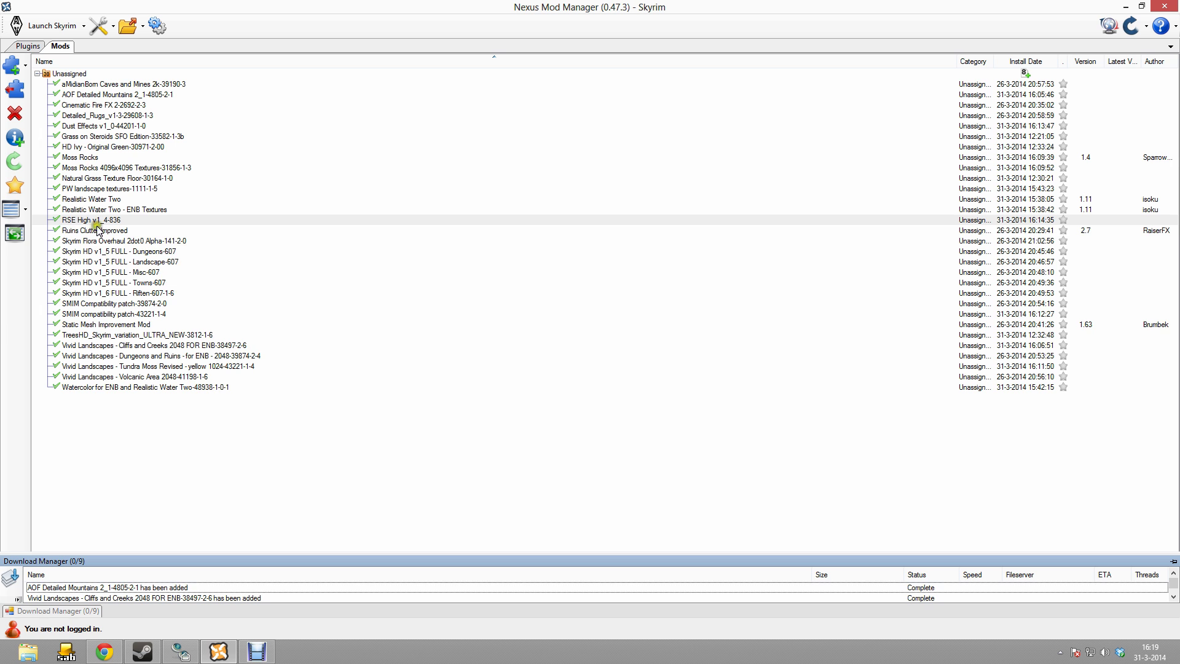
- Activate Project Reality - Climates Of Tamriel-V3 with Default Experience for dungeons, interiors and nights, plus the ClimatesOfTamriel main files
click(129, 190)
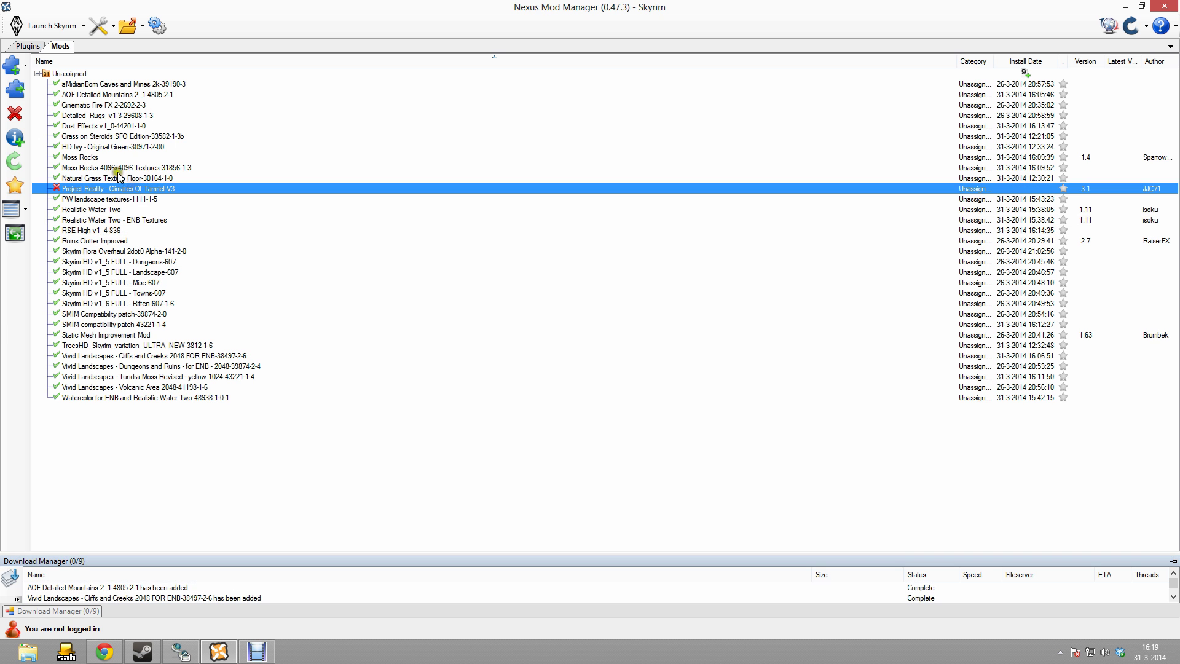
click(15, 90)
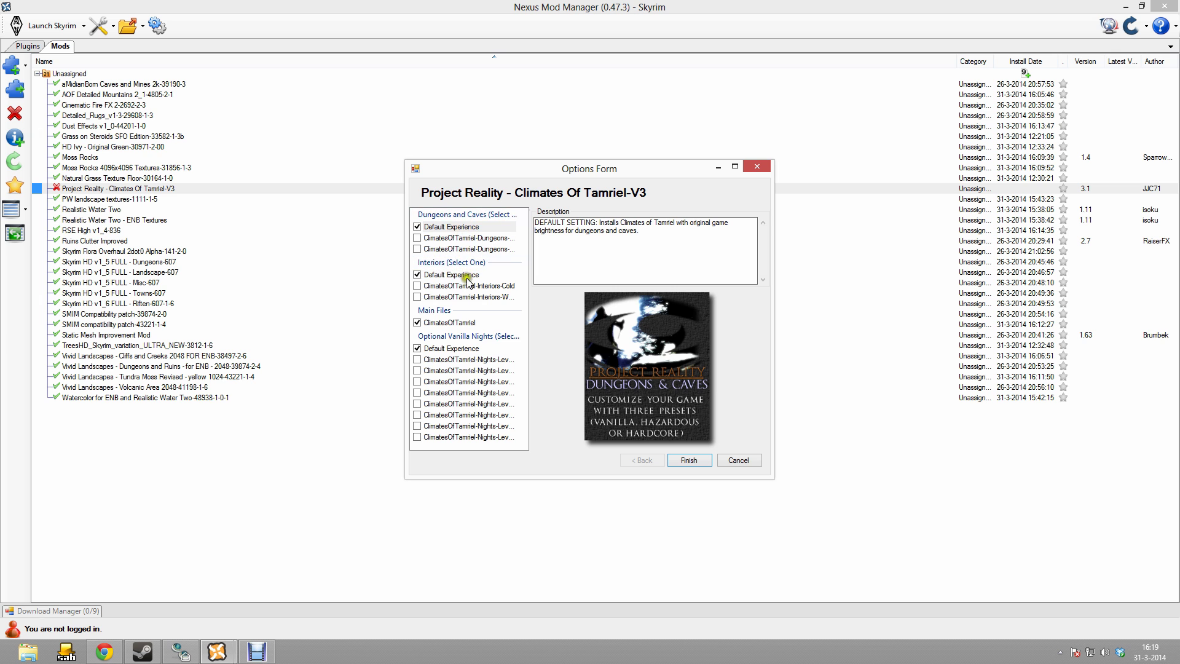
click(457, 227)
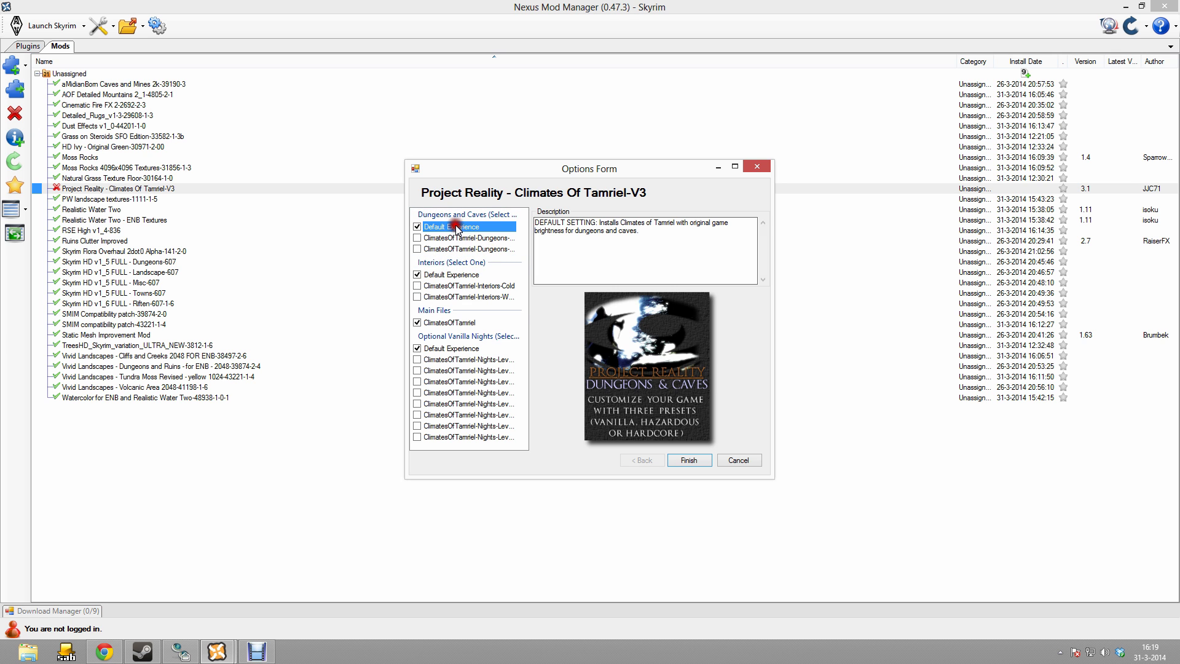
click(445, 274)
click(443, 323)
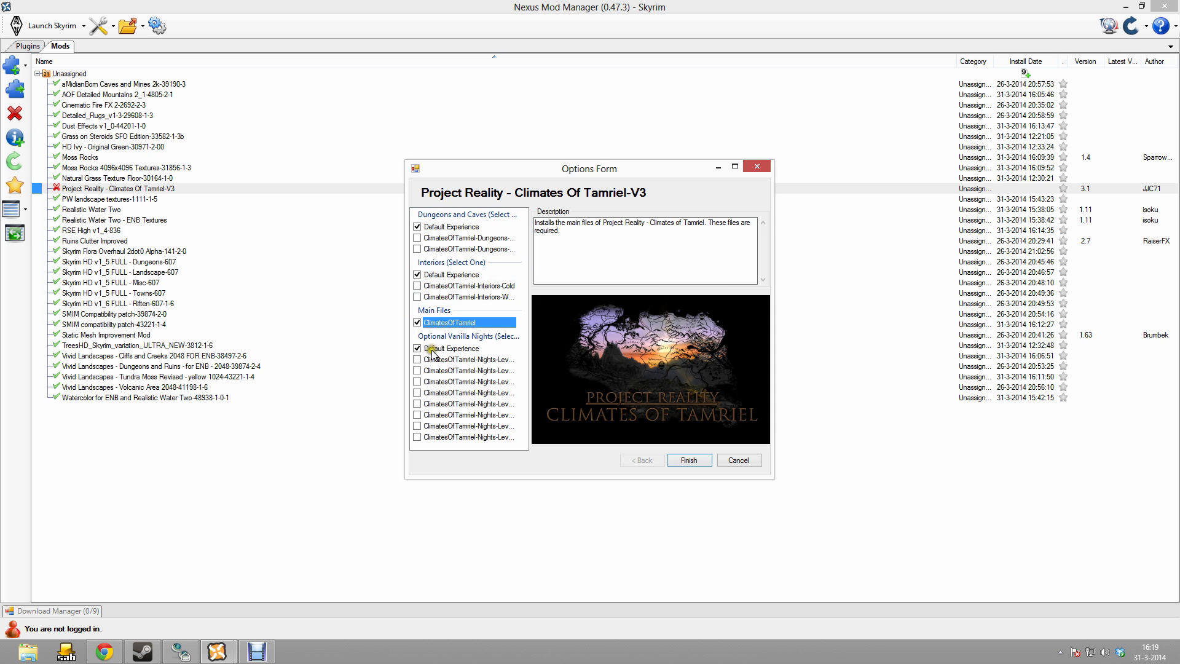
click(432, 349)
click(689, 461)
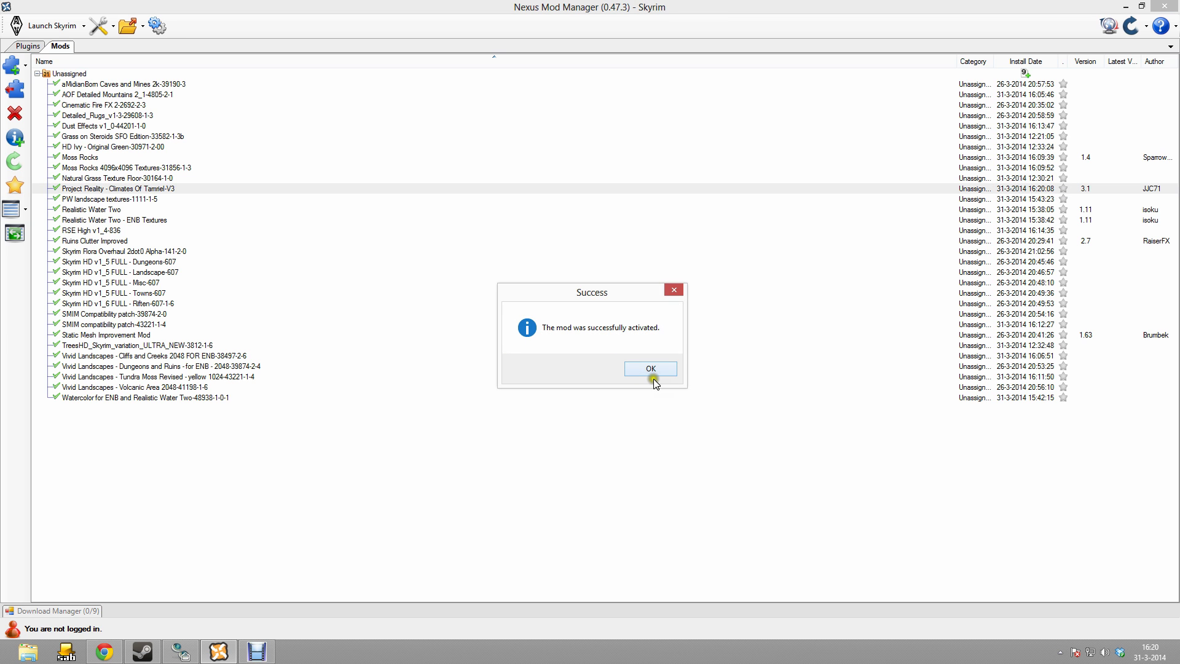
click(651, 371)
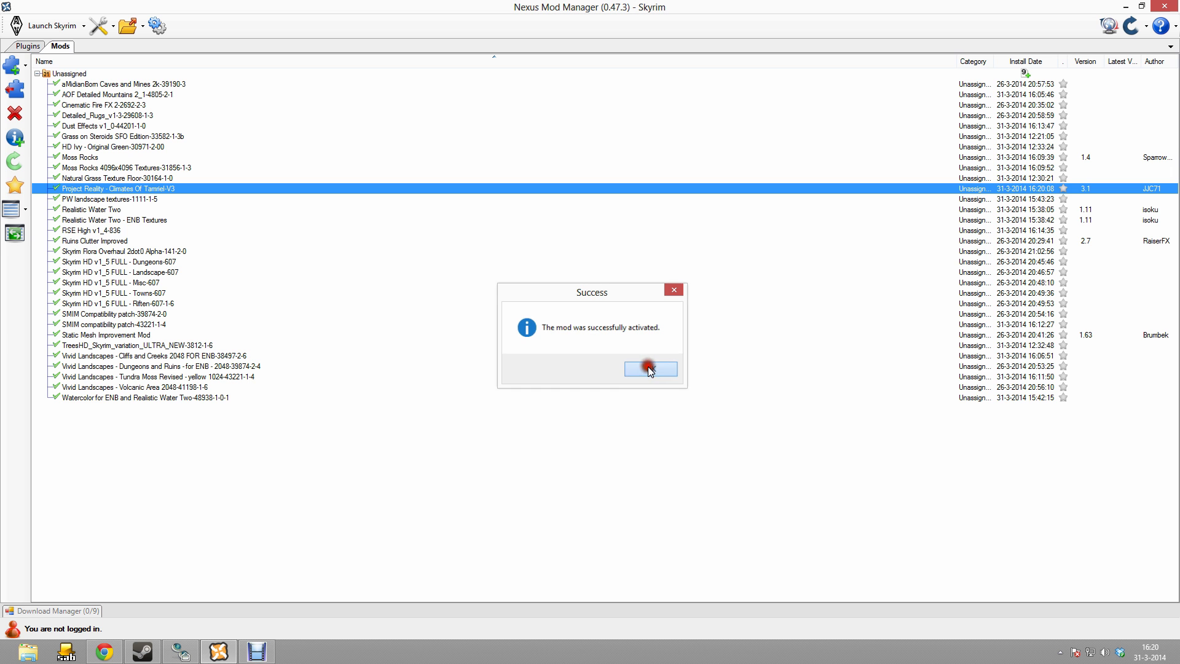
- Return to Chrome and manually download the optional Climates Of Tamriel - Dawnguard Patch from a normal server
click(104, 651)
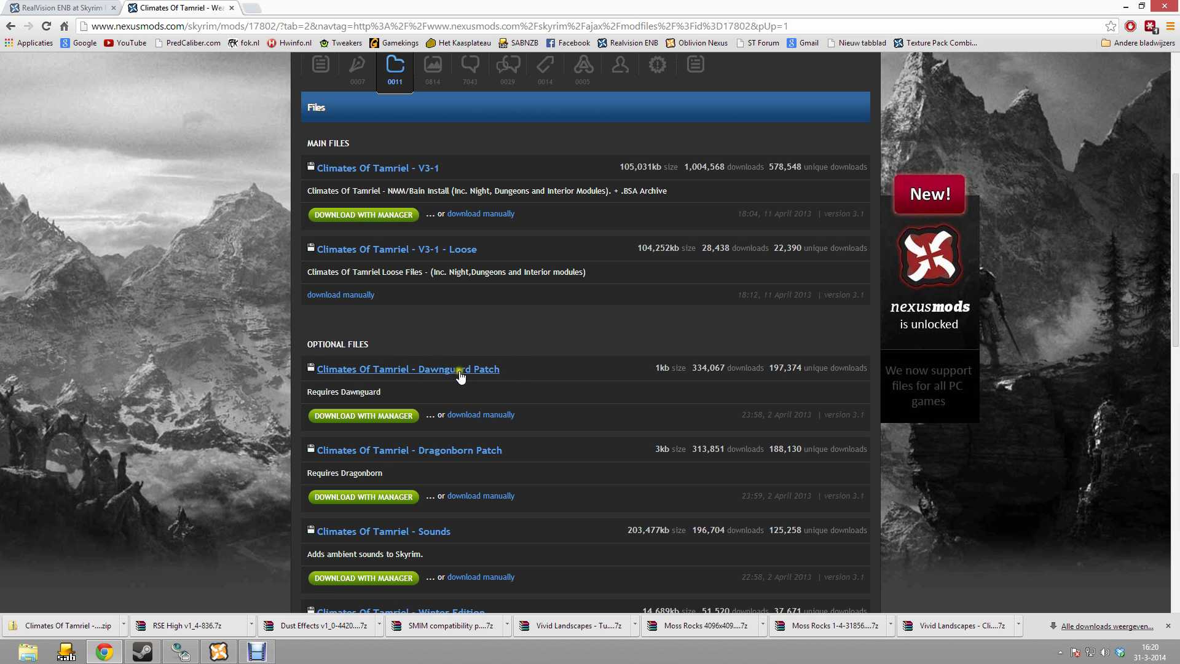
click(491, 416)
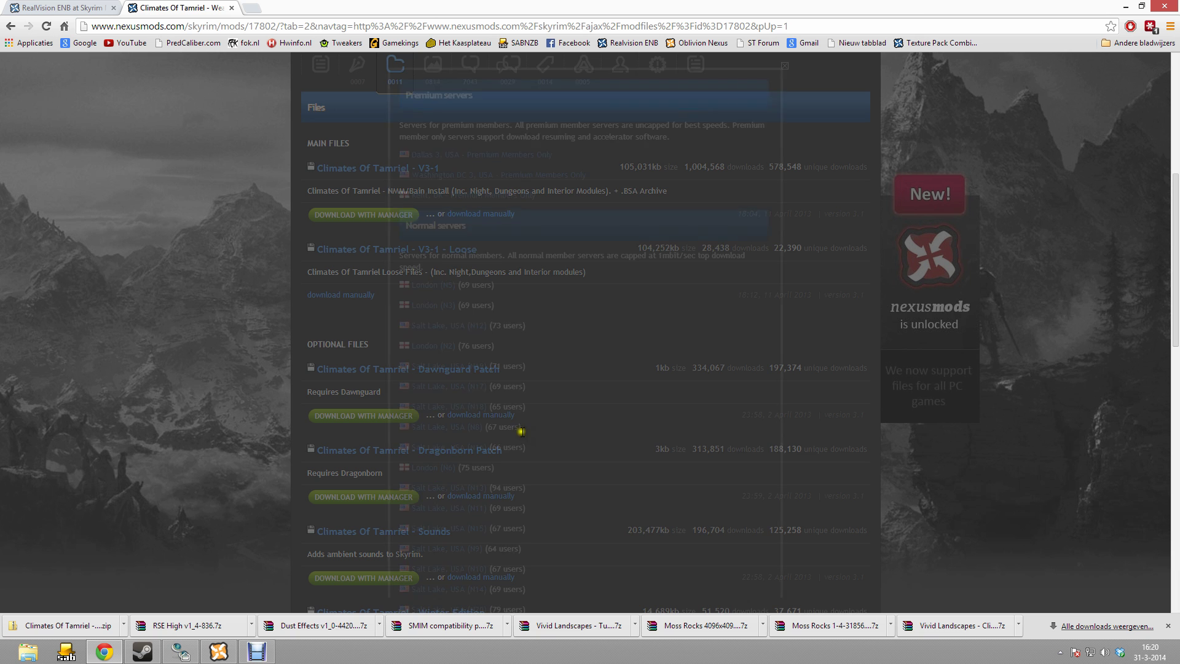
click(446, 347)
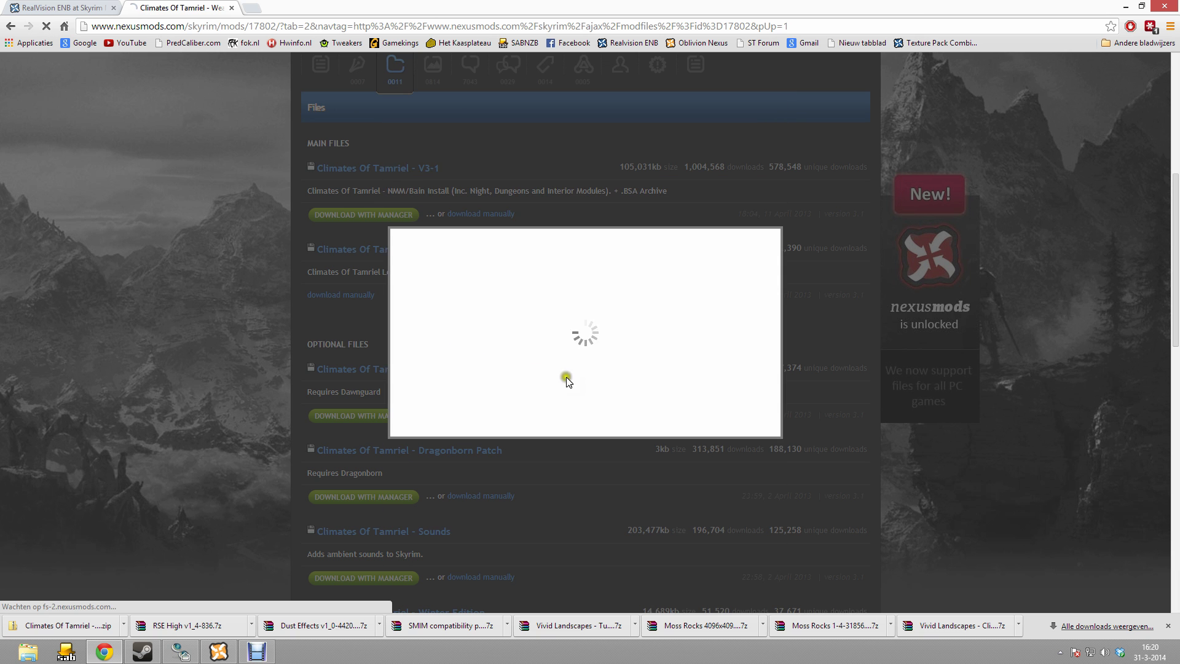
click(496, 320)
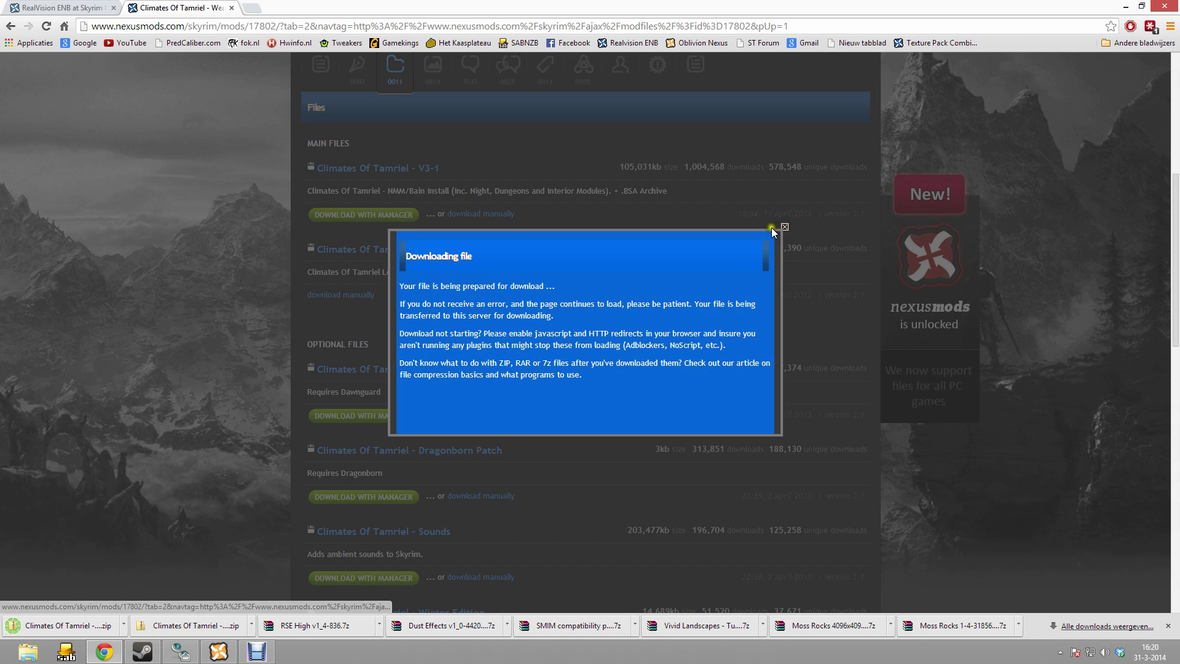
click(773, 227)
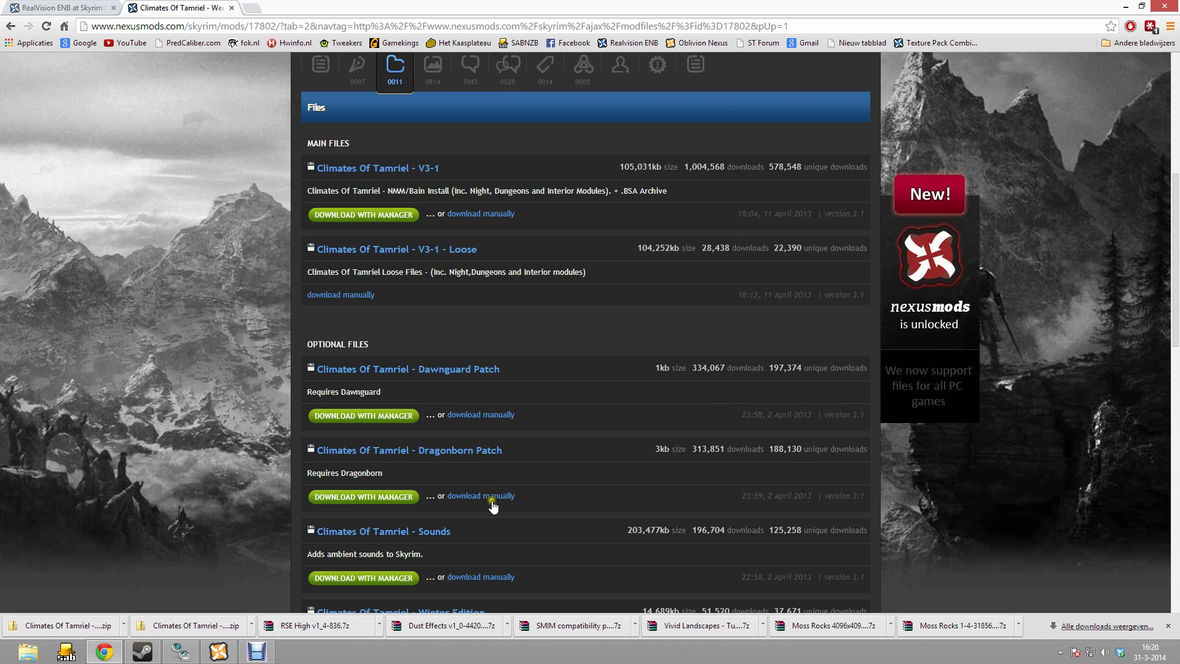
- Manually download the Climates Of Tamriel - Dragonborn Patch from the London (N3) server and save it in the Skyrim Saved Mods folder
click(491, 498)
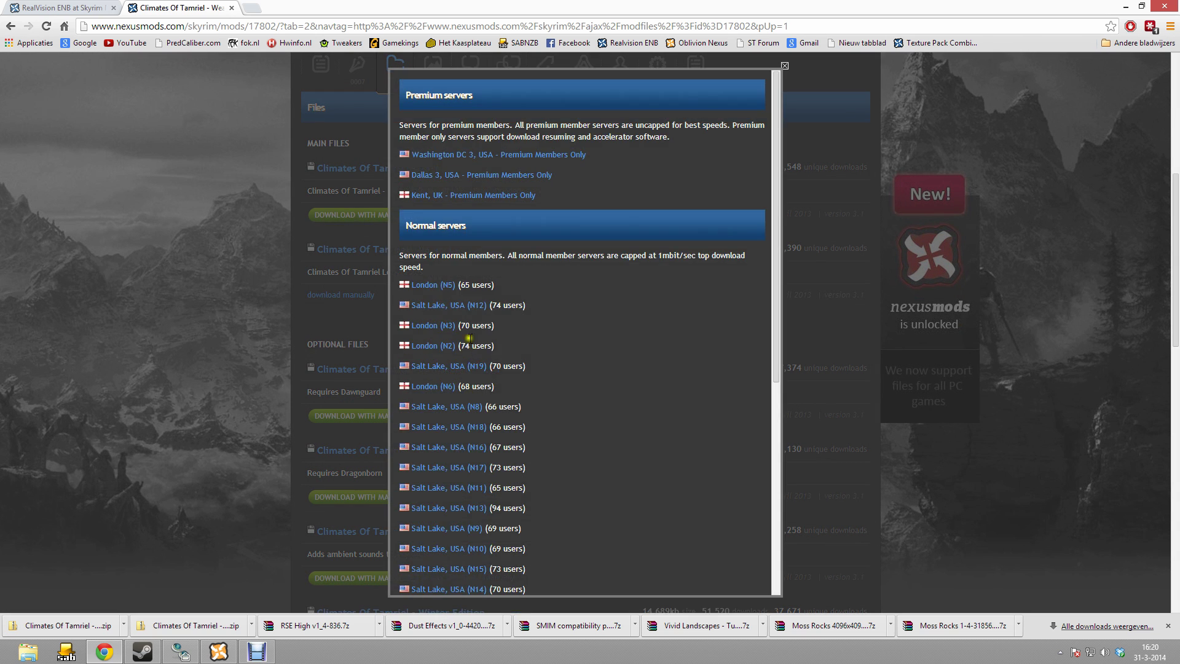
click(434, 327)
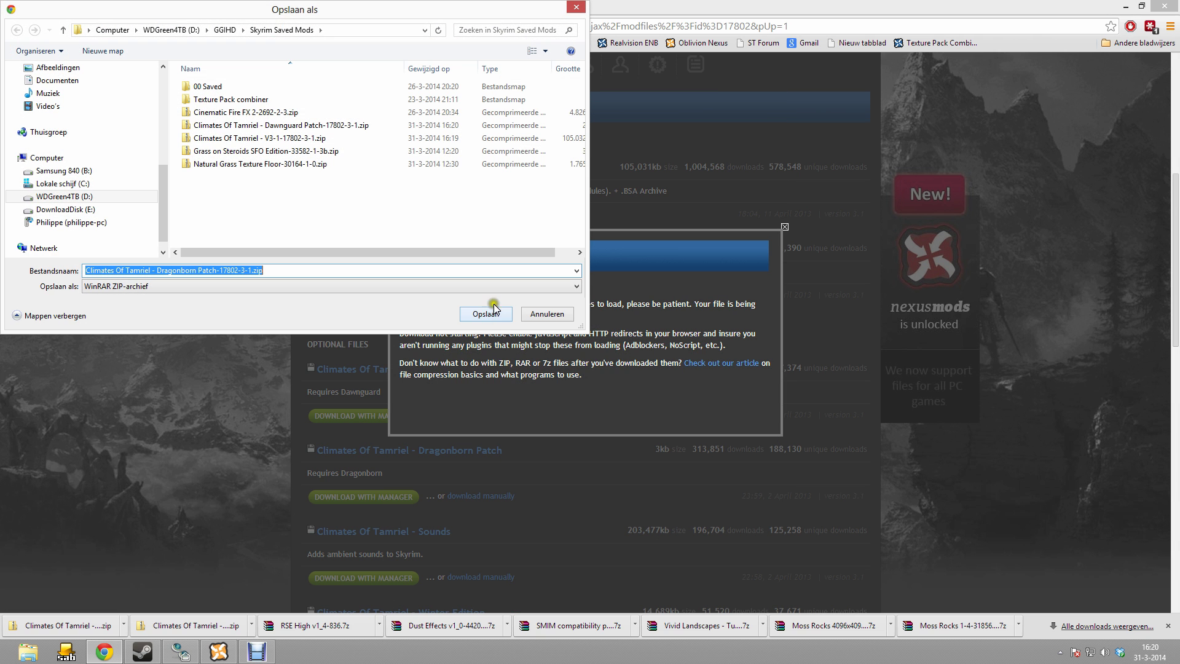
click(496, 315)
click(784, 227)
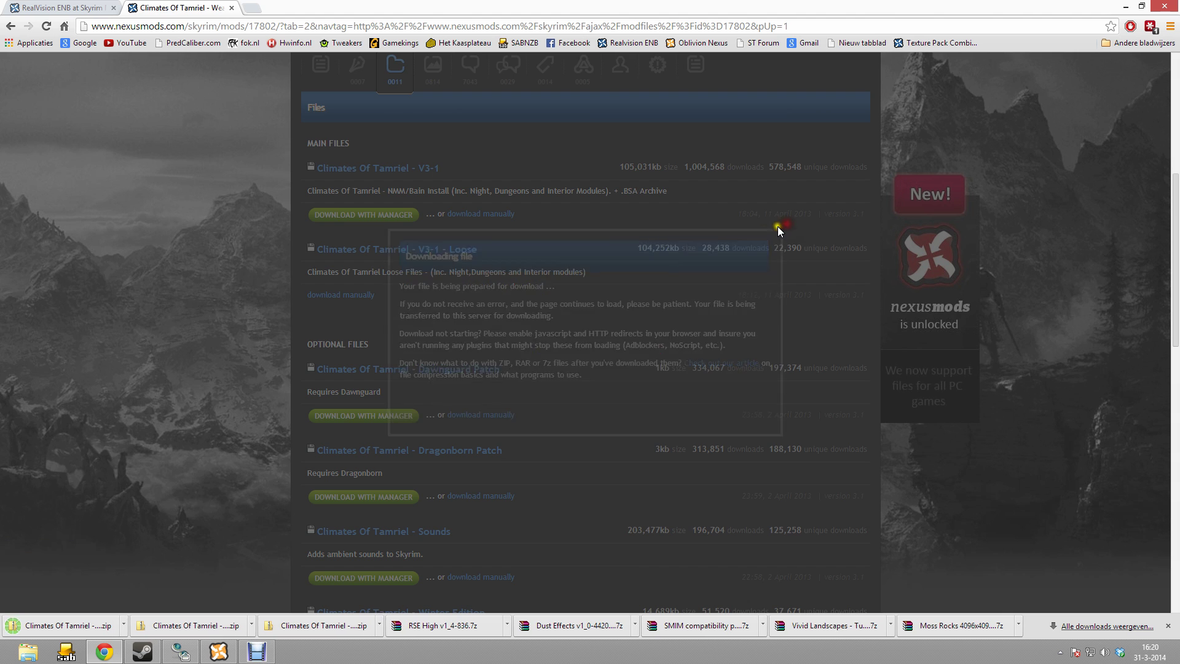
- Switch to Nexus Mod Manager, then add and activate Climates Of Tamriel - Dawnguard Patch-17802-3-1.zip
click(219, 651)
click(11, 64)
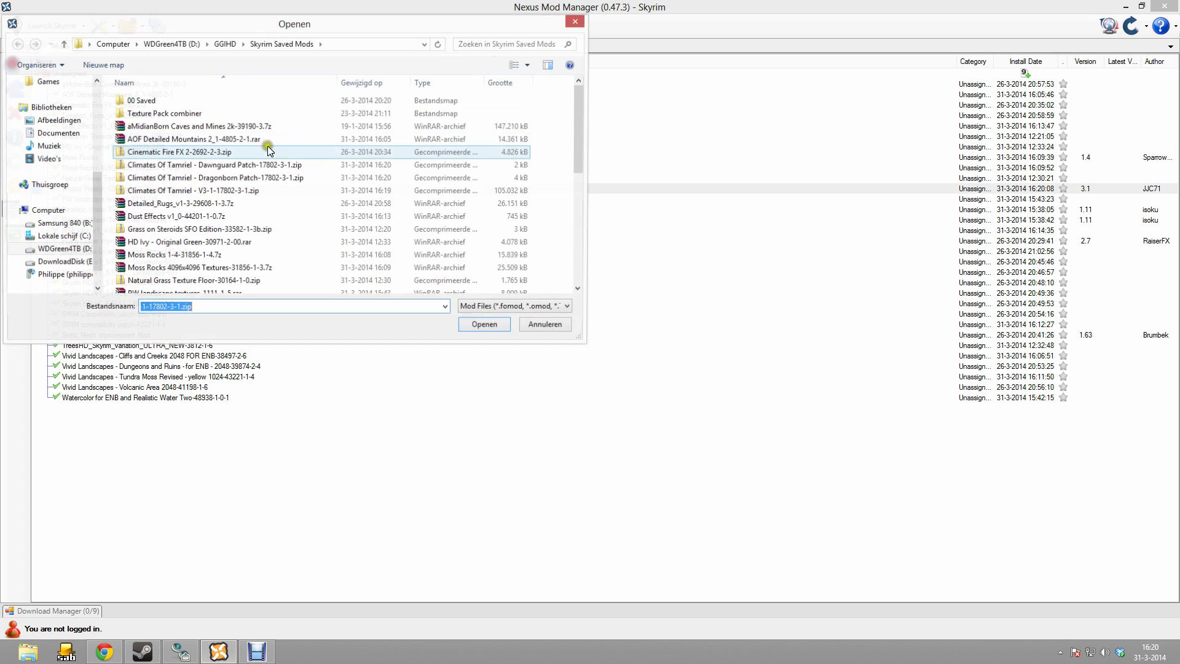
click(200, 177)
click(258, 166)
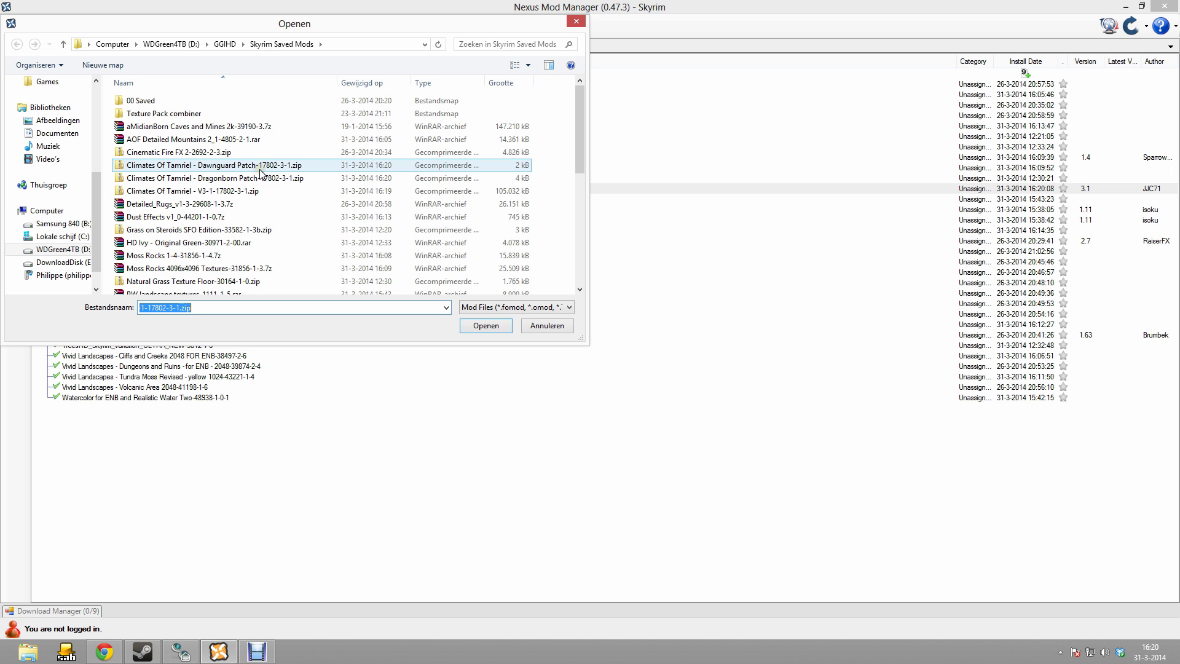
double_click(260, 169)
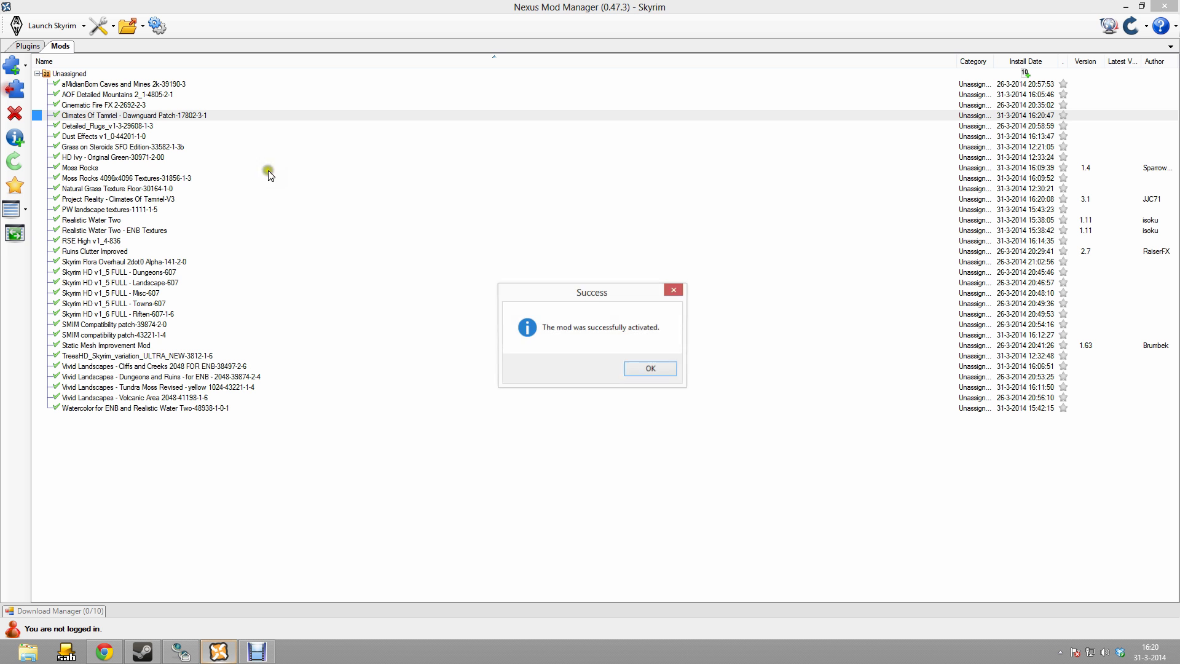
click(650, 369)
- Add Climates Of Tamriel - Dragonborn Patch-17802-3-1.zip and activate it as a normal install, declining the upgrade of the Dawnguard patch
click(11, 65)
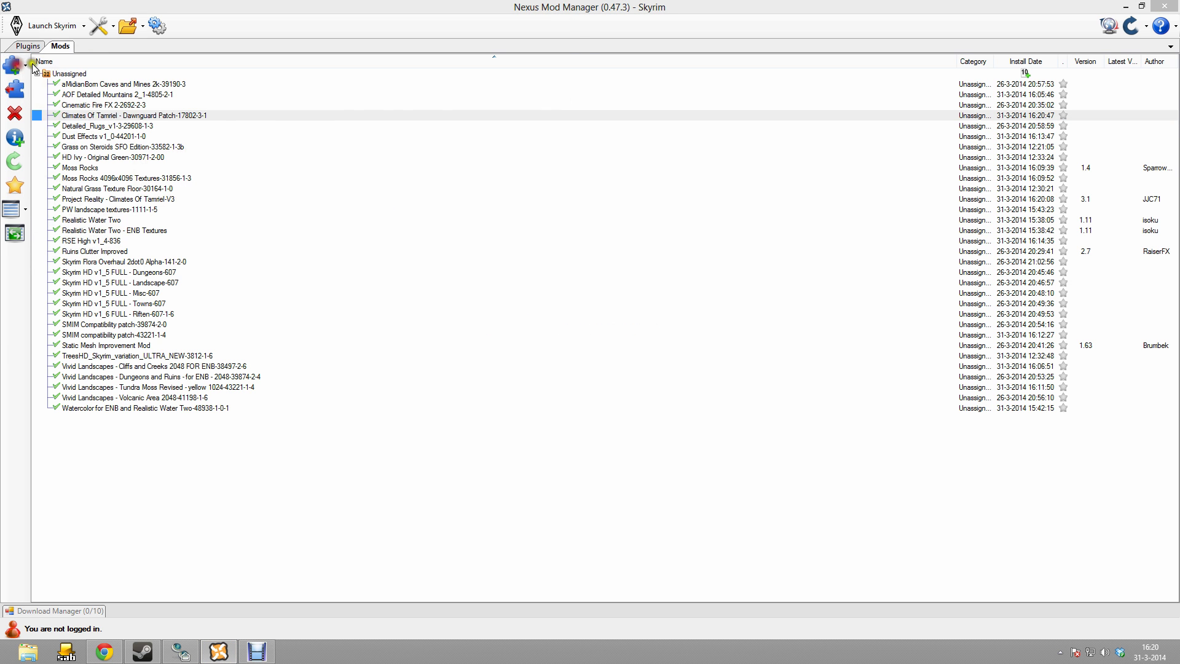
double_click(257, 178)
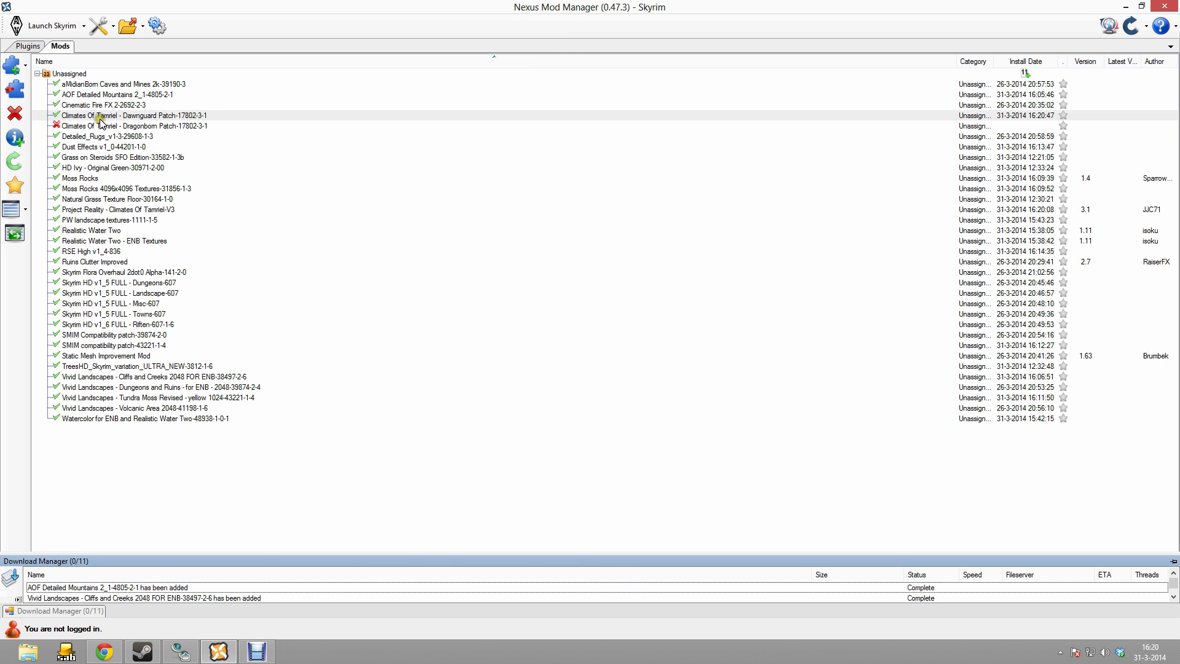
click(23, 92)
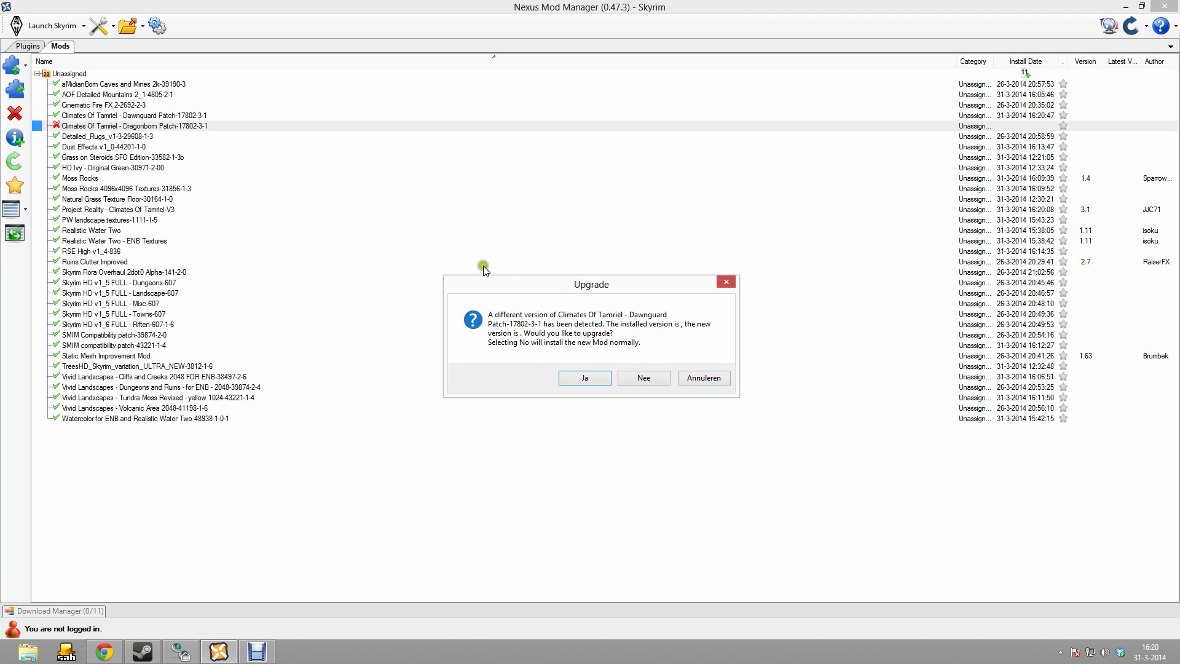
click(643, 378)
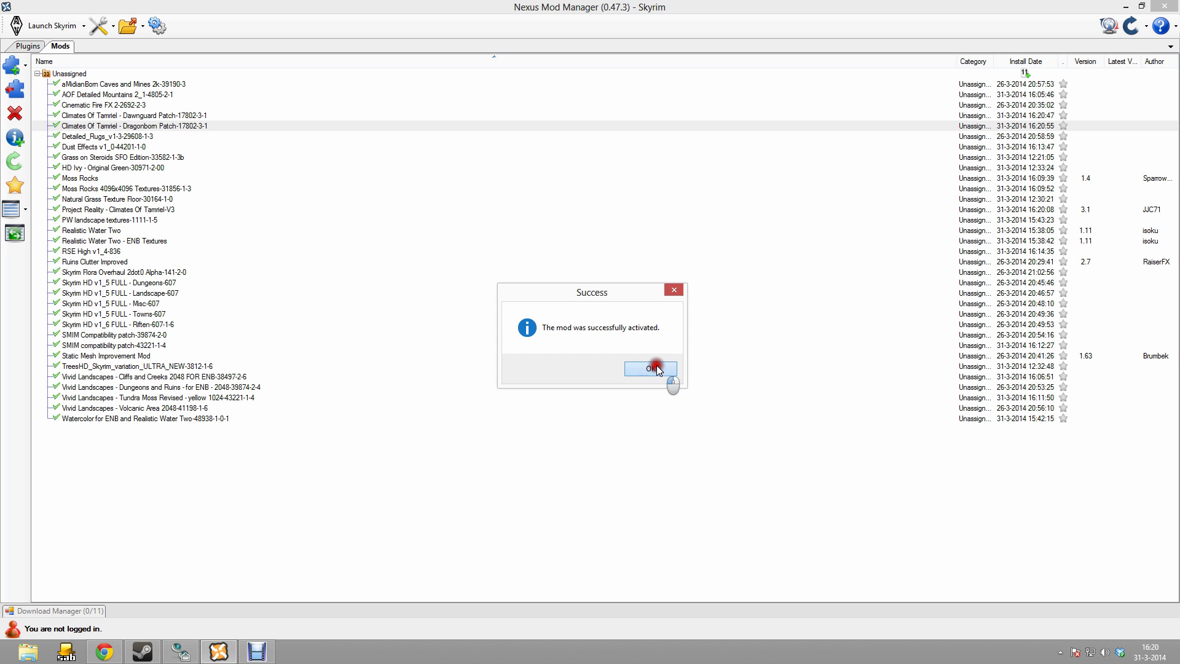
click(654, 369)
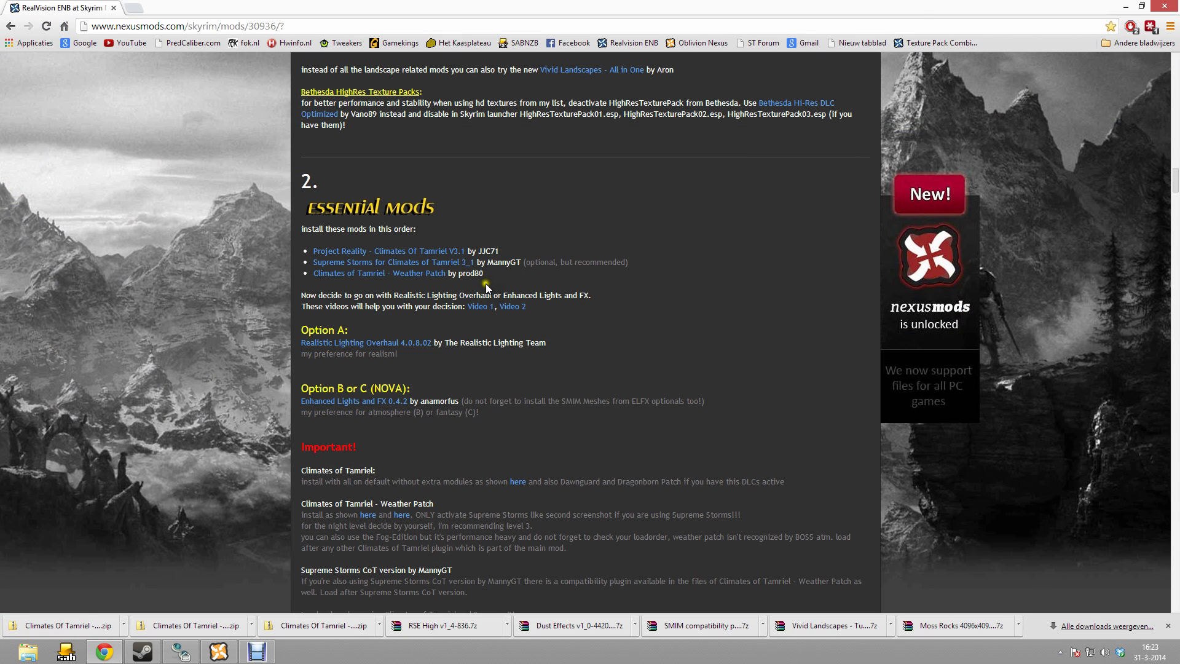
- Open Climates of Tamriel - Weather Patch from the RealVision ENB essential mods list in a new tab and show that page
right_click(426, 279)
click(462, 284)
click(157, 6)
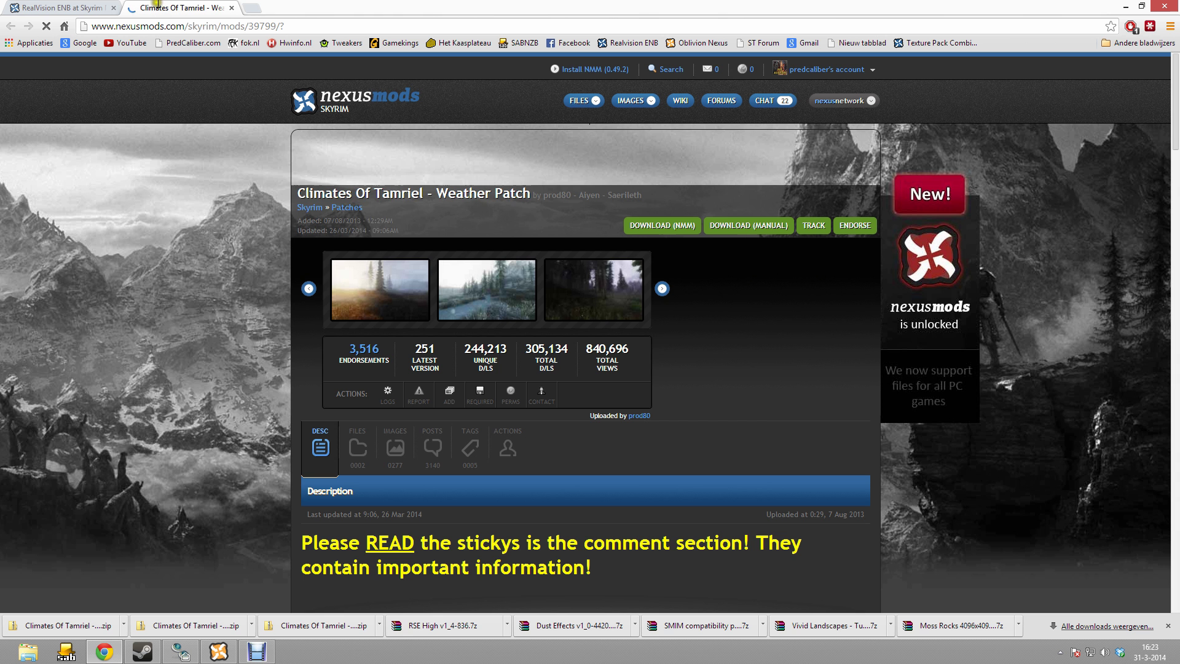
- Manually download the Climates Of Tamriel - Weather Patch main file from the London (N3) server and save it in the Skyrim Saved Mods folder
click(360, 450)
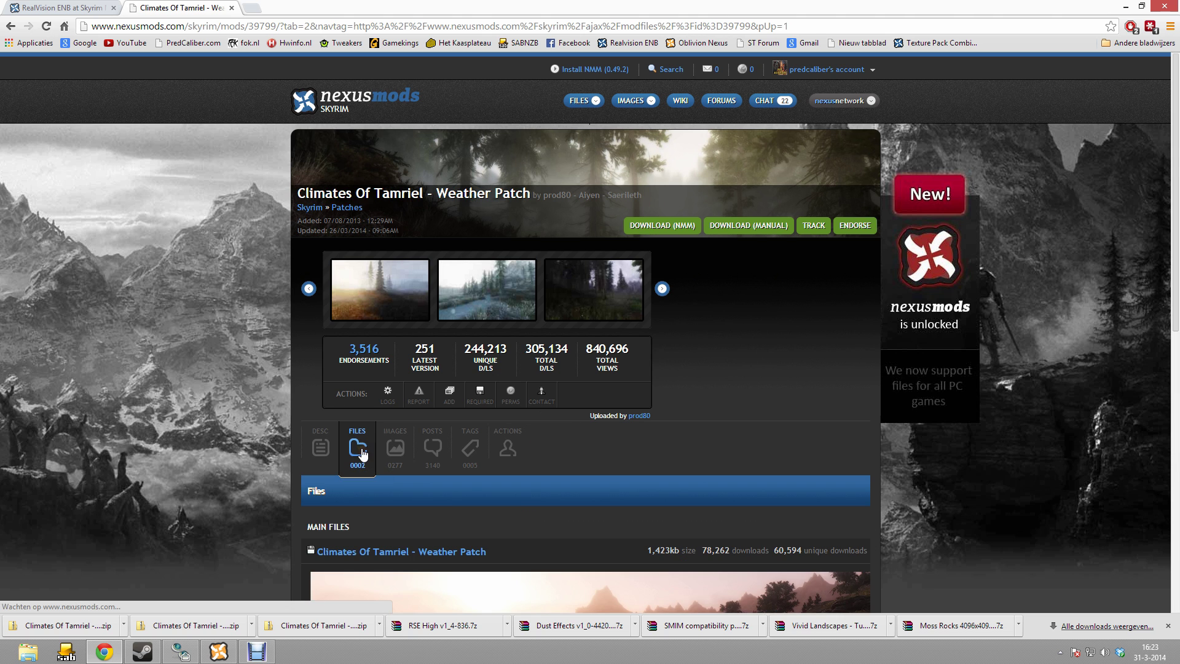
scroll(477, 517, down, 5)
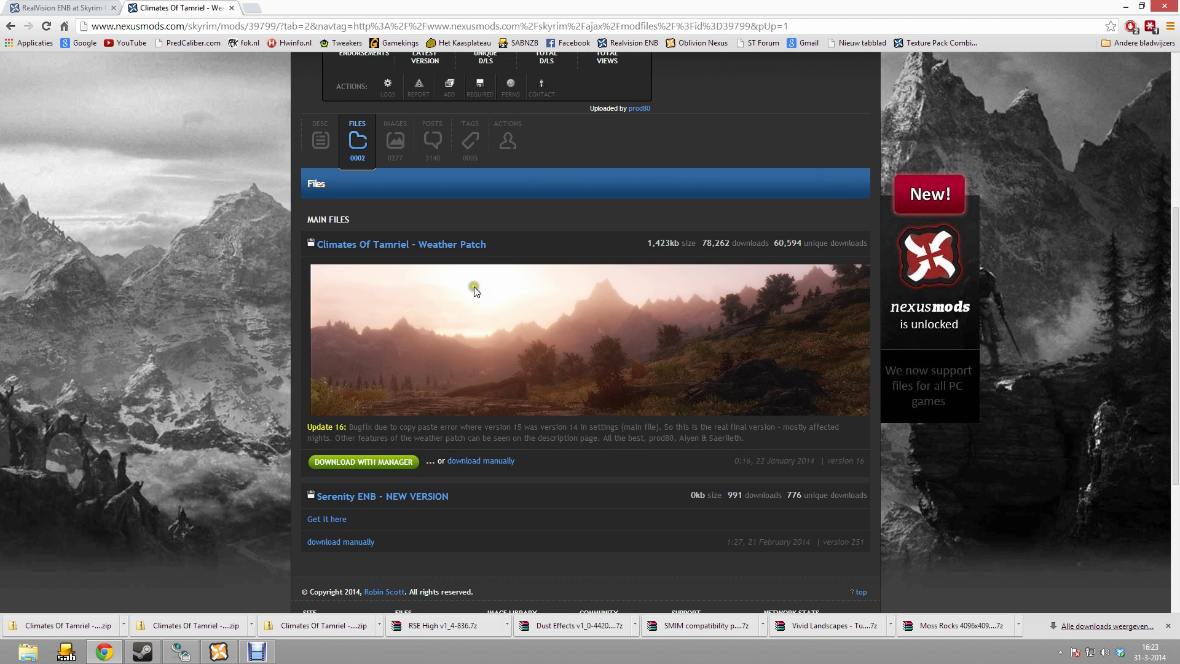
scroll(475, 291, down, 1)
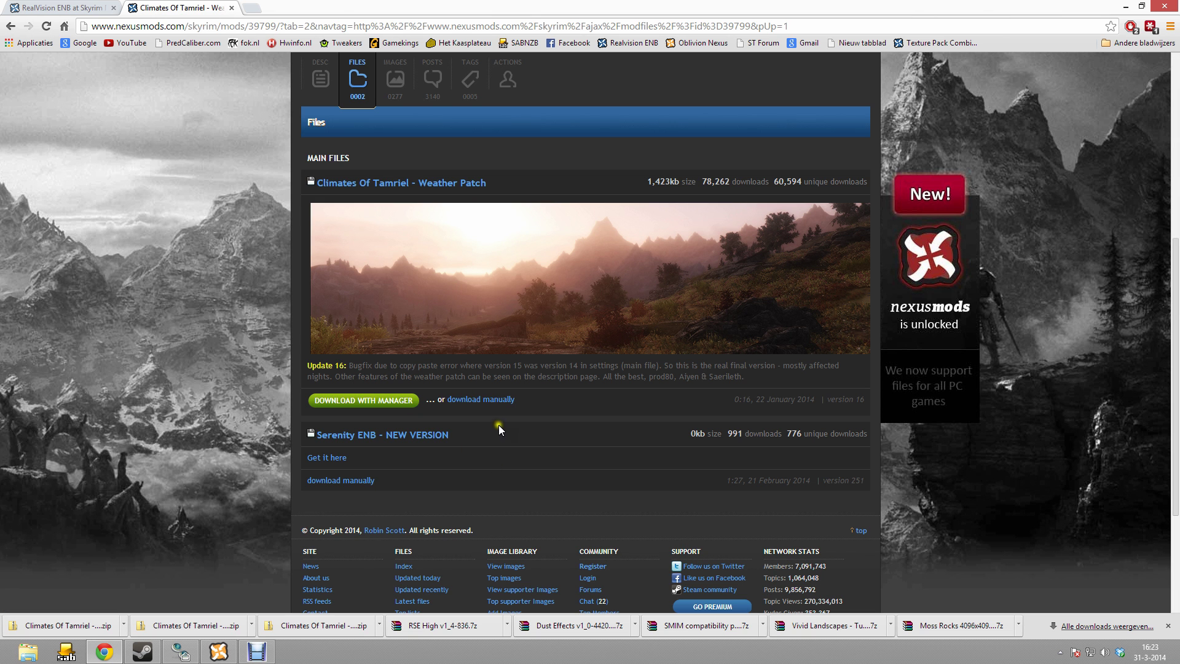
click(500, 401)
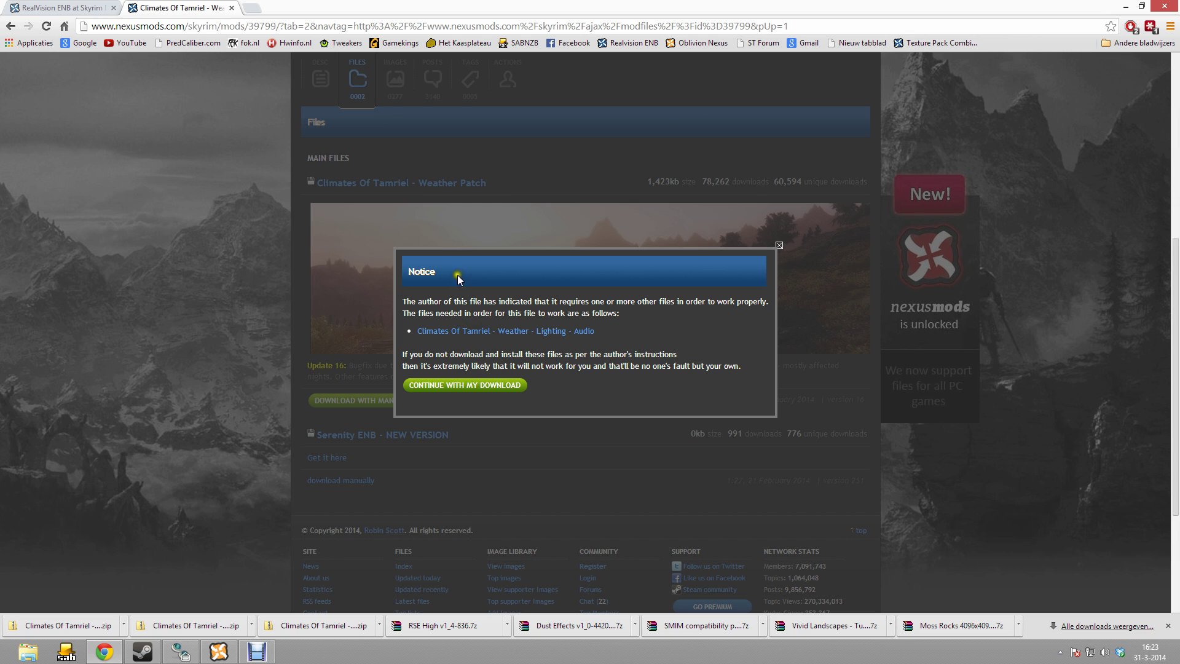
click(474, 388)
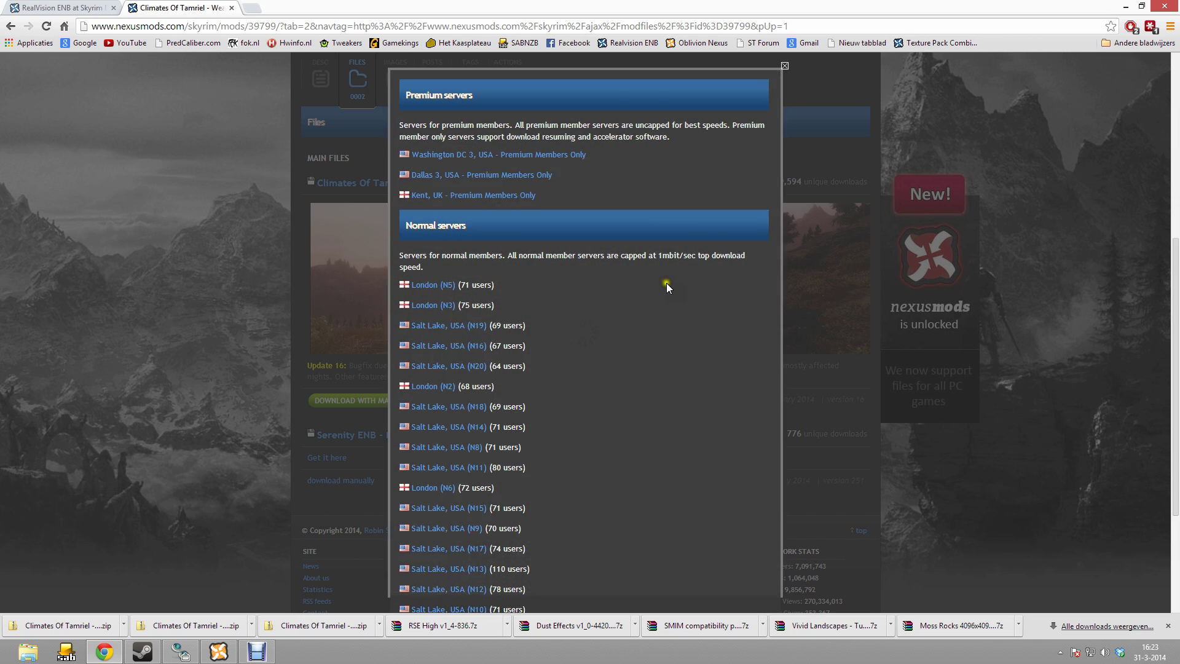
click(435, 307)
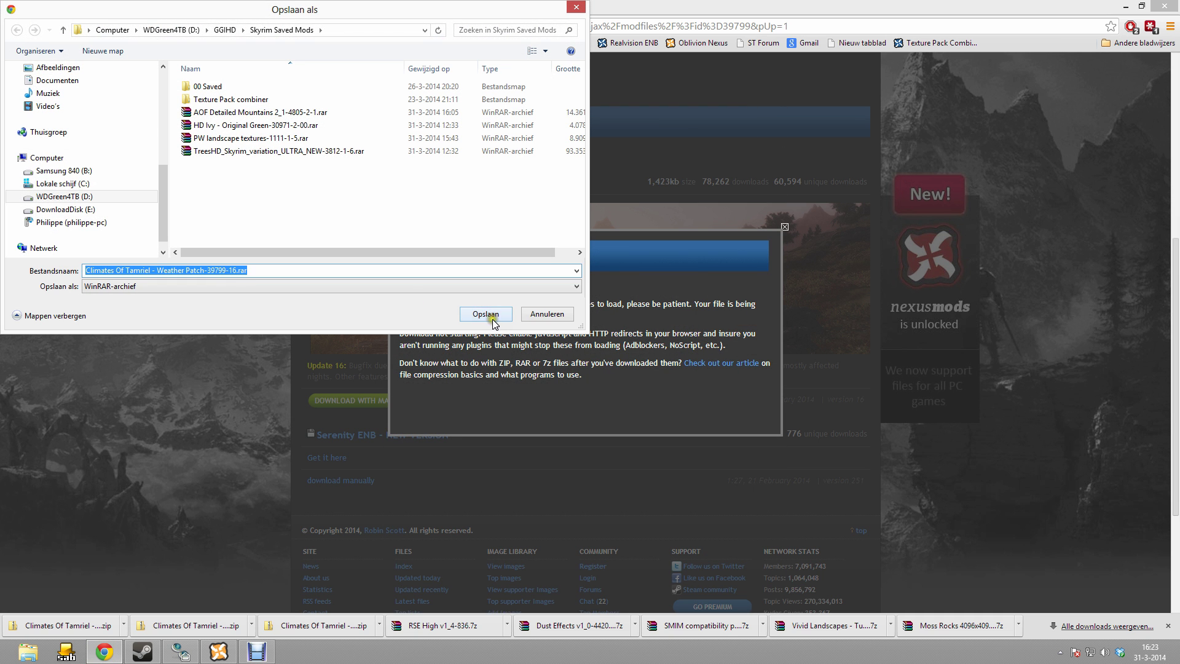
click(492, 319)
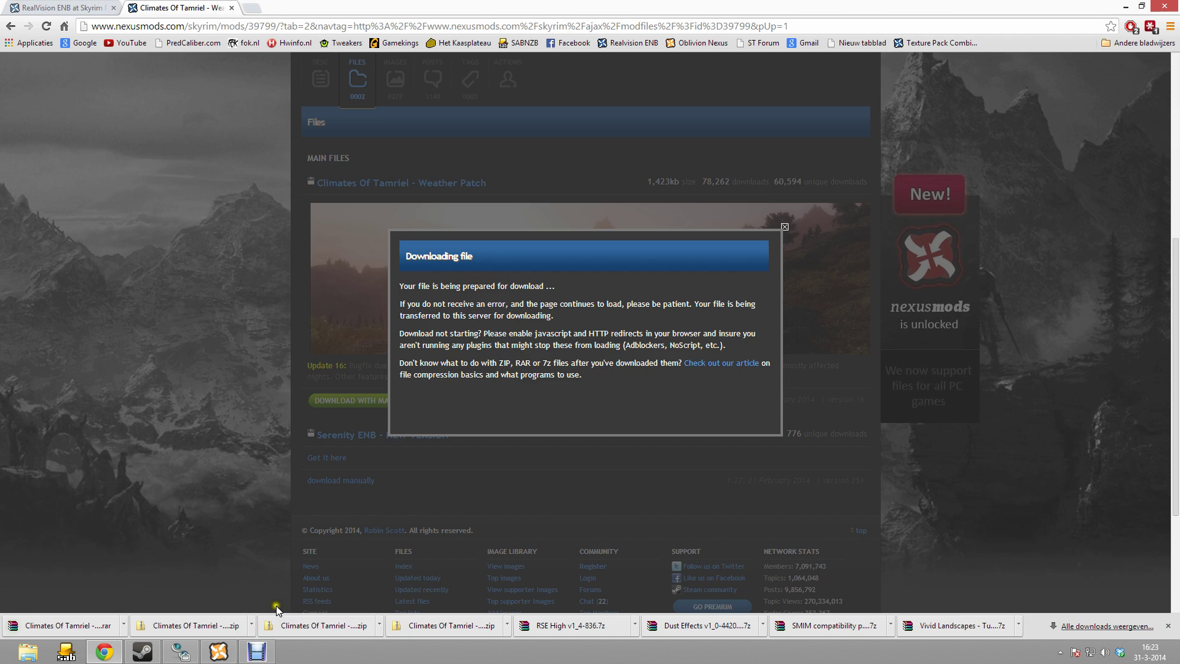
- Switch to Nexus Mod Manager, add Climates Of Tamriel - Weather Patch-39799-16.rar and start activating it
click(218, 651)
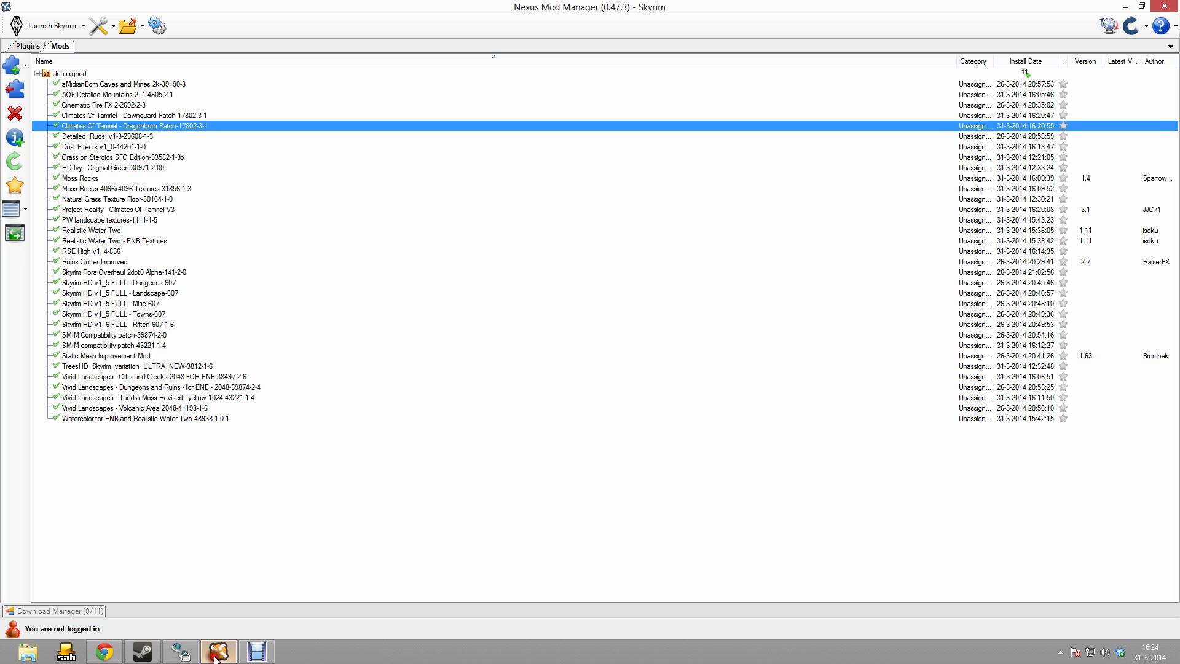
click(11, 70)
click(233, 179)
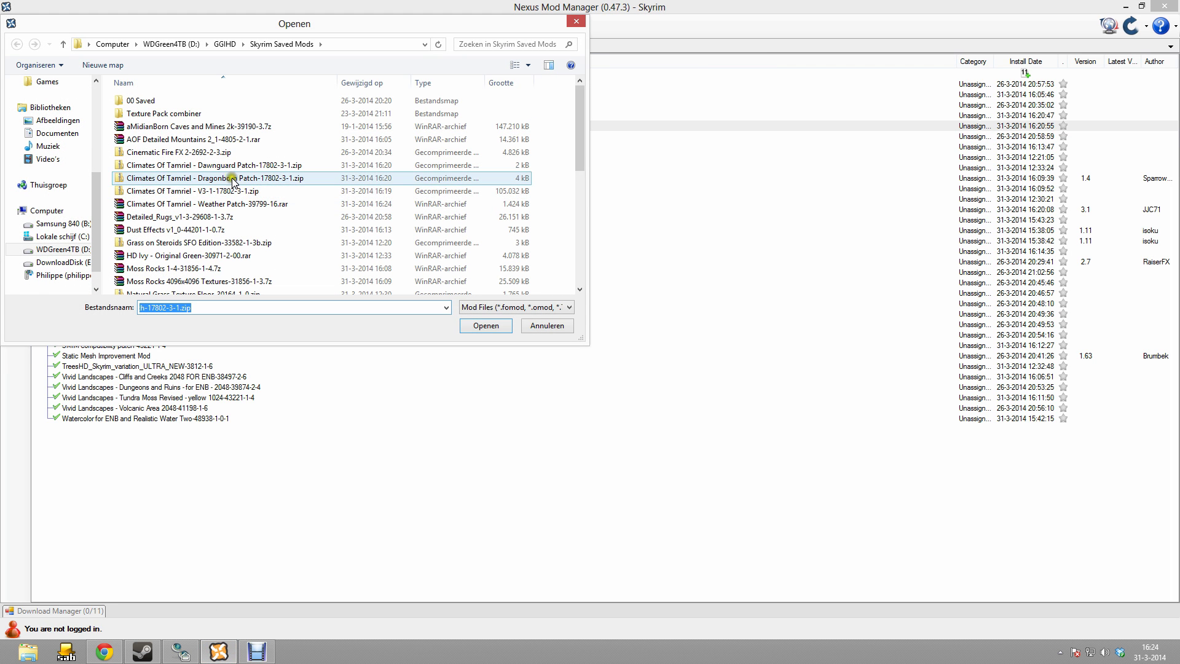
double_click(219, 207)
double_click(158, 140)
click(632, 379)
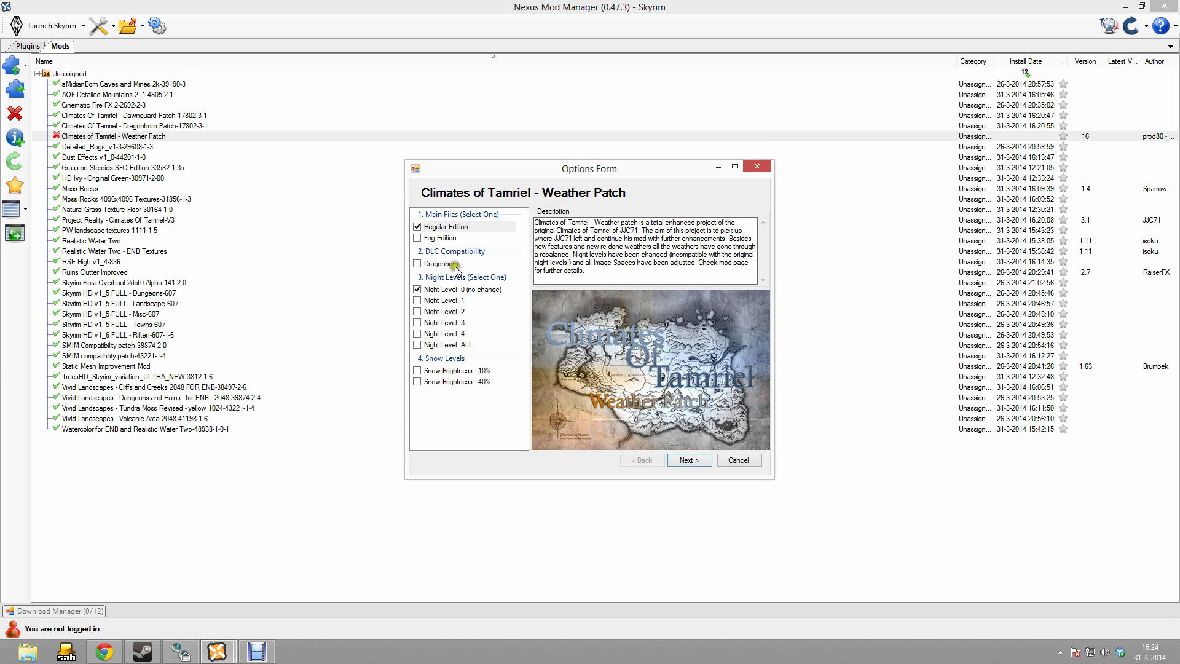
- Read the Regular Edition and Fog Edition descriptions in the Weather Patch installer and choose Fog Edition as the main file
click(445, 228)
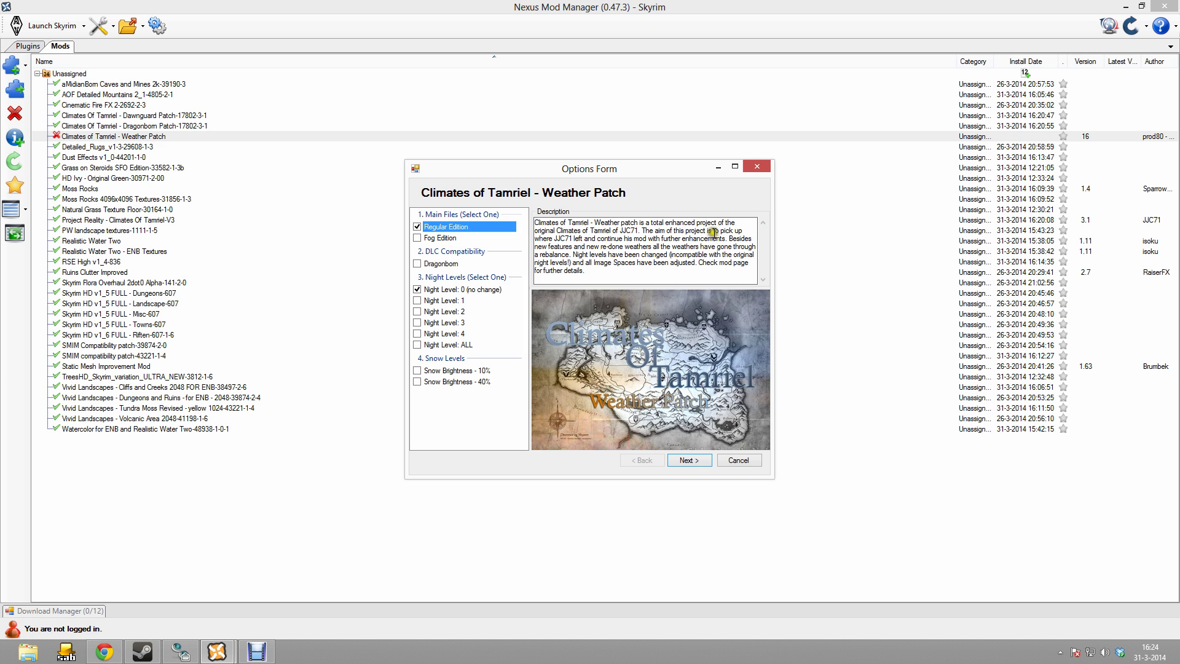
click(446, 238)
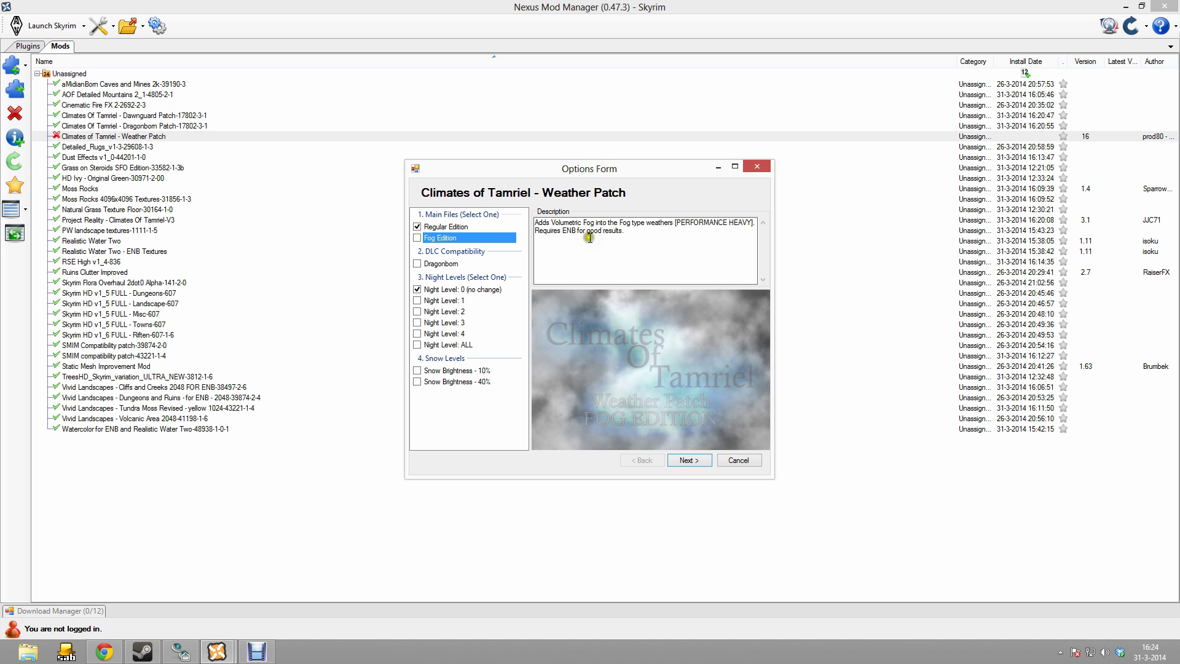
click(417, 238)
- Switch to Chrome and examine the preview screenshots on the Climates Of Tamriel - Weather Patch page
click(103, 652)
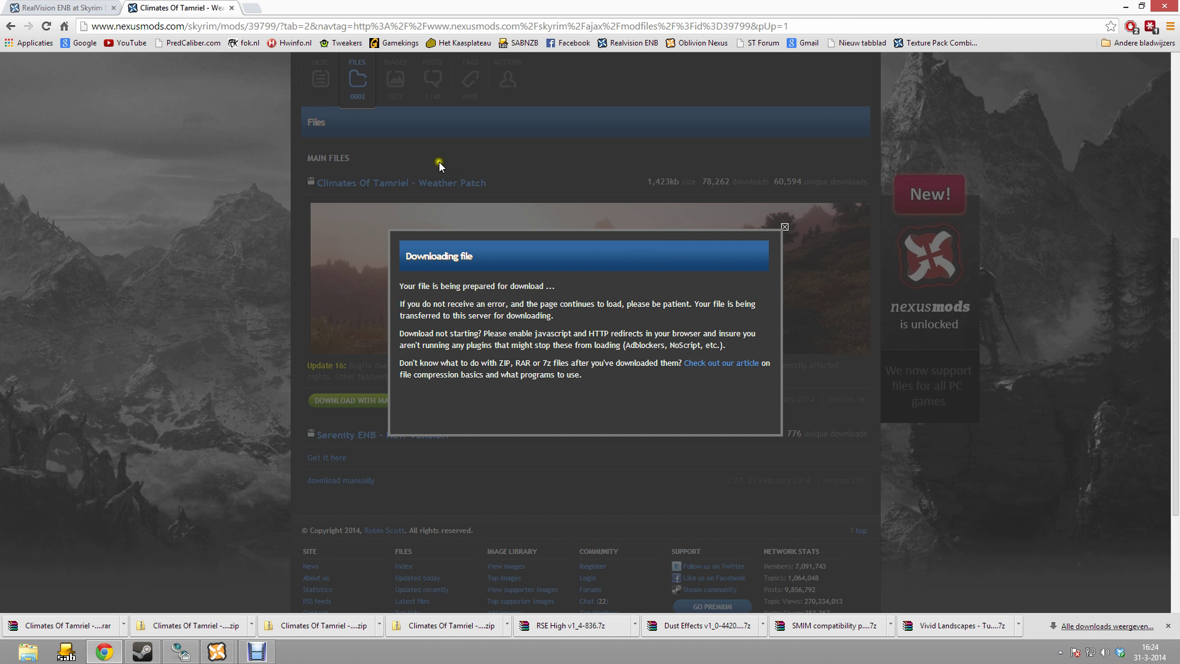
click(784, 227)
click(325, 141)
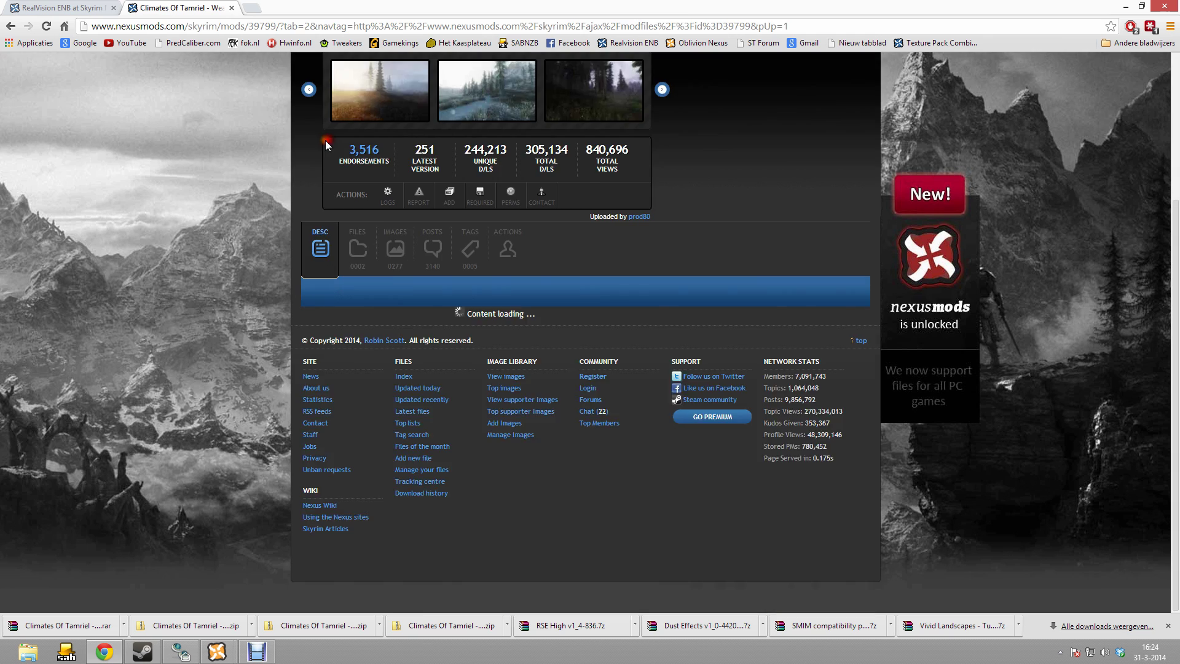
click(393, 216)
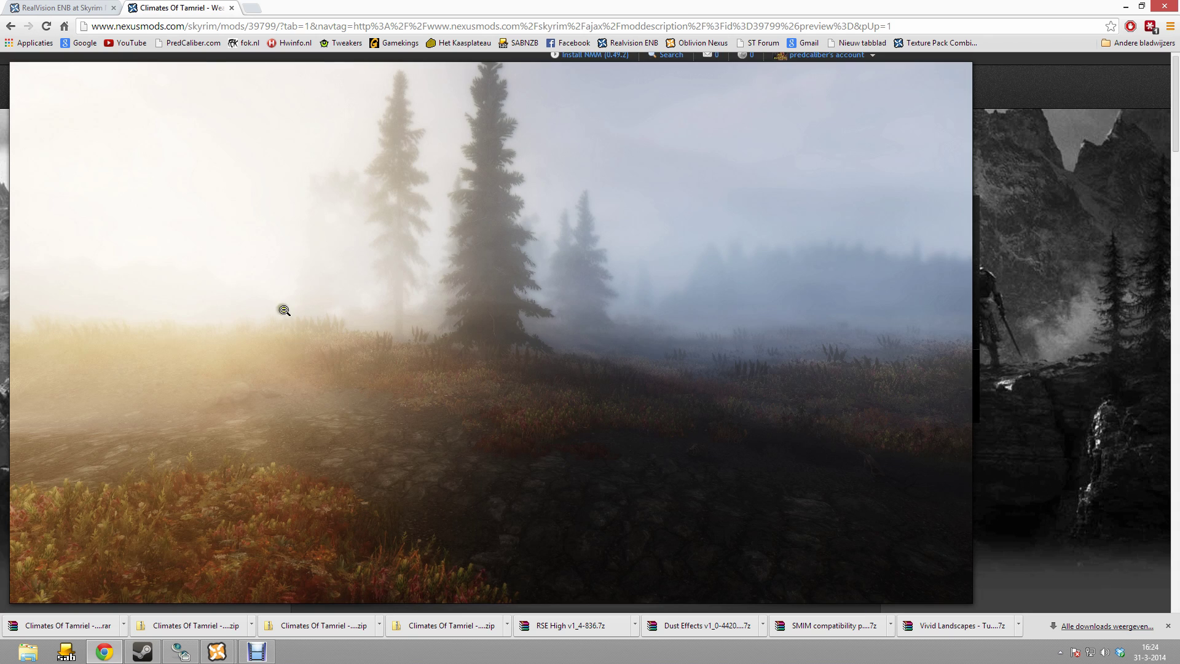
click(395, 222)
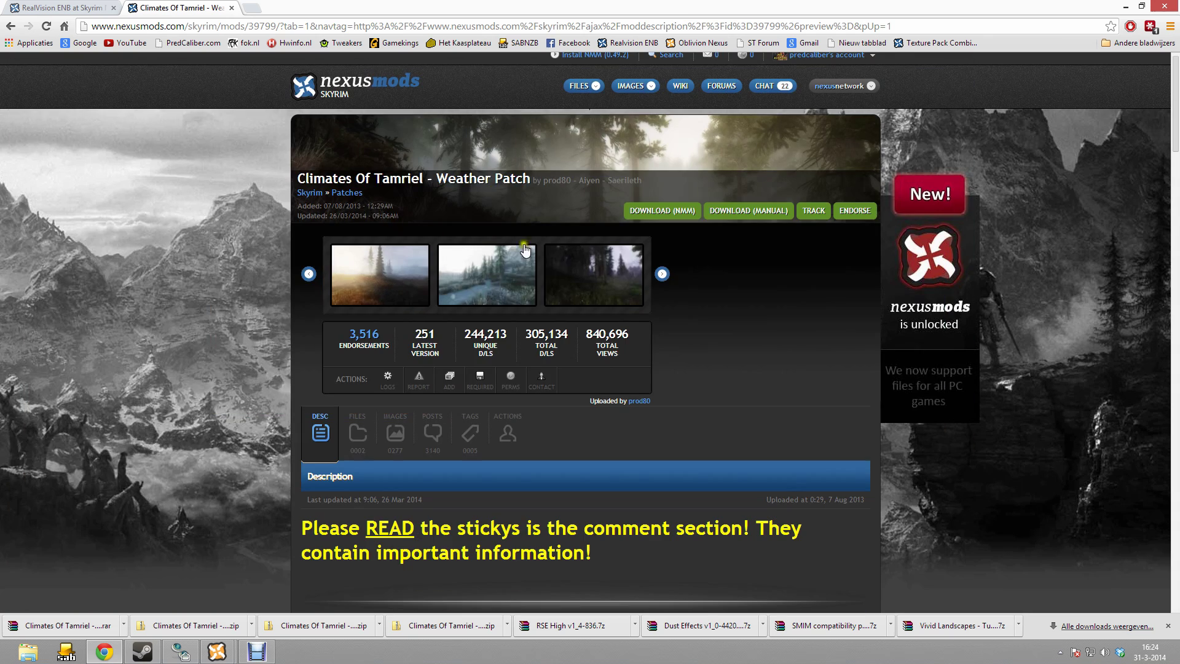
click(557, 275)
click(490, 275)
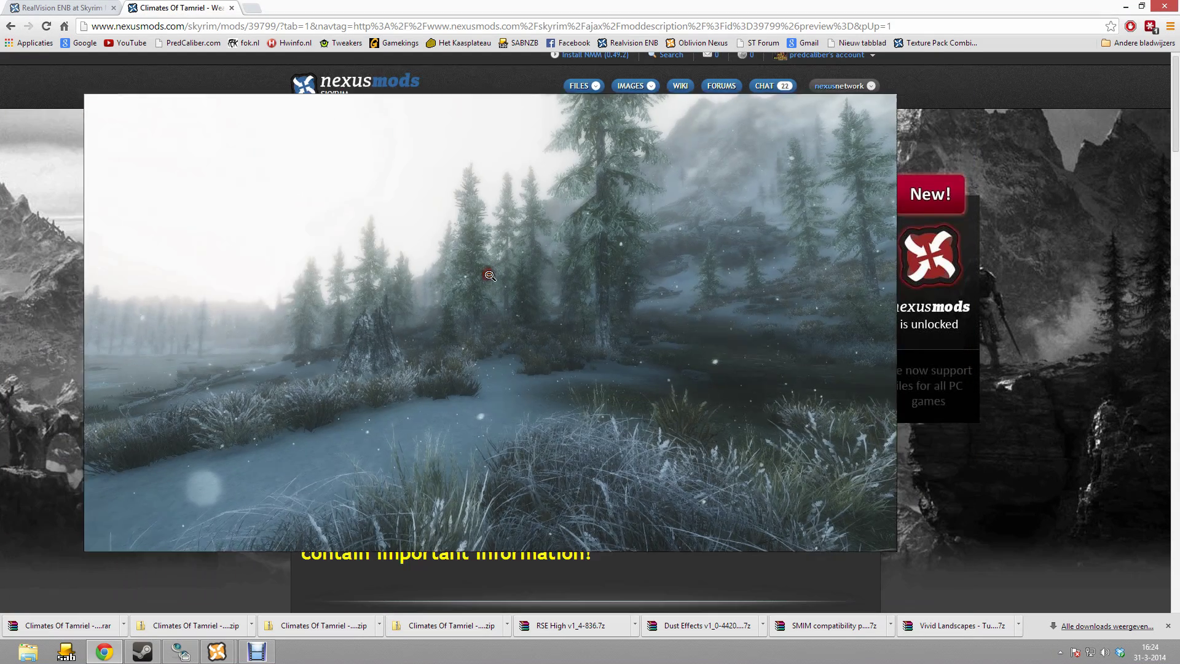
- Return to the Weather Patch installer in Nexus Mod Manager and select Dragonborn compatibility, Night Level: 3 and Snow Brightness - 40%
mouse_move(220, 654)
click(300, 581)
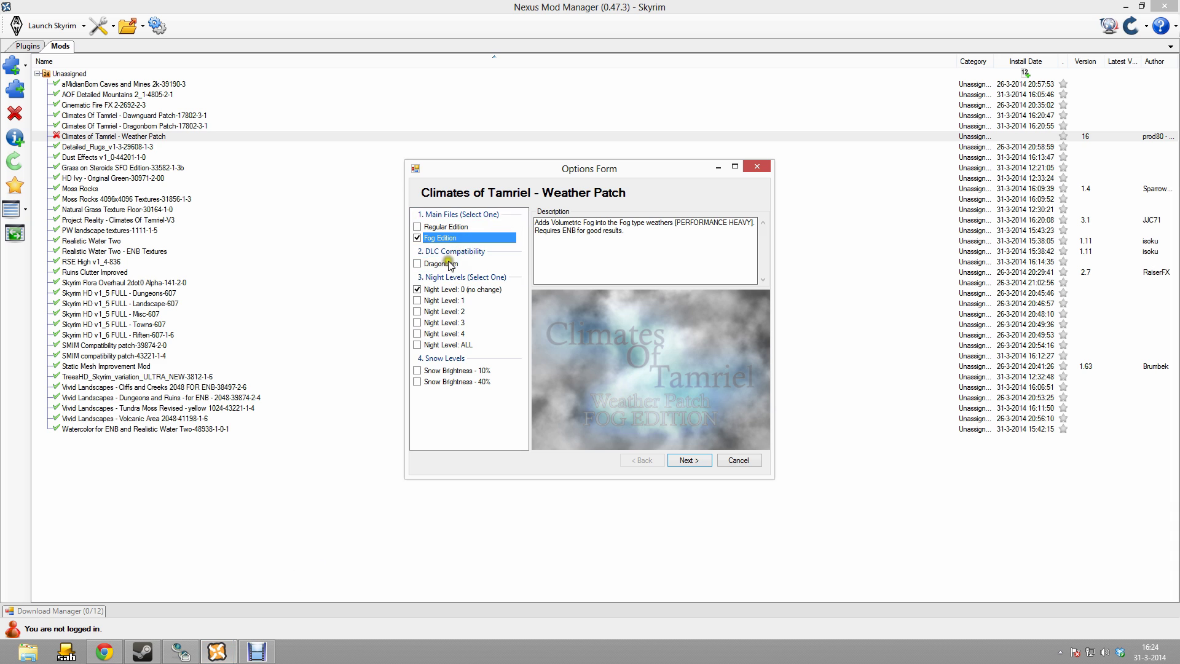
mouse_move(447, 263)
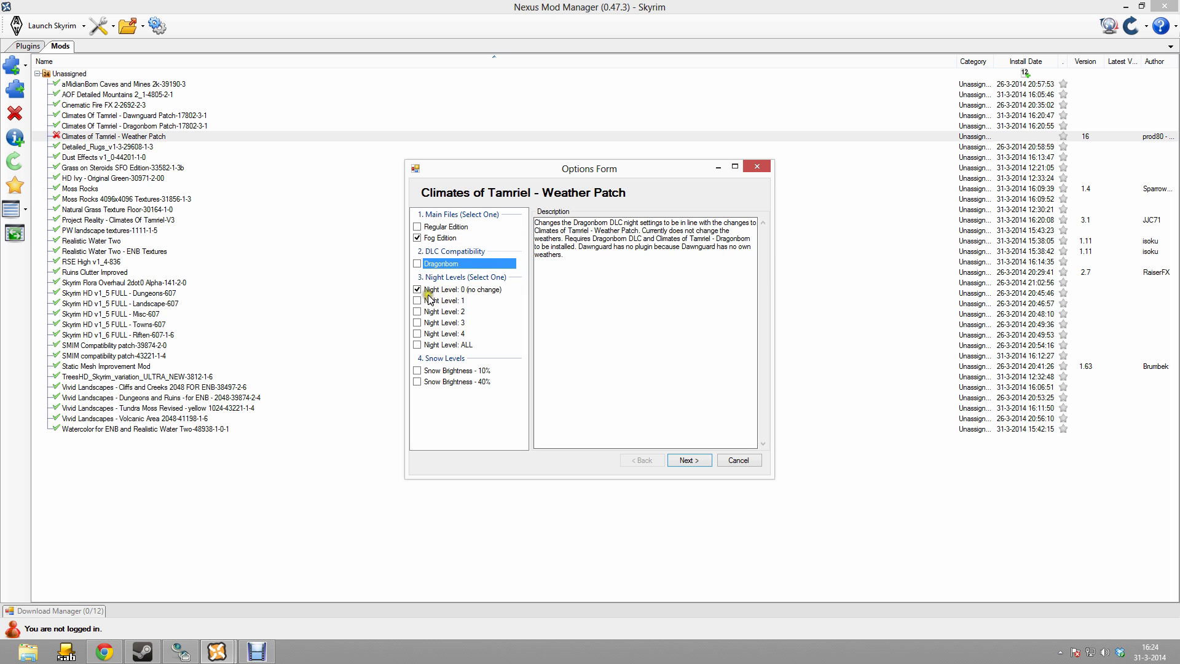
click(417, 264)
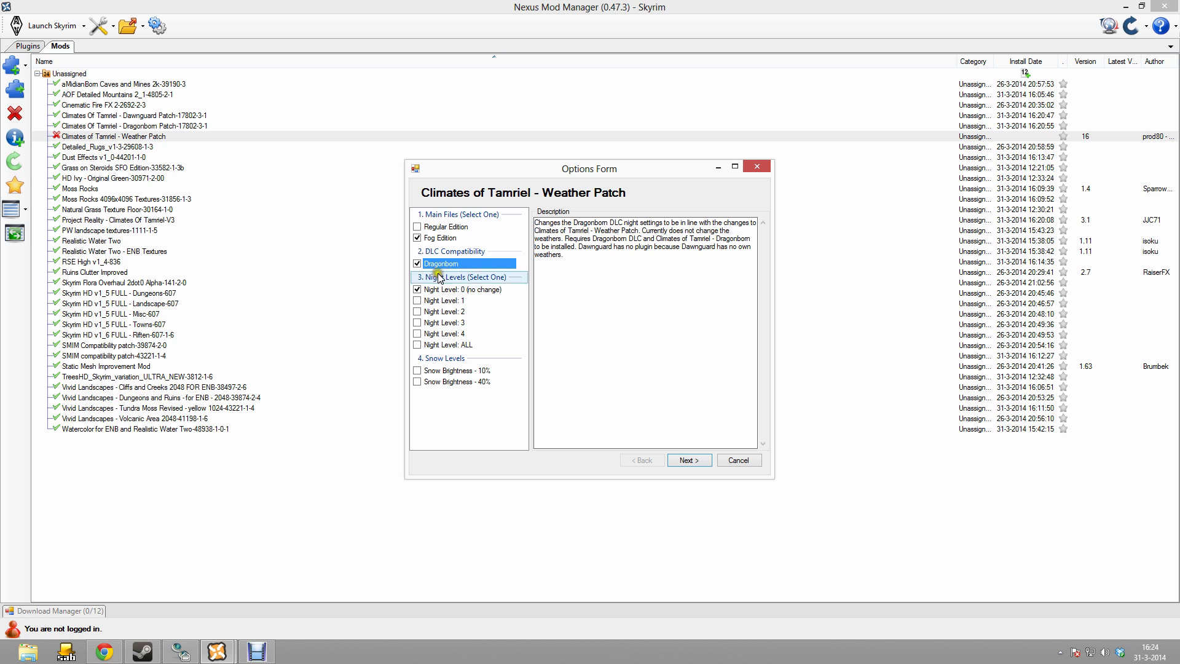
click(453, 322)
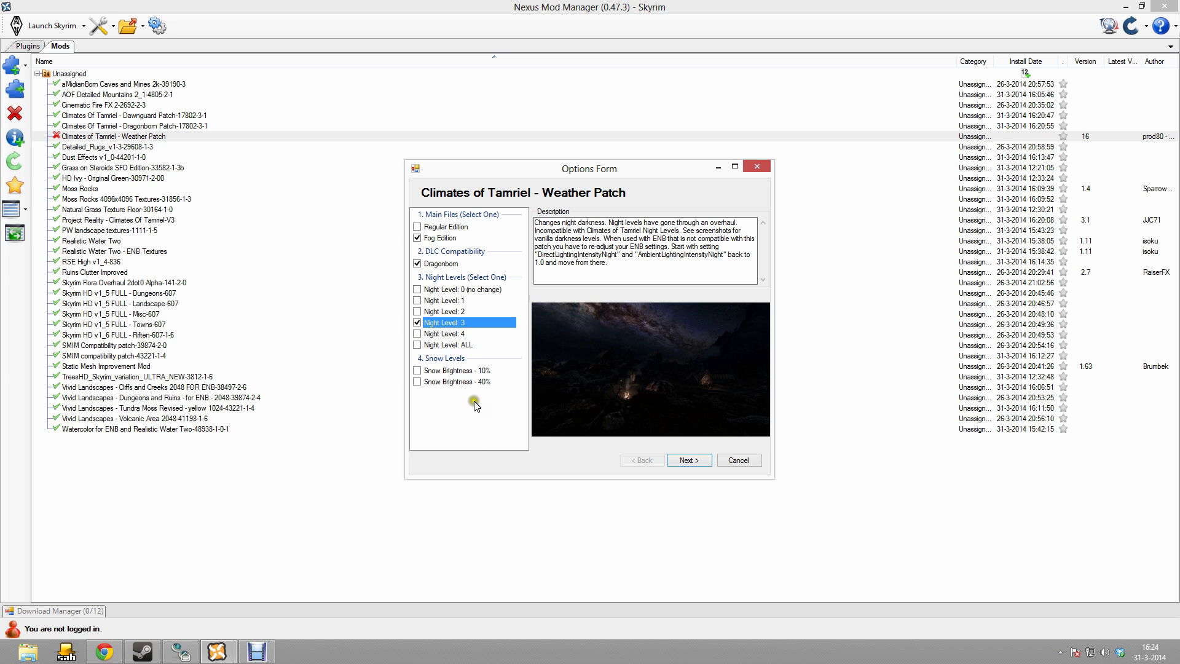
click(467, 382)
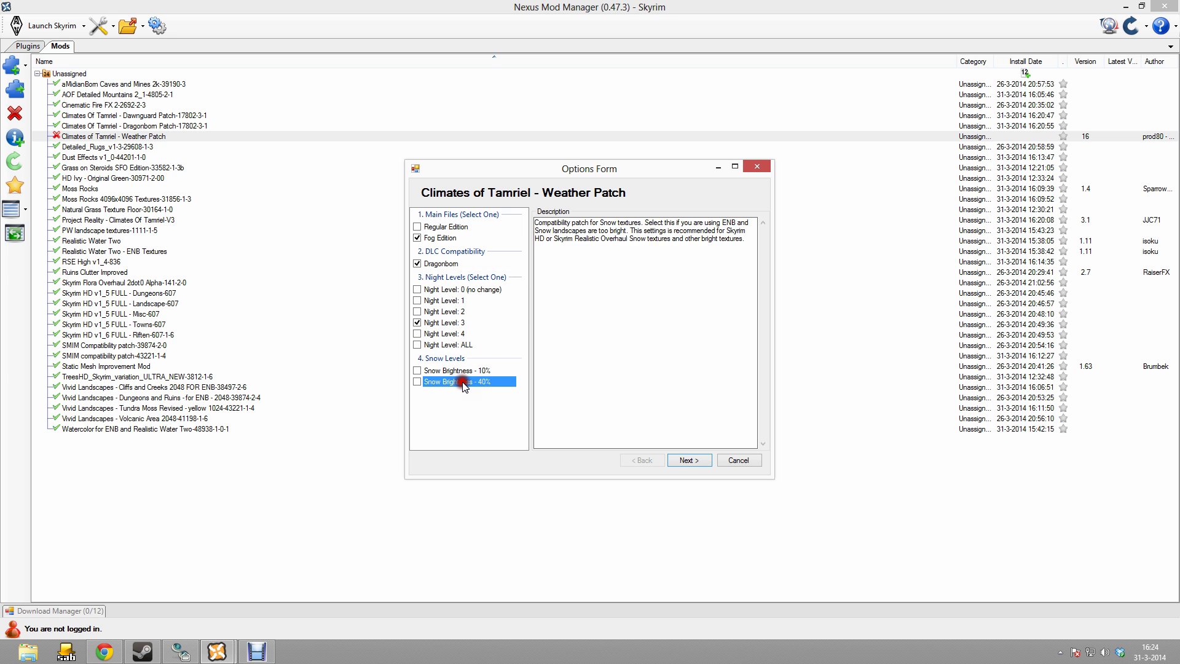
click(418, 382)
- Keep Fog Edition, leave the Supreme Storms CoT and Expanded Snow Systems patches unselected, and finish the Weather Patch installation
click(462, 239)
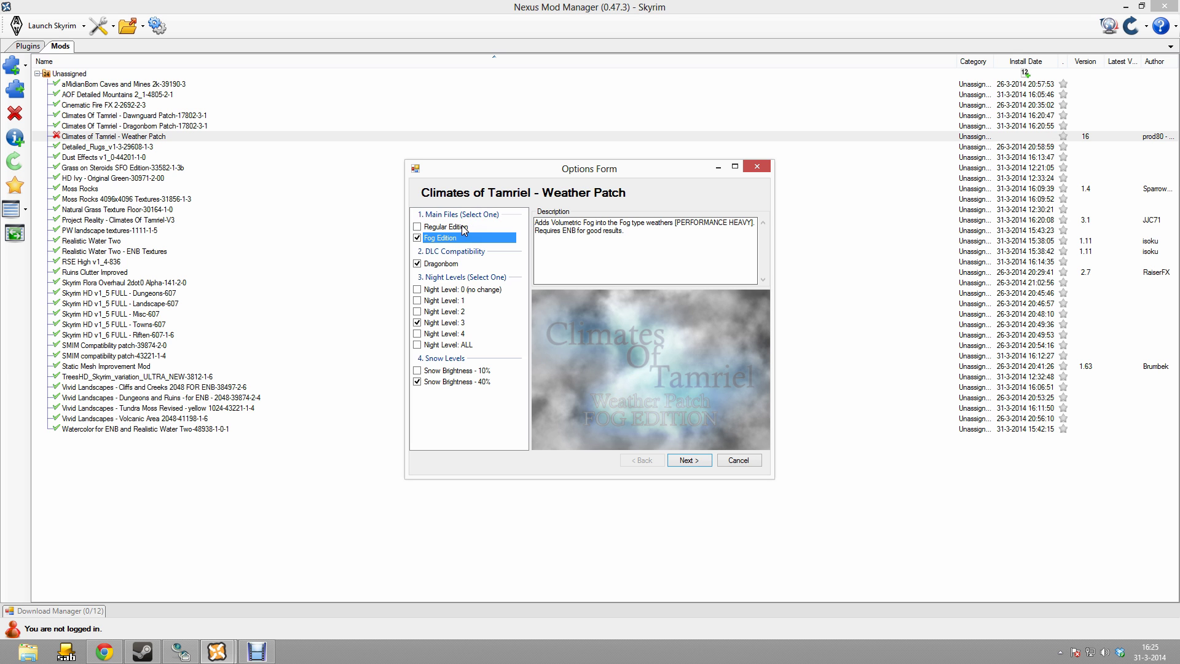
click(455, 231)
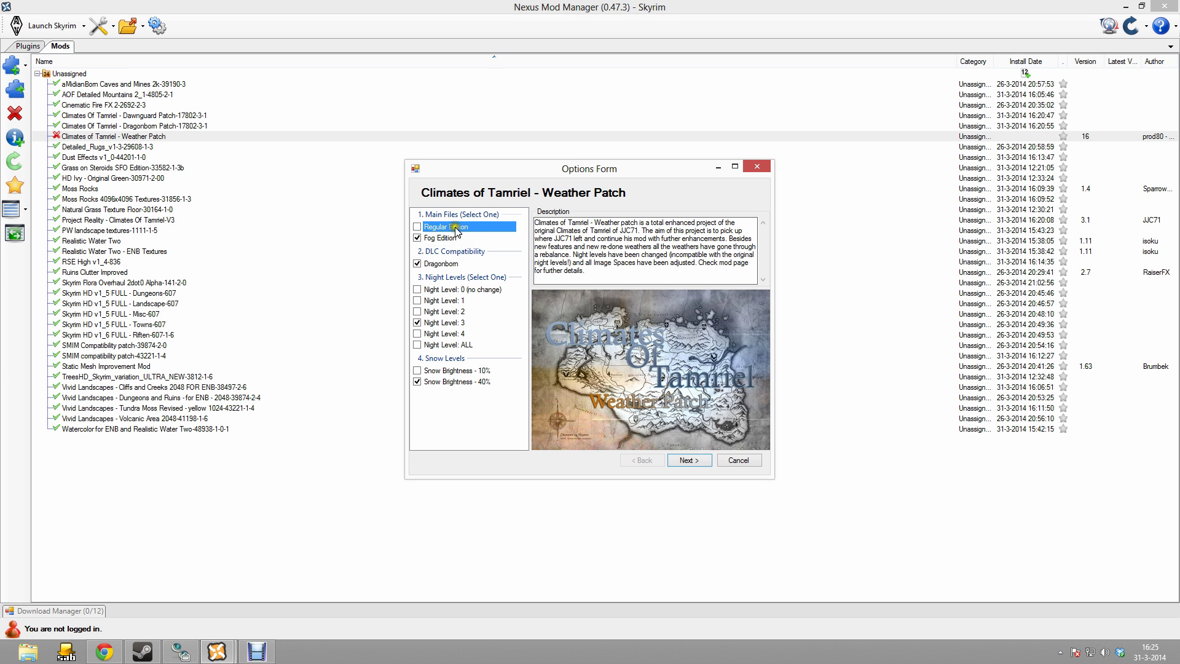
click(435, 238)
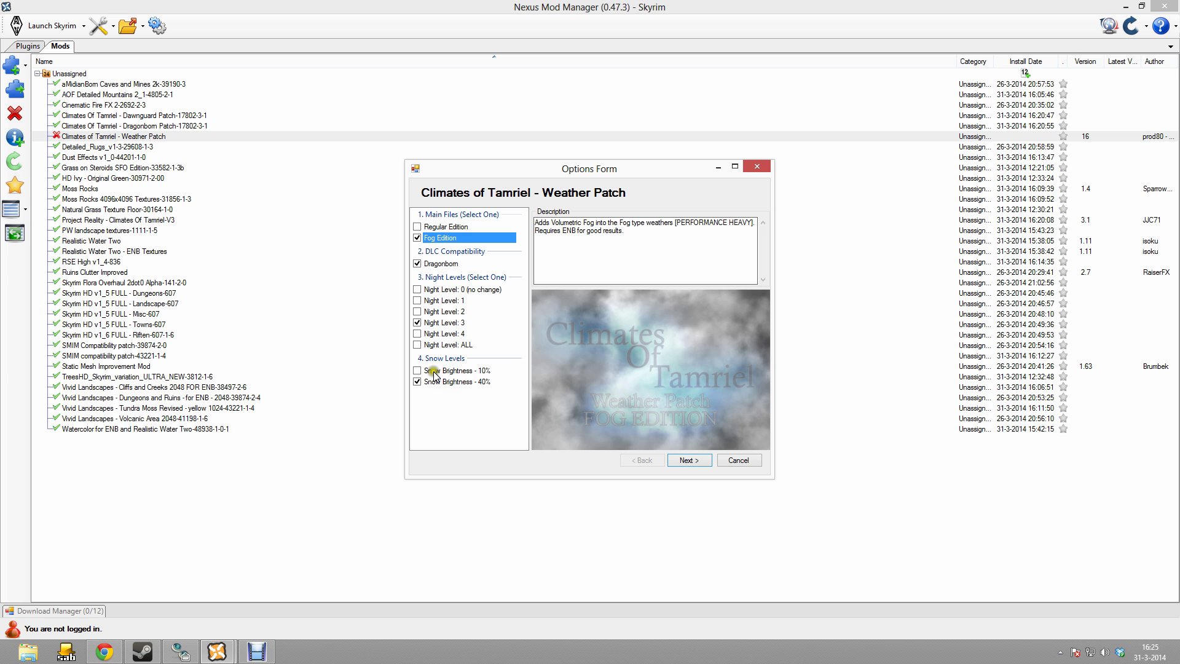
click(689, 463)
click(471, 227)
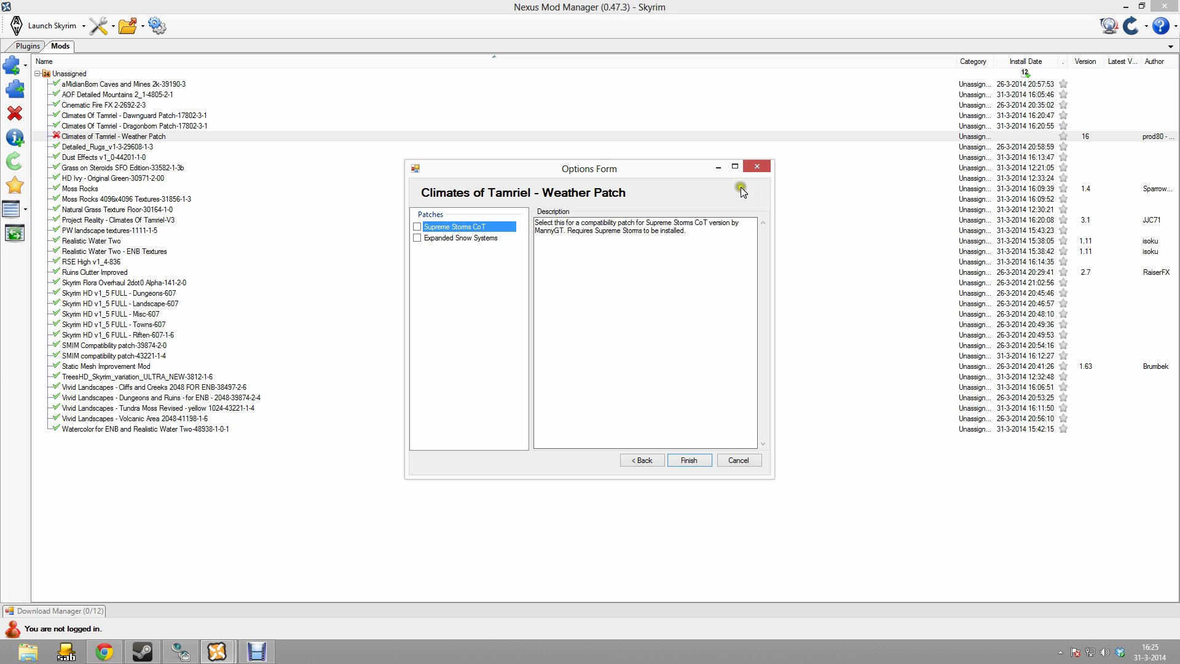
click(480, 240)
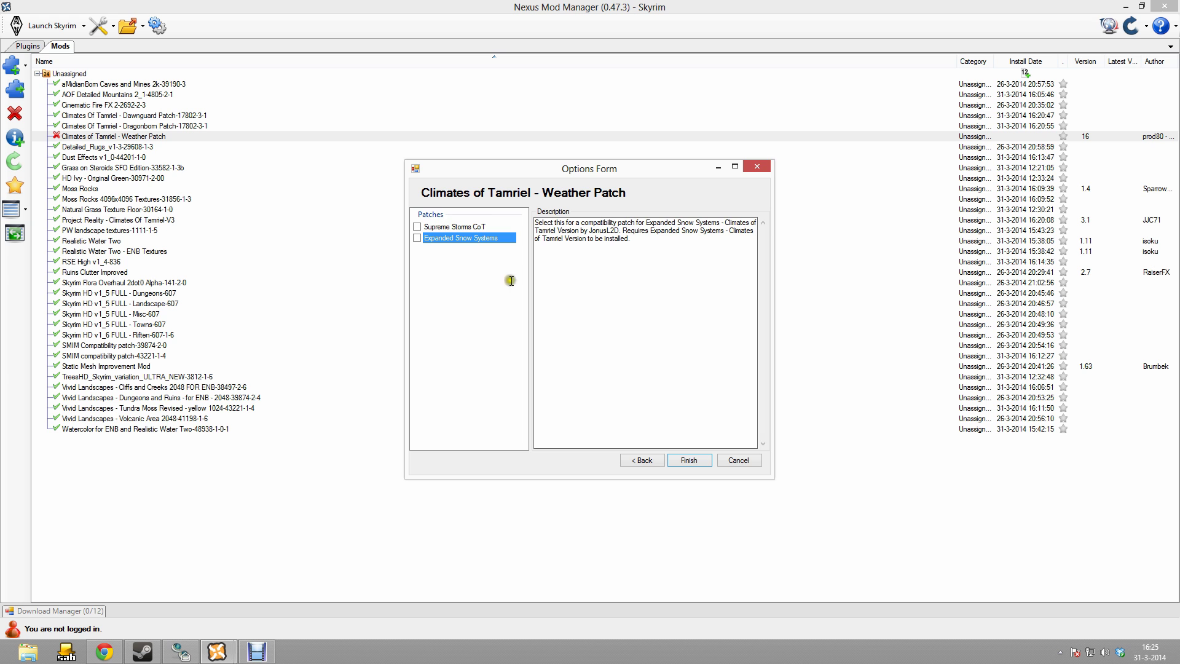
click(689, 460)
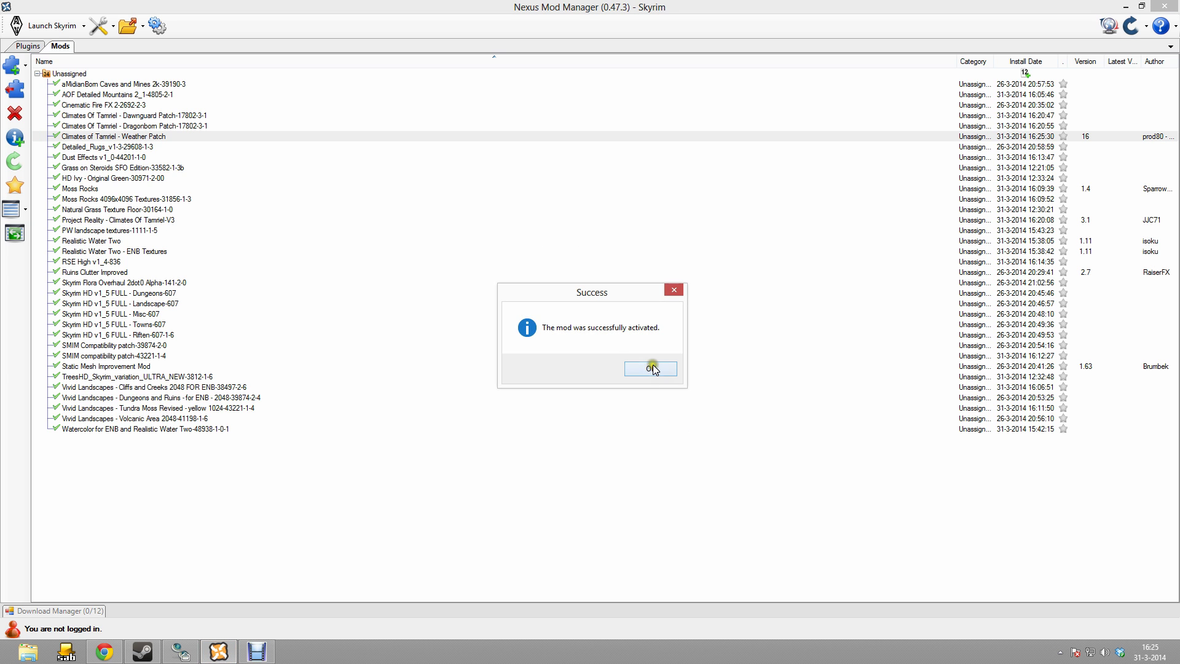
click(650, 369)
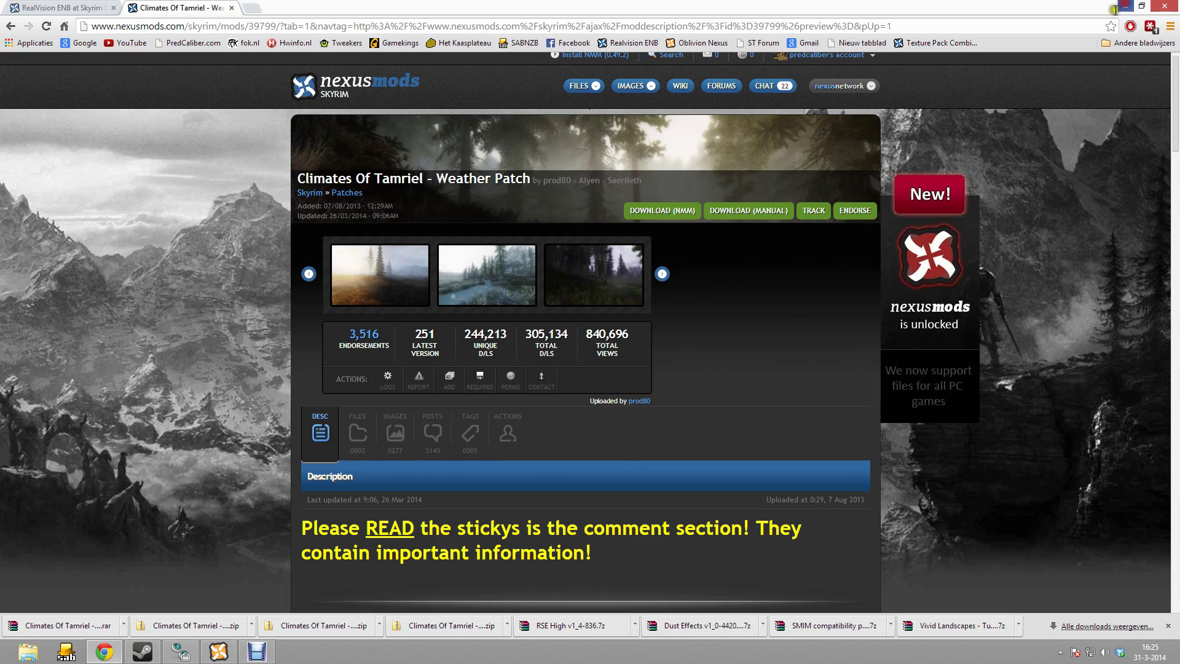
- Minimize the open windows to show the desktop with the Skyrim game shortcut
click(1125, 7)
click(1122, 7)
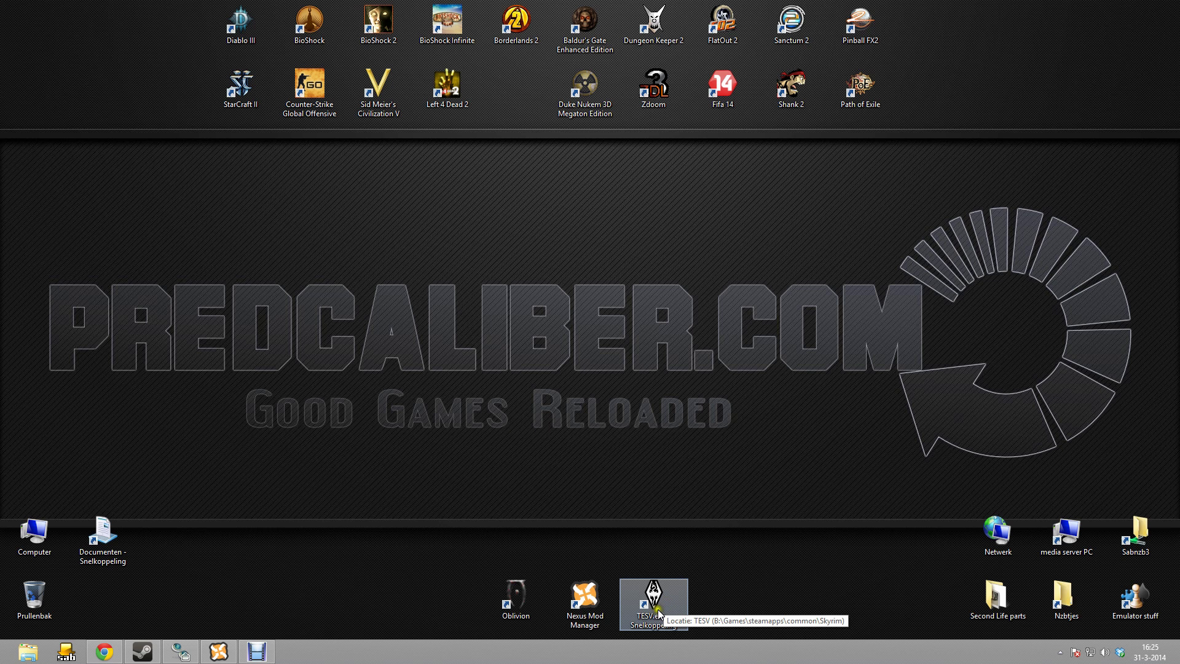
click(625, 463)
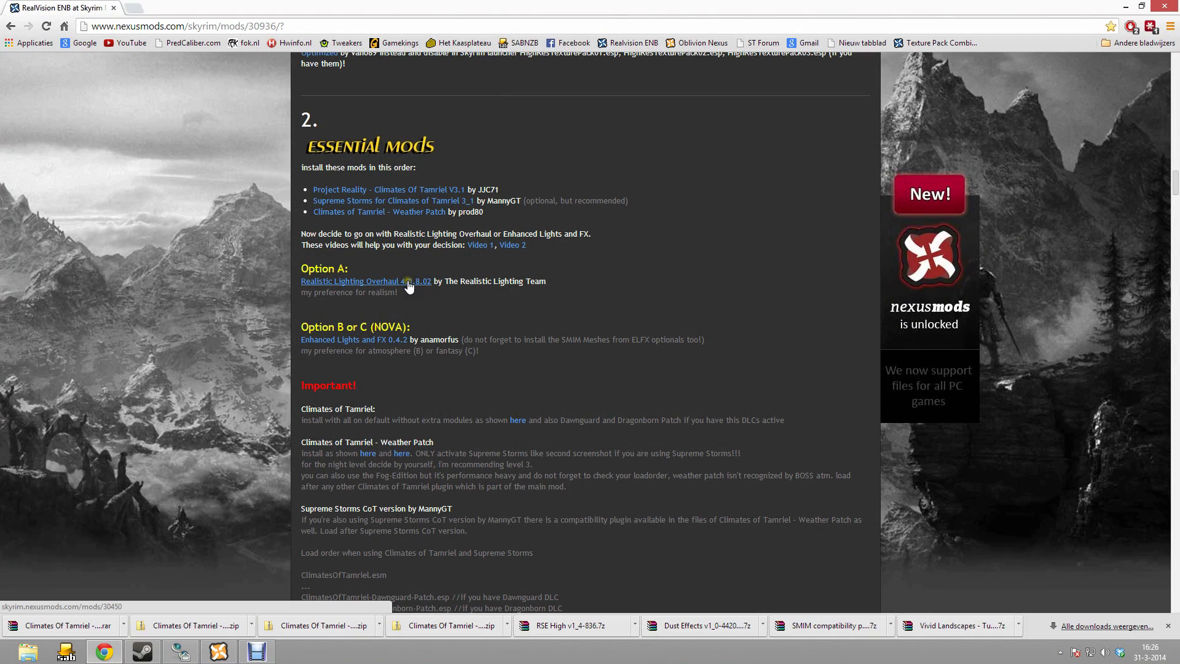
- Open Realistic Lighting Overhaul 4.0.8.02 under Option A of the RealVision ENB essential mods in a new tab and show that page
right_click(415, 286)
click(433, 292)
click(222, 9)
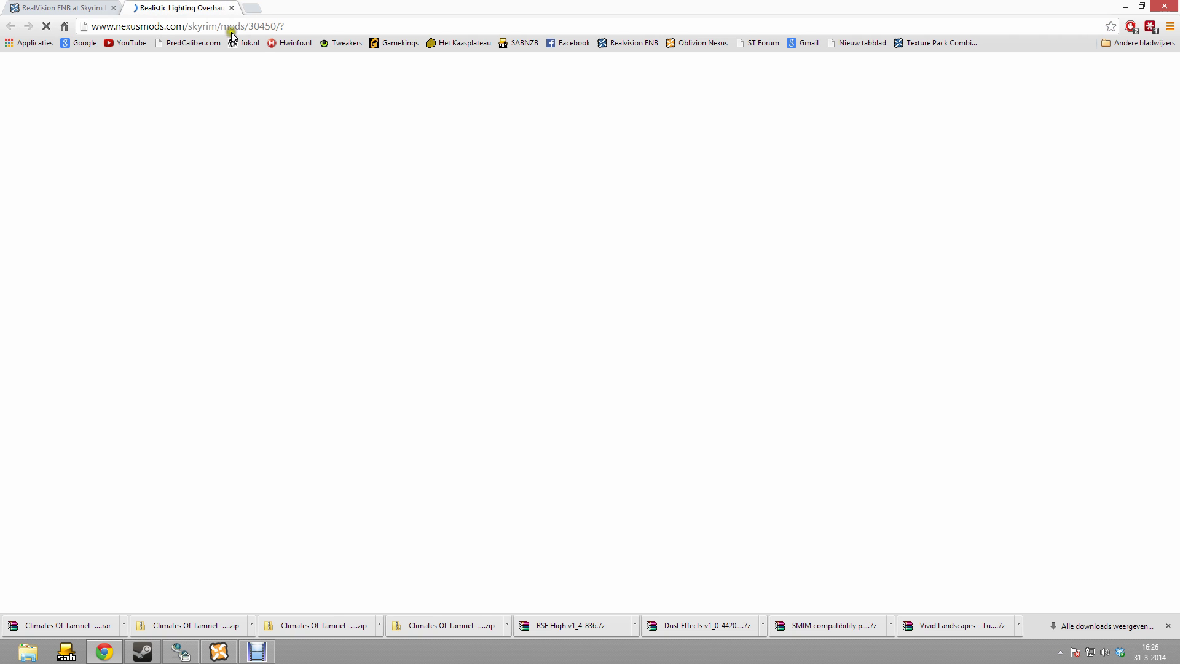
- Download the Realistic Lighting Overhaul 4_0_8_01 NMM-BAINWizard Installer manually, save it in Skyrim Saved Mods, and dismiss the download notice
scroll(430, 307, down, 2)
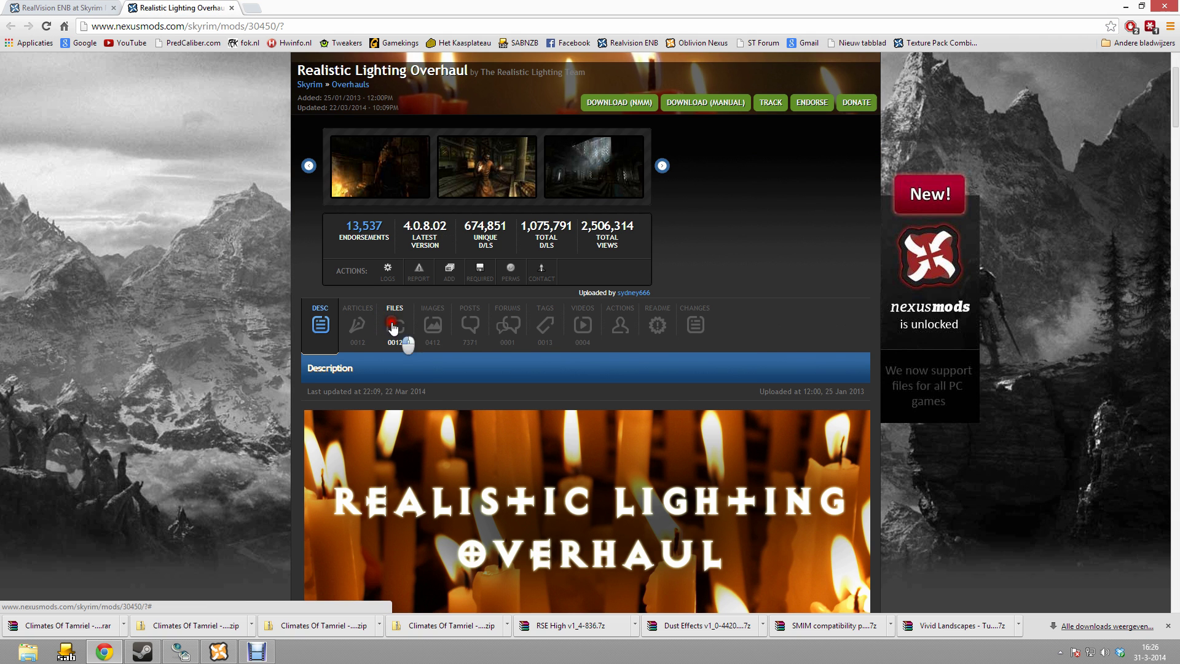
click(394, 325)
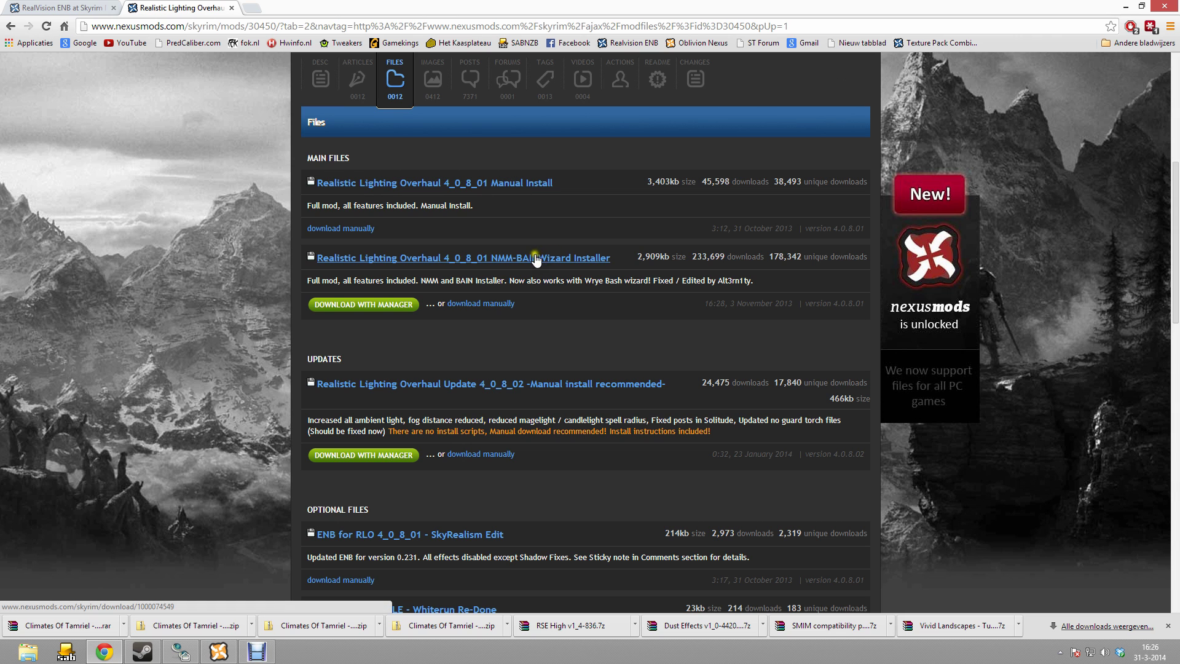
click(492, 305)
click(434, 305)
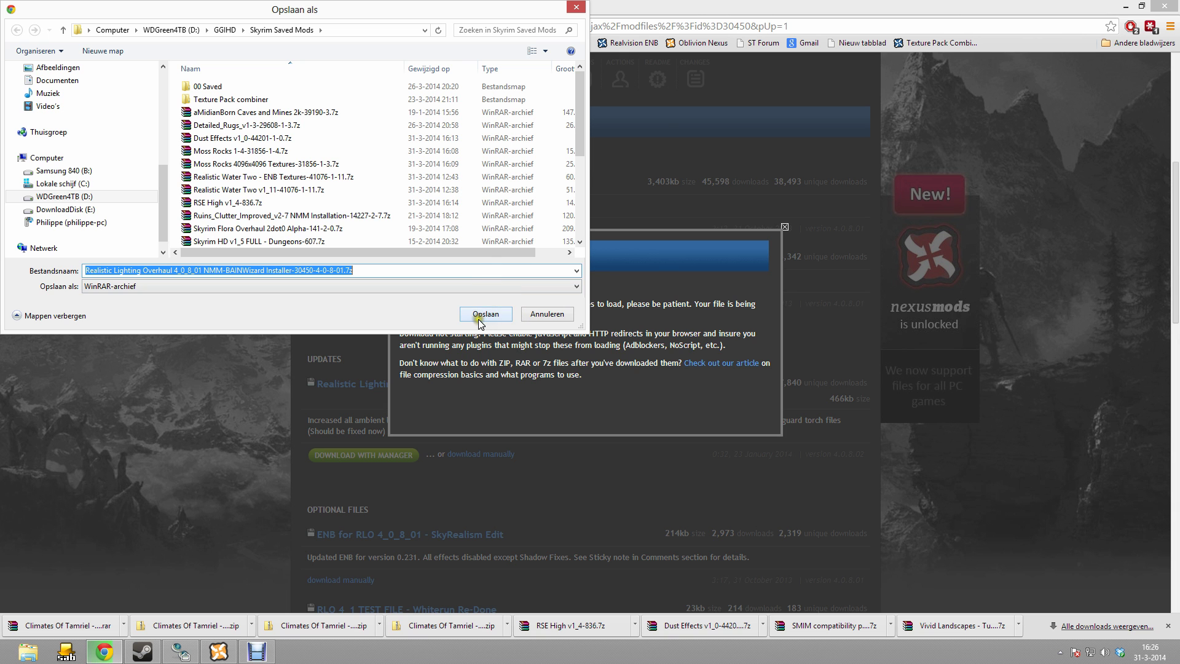
click(482, 316)
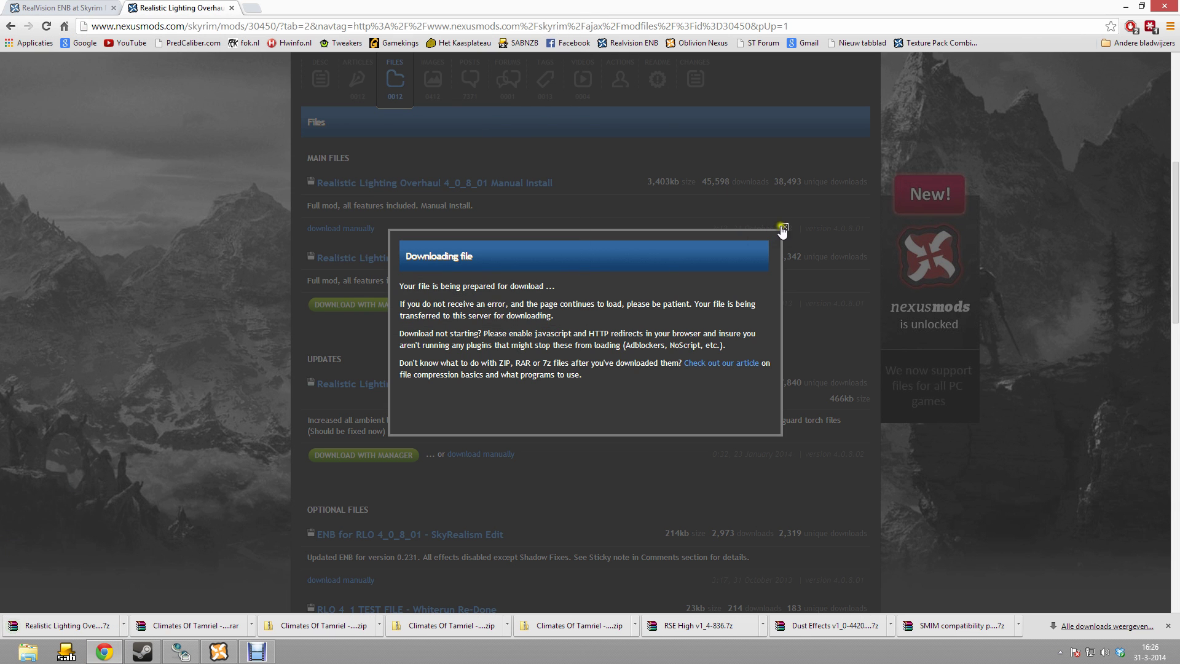
click(783, 227)
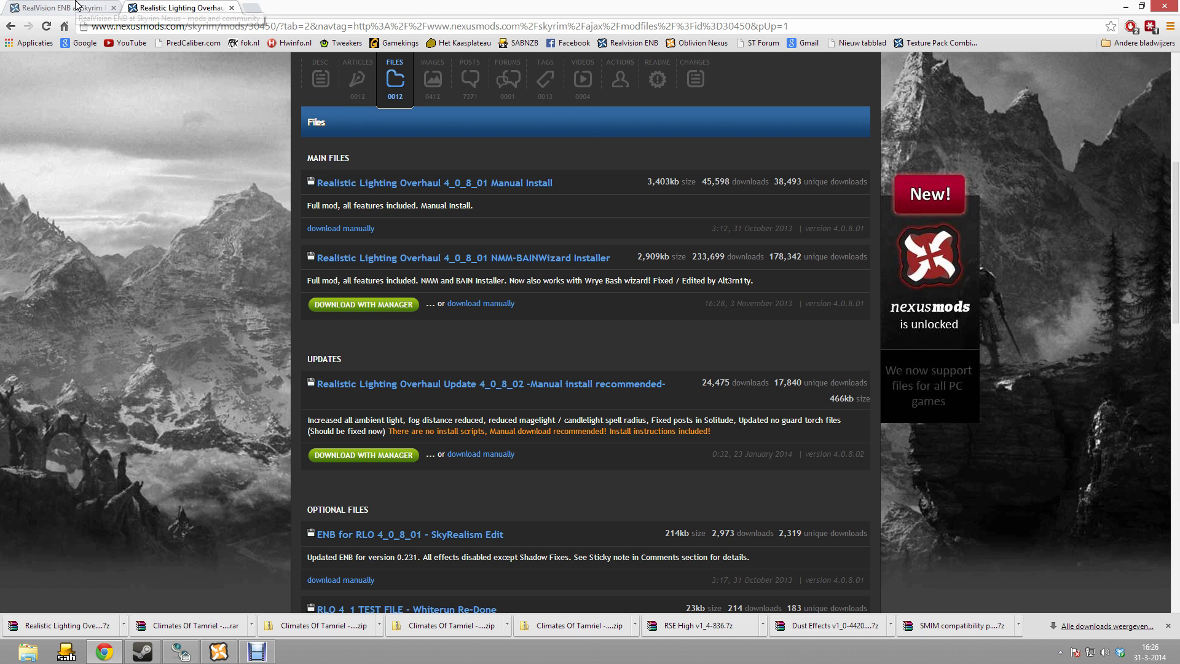
- Open both Realistic Lighting Overhaul installation screenshots linked on the RealVision ENB page in new tabs and view them
click(77, 8)
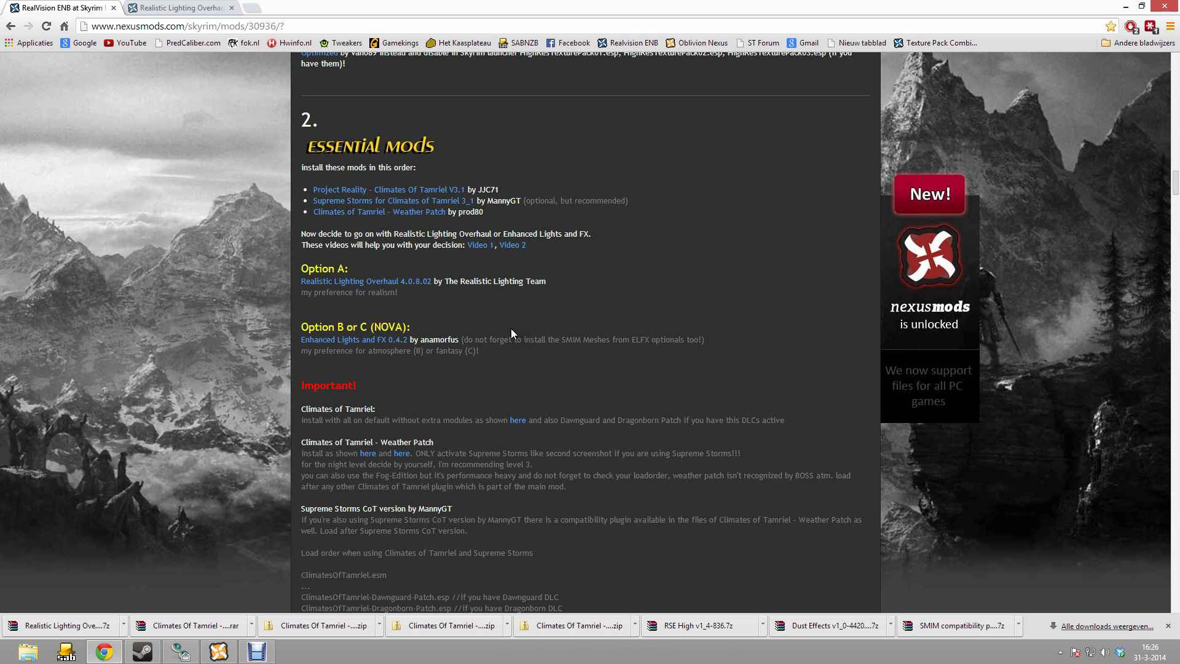
scroll(514, 318, down, 6)
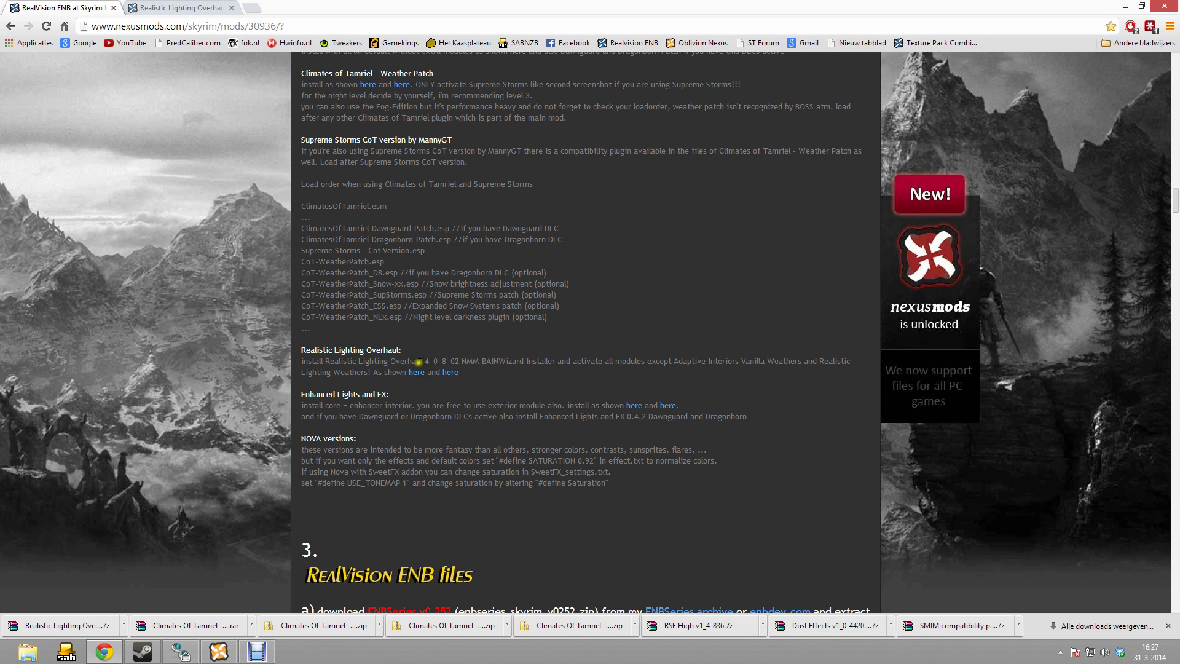
right_click(421, 374)
click(439, 384)
right_click(453, 376)
click(458, 383)
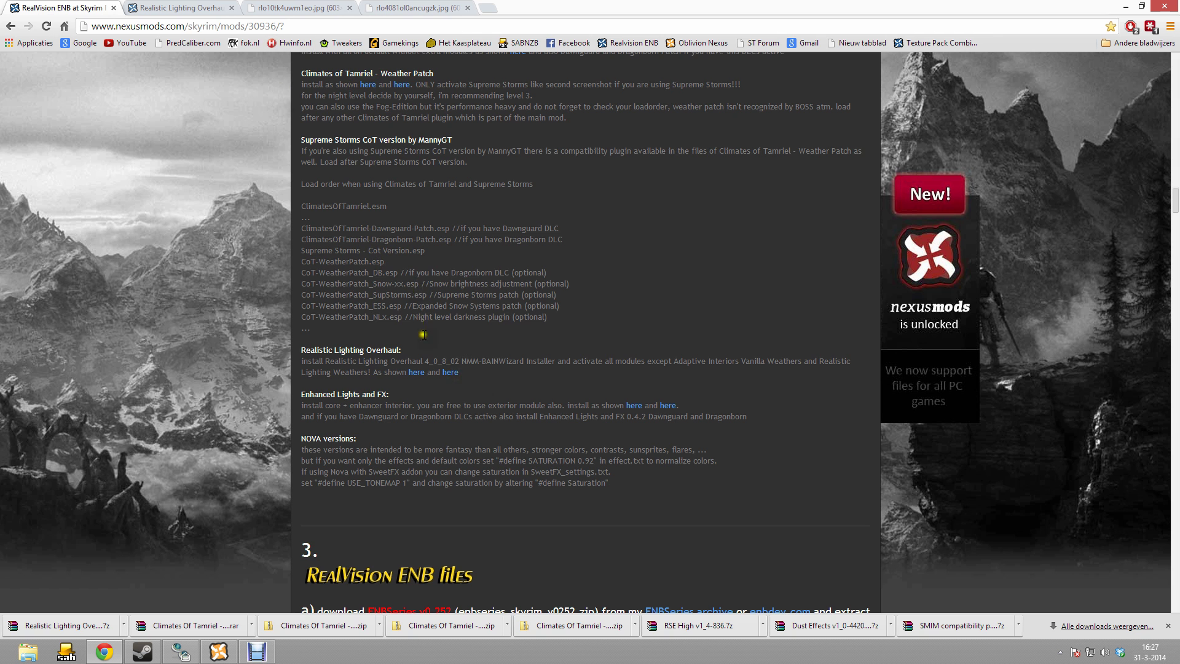
scroll(412, 344, up, 5)
scroll(401, 351, up, 2)
click(293, 8)
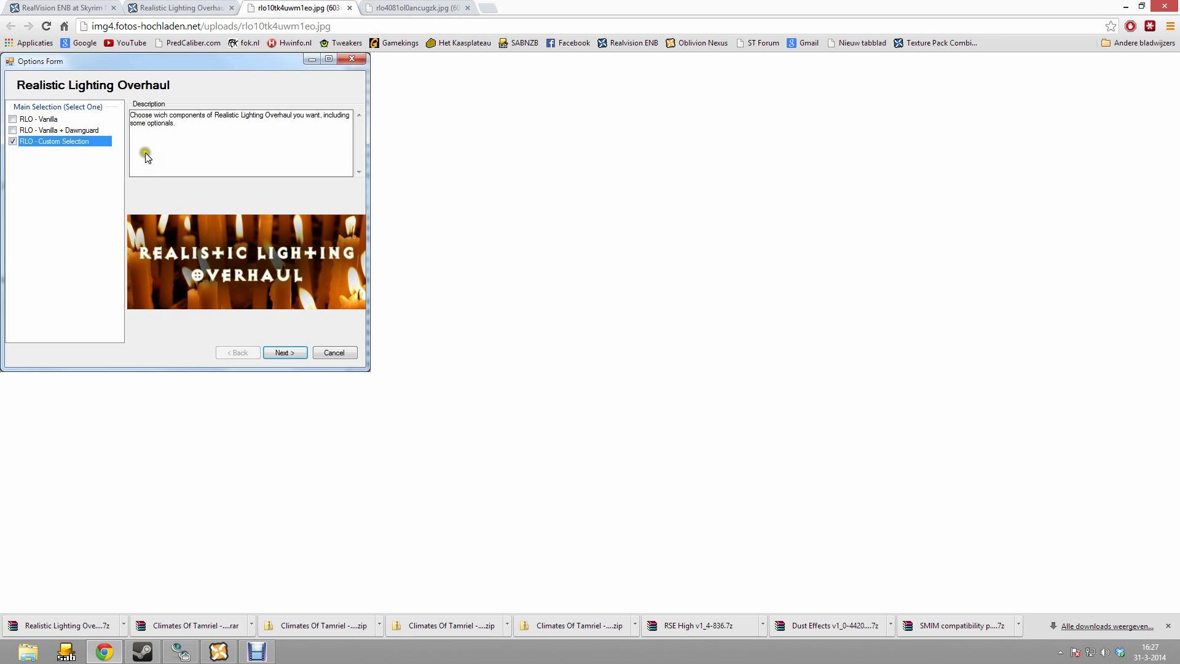
click(396, 8)
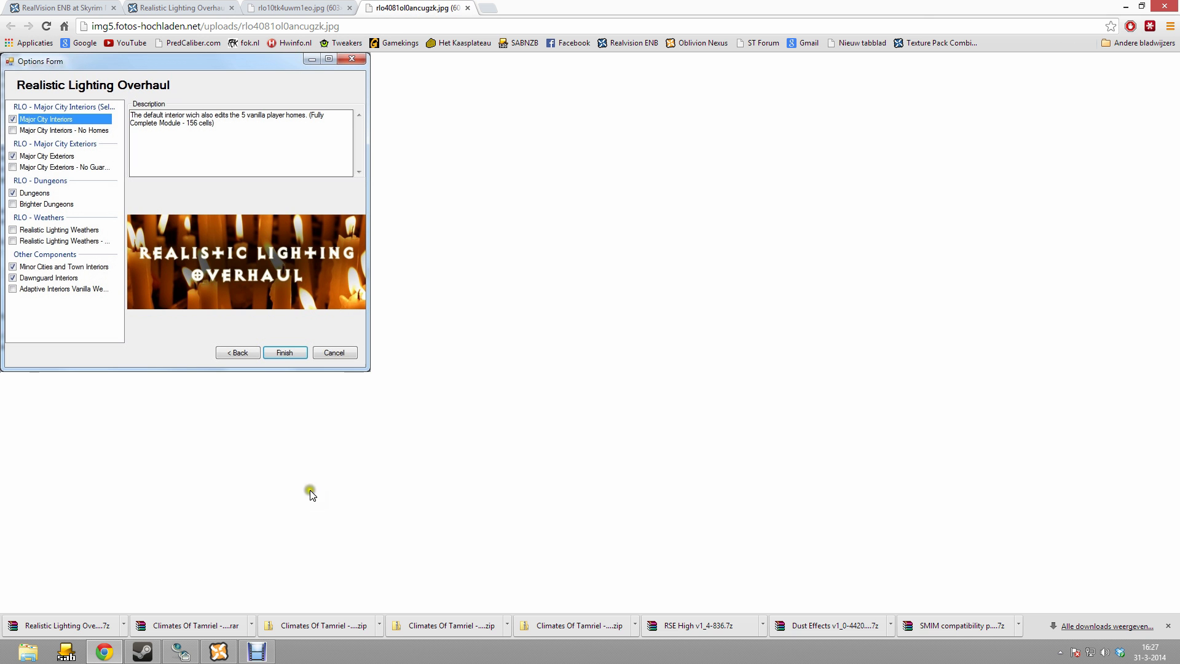
- Switch to Nexus Mod Manager and add the Realistic Lighting Overhaul 4_0_8_01 NMM-BAINWizard Installer archive from Skyrim Saved Mods
click(219, 651)
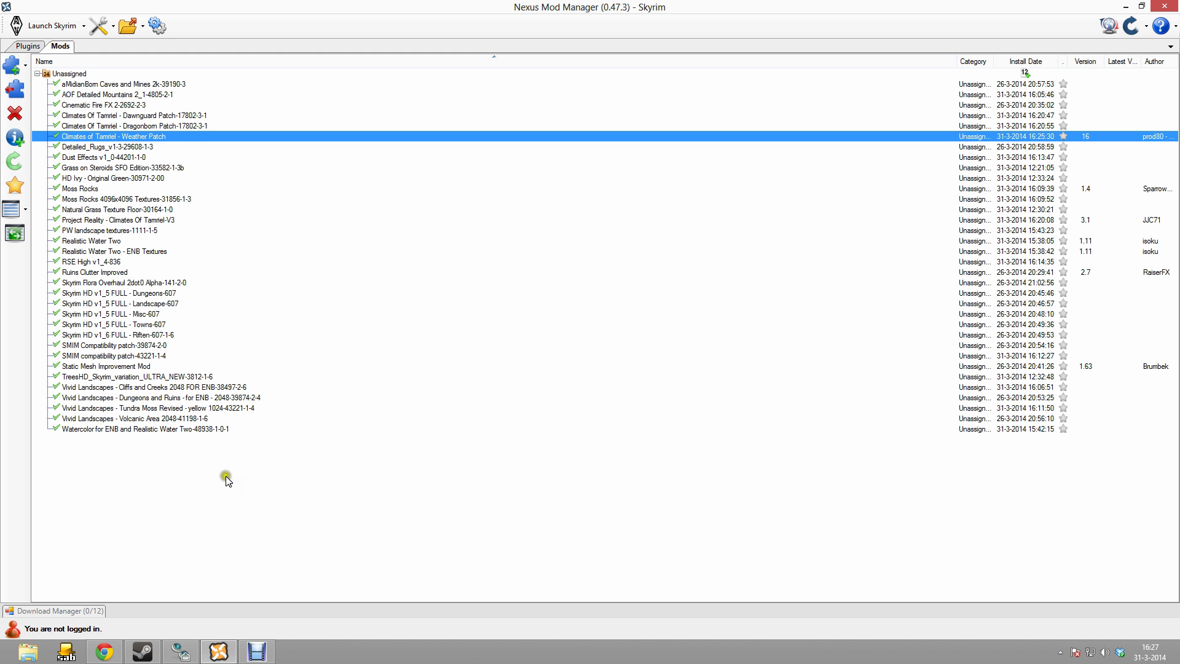
click(17, 61)
click(206, 228)
scroll(207, 232, down, 5)
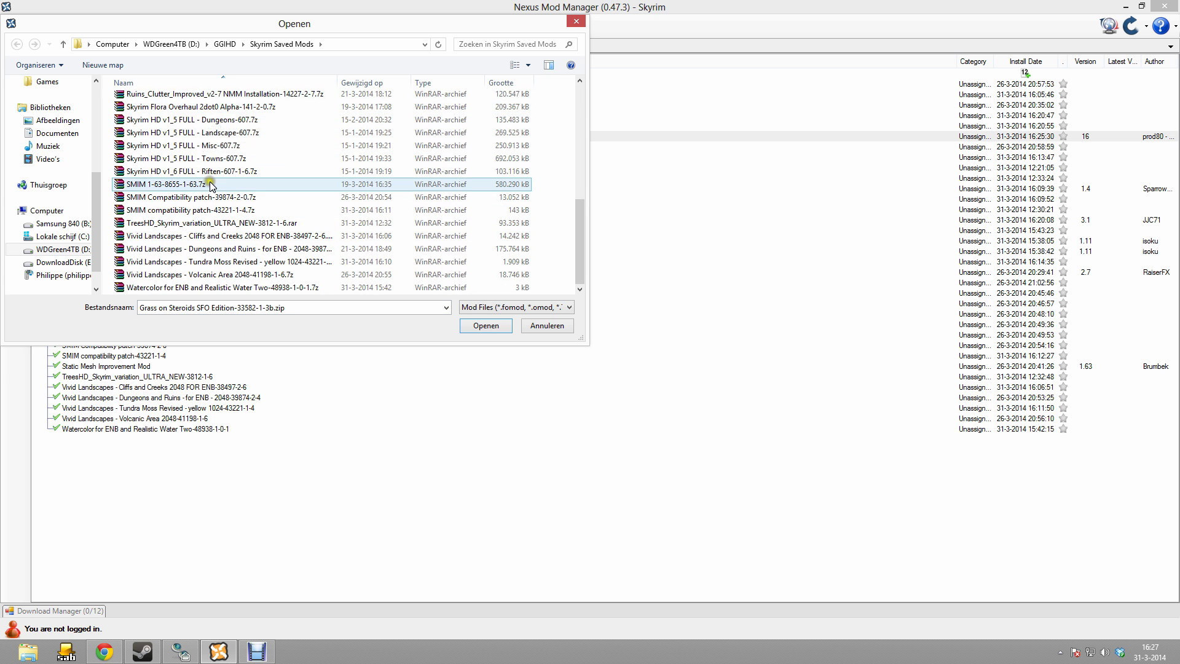
scroll(207, 137, up, 1)
scroll(209, 123, up, 1)
click(216, 110)
double_click(215, 110)
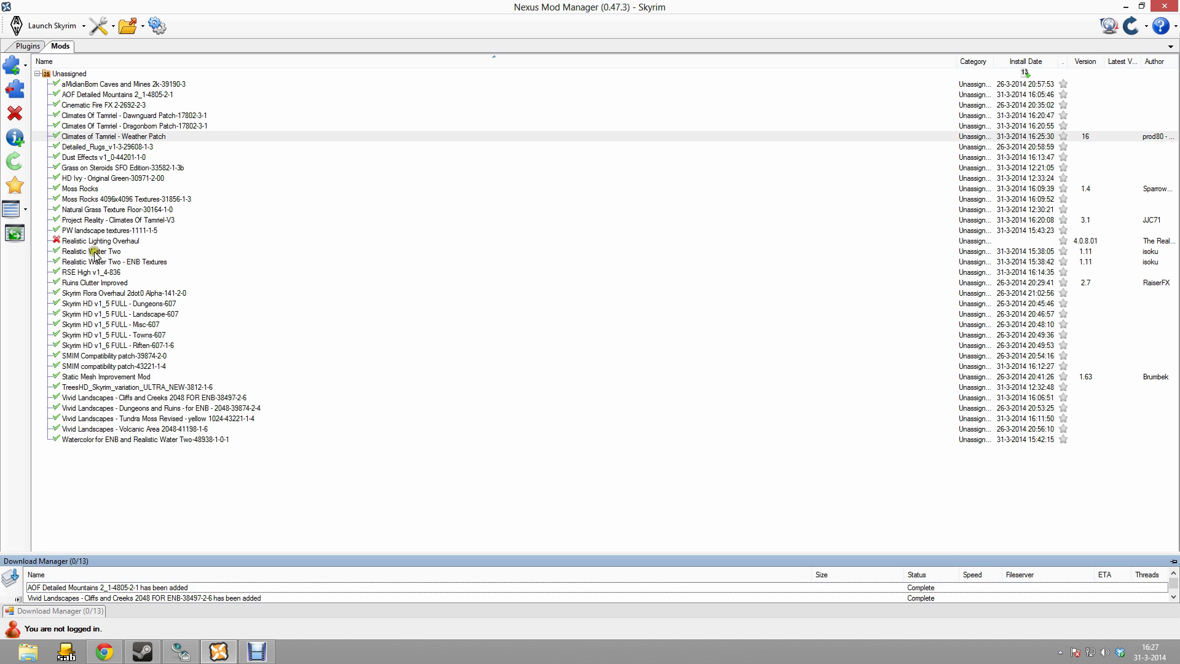
- Activate Realistic Lighting Overhaul, select RLO - Custom Selection in its installer, and continue to the component options
click(106, 241)
double_click(106, 241)
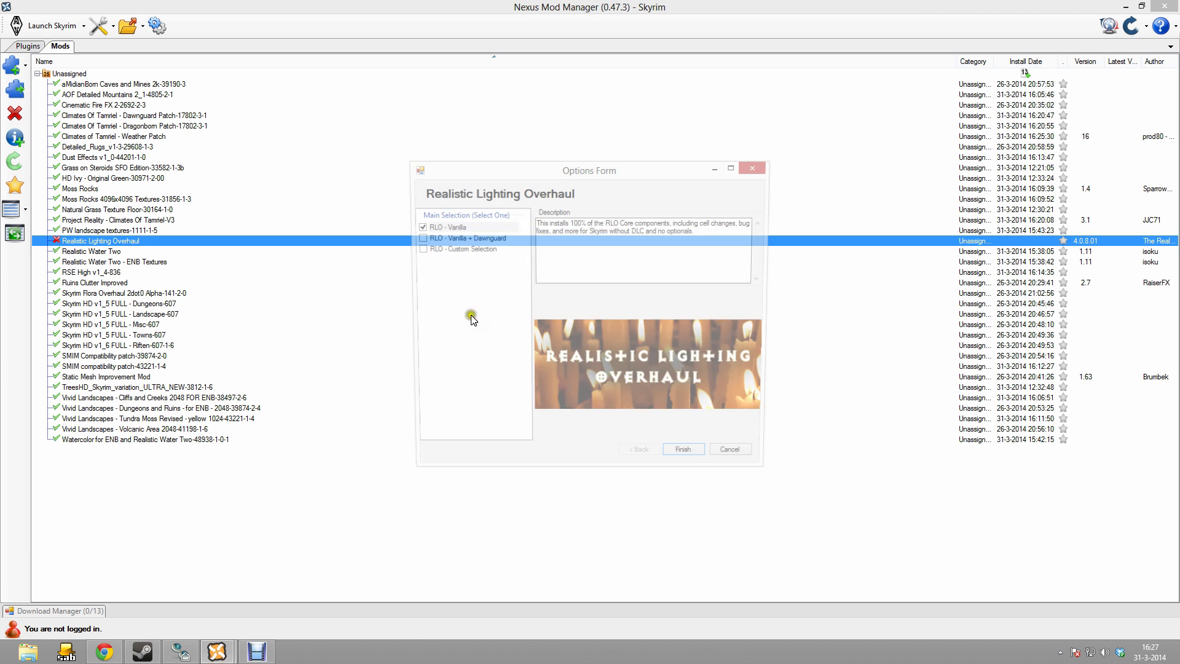
click(458, 248)
click(417, 249)
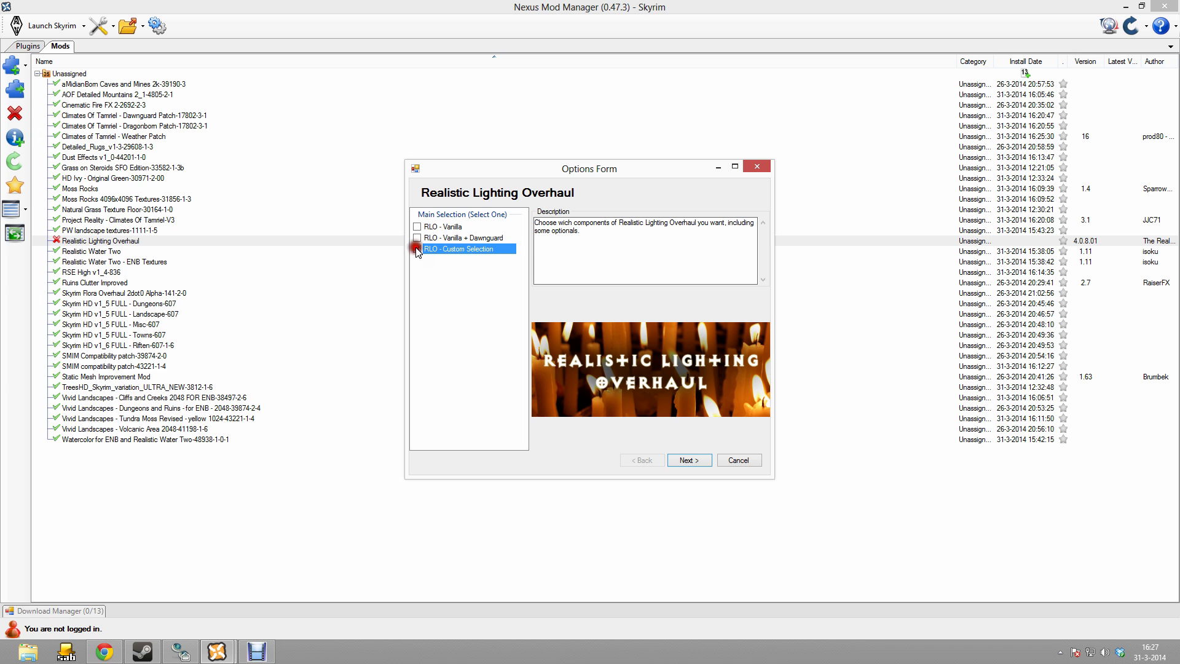
click(687, 461)
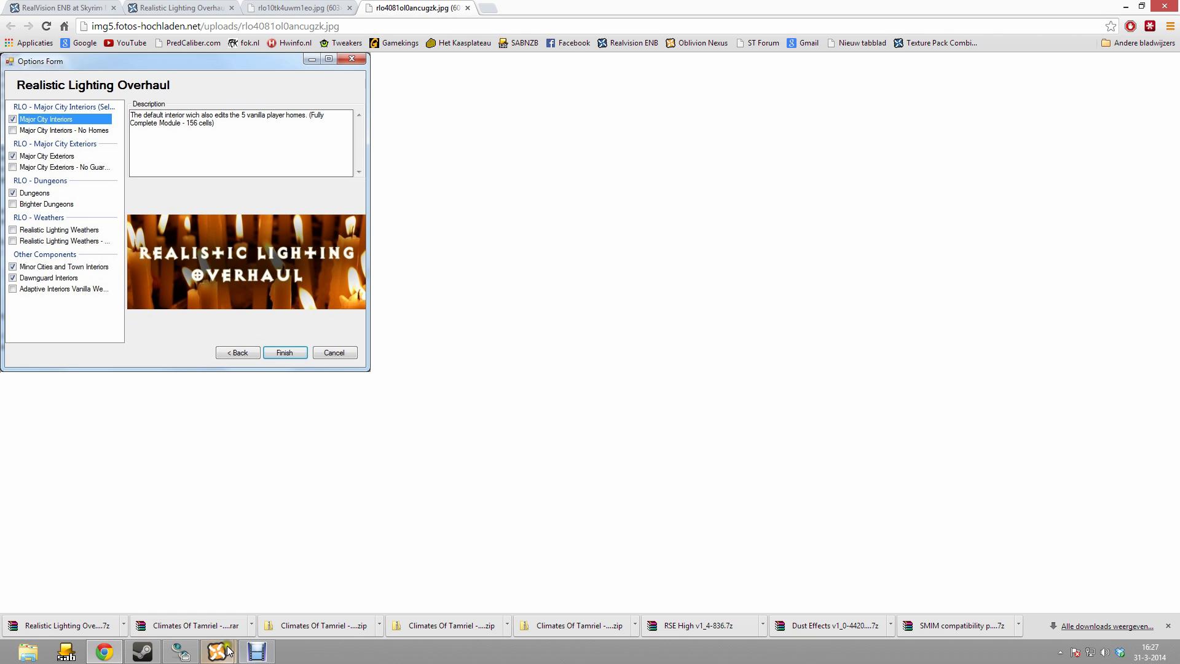
- Return from the reference screenshot to the Nexus Mod Manager installer and enable the Dungeons component under RLO - Dungeons
mouse_move(228, 650)
click(315, 605)
mouse_move(218, 650)
click(267, 603)
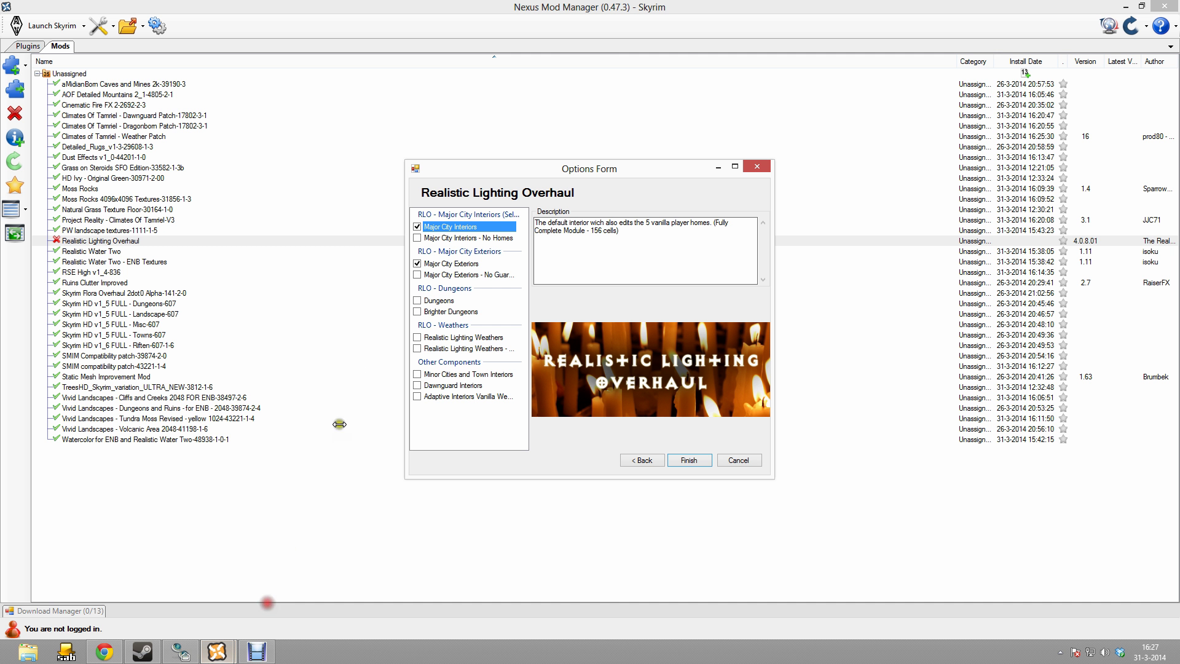
click(418, 301)
- Following the reference screenshot, enable Minor Cities and Town Interiors and Dawnguard Interiors, and finish the Realistic Lighting Overhaul installation
click(104, 651)
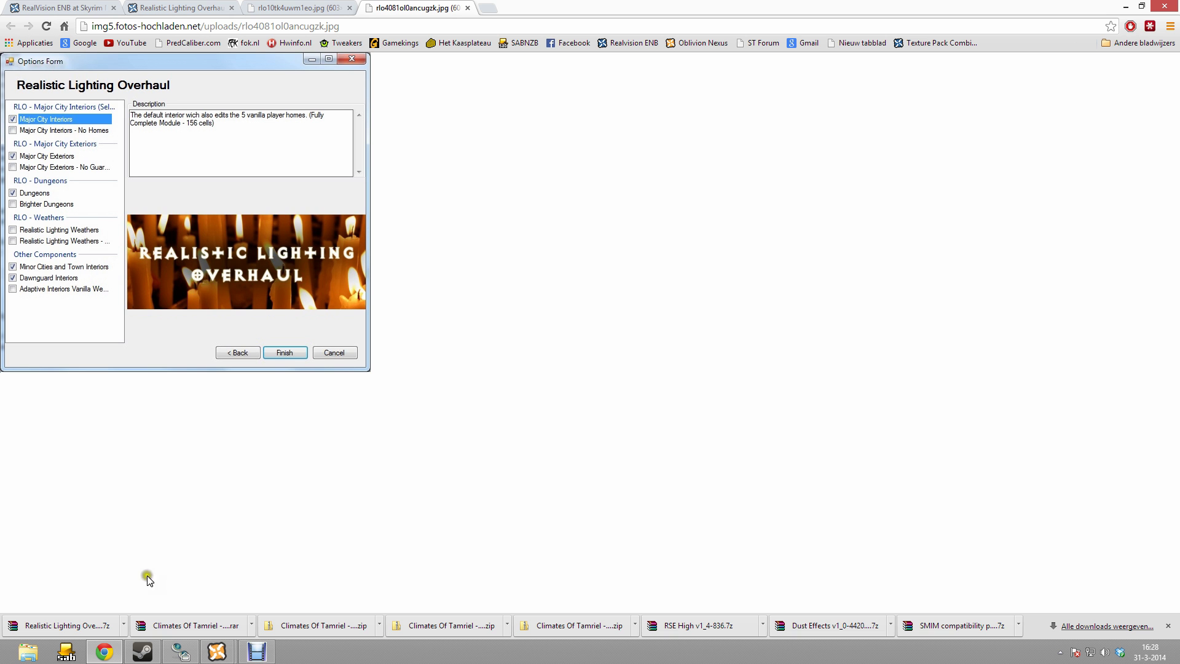
click(218, 652)
click(291, 578)
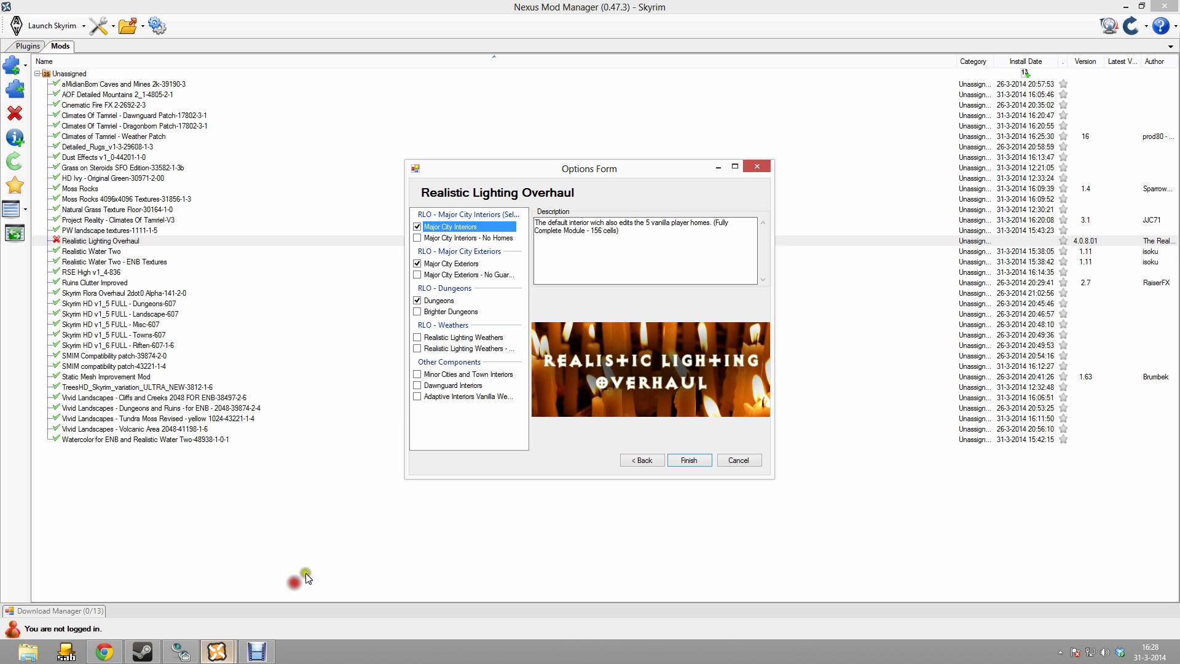
click(419, 376)
click(438, 385)
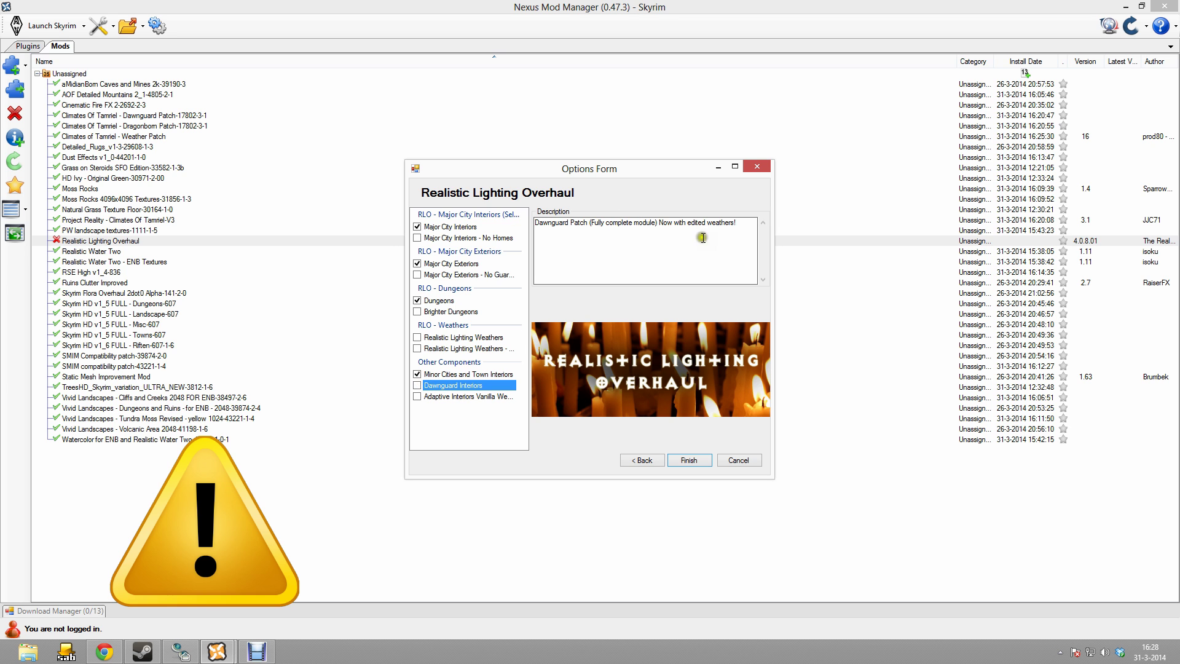
click(423, 397)
click(418, 386)
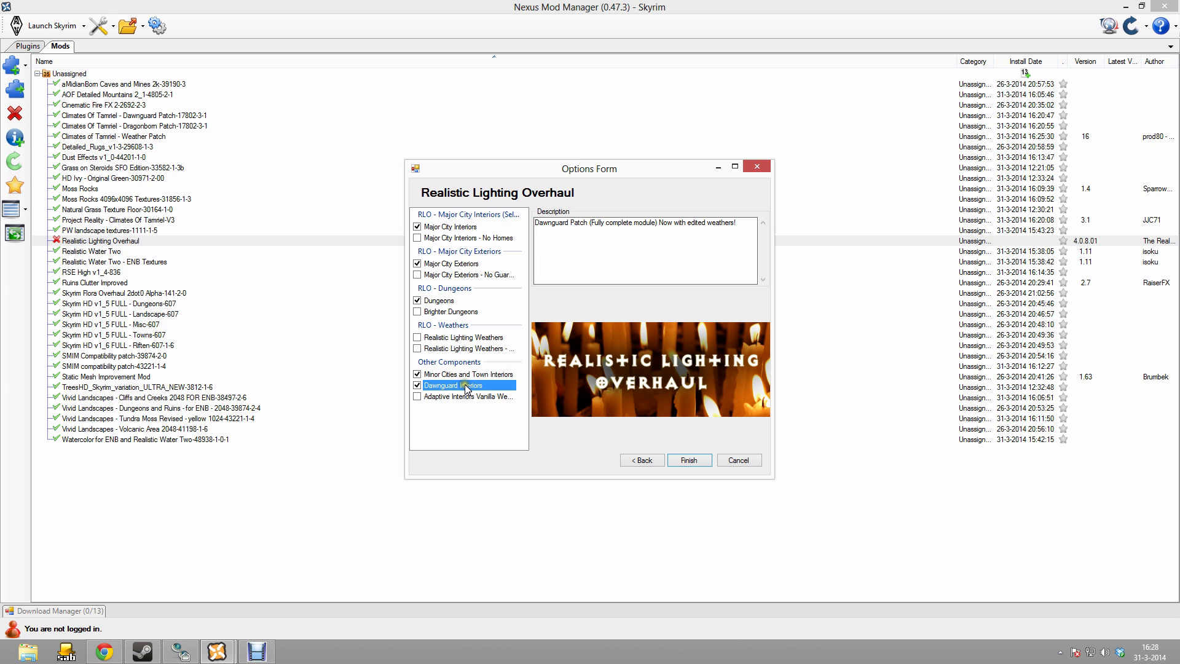
click(684, 465)
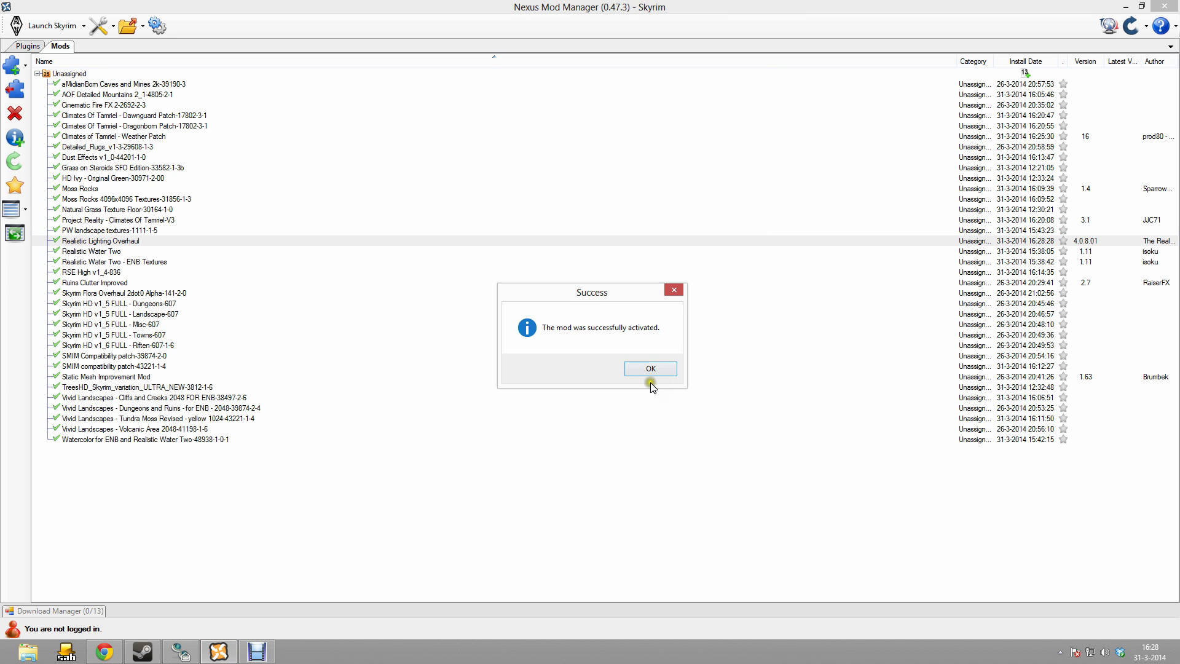
click(651, 375)
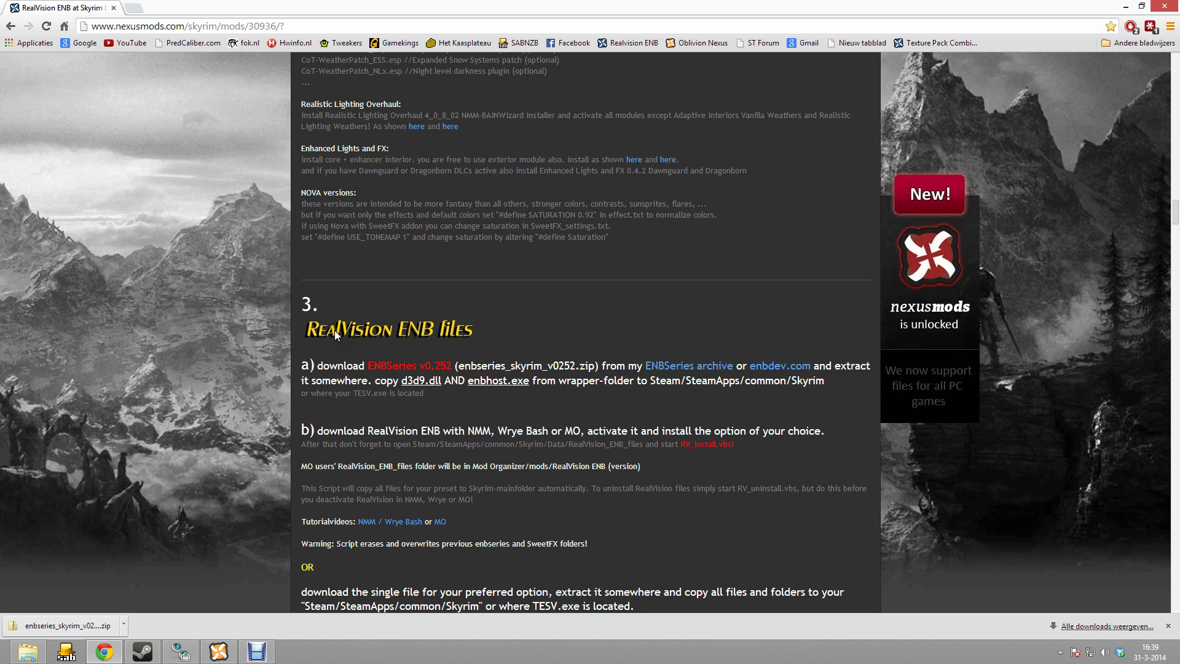
- Open the ENBSeries archive from the RealVision ENB page in a new tab and download ENBSeries v0.252 to Skyrim Saved Mods
click(430, 367)
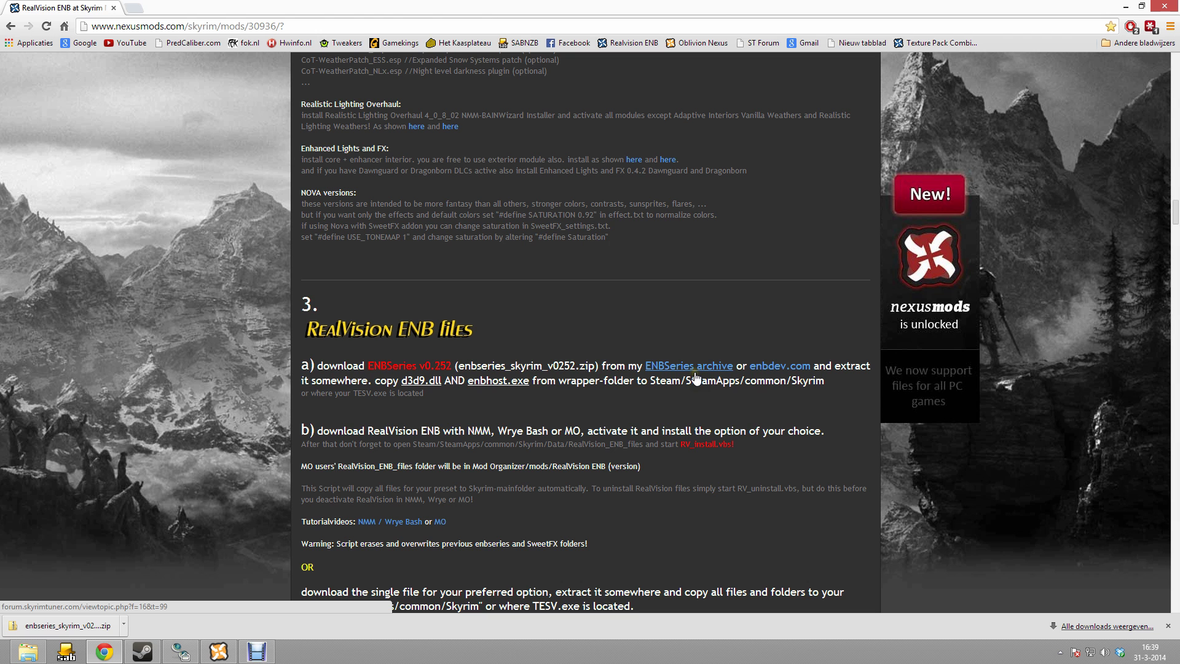
right_click(694, 374)
click(720, 385)
click(183, 8)
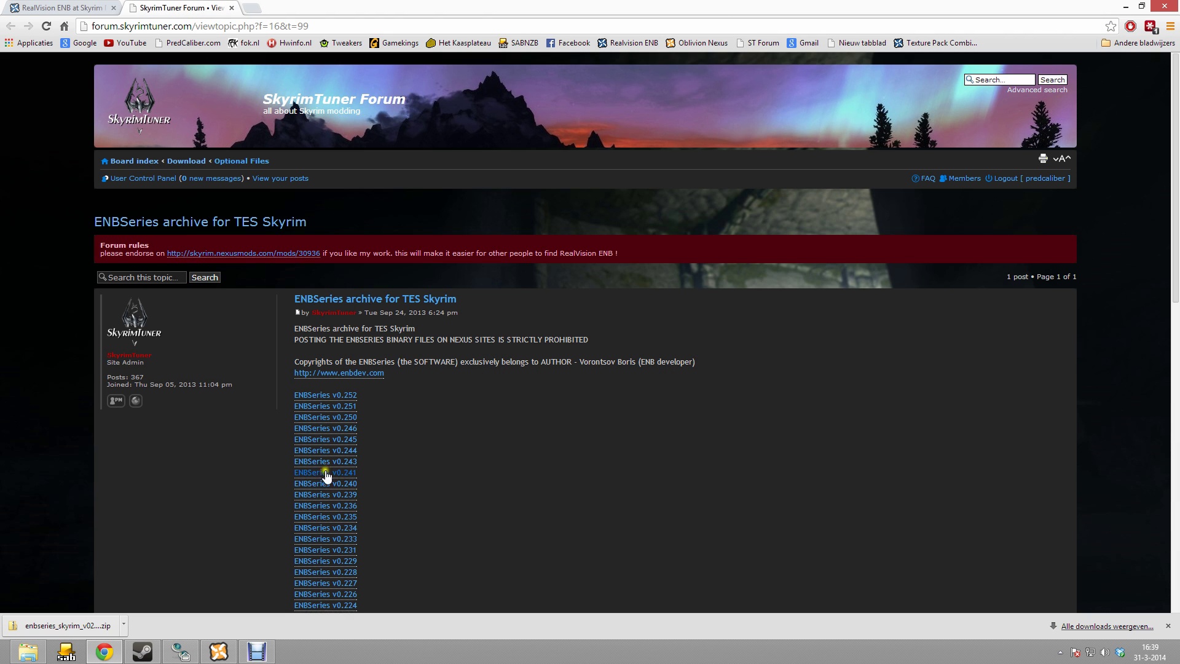
click(351, 396)
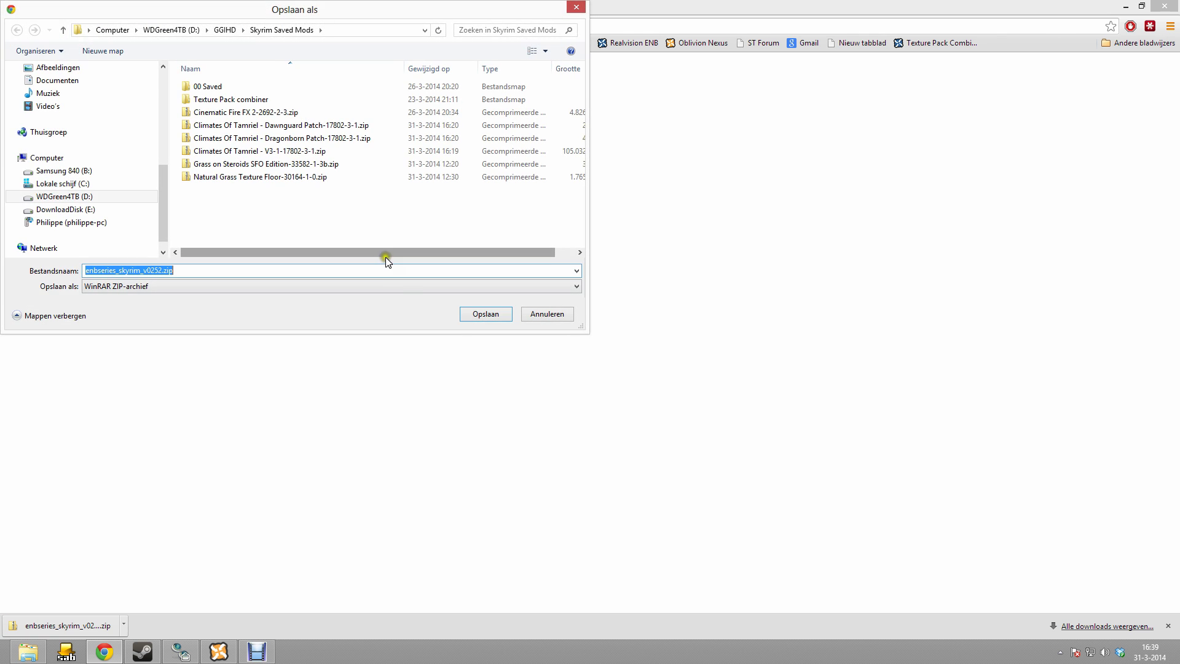
click(477, 316)
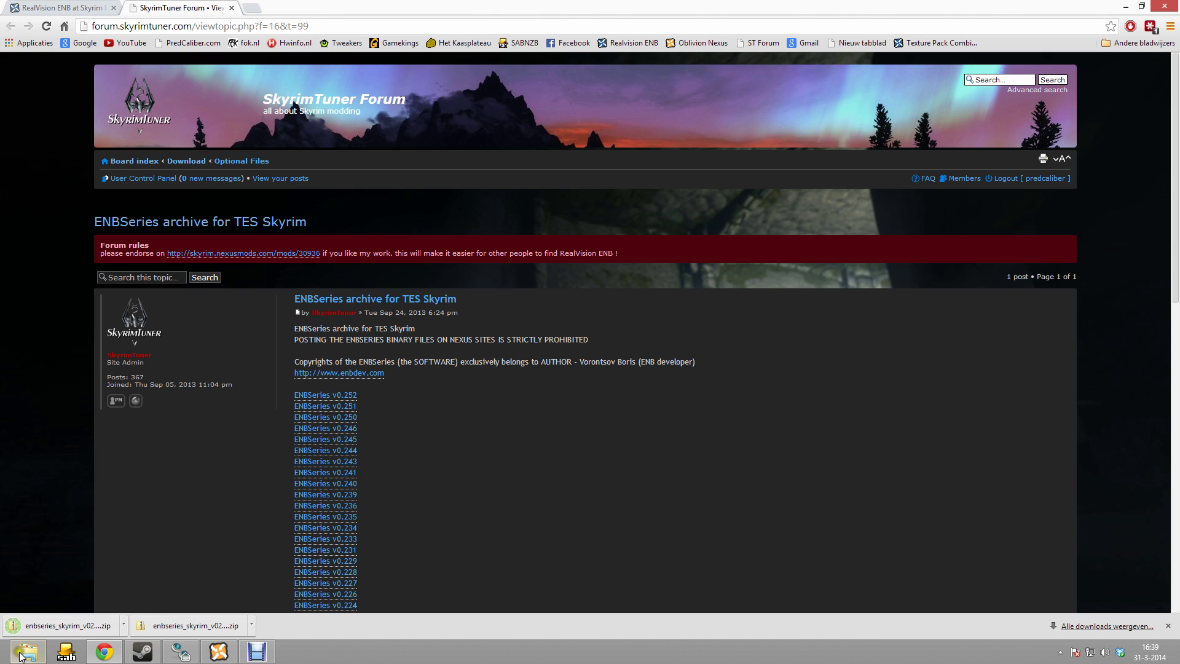
- In File Explorer, extract enbseries_skyrim_v0252.zip from Skyrim Saved Mods into its own enbseries_skyrim_v0252 folder
click(28, 650)
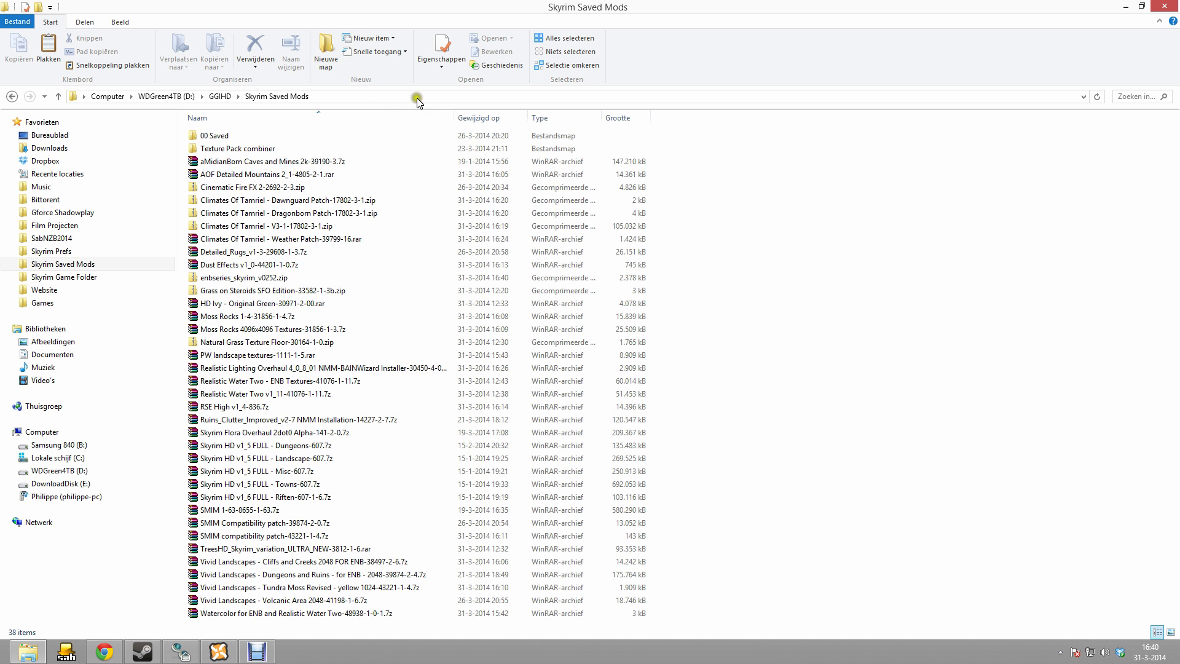
click(235, 278)
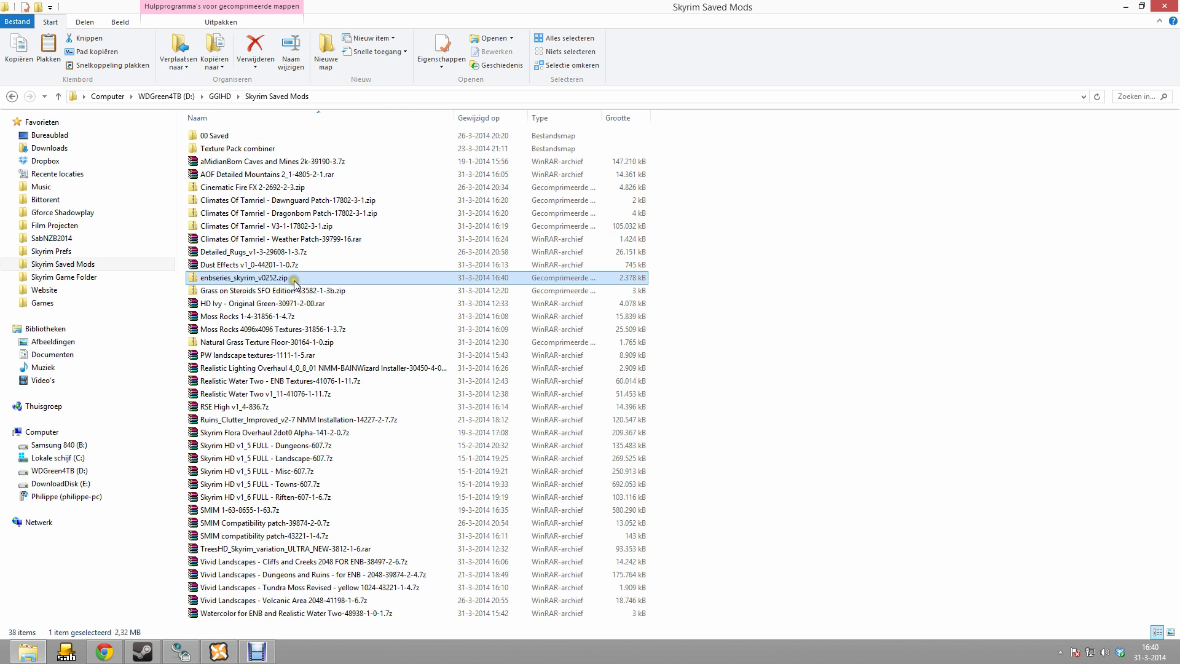
right_click(285, 282)
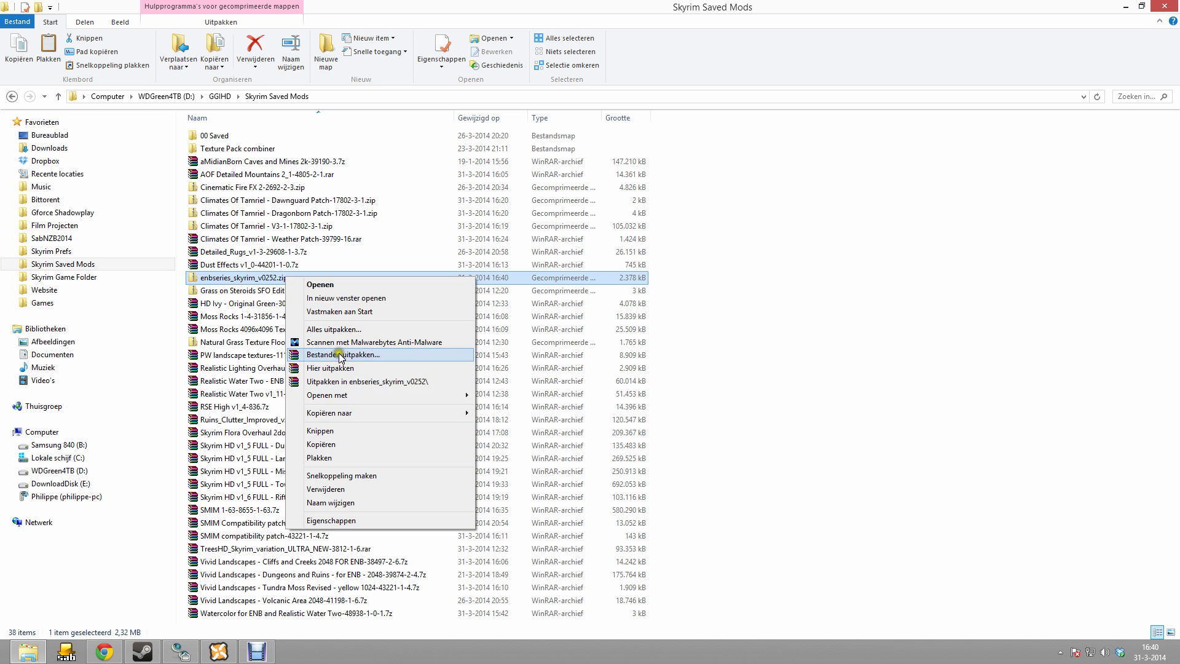
click(338, 379)
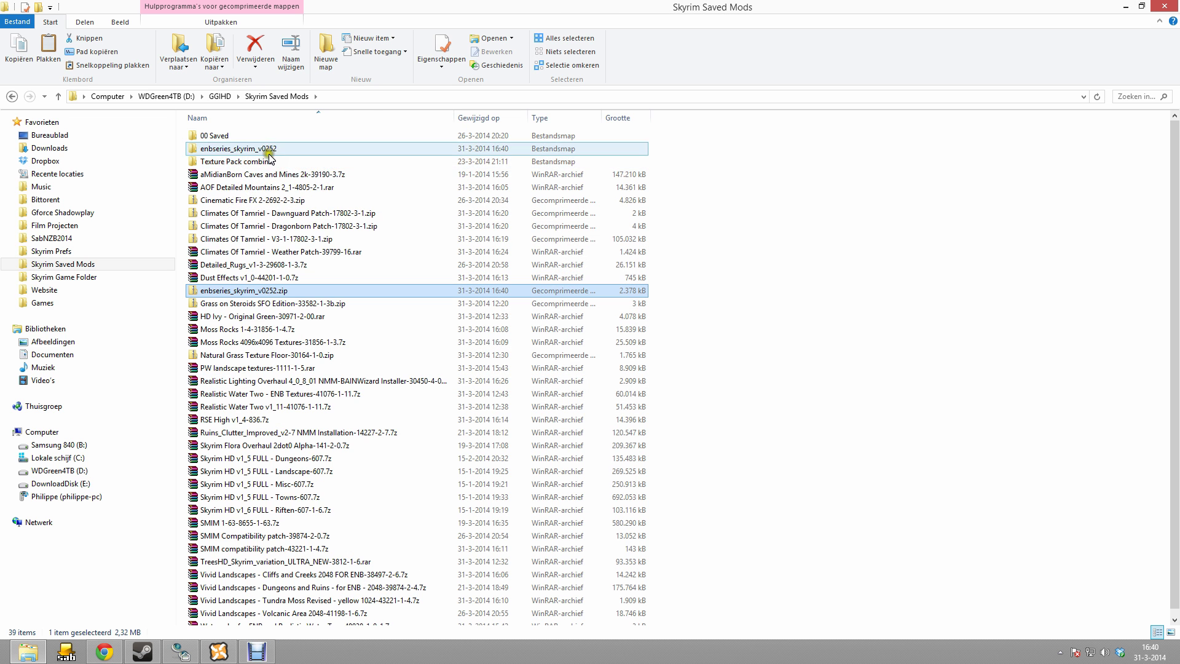
- Open the WrapperVersion folder inside enbseries_skyrim_v0252 and copy d3d9.dll and enbhost.exe
double_click(270, 149)
double_click(225, 148)
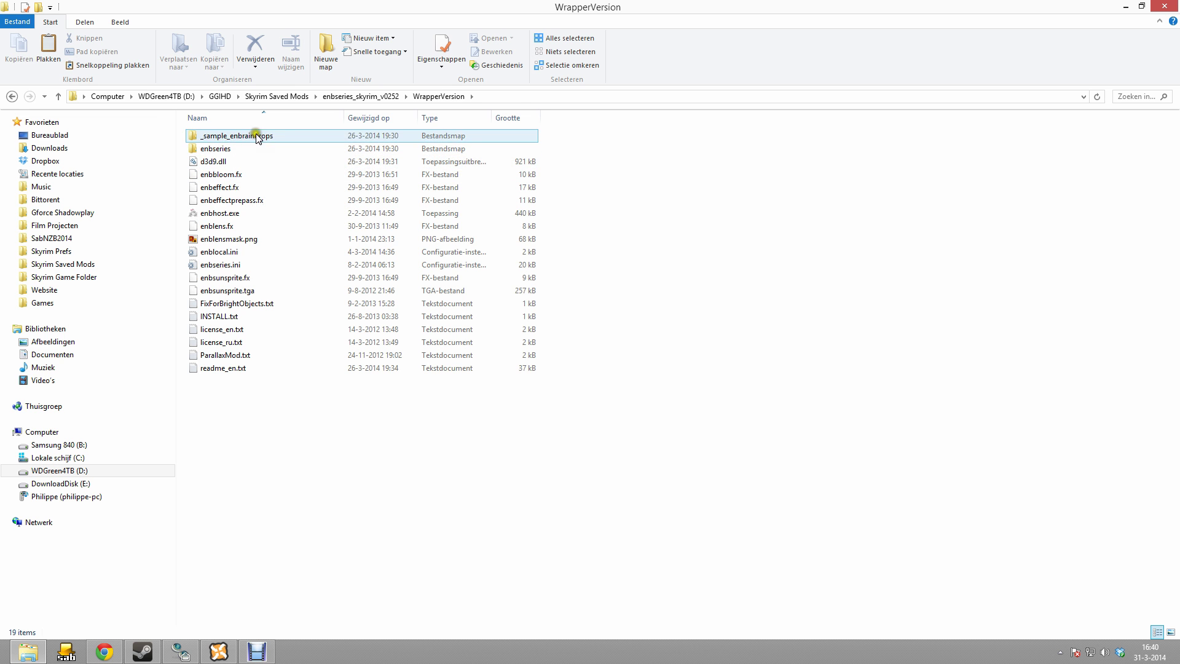
click(226, 170)
click(226, 161)
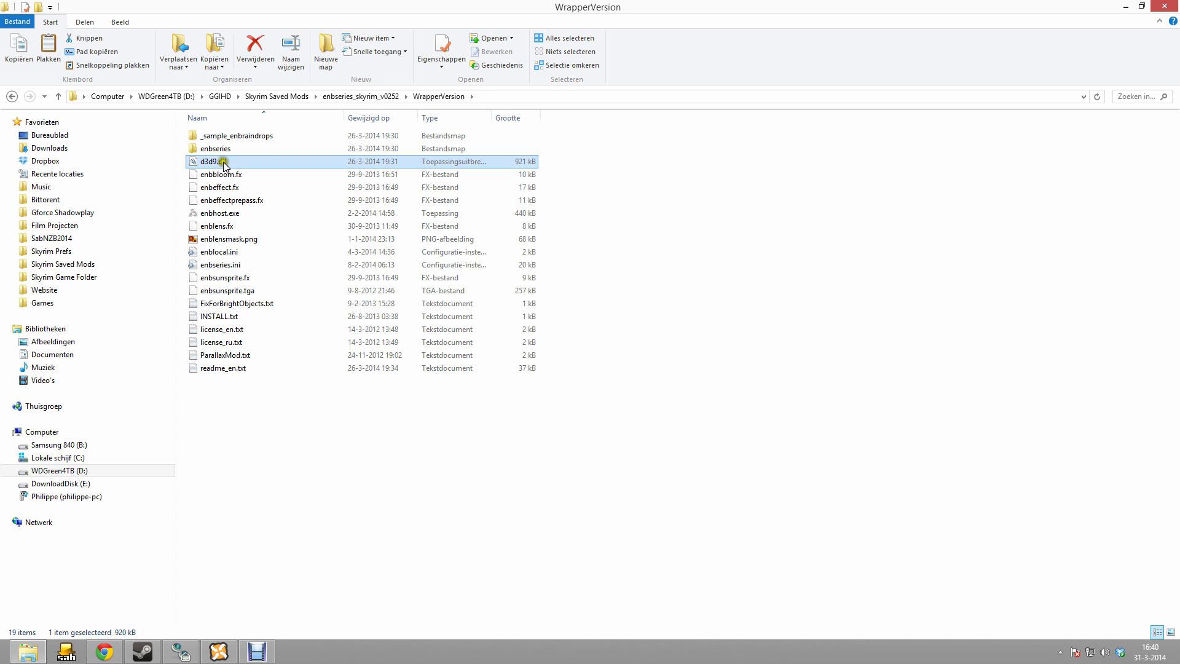
ctrl+click(222, 214)
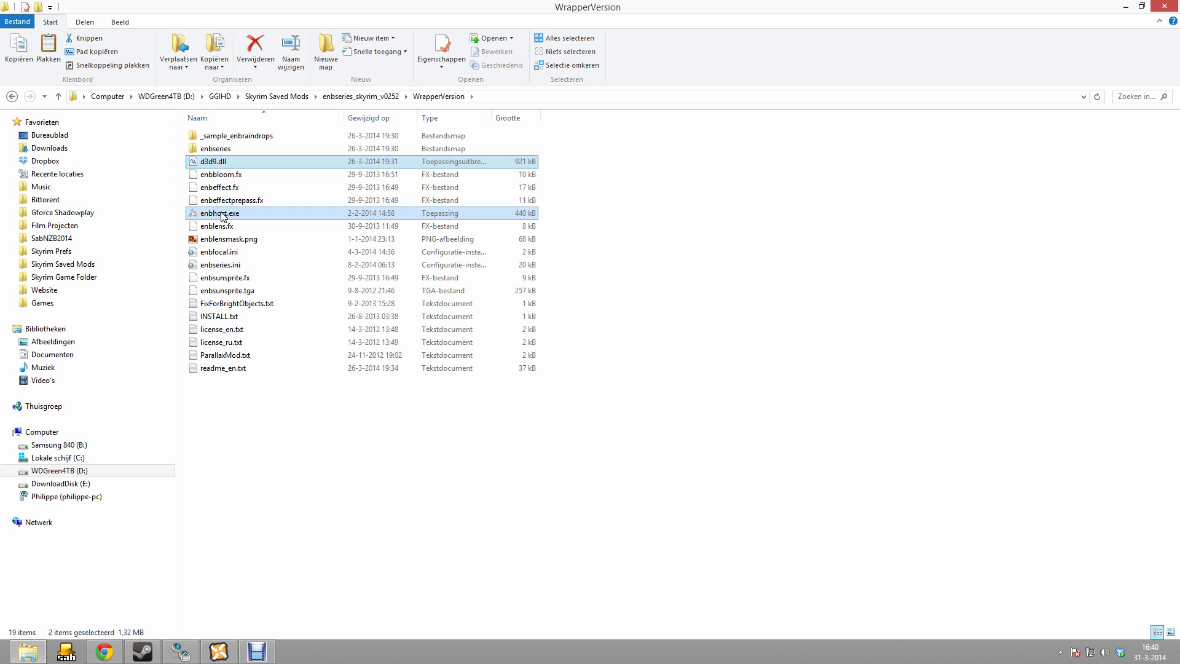
right_click(222, 215)
click(264, 319)
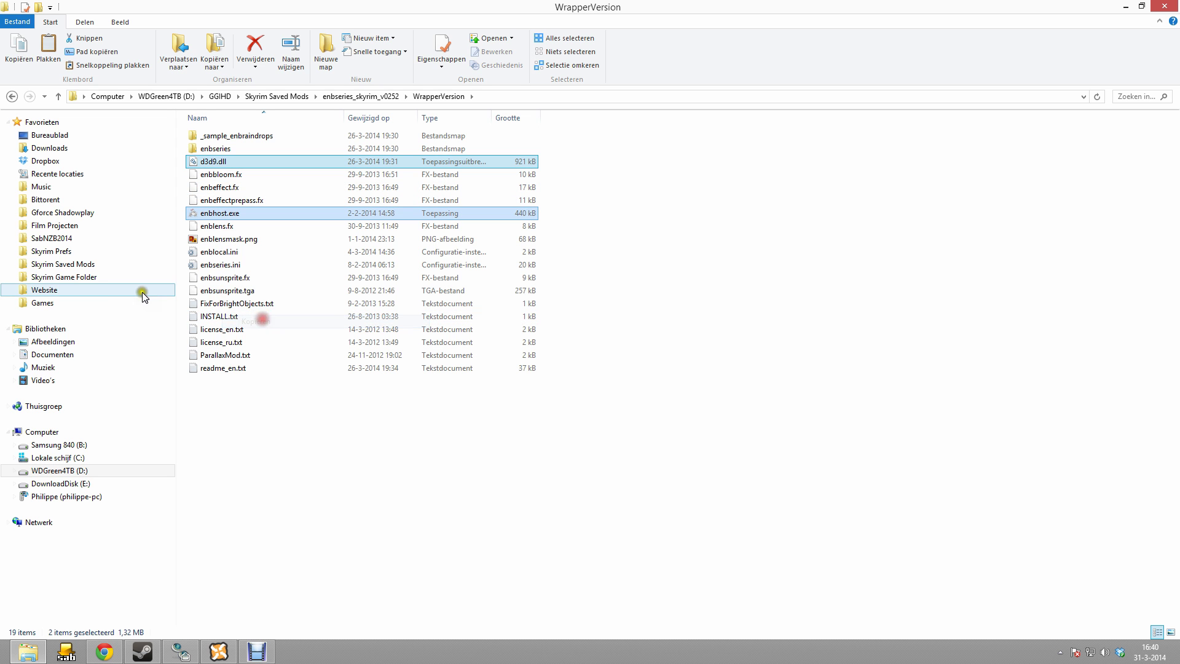
- Paste the copied d3d9.dll and enbhost.exe into the Skyrim Game Folder
click(86, 278)
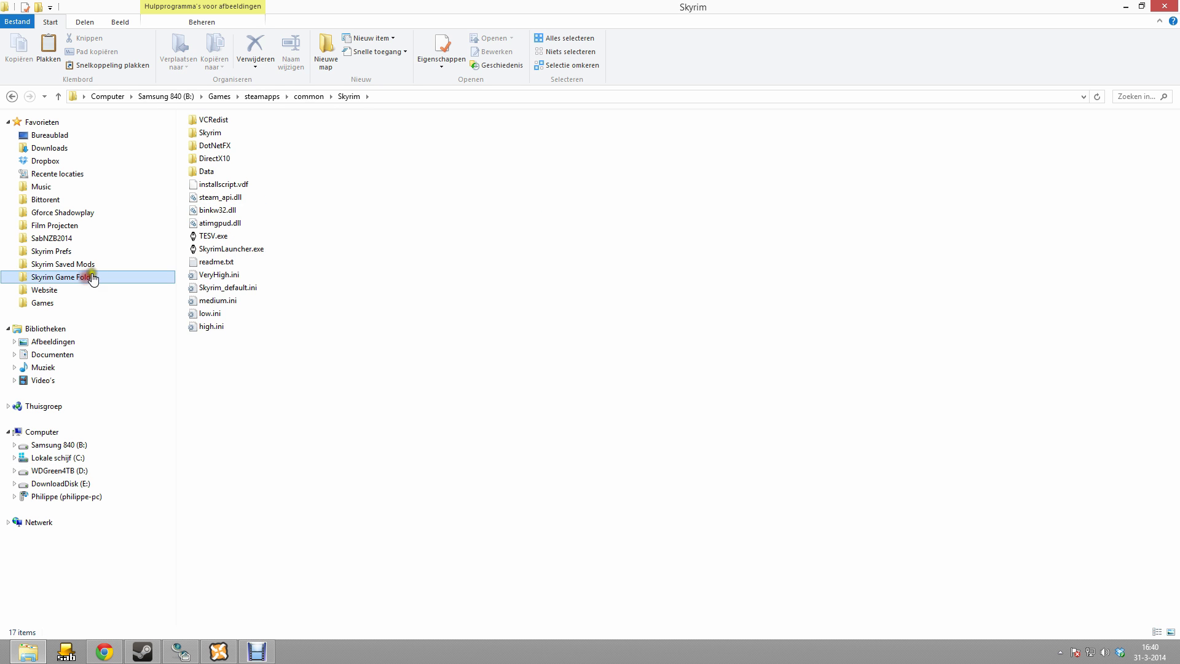
right_click(316, 326)
click(370, 405)
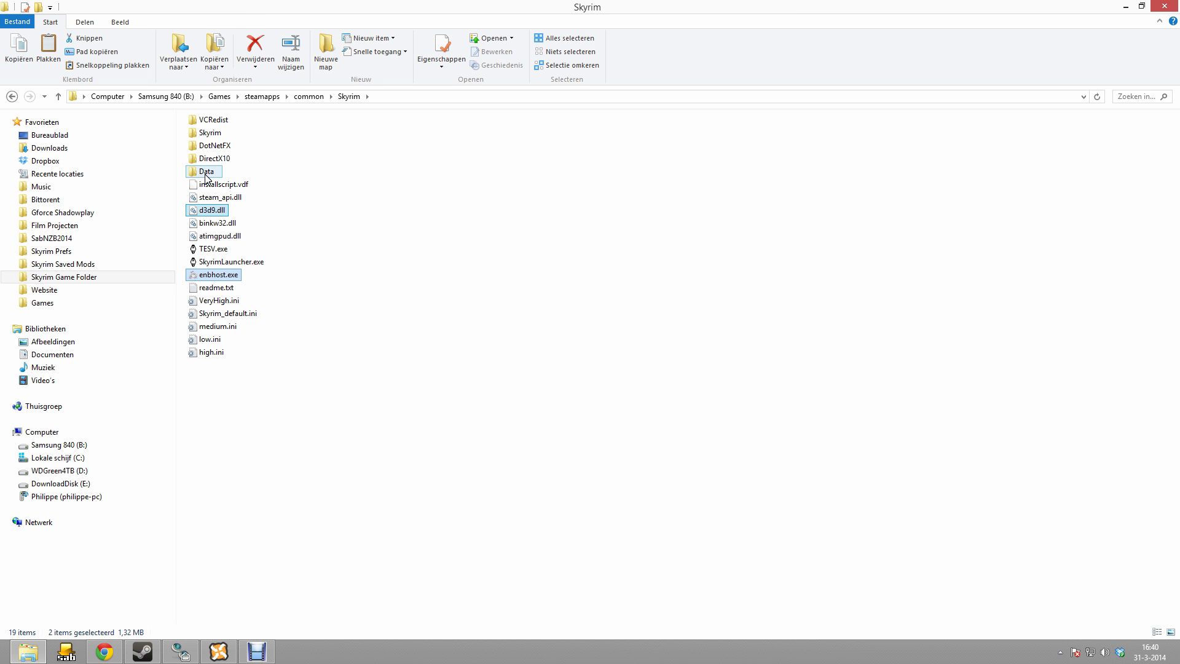
- In Chrome, open the RealVision ENB page on Nexus Mods and manually download Autoinstaller RealVision_ENB_251b to Skyrim Saved Mods
click(106, 653)
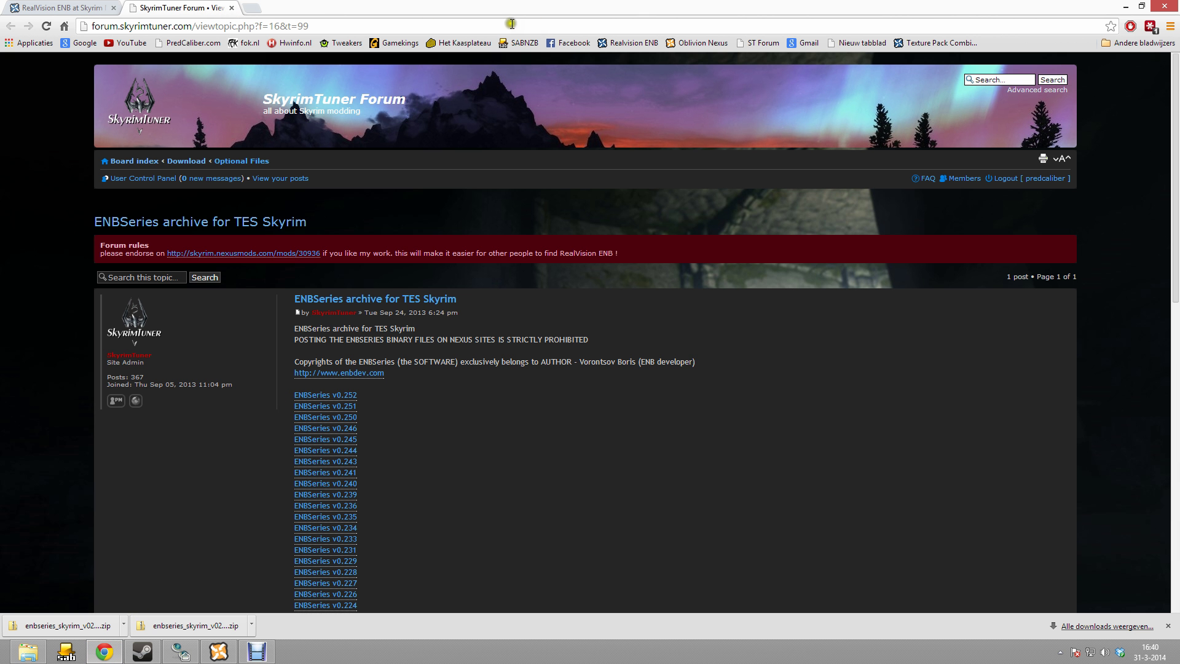
click(634, 43)
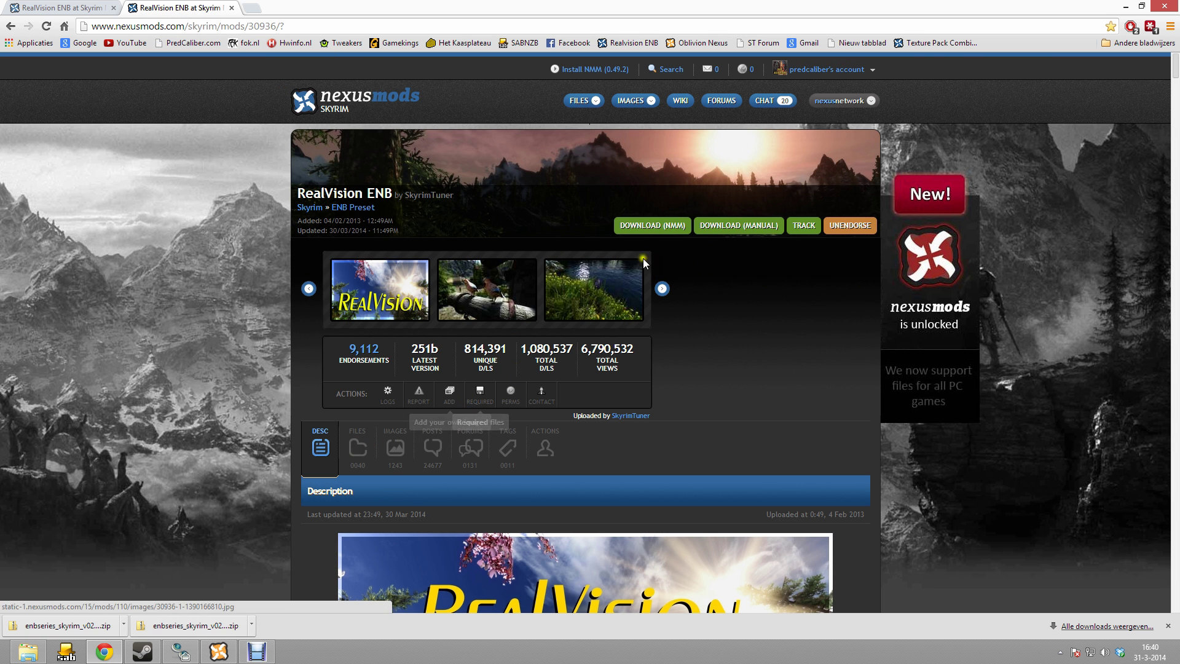
click(763, 229)
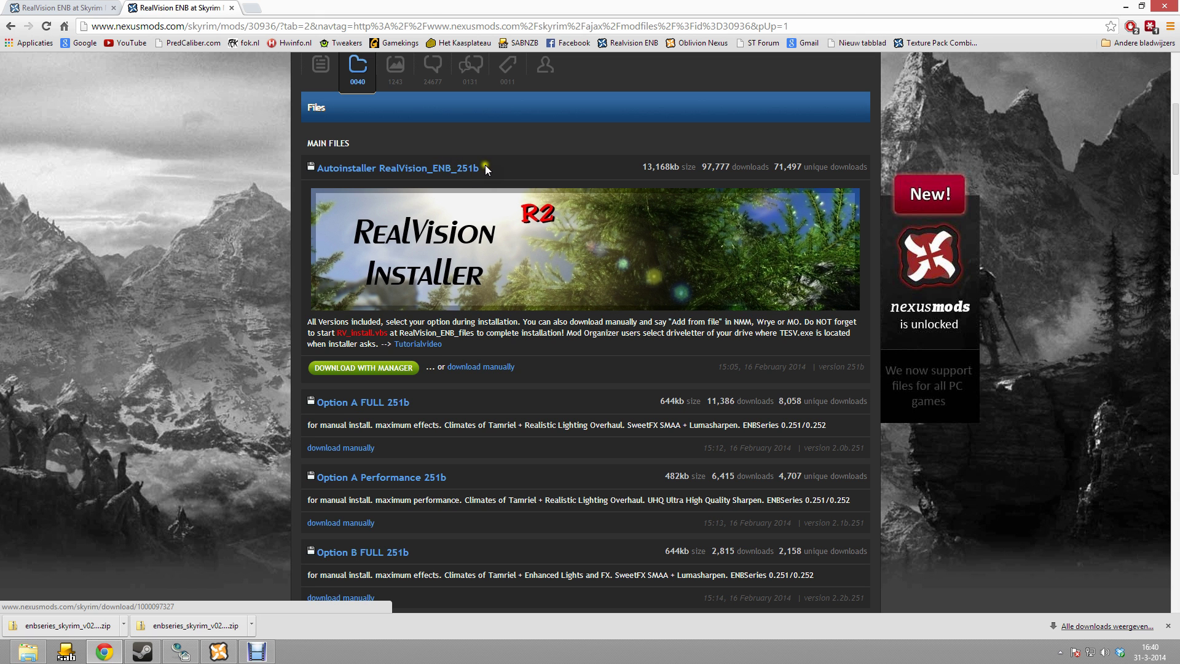
click(495, 368)
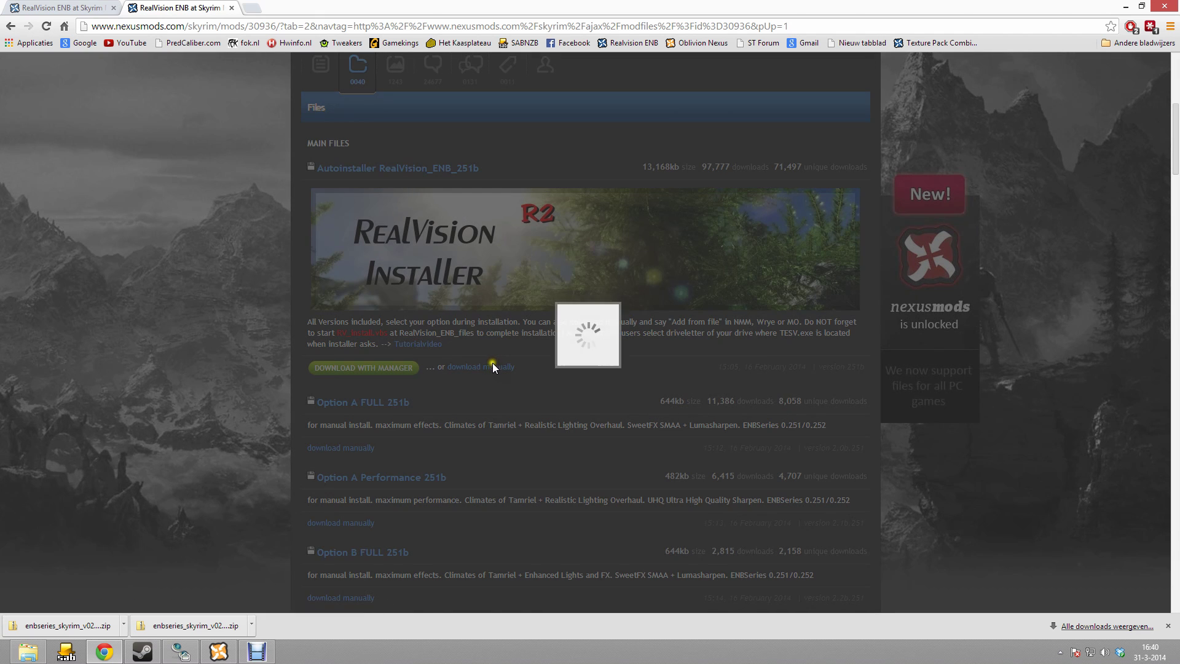
click(437, 306)
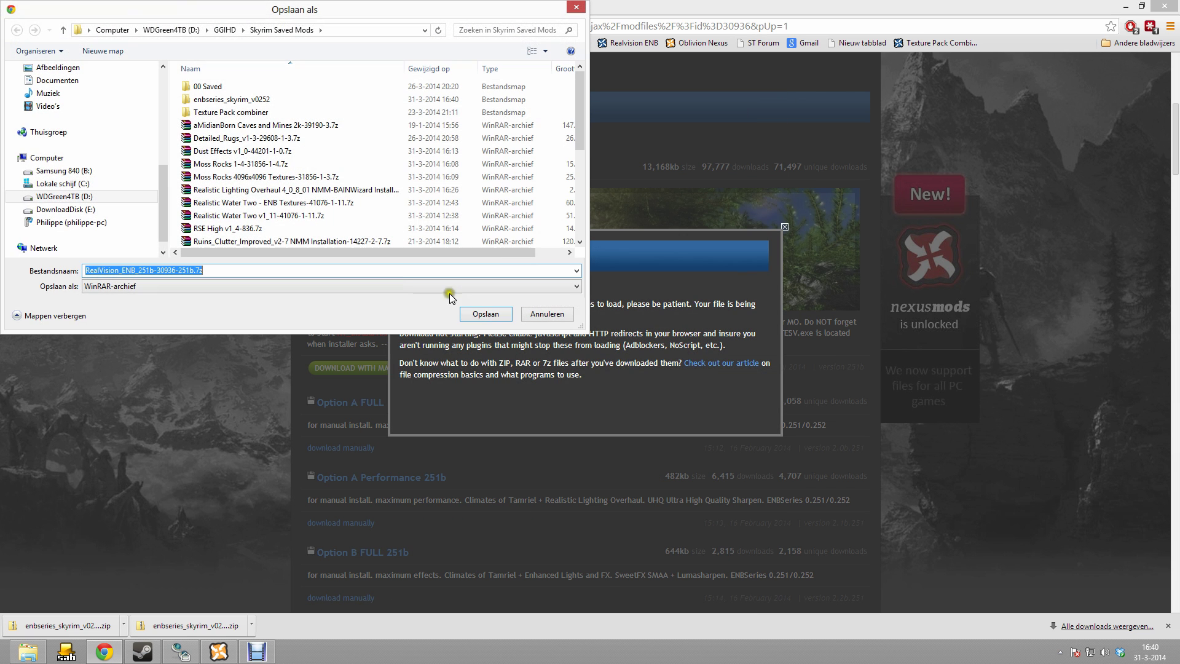
click(489, 312)
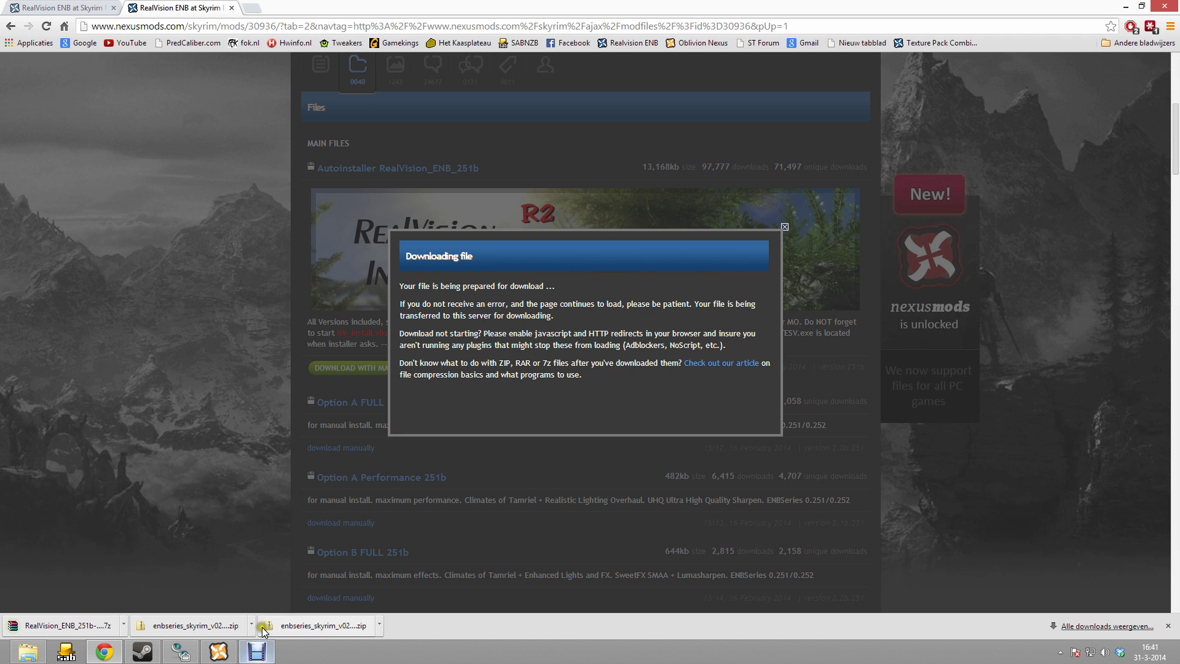
- In Nexus Mod Manager, add the mod file RealVision_ENB_251b-30936-251b.7z from Skyrim Saved Mods
click(219, 652)
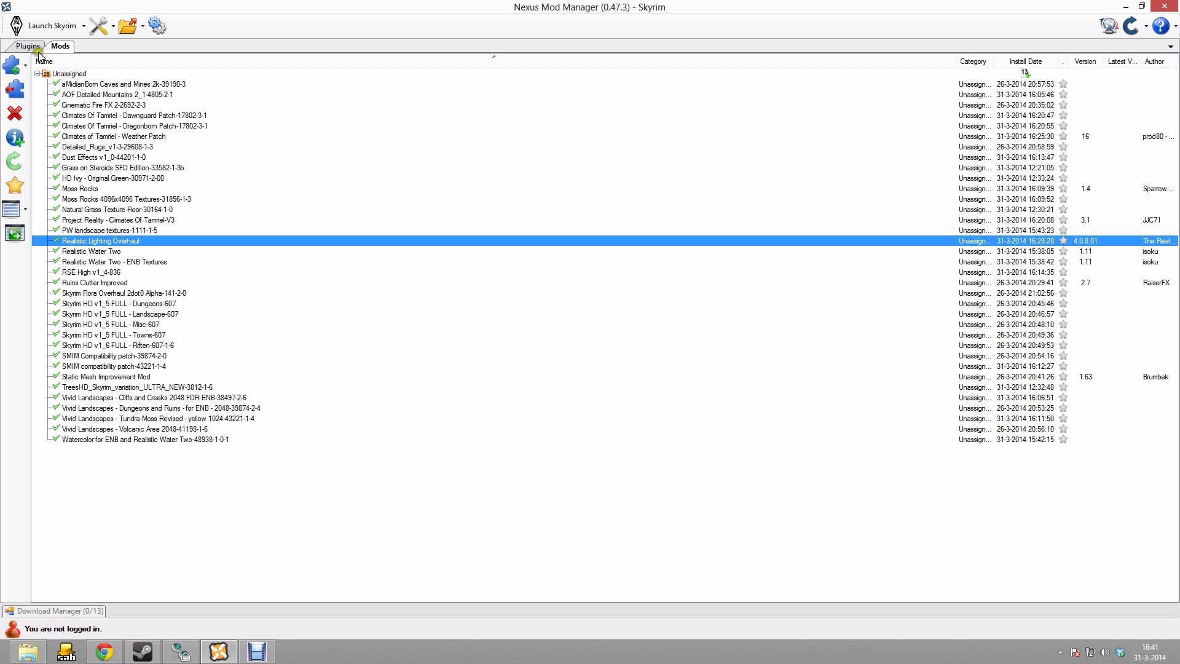
click(18, 70)
click(166, 179)
scroll(173, 197, down, 3)
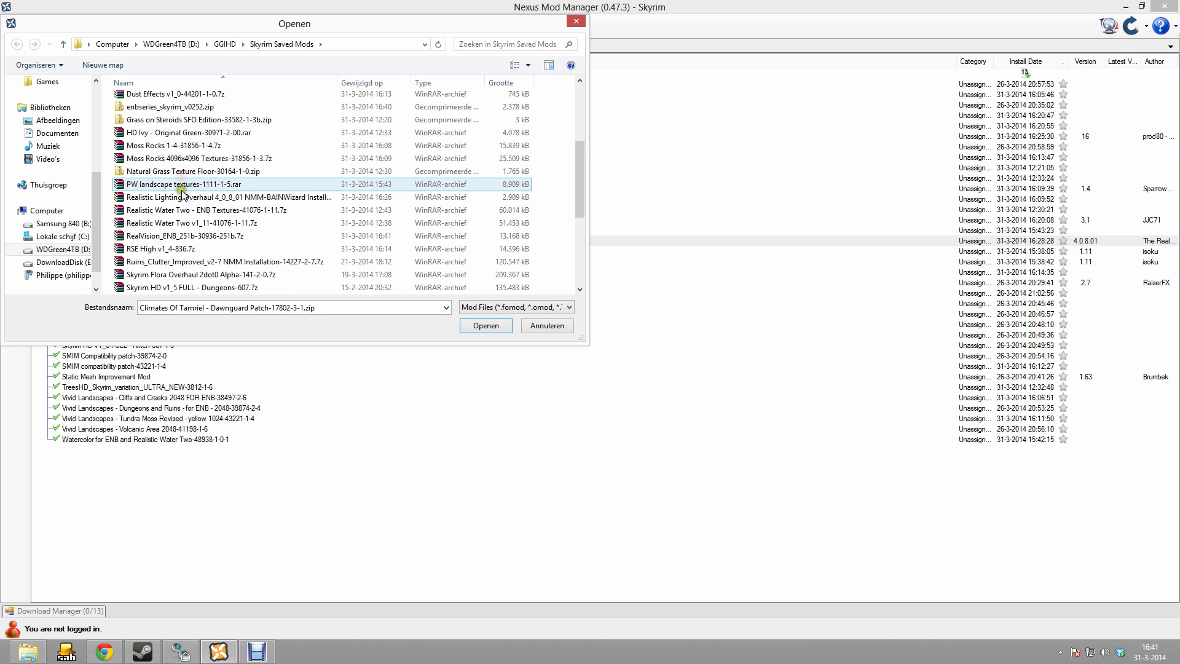
double_click(160, 240)
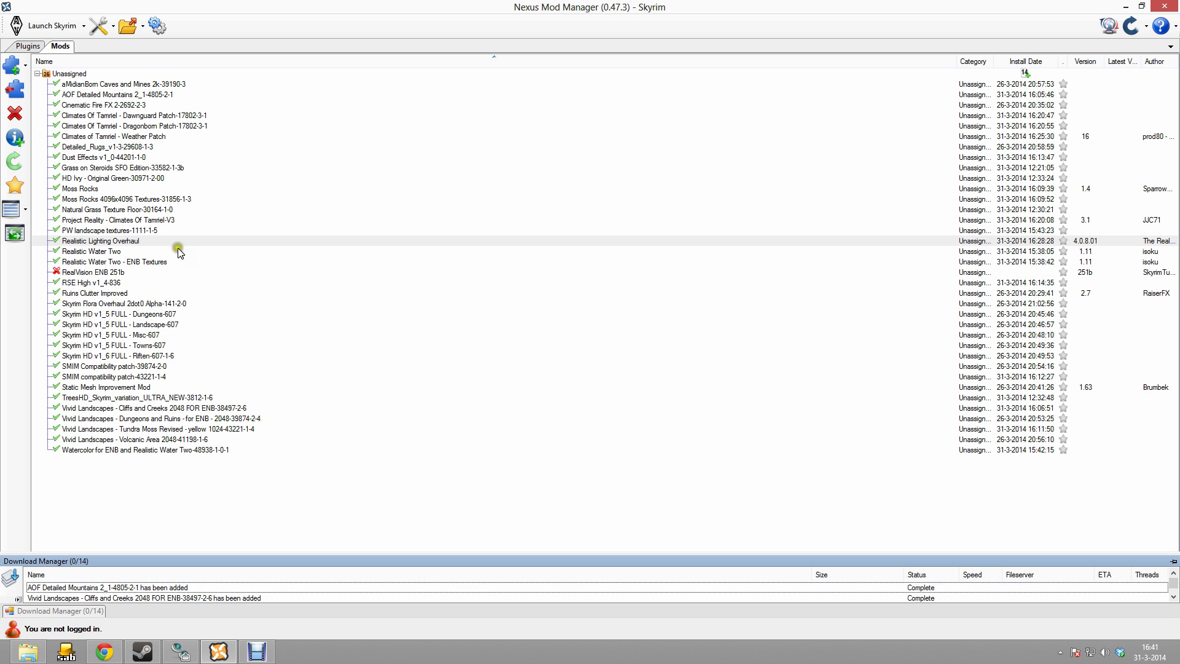
- Start activating RealVision ENB 251b and choose Option A FULL as the version
click(22, 81)
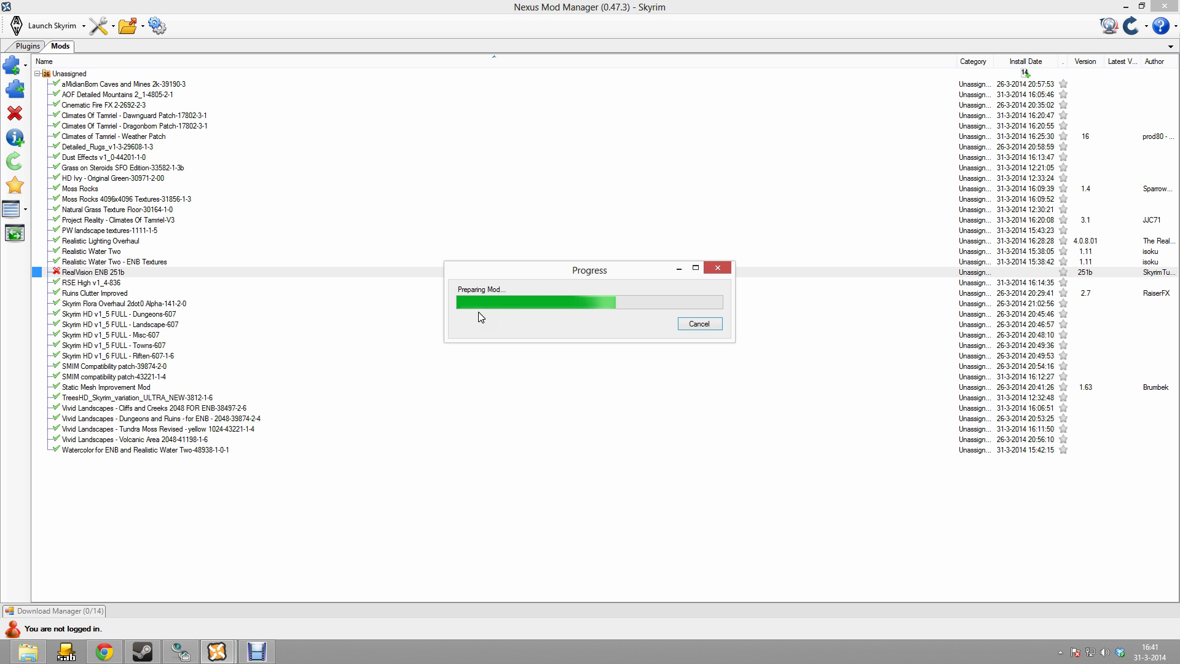
click(484, 332)
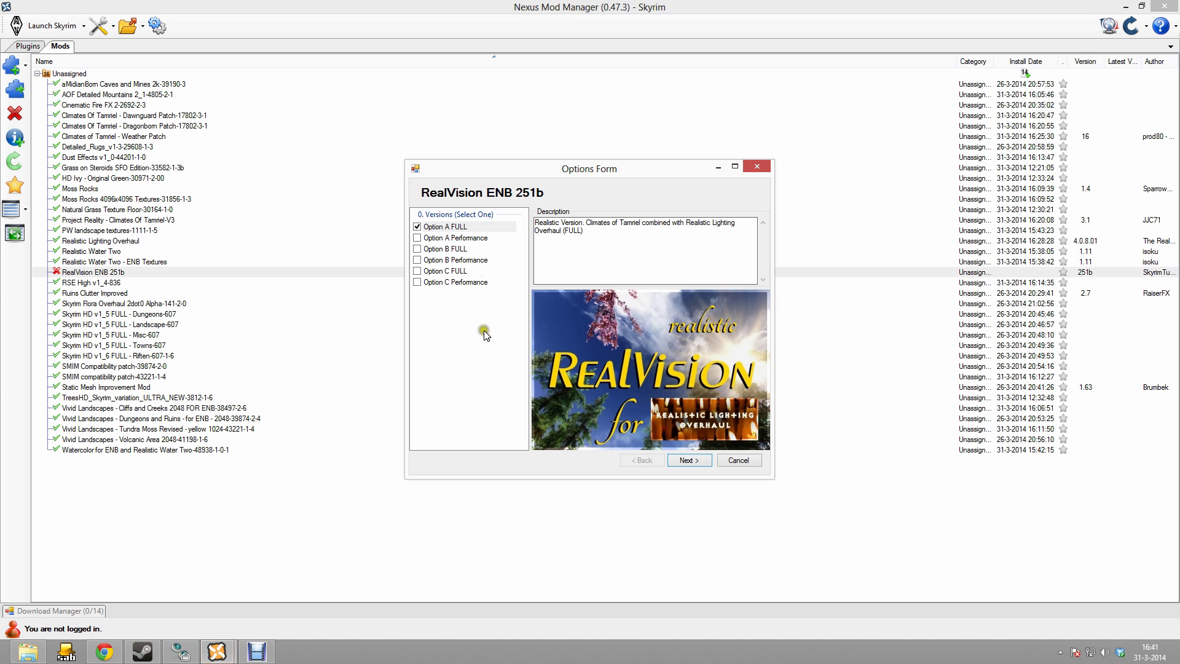
click(458, 228)
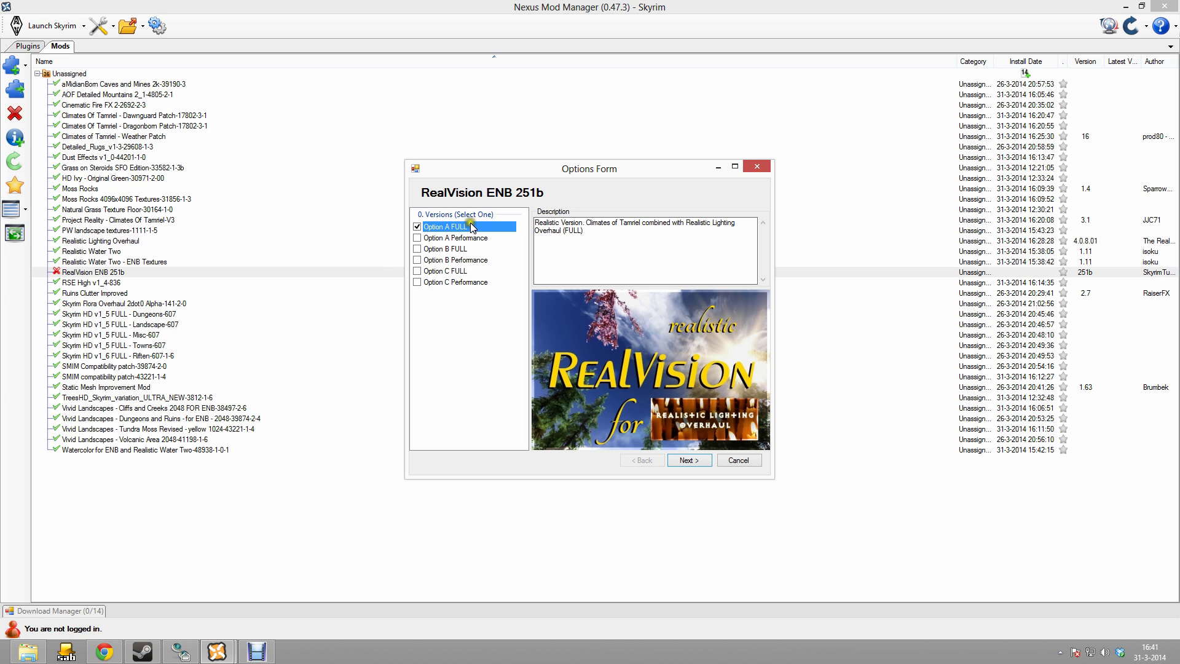
click(677, 468)
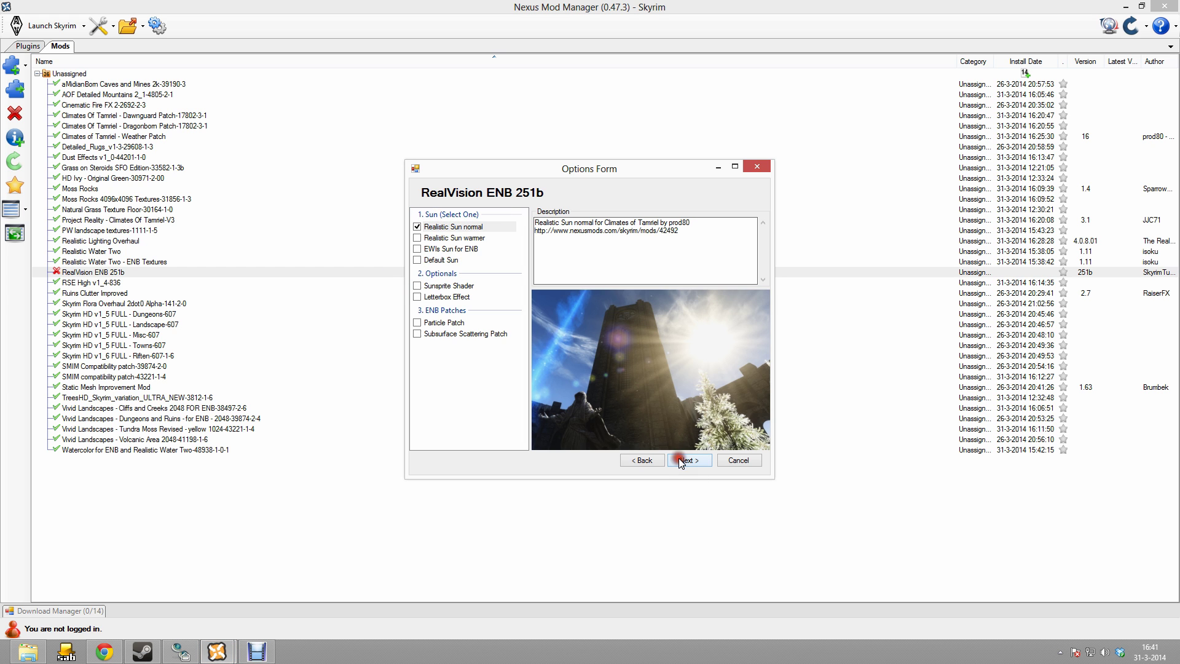
- Keep Realistic Sun normal as the sun option and enable the Particle Patch and Subsurface Scattering Patch
click(478, 312)
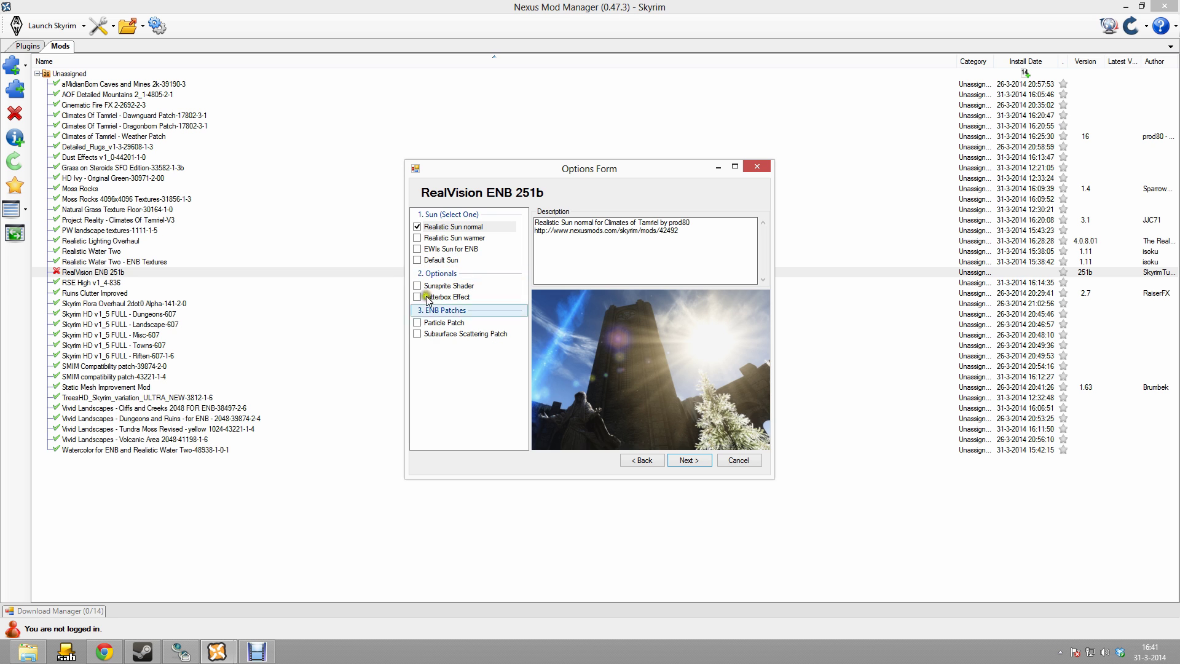
click(444, 229)
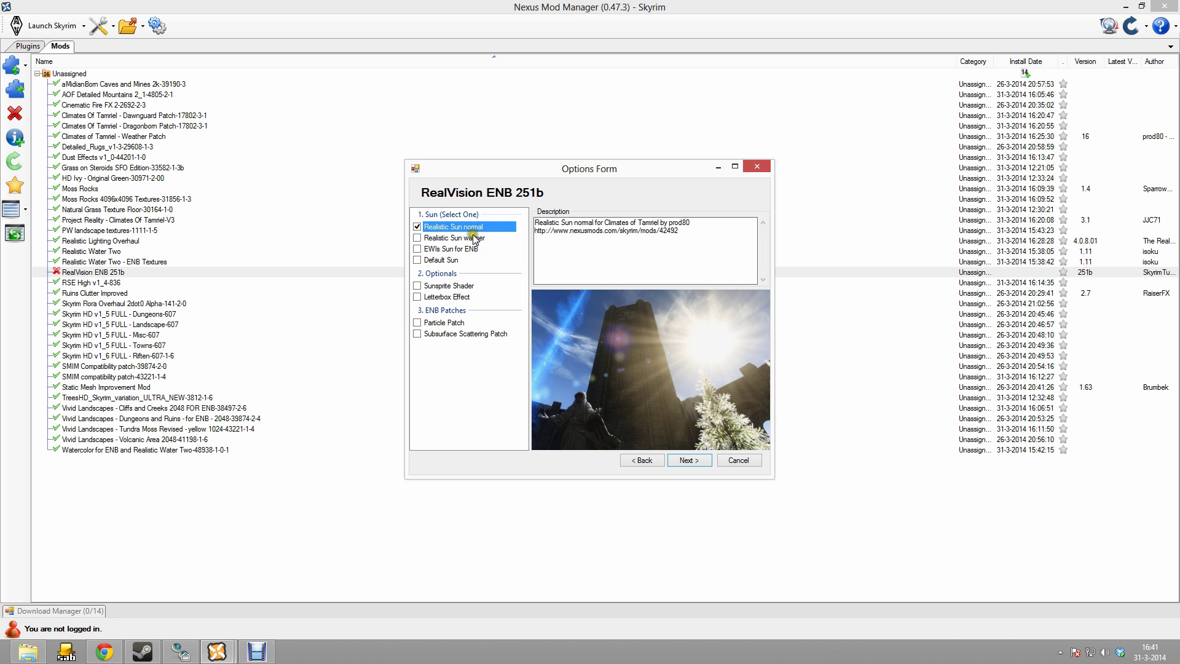
click(432, 324)
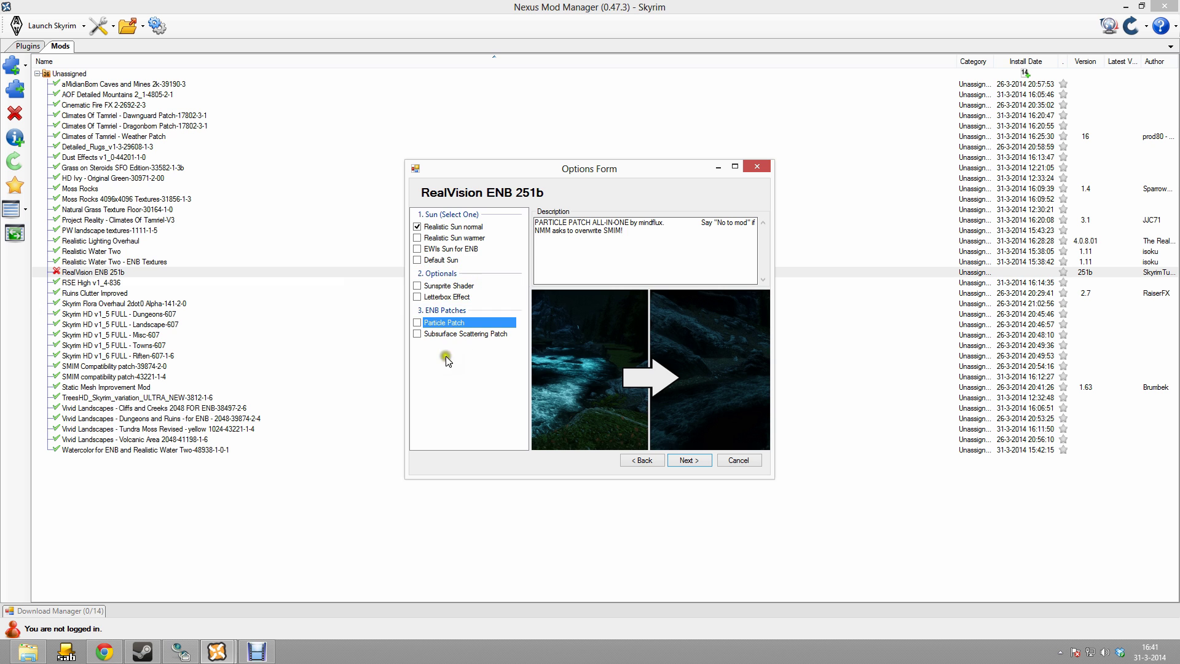
click(418, 323)
click(441, 336)
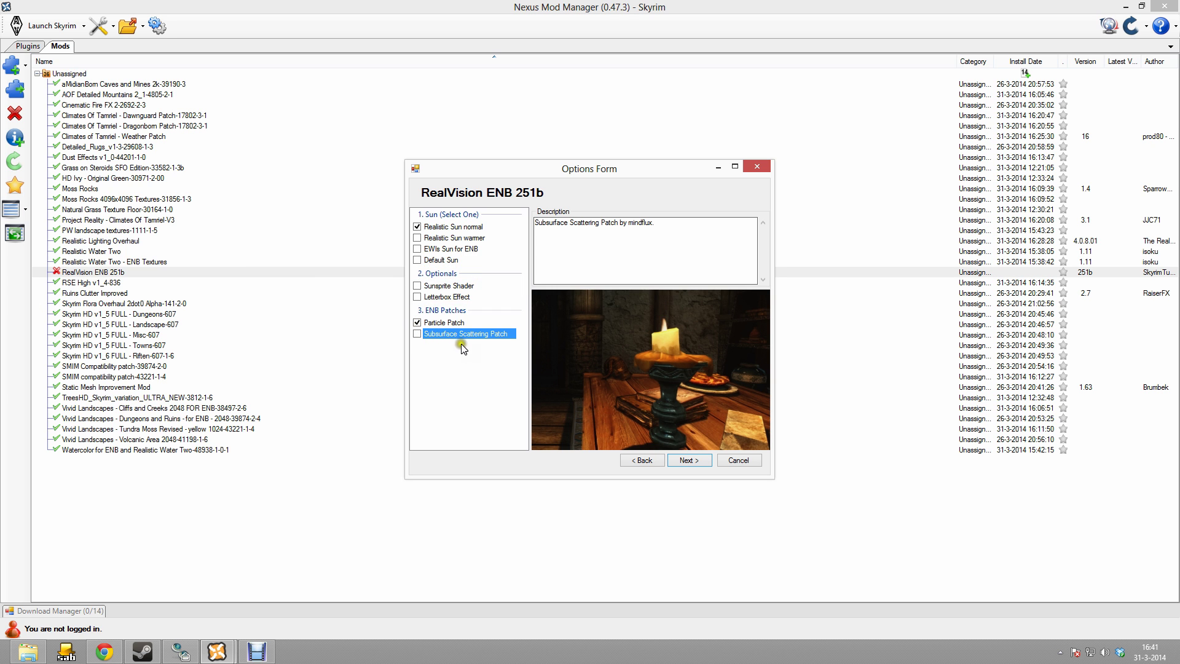
click(426, 336)
click(690, 465)
- Finish the RealVision ENB 251b installation after its IMPORTANT readme, allowing all conflicting files to be overwritten
click(448, 231)
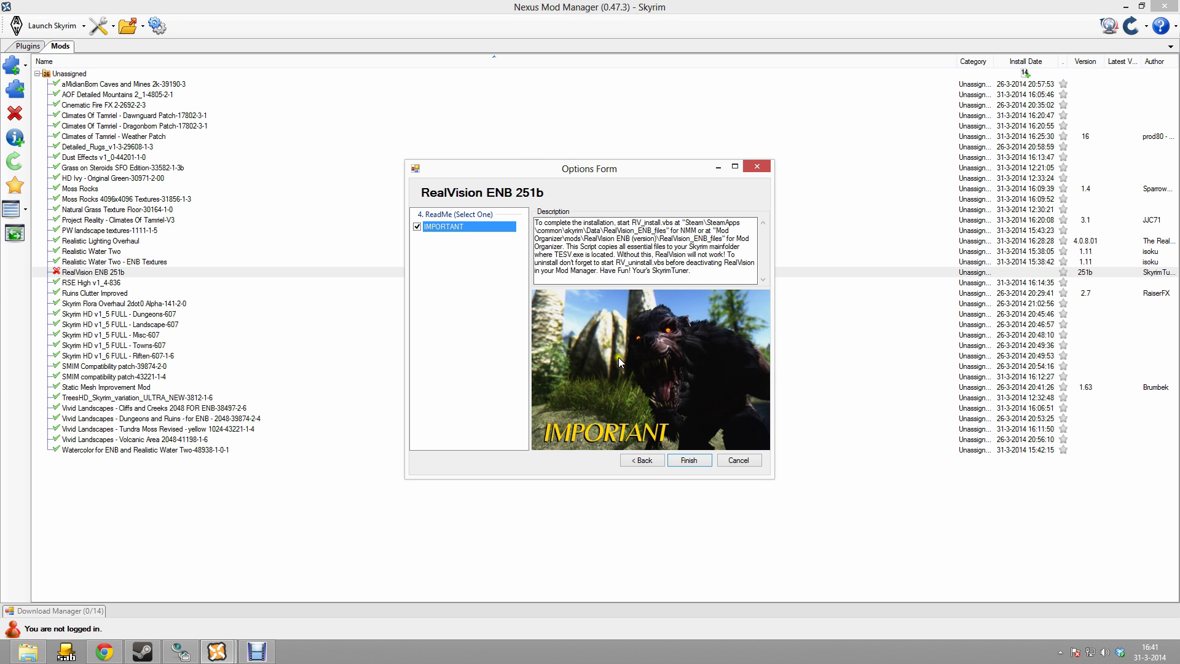
click(689, 460)
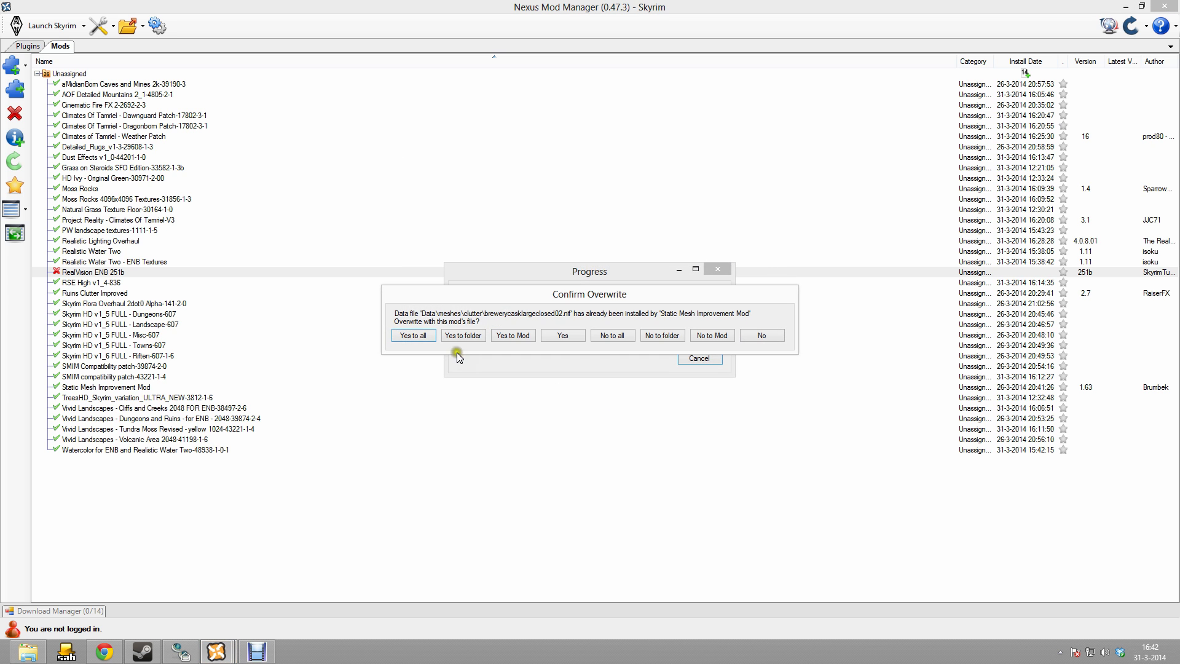
click(415, 335)
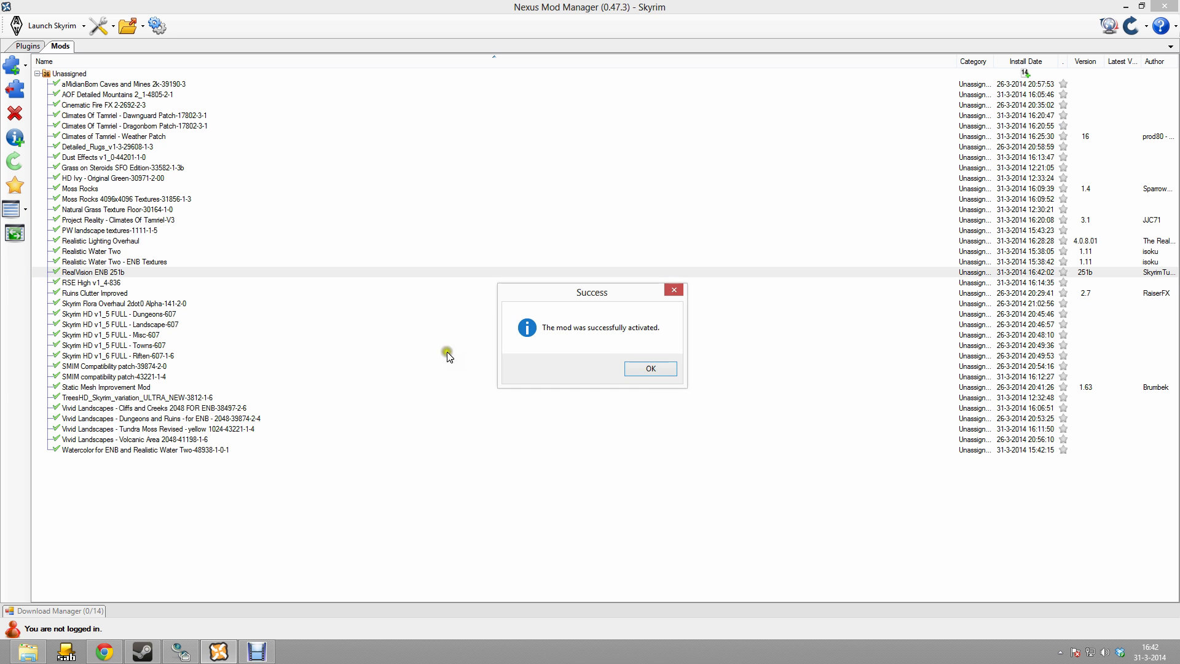
click(646, 369)
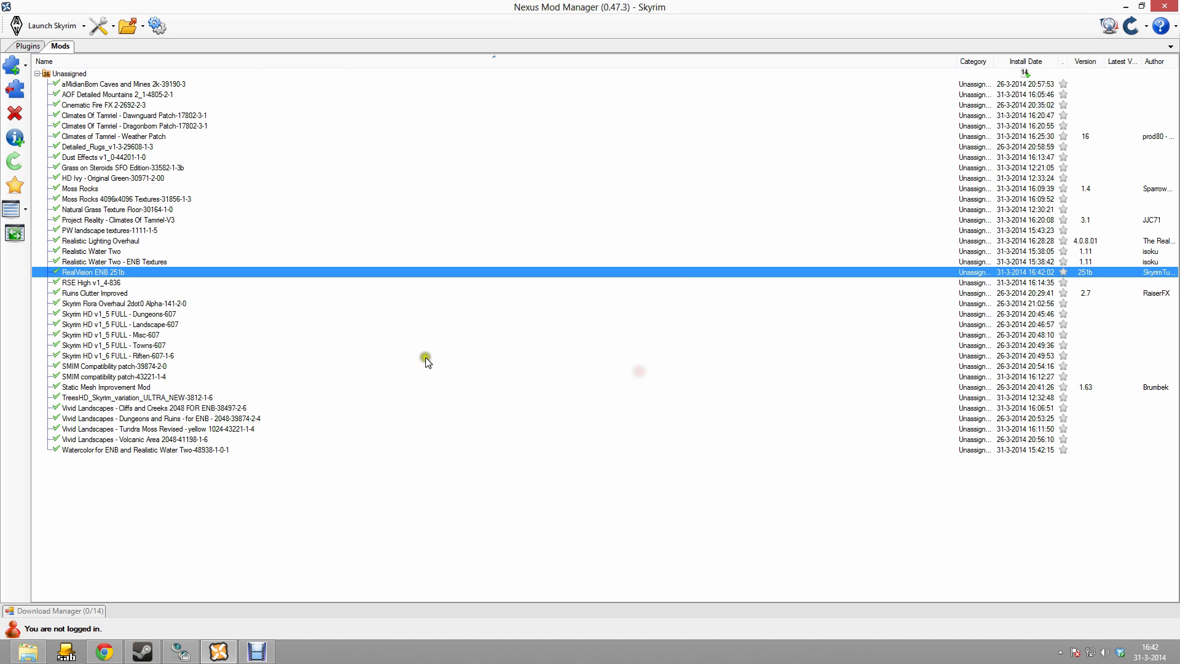
- In File Explorer, open the RealVision_ENB_files folder inside Skyrim's Data folder and select RV_install.vbs
click(28, 657)
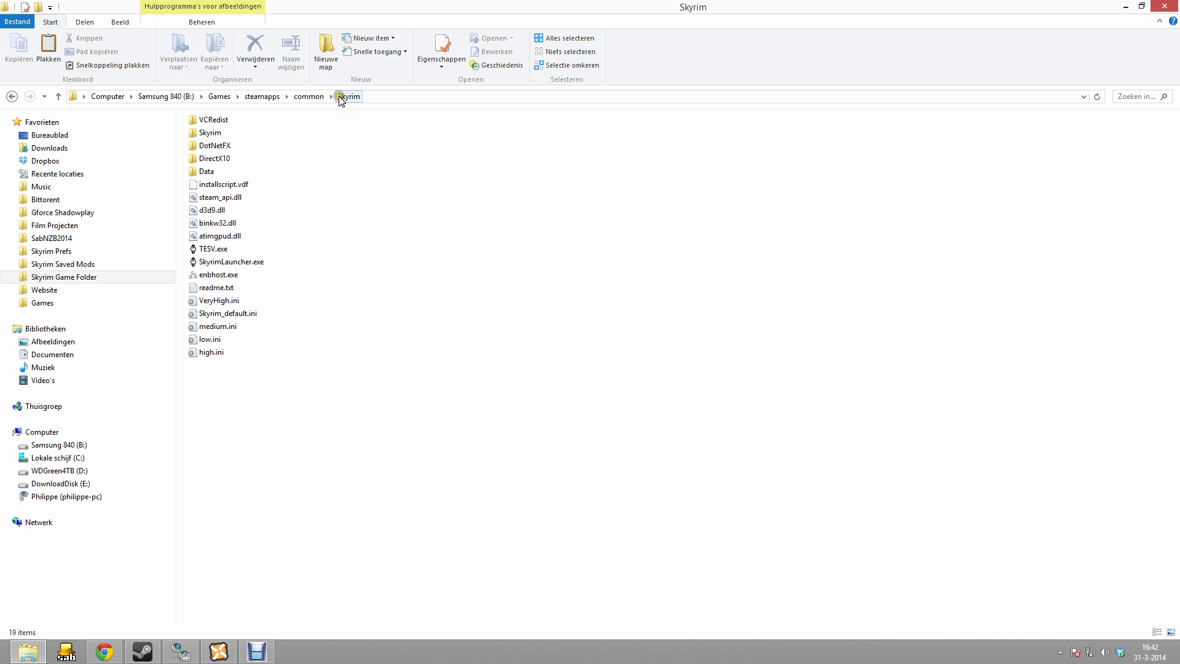
double_click(208, 172)
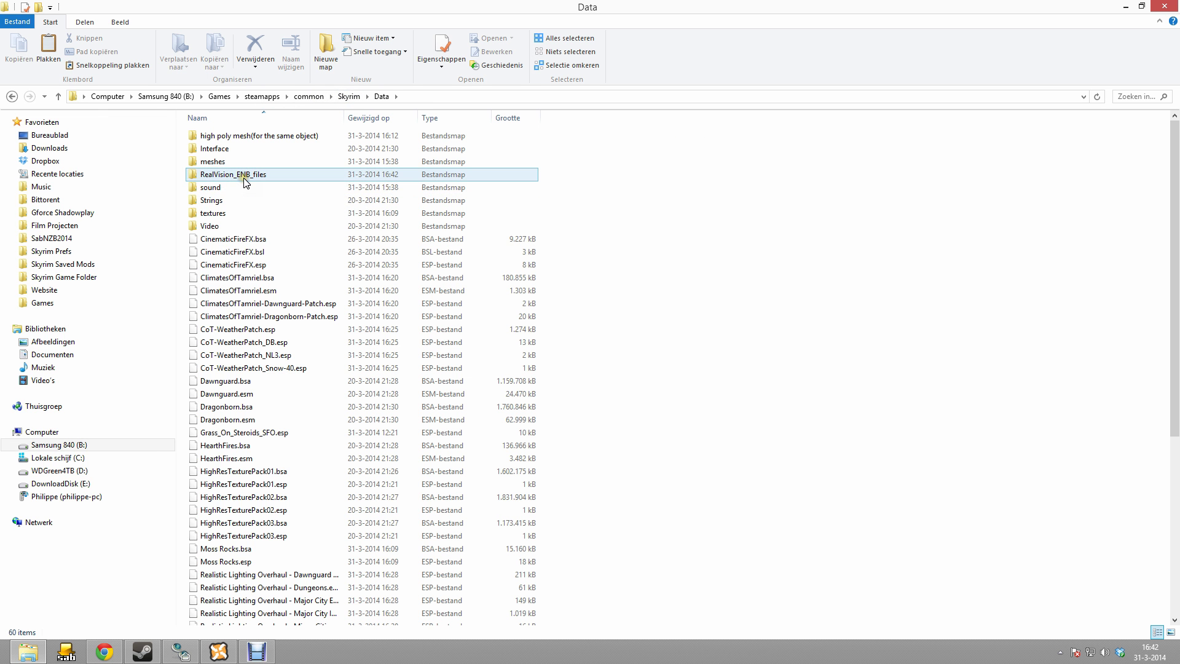
double_click(245, 177)
click(241, 342)
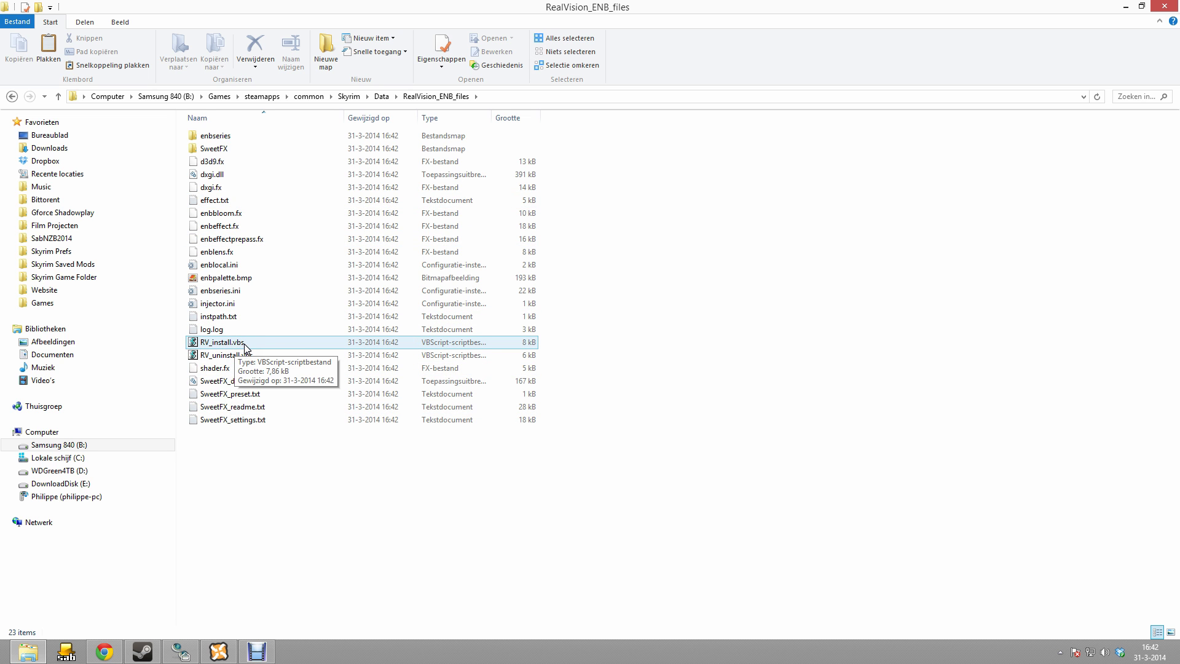
click(245, 346)
click(233, 347)
click(234, 345)
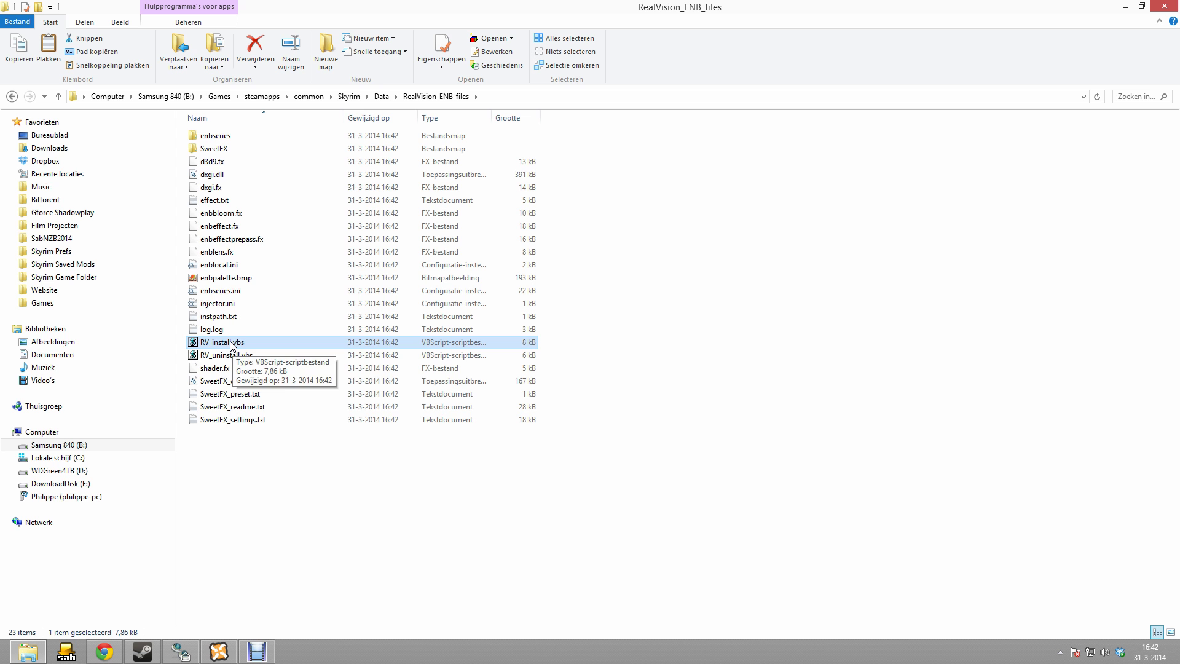
right_click(231, 346)
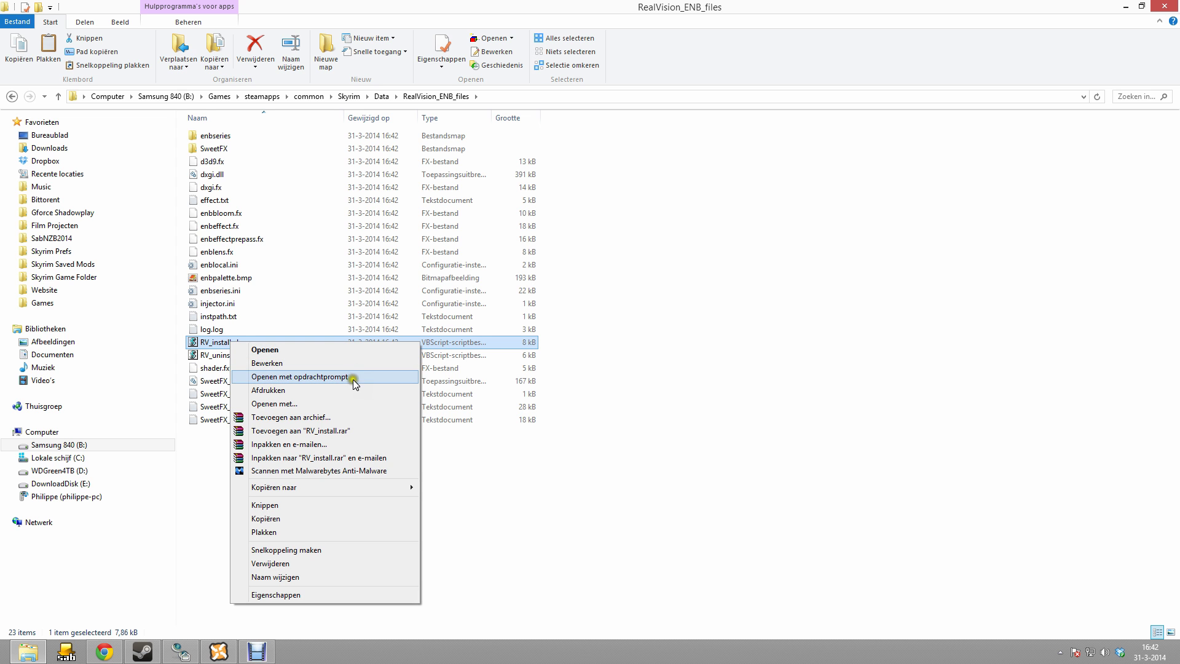
click(513, 483)
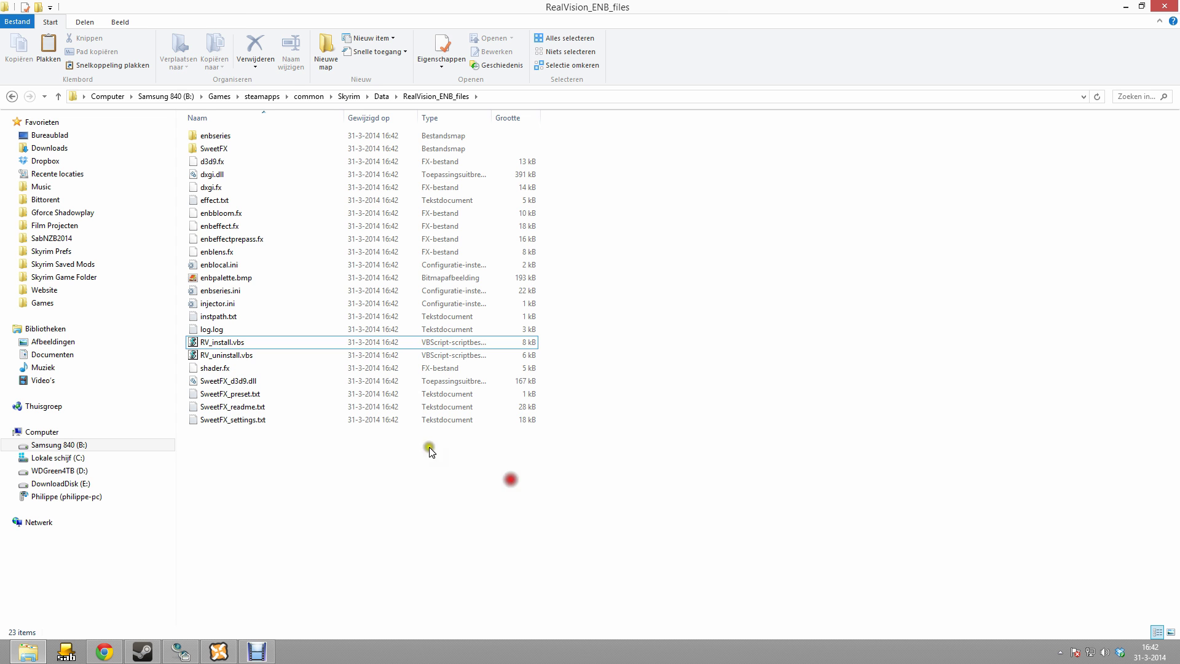
right_click(219, 345)
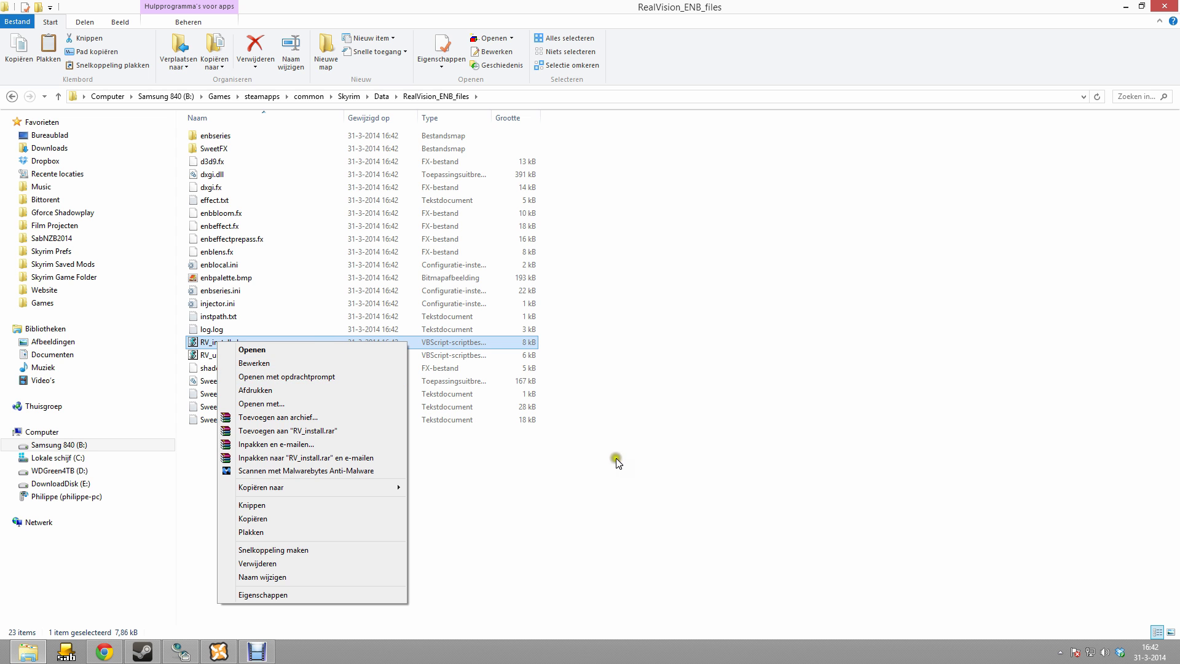
click(630, 411)
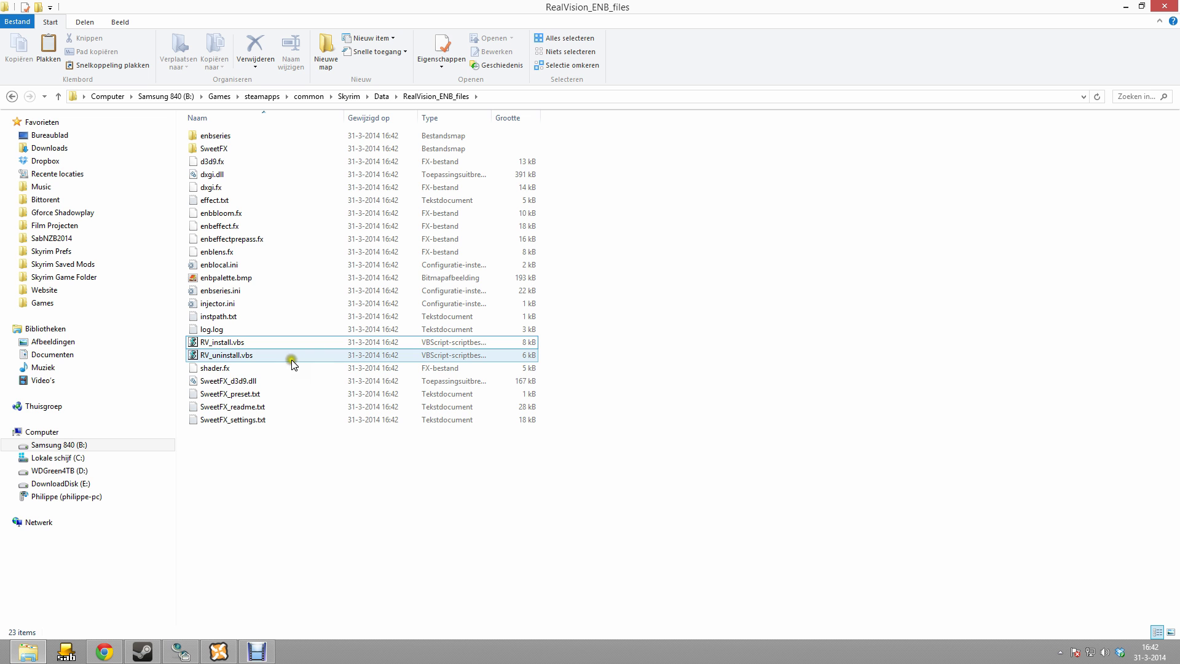
- Run the RV_install.vbs script and close its installation message
click(278, 341)
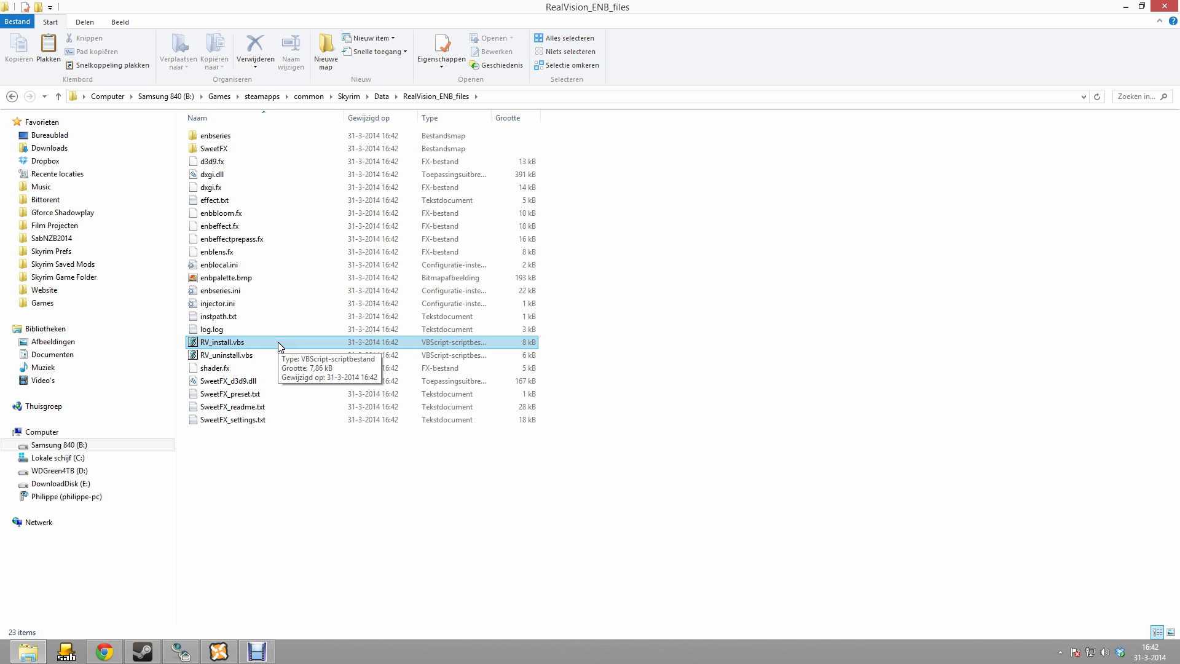
double_click(277, 342)
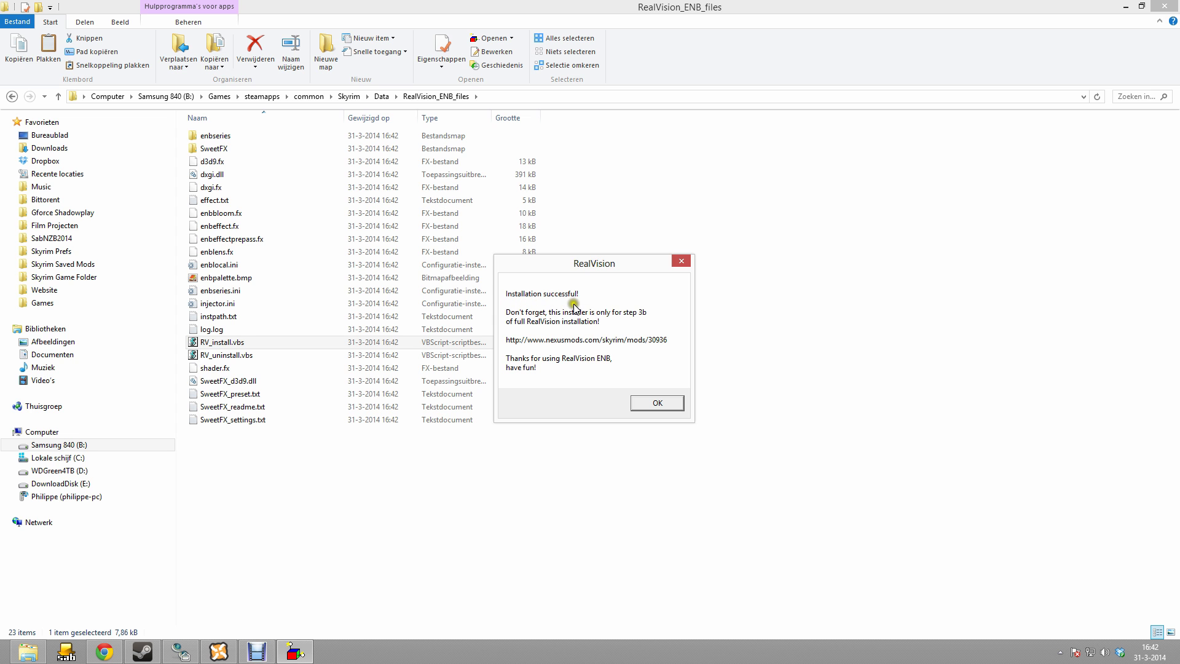
click(644, 398)
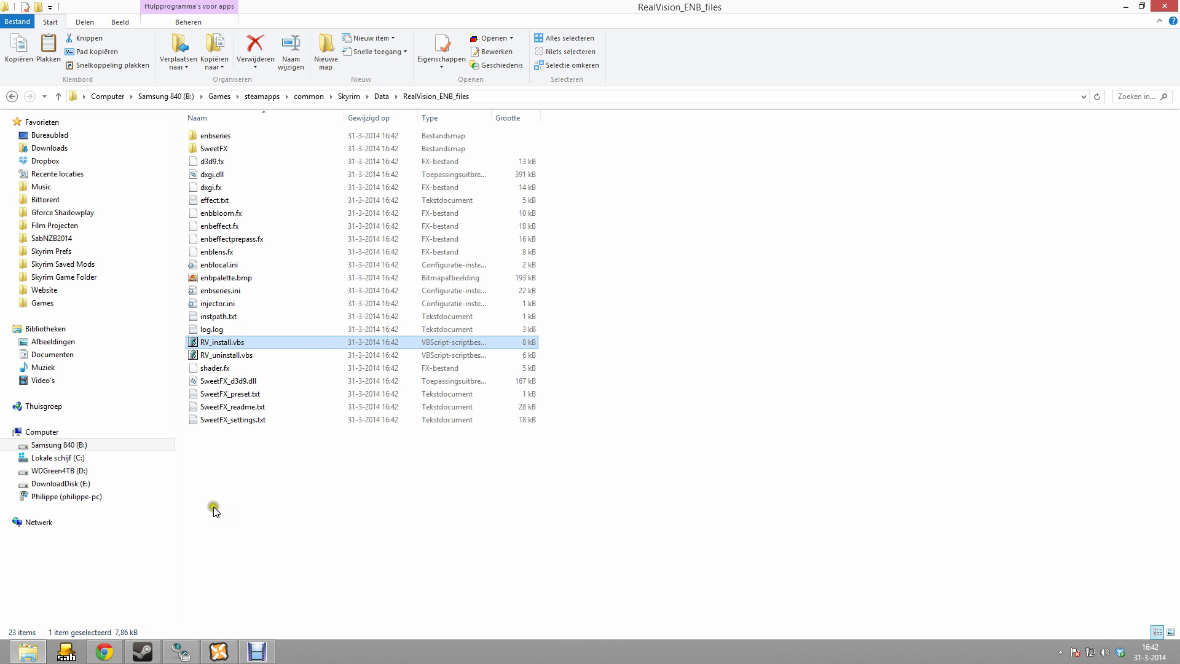
- Return to Chrome, dismiss the download notice, and close the extra RealVision ENB files page
click(106, 645)
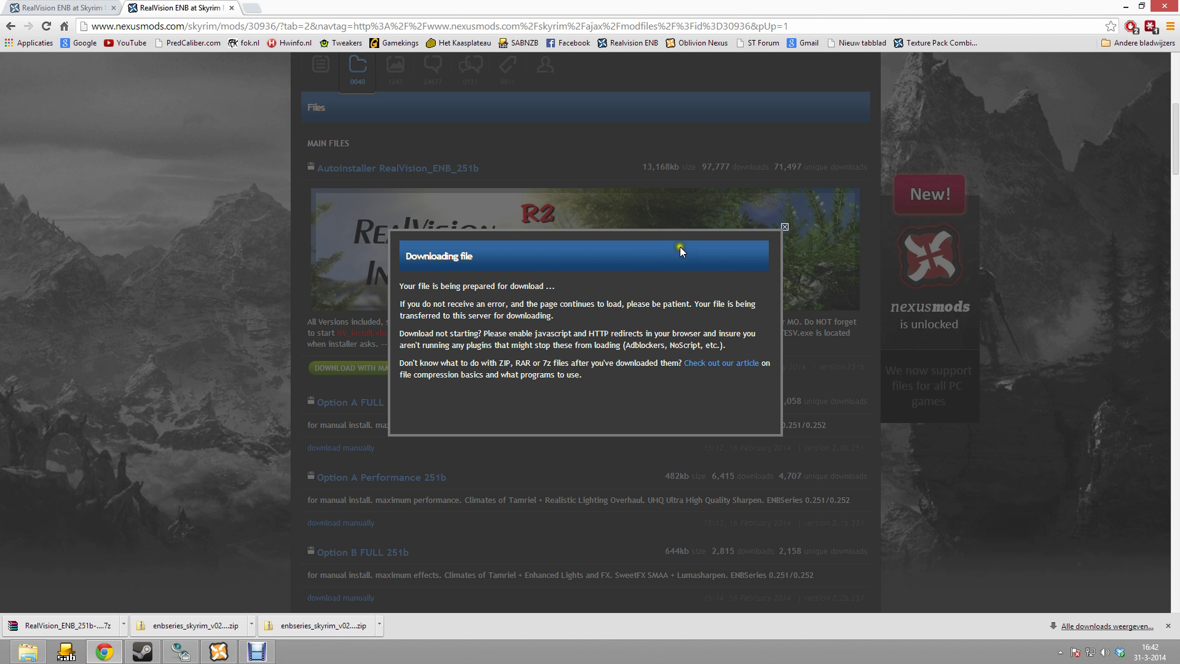
click(785, 227)
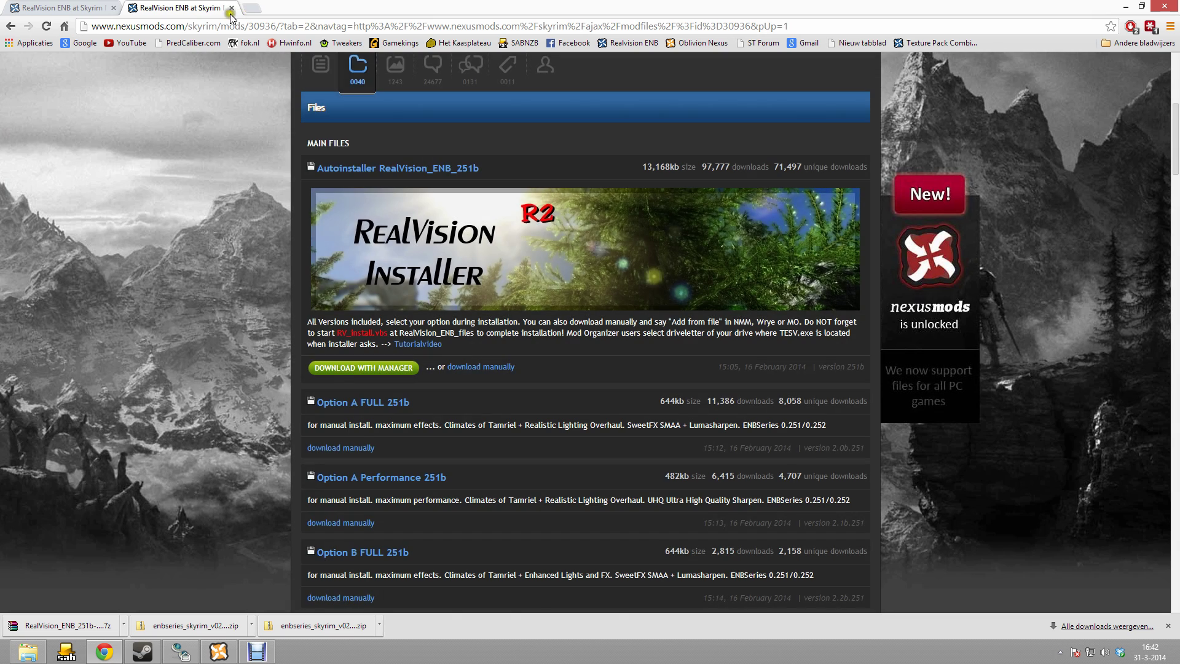
click(233, 12)
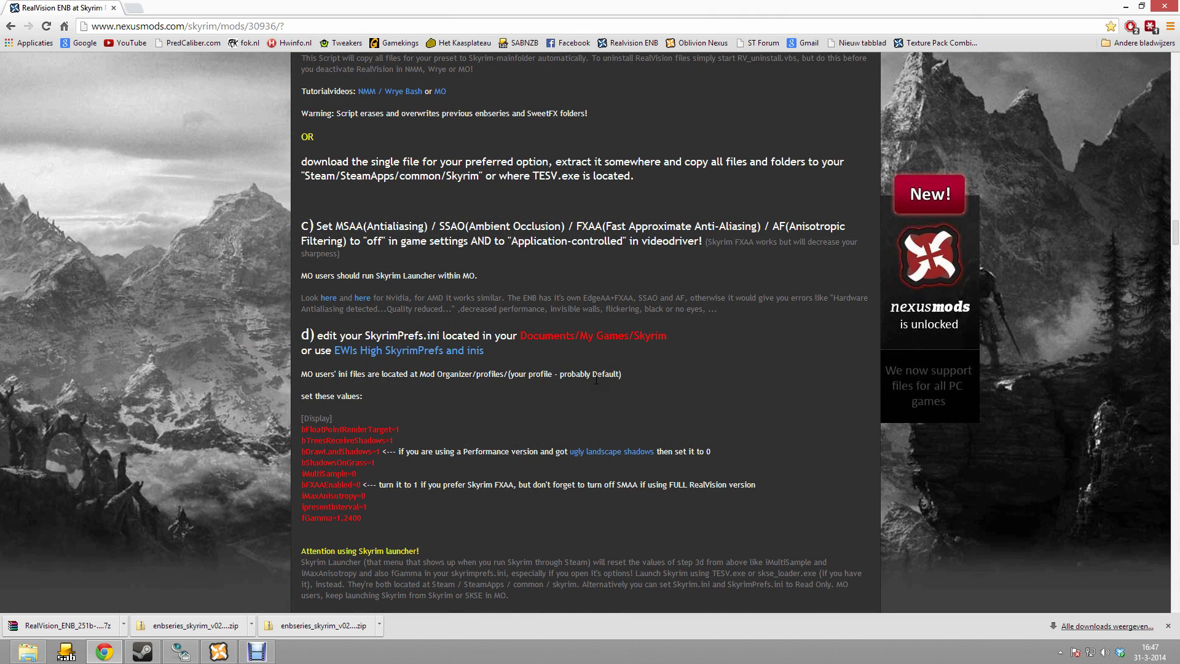
- Open the linked EWIs High SkyrimPrefs and inis mod page in a new tab and show its available files
right_click(459, 354)
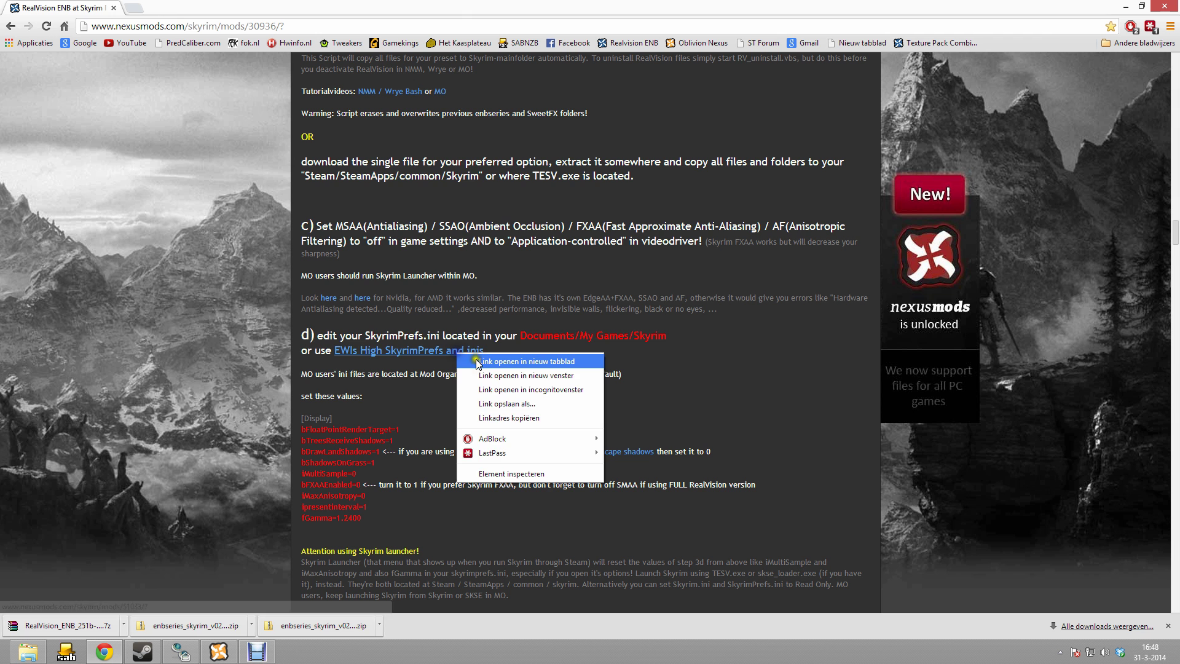
click(463, 364)
key(ctrl+Tab)
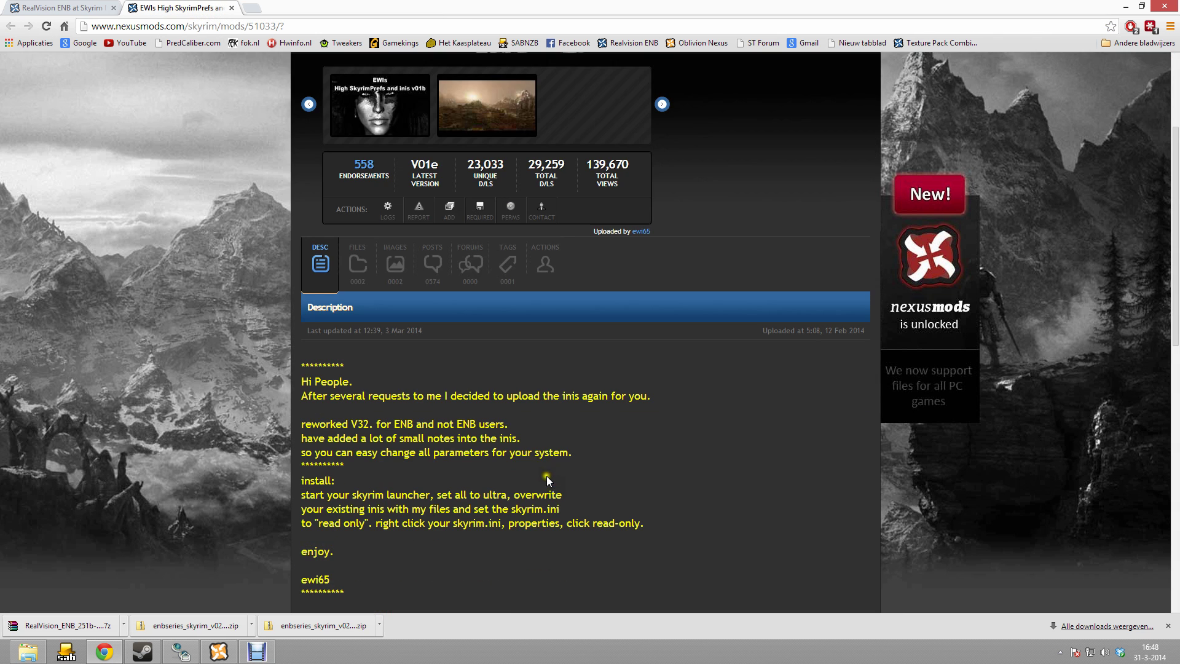
scroll(584, 268, down, 3)
click(373, 254)
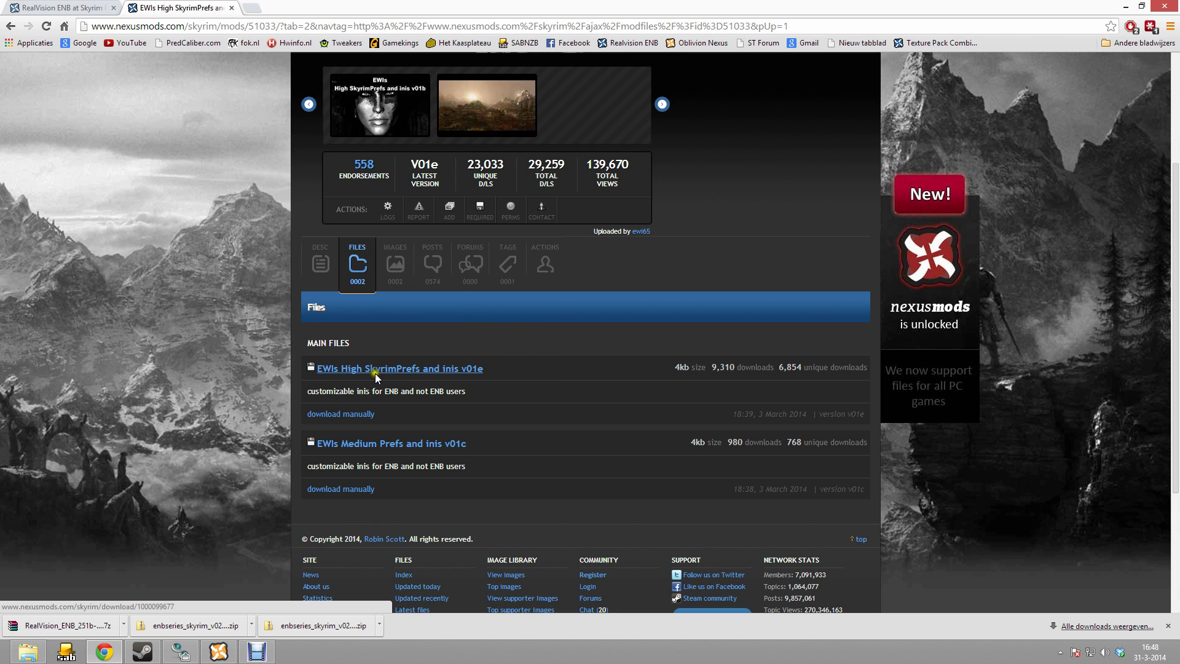
- Manually download EWIs High SkyrimPrefs and inis v01e, save it in Skyrim Saved Mods, and dismiss the download notice
click(364, 415)
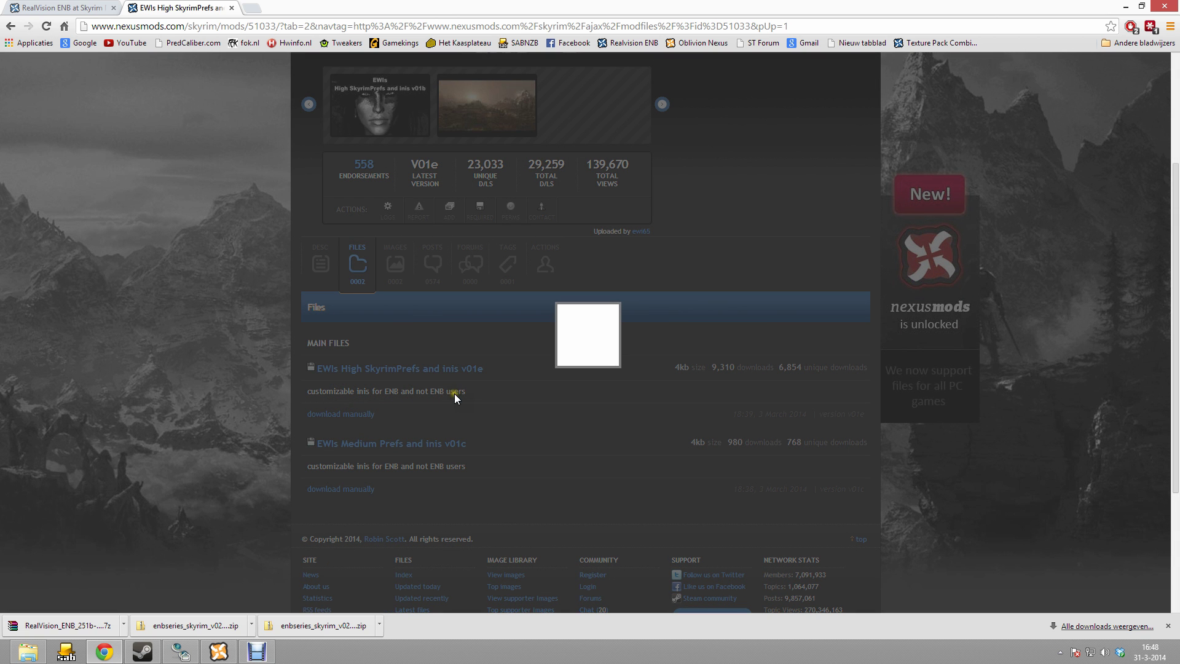
click(443, 286)
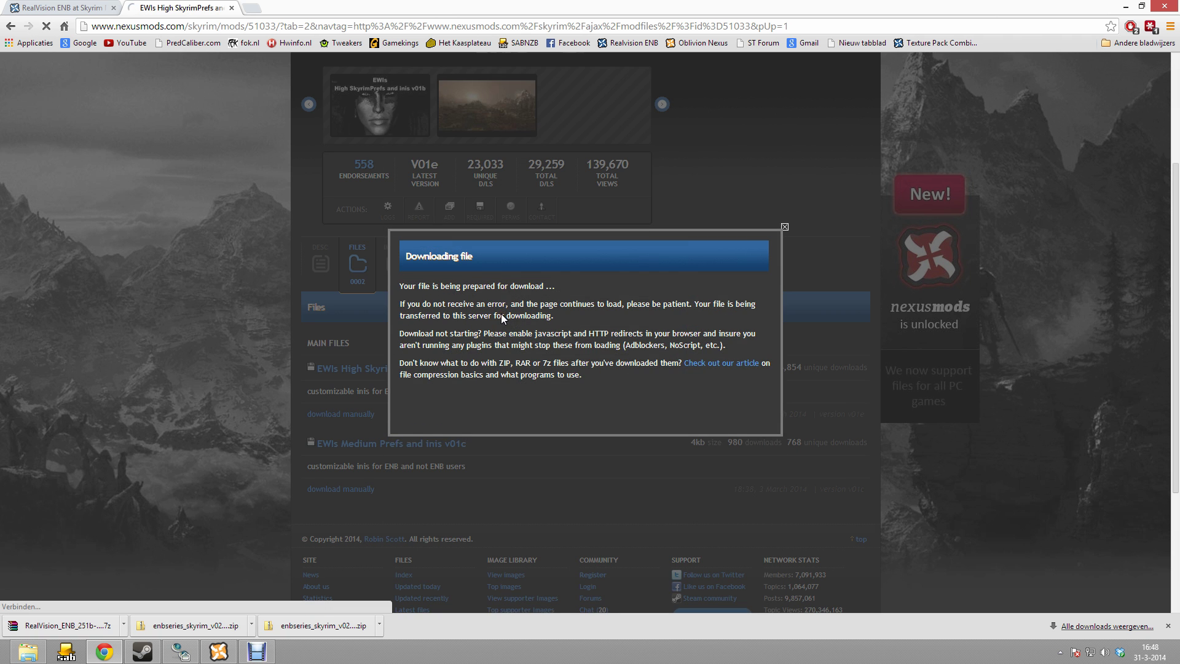
click(440, 301)
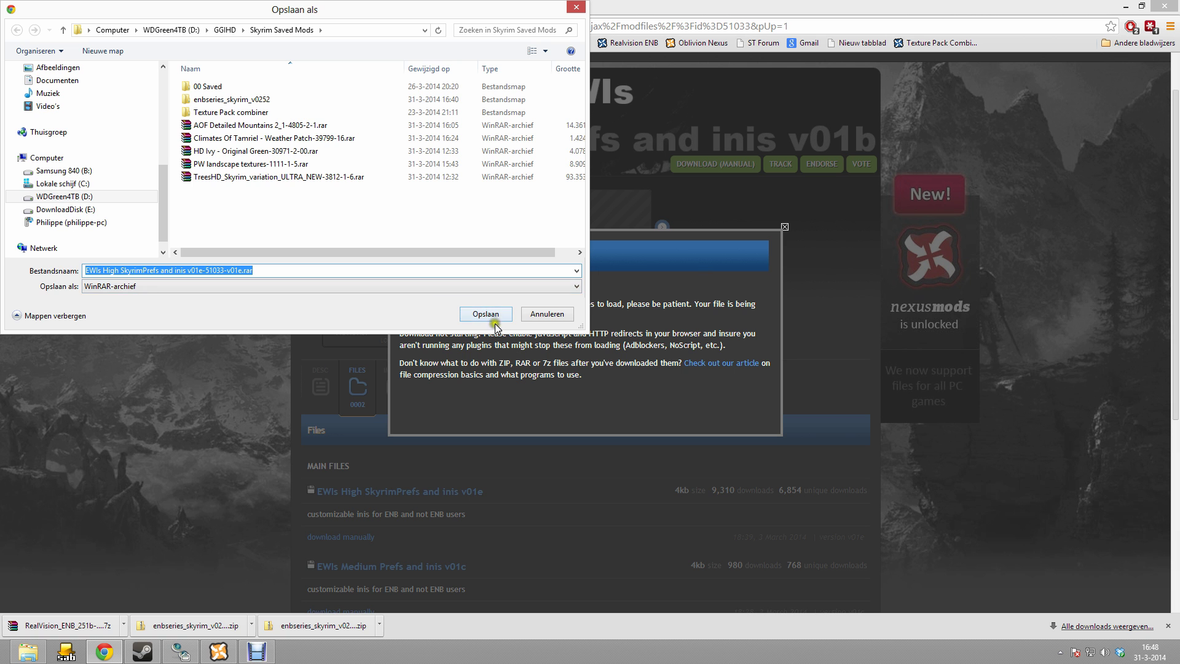
click(494, 320)
click(786, 227)
- In File Explorer, extract the EWIs High SkyrimPrefs archive in Skyrim Saved Mods to its own folder and open the inner v01d folder
key(alt+Tab)
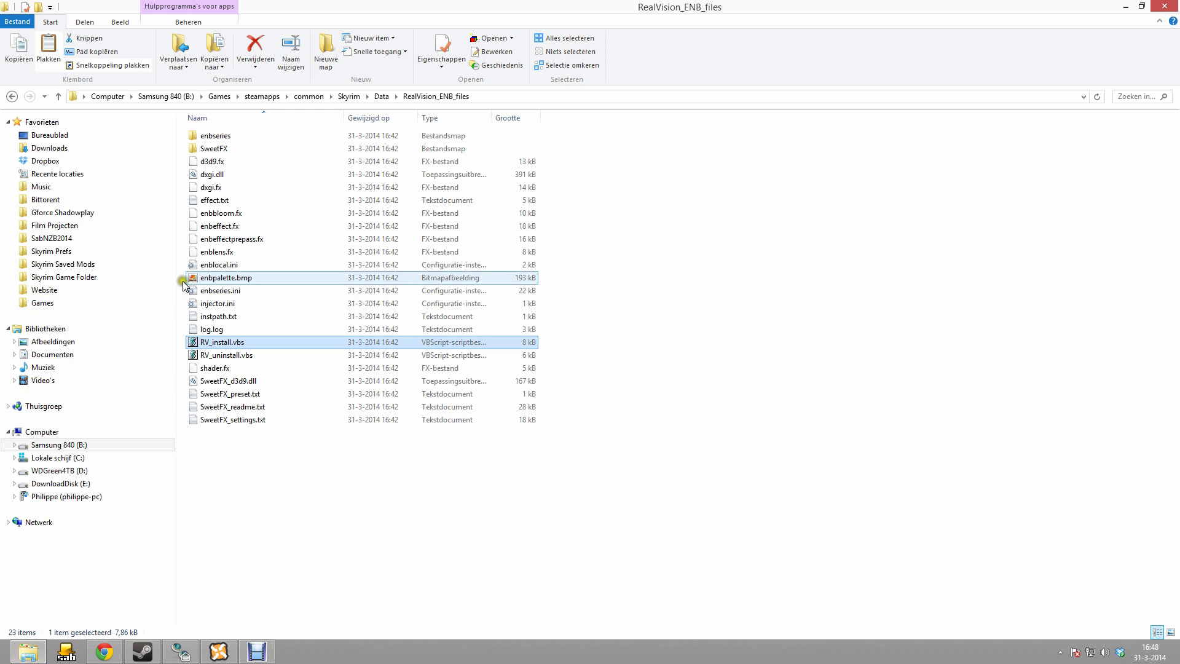
click(73, 263)
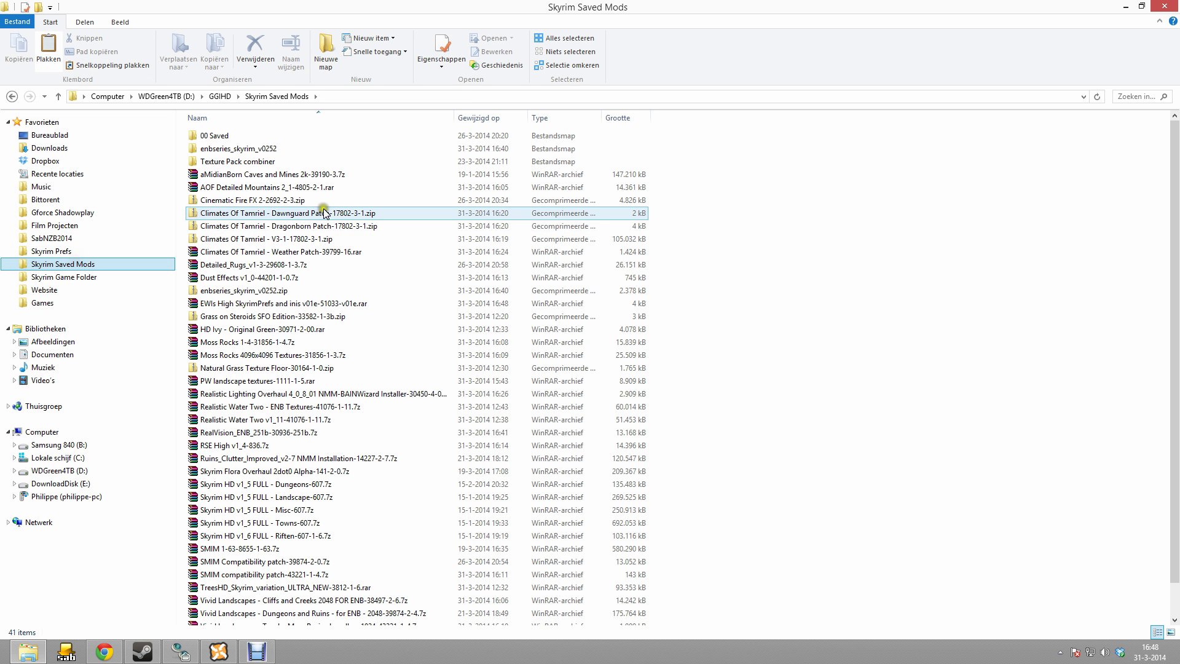
right_click(251, 306)
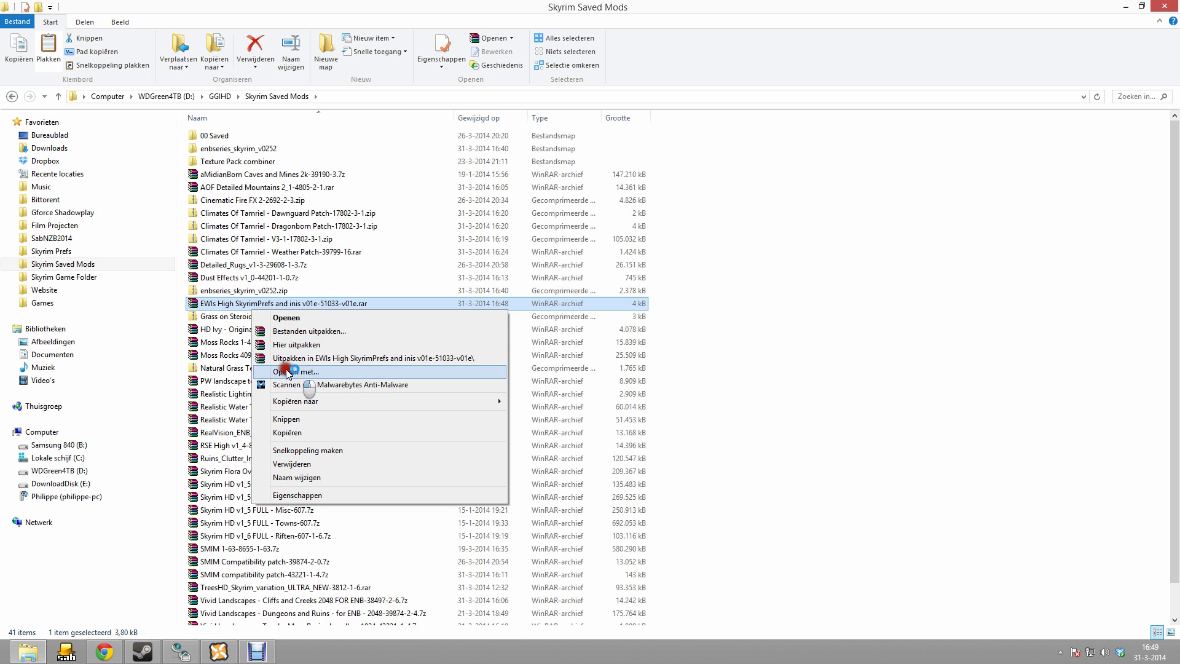
click(289, 358)
click(257, 161)
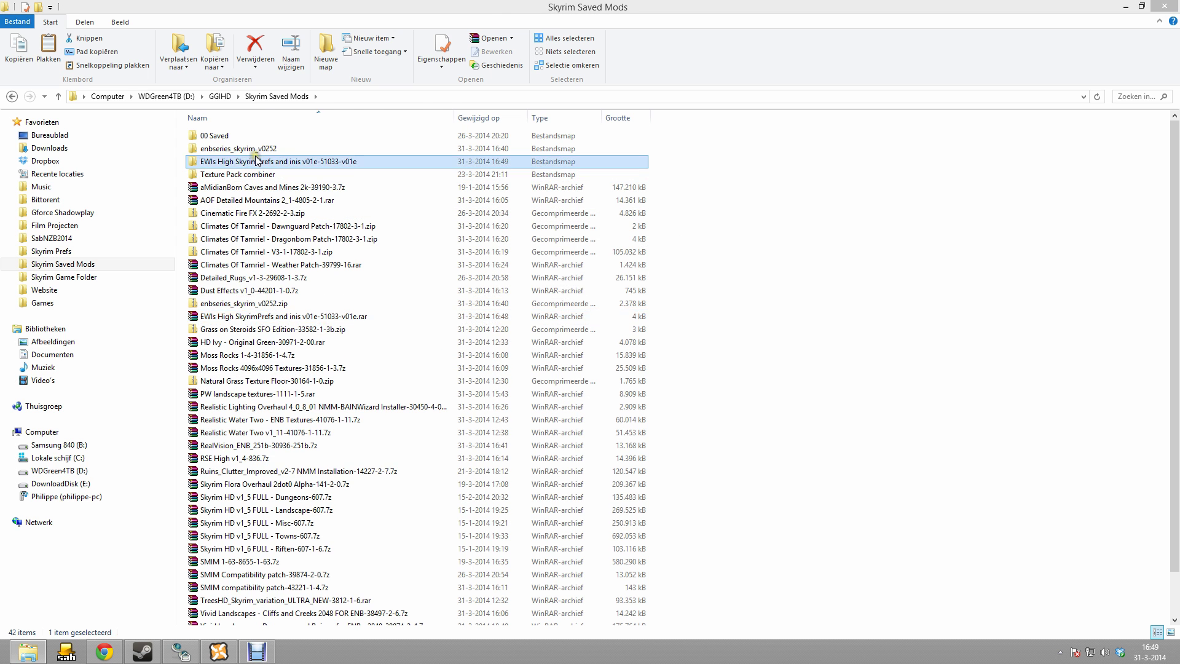
double_click(257, 161)
double_click(260, 136)
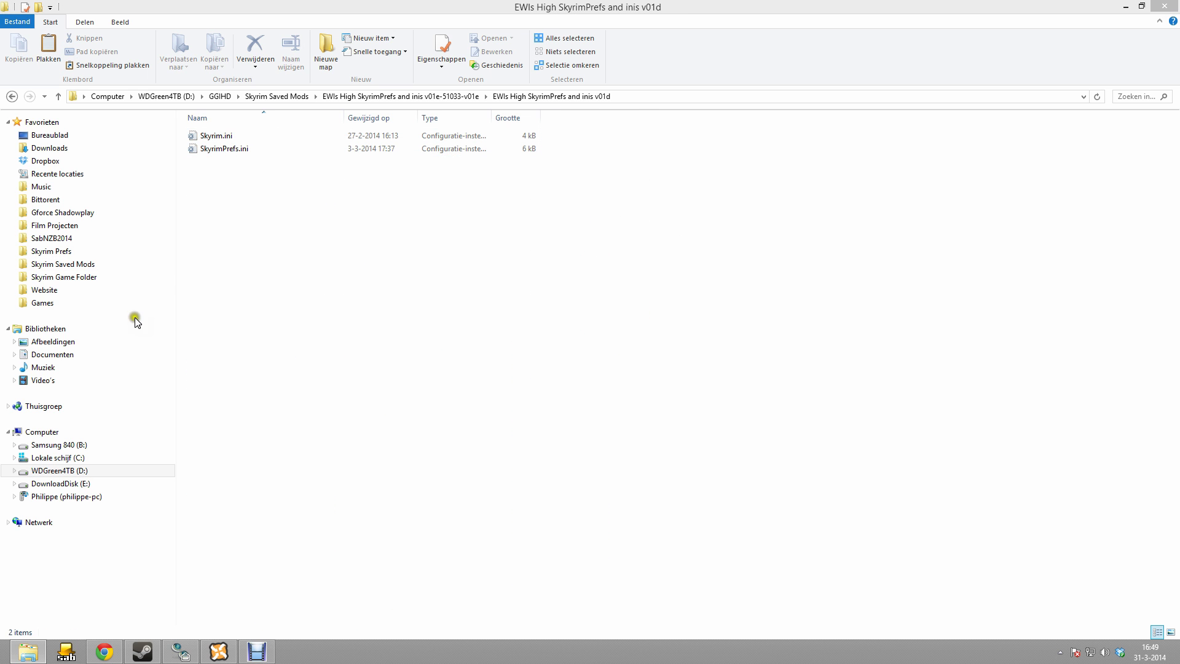
- Create a folder named backup inside the Skyrim Prefs folder (Documents, my games, skyrim)
click(87, 254)
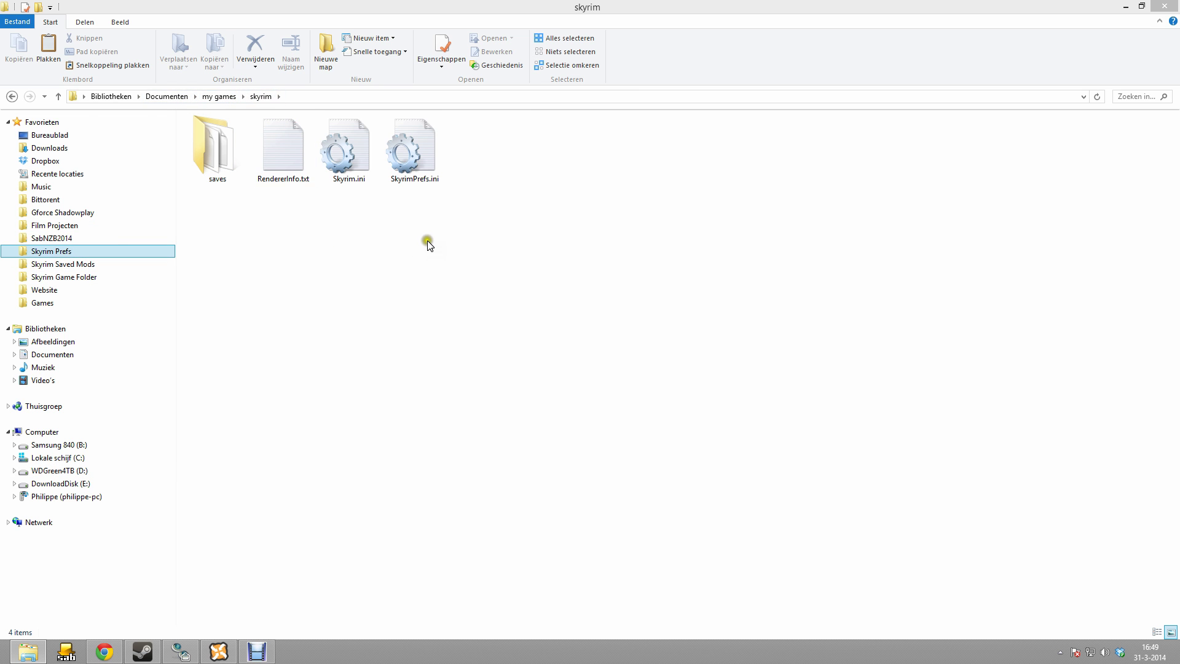
right_click(387, 245)
mouse_move(505, 393)
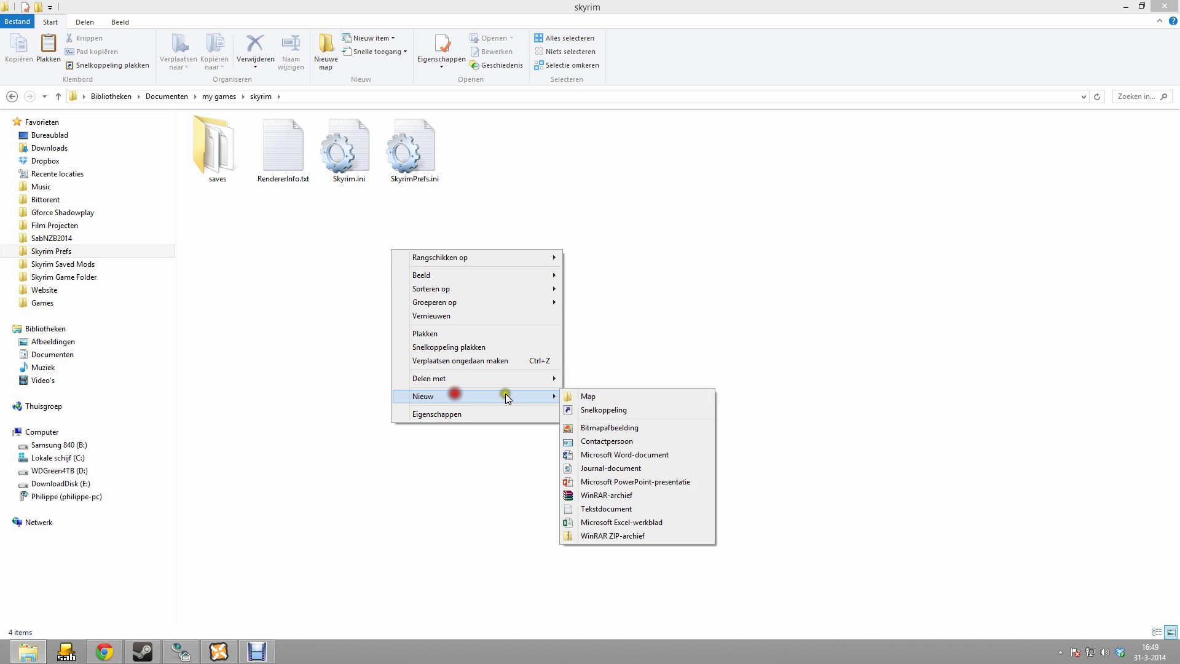
click(590, 397)
text(N)
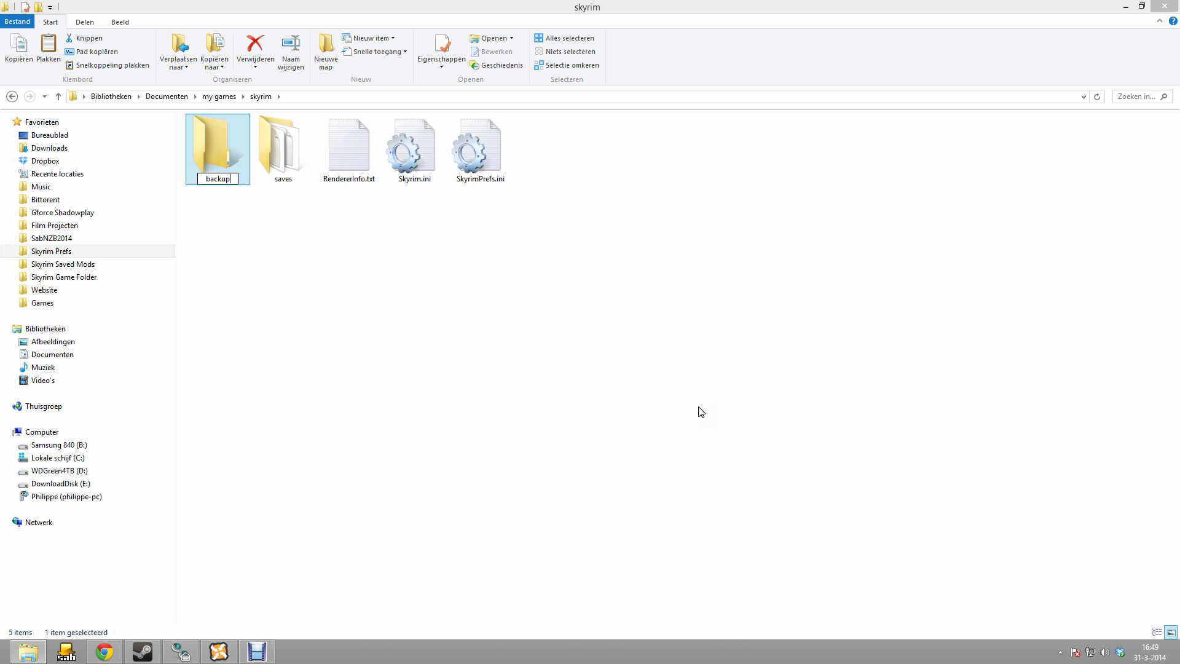
key(Return)
click(526, 277)
- Copy the existing Skyrim.ini and SkyrimPrefs.ini into the backup folder and return to the skyrim folder
drag(552, 211, 444, 153)
right_click(444, 153)
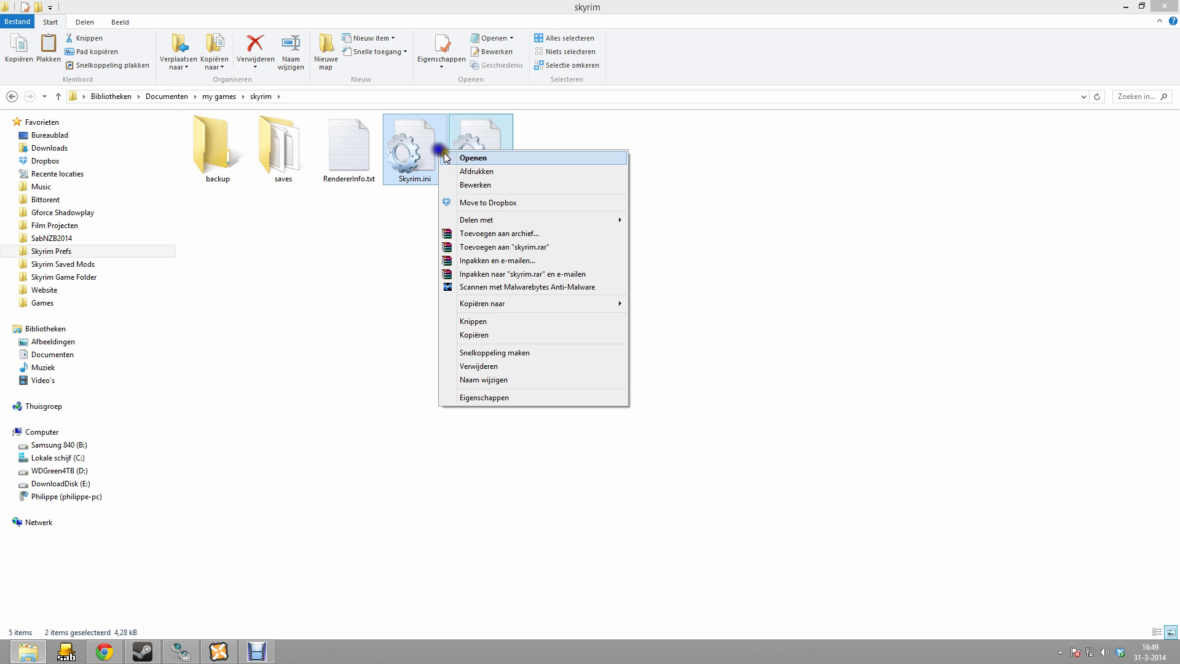
click(515, 335)
double_click(210, 158)
right_click(297, 218)
click(377, 303)
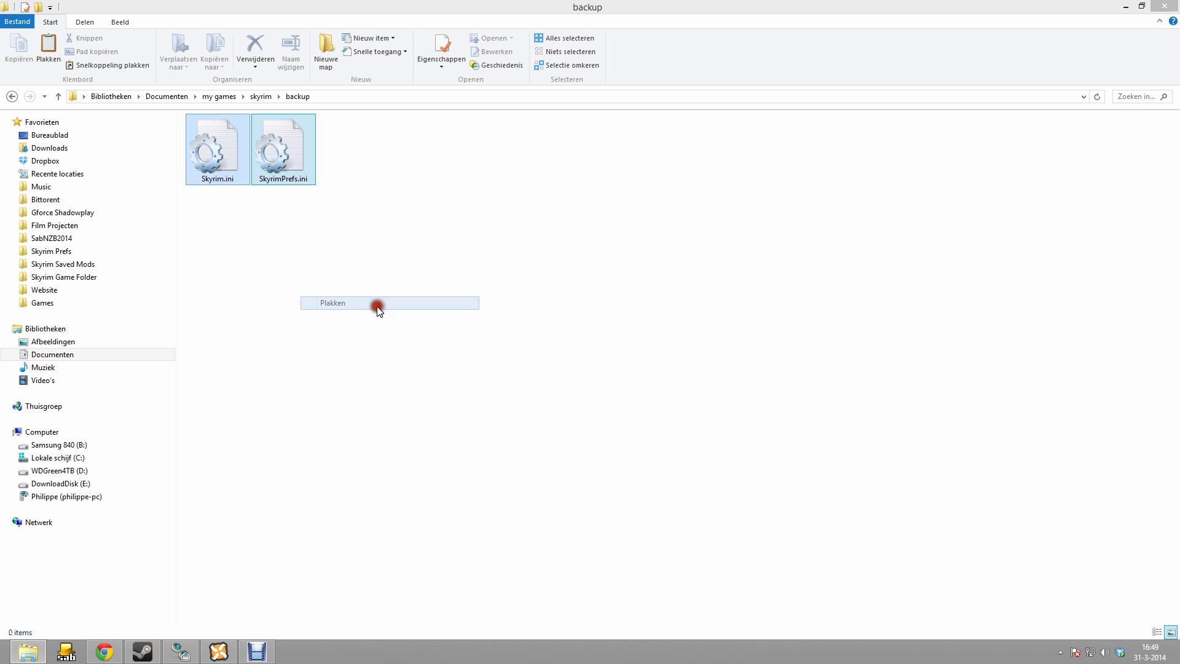
click(257, 96)
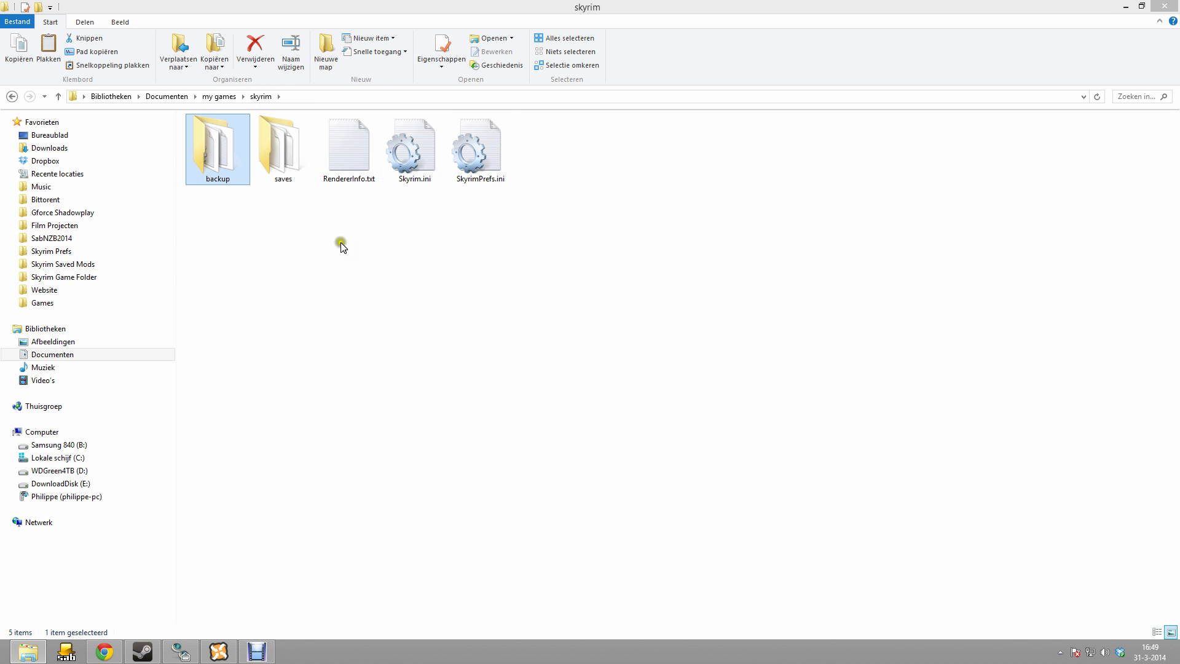
- Copy Skyrim.ini and SkyrimPrefs.ini from the extracted EWIs High SkyrimPrefs and inis v01d folder in Skyrim Saved Mods
click(68, 265)
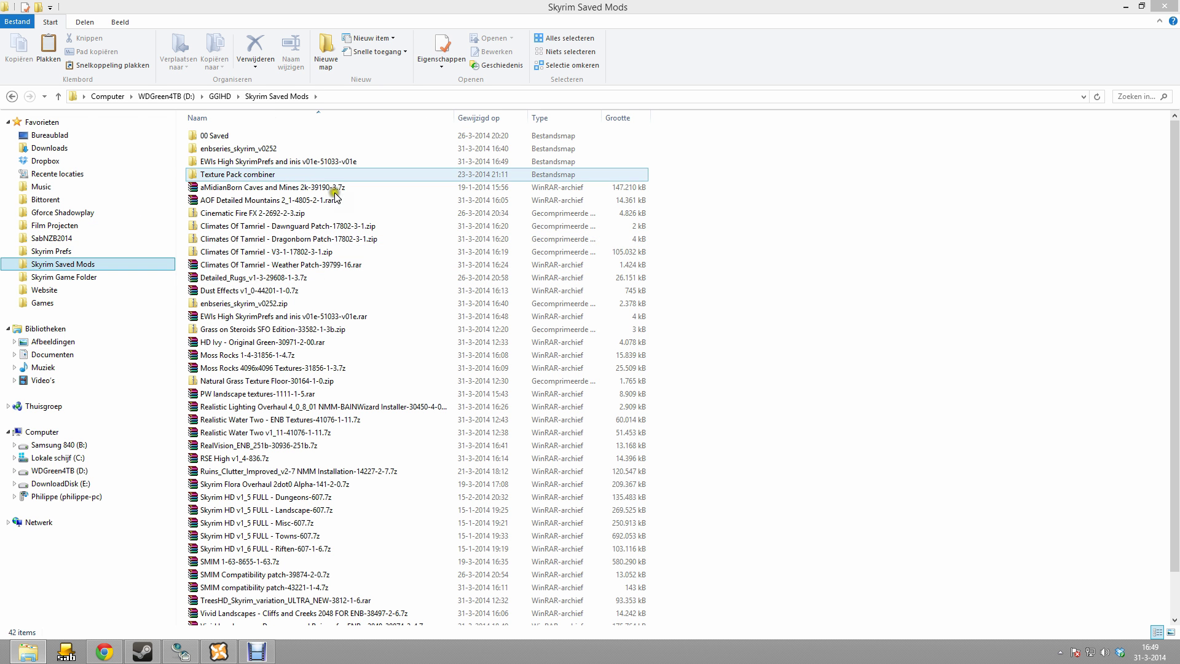
double_click(301, 162)
click(259, 143)
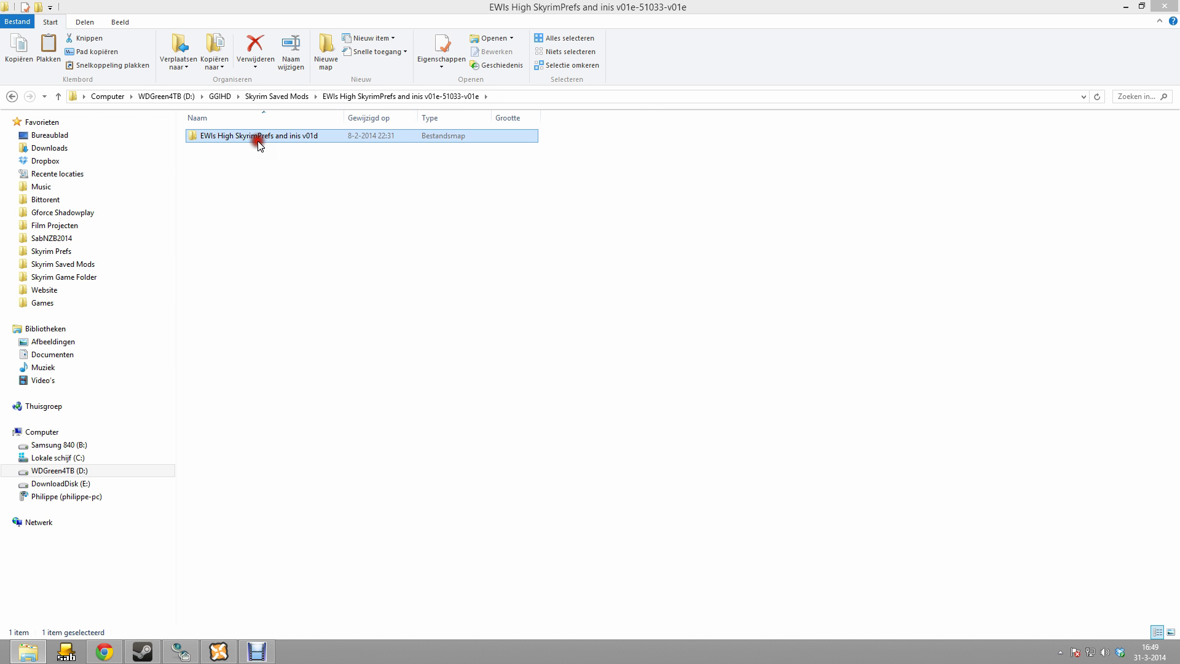
double_click(259, 142)
drag(334, 216, 223, 138)
right_click(223, 138)
click(279, 279)
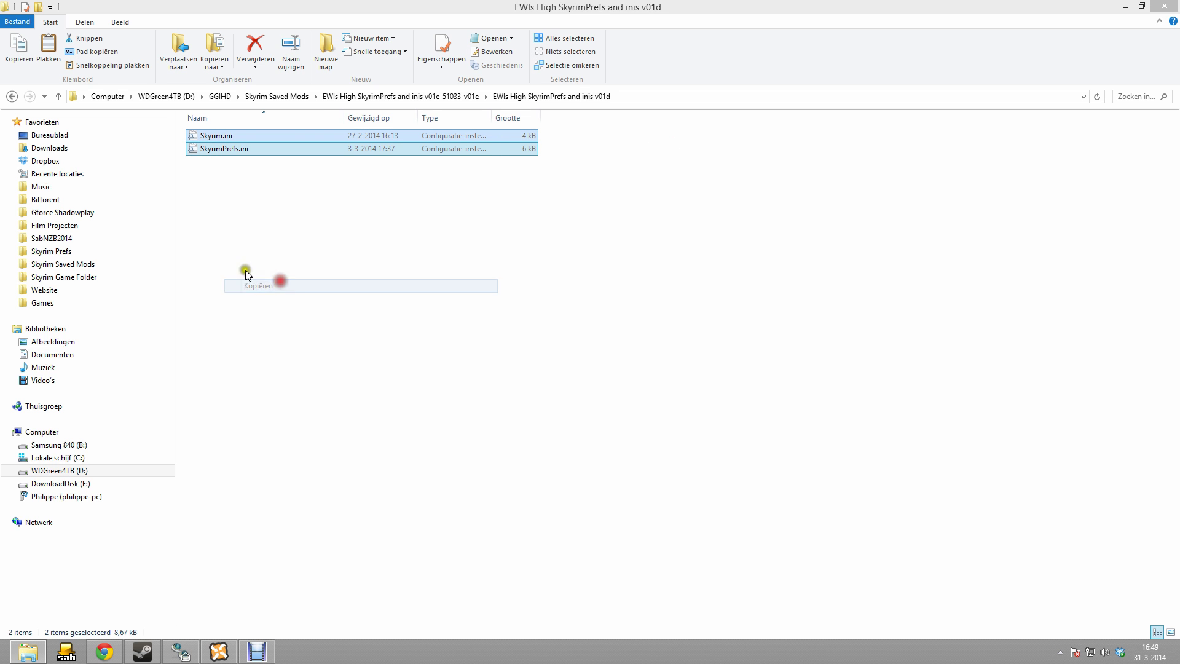
- Paste the copied EWI ini files into the Skyrim Prefs folder, replacing the existing files
click(79, 252)
right_click(424, 249)
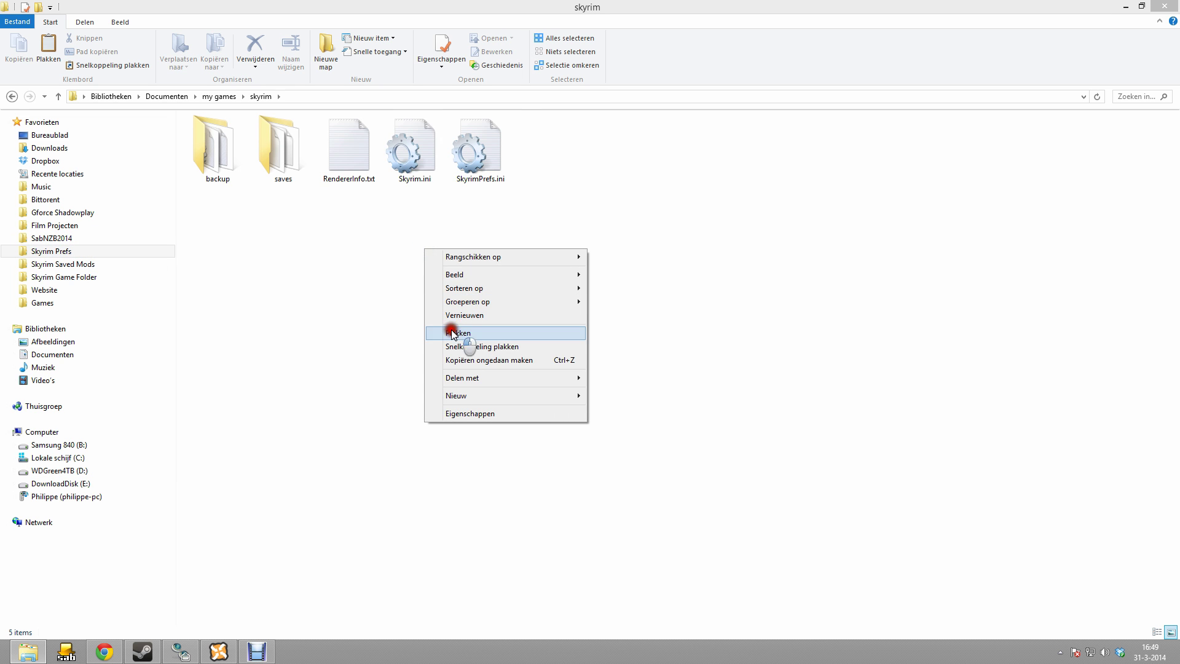
click(458, 333)
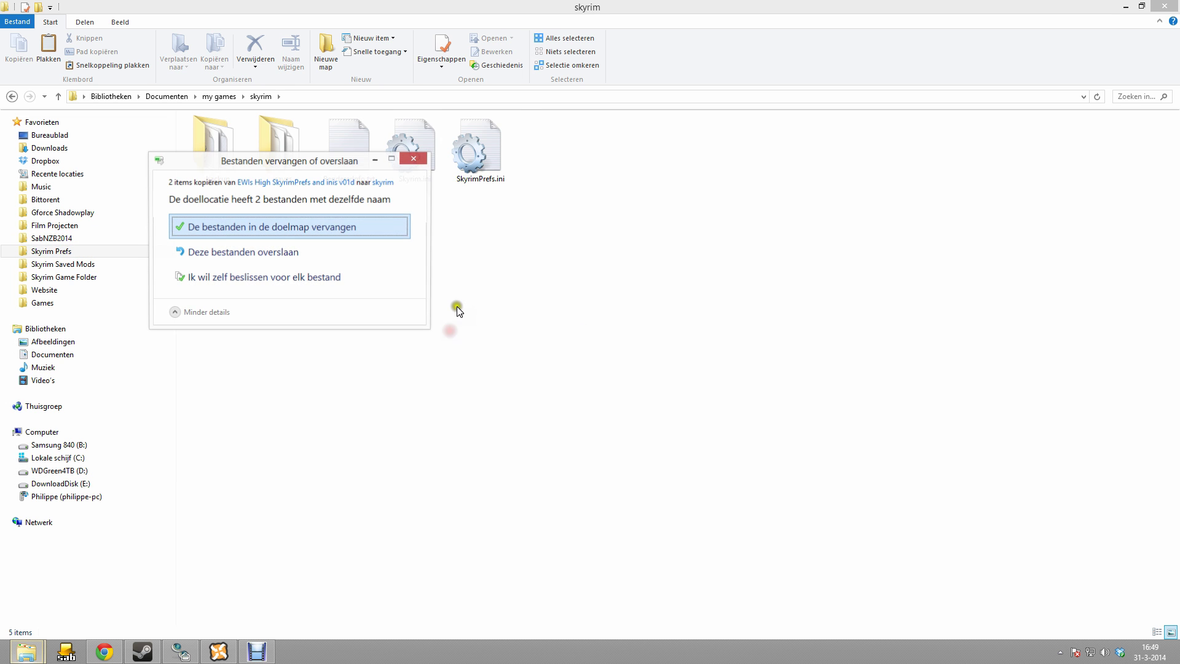
click(363, 224)
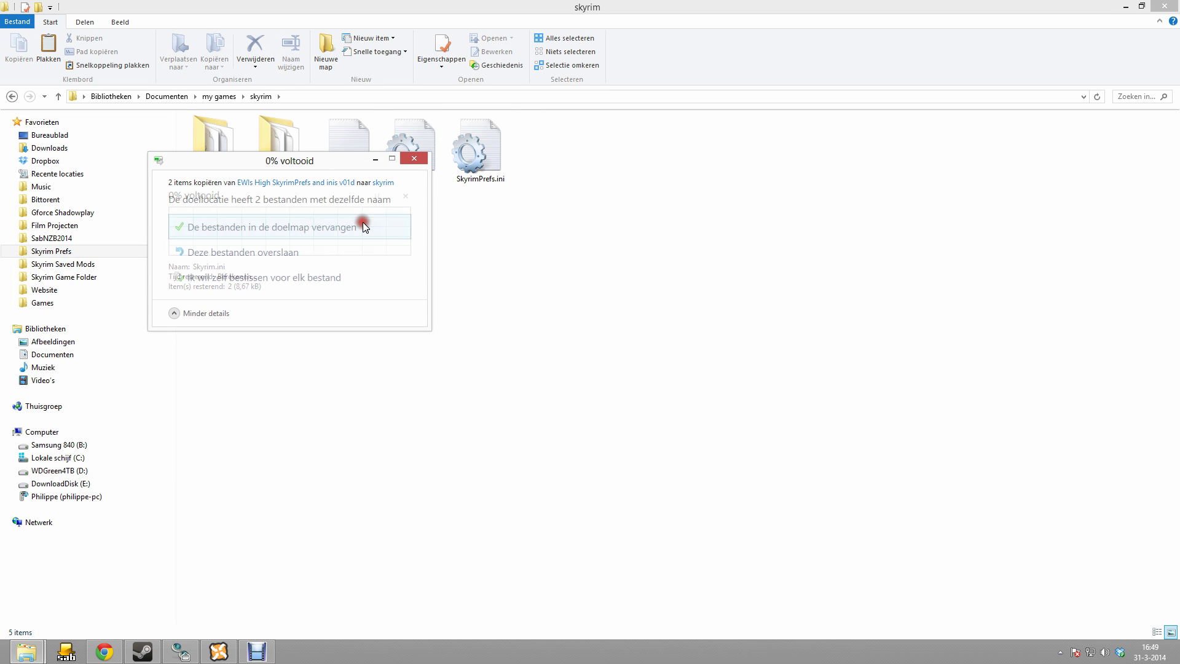
click(507, 293)
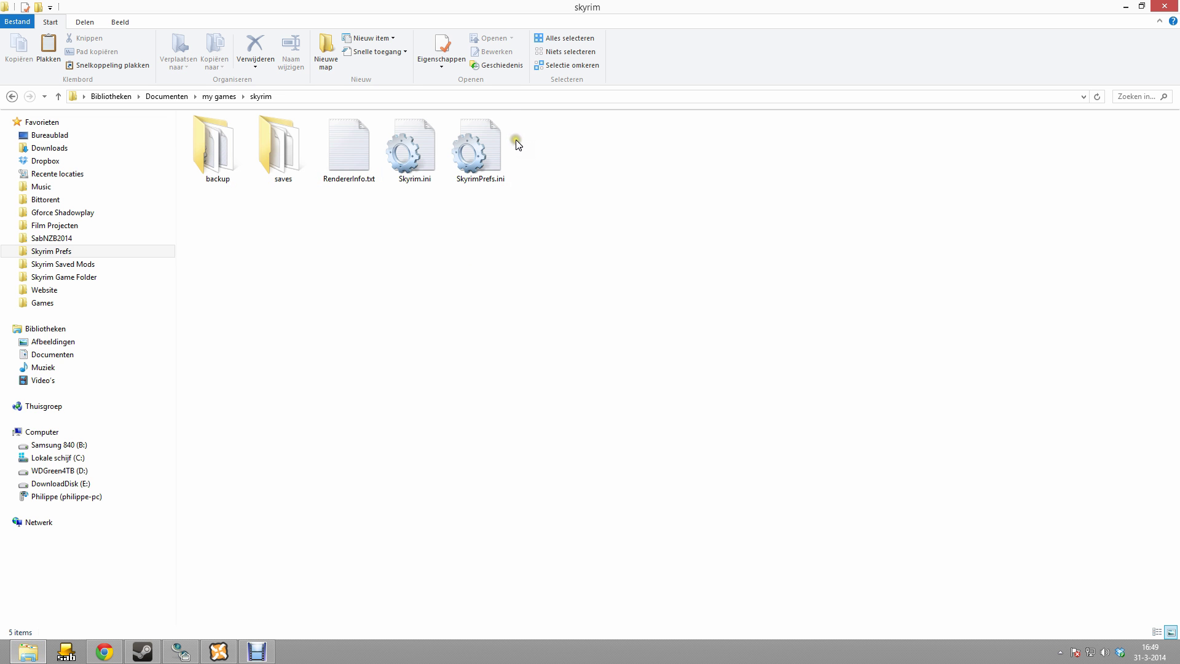
- Open SkyrimPrefs.ini in Notepad and go to the fGamma setting in the Display section
double_click(499, 153)
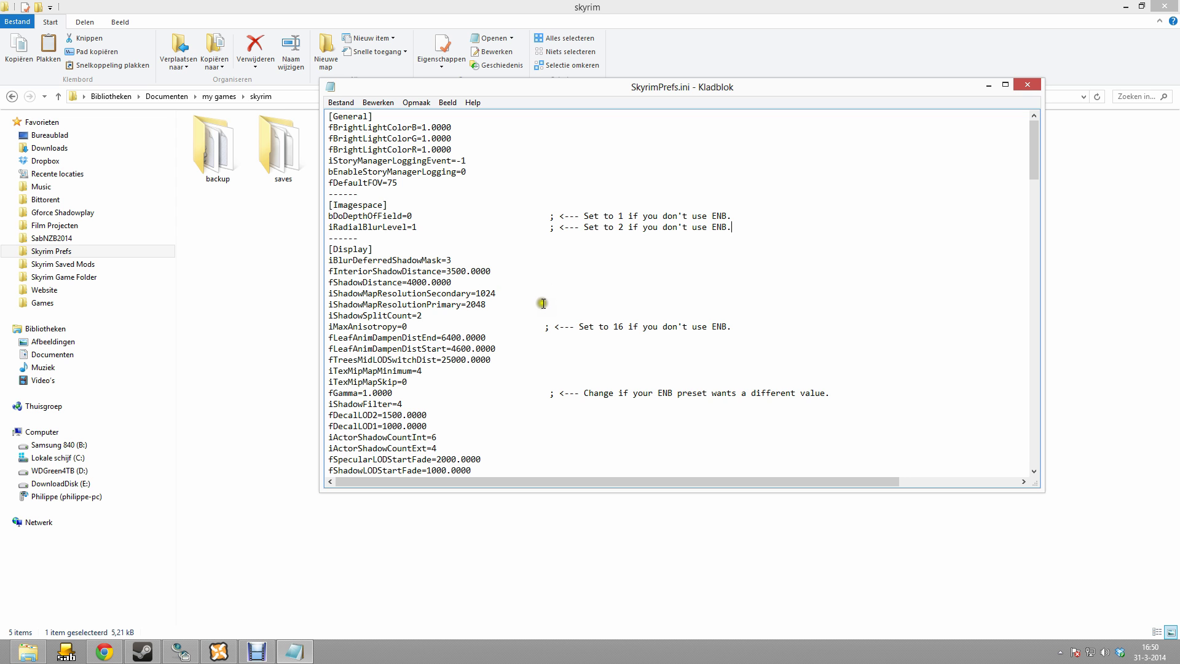
click(606, 294)
scroll(607, 295, down, 2)
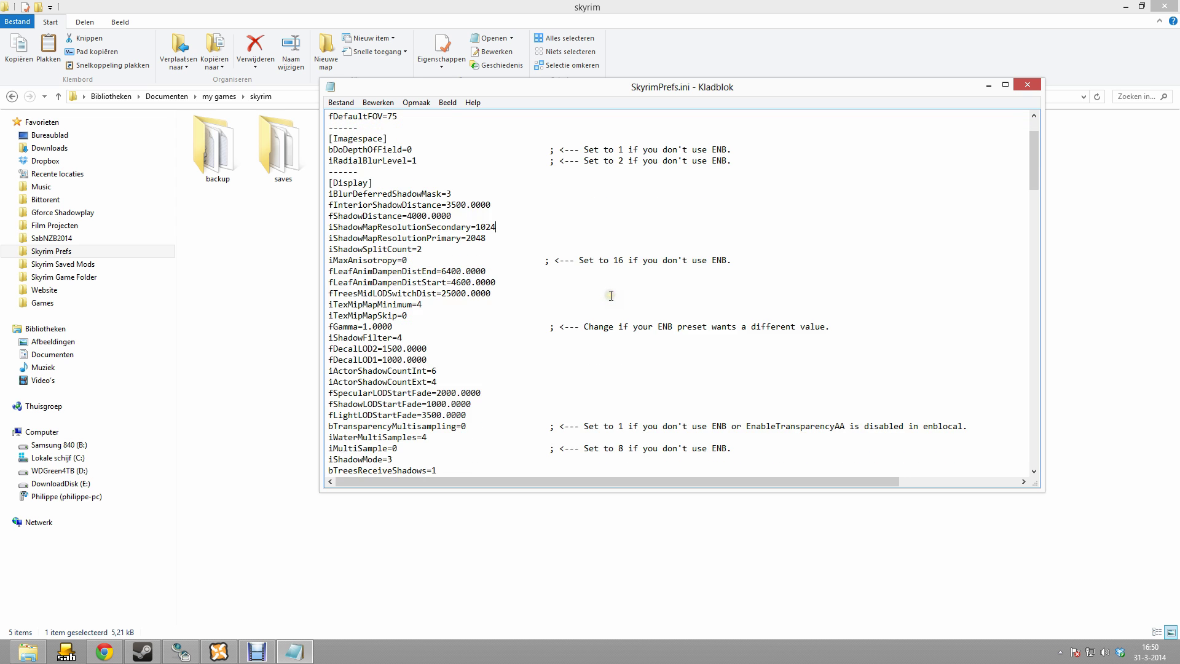
scroll(611, 296, down, 1)
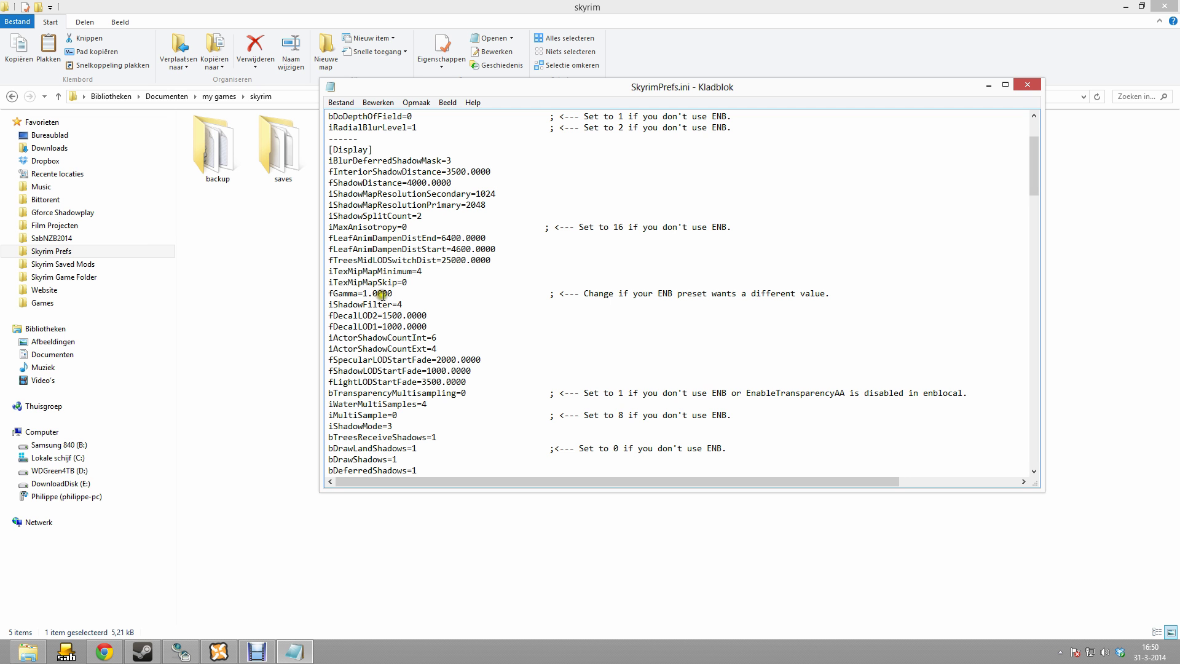
- Switch to Chrome and search the RealVision ENB page for "fgam" to check the recommended fGamma and other Display values
click(104, 652)
click(62, 7)
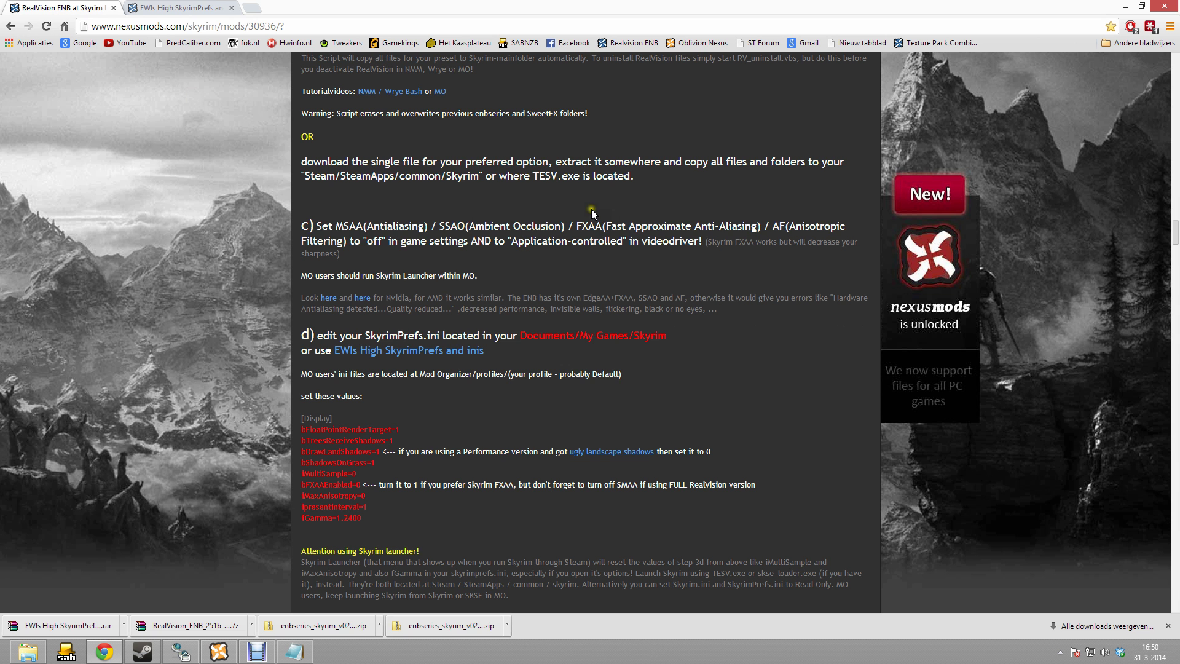
scroll(590, 209, down, 3)
scroll(461, 300, up, 4)
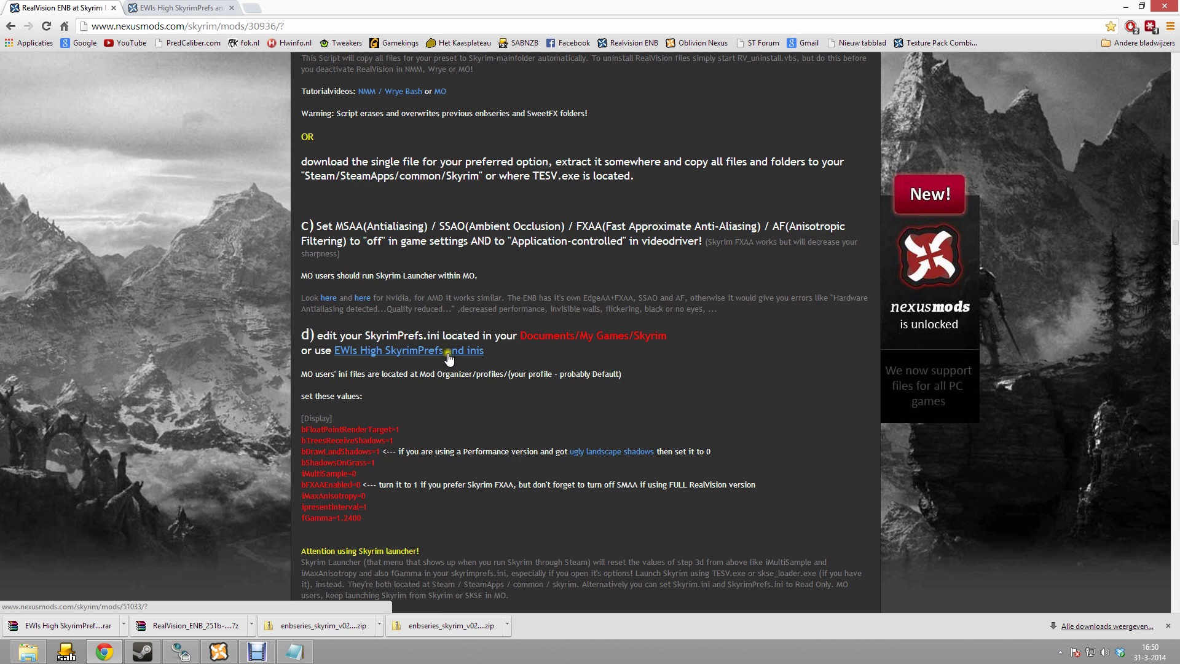
scroll(527, 346, up, 4)
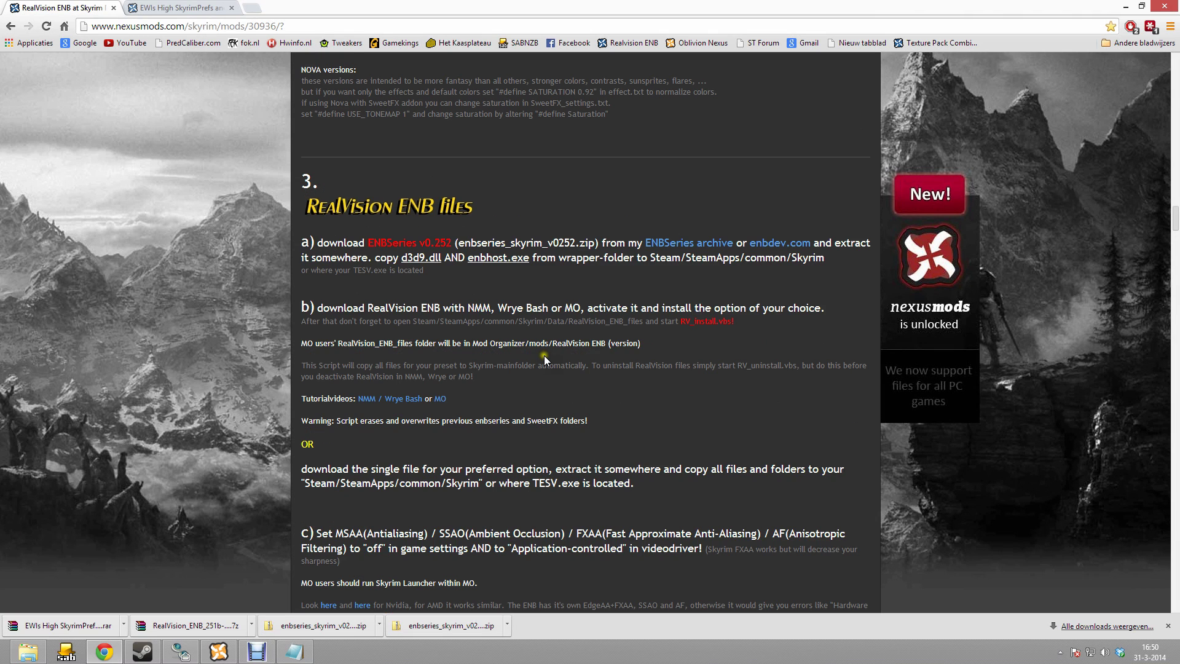
key(ctrl+f)
text(fgam)
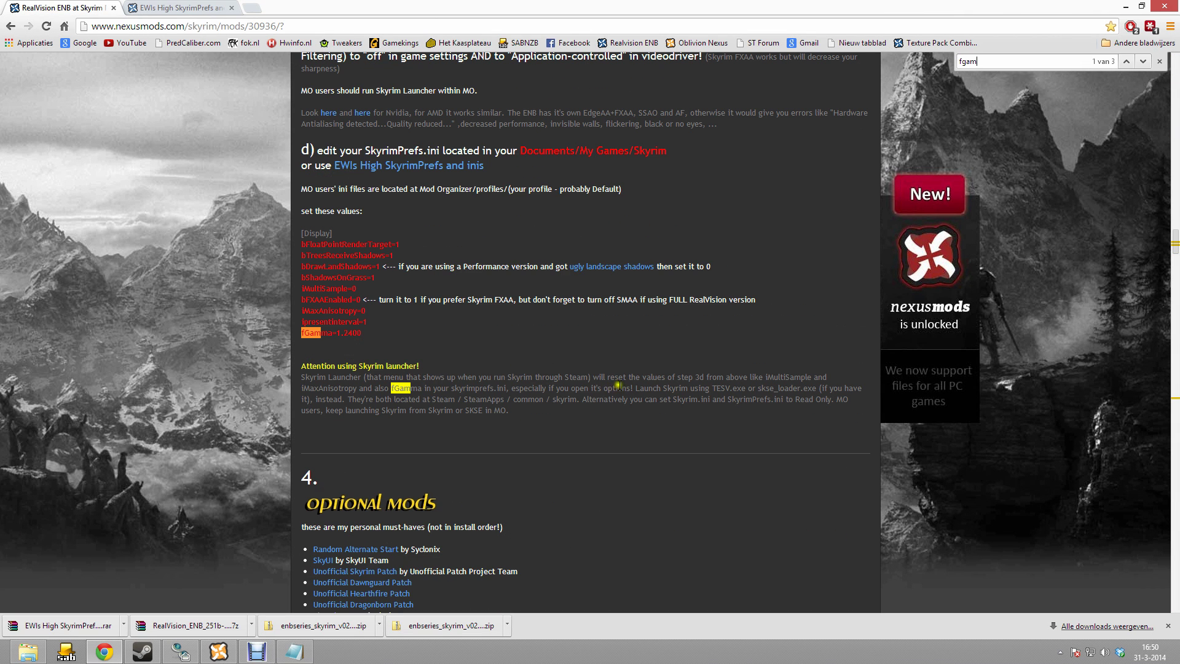
drag(393, 277, 408, 266)
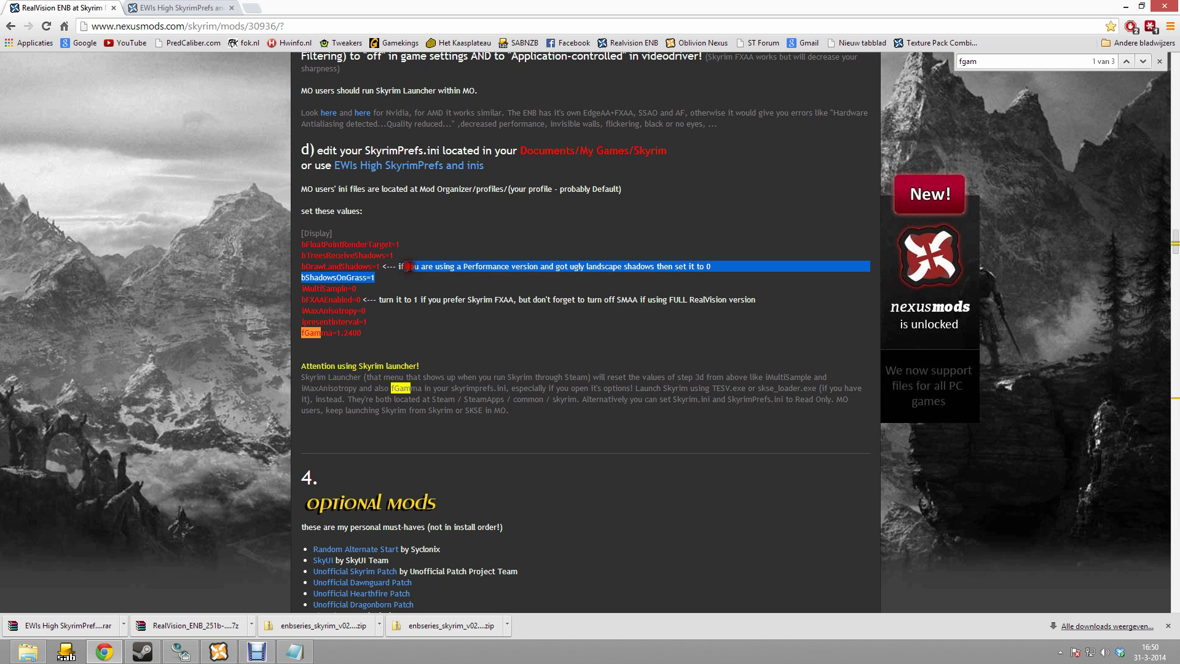
- Switch to SkyrimPrefs.ini in Notepad and set fGamma to 1.2400 in the Display section
click(391, 309)
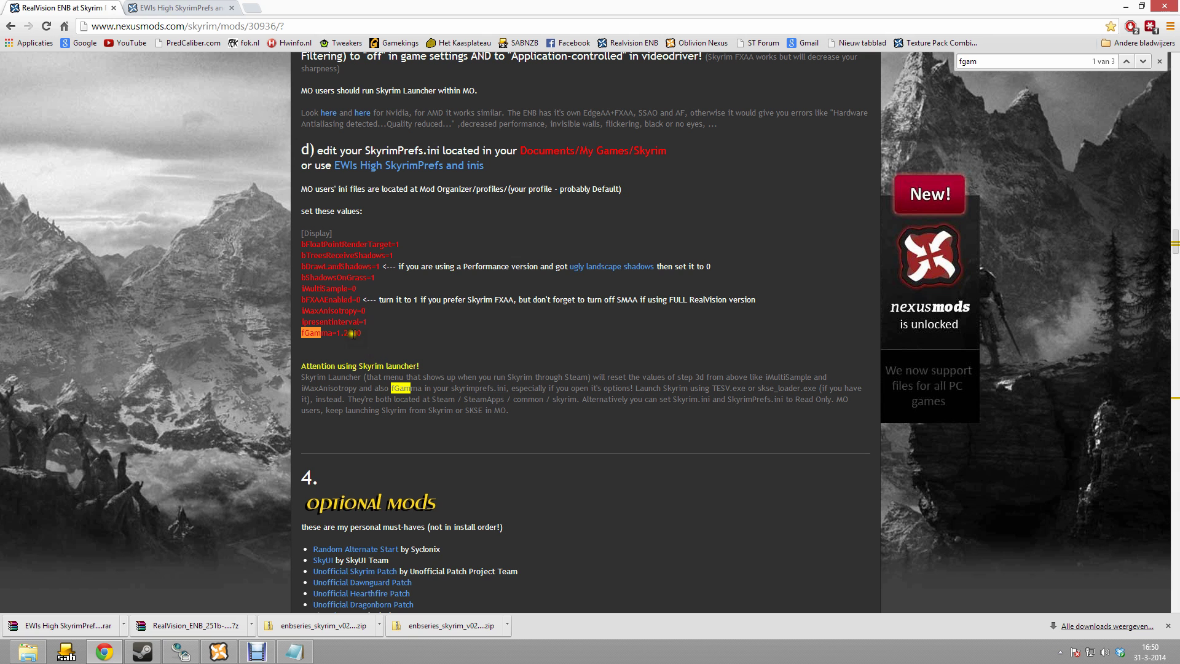
click(295, 651)
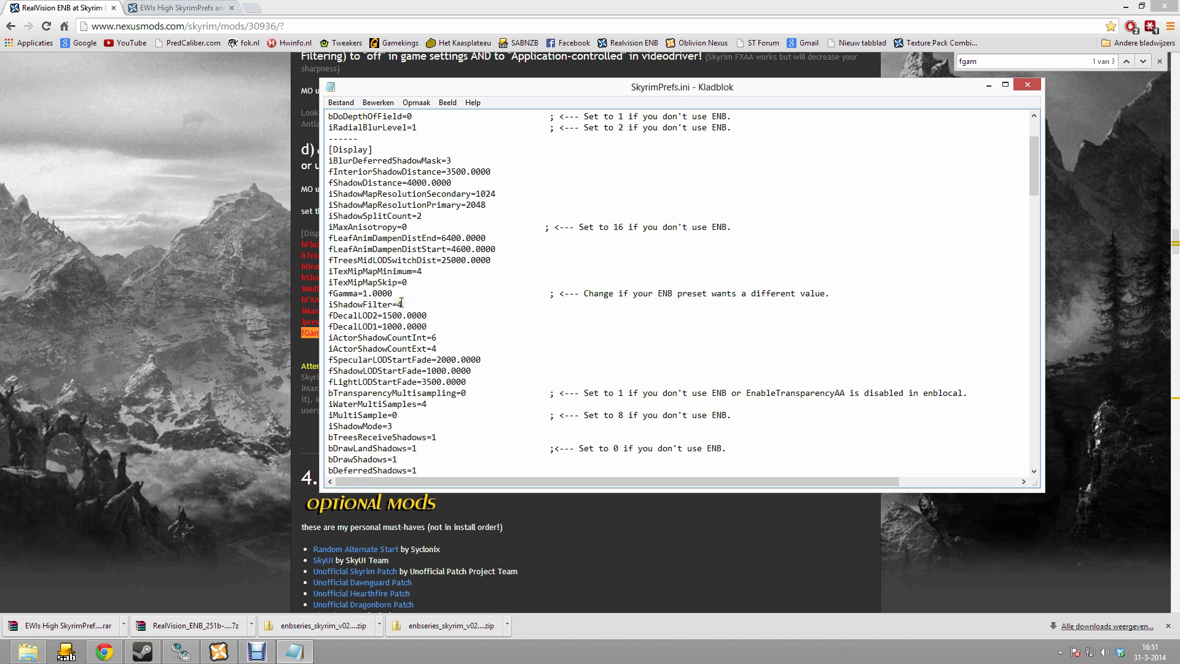
key(BackSpace)
text(4)
- Change the graphics card in the sD3DDevice setting to "NVIDIA GeForce GTX 670"
scroll(582, 392, down, 1)
scroll(585, 389, down, 1)
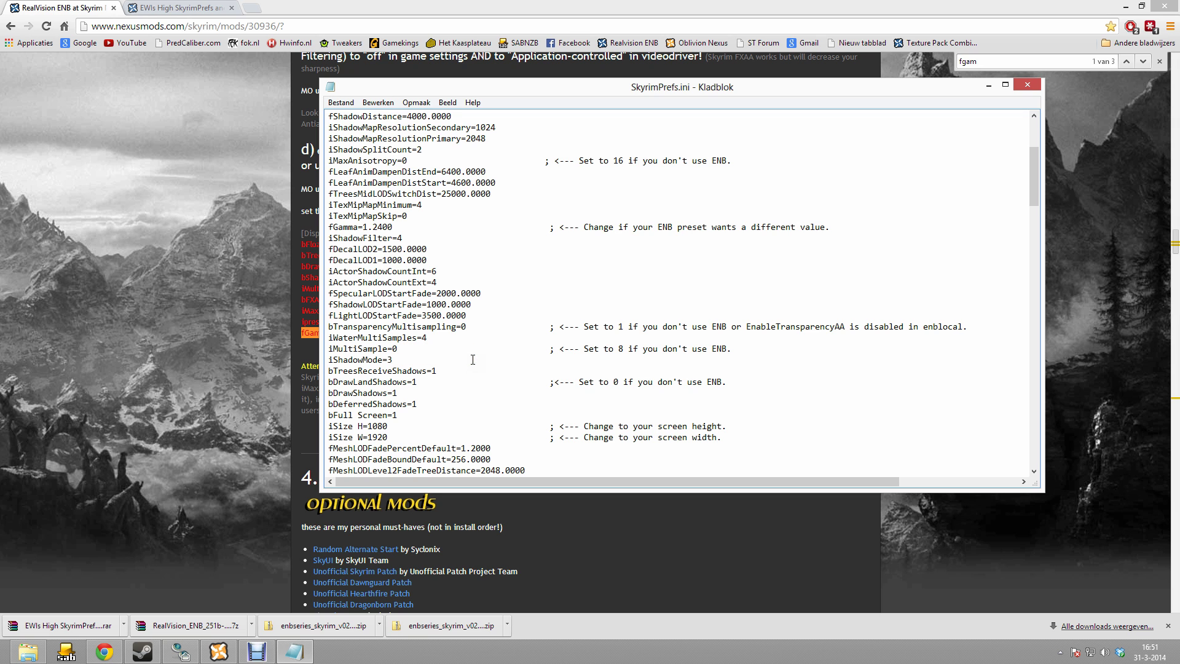
scroll(468, 360, down, 2)
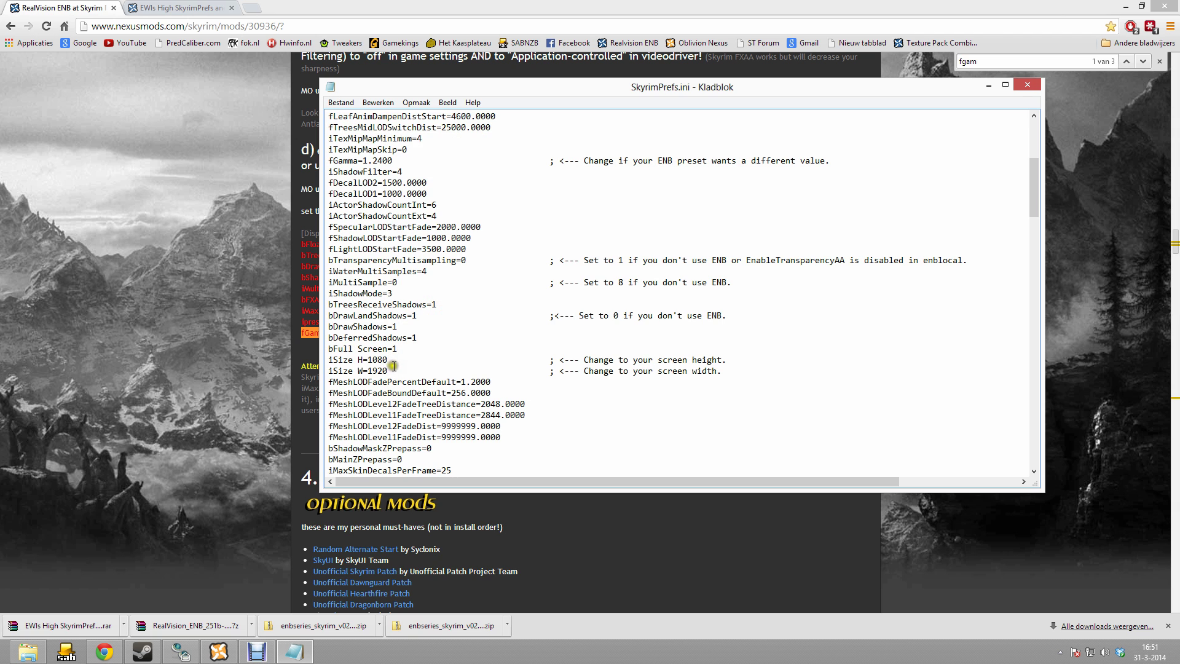
drag(394, 366, 386, 371)
click(406, 362)
scroll(492, 359, down, 3)
scroll(487, 323, down, 2)
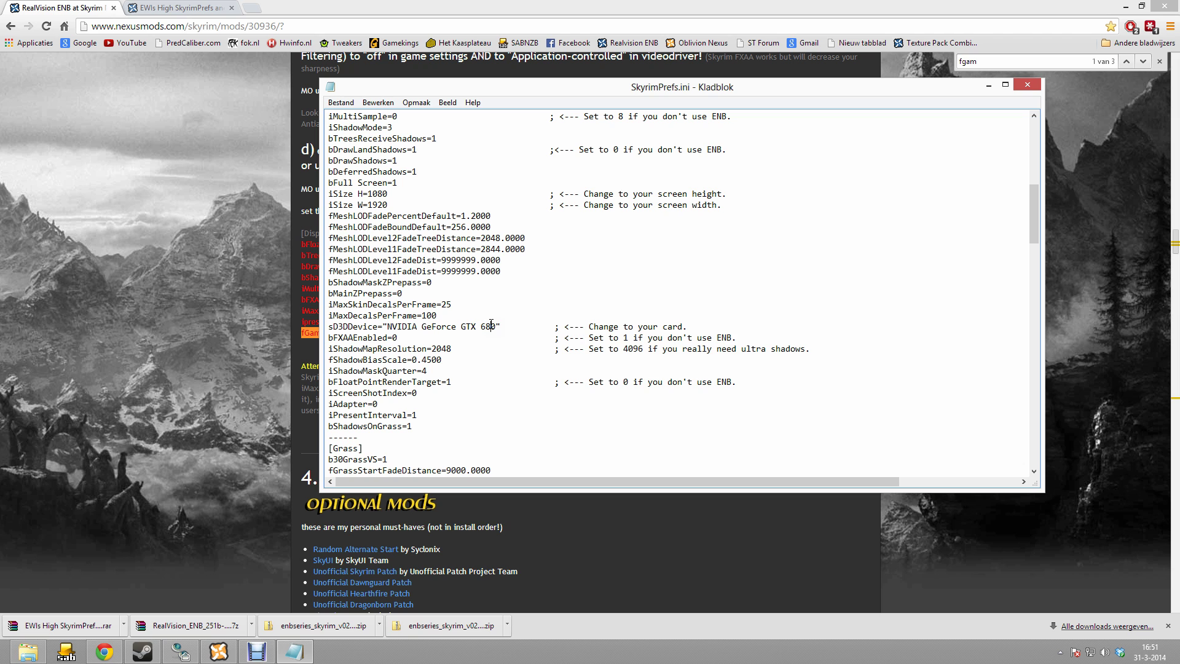
key(BackSpace)
text(7)
- Examine the iShadowMapResolution, Grass and iDifficulty settings and their comments in SkyrimPrefs.ini
right_click(718, 349)
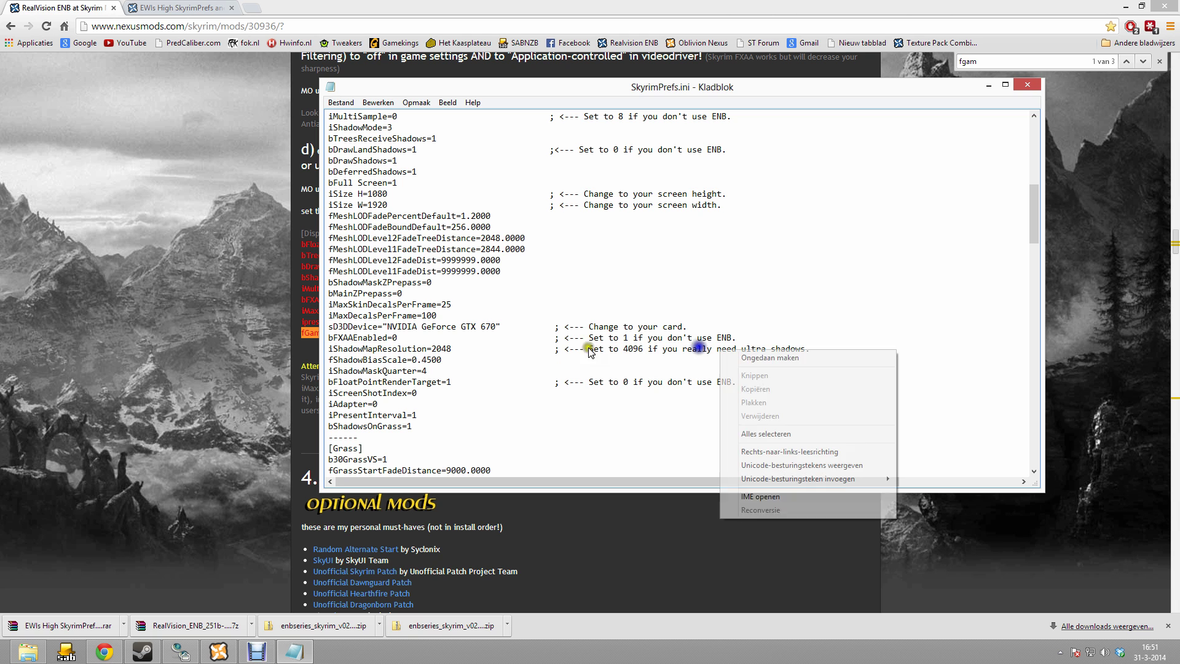
click(628, 348)
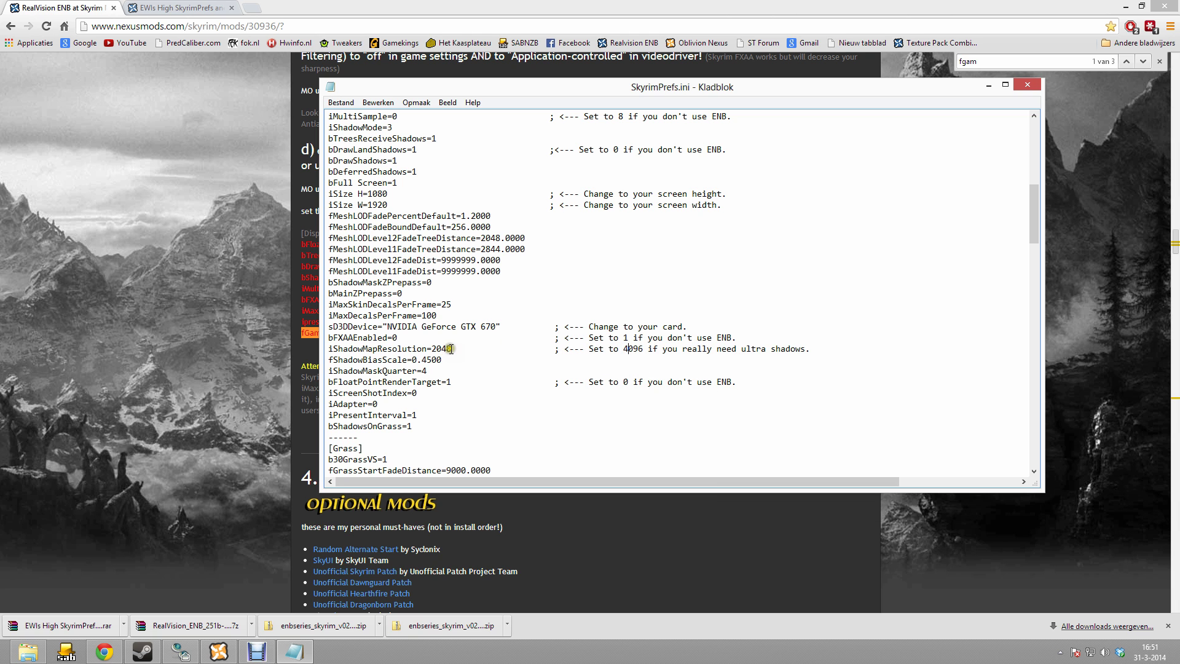
scroll(716, 359, down, 1)
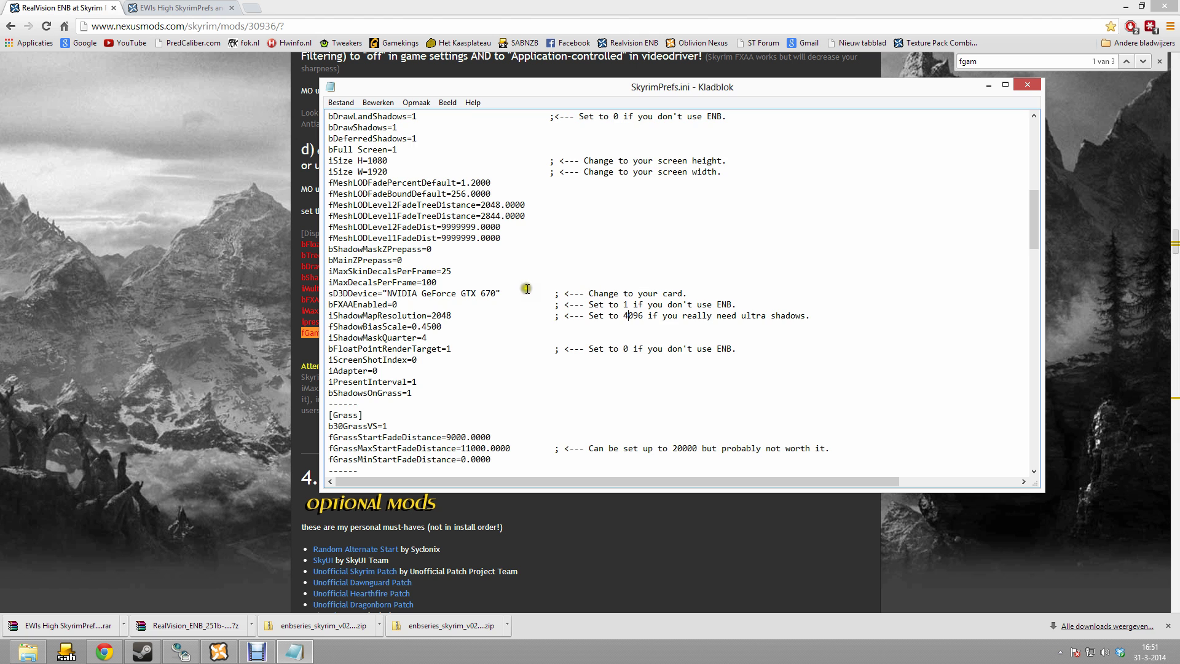
scroll(527, 288, down, 2)
scroll(562, 271, down, 2)
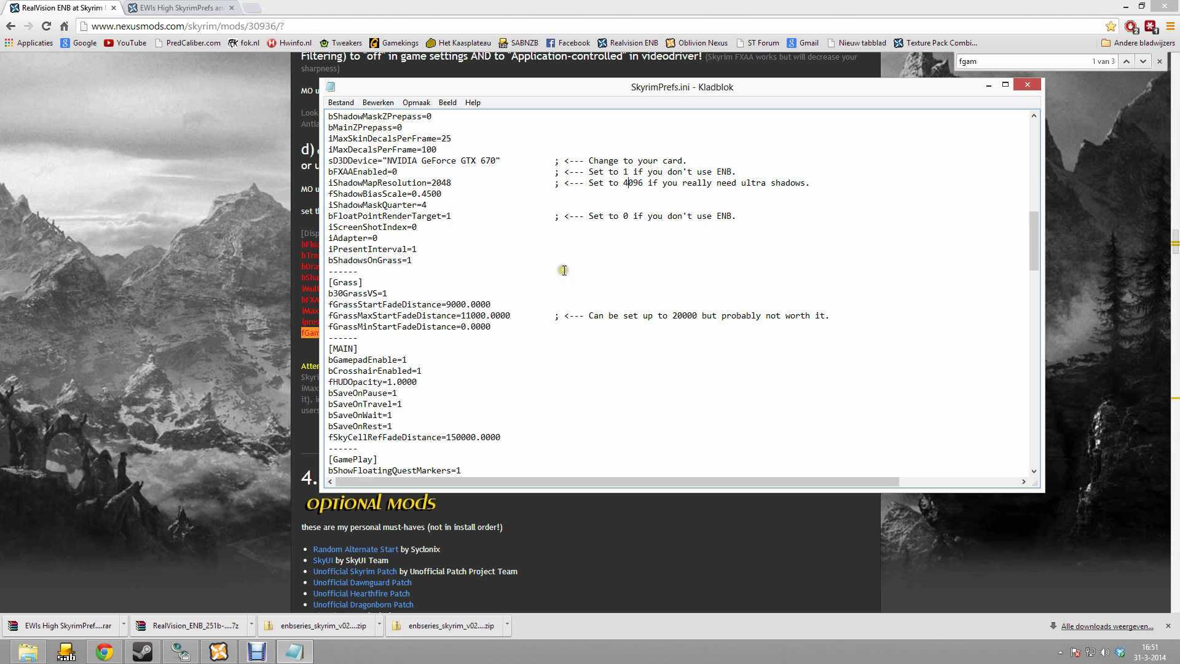
scroll(564, 263, down, 3)
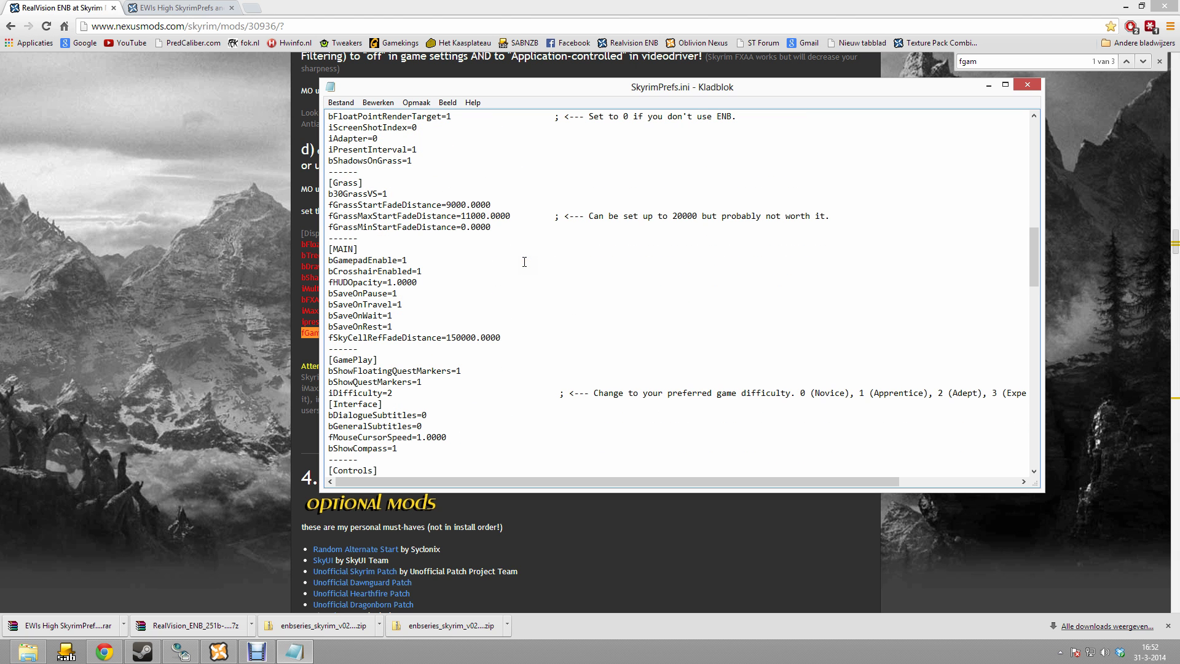
scroll(525, 261, down, 1)
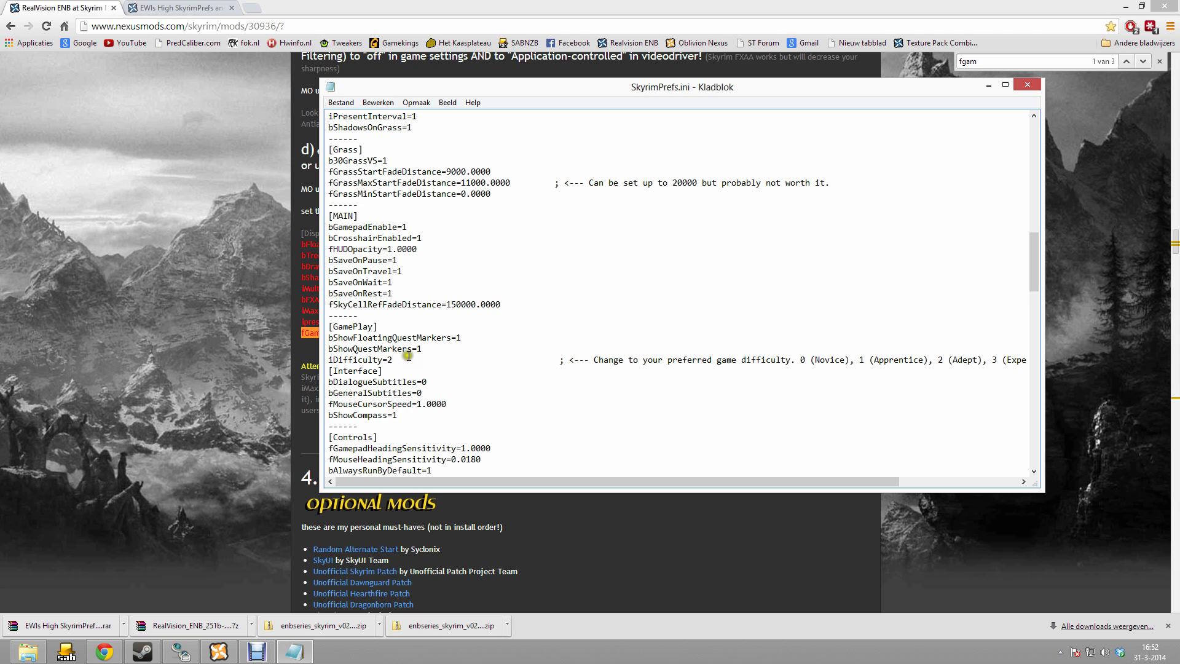
drag(811, 480, 866, 474)
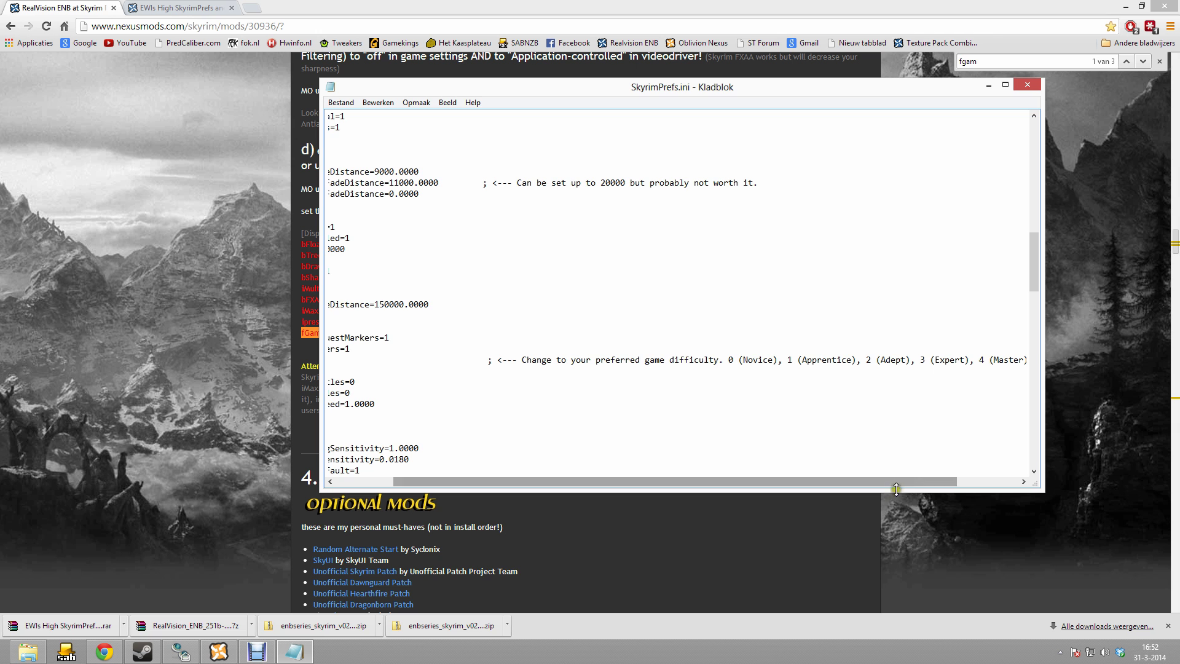
drag(902, 482, 752, 475)
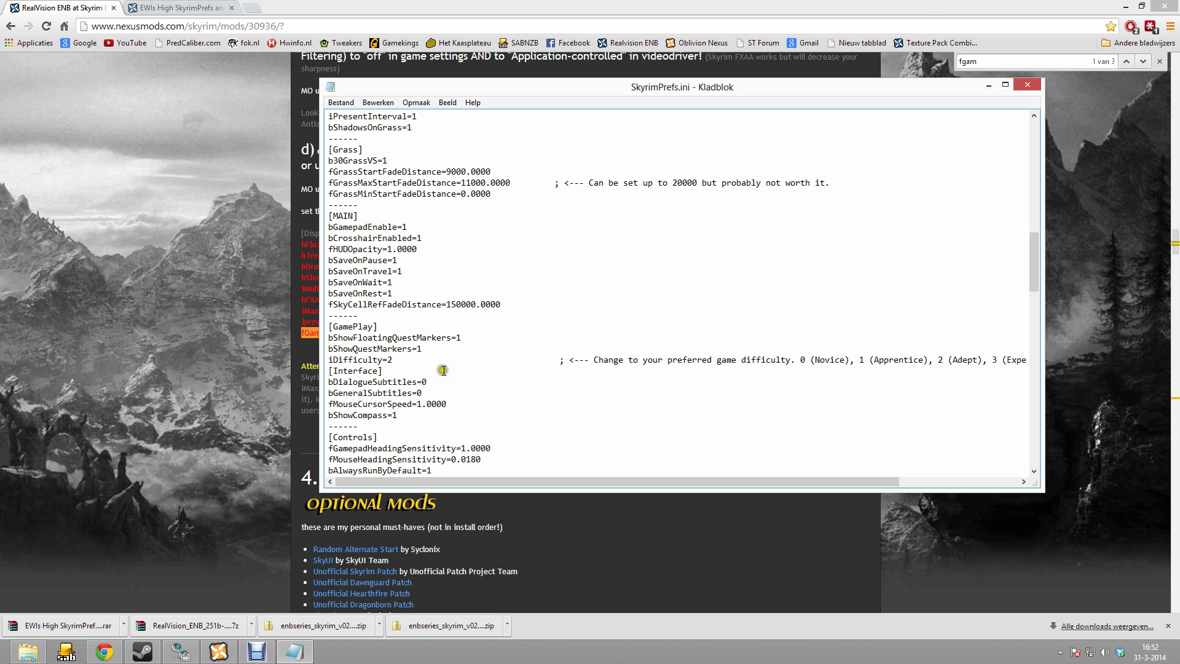
- Set iMaxDesired to 1750 in the Particles section, following the CoT Weather patch comment
scroll(463, 385, down, 6)
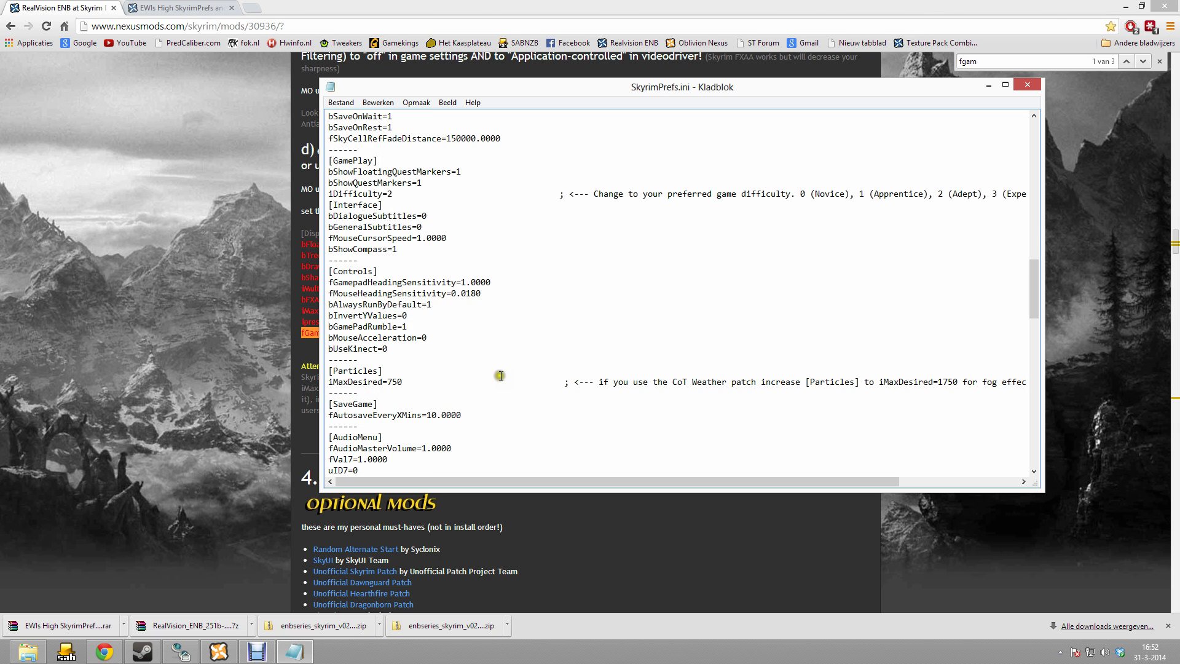
drag(720, 483, 780, 485)
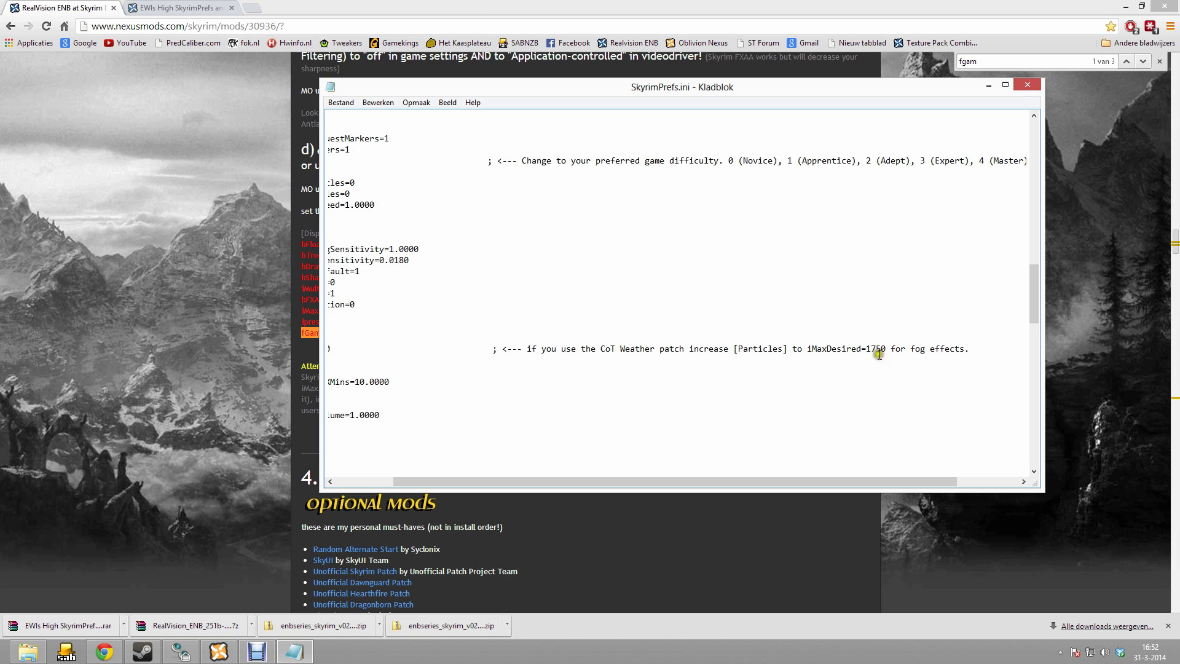
drag(847, 479, 706, 483)
click(388, 349)
text(1)
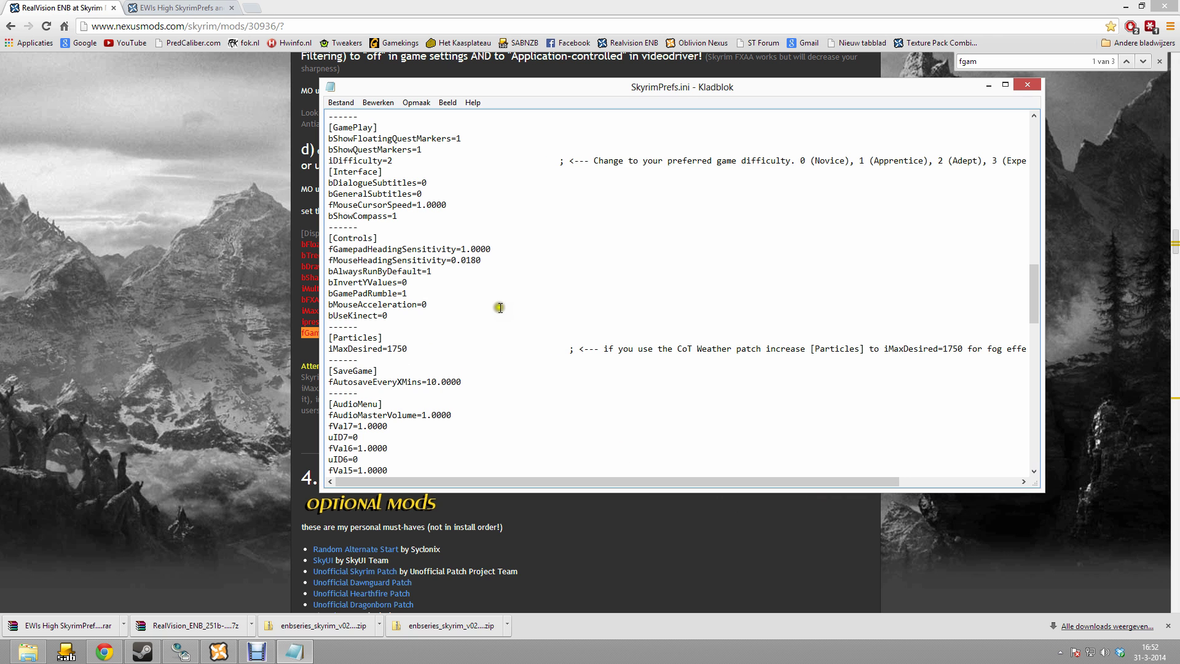
- Check the remaining settings down to the Water section, then save and close SkyrimPrefs.ini
scroll(535, 344, down, 8)
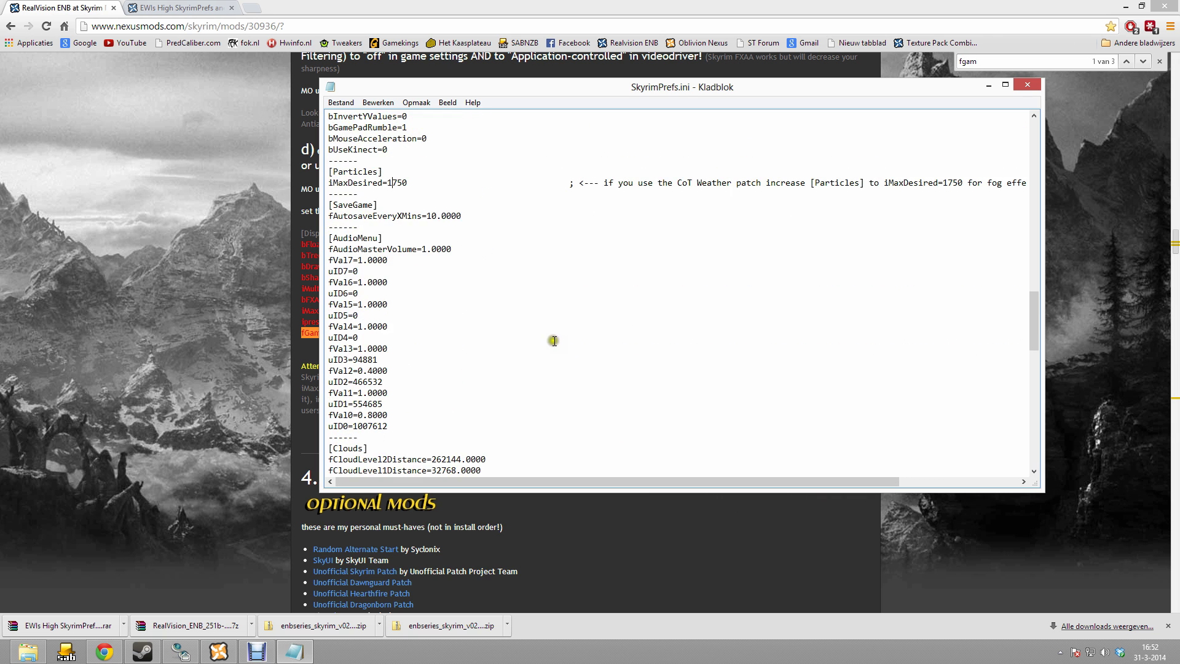
scroll(565, 326, down, 20)
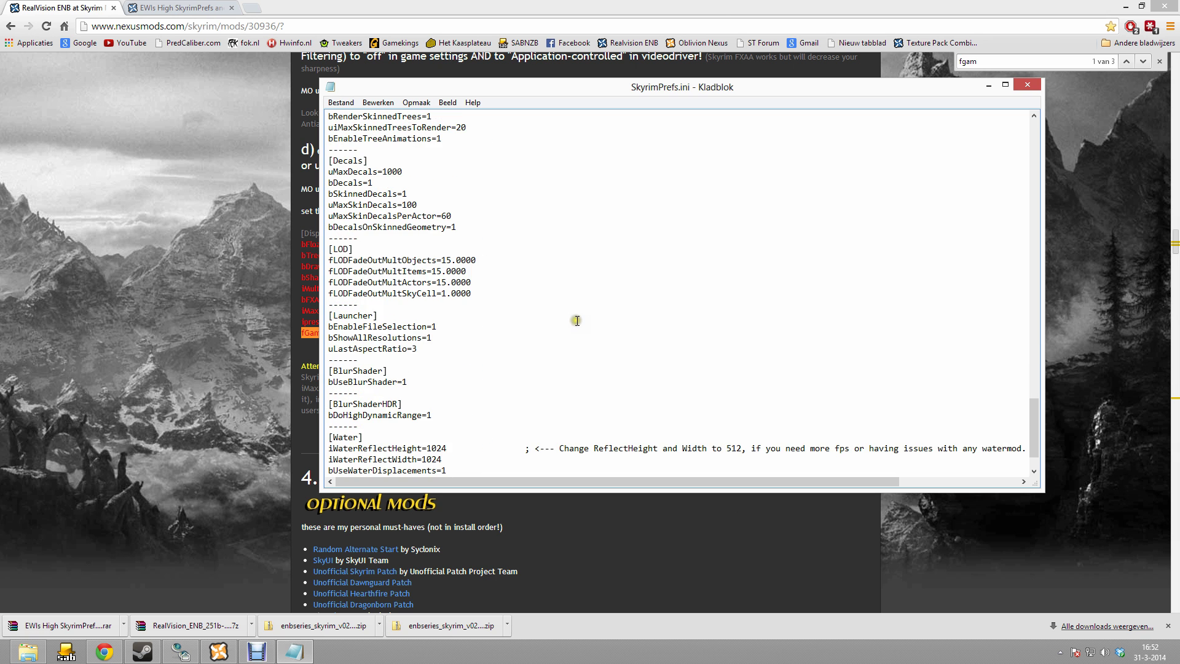
mouse_move(743, 480)
mouse_down()
mouse_move(817, 488)
mouse_move(710, 484)
mouse_up()
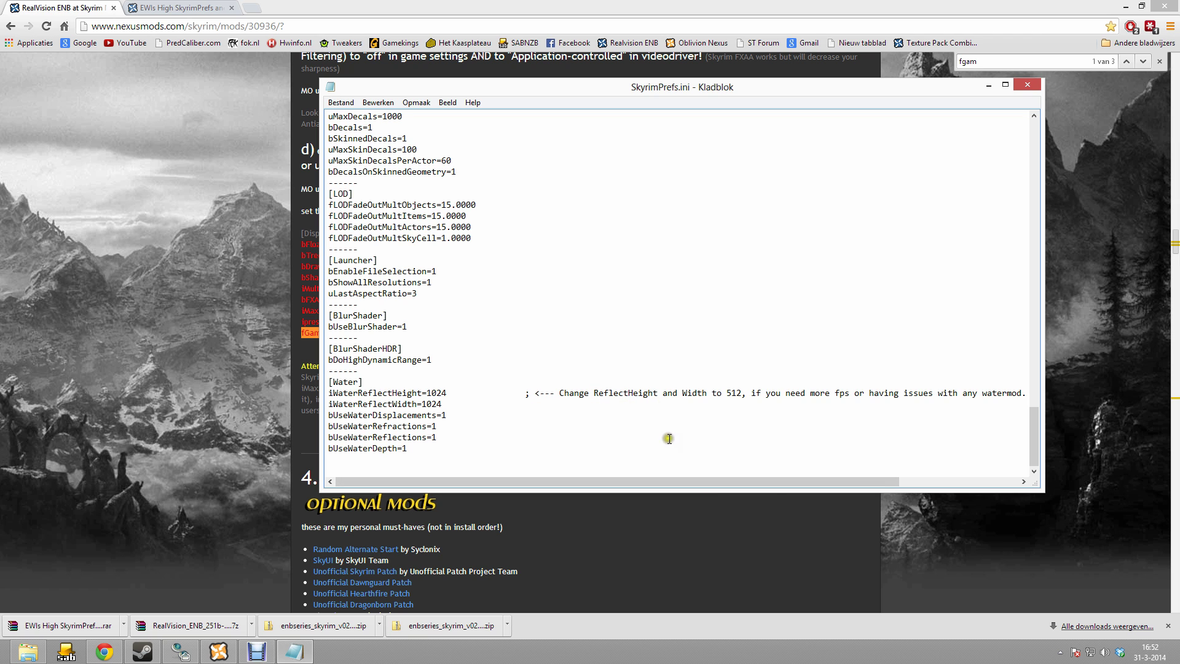
drag(757, 481, 725, 488)
click(340, 102)
click(342, 144)
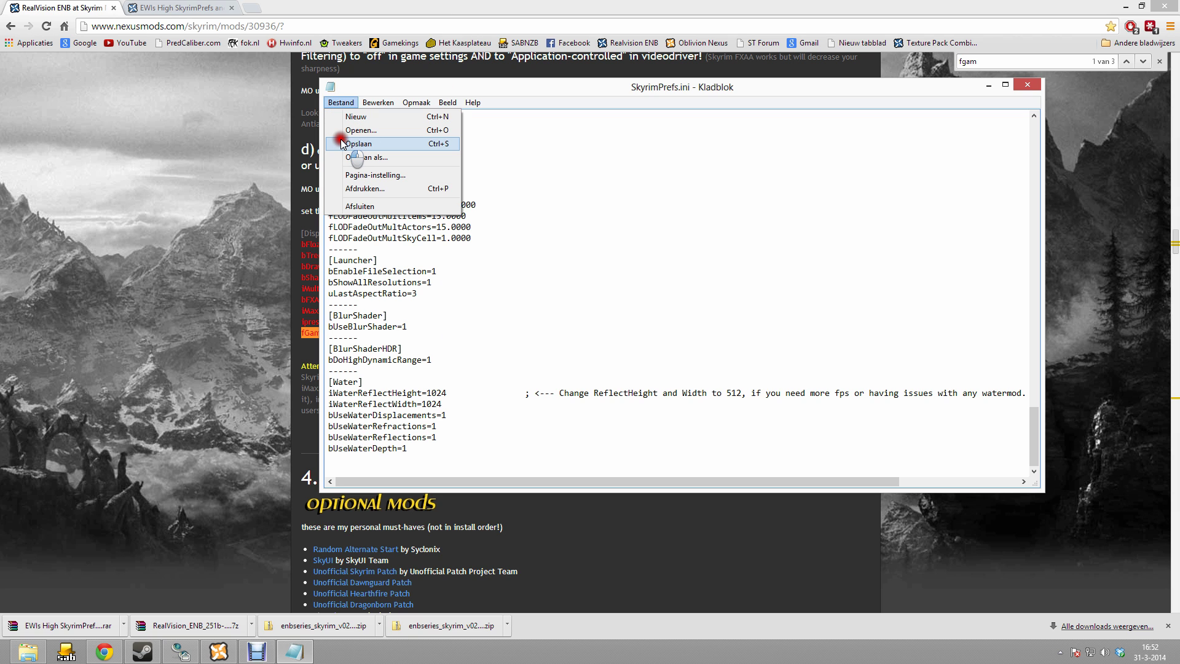
double_click(484, 238)
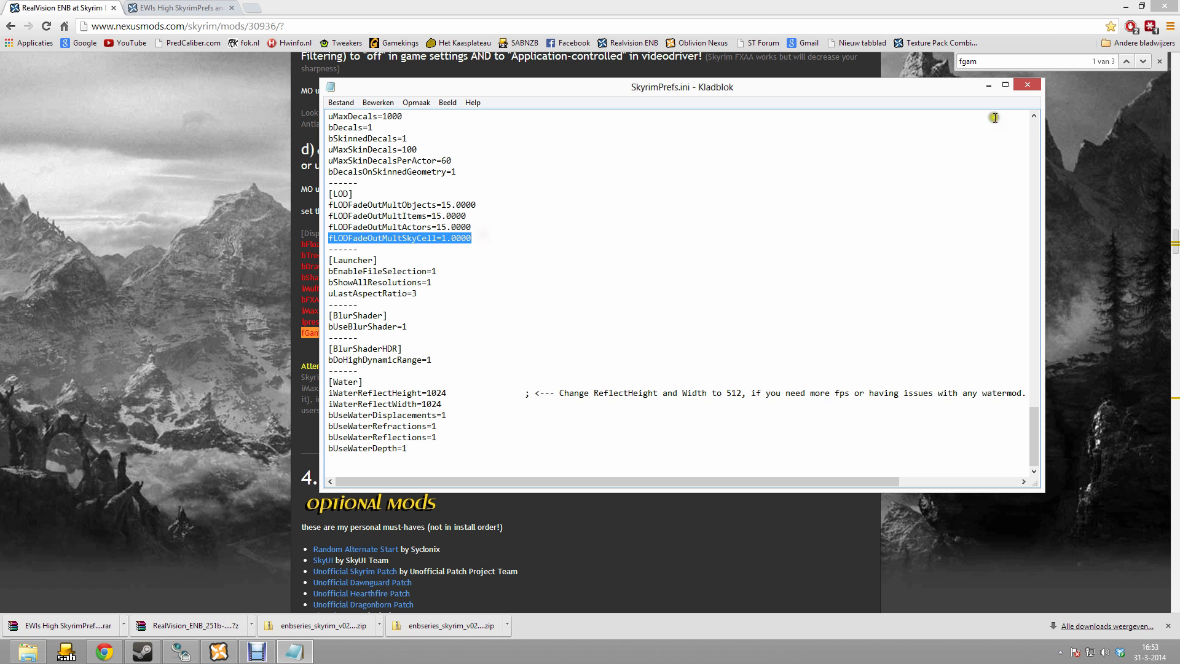
click(1027, 83)
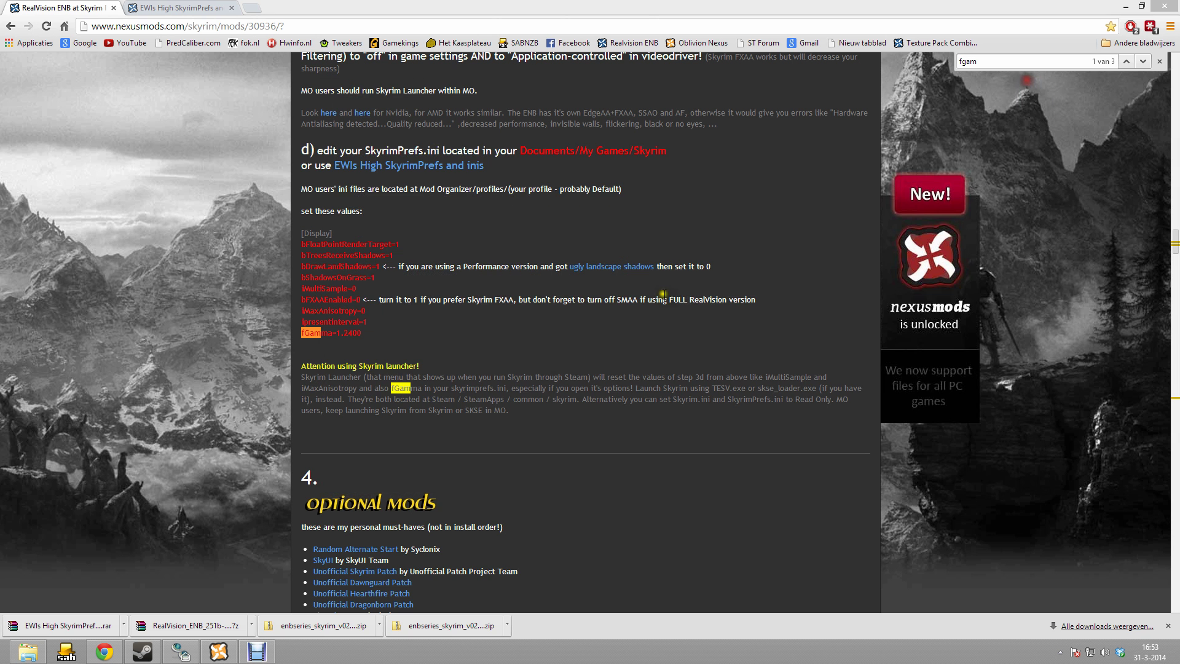
- Open Skyrim.ini from the my games\skyrim folder in File Explorer and set uExterior Cell Buffer to 64
click(26, 656)
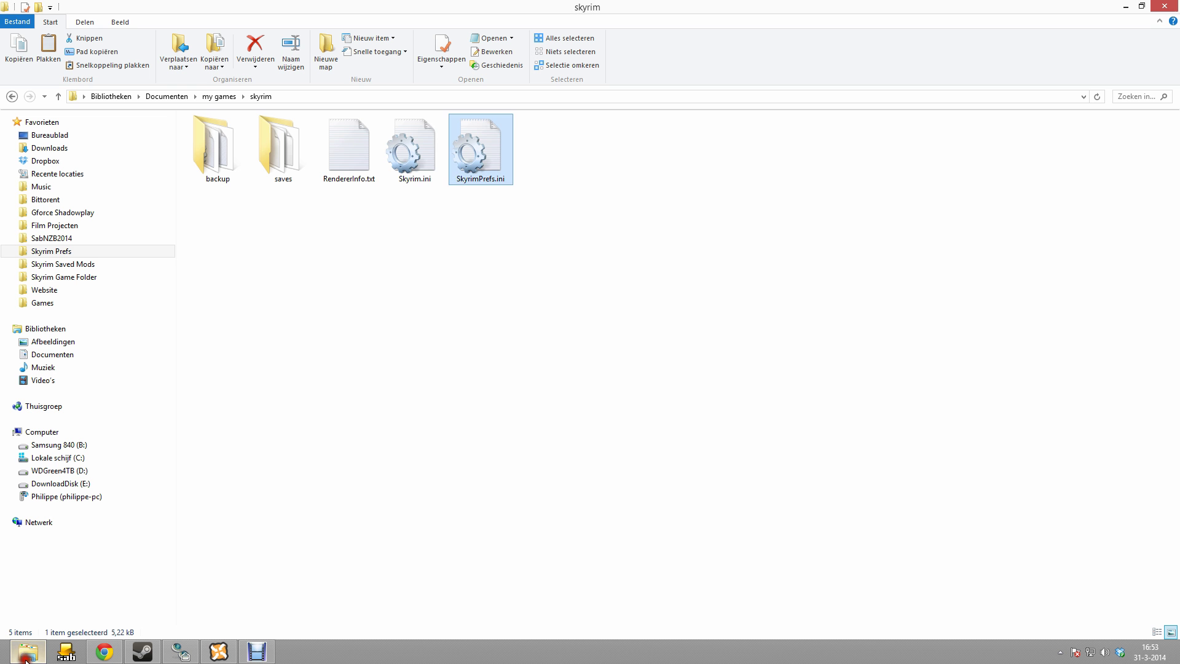
double_click(432, 146)
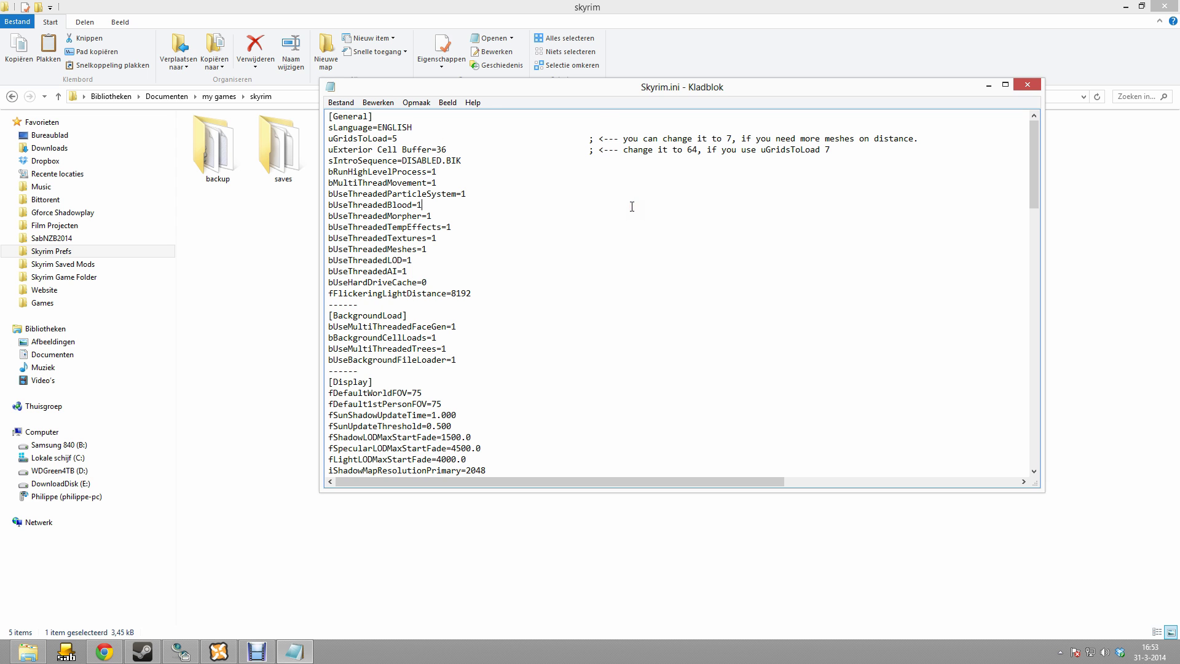
drag(592, 98, 590, 125)
scroll(564, 135, down, 1)
scroll(592, 165, up, 1)
click(477, 163)
key(BackSpace)
key(BackSpace)
text(64)
- Set bAllowCreateGrass to 2 in the Grass section of Skyrim.ini
scroll(572, 191, down, 4)
scroll(578, 221, down, 3)
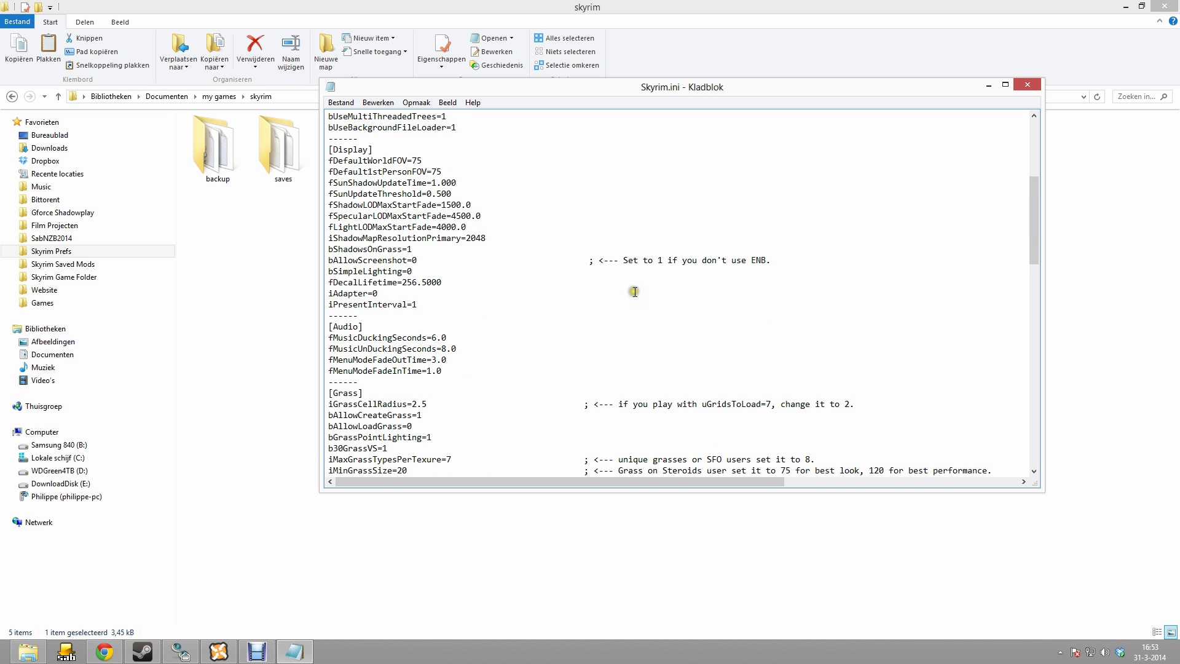
scroll(509, 270, down, 1)
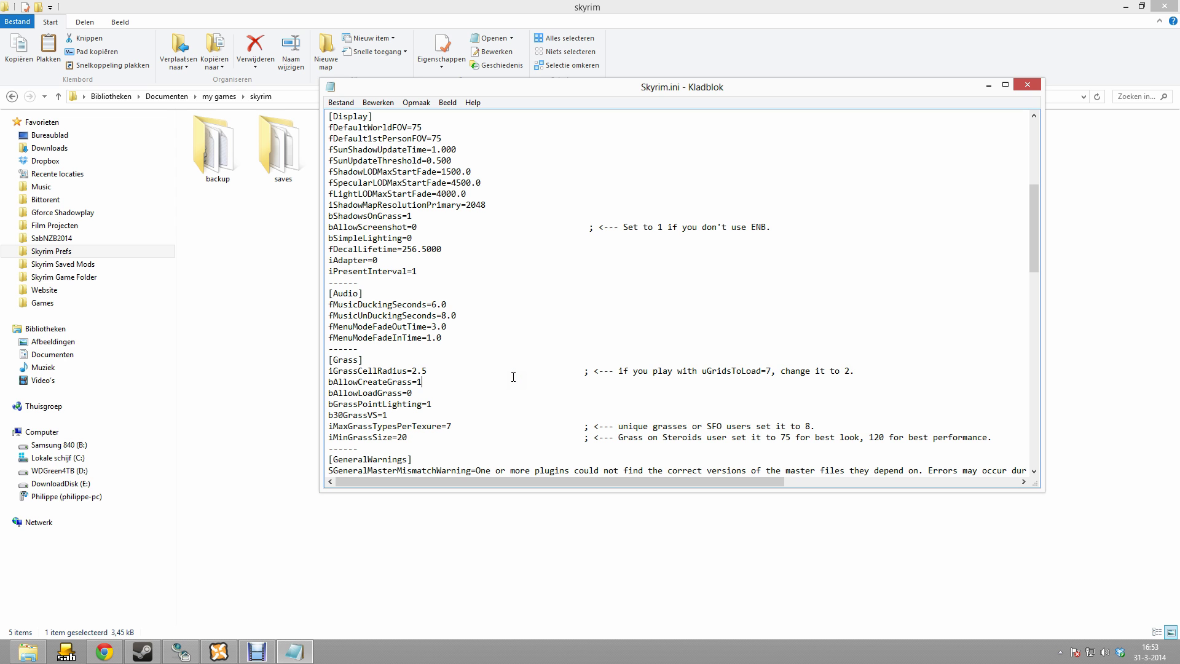
scroll(589, 418, down, 1)
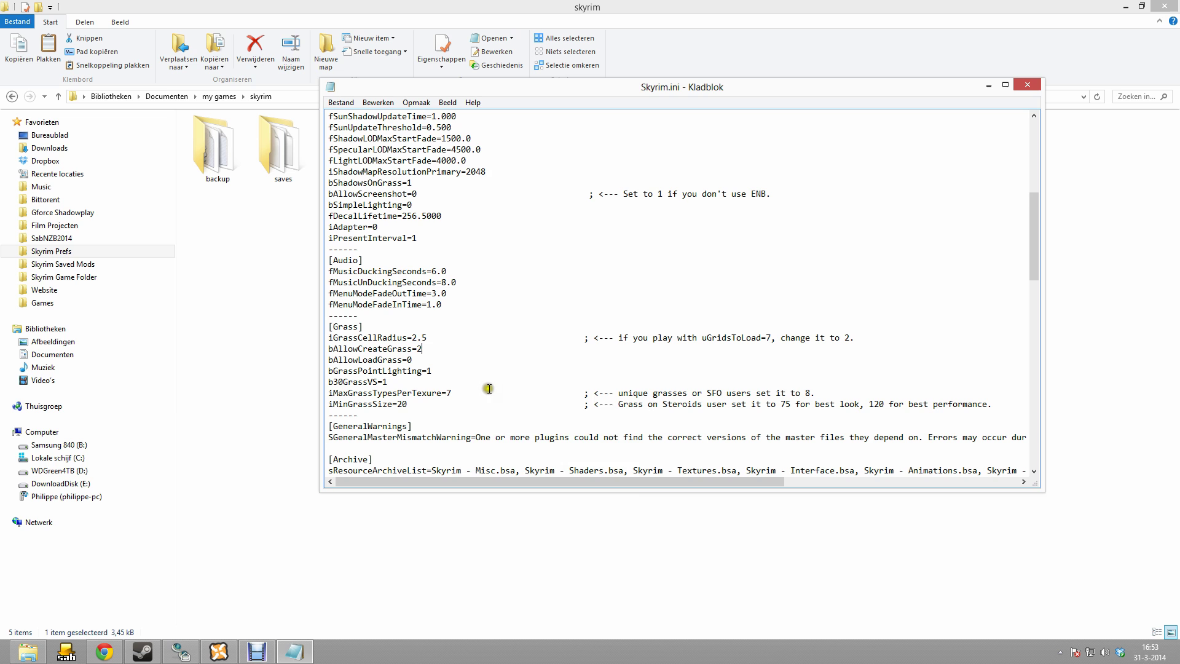
- Set iMaxGrassTypesPerTexure to 8 and iMinGrassSize to 75 in the Grass section
right_click(452, 392)
click(448, 394)
click(448, 405)
key(BackSpace)
key(BackSpace)
text(75)
scroll(615, 381, down, 1)
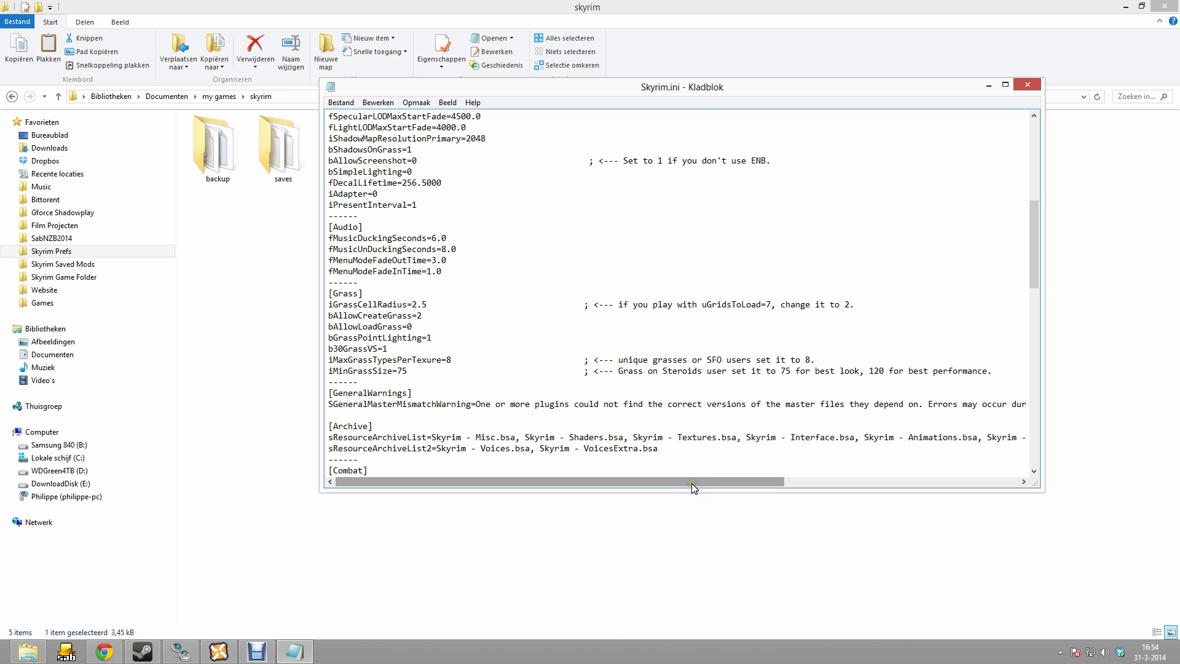
click(405, 369)
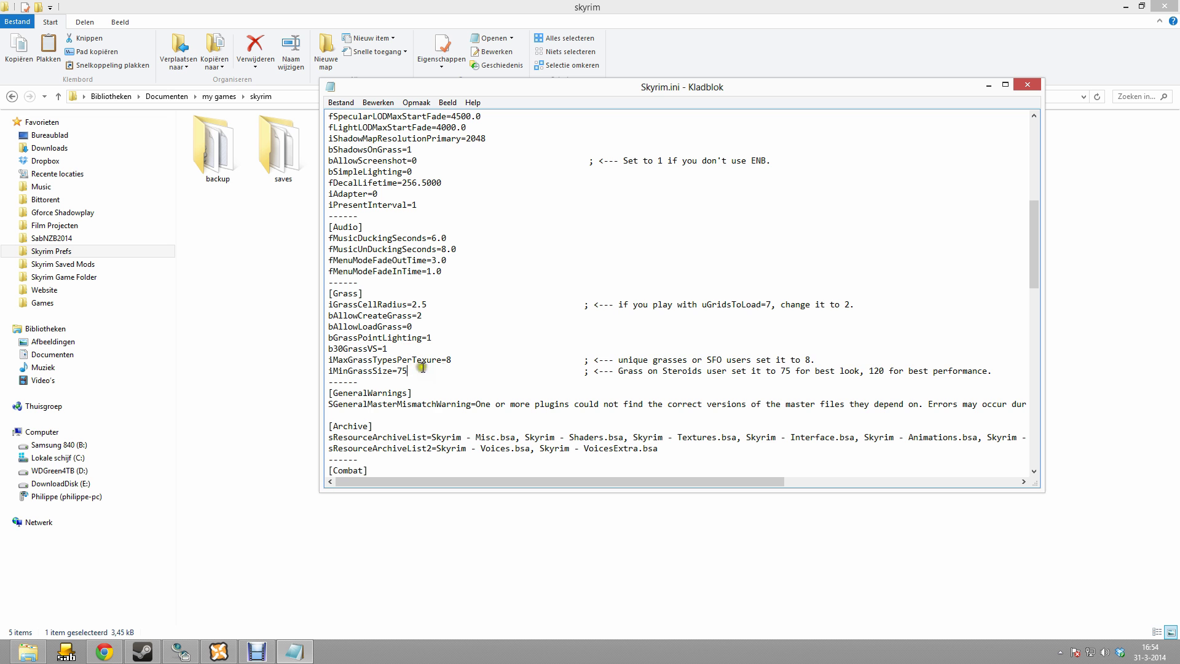
- Review the rest of Skyrim.ini, close it with the changes saved, and switch back to the RealVision ENB page in Chrome
scroll(796, 397, down, 2)
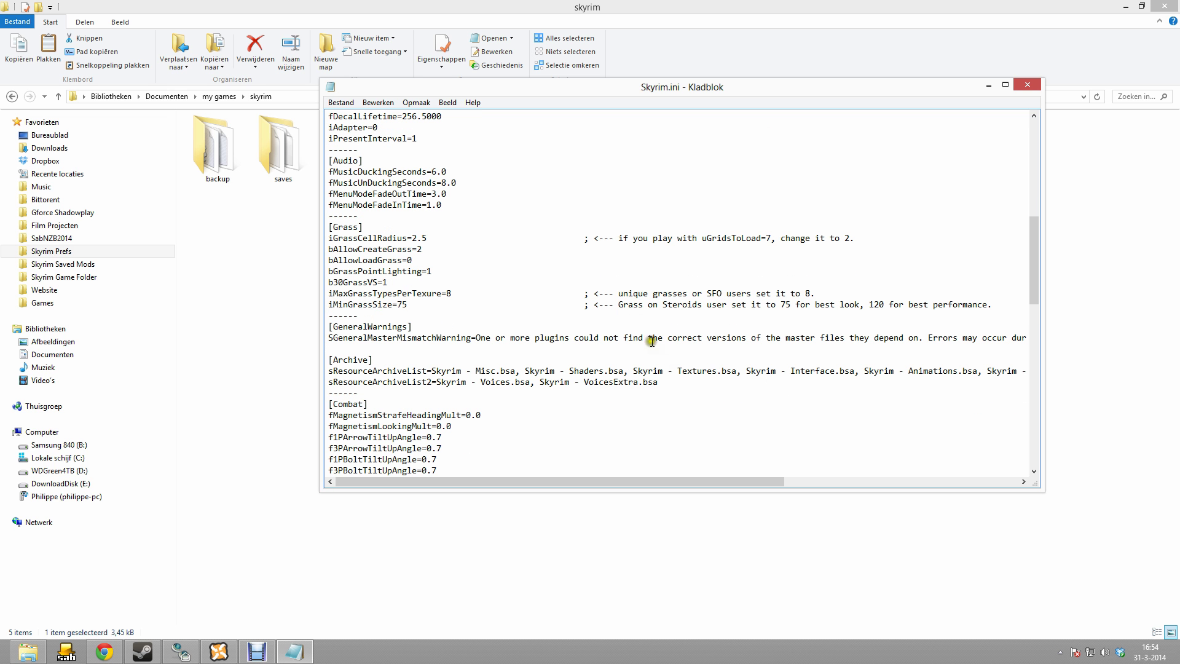
scroll(526, 283, down, 7)
scroll(518, 295, down, 5)
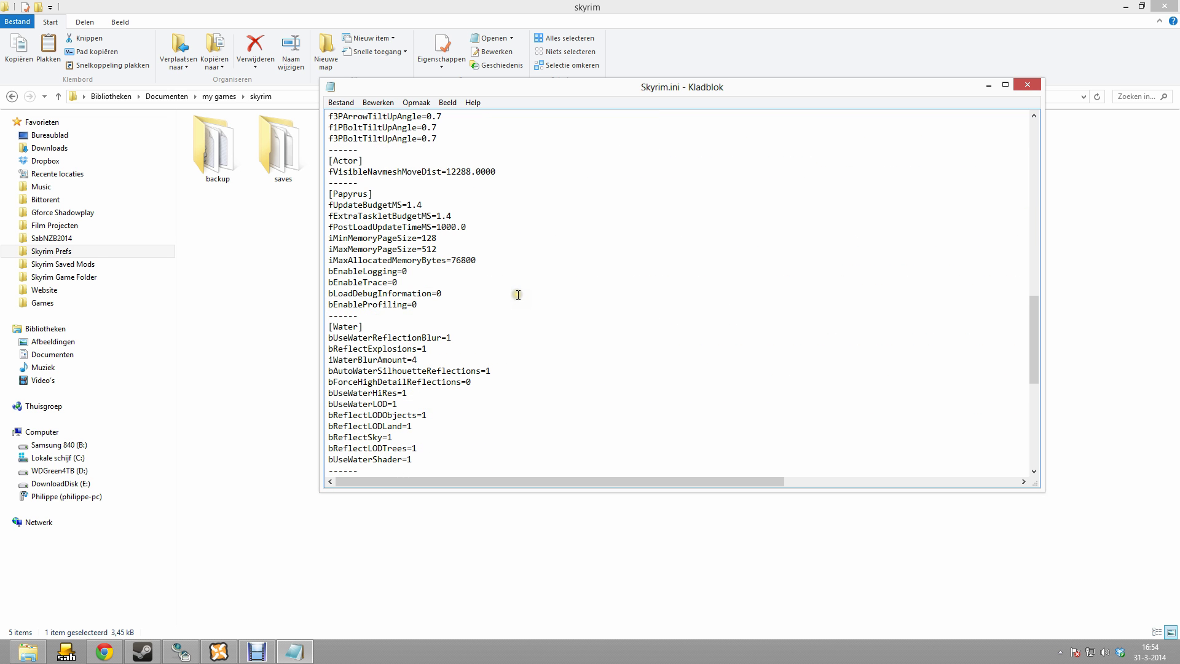
scroll(513, 291, down, 8)
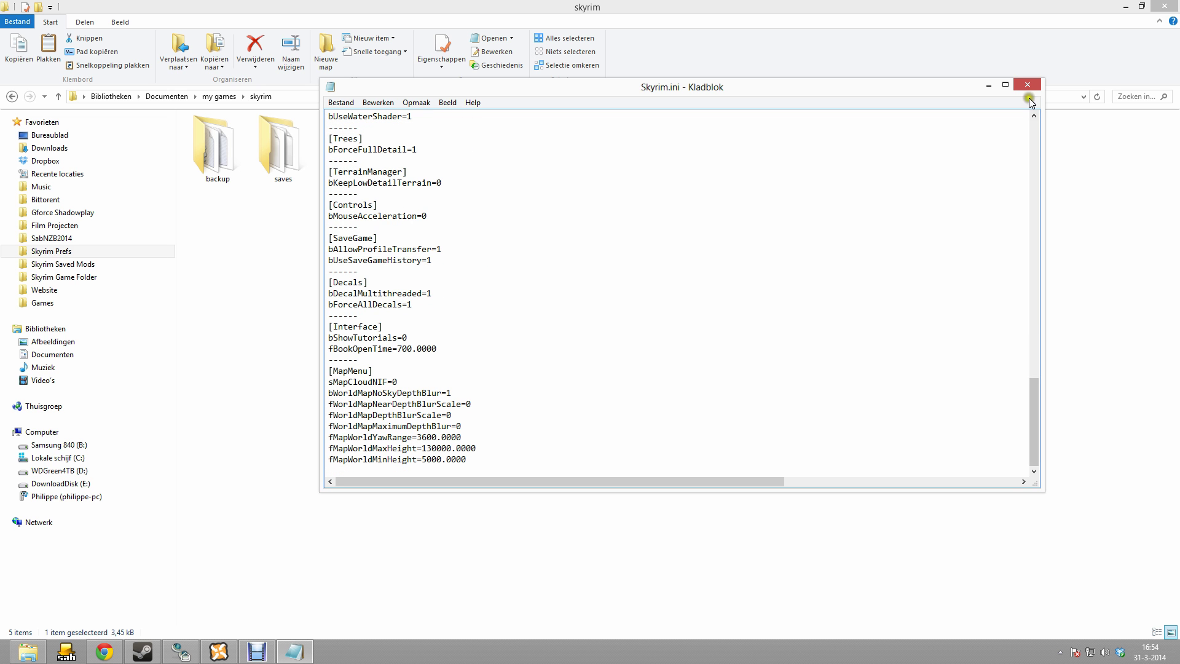
click(1029, 88)
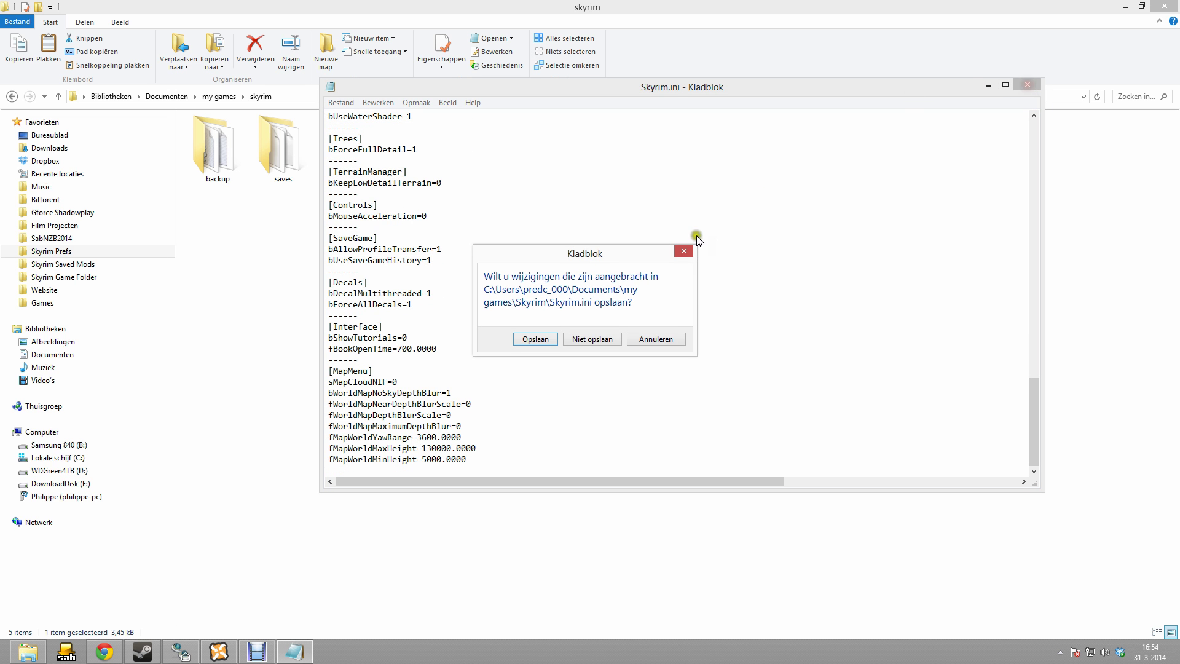
click(536, 339)
click(476, 389)
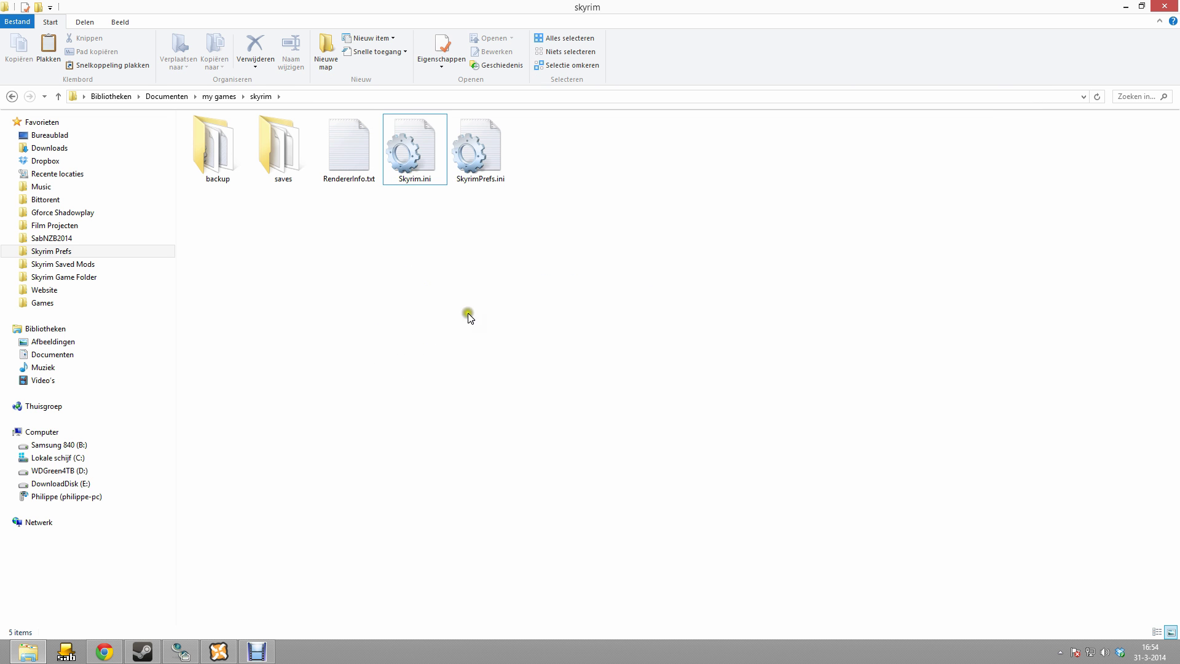
key(alt+Tab)
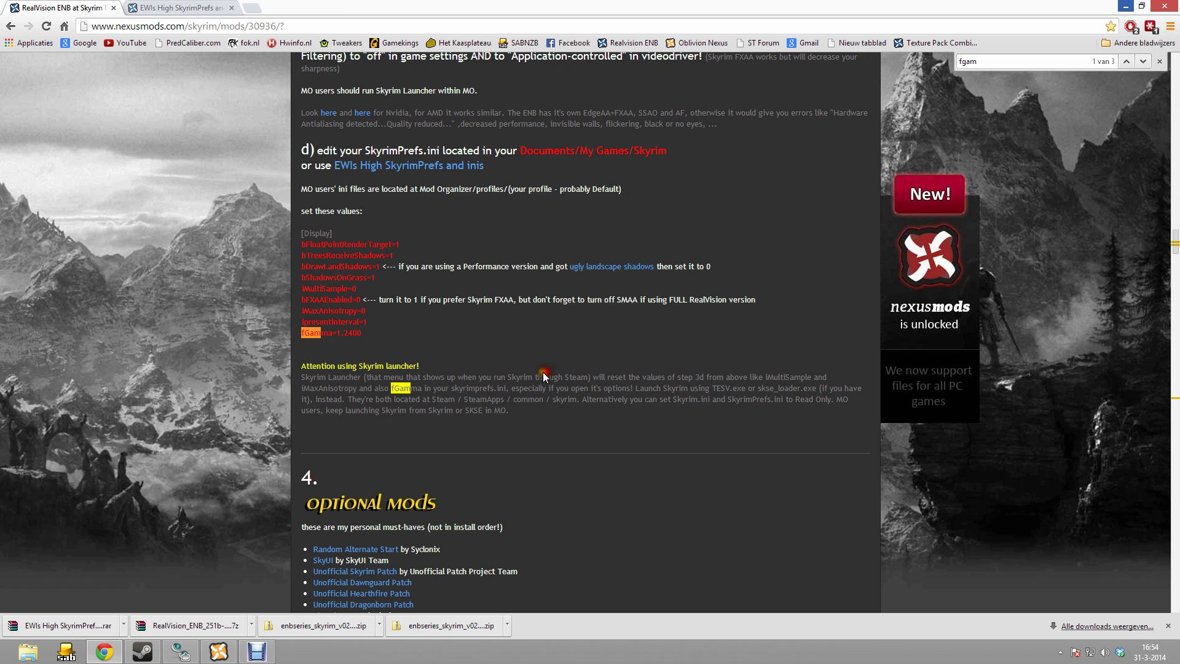
- Review the SkyrimPrefs.ini display values and the Skyrim launcher notice in section 3d, down to the Optional Mods list
click(338, 336)
scroll(486, 343, up, 2)
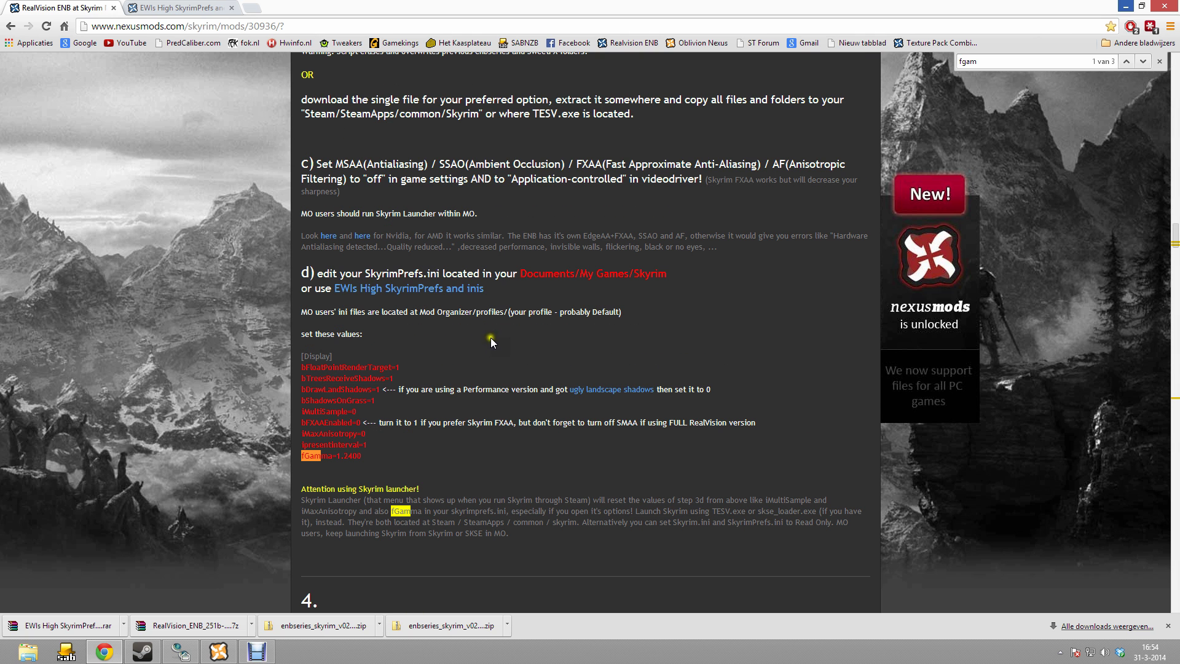
scroll(470, 408, down, 2)
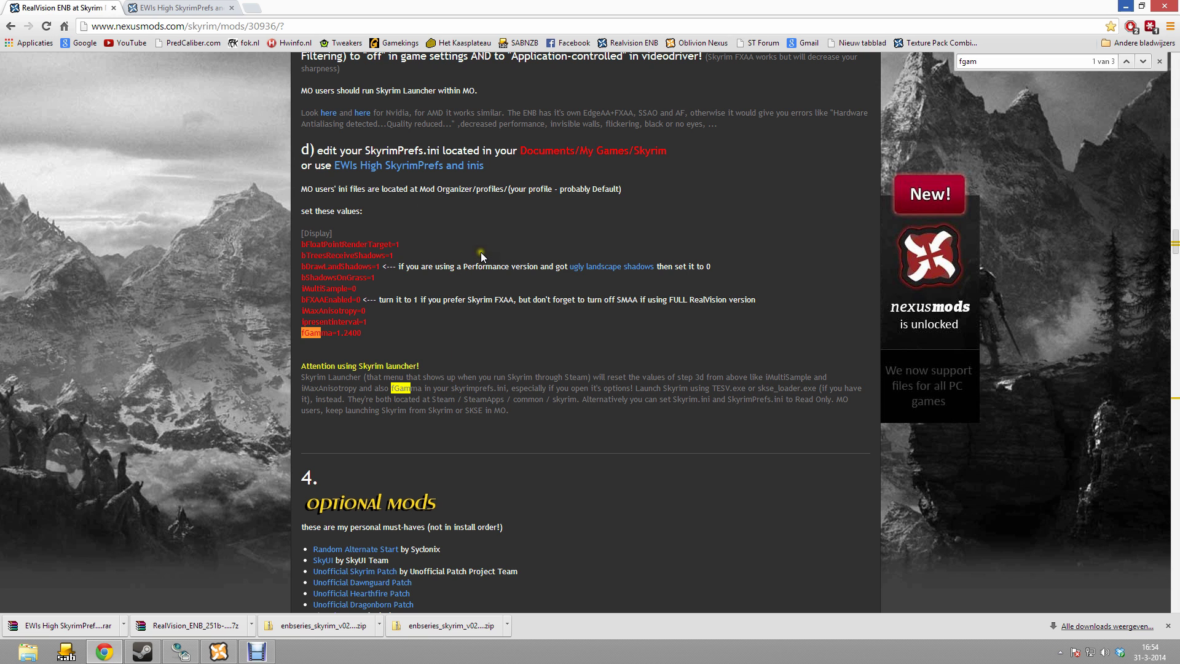
double_click(456, 358)
click(467, 360)
scroll(356, 311, down, 5)
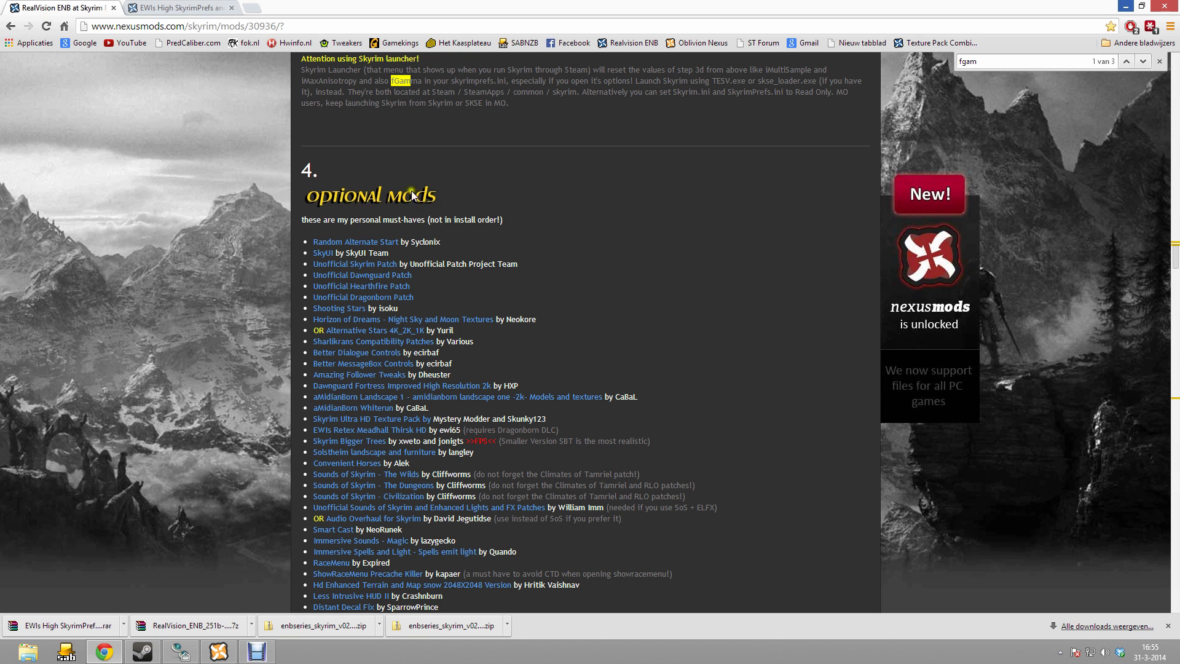
- Open SkyUI from the Optional Mods list in a new tab, and from its requirements open the Skyrim Script Extender (SKSE) site
click(323, 254)
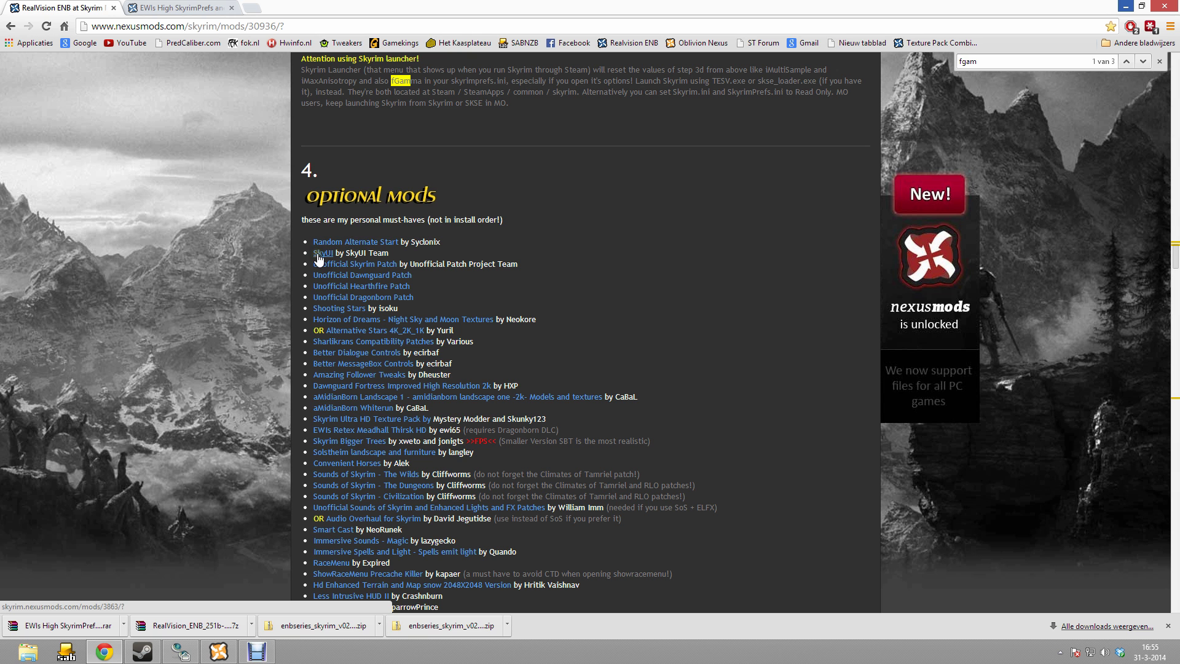
right_click(323, 256)
click(327, 260)
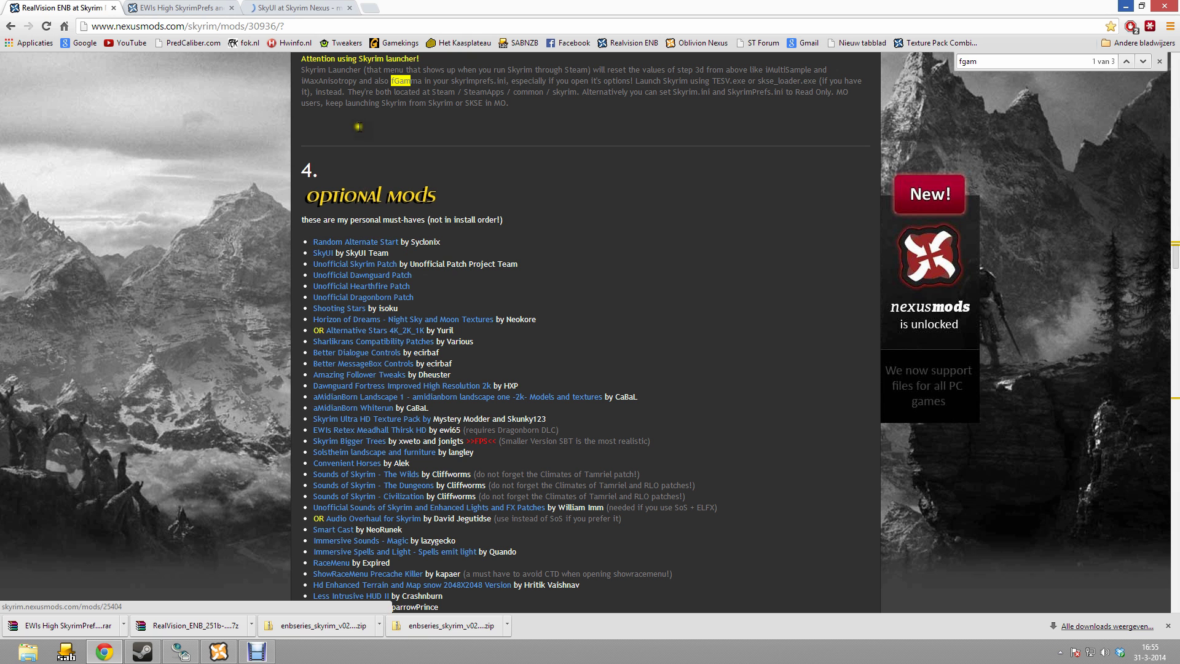
click(277, 6)
scroll(613, 297, down, 5)
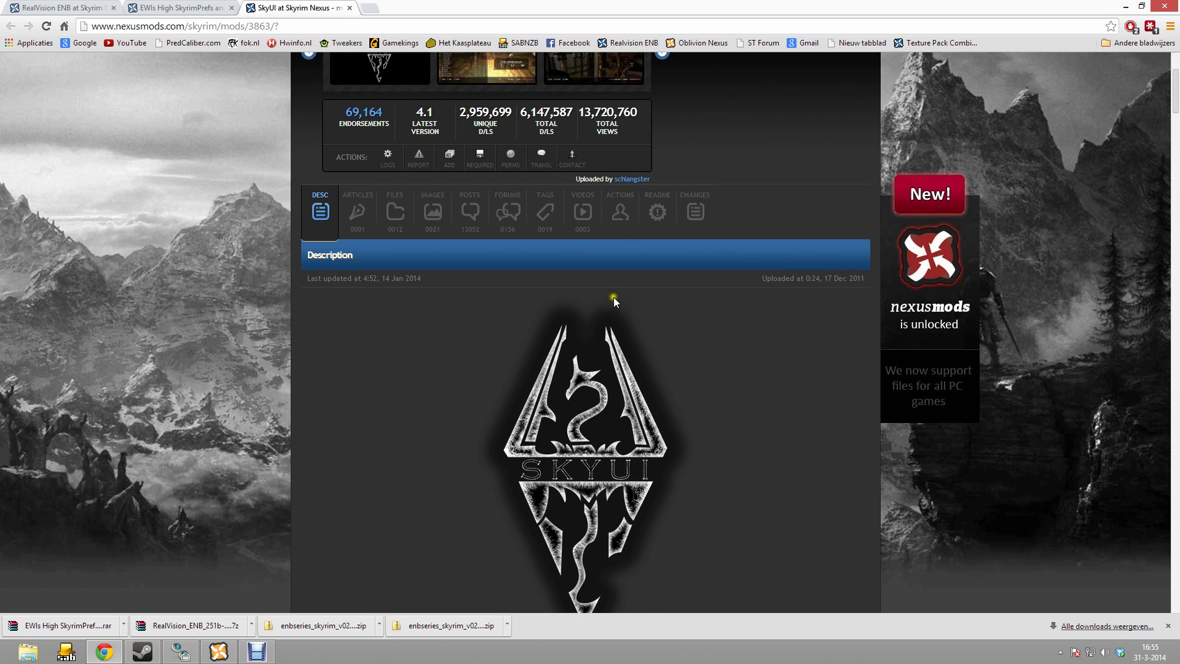
scroll(571, 239, down, 3)
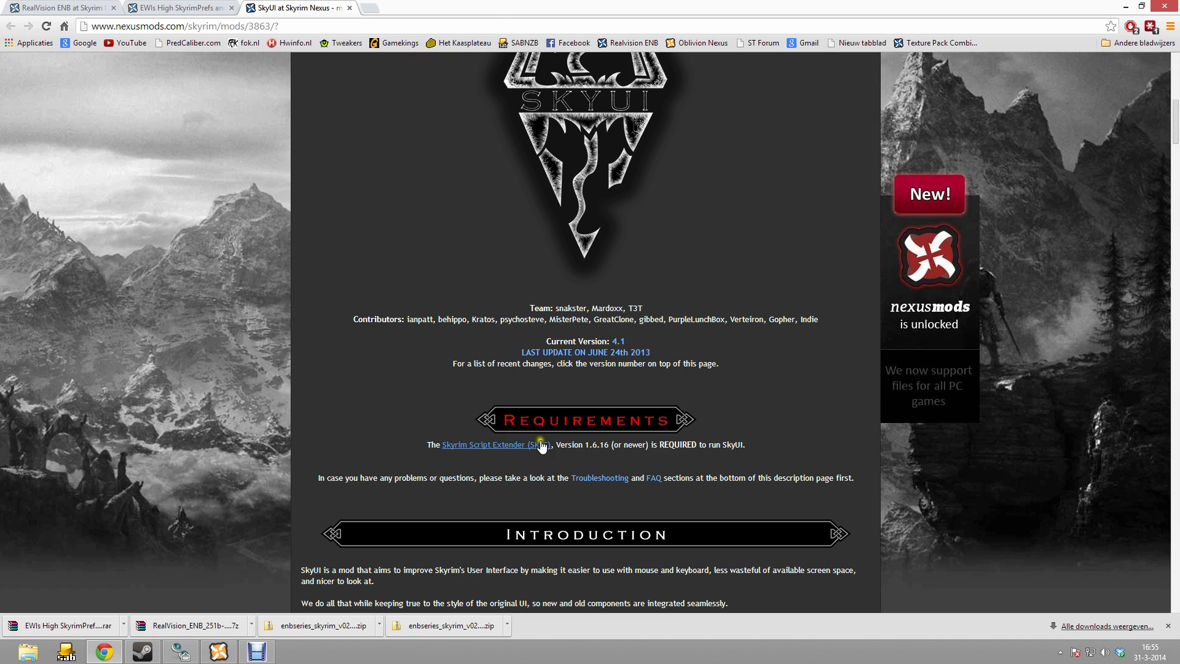
right_click(521, 445)
click(524, 450)
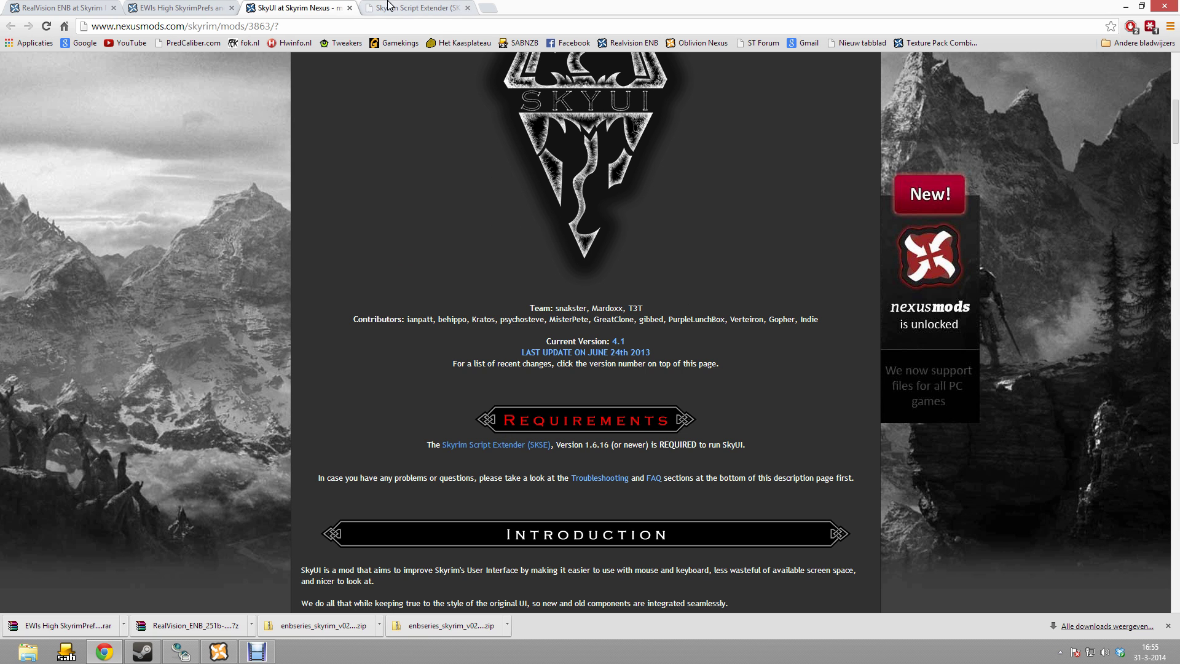
key(ctrl+Tab)
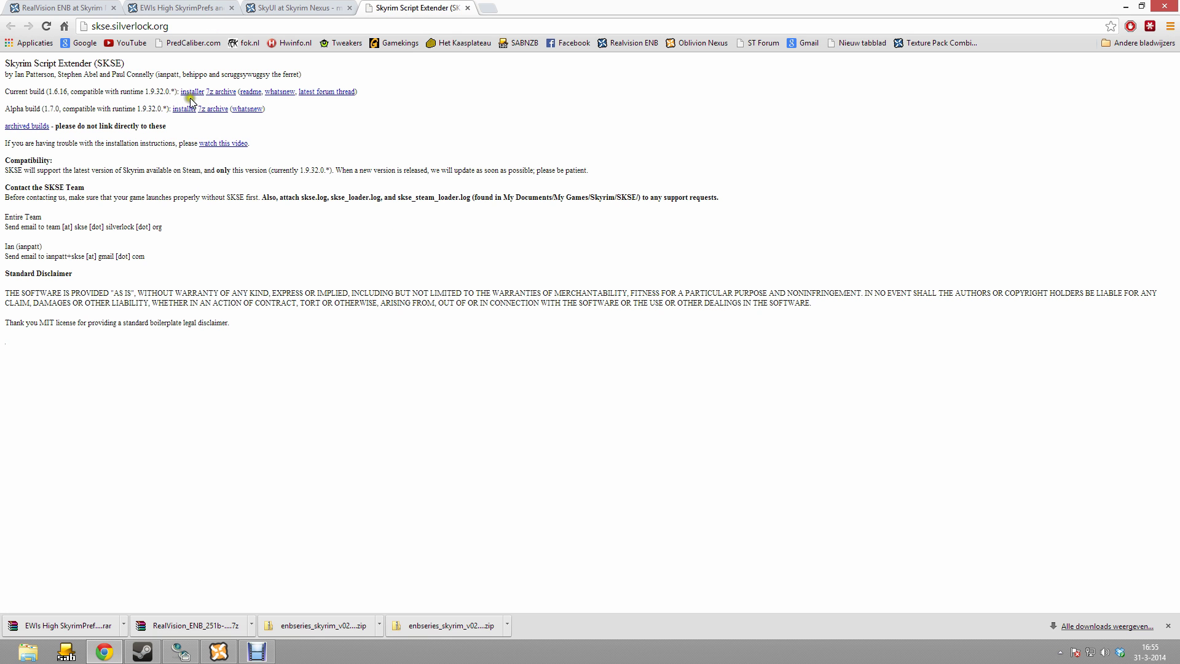
- Download the SKSE 1.6.16 installer and run it to install SKSE into the Skyrim installation directory
click(193, 93)
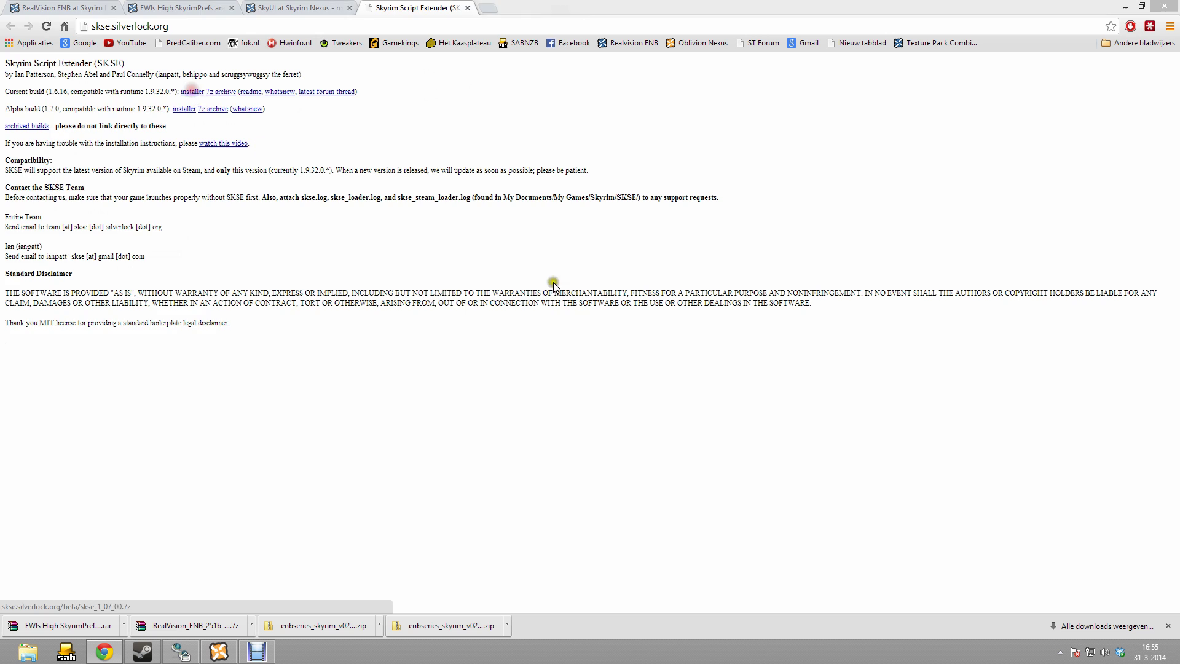
click(475, 313)
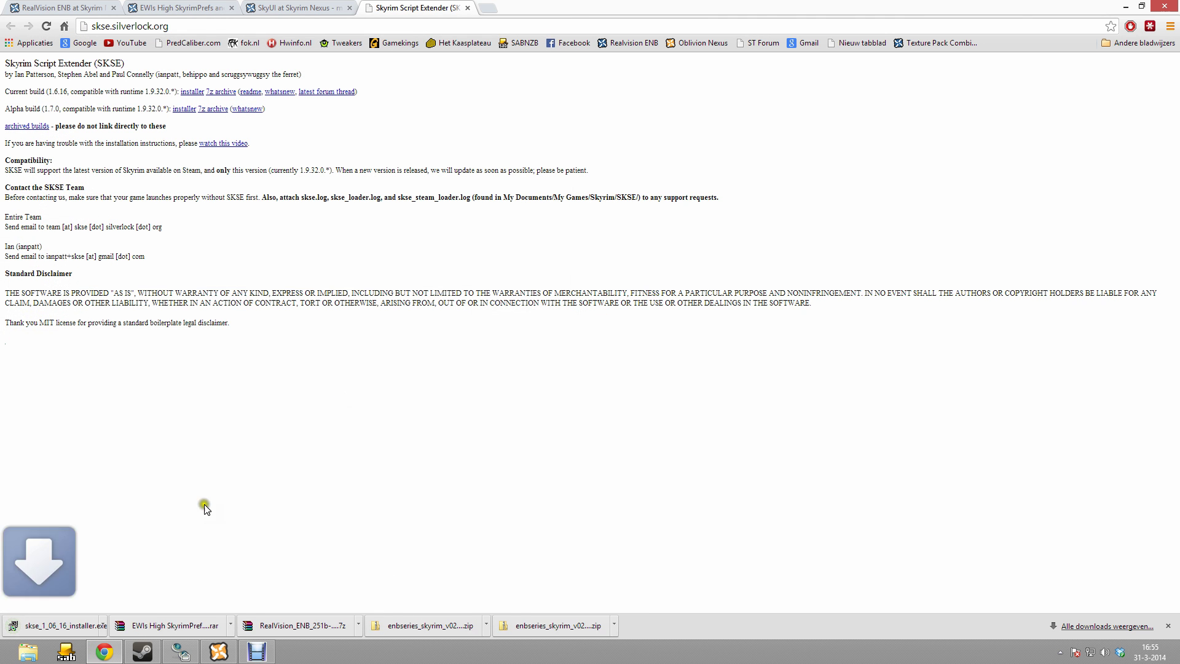
click(81, 625)
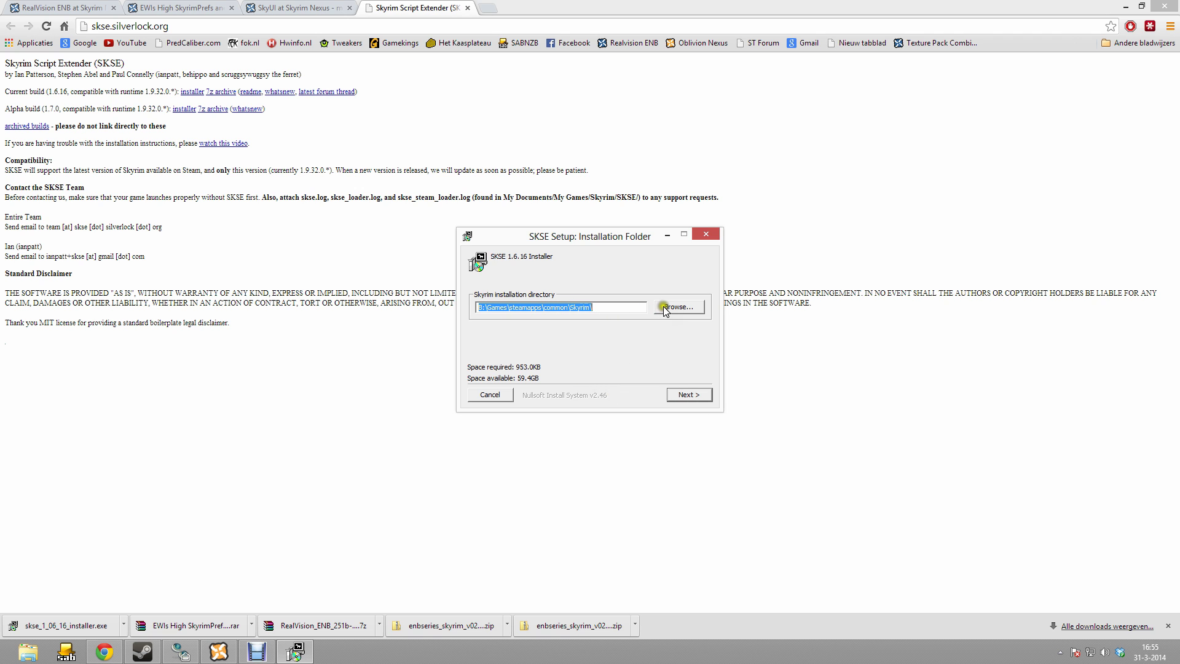
click(707, 398)
click(702, 399)
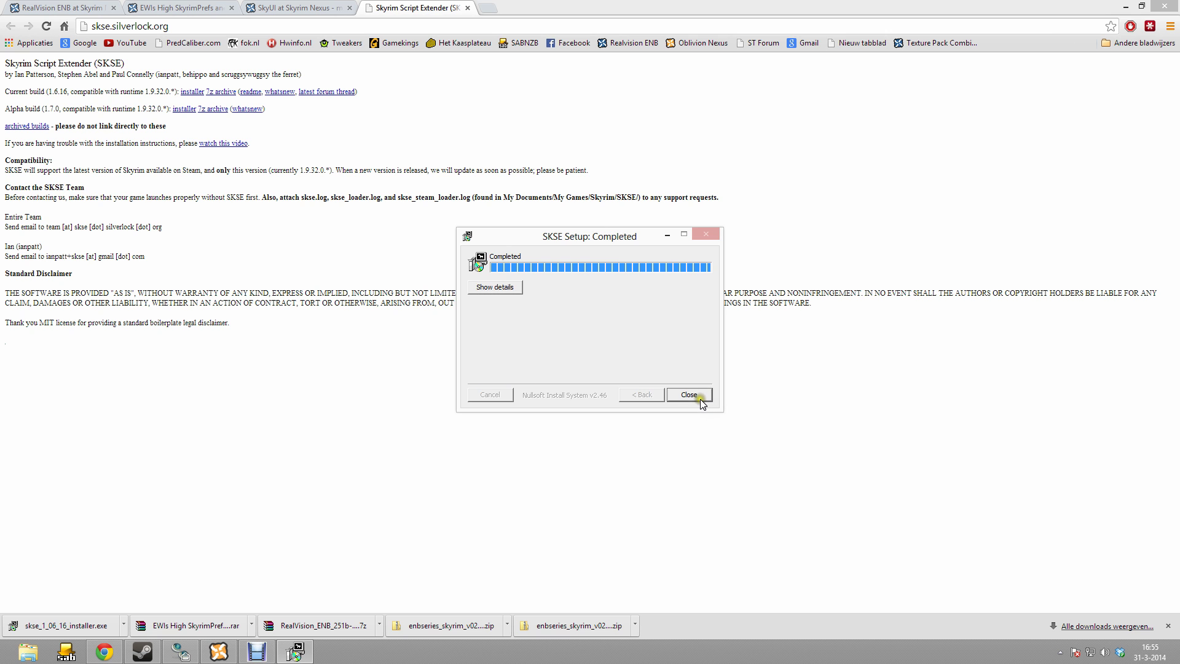
click(691, 396)
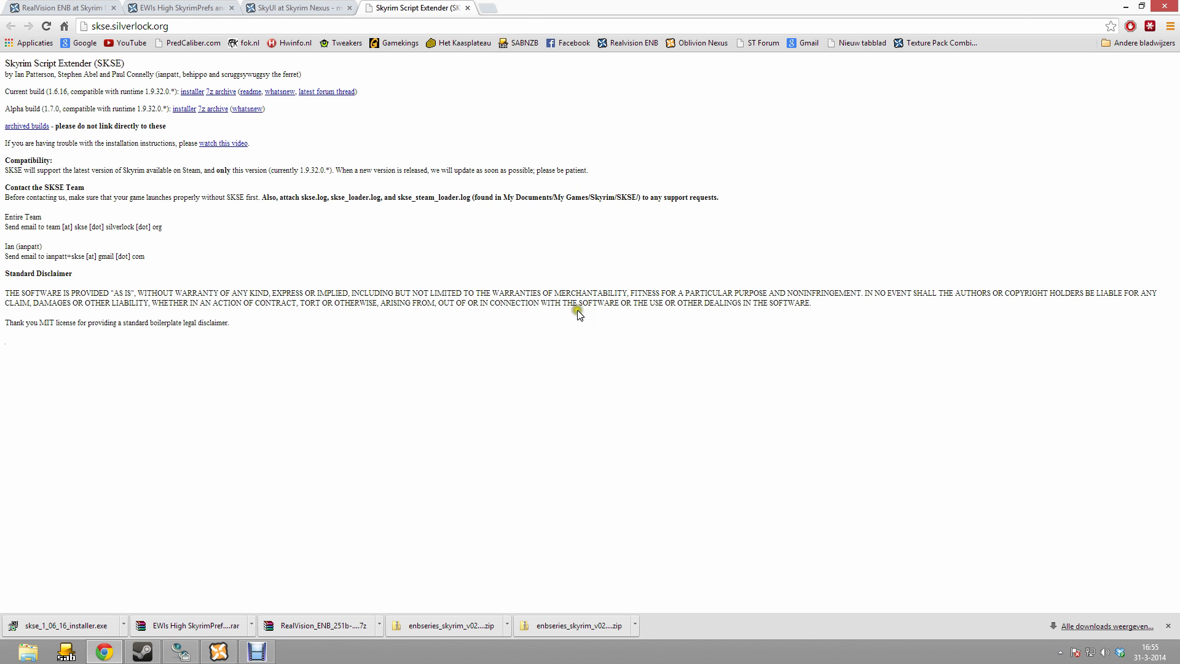
- Replace the TESV.exe shortcut on the desktop with the Skyrim (SKSE) shortcut in the same spot beside Nexus Mod Manager
click(1177, 661)
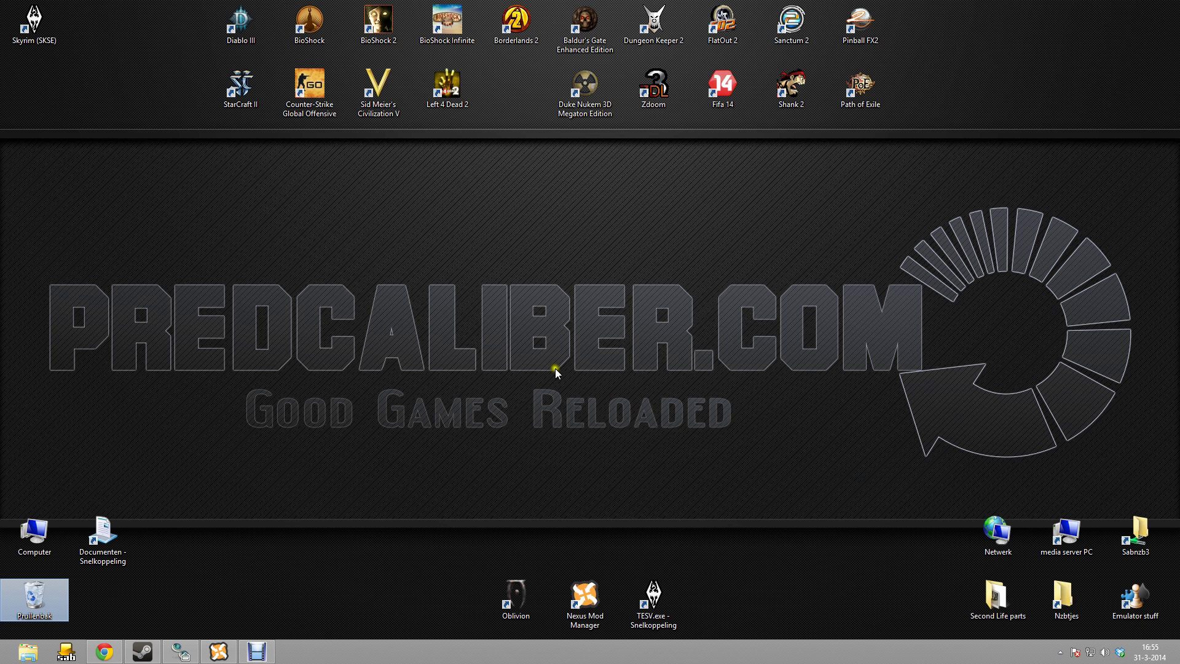
drag(33, 21, 657, 551)
click(743, 557)
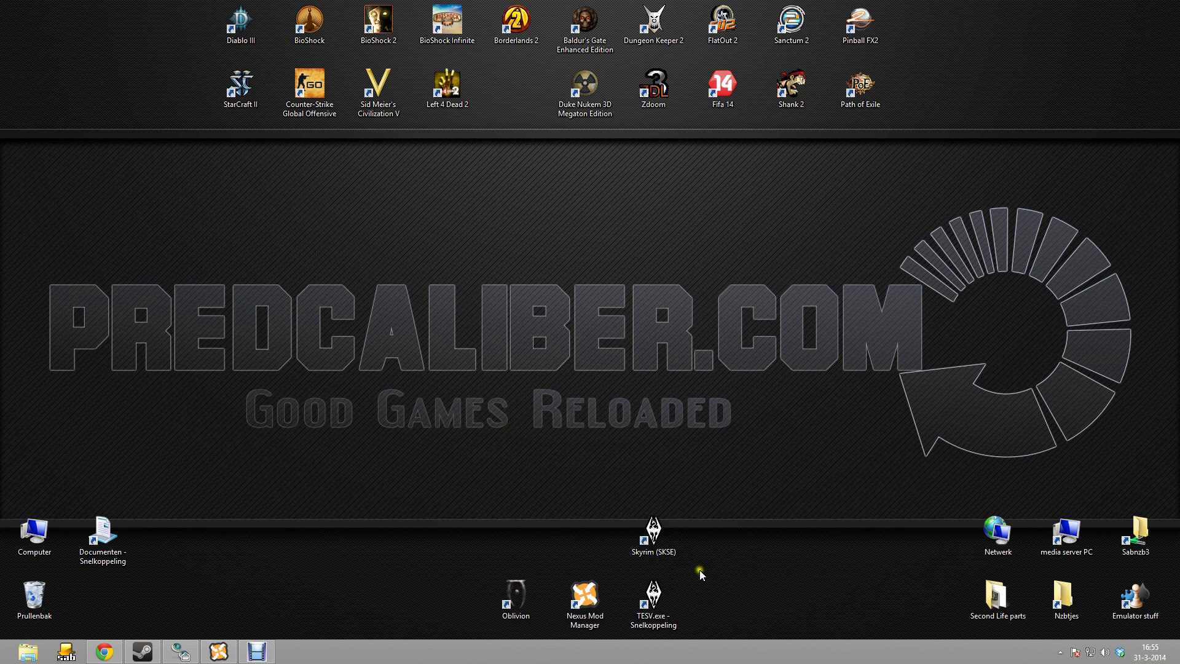
drag(725, 595, 662, 649)
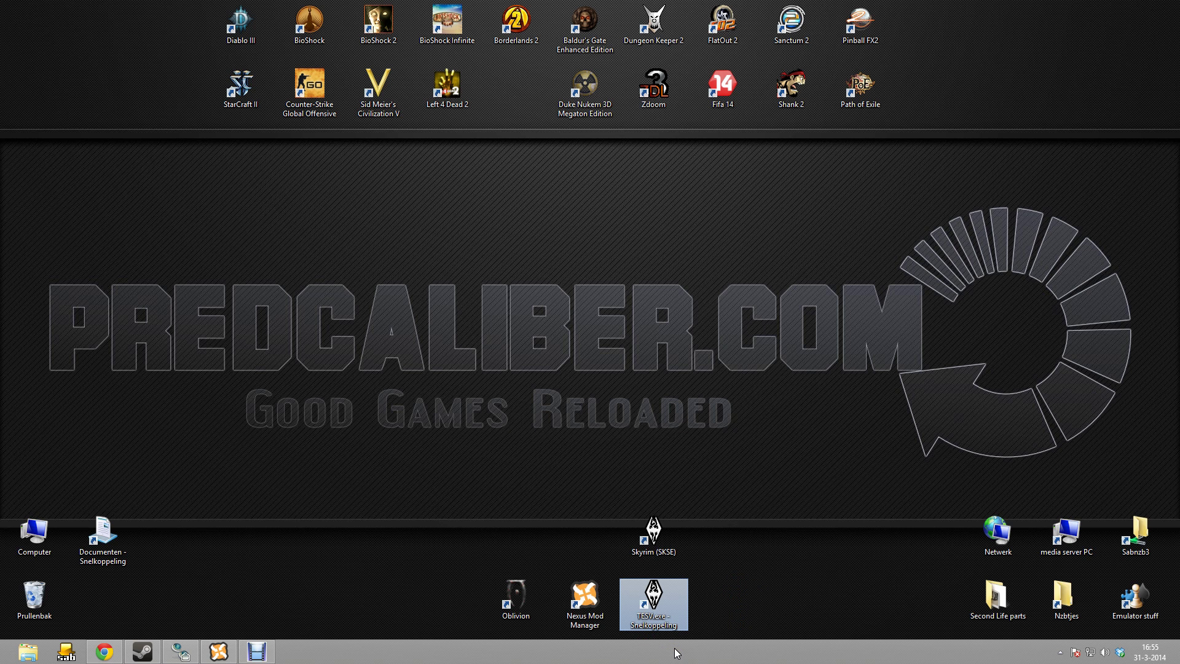
mouse_move(647, 617)
mouse_down()
mouse_move(647, 553)
mouse_move(652, 599)
mouse_up()
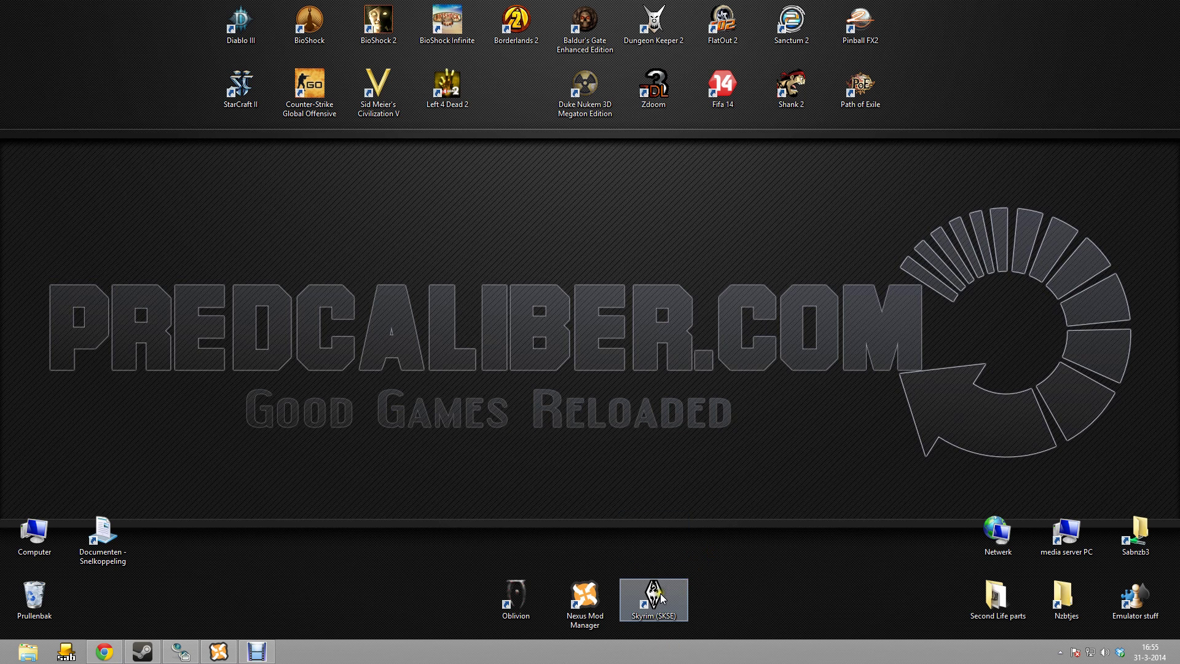
click(532, 379)
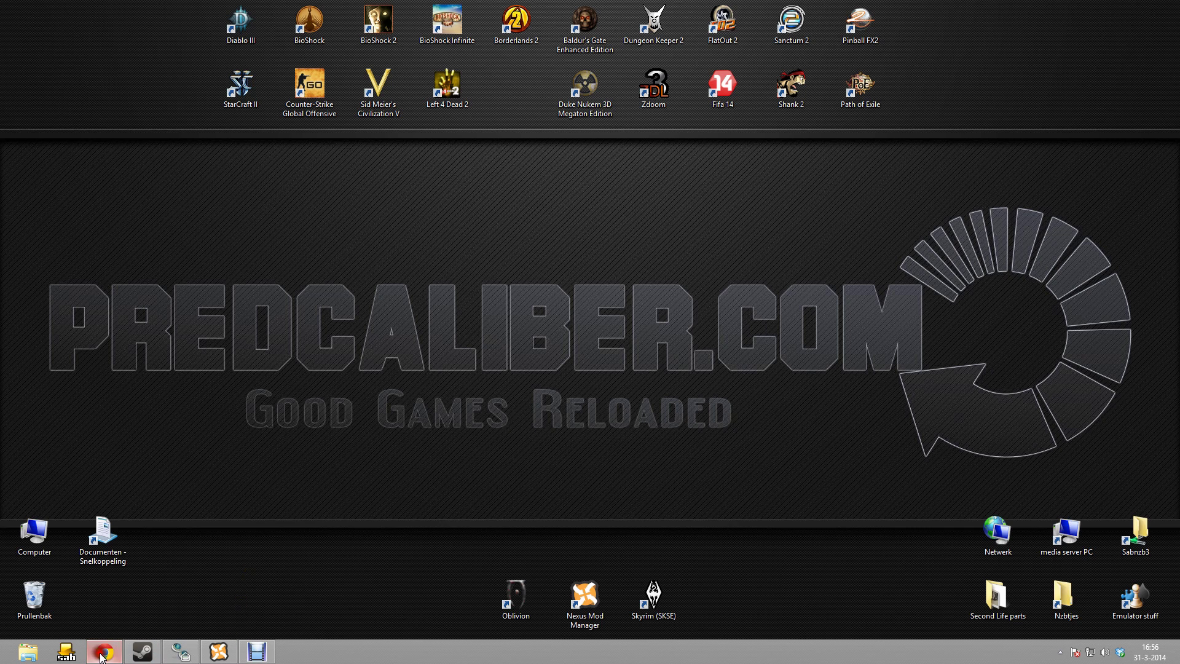
- Return to Chrome, close the SKSE page, and manually download the SkyUI_4_1 main file, saving it as SkyUI_4_1-3863-4-1.7z
mouse_move(105, 651)
click(169, 539)
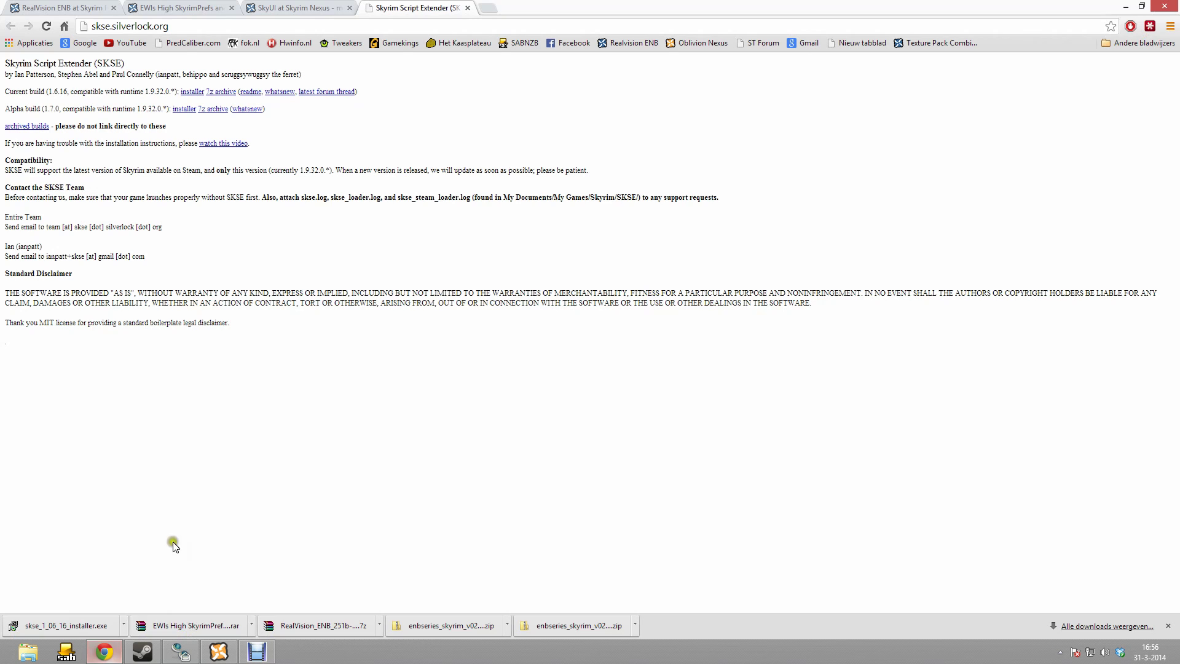
click(468, 7)
scroll(461, 420, up, 10)
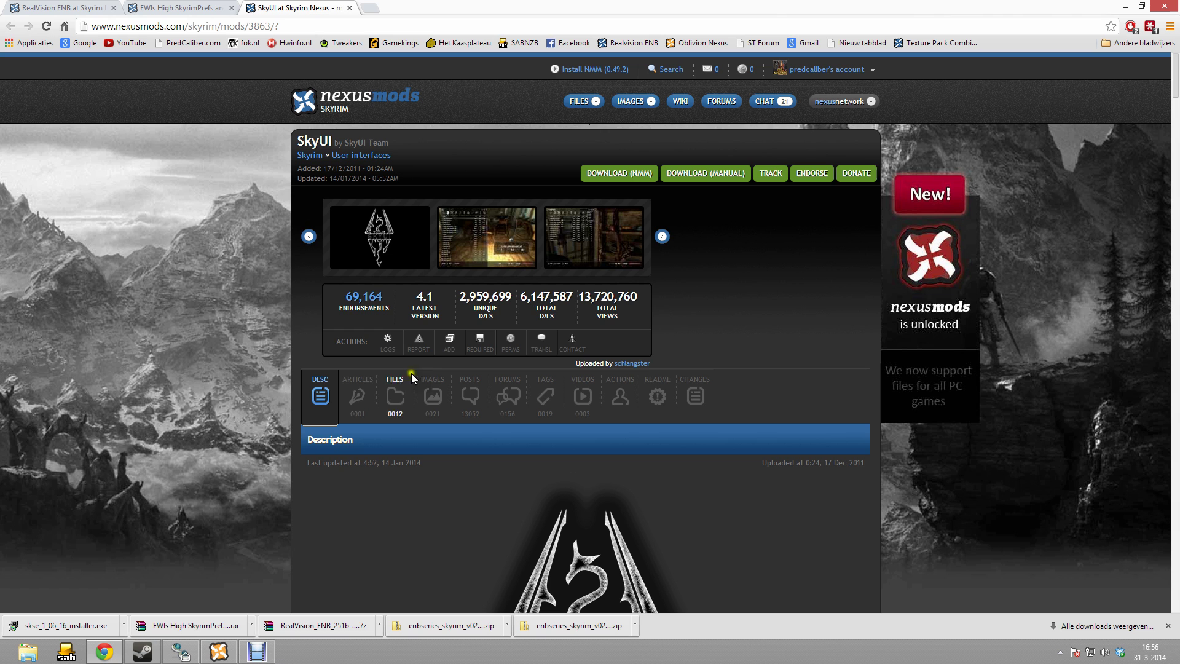
click(709, 175)
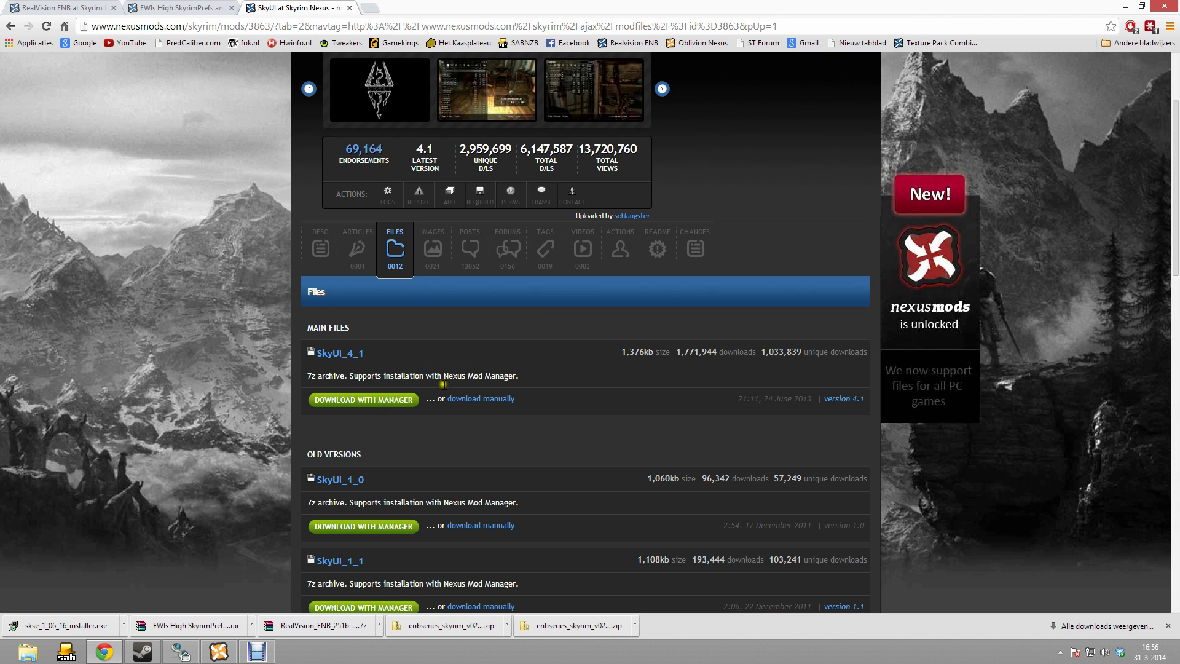
click(477, 399)
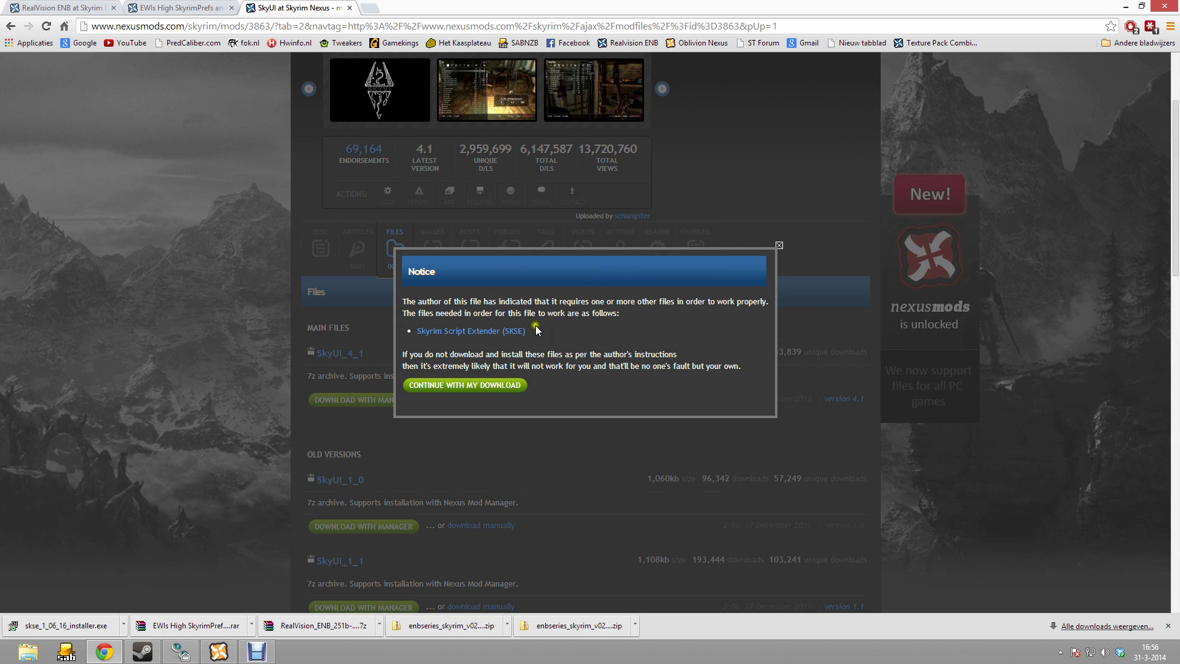
click(479, 385)
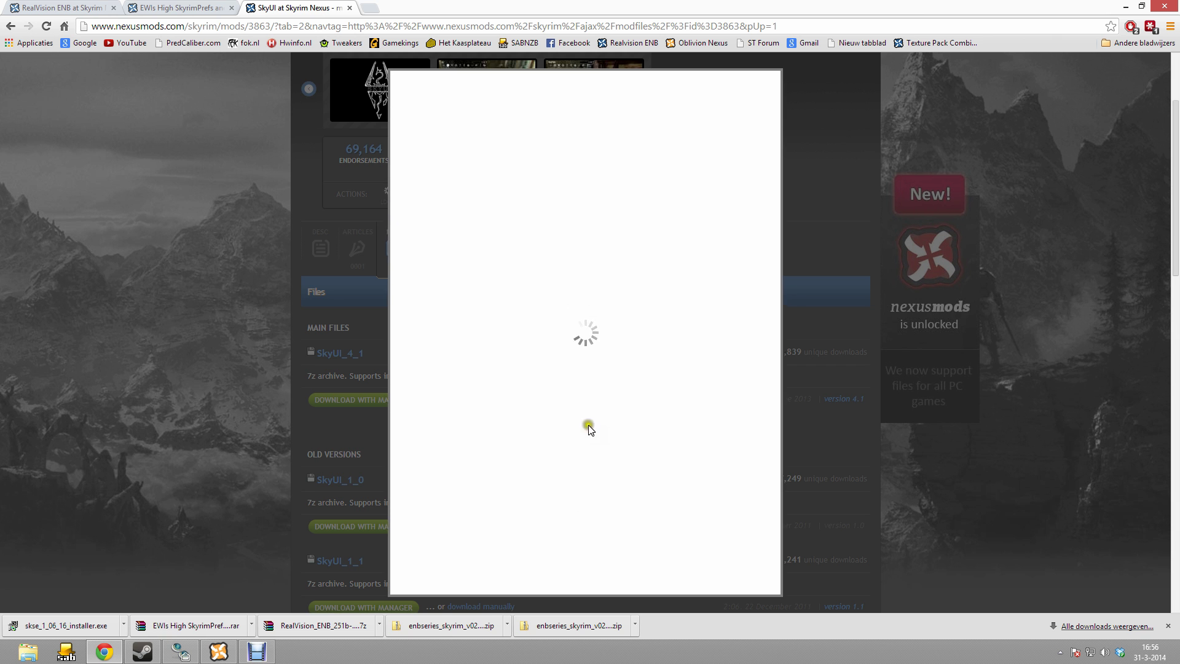
click(405, 285)
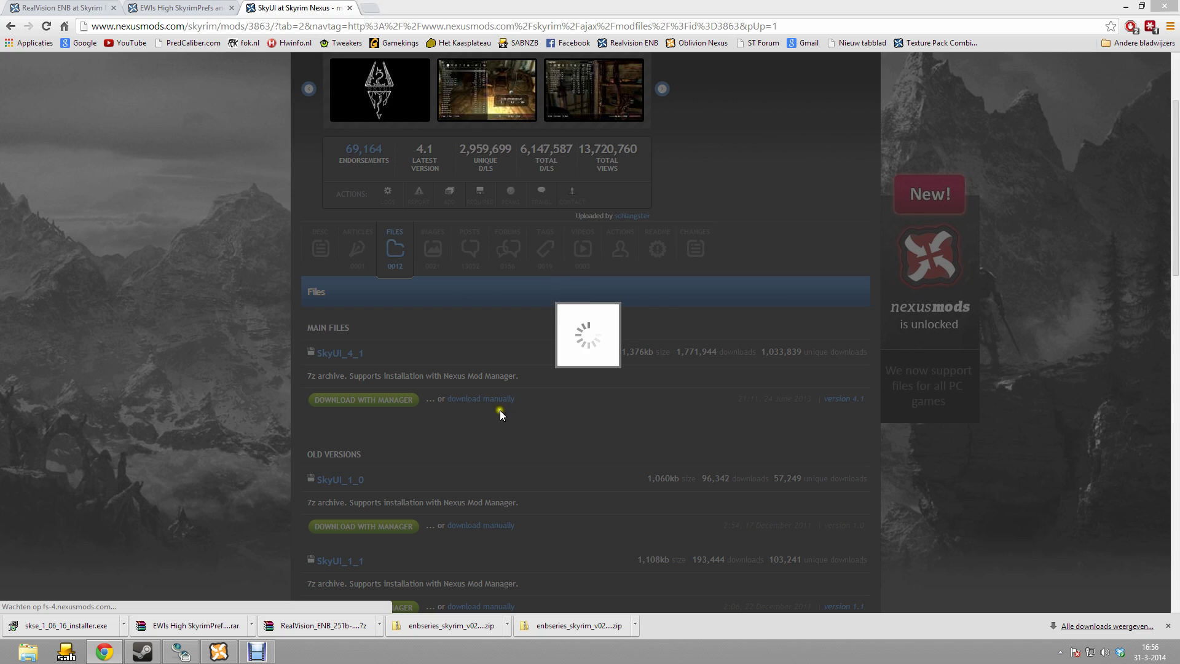
click(485, 314)
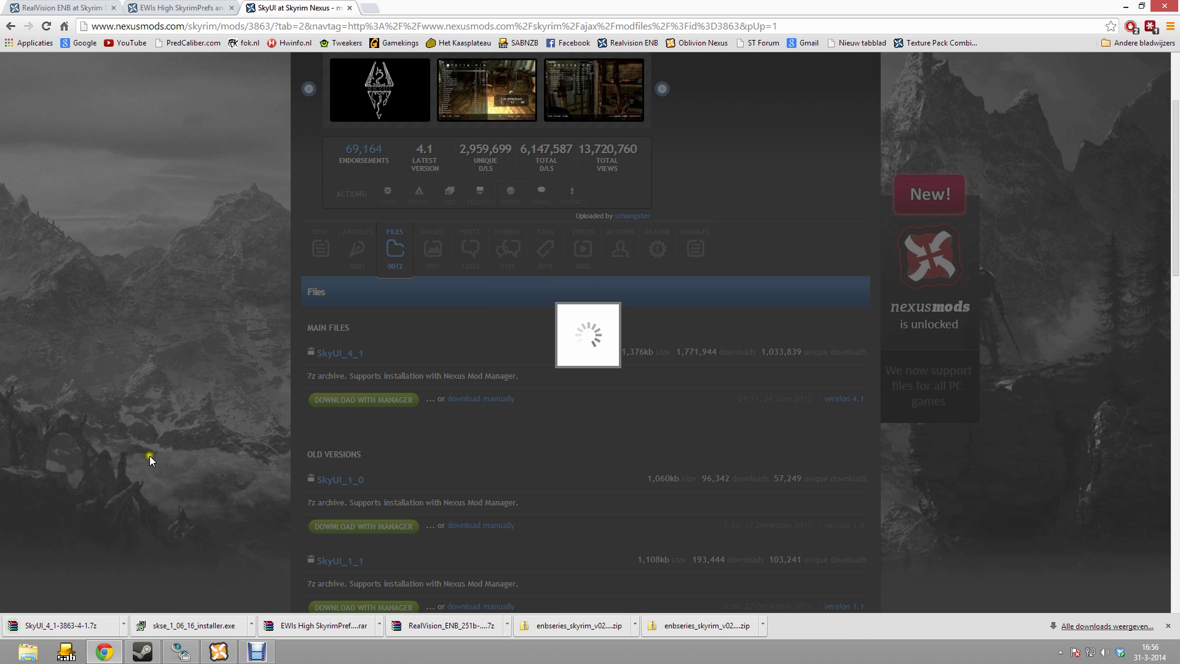
- Switch to Nexus Mod Manager, add SkyUI_4_1-3863-4-1.7z from the Skyrim Saved Mods folder, and activate SkyUI
click(229, 654)
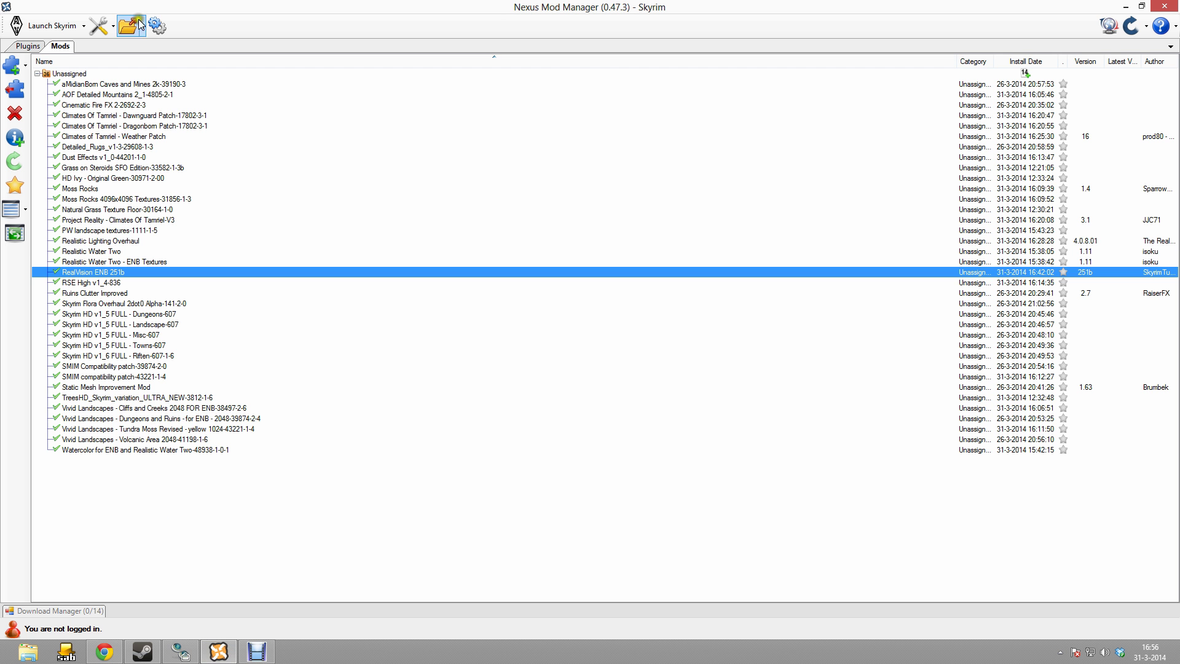
click(12, 64)
click(221, 230)
scroll(224, 221, down, 8)
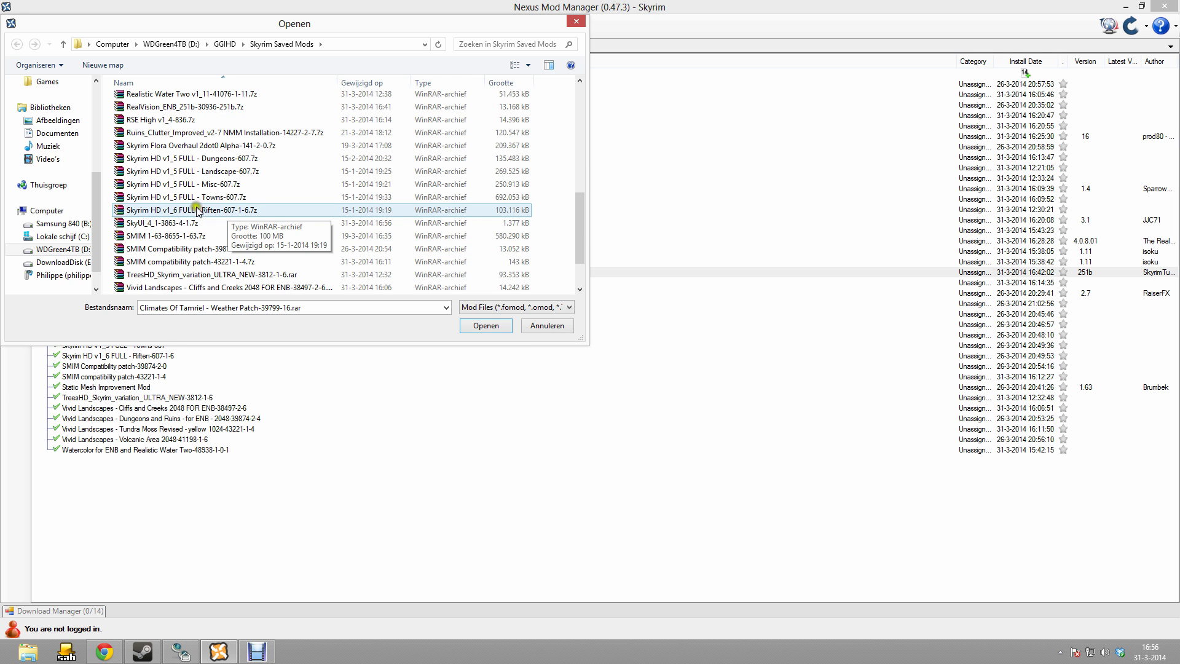
double_click(169, 223)
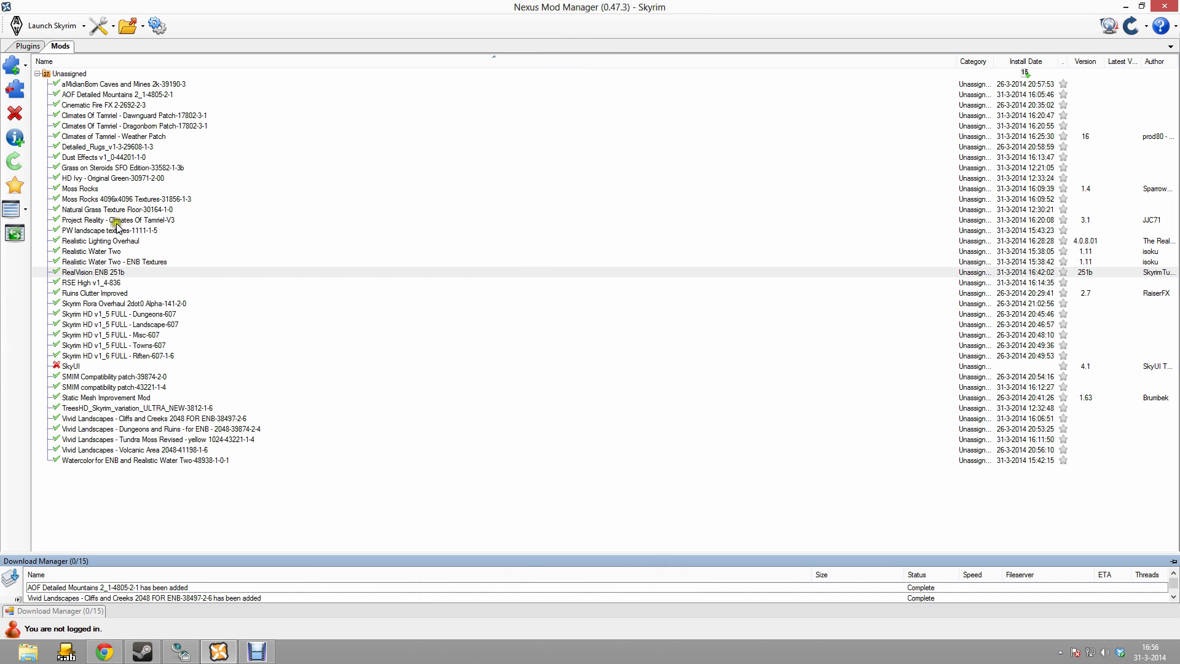
click(17, 99)
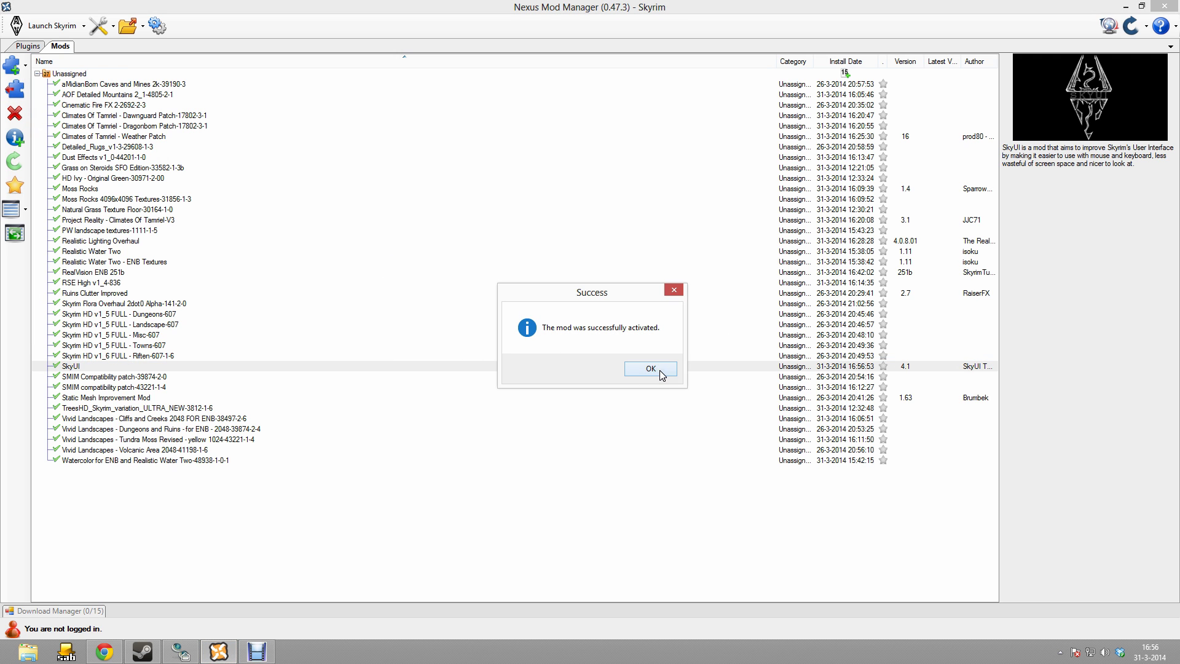
click(650, 369)
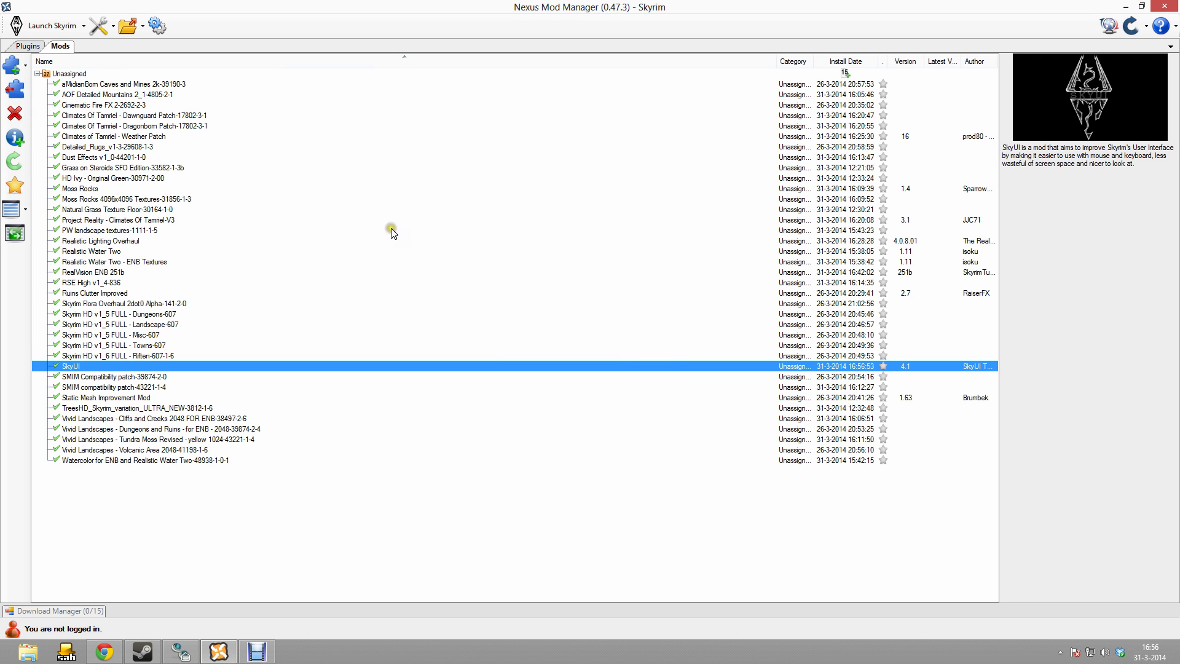
- Switch back to Chrome, close the SkyUI and EWIs High SkyrimPrefs pages, and return to the RealVision ENB page
click(111, 655)
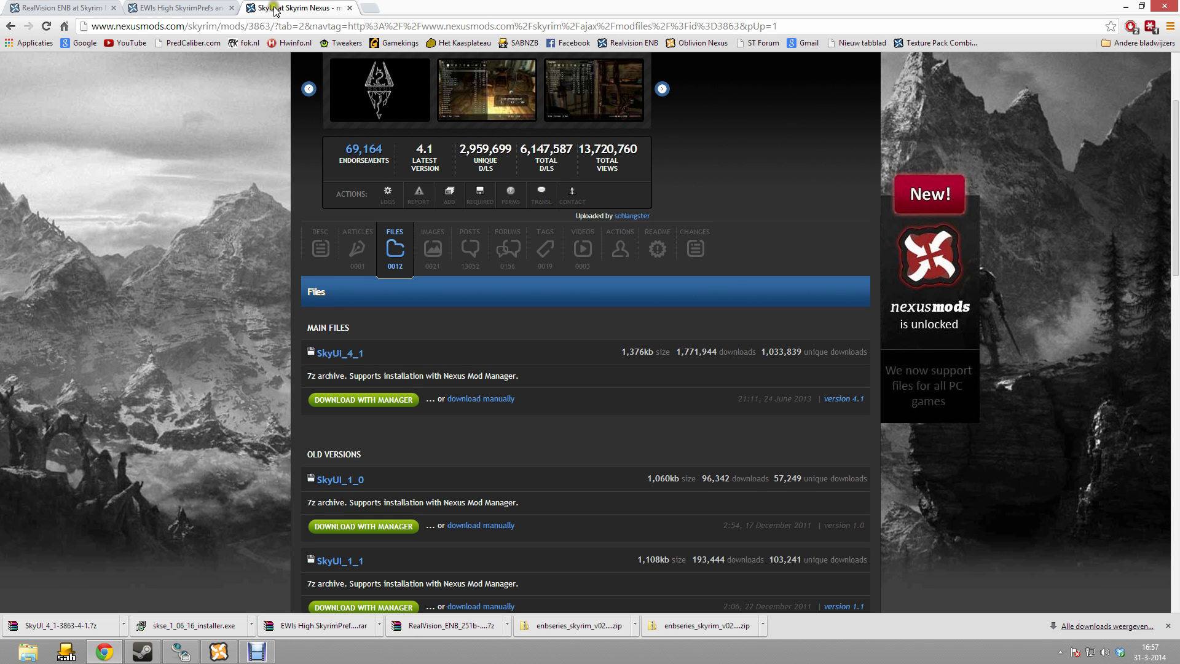
click(349, 7)
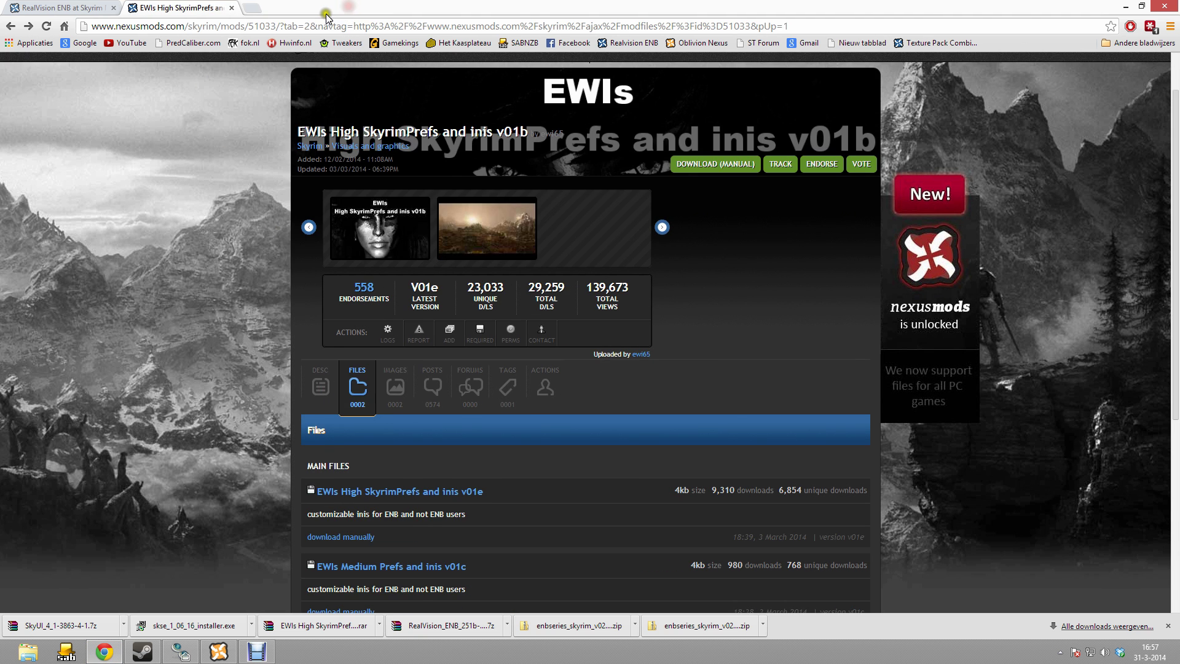
click(231, 9)
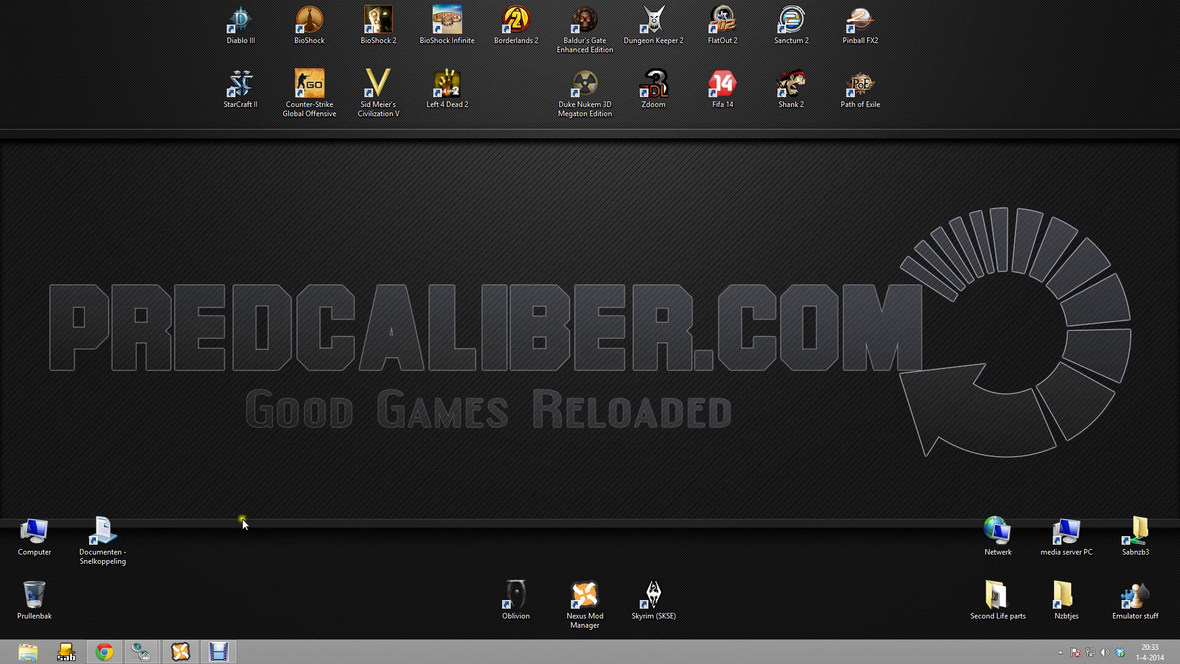
click(105, 650)
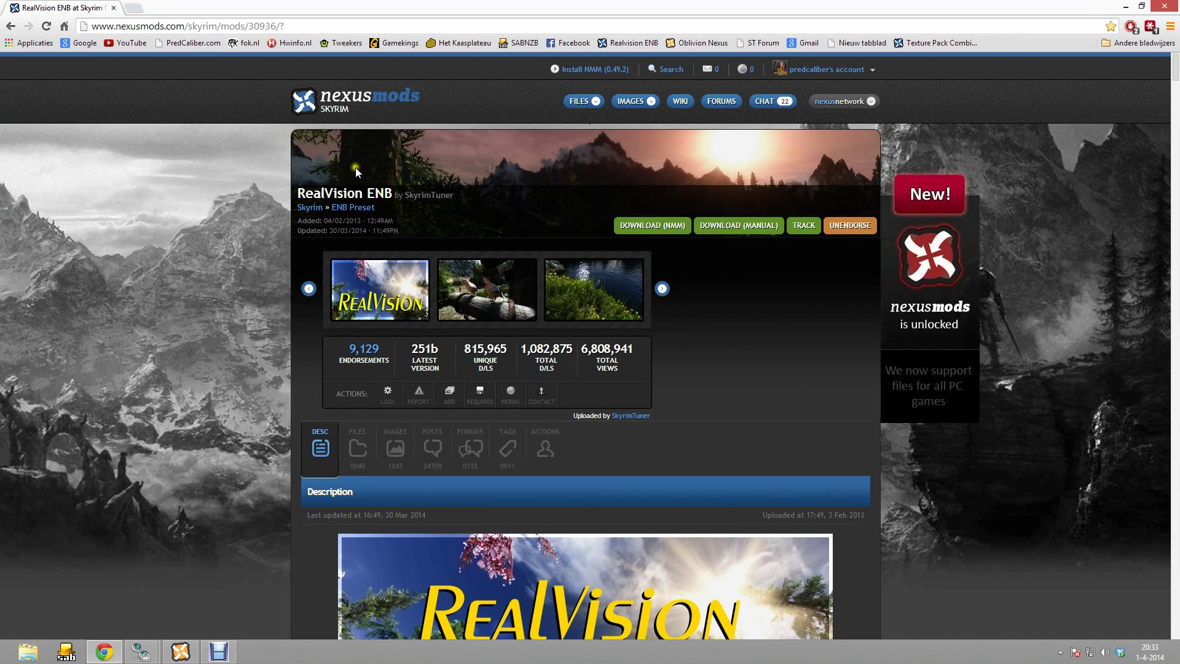
- Examine the RealVision ENB page's FAQ section for the instructions on forcing a Climates of Tamriel weather
scroll(280, 410, down, 12)
scroll(281, 410, down, 20)
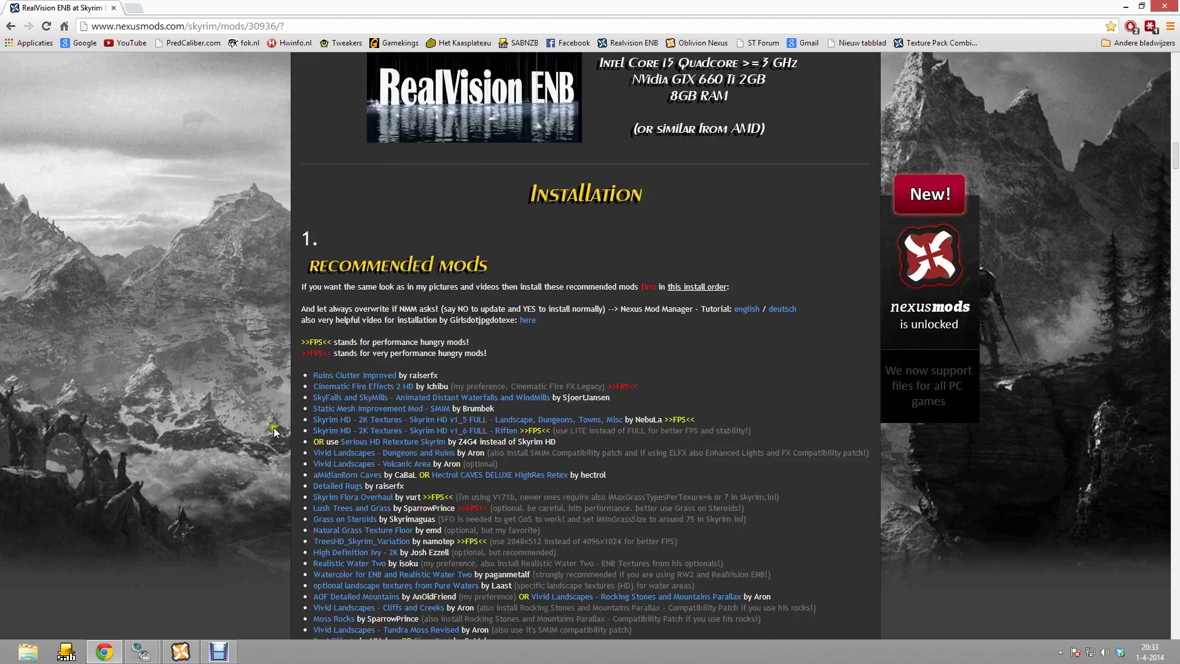
scroll(295, 419, down, 8)
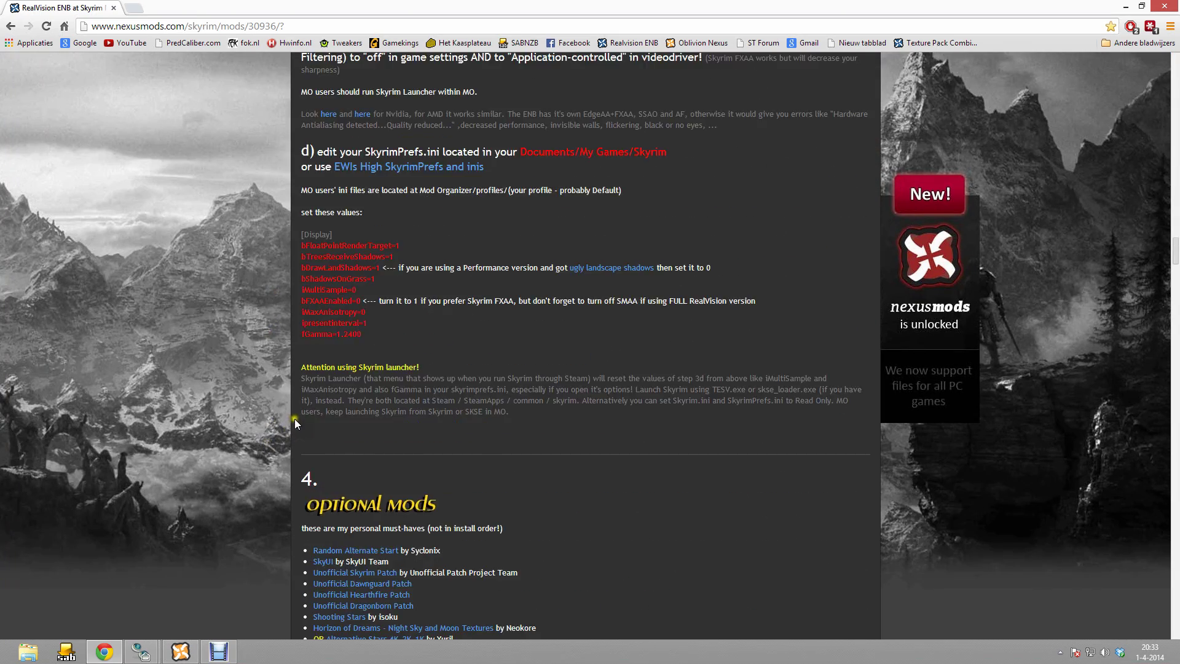
scroll(296, 417, up, 2)
scroll(300, 416, down, 20)
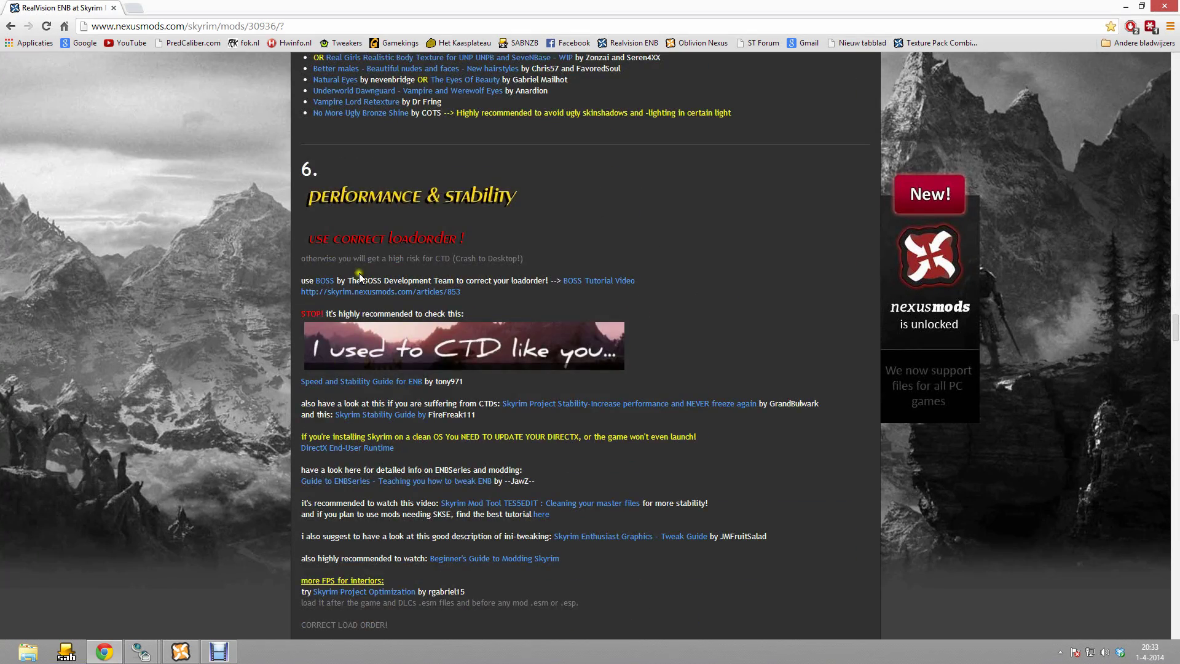
scroll(295, 279, down, 5)
scroll(300, 263, up, 6)
scroll(295, 303, down, 7)
scroll(295, 303, down, 3)
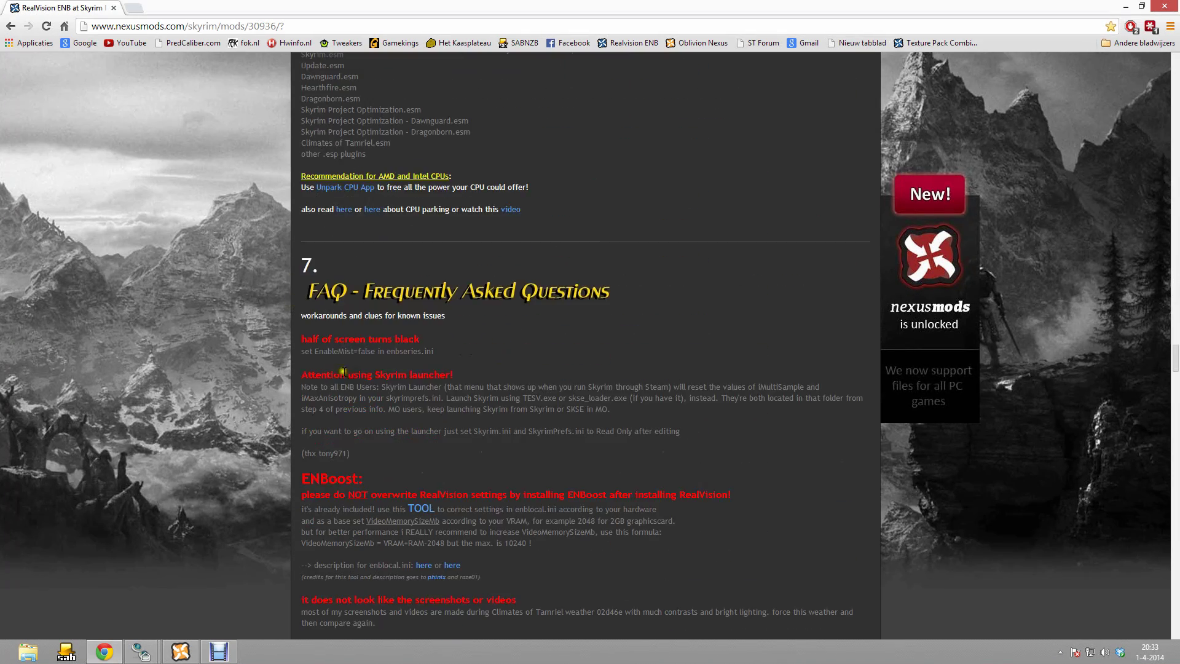
scroll(430, 320, down, 2)
scroll(471, 306, down, 1)
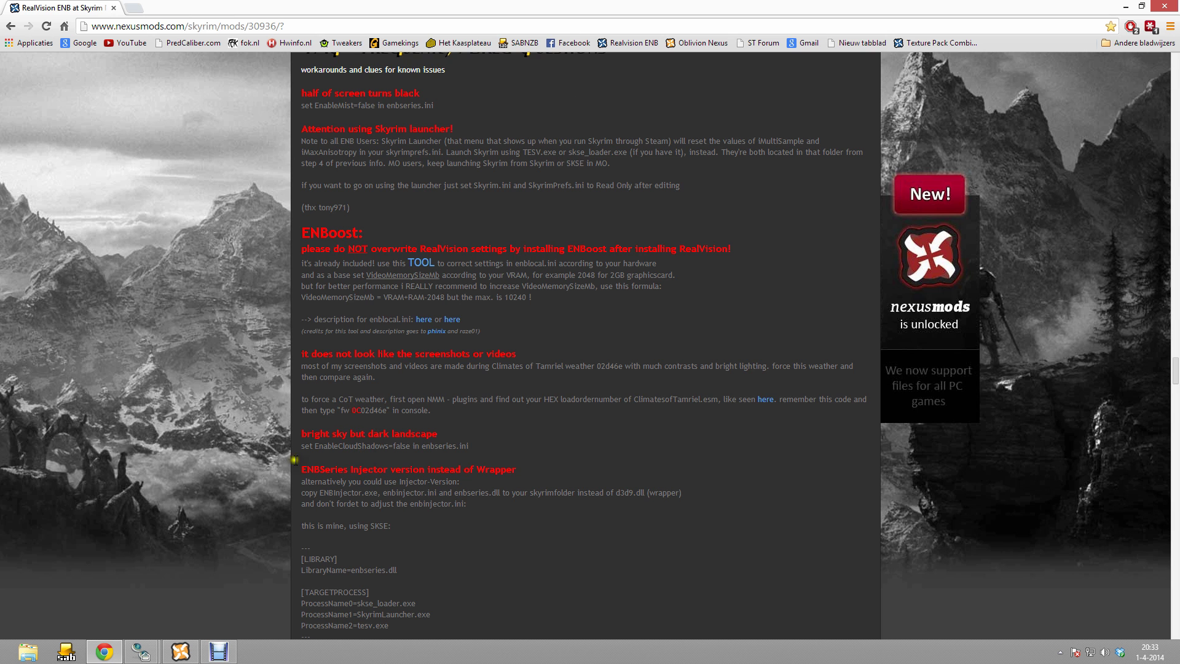
- Look up the load order code of ClimatesOfTamriel.esm in Nexus Mod Manager and compare it with the weather command on the Chrome page
click(181, 651)
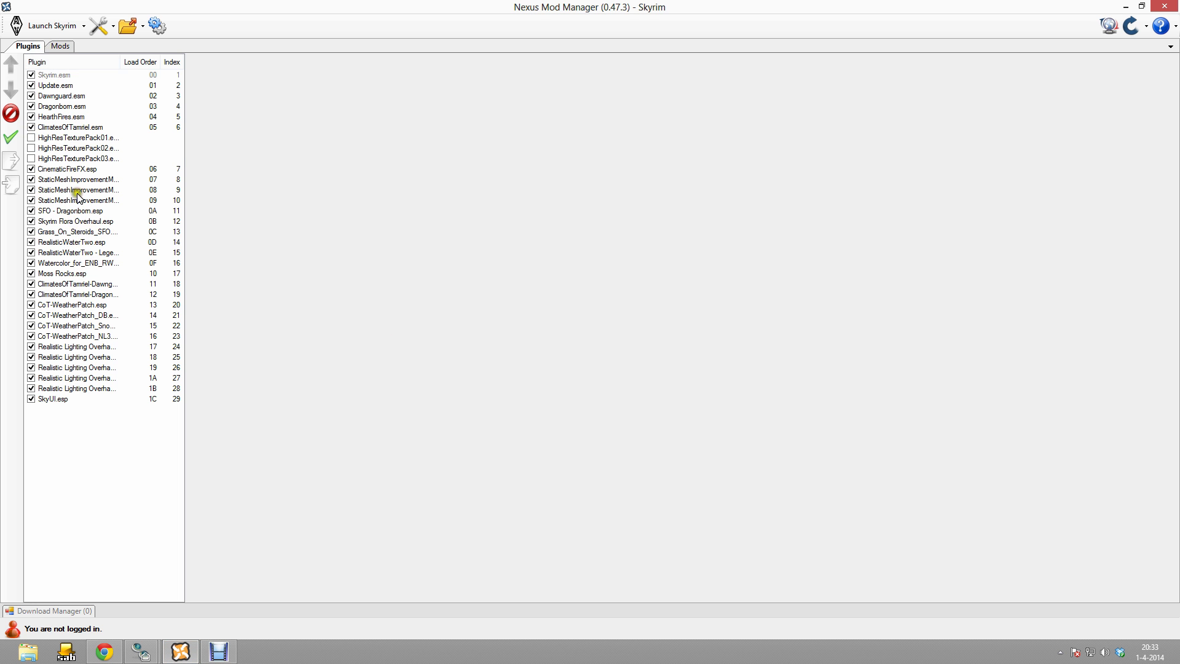
click(72, 130)
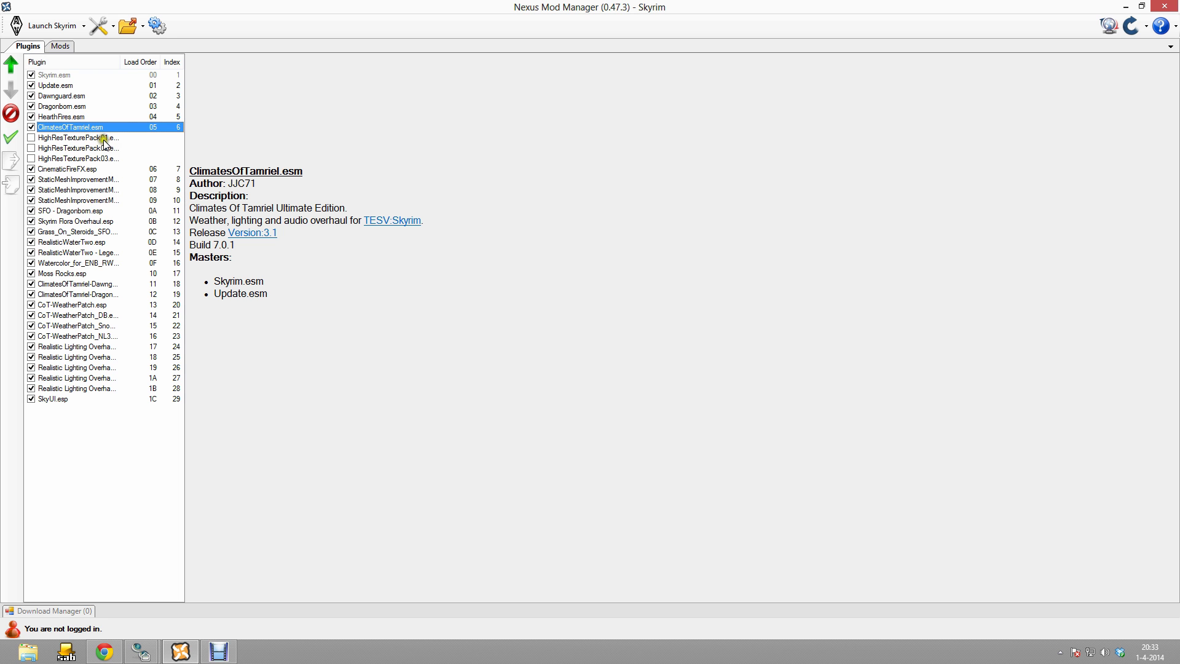
click(154, 128)
click(104, 653)
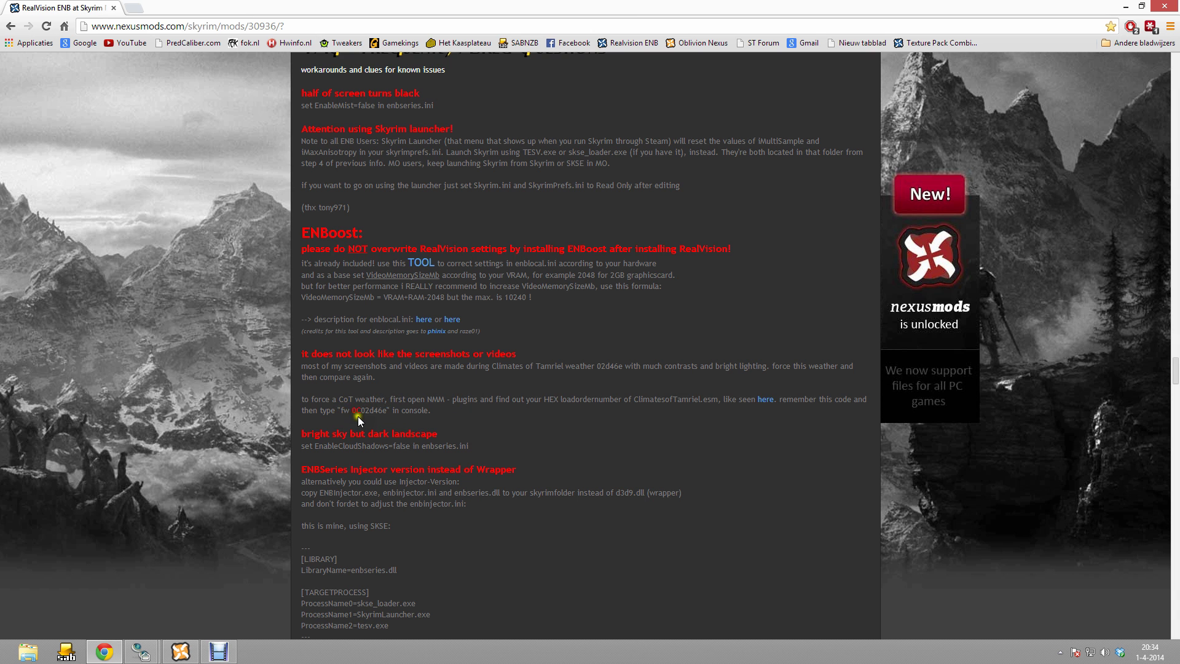
key(alt+Tab)
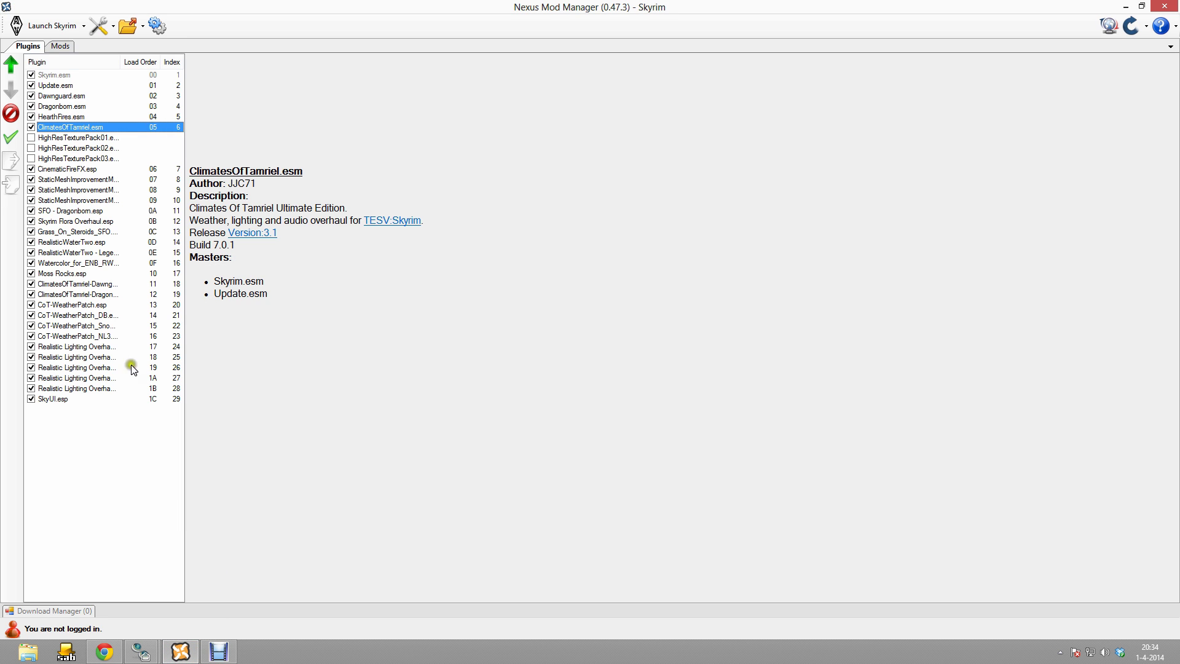
click(104, 651)
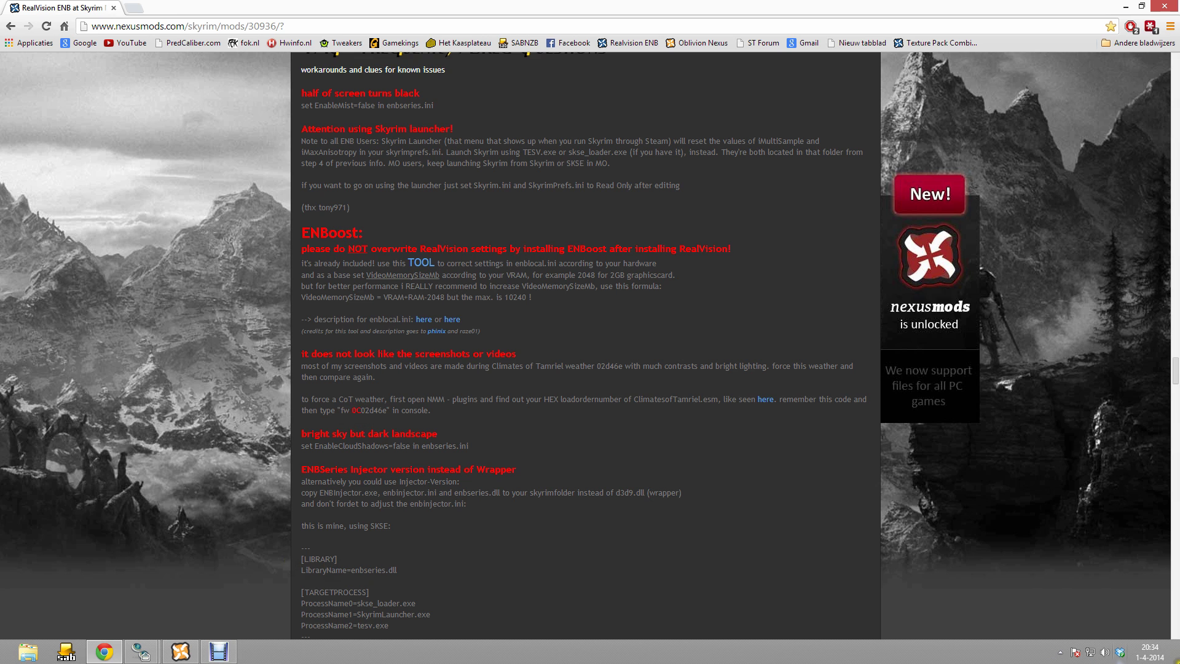
- Launch Skyrim (SKSE) from the desktop and load the Sleeping Giant Inn quick save
click(1179, 662)
double_click(674, 603)
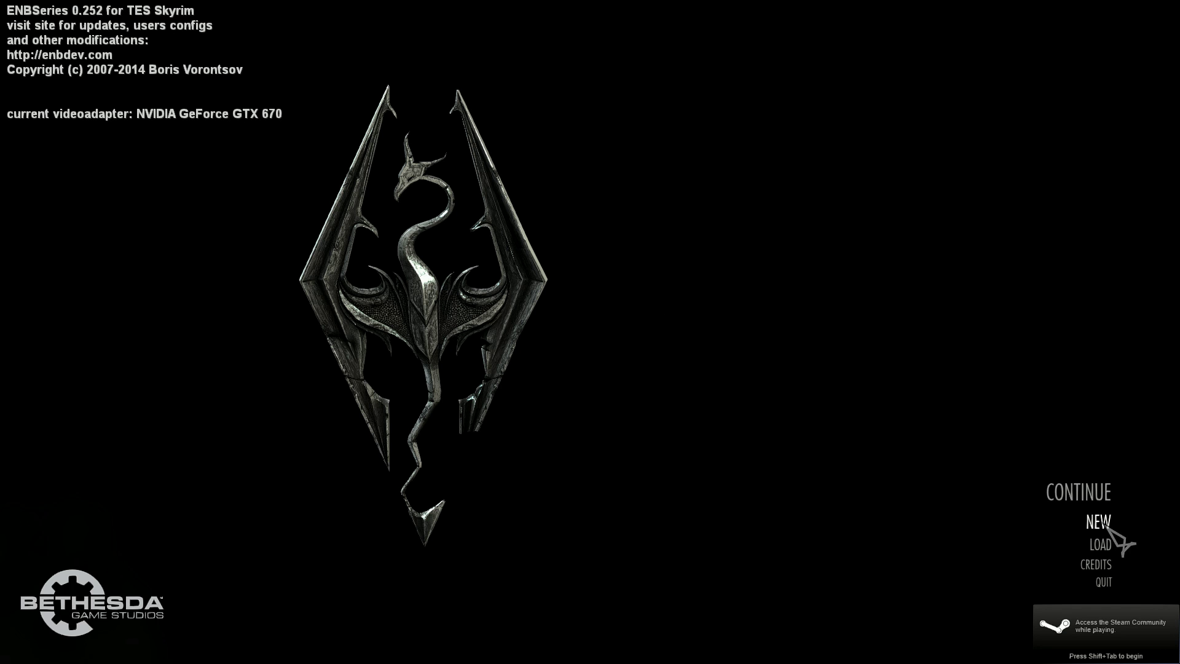
click(1099, 543)
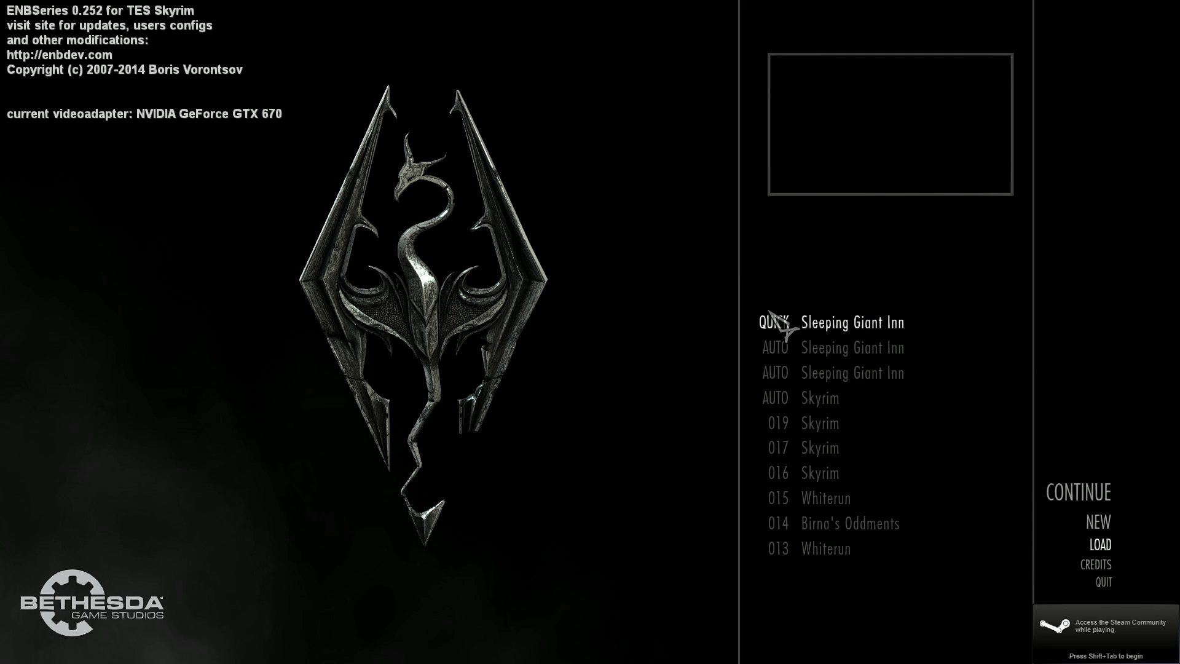
click(835, 333)
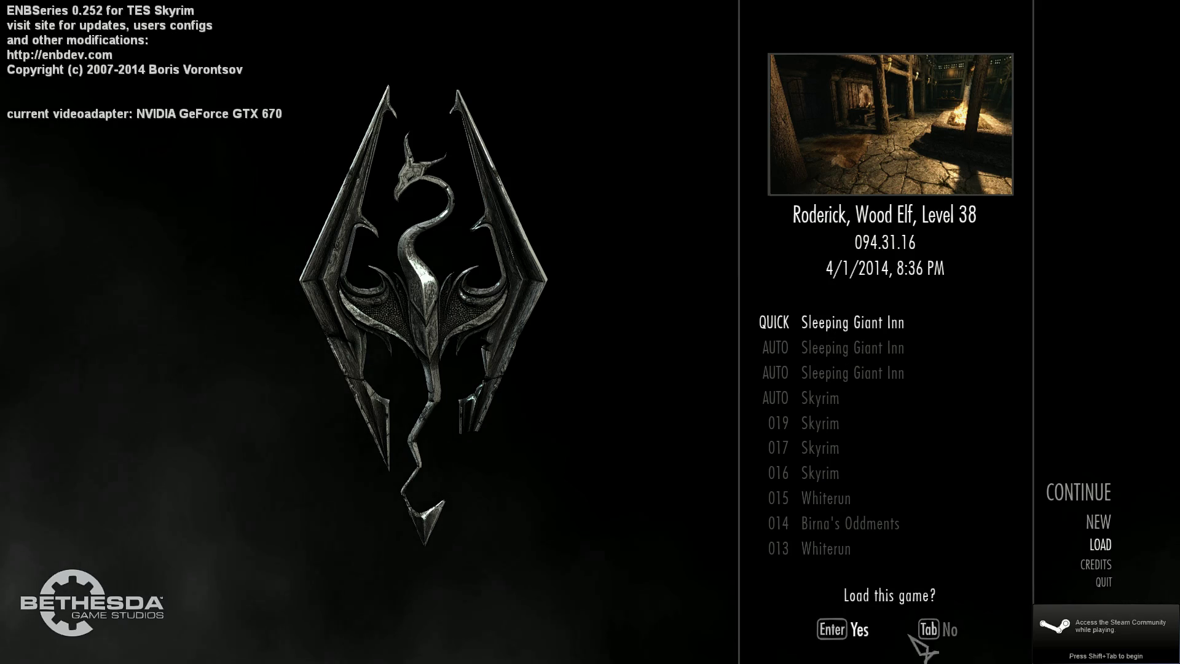
click(861, 633)
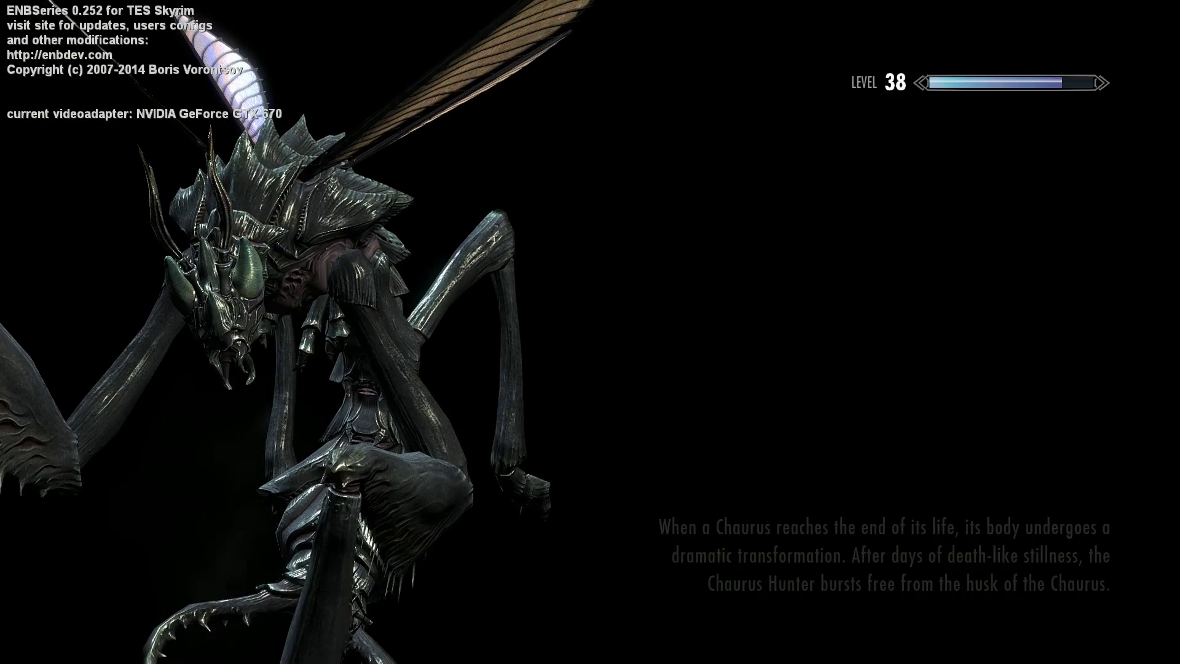